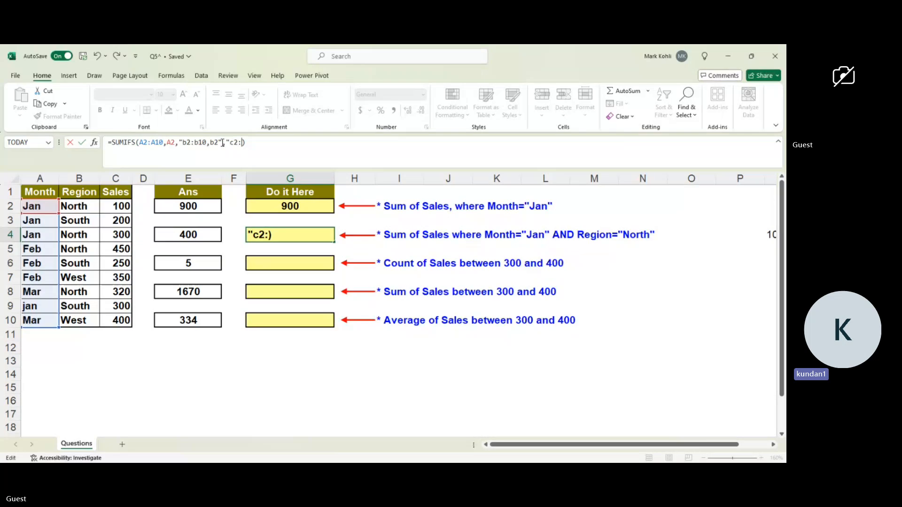
Remove the quotation marks around b2:b10,b2 and the partial c2: argument from the SUMIFS formula in G4.
{"action": "key", "text": "BackSpace"}
{"action": "key", "text": "BackSpace"}
{"action": "key", "text": "BackSpace"}
{"action": "key", "text": "BackSpace"}
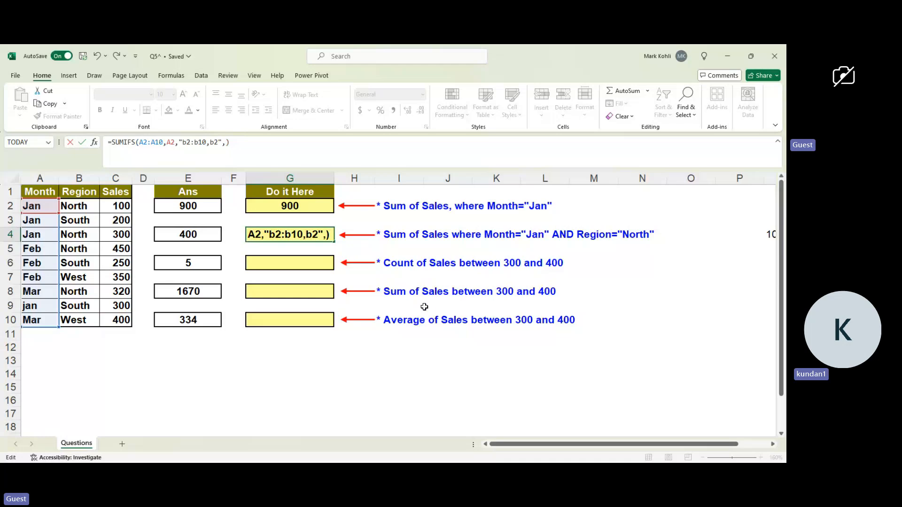
{"action": "left_click", "coordinate": [182, 142]}
{"action": "key", "text": "BackSpace"}
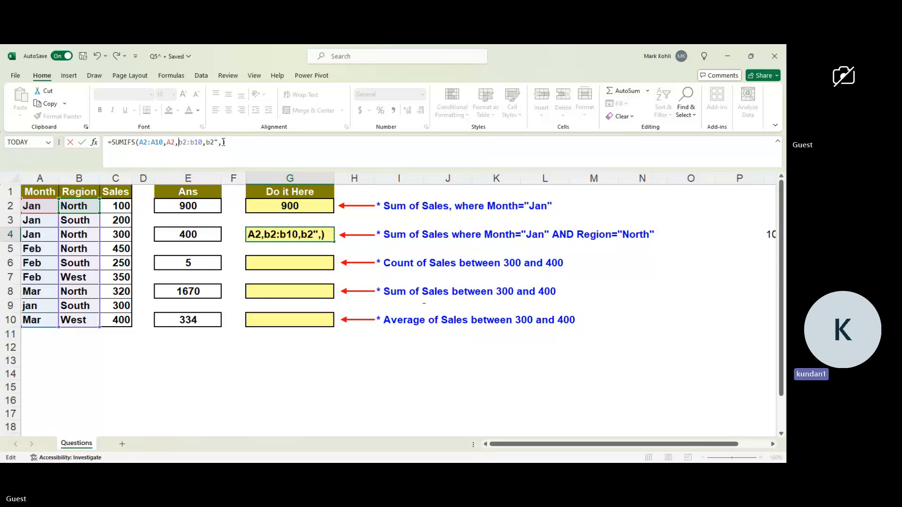
{"action": "left_click", "coordinate": [219, 142]}
{"action": "key", "text": "BackSpace"}
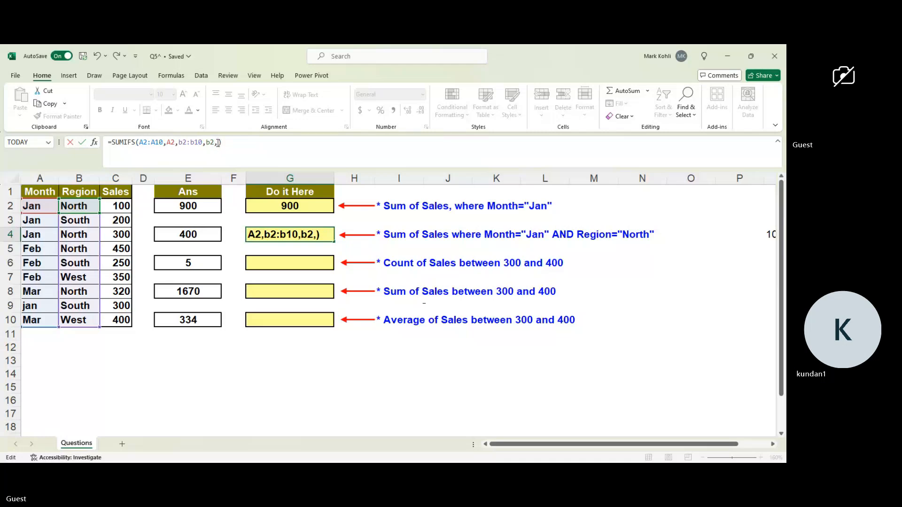
Try to complete the G4 formula as =SUMIFS(A2:A10,A2,b2:b10,b2,c2:c10) and enter it.
{"action": "type", "text": "c2"}
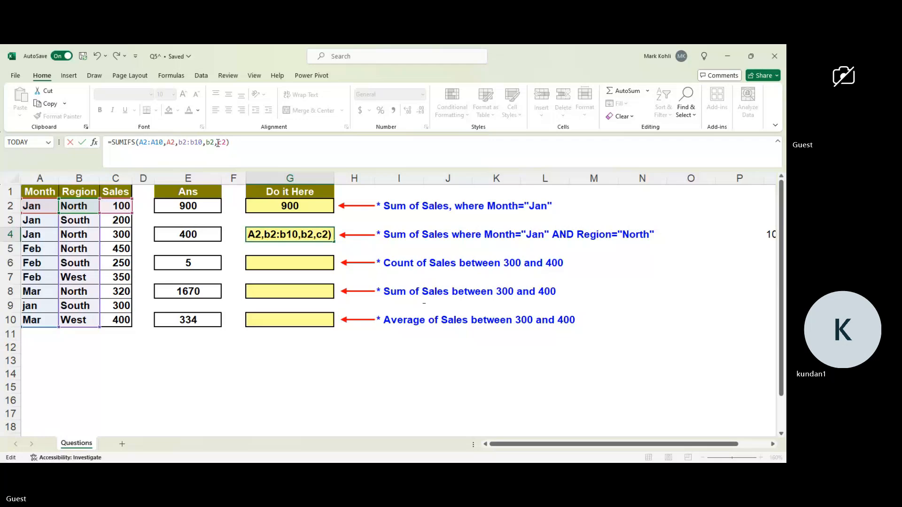
{"action": "left_click", "coordinate": [218, 142]}
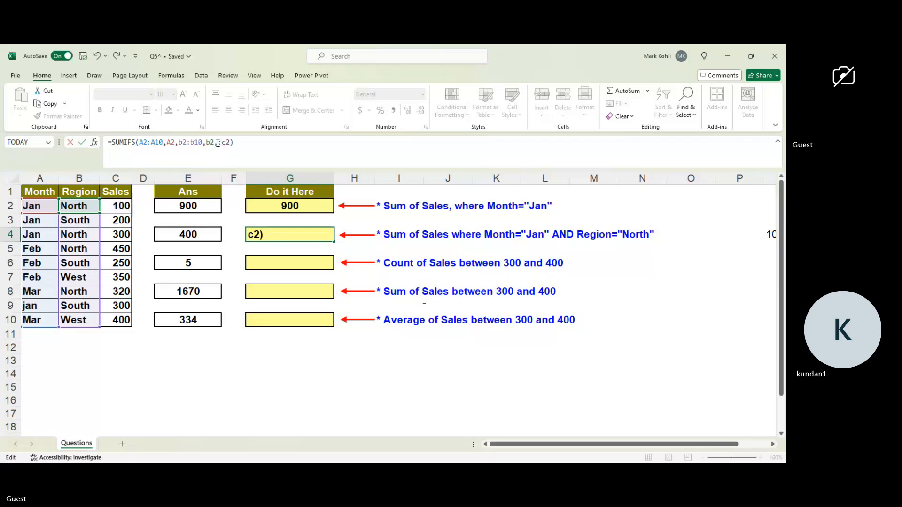
{"action": "type", "text": "c"}
{"action": "key", "text": "Delete"}
{"action": "left_click", "coordinate": [220, 142]}
{"action": "key", "text": "BackSpace"}
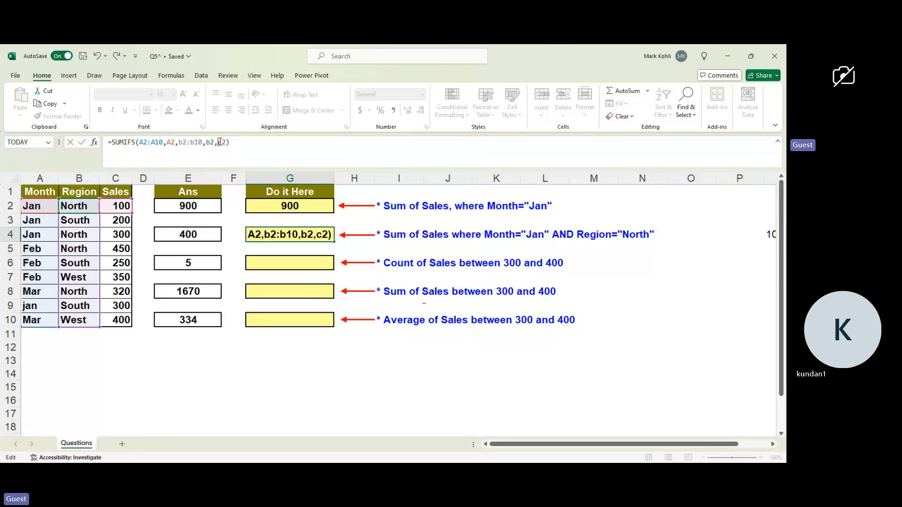
{"action": "key", "text": "Delete"}
{"action": "type", "text": ","}
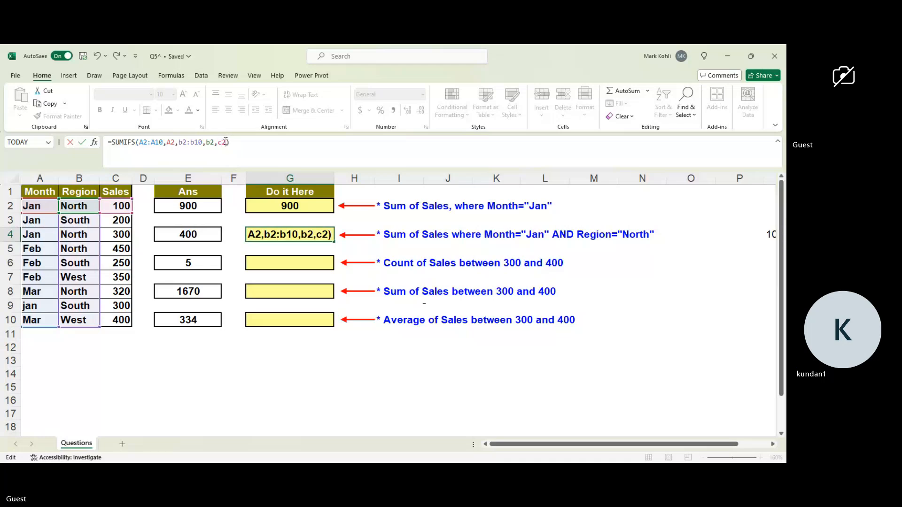
{"action": "type", "text": ":"}
{"action": "type", "text": "c10"}
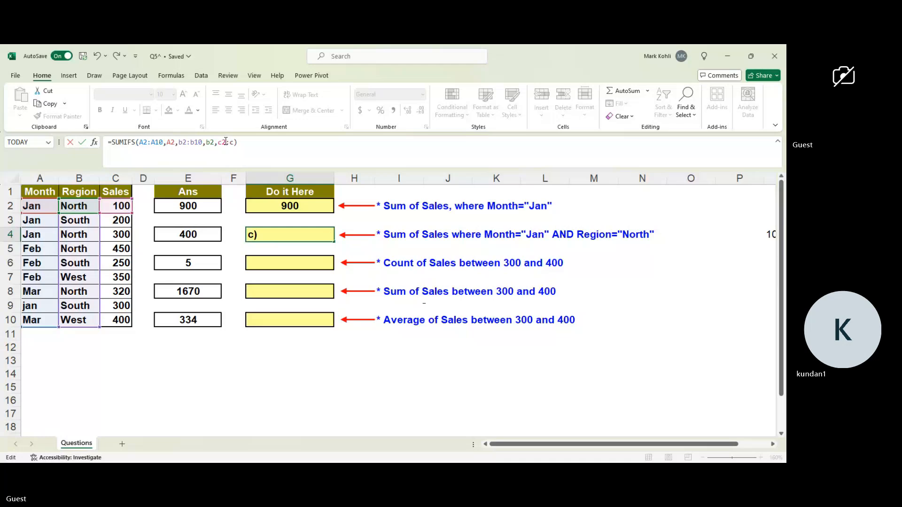
{"action": "type", "text": ")"}
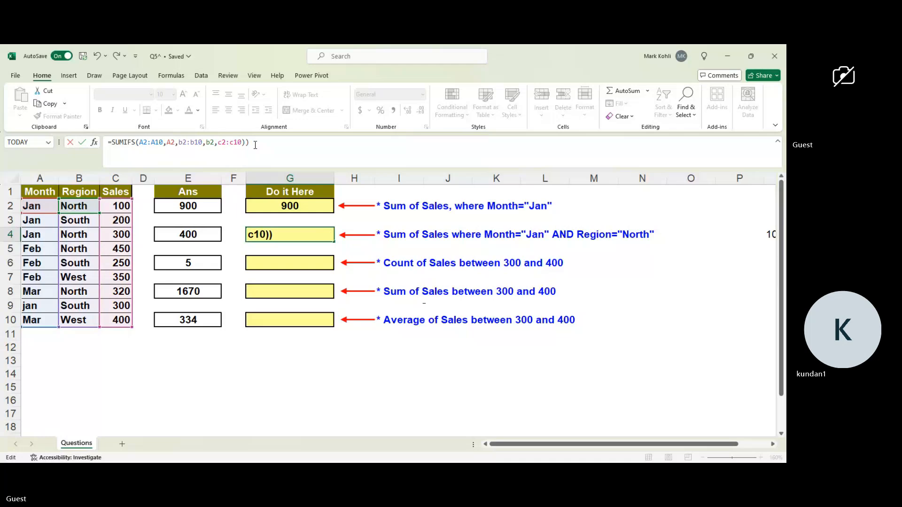
{"action": "key", "text": "BackSpace"}
{"action": "key", "text": "Return"}
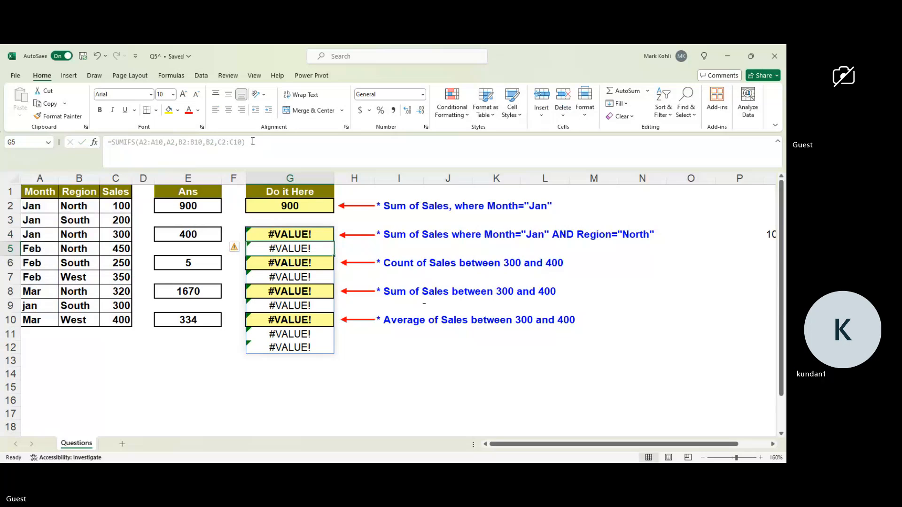
Reopen the SUMIFS formula in G4 and delete its closing parenthesis and the C10 end reference.
{"action": "key", "text": "BackSpace"}
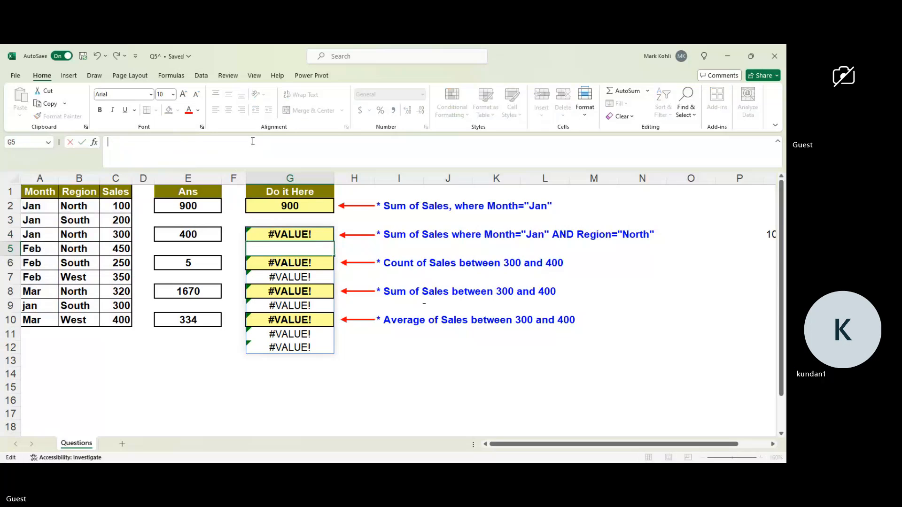
{"action": "key", "text": "Escape"}
{"action": "left_click", "coordinate": [273, 237]}
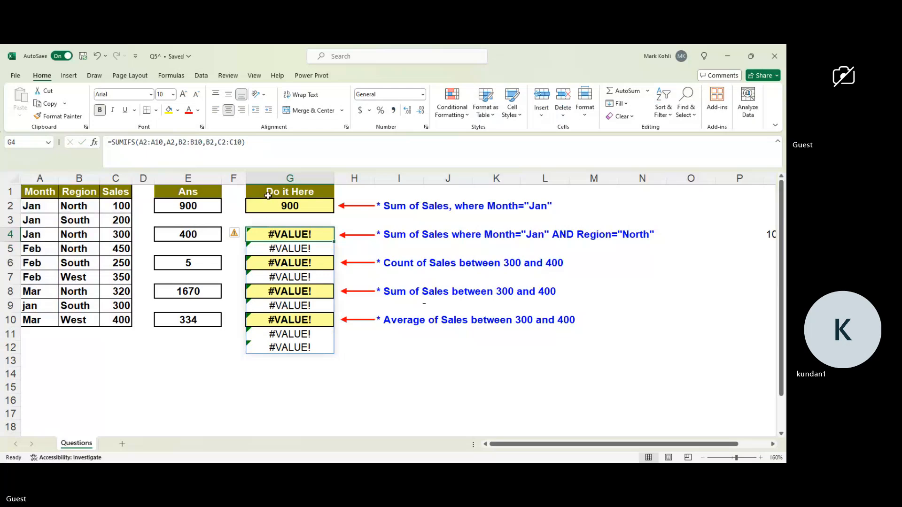
{"action": "left_click", "coordinate": [248, 142]}
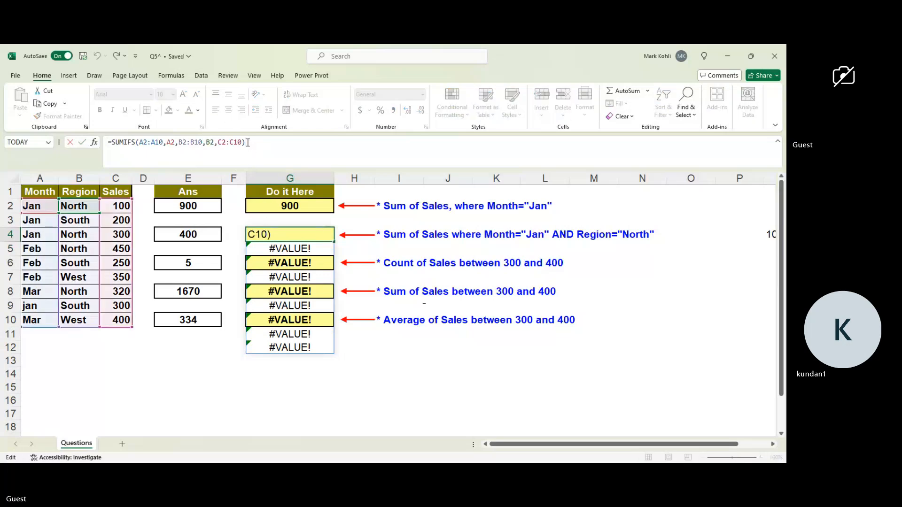
{"action": "key", "text": "BackSpace"}
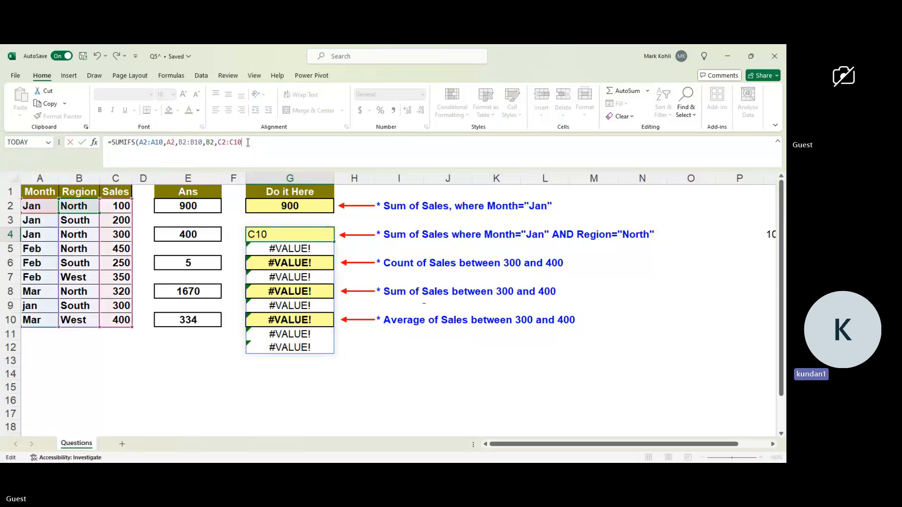
{"action": "double_click", "coordinate": [270, 236]}
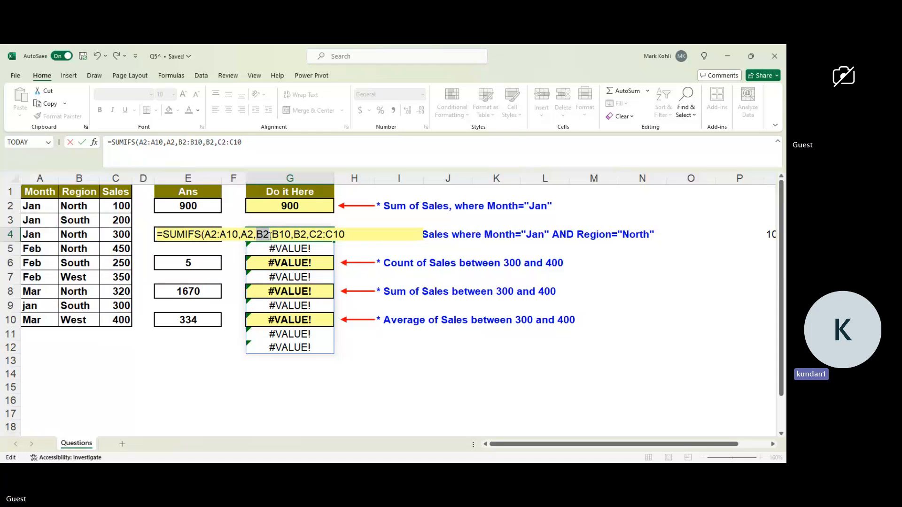
{"action": "left_click", "coordinate": [250, 145]}
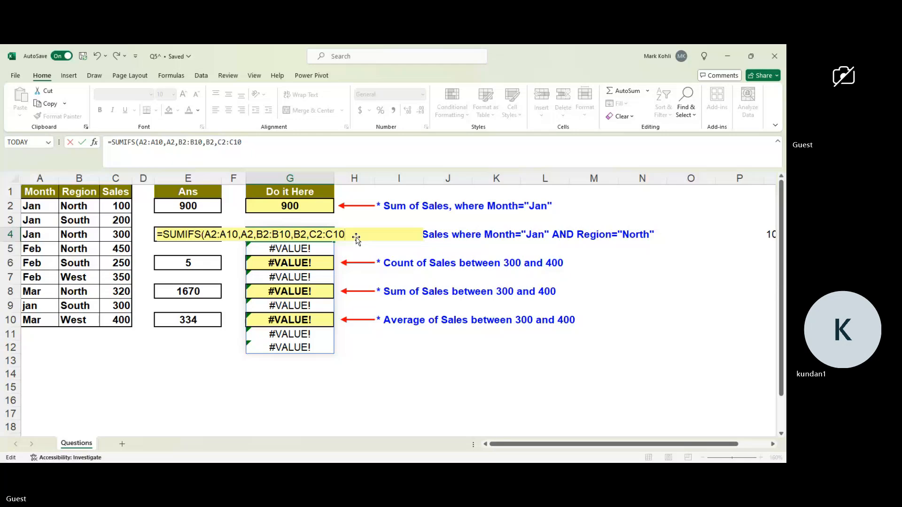
{"action": "key", "text": "BackSpace"}
{"action": "key", "text": "BackSpace"}
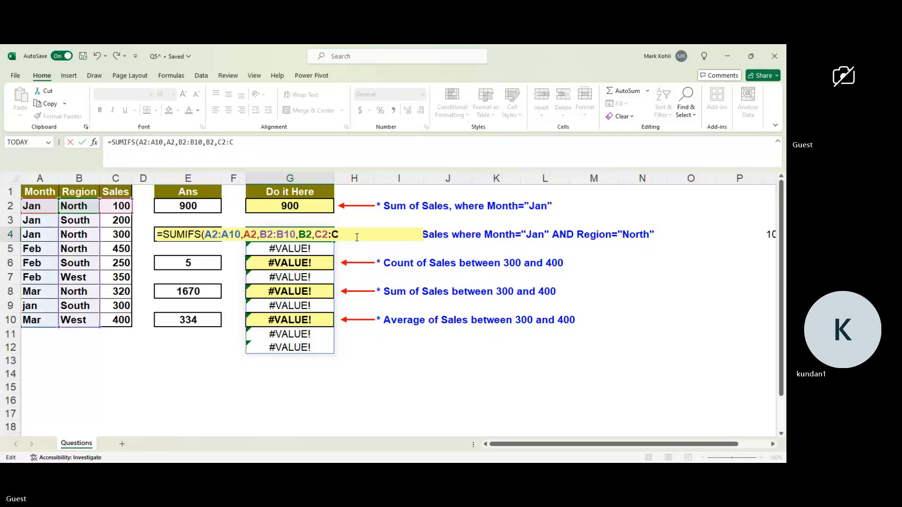
{"action": "key", "text": "BackSpace"}
Change the first SUMIFS argument in G4 to the sales range c2:c10.
{"action": "left_click", "coordinate": [212, 235]}
{"action": "key", "text": "BackSpace"}
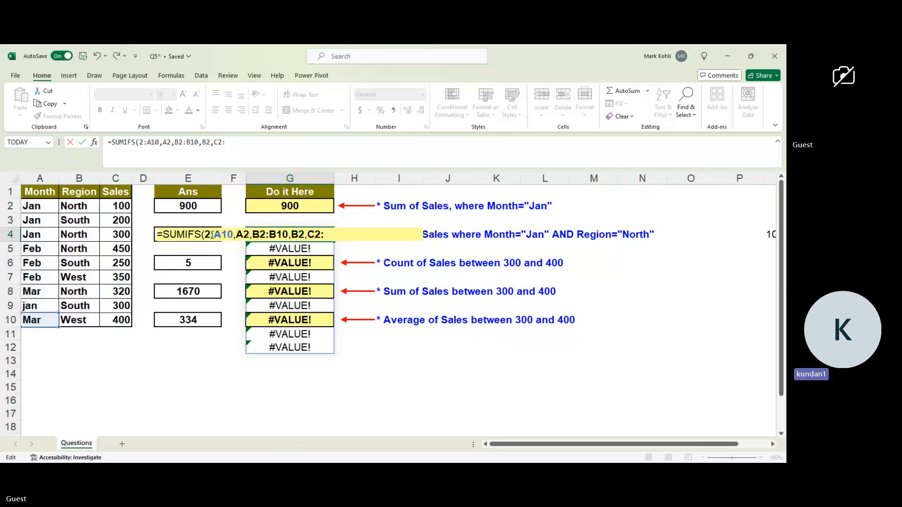
{"action": "type", "text": "c"}
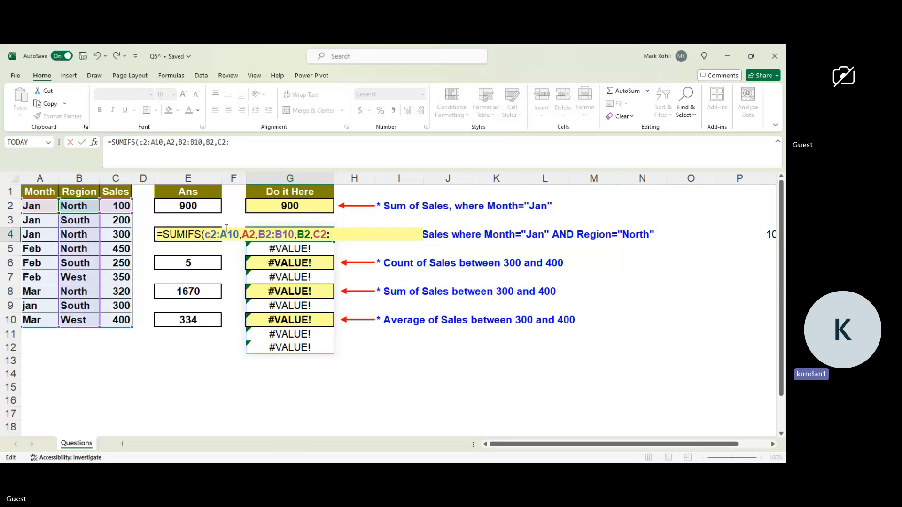
{"action": "left_click", "coordinate": [230, 234]}
{"action": "key", "text": "BackSpace"}
{"action": "type", "text": "c"}
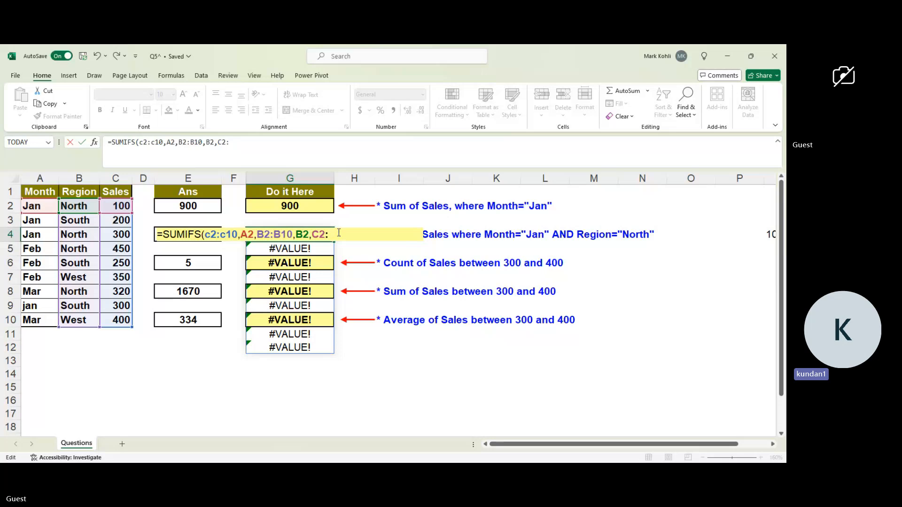
Delete all arguments after the sum range so the G4 formula reads =SUMIFS(c2:c10,.
{"action": "key", "text": "BackSpace"}
{"action": "key", "text": "BackSpace"}
{"action": "key", "text": "BackSpace"}
{"action": "key", "text": "BackSpace"}
{"action": "key", "text": "BackSpace"}
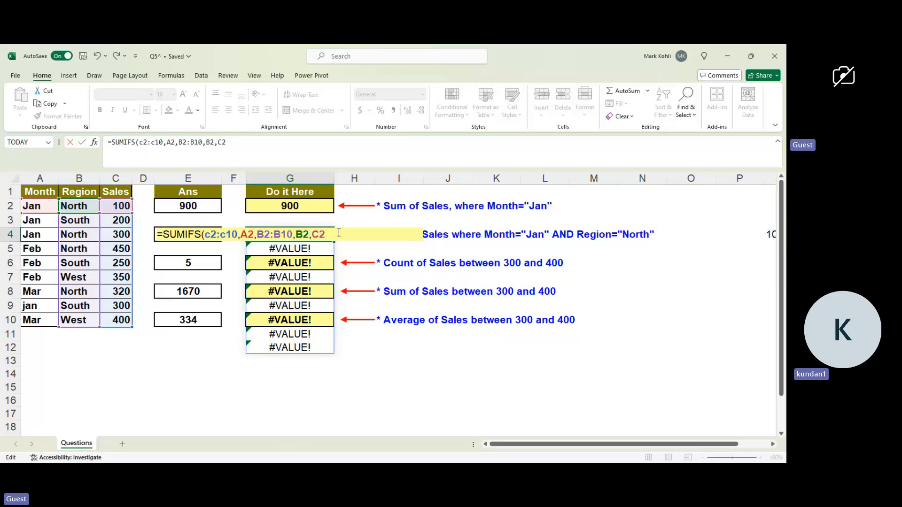
{"action": "key", "text": "BackSpace"}
{"action": "key", "text": "BackSpace"}
{"action": "key", "text": "BackSpace"}
{"action": "key", "text": "BackSpace"}
{"action": "key", "text": "BackSpace"}
{"action": "key", "text": "BackSpace"}
{"action": "key", "text": "BackSpace"}
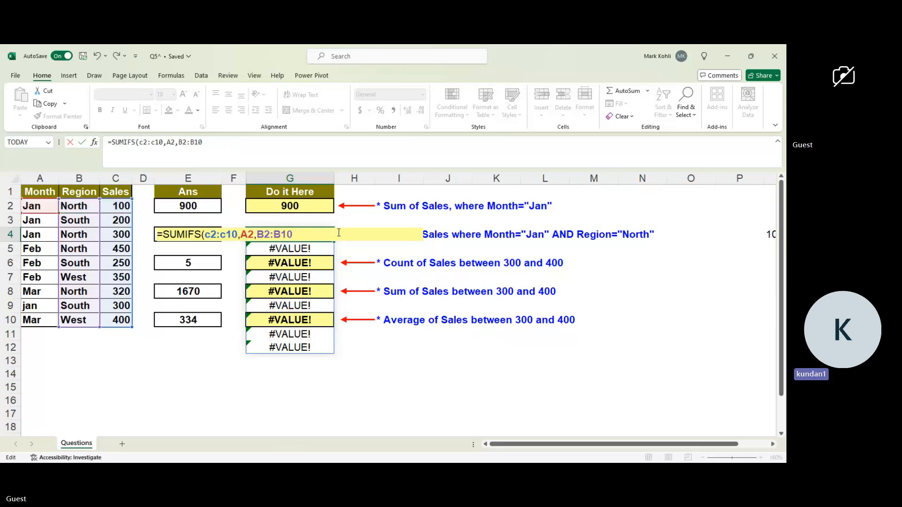
{"action": "key", "text": "BackSpace"}
{"action": "key", "text": "BackSpace"}
{"action": "key", "text": "BackSpace"}
{"action": "key", "text": "BackSpace"}
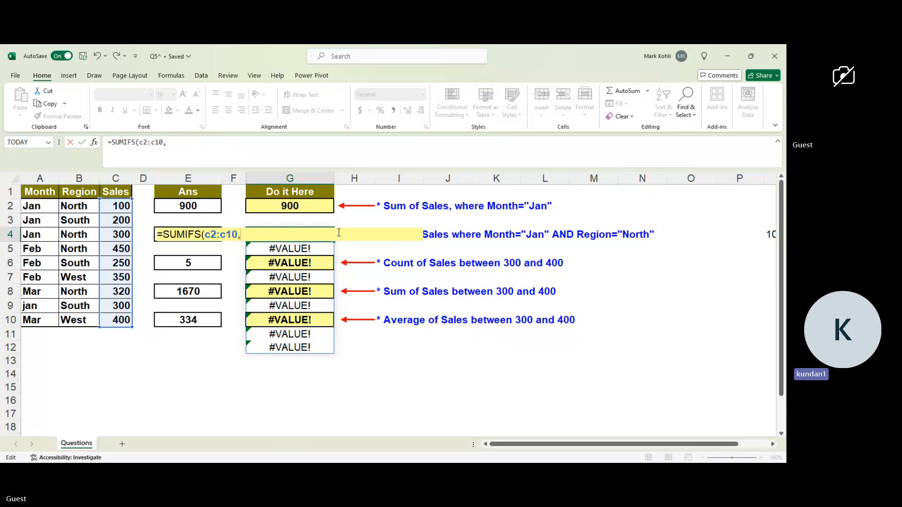
{"action": "type", "text": "a2"}
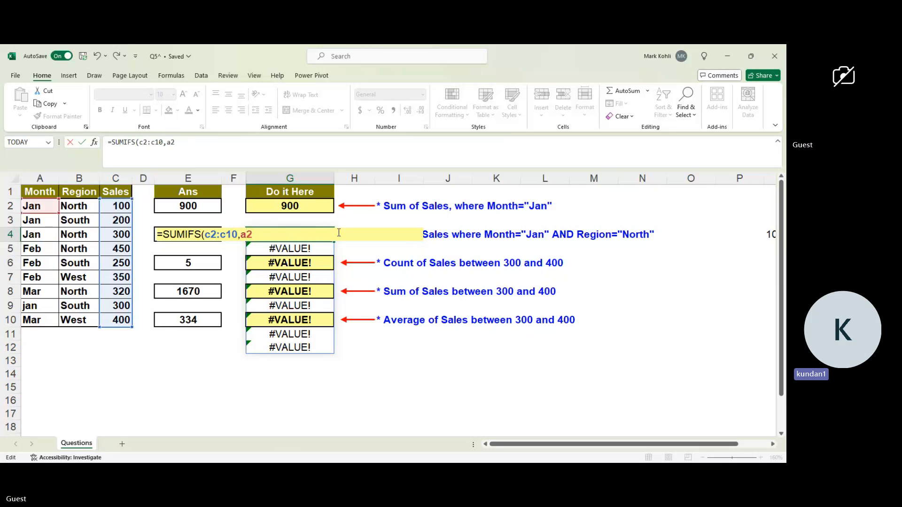
{"action": "type", "text": ":"}
{"action": "key", "text": "BackSpace"}
{"action": "key", "text": "BackSpace"}
{"action": "key", "text": "BackSpace"}
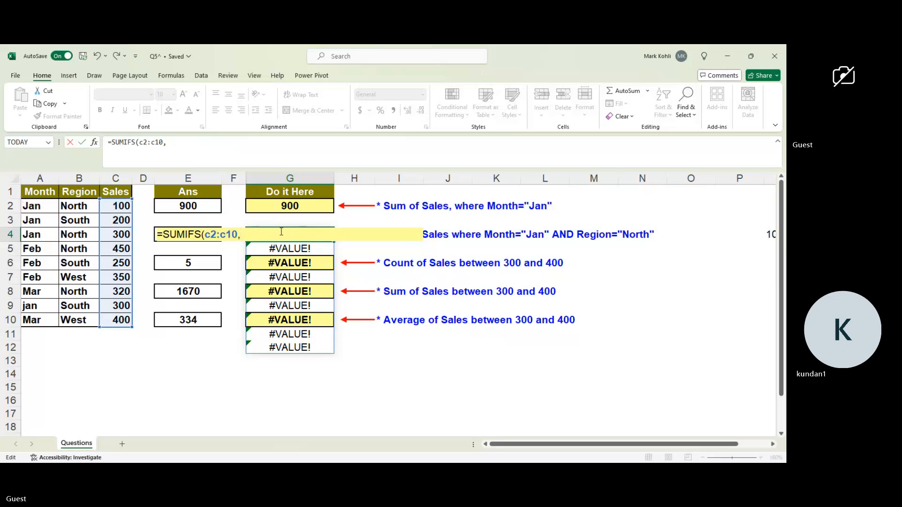
Add the month range A2:A10 as the first criteria range, with a2 as its criterion.
{"action": "left_click", "coordinate": [36, 205]}
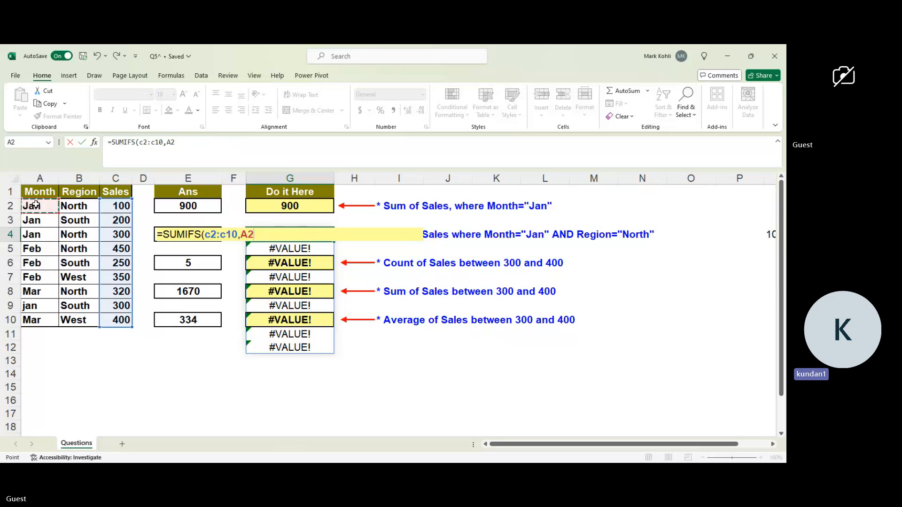
{"action": "key", "text": "shift+Down"}
{"action": "key", "text": "shift+Down"}
{"action": "key", "text": "shift+Down"}
{"action": "key", "text": "shift+Down"}
{"action": "key", "text": "shift+Down"}
{"action": "key", "text": "shift+Down"}
{"action": "key", "text": "shift+Down"}
{"action": "key", "text": "shift+Down"}
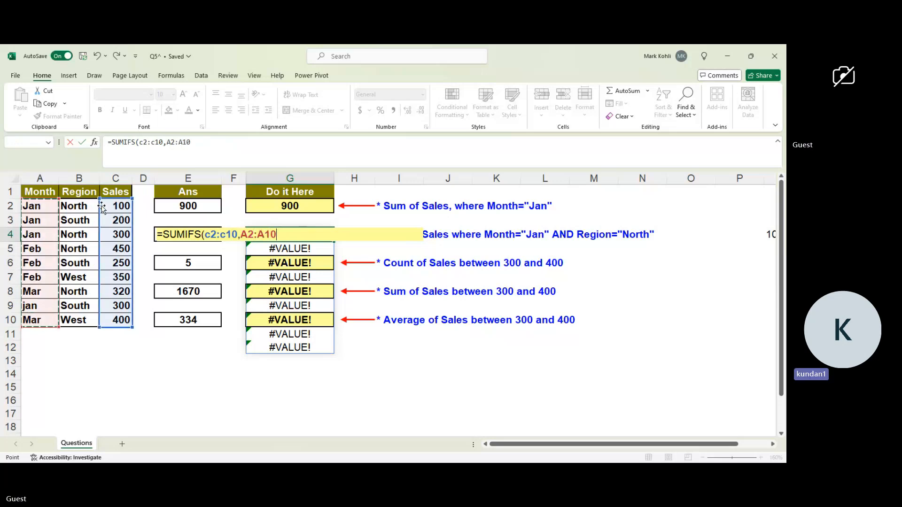
{"action": "type", "text": ";"}
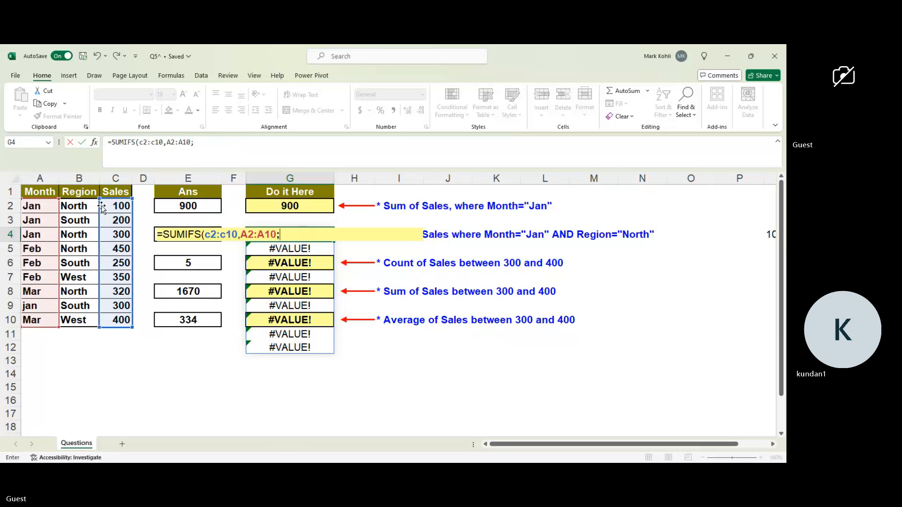
{"action": "key", "text": "BackSpace"}
{"action": "type", "text": ",a2"}
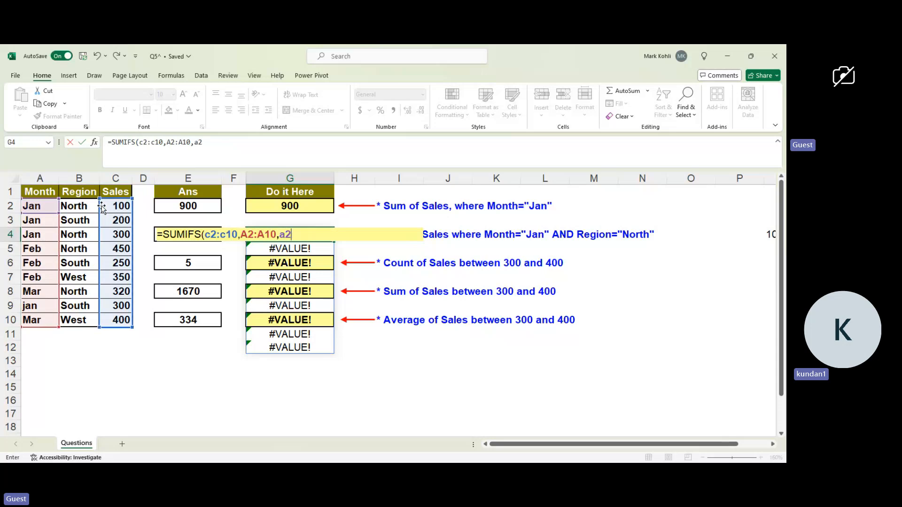
{"action": "type", "text": ","}
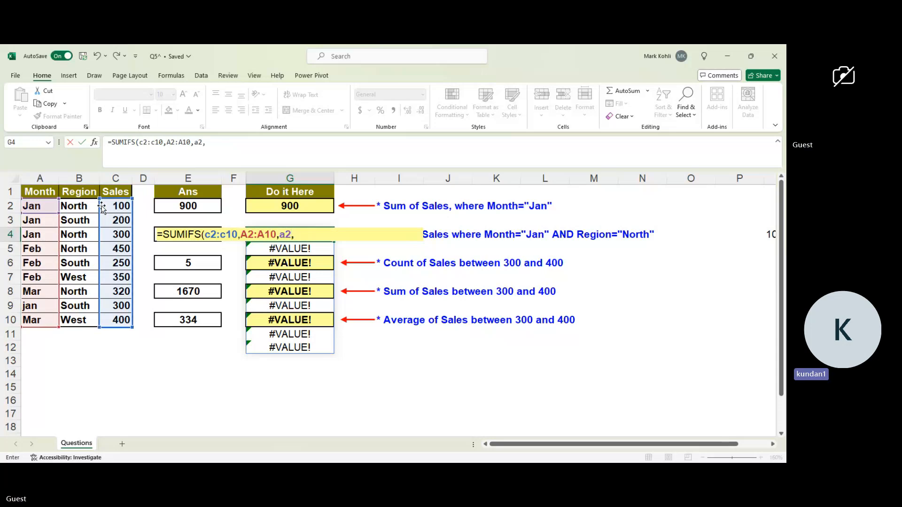
Add the region range B2:B10 as the second criteria range of the G4 SUMIFS formula.
{"action": "left_click", "coordinate": [75, 205]}
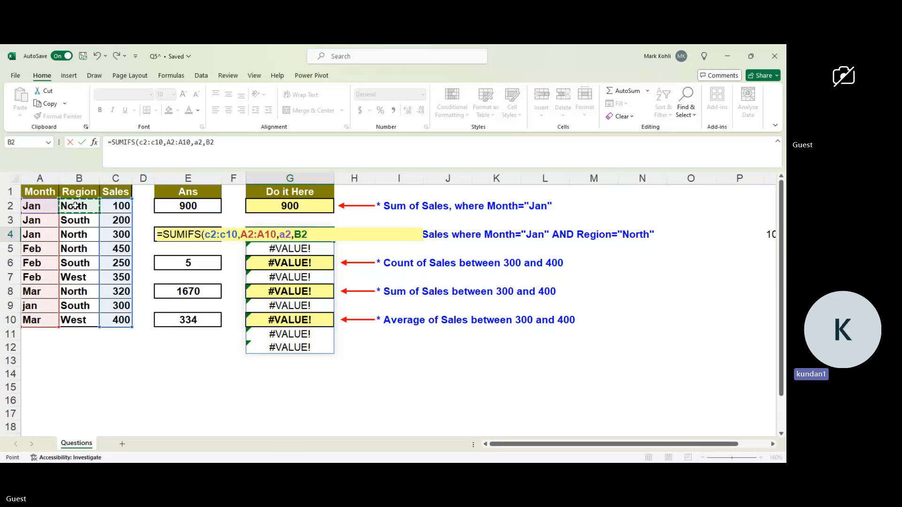
{"action": "key", "text": "shift+Down"}
{"action": "key", "text": "shift+Down"}
{"action": "key", "text": "shift+Down"}
{"action": "key", "text": "shift+Down"}
{"action": "key", "text": "shift+Down"}
{"action": "key", "text": "shift+Down"}
{"action": "key", "text": "shift+Down"}
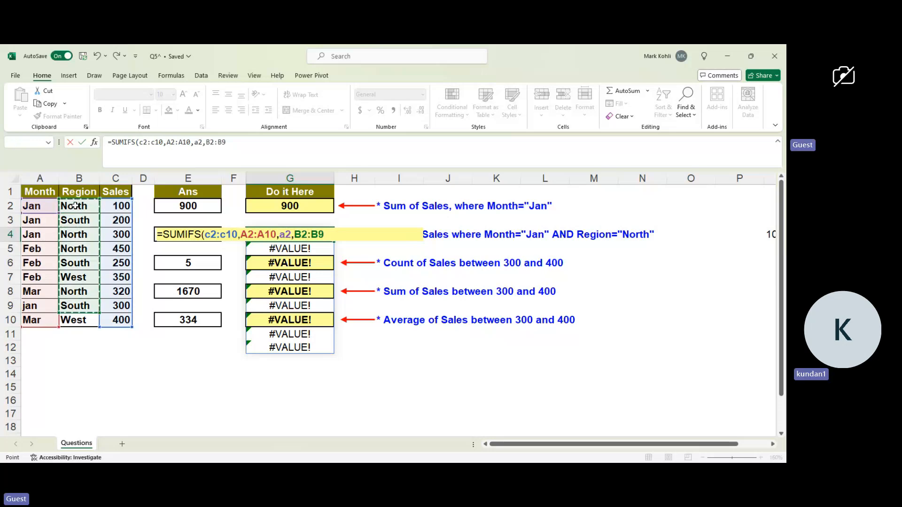
{"action": "key", "text": "shift+Down"}
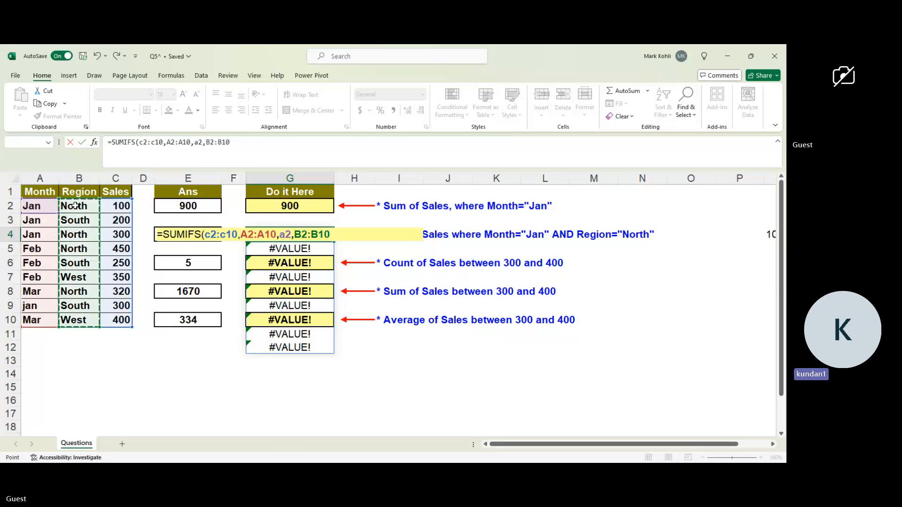
{"action": "type", "text": ","}
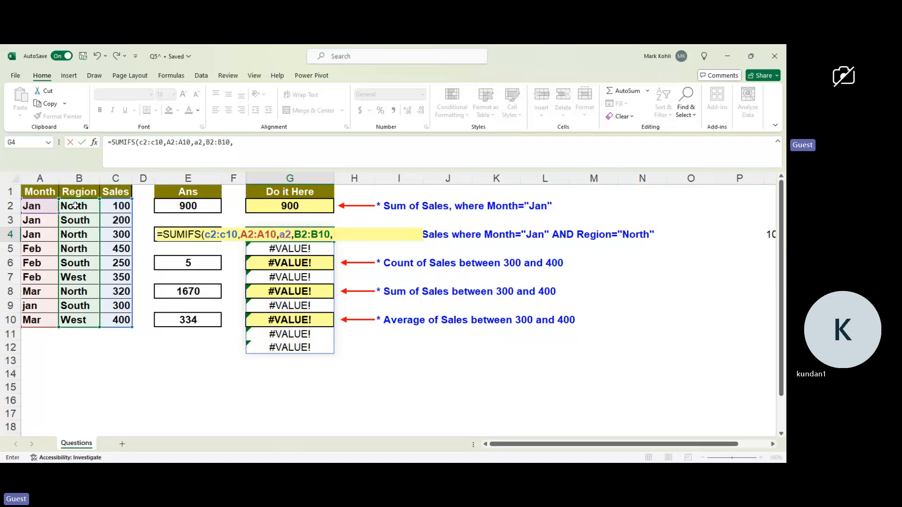
{"action": "type", "text": "b"}
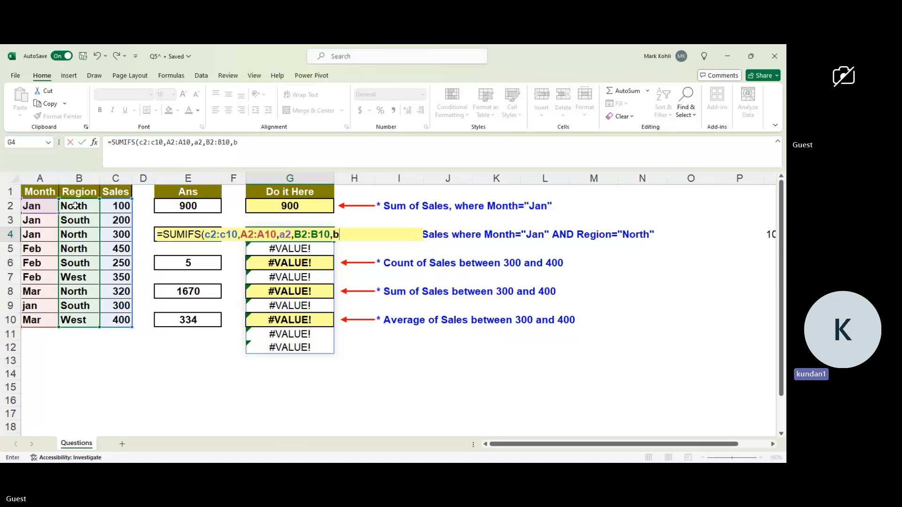
{"action": "type", "text": "2"}
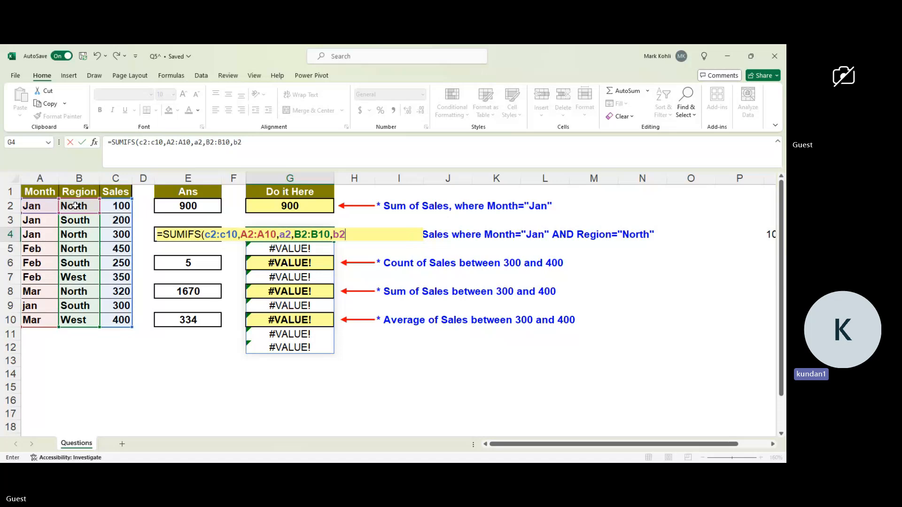
{"action": "type", "text": ")"}
Complete the G4 SUMIFS formula with b2 as the region criterion and enter it.
{"action": "key", "text": "Return"}
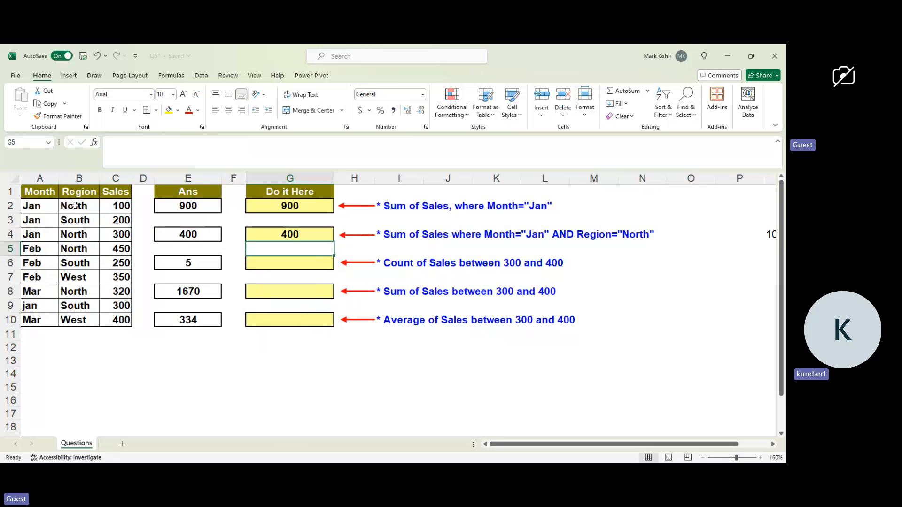
Examine the arguments of the SUMIF formula in G2, re-enter it as it is, and inspect the SUMIFS formula in G4.
{"action": "left_click", "coordinate": [261, 204]}
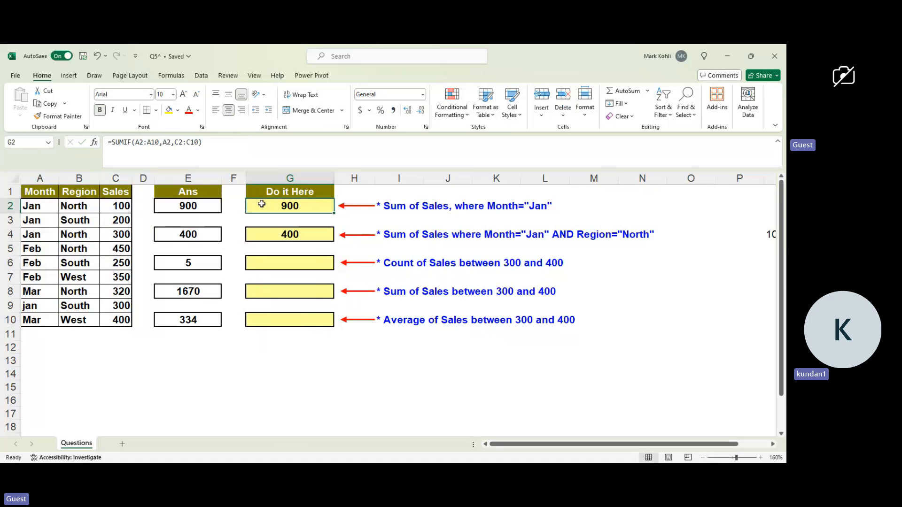
{"action": "left_click", "coordinate": [207, 145]}
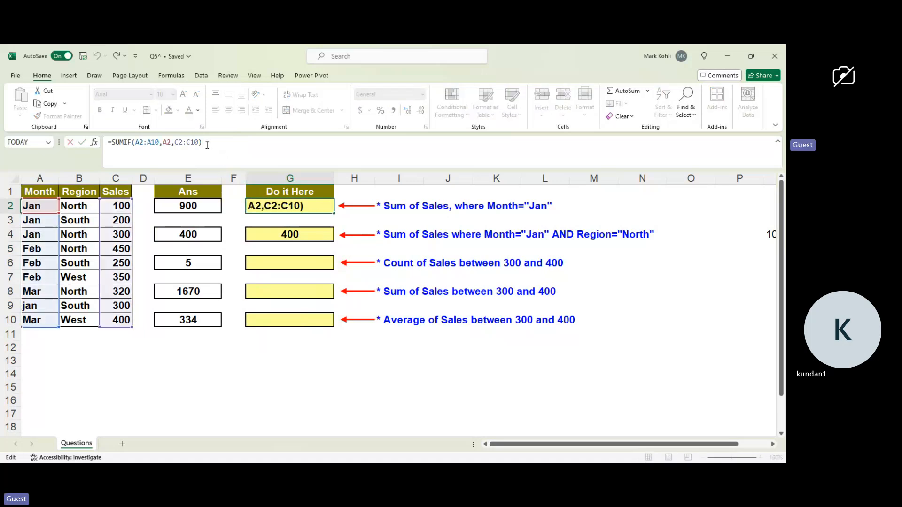
{"action": "key", "text": "BackSpace"}
{"action": "type", "text": ")"}
{"action": "key", "text": "Return"}
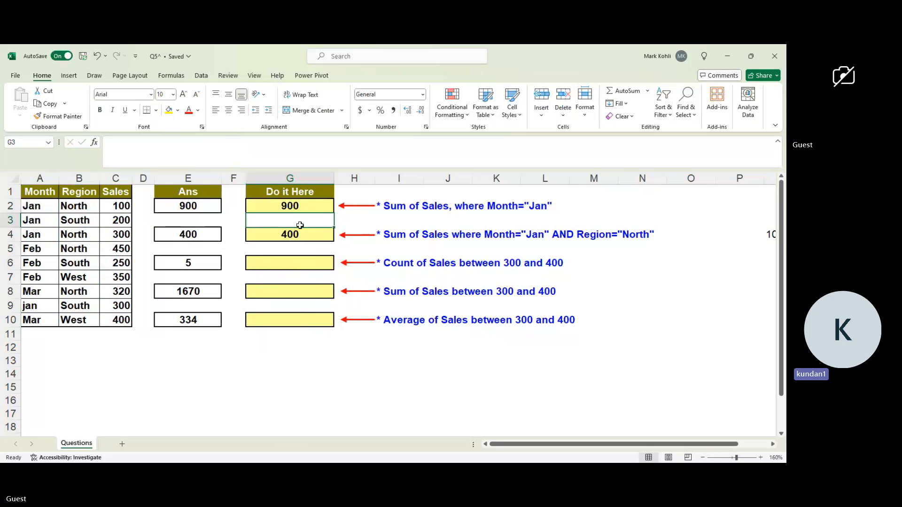
{"action": "left_click", "coordinate": [290, 235]}
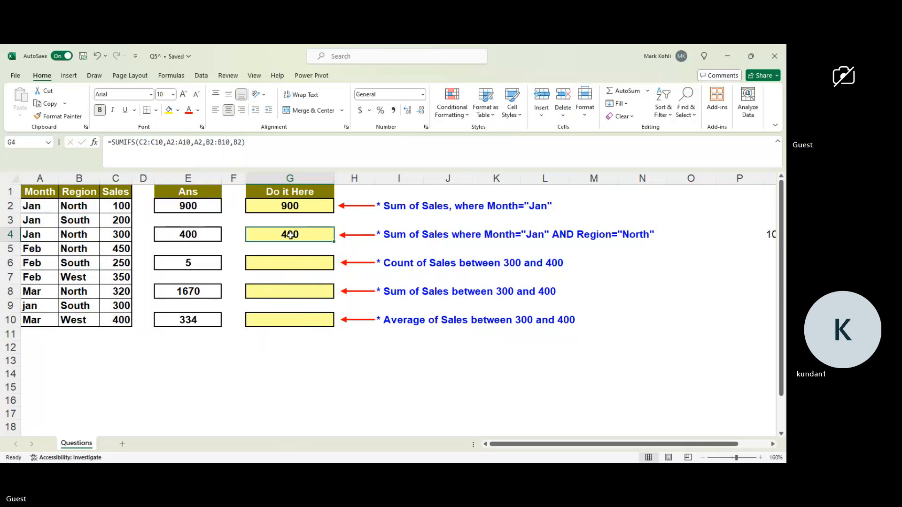
Begin a COUNTIFS formula in G6 for counting the sales between 300 and 400.
{"action": "left_click", "coordinate": [275, 264]}
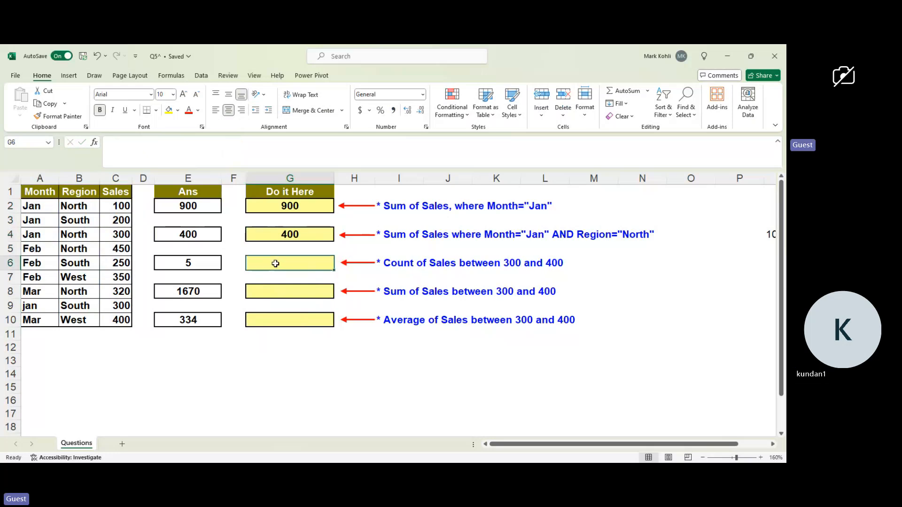
{"action": "type", "text": "="}
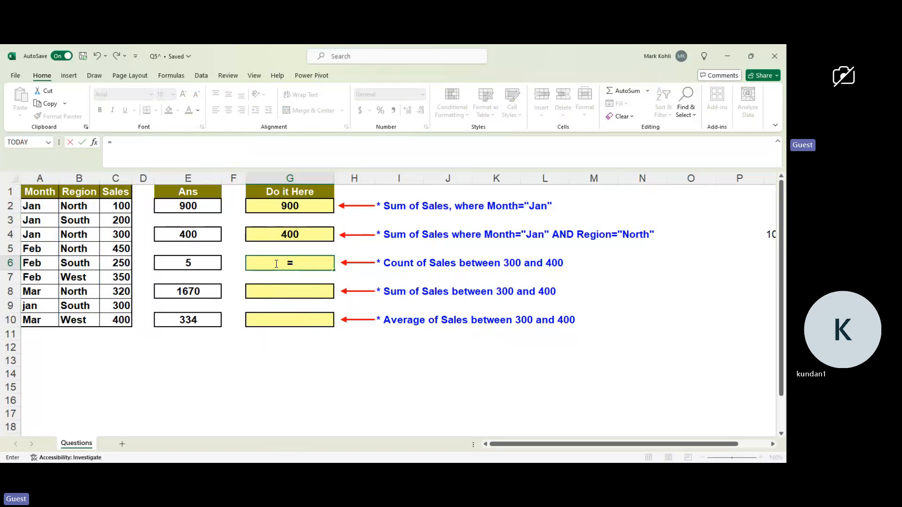
{"action": "type", "text": "count"}
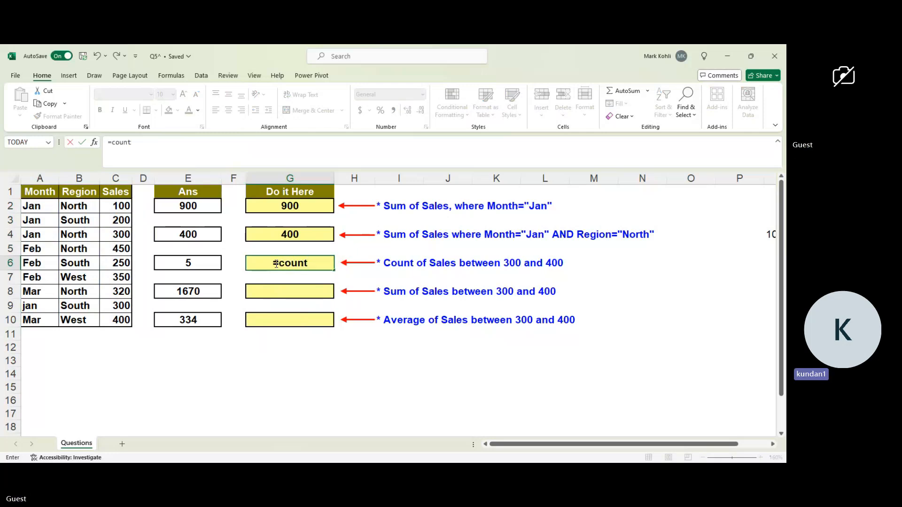
{"action": "type", "text": "("}
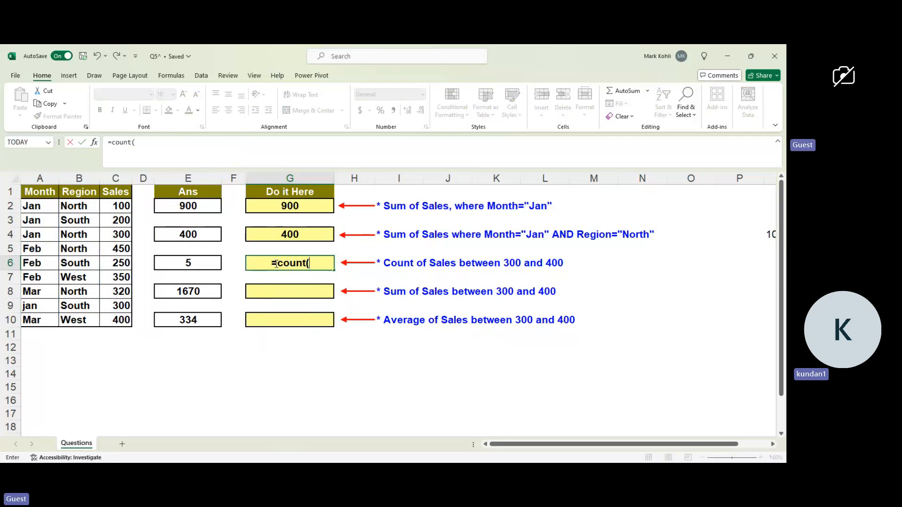
{"action": "key", "text": "BackSpace"}
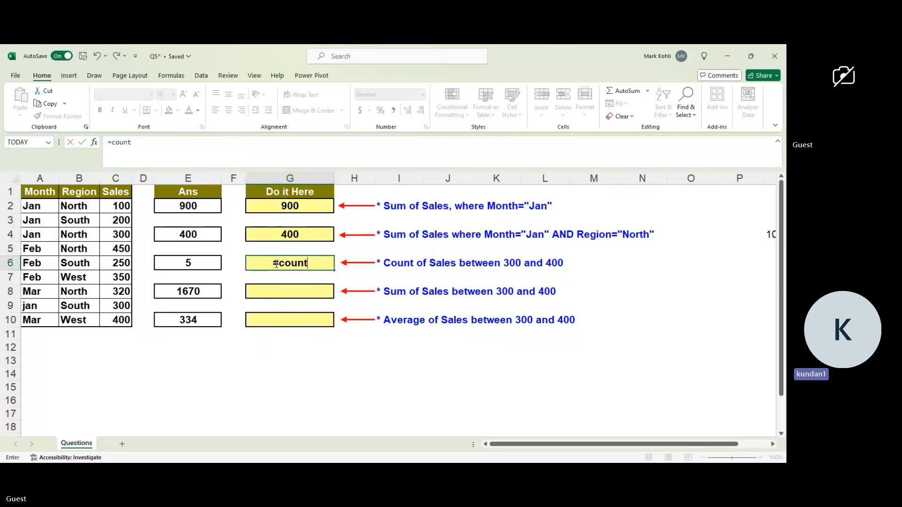
{"action": "type", "text": "if"}
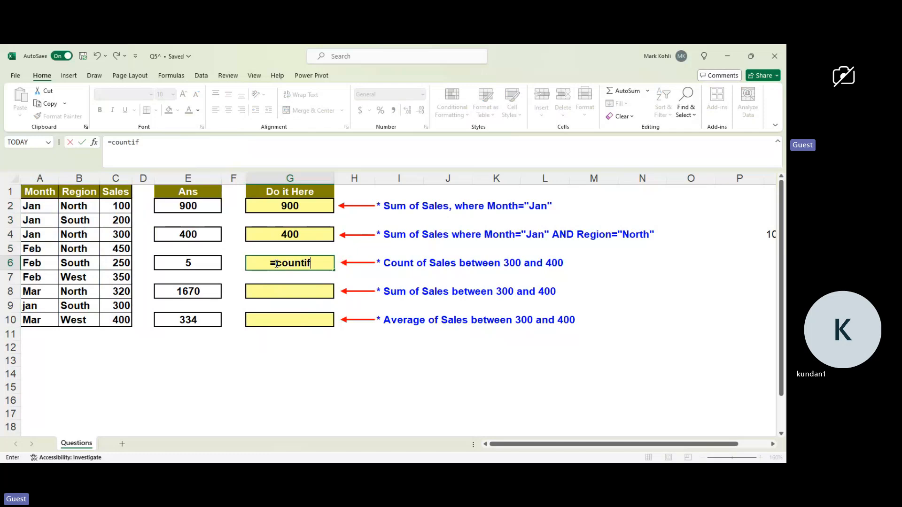
{"action": "type", "text": "s"}
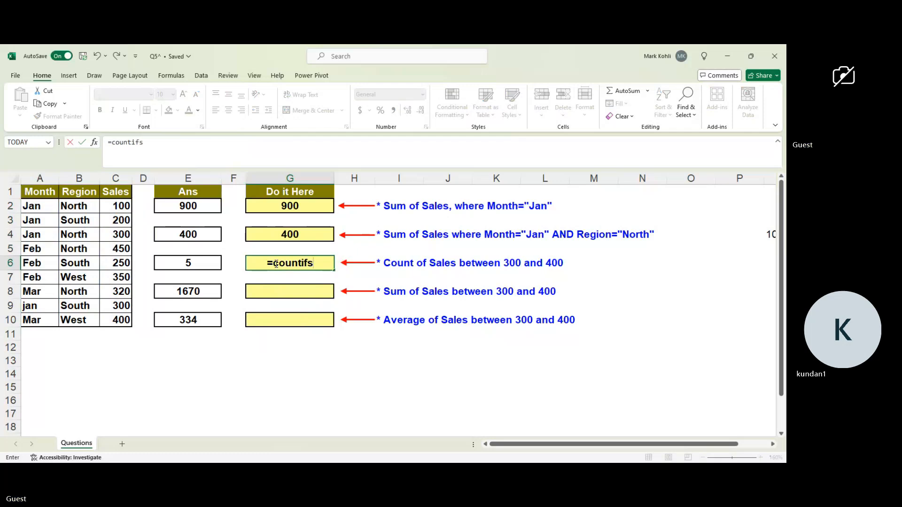
{"action": "type", "text": "("}
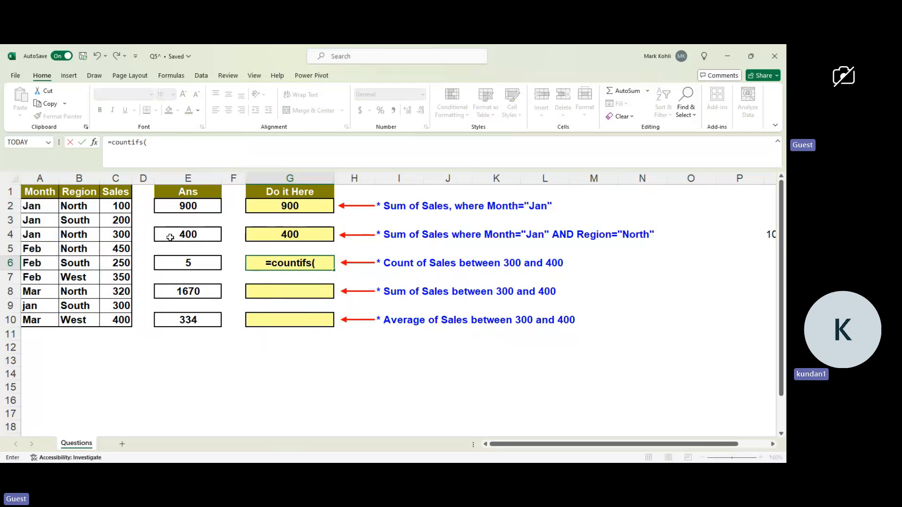
Add the sales range C2:C10 as the first criteria range of the G6 COUNTIFS formula.
{"action": "left_click", "coordinate": [118, 203]}
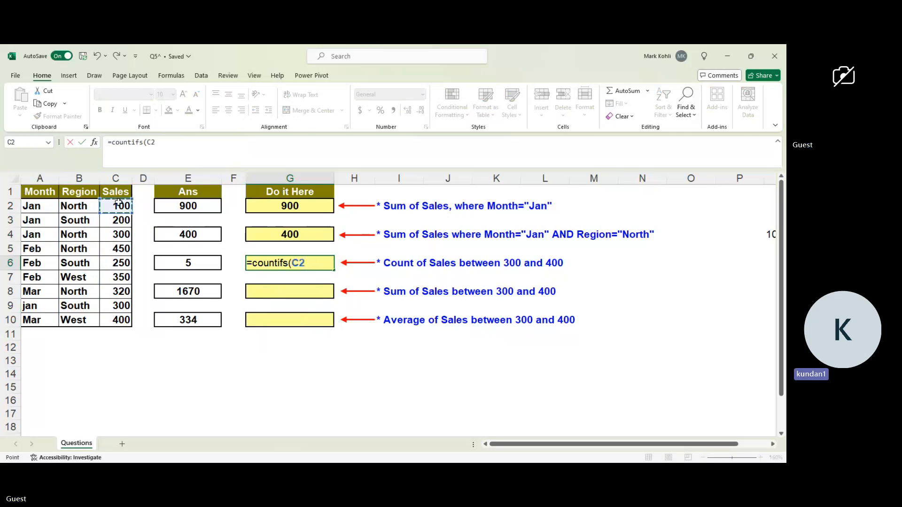
{"action": "key", "text": "shift+Down"}
{"action": "key", "text": "shift+Down"}
{"action": "key", "text": "shift+Down"}
{"action": "key", "text": "shift+Down"}
{"action": "key", "text": "shift+Down"}
{"action": "key", "text": "shift+Down"}
{"action": "key", "text": "shift+Down"}
{"action": "key", "text": "shift+Down"}
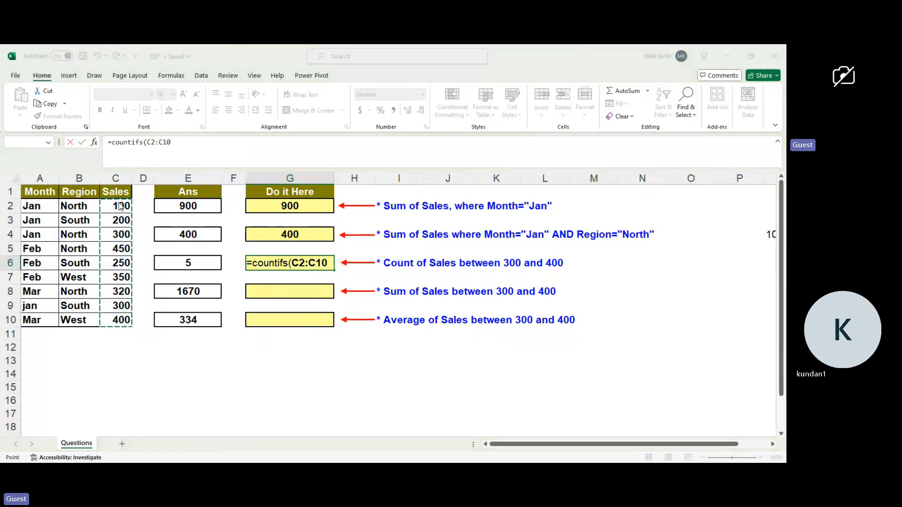
{"action": "left_click", "coordinate": [395, 285]}
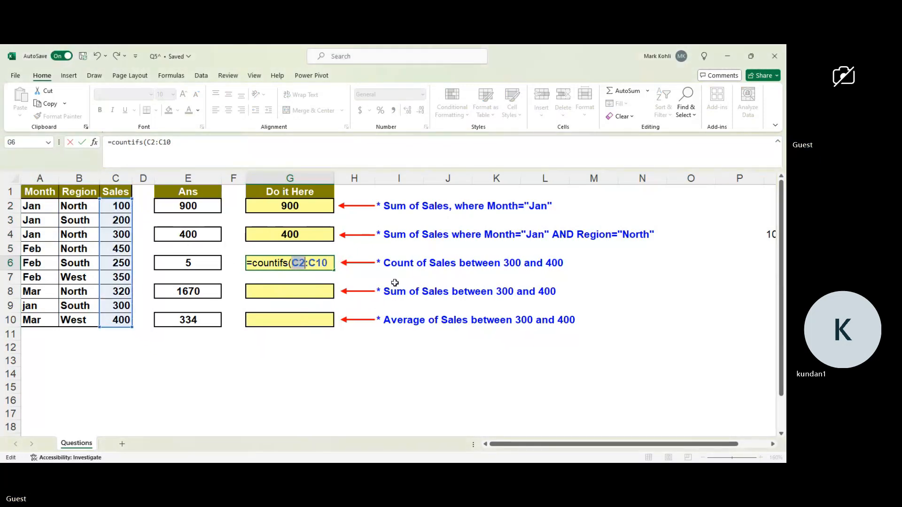
{"action": "left_click", "coordinate": [332, 262]}
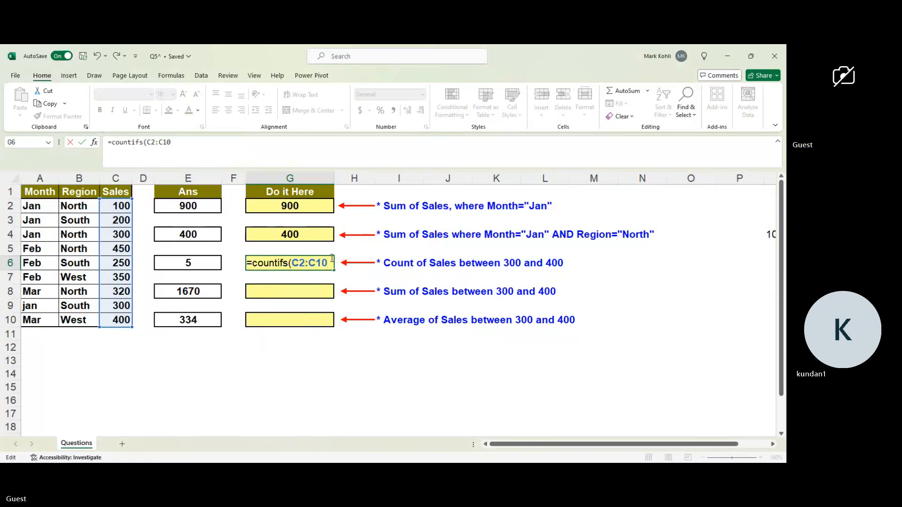
Add >=300, preceded by an opening quotation mark, as the criterion for C2:C10 in the G6 formula.
{"action": "type", "text": ",\"300\","}
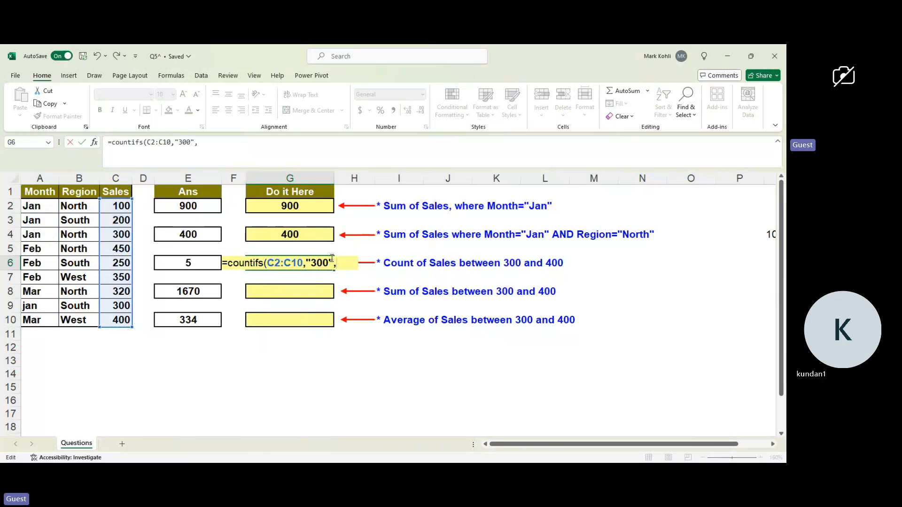
{"action": "key", "text": "BackSpace"}
{"action": "key", "text": "BackSpace"}
{"action": "key", "text": "BackSpace"}
{"action": "key", "text": "BackSpace"}
{"action": "key", "text": "BackSpace"}
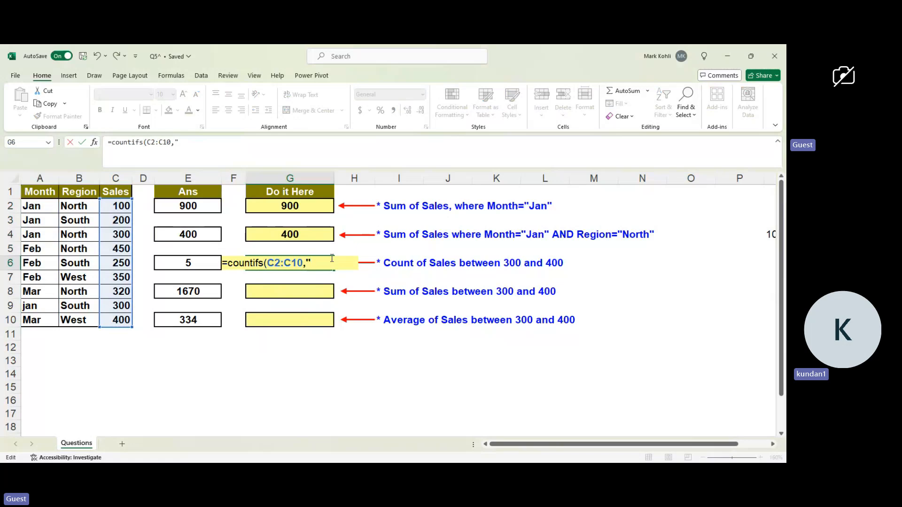
{"action": "type", "text": ">"}
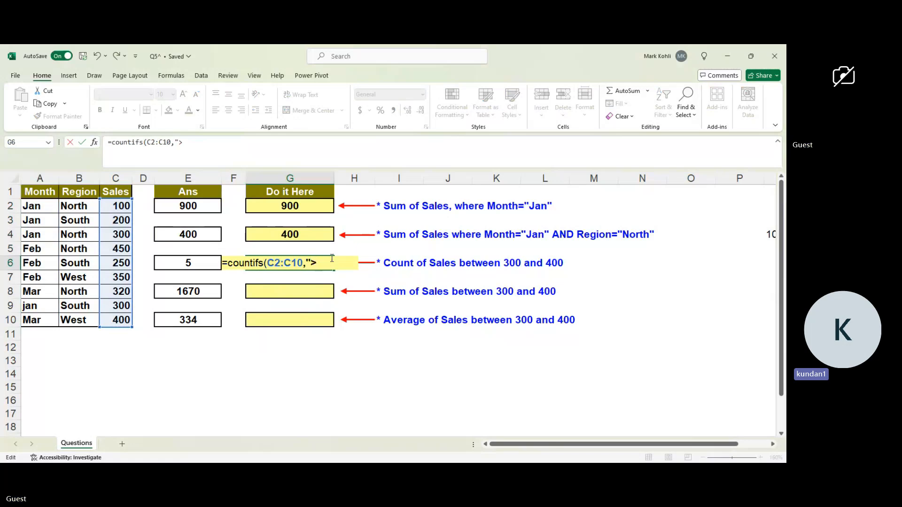
{"action": "type", "text": "=3"}
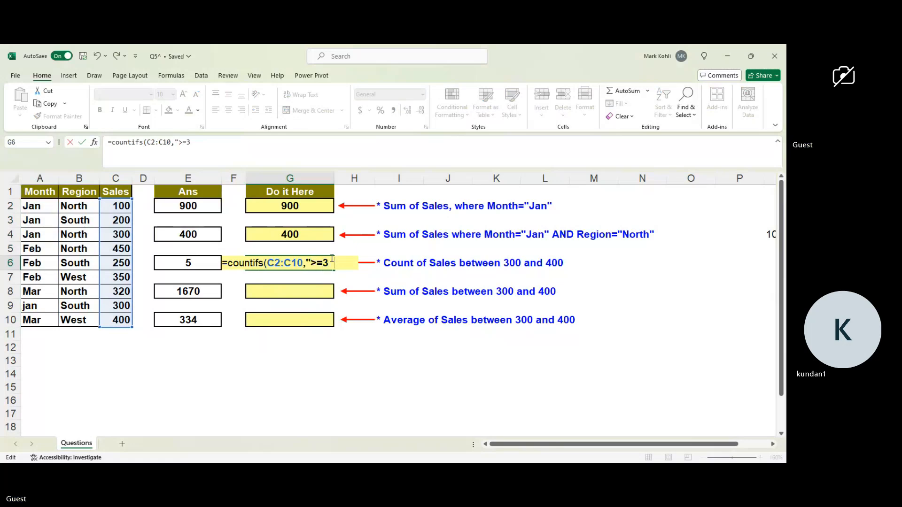
{"action": "type", "text": "00,<"}
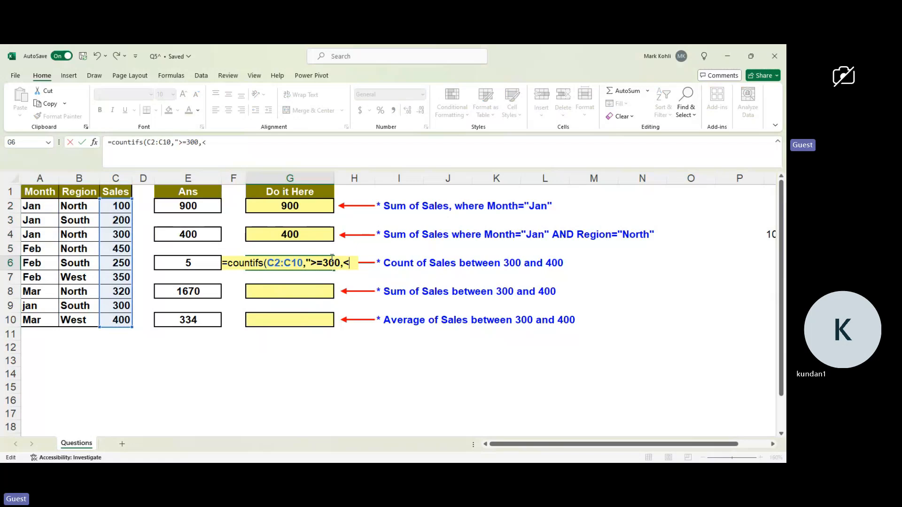
Add <400 as the next argument in G6 and remove the quotation mark before >=300.
{"action": "type", "text": "400"}
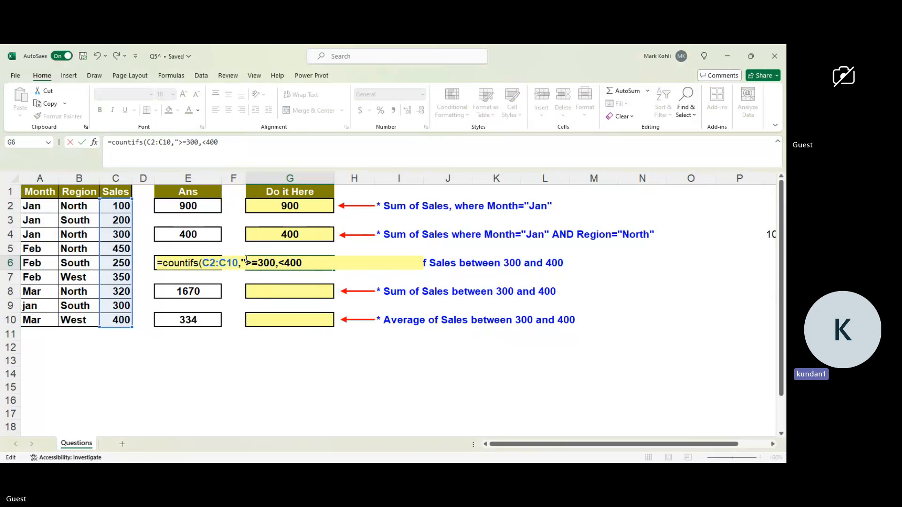
{"action": "left_click", "coordinate": [246, 263]}
{"action": "key", "text": "BackSpace"}
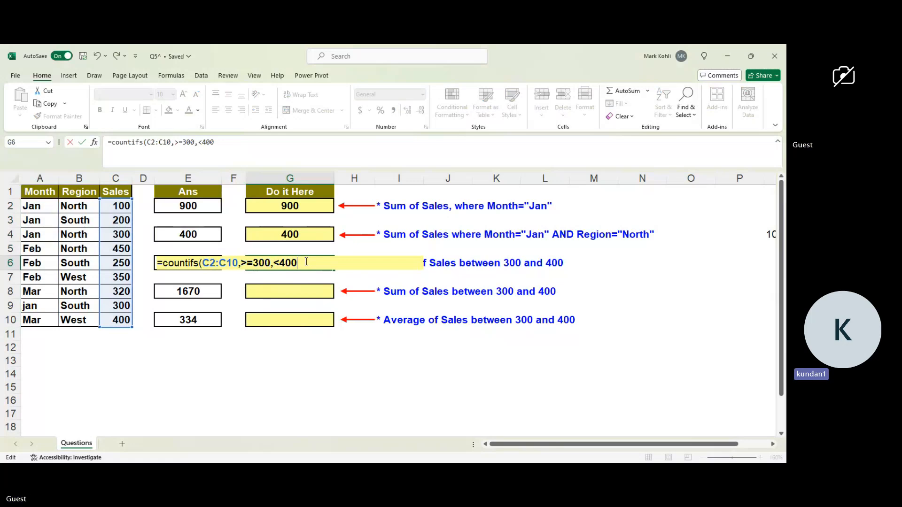
Replace the <400 at the end of the G6 formula with the operator <=.
{"action": "key", "text": "BackSpace"}
{"action": "key", "text": "BackSpace"}
{"action": "key", "text": "BackSpace"}
{"action": "type", "text": "="}
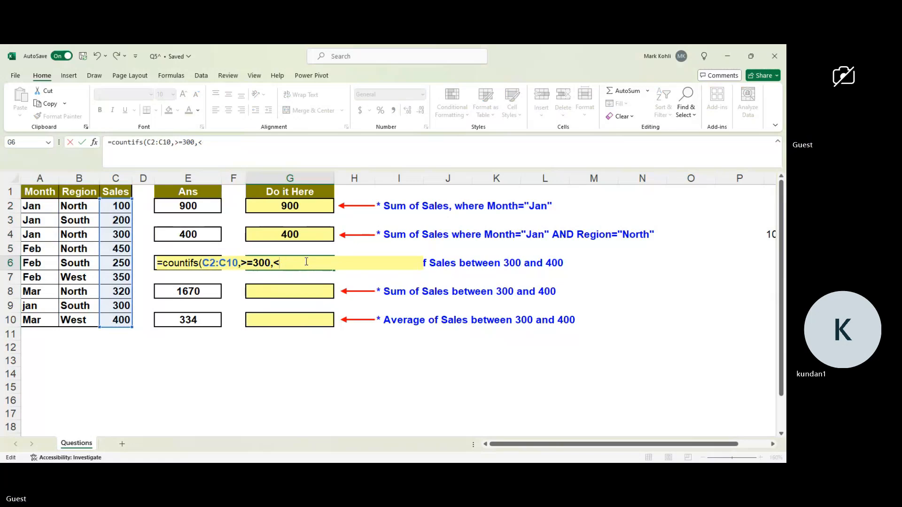
{"action": "key", "text": "BackSpace"}
{"action": "type", "text": "="}
Enclose the >=300 criterion of the G6 COUNTIFS formula in quotation marks.
{"action": "left_click", "coordinate": [242, 263]}
{"action": "type", "text": "\""}
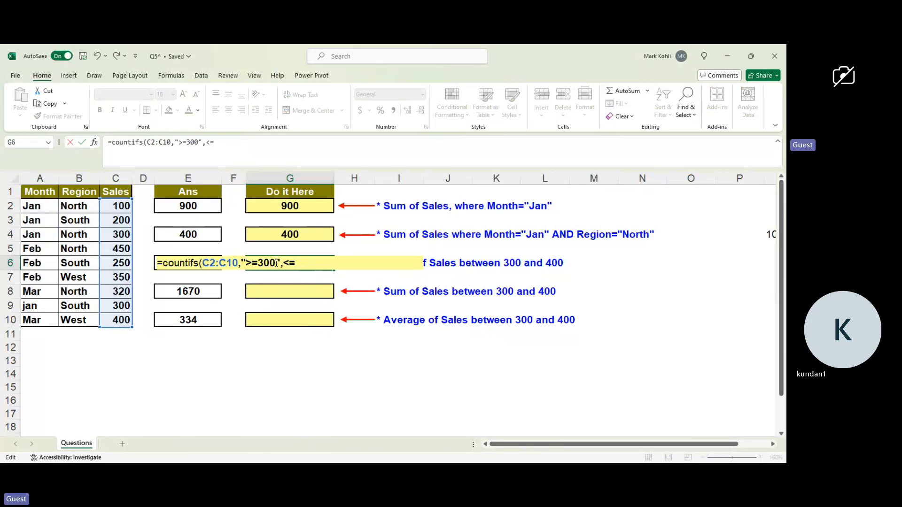
{"action": "left_click", "coordinate": [276, 263]}
{"action": "type", "text": "\""}
Complete the upper-limit criterion as "<=400", close the COUNTIFS parenthesis and try to enter the G6 formula.
{"action": "left_click", "coordinate": [285, 262]}
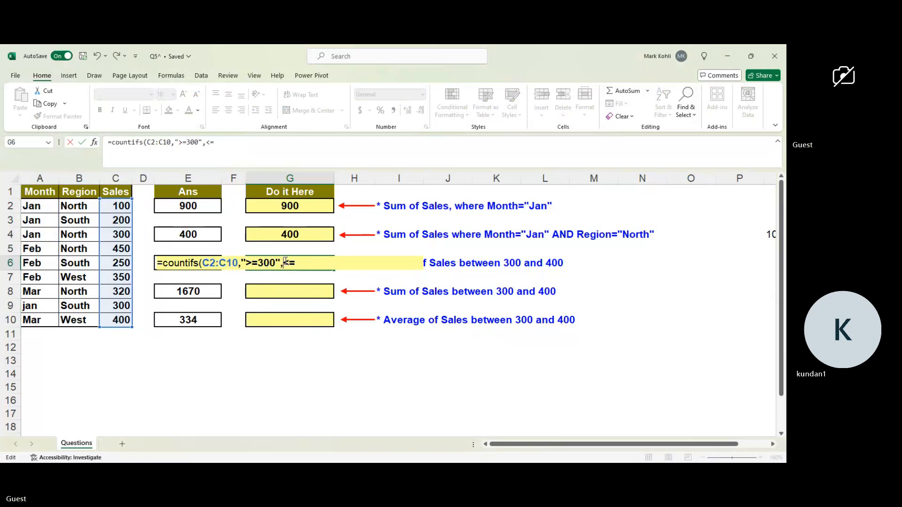
{"action": "type", "text": "\"<="}
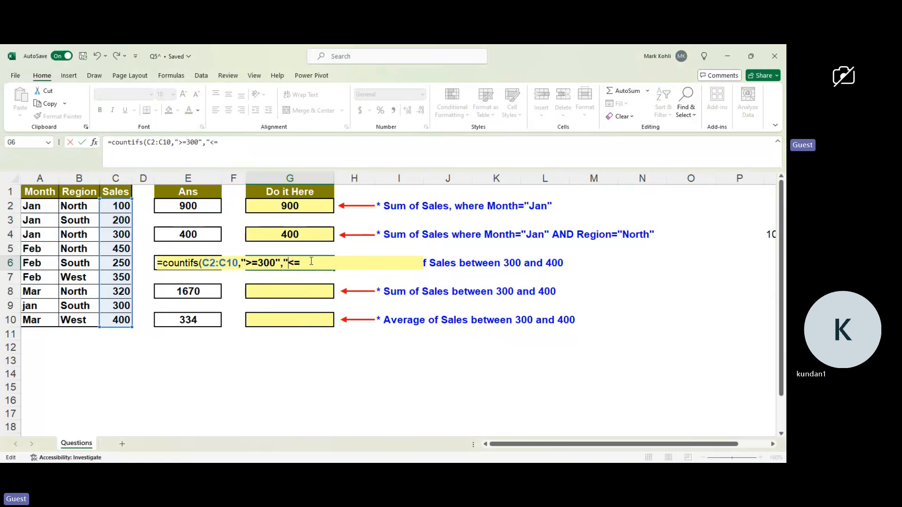
{"action": "type", "text": "40"}
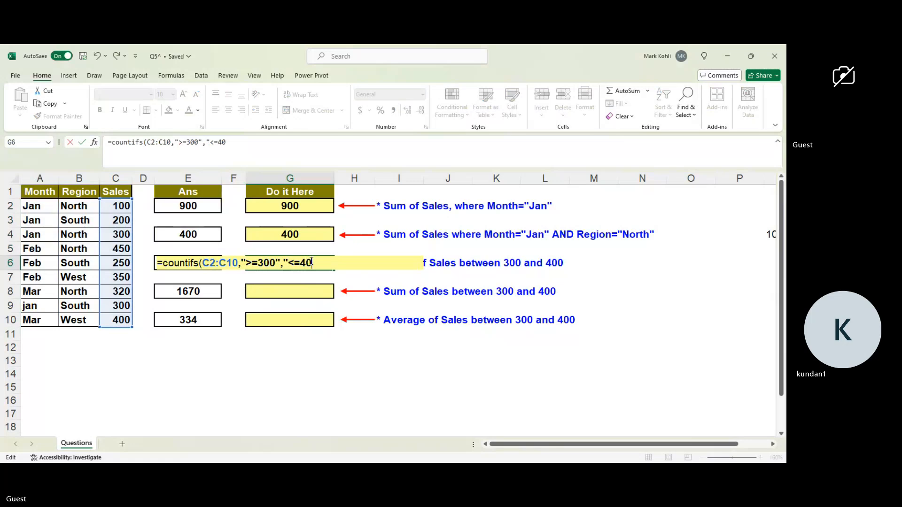
{"action": "type", "text": "0\")"}
{"action": "key", "text": "Return"}
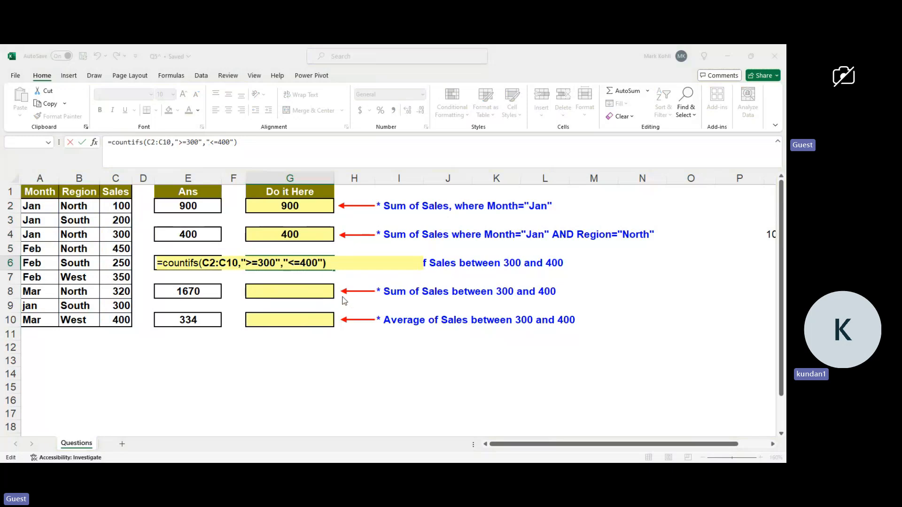
{"action": "left_click", "coordinate": [398, 287]}
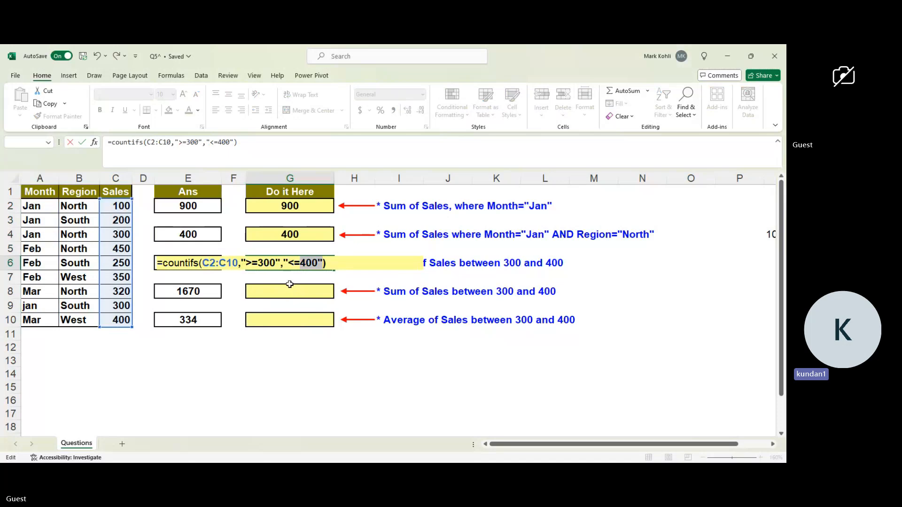
Insert c2:c10 and a comma before the <=400 criterion in the G6 COUNTIFS formula as the second criteria range.
{"action": "left_click", "coordinate": [288, 261]}
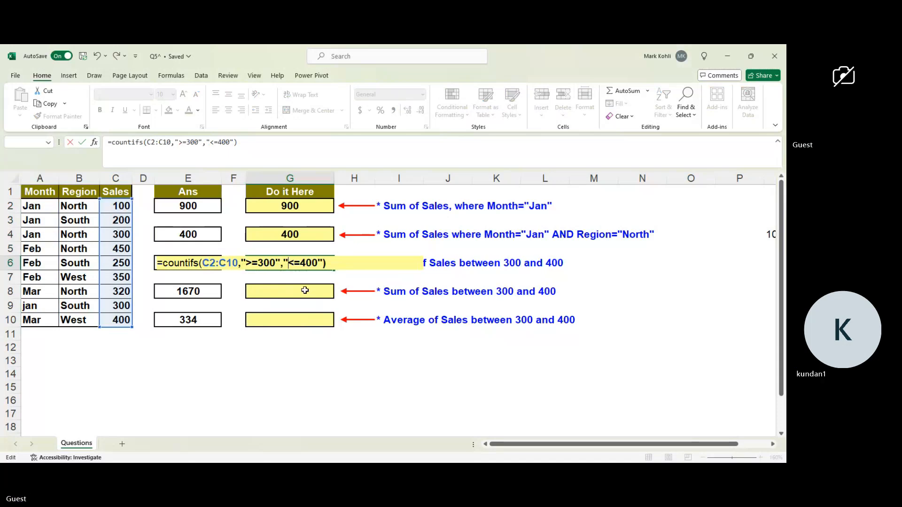
{"action": "type", "text": "c2"}
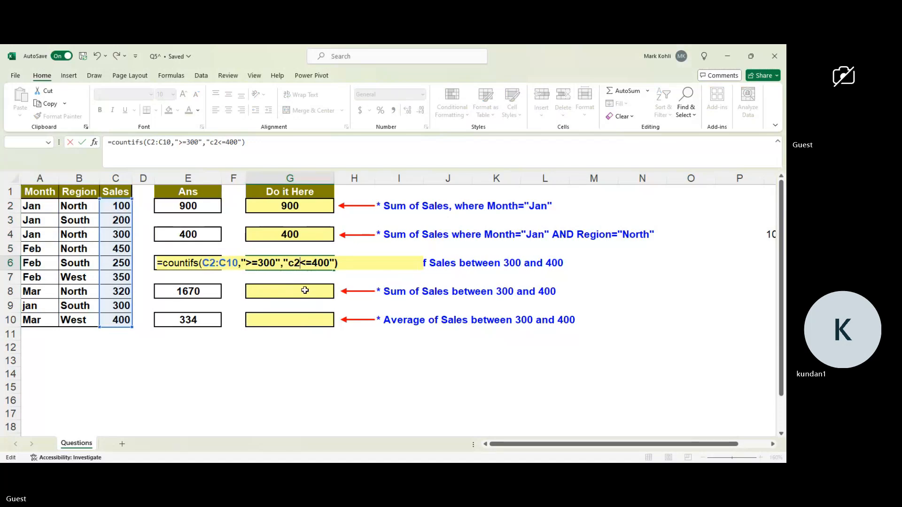
{"action": "type", "text": ":c10"}
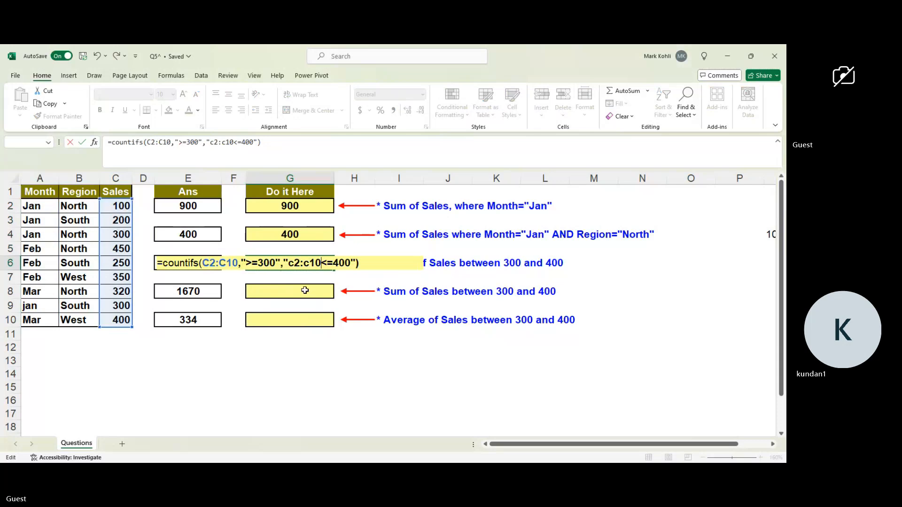
{"action": "type", "text": ","}
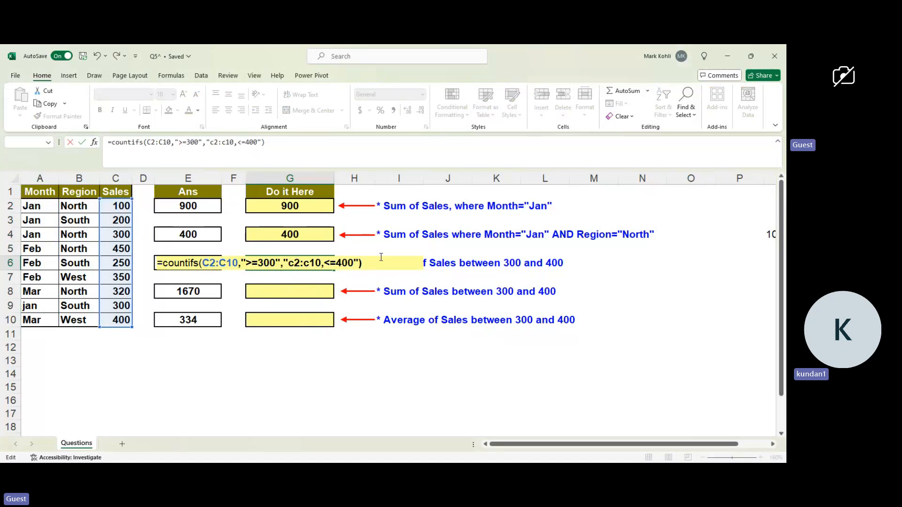
{"action": "left_click", "coordinate": [398, 287]}
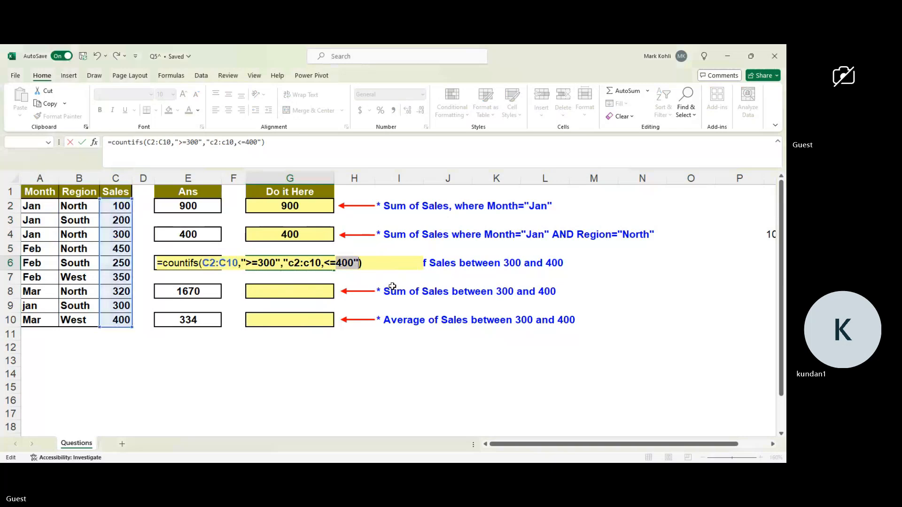
Put the opening quotation mark directly before <=400 instead of before c2:c10, and enter the G6 formula.
{"action": "left_click", "coordinate": [324, 263]}
{"action": "type", "text": "\""}
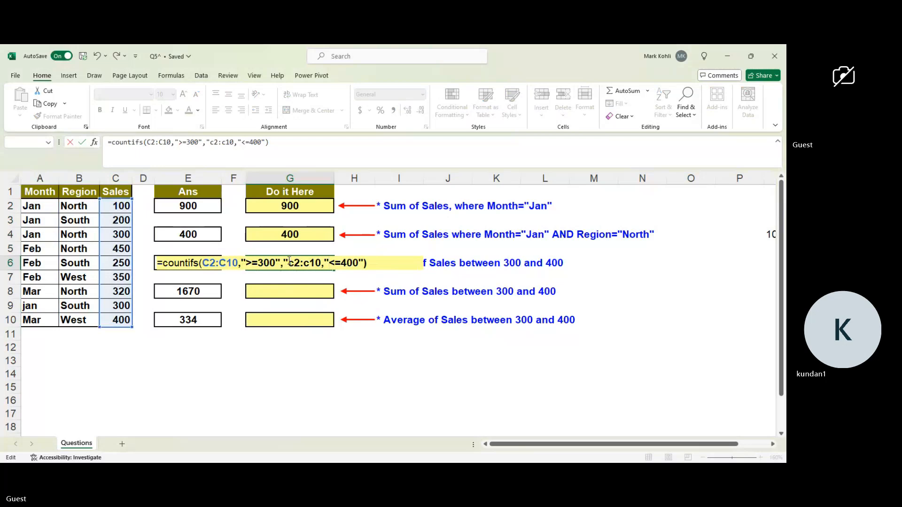
{"action": "left_click", "coordinate": [288, 262]}
{"action": "key", "text": "BackSpace"}
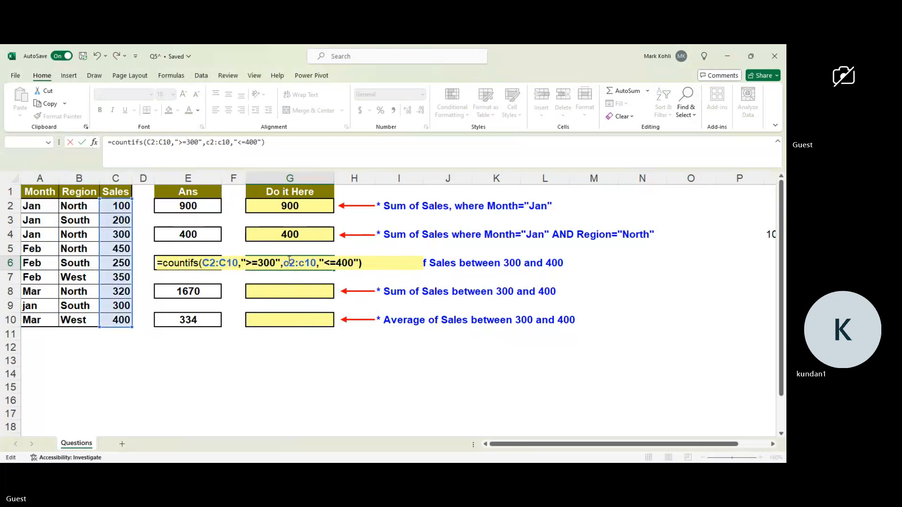
{"action": "left_click", "coordinate": [374, 265]}
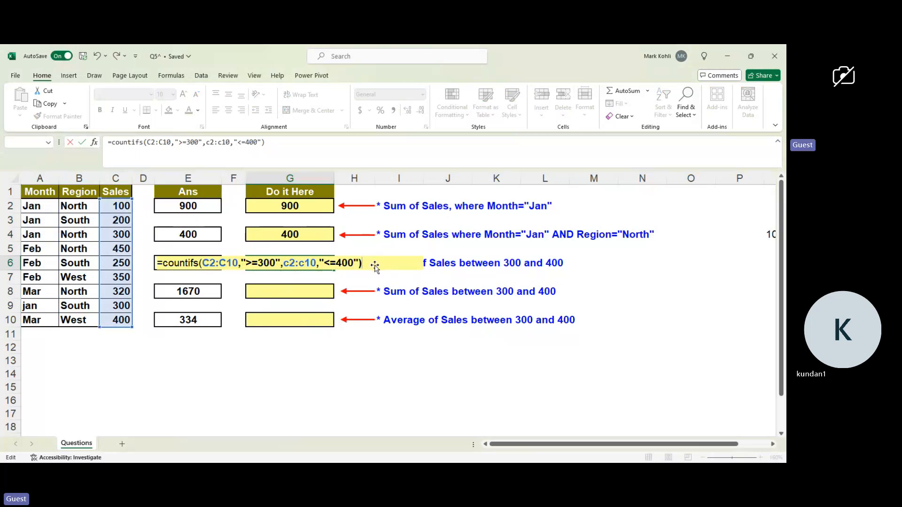
{"action": "key", "text": "Return"}
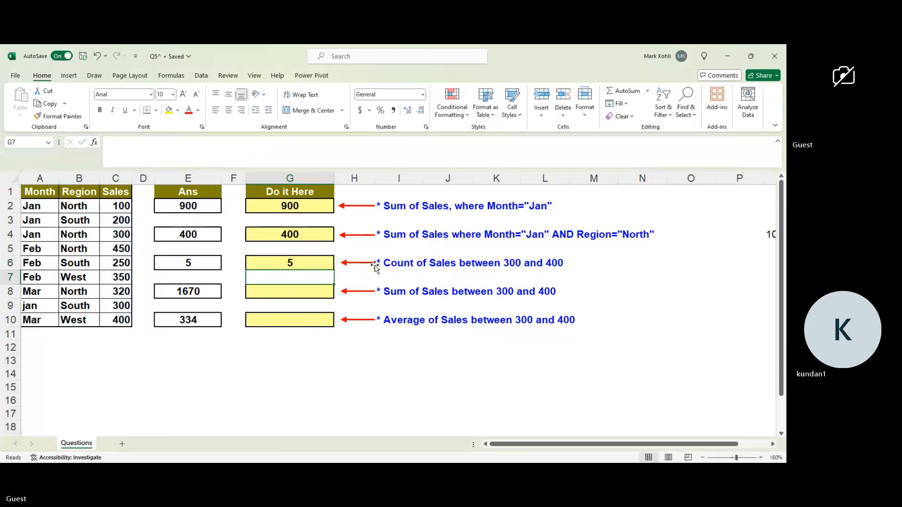
Compare the COUNTIFS formula in G6 with the SUMIFS formula in G4.
{"action": "left_click", "coordinate": [301, 261]}
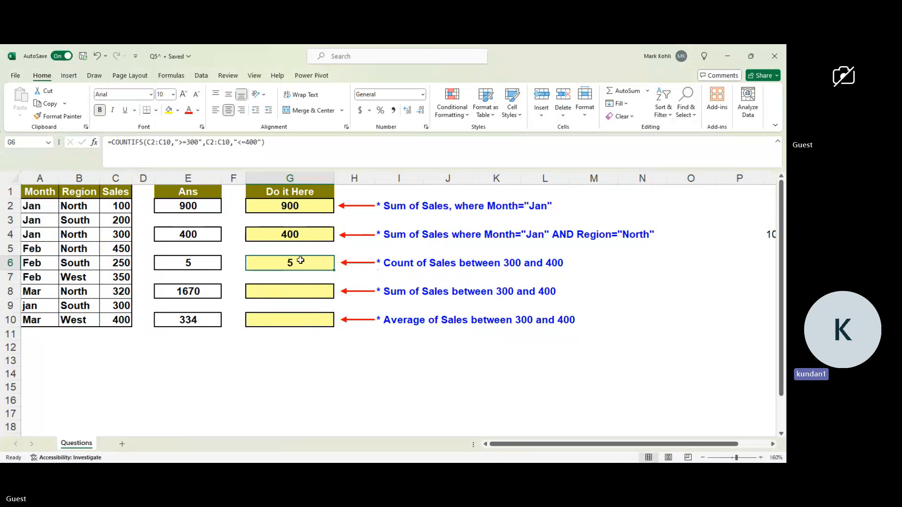
{"action": "left_click", "coordinate": [293, 235]}
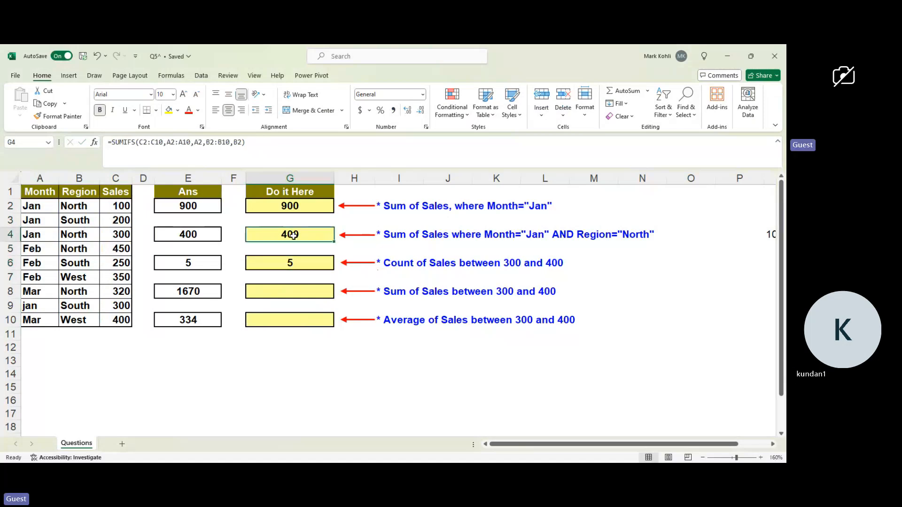
{"action": "left_click", "coordinate": [284, 264]}
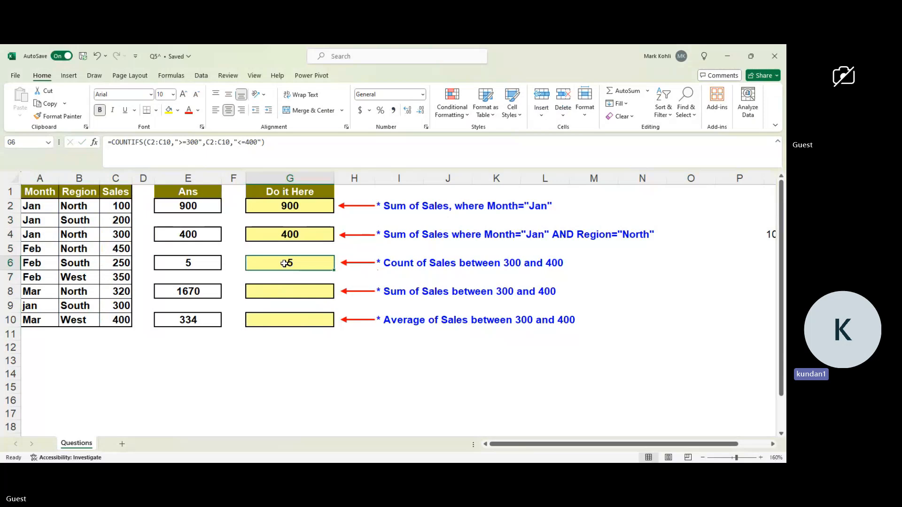
Begin a note in cell O12 with the text "date, number and text have to be".
{"action": "left_click", "coordinate": [673, 345]}
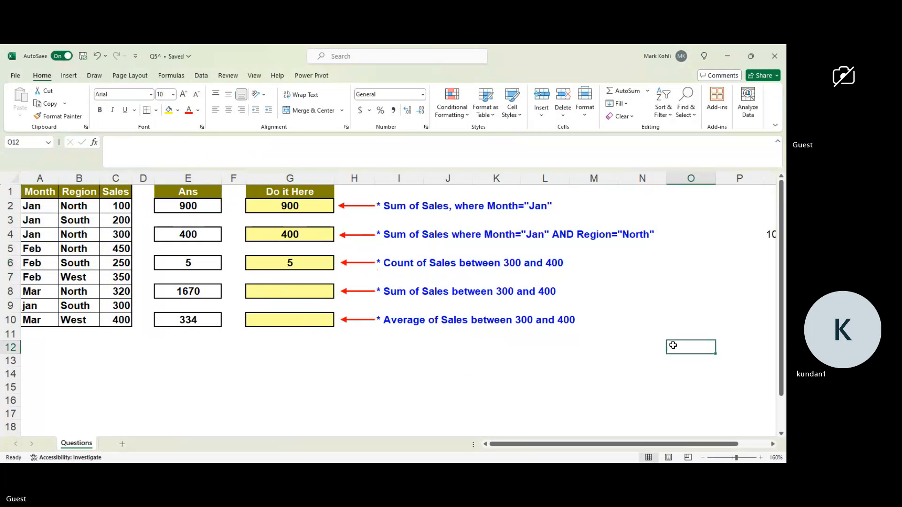
{"action": "type", "text": "d"}
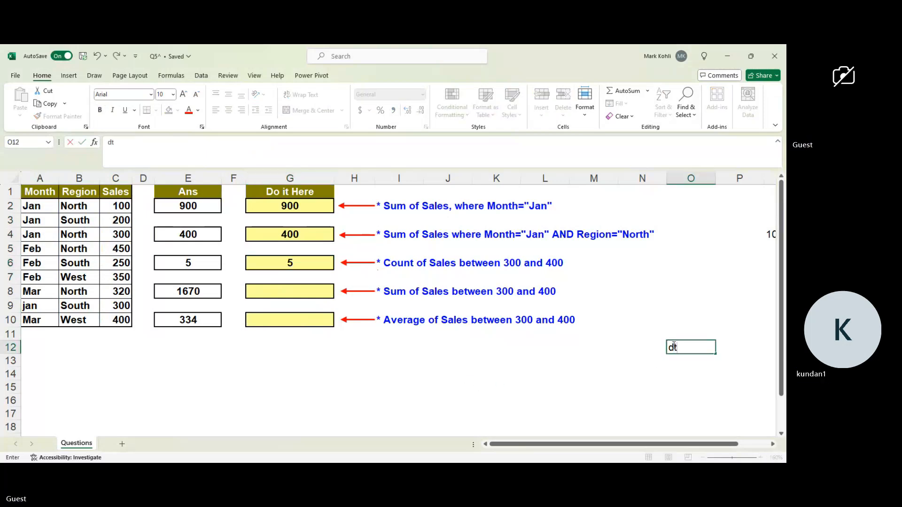
{"action": "type", "text": "ate, nu"}
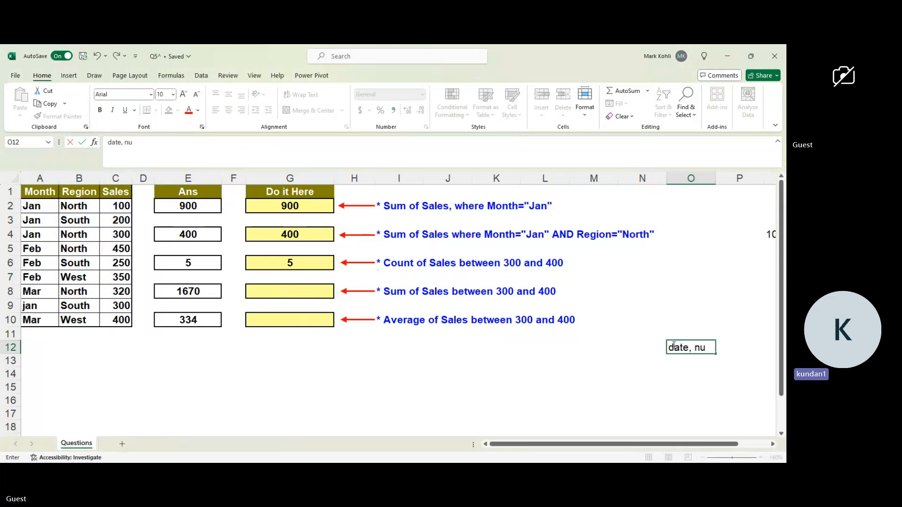
{"action": "type", "text": "mber and text"}
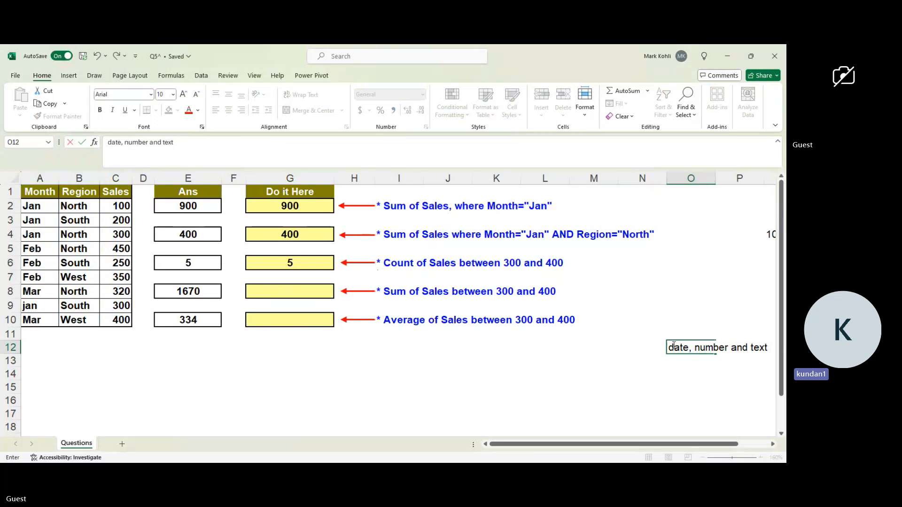
{"action": "type", "text": " have to be "}
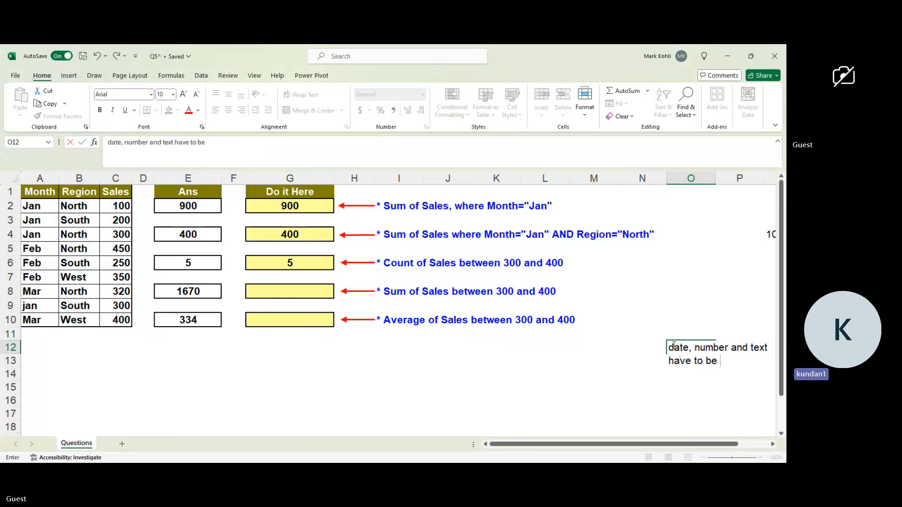
{"action": "type", "text": "invetrted"}
{"action": "key", "text": "BackSpace"}
{"action": "key", "text": "BackSpace"}
{"action": "key", "text": "BackSpace"}
{"action": "key", "text": "BackSpace"}
{"action": "key", "text": "BackSpace"}
{"action": "type", "text": "rted"}
{"action": "key", "text": "BackSpace"}
{"action": "key", "text": "BackSpace"}
{"action": "key", "text": "BackSpace"}
{"action": "key", "text": "BackSpace"}
{"action": "key", "text": "BackSpace"}
{"action": "key", "text": "BackSpace"}
{"action": "key", "text": "BackSpace"}
{"action": "key", "text": "BackSpace"}
{"action": "key", "text": "BackSpace"}
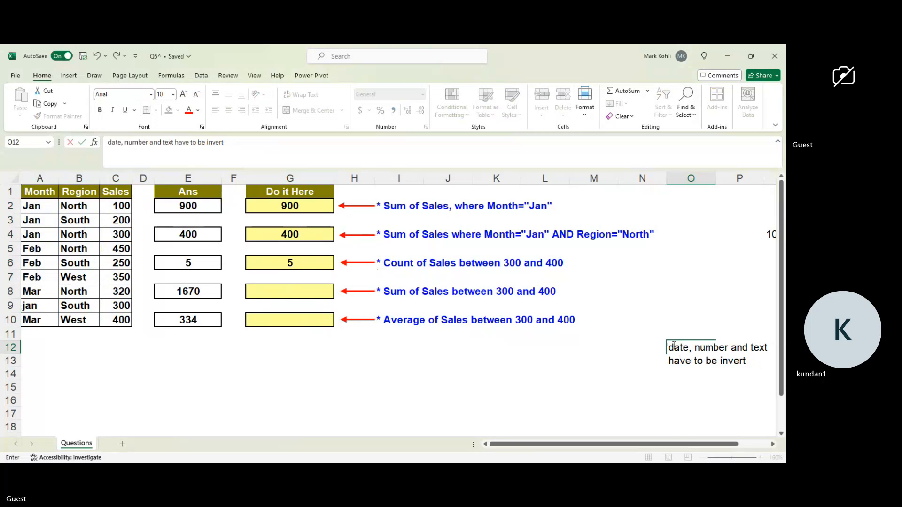
Complete the O12 note with "started Inverted" followed by a double quotation mark, and close the workbook.
{"action": "type", "text": "starte"}
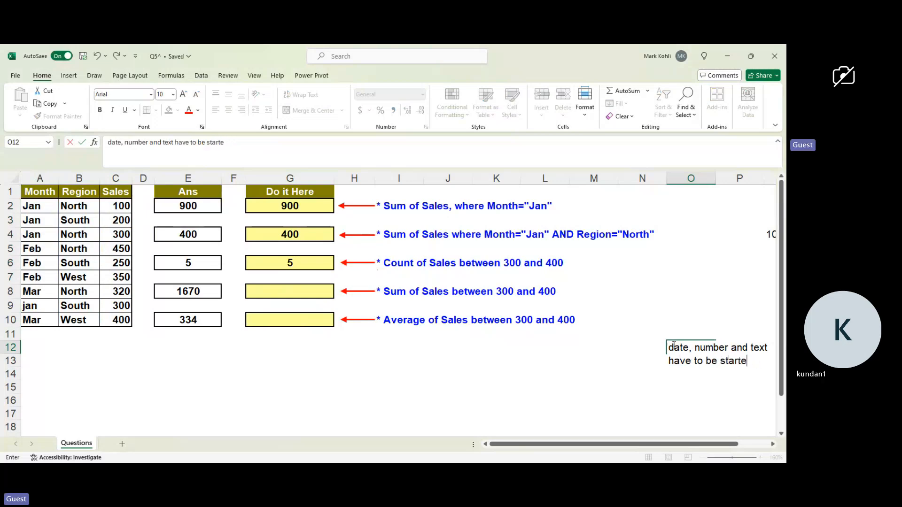
{"action": "type", "text": "d Invetred"}
{"action": "key", "text": "BackSpace"}
{"action": "key", "text": "BackSpace"}
{"action": "key", "text": "BackSpace"}
{"action": "key", "text": "BackSpace"}
{"action": "key", "text": "BackSpace"}
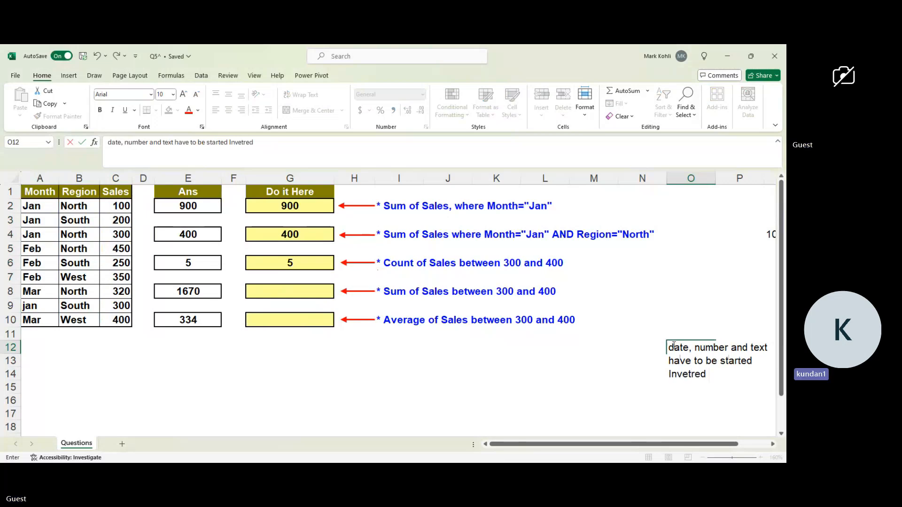
{"action": "type", "text": "rted"}
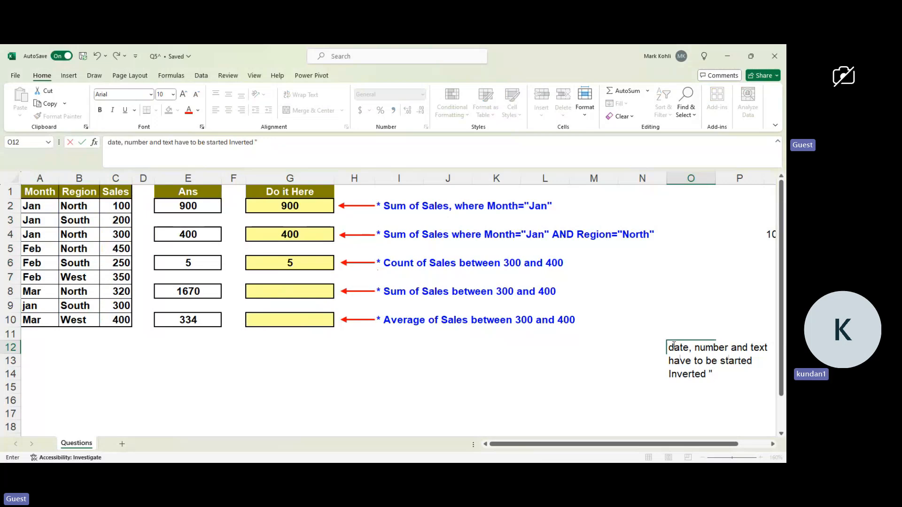
{"action": "type", "text": "\""}
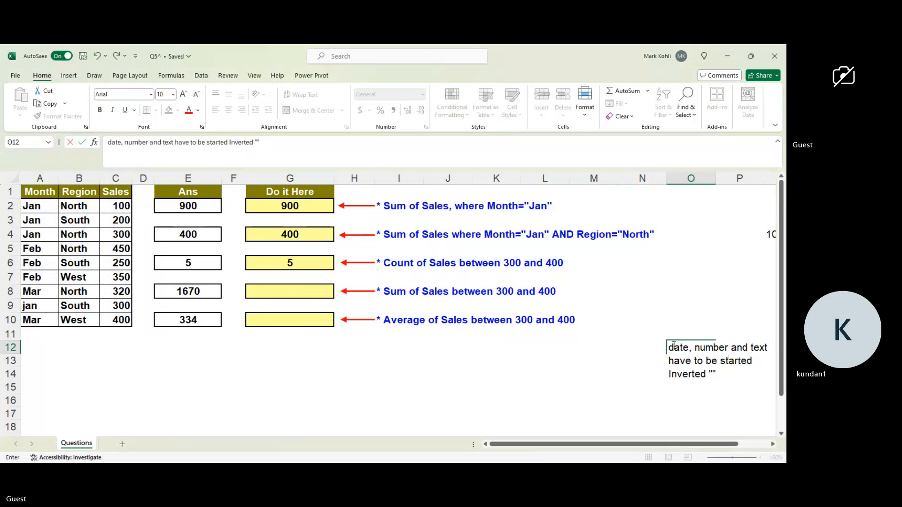
{"action": "key", "text": "BackSpace"}
{"action": "left_click", "coordinate": [708, 405]}
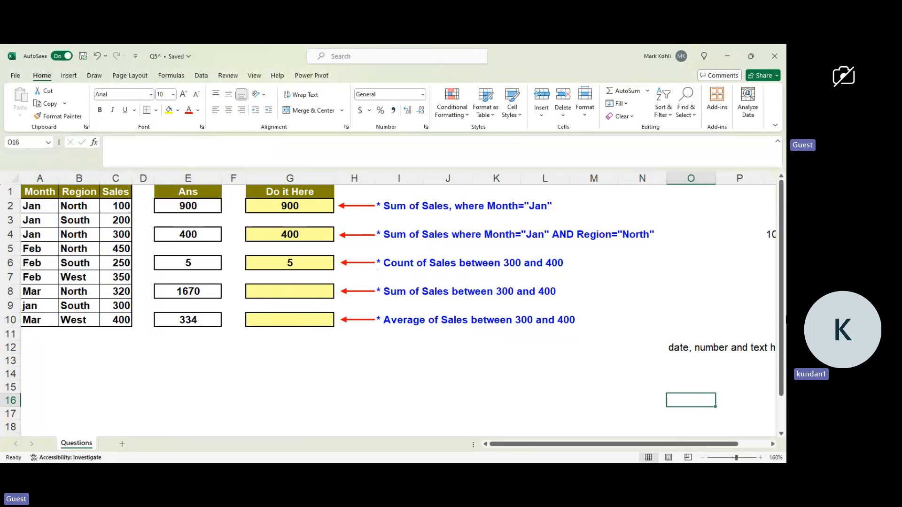
{"action": "left_click", "coordinate": [778, 63]}
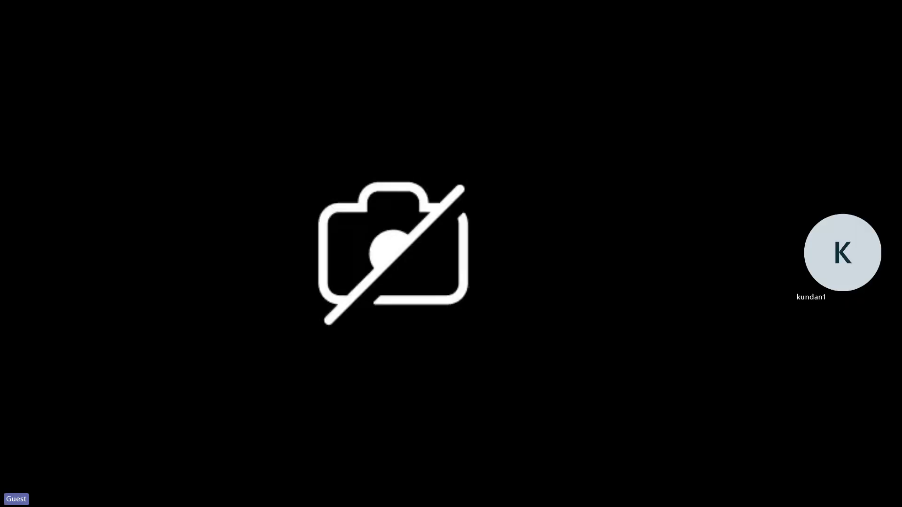
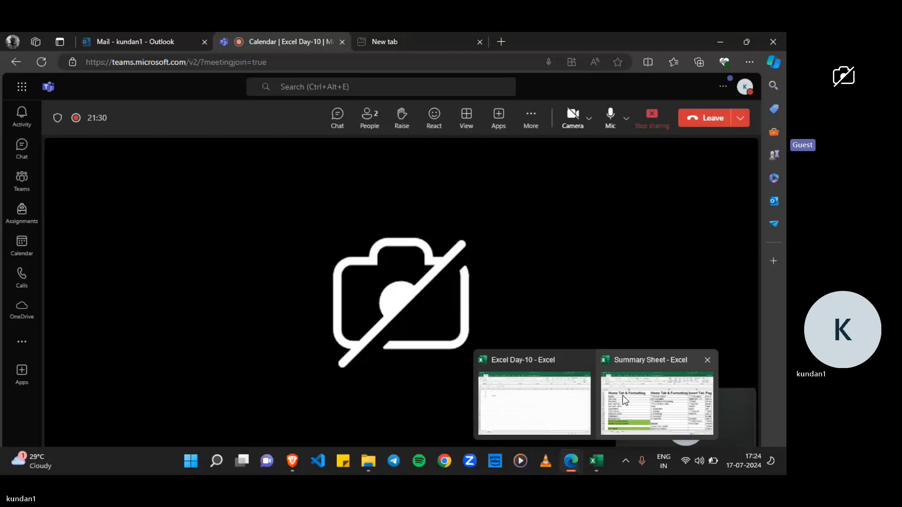
Switch to the Summary Sheet workbook and examine the Fun & Formula list on Sheet1.
{"action": "mouse_move", "coordinate": [622, 396]}
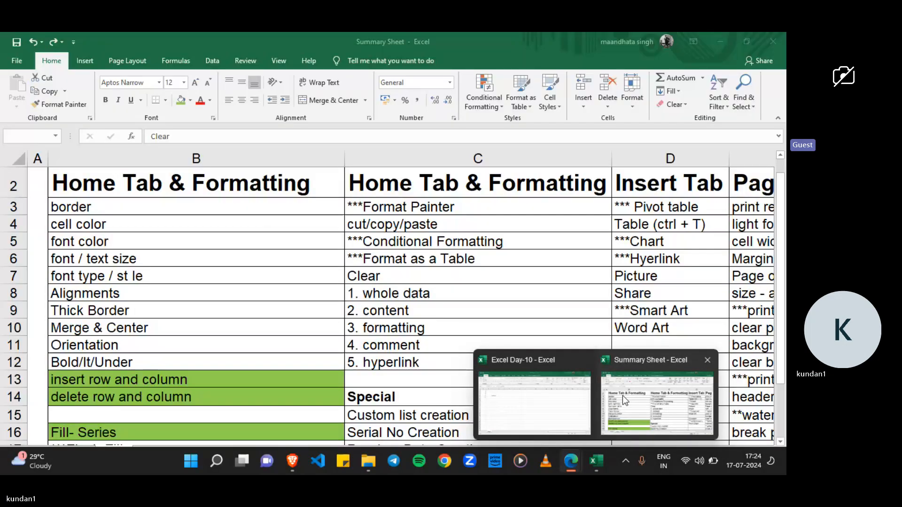
{"action": "left_click", "coordinate": [622, 396]}
{"action": "left_click", "coordinate": [75, 453]}
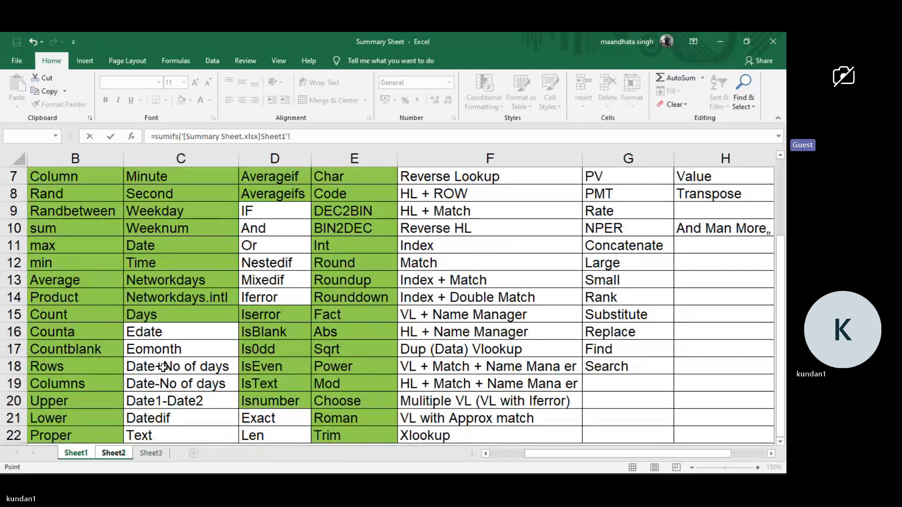
{"action": "scroll", "coordinate": [163, 367], "scroll_direction": "left", "scroll_amount": 1}
{"action": "scroll", "coordinate": [163, 368], "scroll_direction": "up", "scroll_amount": 1}
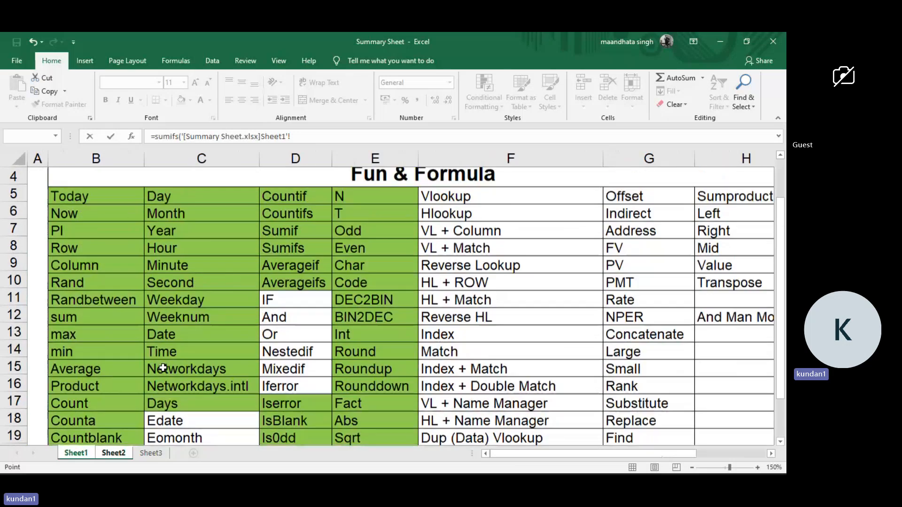
{"action": "scroll", "coordinate": [163, 368], "scroll_direction": "up", "scroll_amount": 1}
{"action": "scroll", "coordinate": [163, 368], "scroll_direction": "down", "scroll_amount": 2}
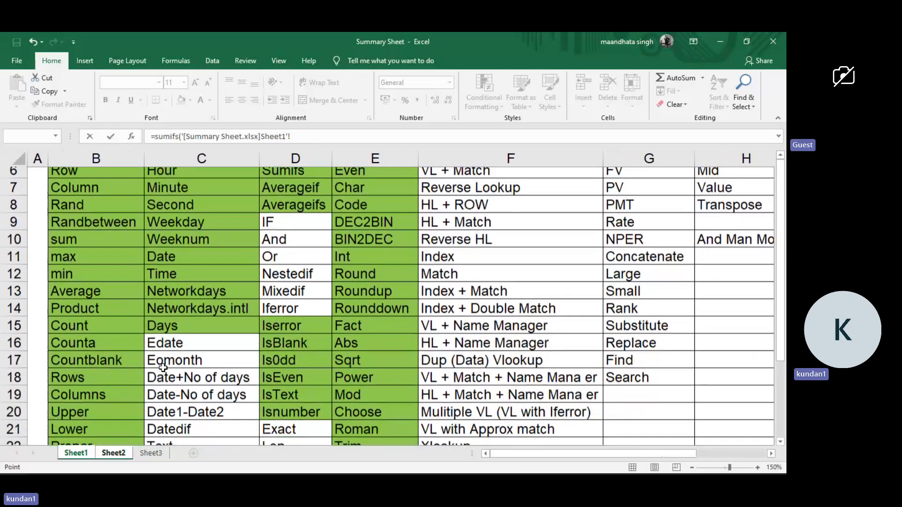
Cancel the unfinished SUMIFS formula that is picking up cell references from Sheet1.
{"action": "left_click", "coordinate": [184, 402]}
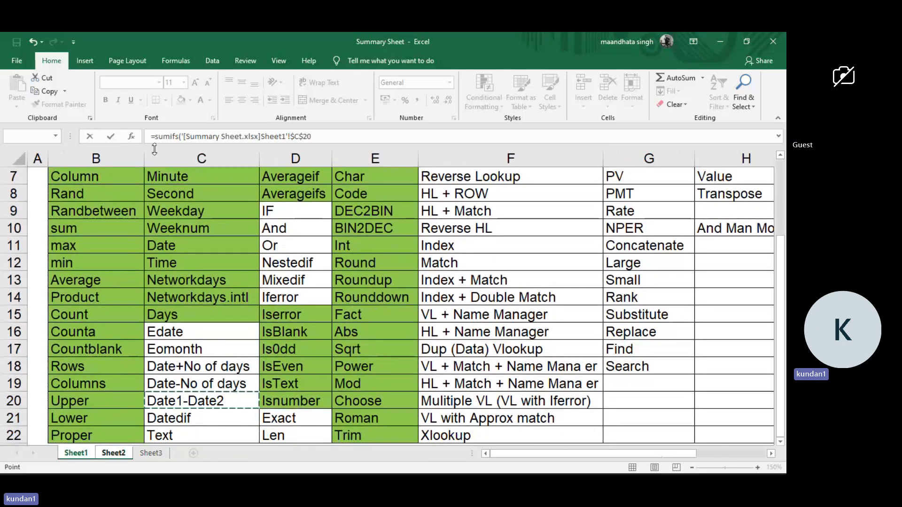
{"action": "left_click", "coordinate": [207, 279]}
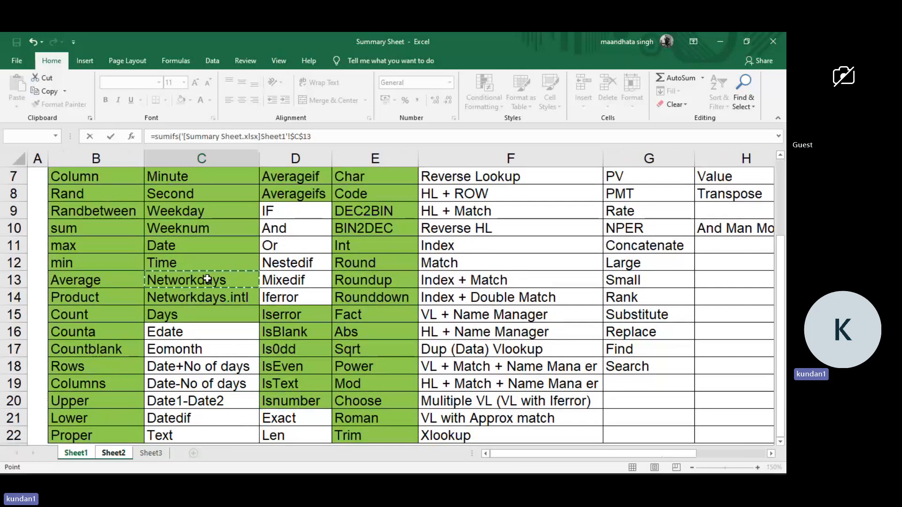
{"action": "key", "text": "Escape"}
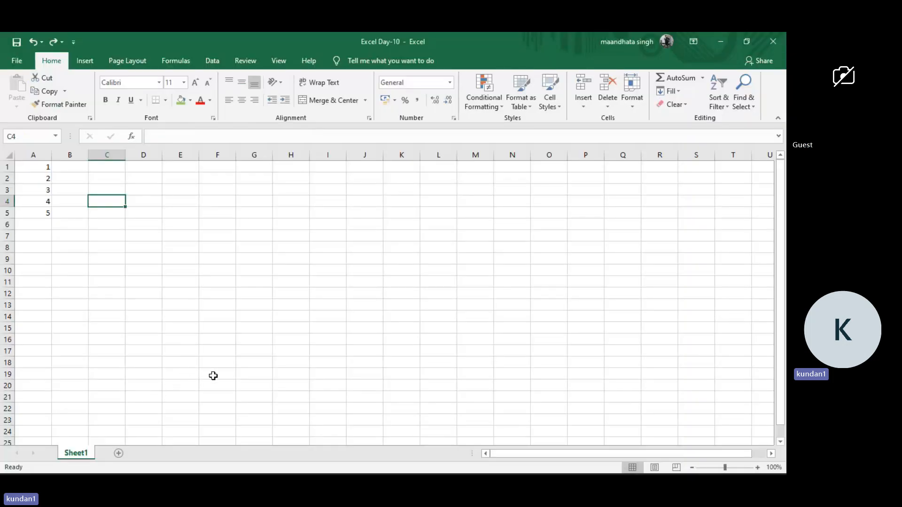
Return to the Summary Sheet workbook and review the topic lists on Sheet2 and Sheet1.
{"action": "mouse_move", "coordinate": [596, 461]}
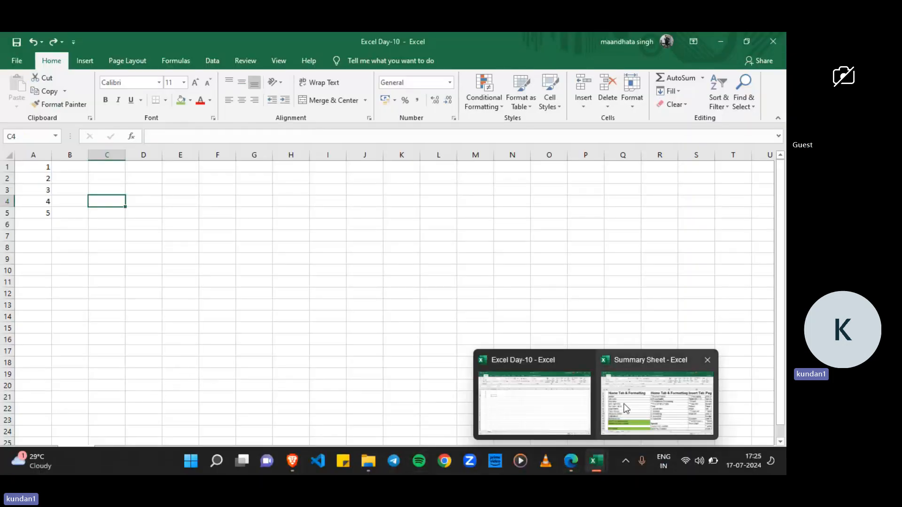
{"action": "left_click", "coordinate": [631, 405]}
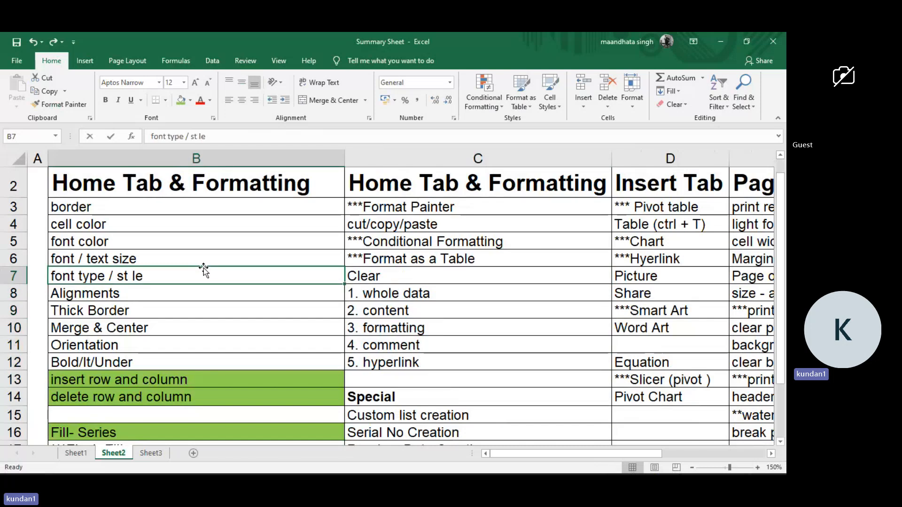
{"action": "scroll", "coordinate": [204, 268], "scroll_direction": "down", "scroll_amount": 1}
{"action": "scroll", "coordinate": [204, 268], "scroll_direction": "down", "scroll_amount": 2}
{"action": "scroll", "coordinate": [204, 267], "scroll_direction": "up", "scroll_amount": 3}
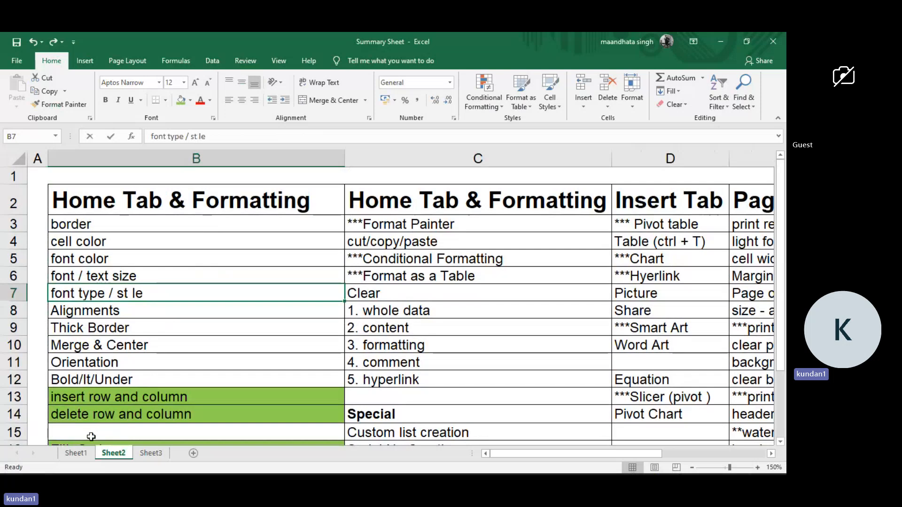
{"action": "left_click", "coordinate": [83, 456]}
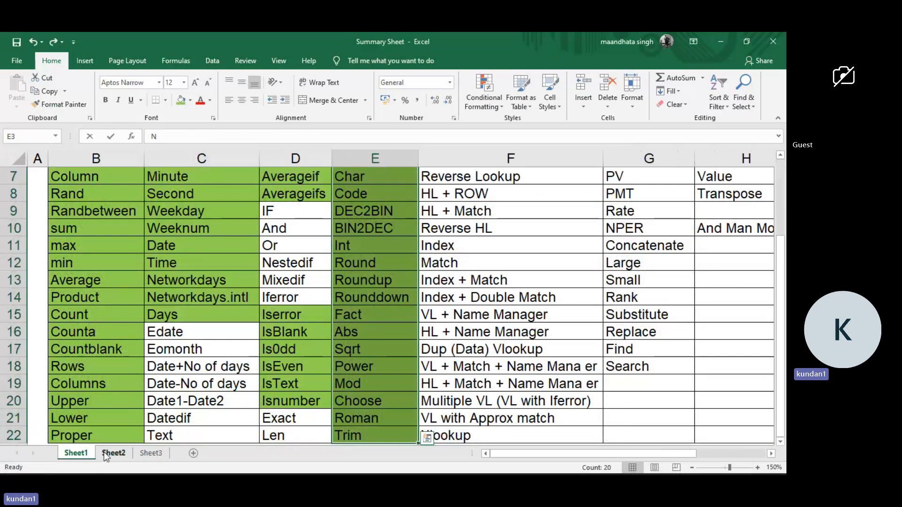
On Sheet2, fill the Home Tab & Formatting topics from border to Bold/It/Under (B3:B12) with yellow.
{"action": "left_click", "coordinate": [105, 454]}
{"action": "left_click", "coordinate": [187, 206]}
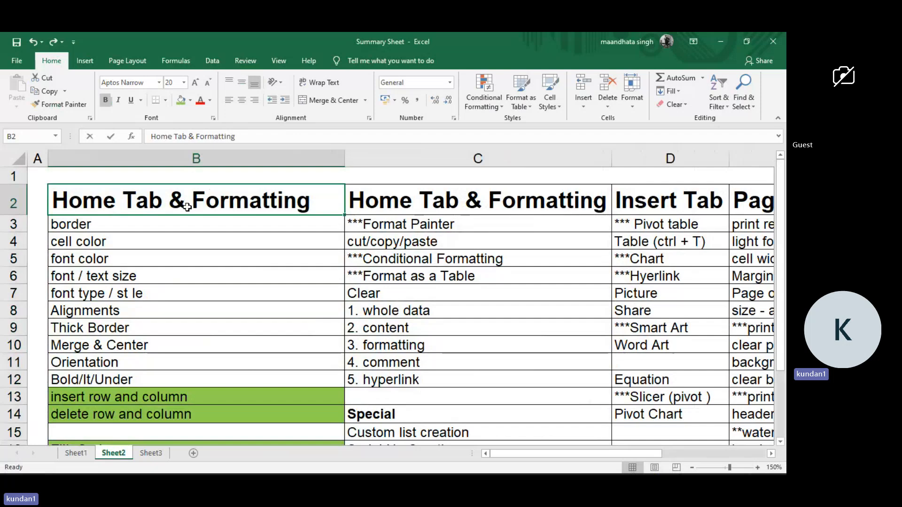
{"action": "left_click_drag", "start_coordinate": [179, 220], "coordinate": [169, 379]}
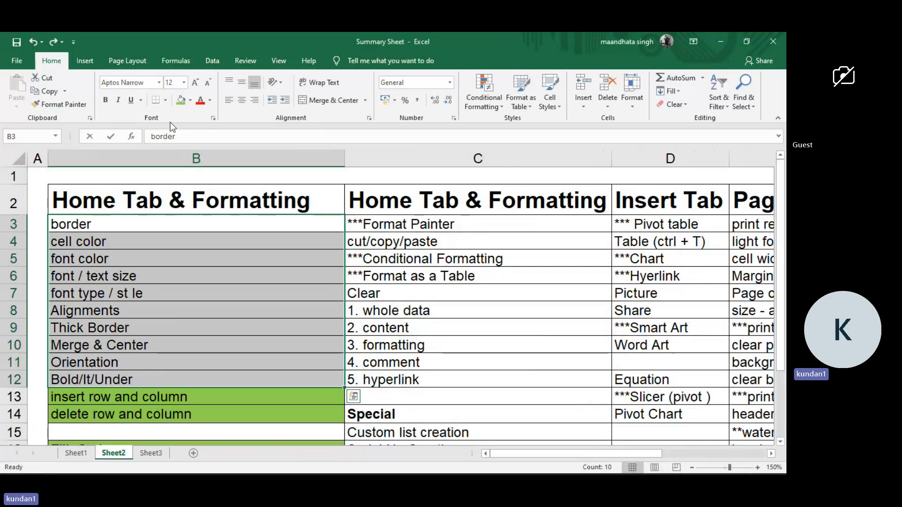
{"action": "left_click", "coordinate": [189, 100]}
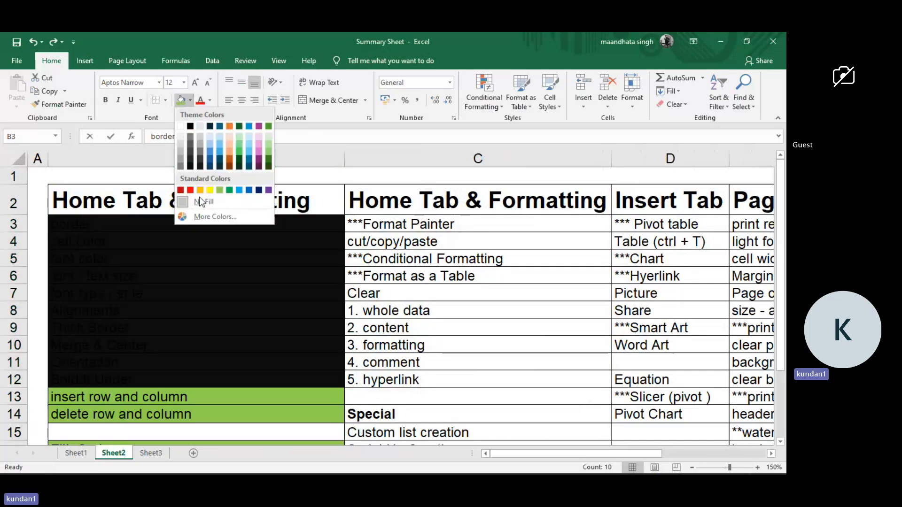
{"action": "left_click", "coordinate": [209, 189]}
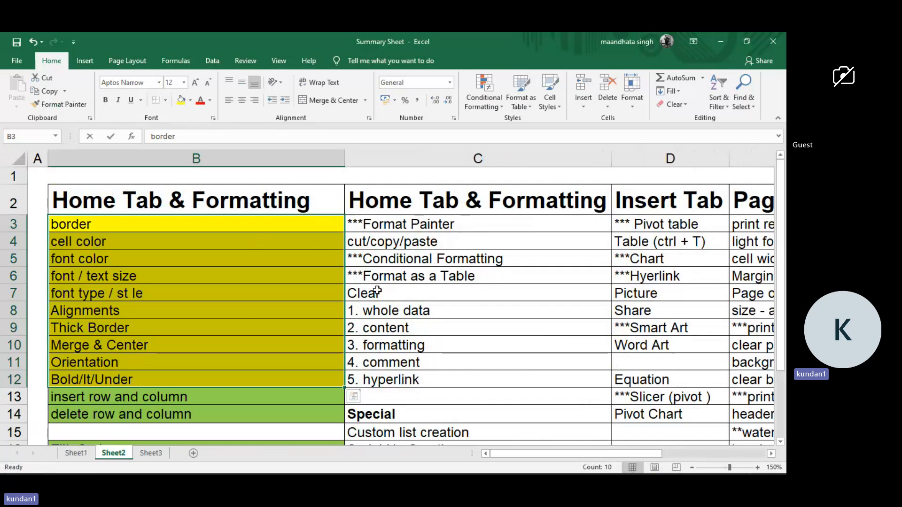
Fill the Clear entry and its five sub-items through hyperlink (C7:C12) with yellow.
{"action": "left_click_drag", "start_coordinate": [378, 292], "coordinate": [373, 361]}
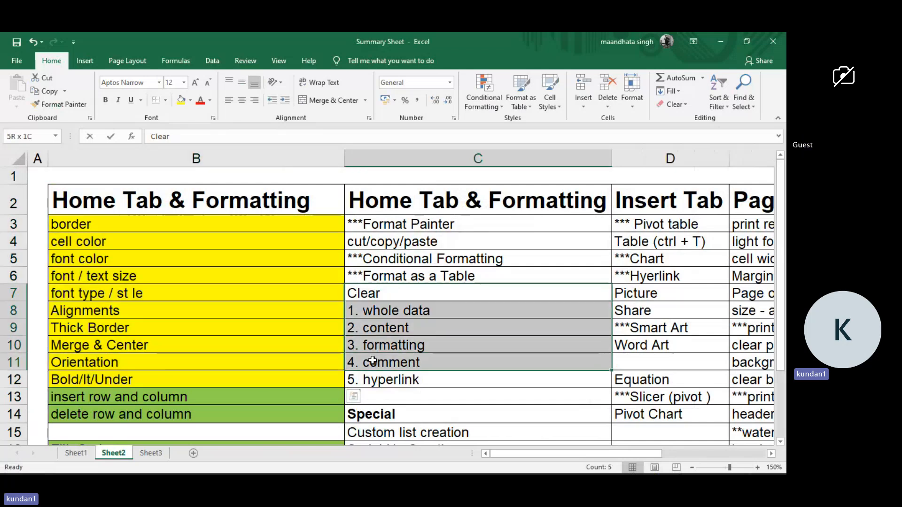
{"action": "left_click_drag", "start_coordinate": [372, 362], "coordinate": [372, 361]}
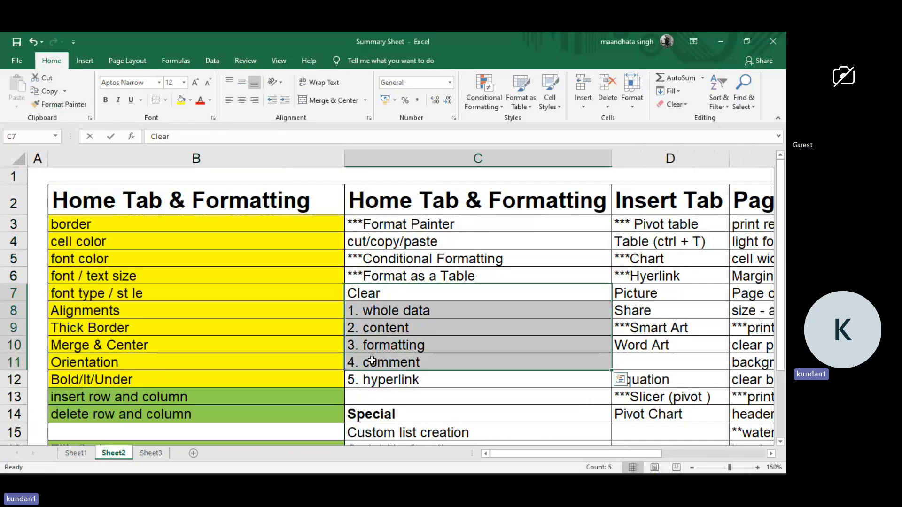
{"action": "left_click", "coordinate": [181, 100]}
{"action": "scroll", "coordinate": [251, 305], "scroll_direction": "down", "scroll_amount": 1}
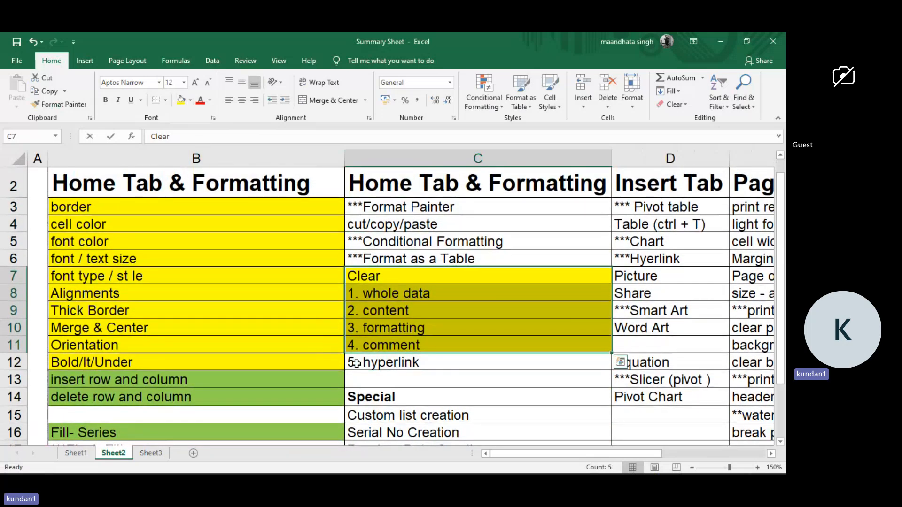
{"action": "left_click", "coordinate": [358, 364]}
{"action": "left_click", "coordinate": [181, 100]}
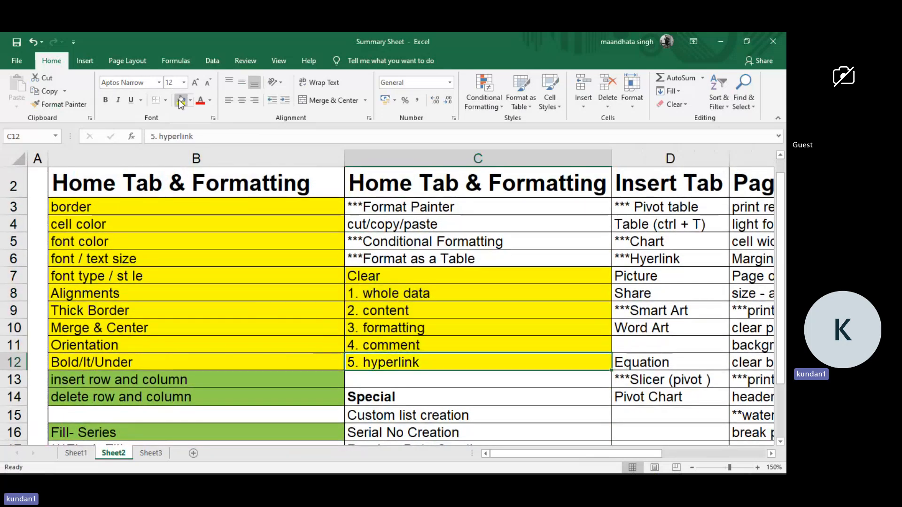
Fill the cells under the Special heading, C15:C19, with light green.
{"action": "scroll", "coordinate": [217, 301], "scroll_direction": "down", "scroll_amount": 1}
{"action": "scroll", "coordinate": [217, 301], "scroll_direction": "down", "scroll_amount": 4}
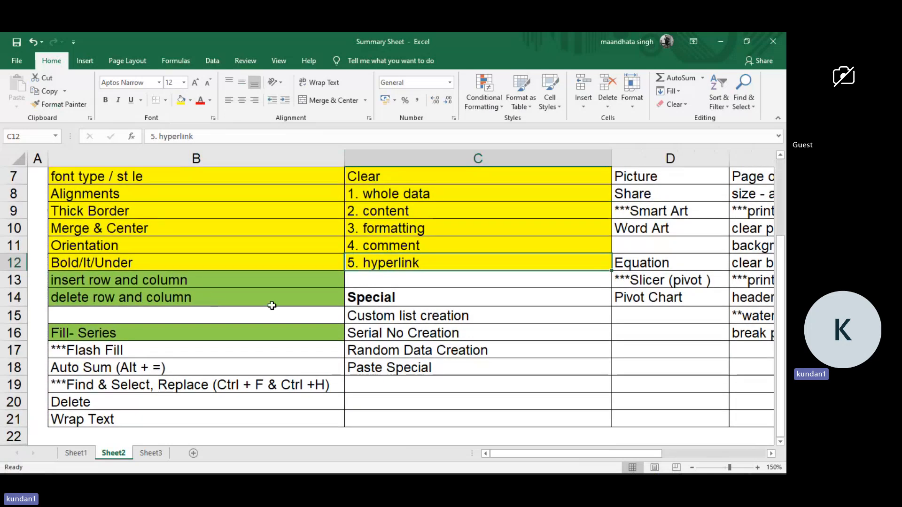
{"action": "left_click_drag", "start_coordinate": [368, 316], "coordinate": [368, 382]}
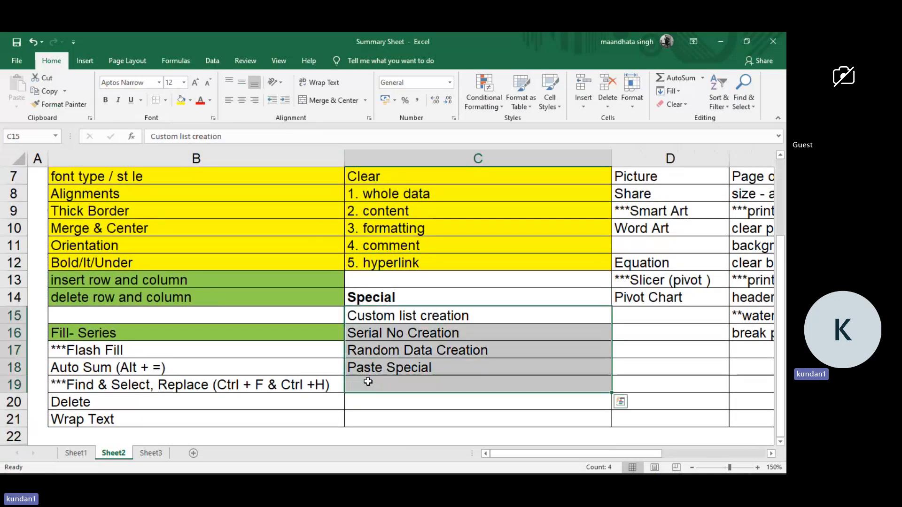
{"action": "left_click", "coordinate": [191, 106]}
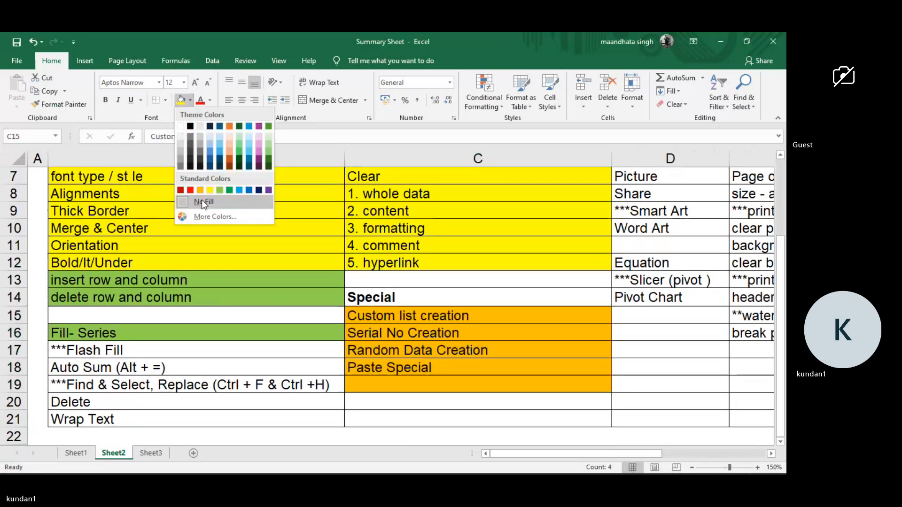
{"action": "left_click", "coordinate": [219, 190]}
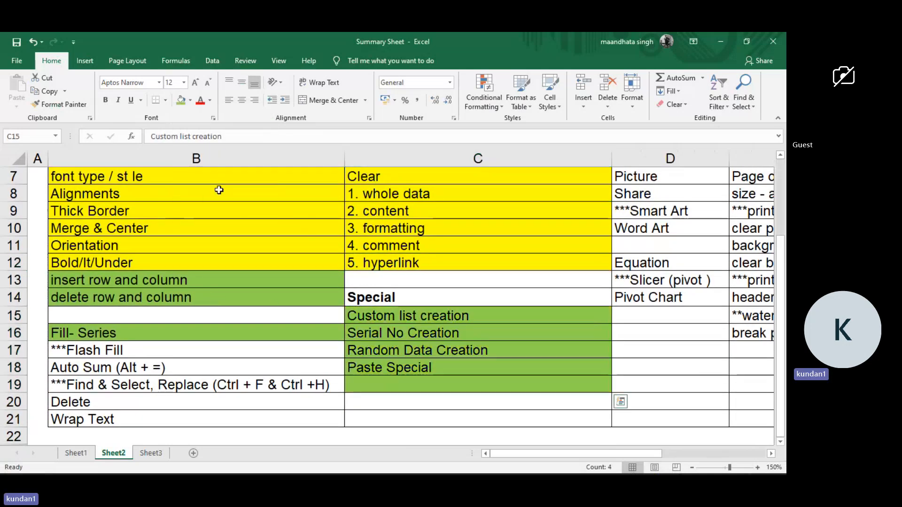
{"action": "left_click", "coordinate": [371, 333]}
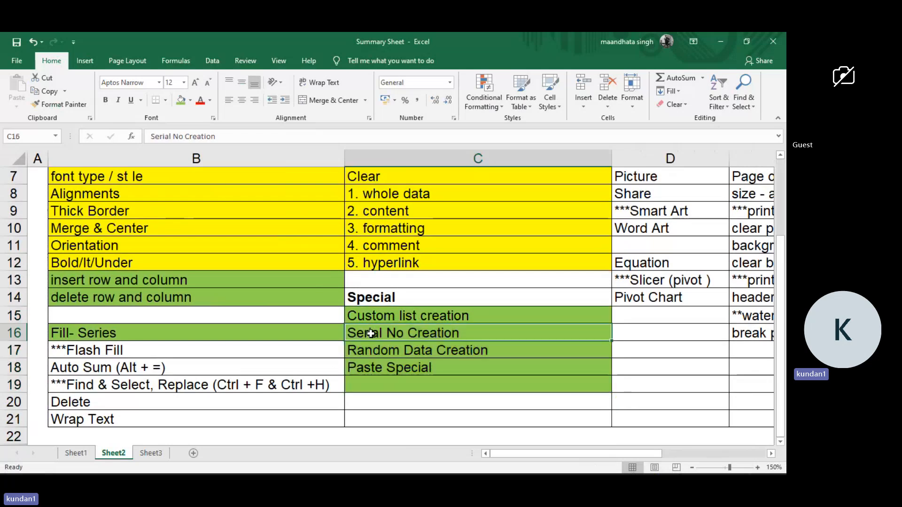
{"action": "left_click", "coordinate": [411, 358]}
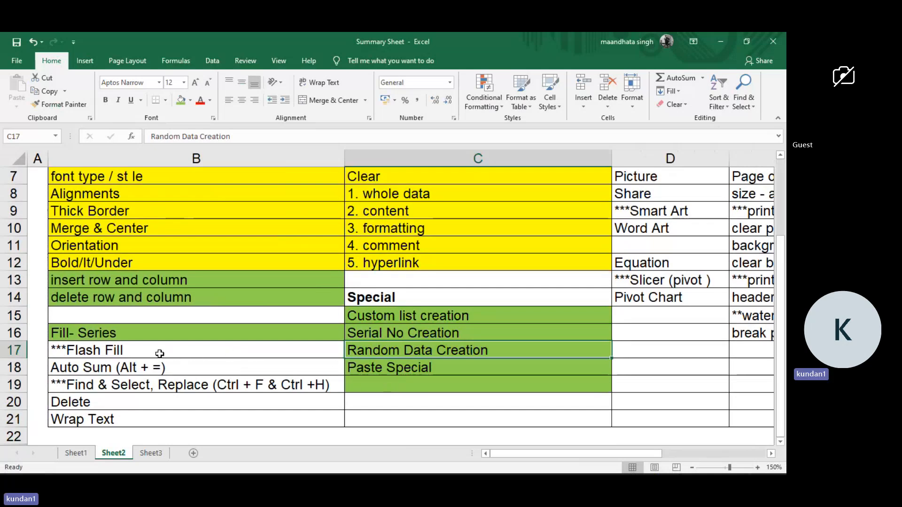
Fill the topics from Flash Fill to Wrap Text (B17:B21) with yellow.
{"action": "mouse_move", "coordinate": [159, 355]}
{"action": "left_mouse_down"}
{"action": "mouse_move", "coordinate": [156, 380]}
{"action": "mouse_move", "coordinate": [166, 354]}
{"action": "left_mouse_up"}
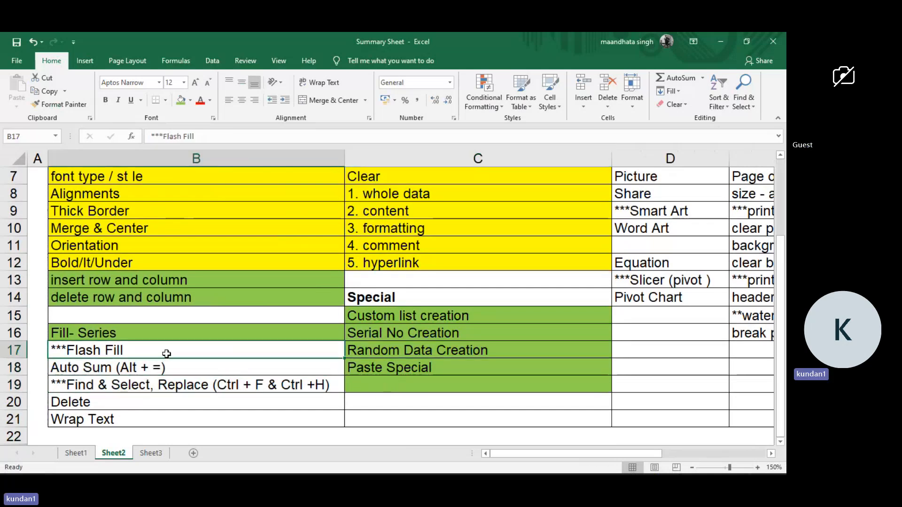
{"action": "left_click", "coordinate": [190, 100]}
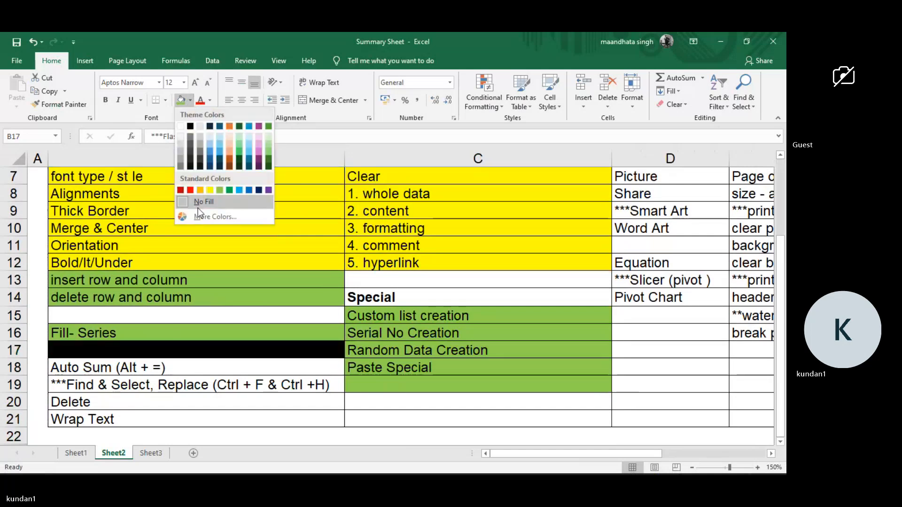
{"action": "left_click", "coordinate": [209, 190]}
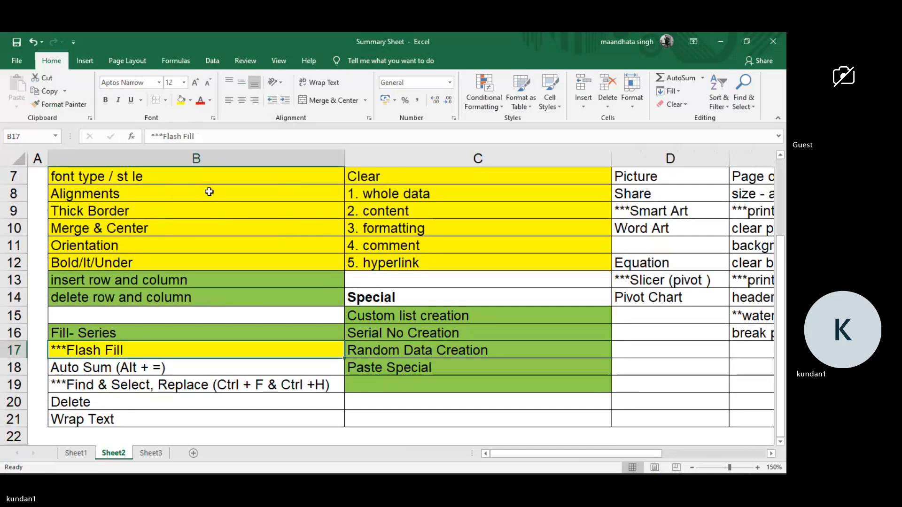
{"action": "left_click", "coordinate": [176, 372]}
{"action": "left_click_drag", "start_coordinate": [176, 371], "coordinate": [170, 416]}
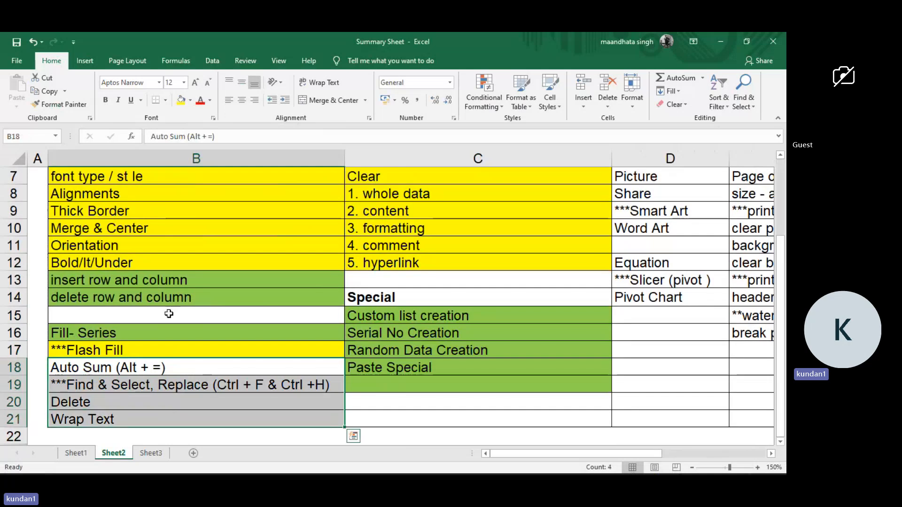
{"action": "left_click", "coordinate": [180, 99]}
Fill the Format Painter and cut/copy/paste topics (C3:C4) on Sheet2 with yellow.
{"action": "scroll", "coordinate": [192, 250], "scroll_direction": "up", "scroll_amount": 2}
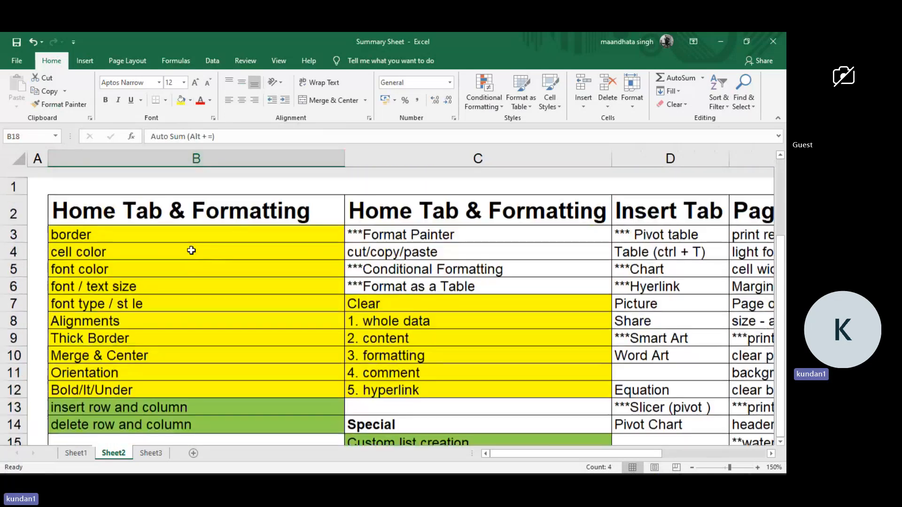
{"action": "scroll", "coordinate": [191, 250], "scroll_direction": "down", "scroll_amount": 1}
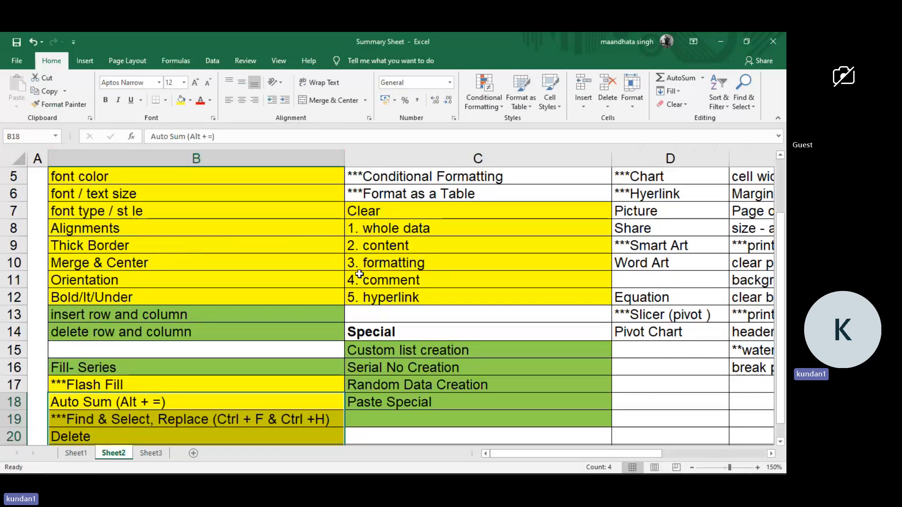
{"action": "scroll", "coordinate": [359, 275], "scroll_direction": "up", "scroll_amount": 1}
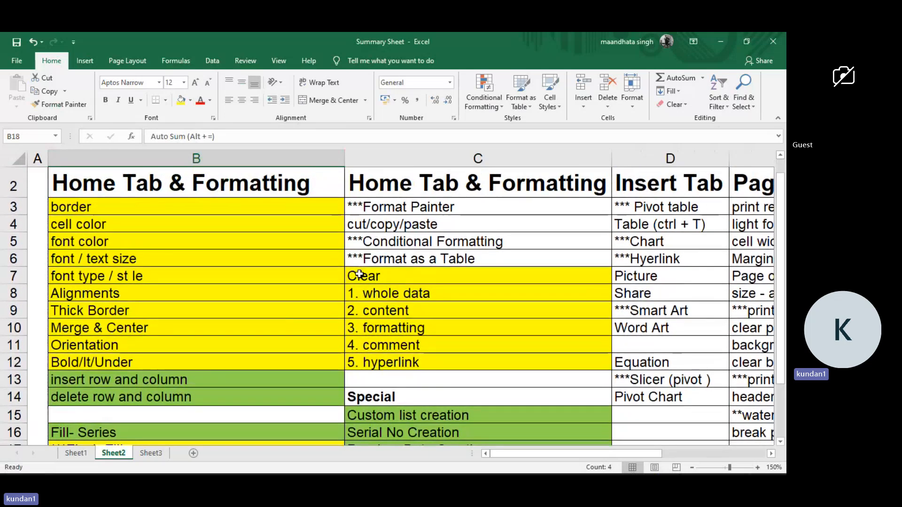
{"action": "left_click", "coordinate": [385, 201]}
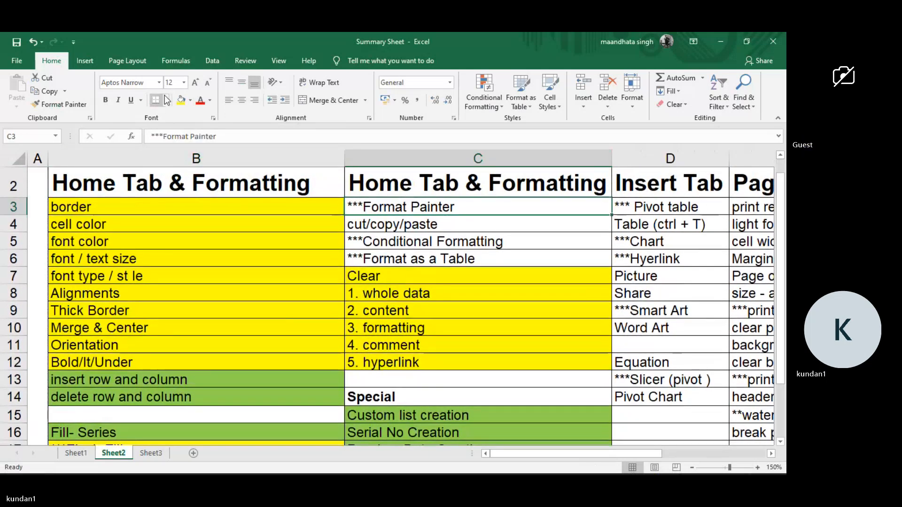
{"action": "left_click", "coordinate": [181, 100]}
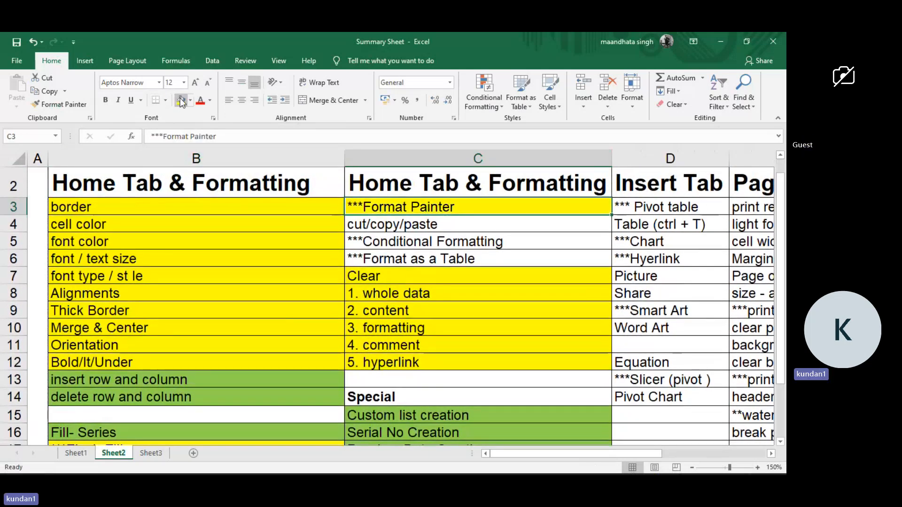
{"action": "left_click", "coordinate": [363, 223]}
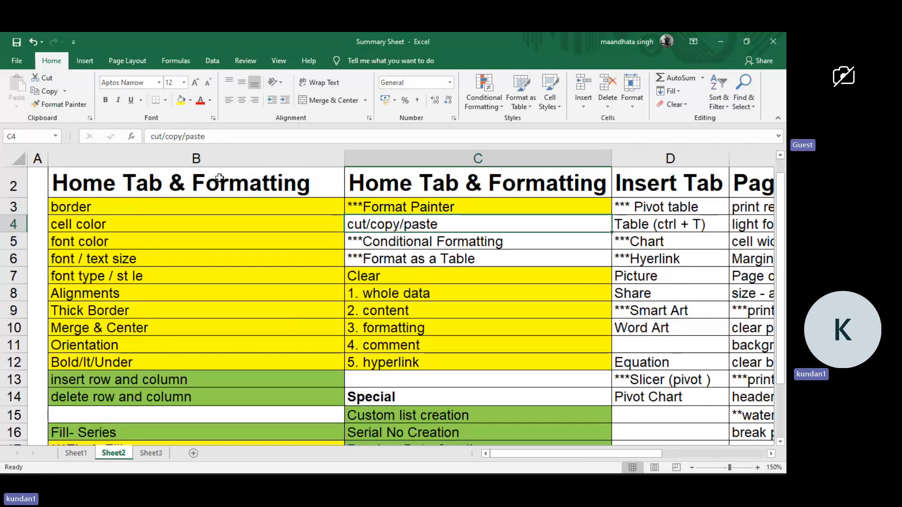
{"action": "left_click", "coordinate": [183, 102]}
{"action": "left_click", "coordinate": [416, 247]}
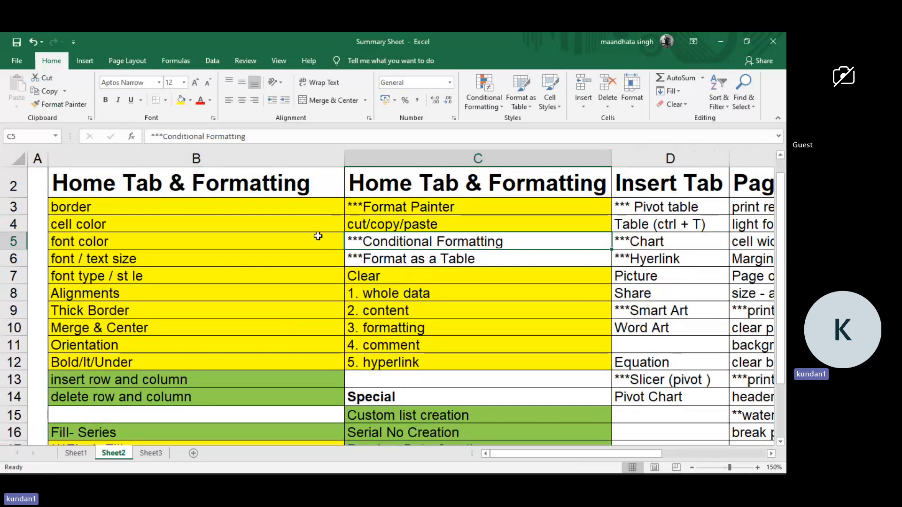
On Sheet1, fill the logical function topics from IF to Iferror (D9:D14) with yellow.
{"action": "left_click", "coordinate": [85, 453]}
{"action": "scroll", "coordinate": [357, 310], "scroll_direction": "right", "scroll_amount": 3}
{"action": "scroll", "coordinate": [357, 310], "scroll_direction": "left", "scroll_amount": 2}
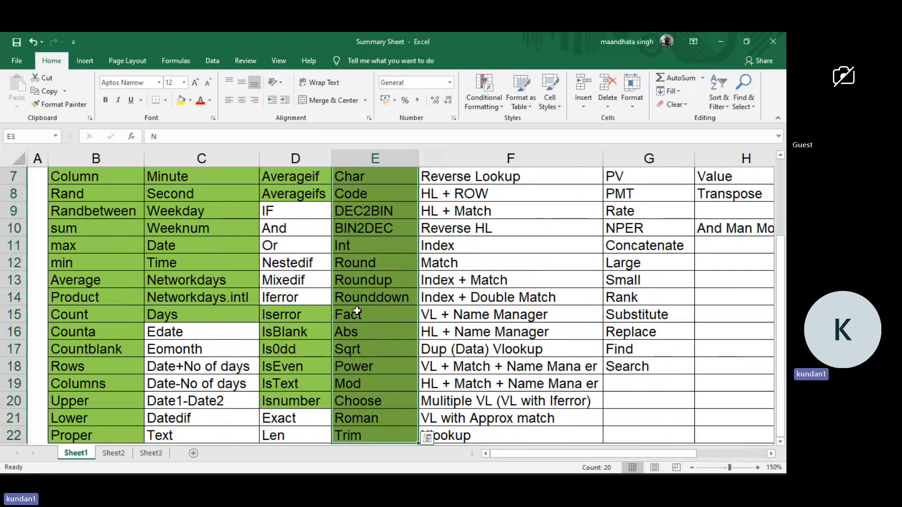
{"action": "scroll", "coordinate": [357, 310], "scroll_direction": "up", "scroll_amount": 2}
{"action": "scroll", "coordinate": [316, 274], "scroll_direction": "down", "scroll_amount": 1}
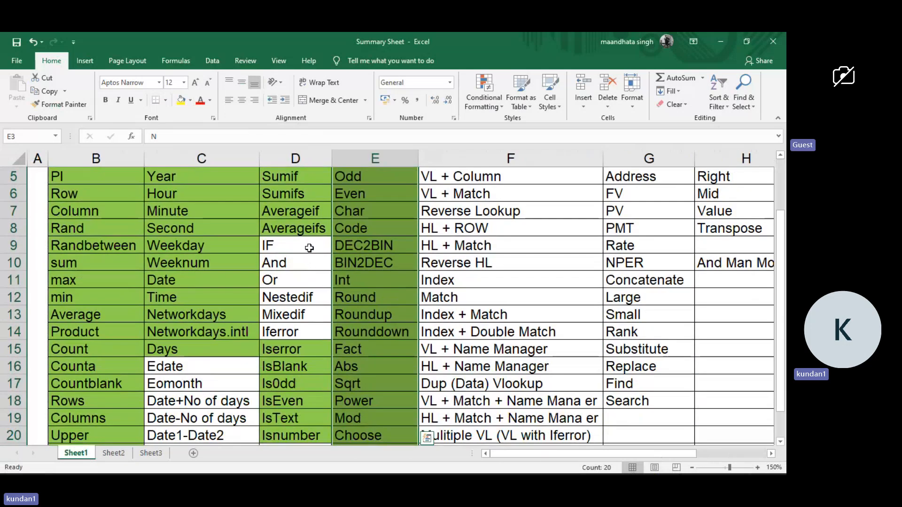
{"action": "left_click_drag", "start_coordinate": [309, 246], "coordinate": [295, 334]}
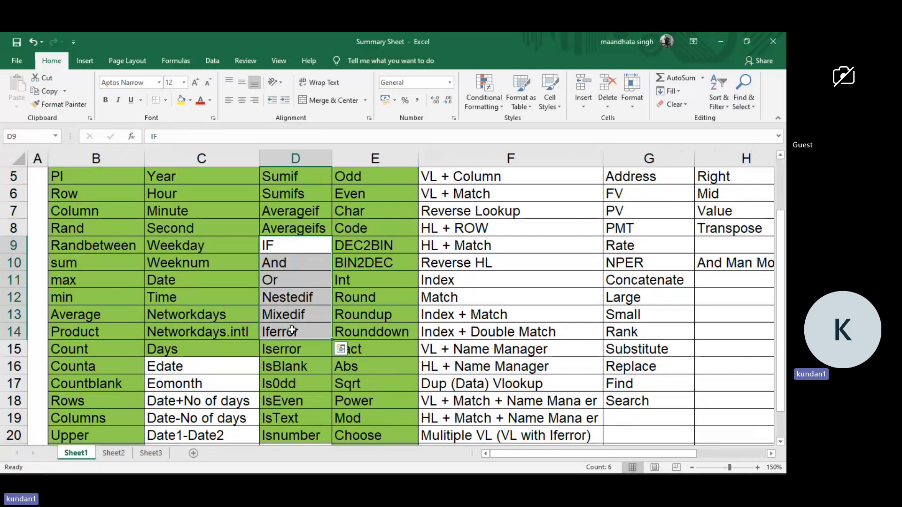
{"action": "left_click", "coordinate": [182, 102]}
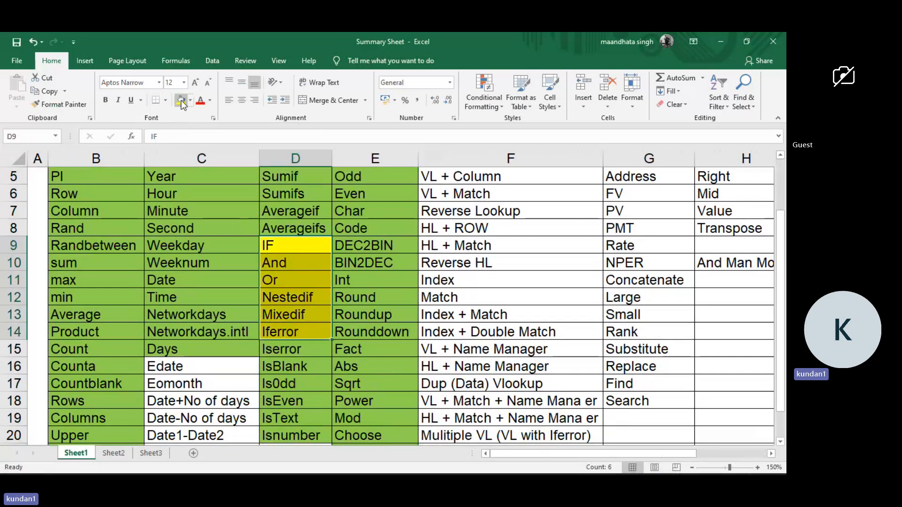
{"action": "left_click", "coordinate": [219, 293]}
{"action": "left_click", "coordinate": [289, 248]}
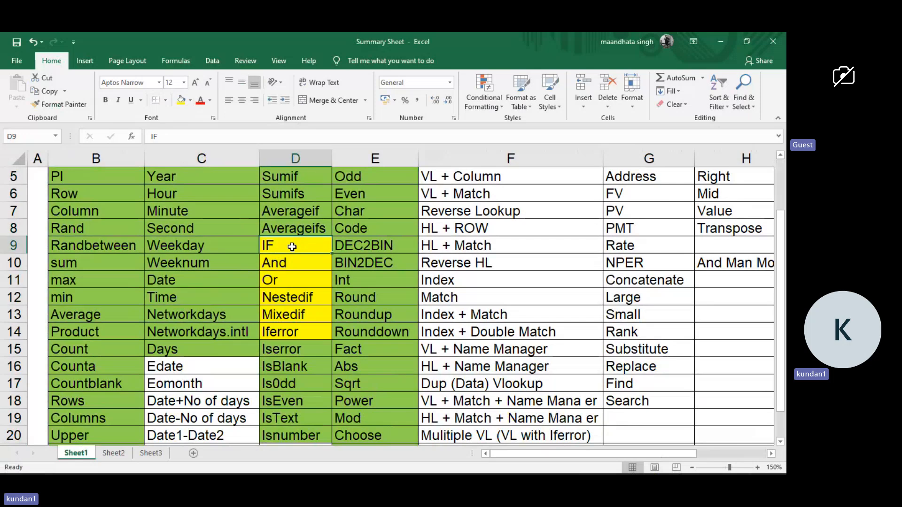
Review the unfilled topics on Sheet1 from Edate to Text (C16:C22) and Exact and Len (D21:D22).
{"action": "scroll", "coordinate": [240, 371], "scroll_direction": "down", "scroll_amount": 1}
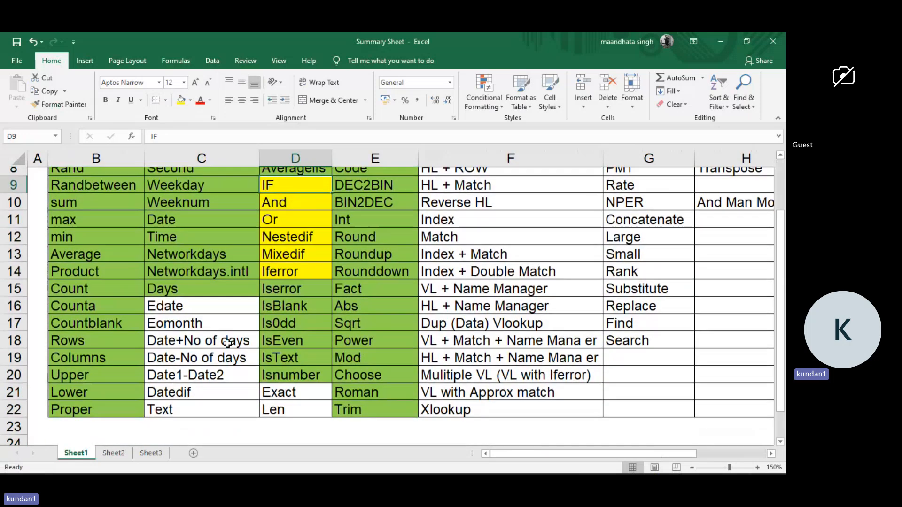
{"action": "left_click_drag", "start_coordinate": [222, 317], "coordinate": [204, 422]}
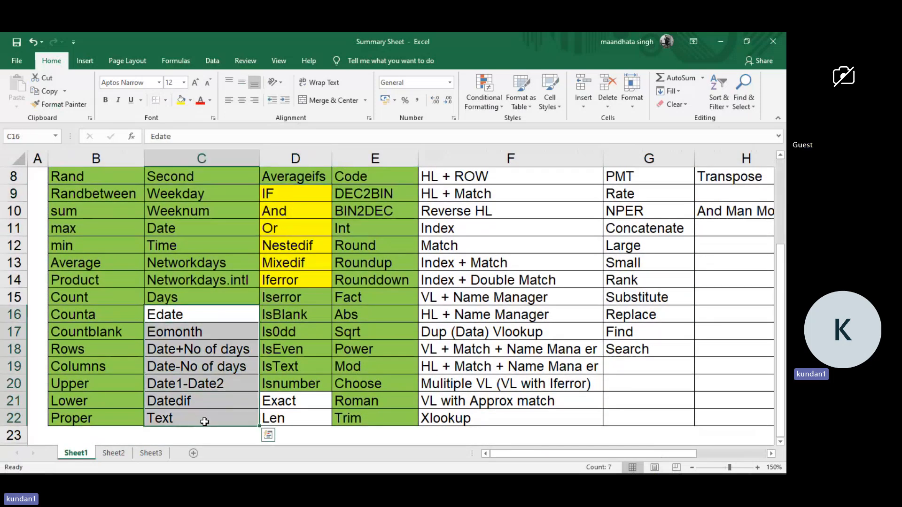
{"action": "left_click", "coordinate": [291, 400]}
{"action": "left_click", "coordinate": [247, 420], "text": "shift"}
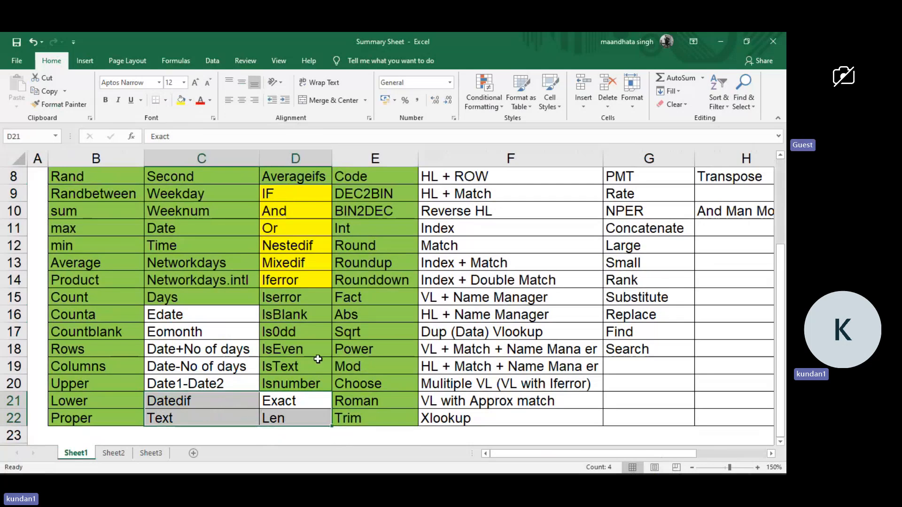
{"action": "scroll", "coordinate": [318, 359], "scroll_direction": "up", "scroll_amount": 1}
{"action": "scroll", "coordinate": [318, 359], "scroll_direction": "up", "scroll_amount": 1}
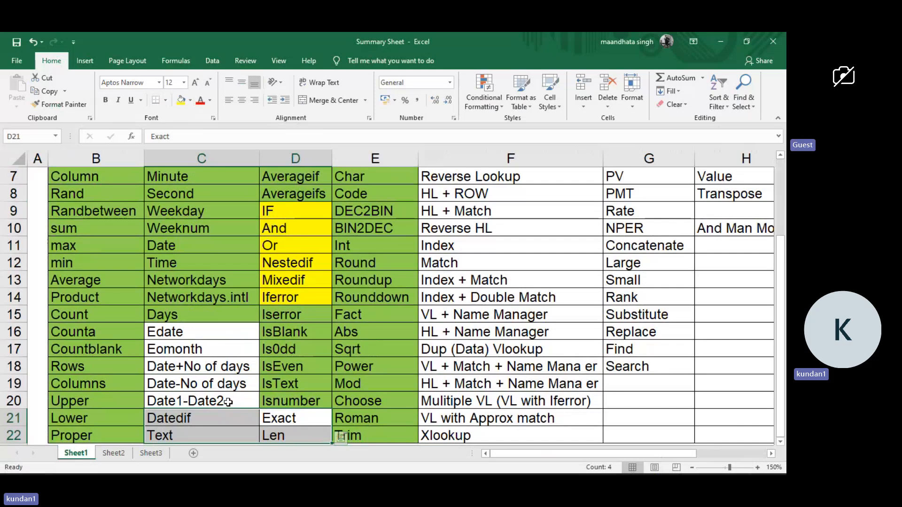
{"action": "scroll", "coordinate": [350, 351], "scroll_direction": "up", "scroll_amount": 2}
{"action": "scroll", "coordinate": [351, 352], "scroll_direction": "up", "scroll_amount": 4}
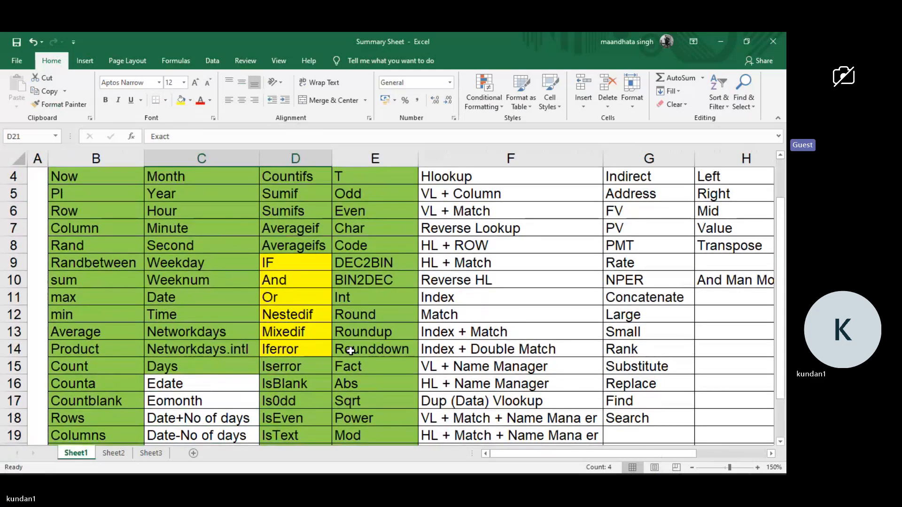
Highlight the lookup topics from Vlookup to Xlookup (F3:F22) and read through the Fun & Formula list.
{"action": "left_click", "coordinate": [488, 218]}
{"action": "left_click_drag", "start_coordinate": [489, 217], "coordinate": [464, 418]}
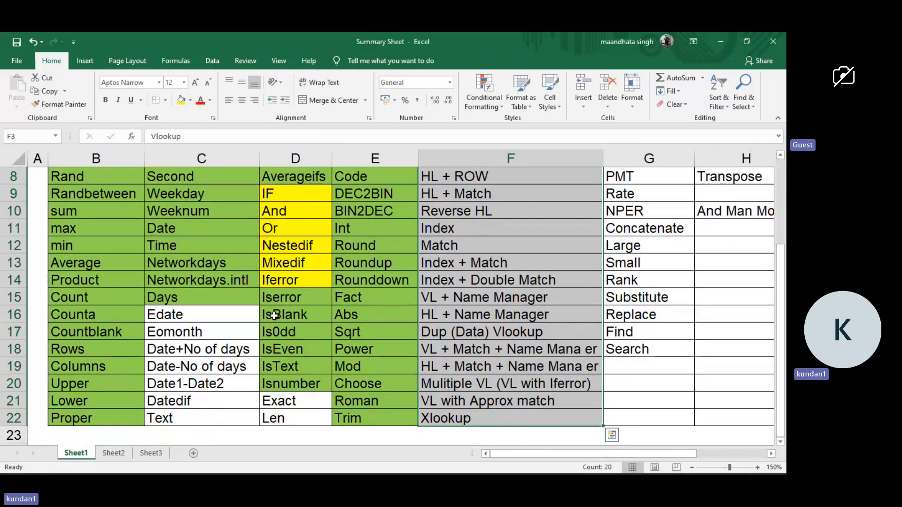
{"action": "scroll", "coordinate": [274, 316], "scroll_direction": "up", "scroll_amount": 2}
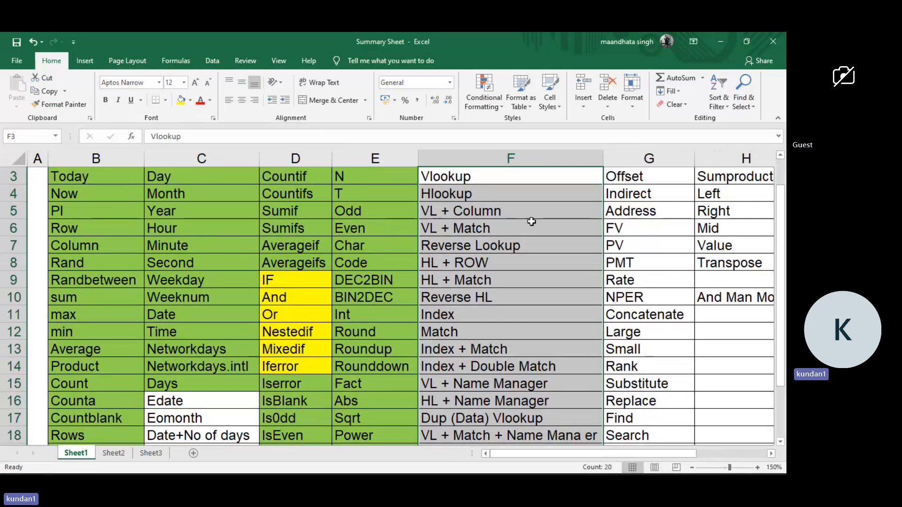
{"action": "scroll", "coordinate": [531, 221], "scroll_direction": "right", "scroll_amount": 1}
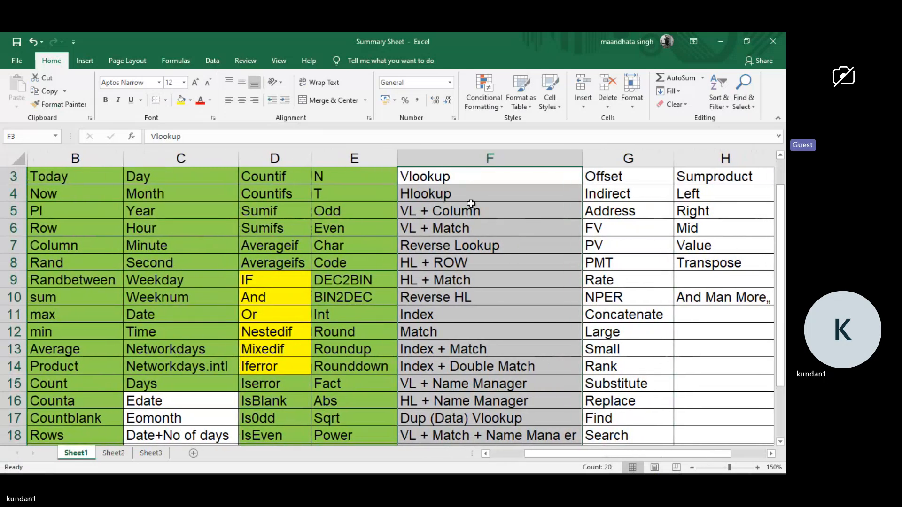
{"action": "scroll", "coordinate": [470, 315], "scroll_direction": "down", "scroll_amount": 3}
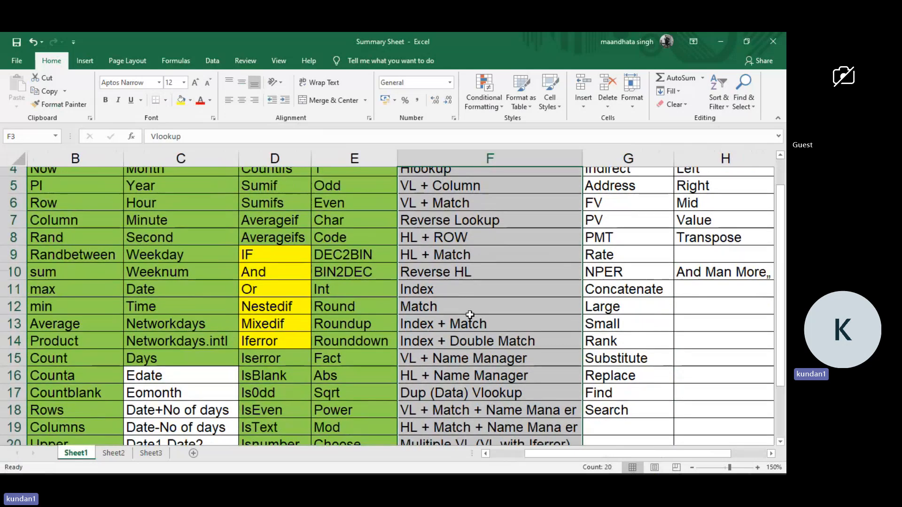
{"action": "scroll", "coordinate": [470, 315], "scroll_direction": "up", "scroll_amount": 2}
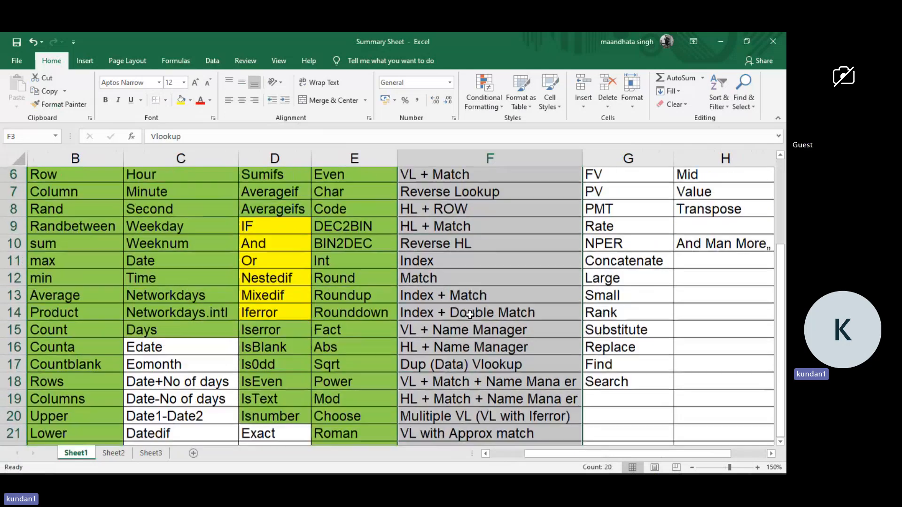
{"action": "scroll", "coordinate": [470, 314], "scroll_direction": "up", "scroll_amount": 2}
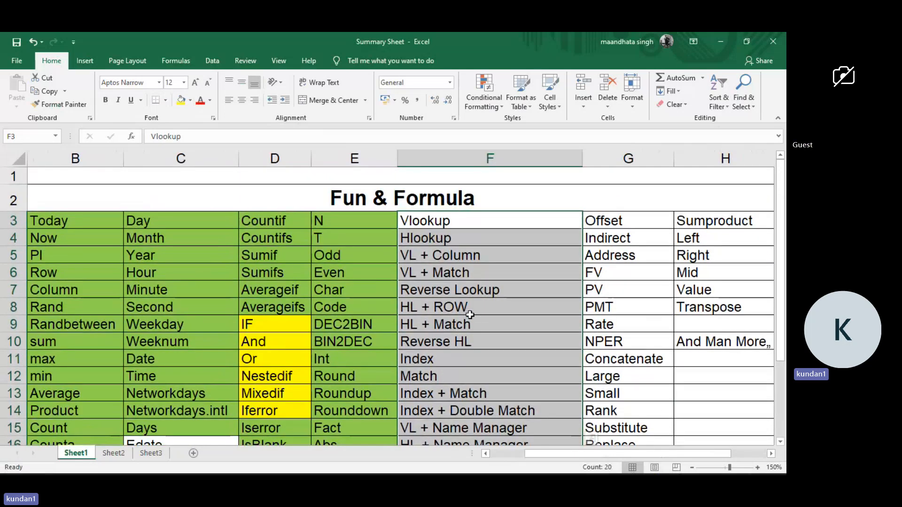
{"action": "scroll", "coordinate": [470, 315], "scroll_direction": "down", "scroll_amount": 1}
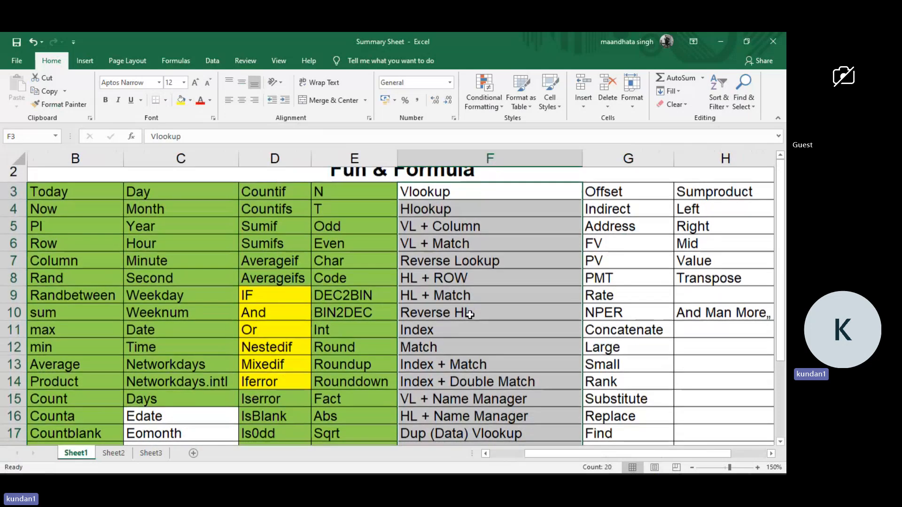
{"action": "scroll", "coordinate": [470, 315], "scroll_direction": "up", "scroll_amount": 1}
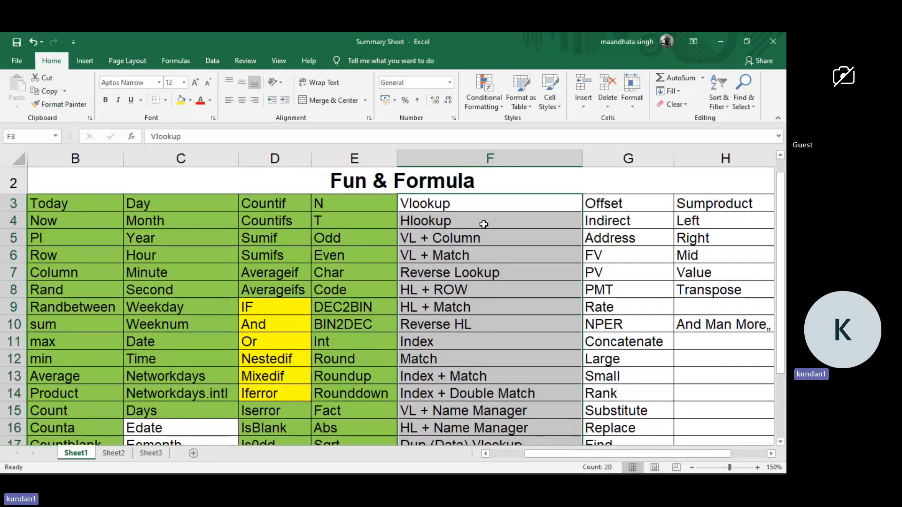
Go over the column F topics again in sections and select the full list from Vlookup to Xlookup (F3:F22).
{"action": "left_click", "coordinate": [489, 214]}
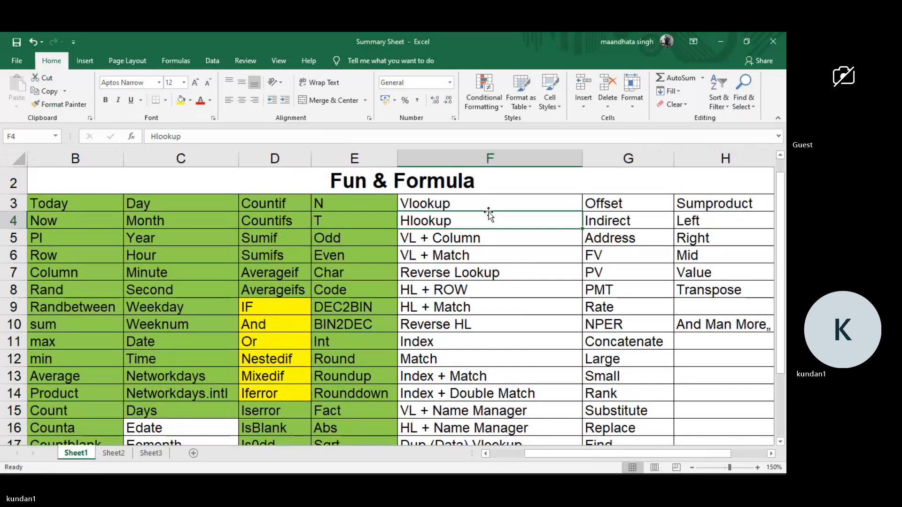
{"action": "left_click", "coordinate": [474, 206]}
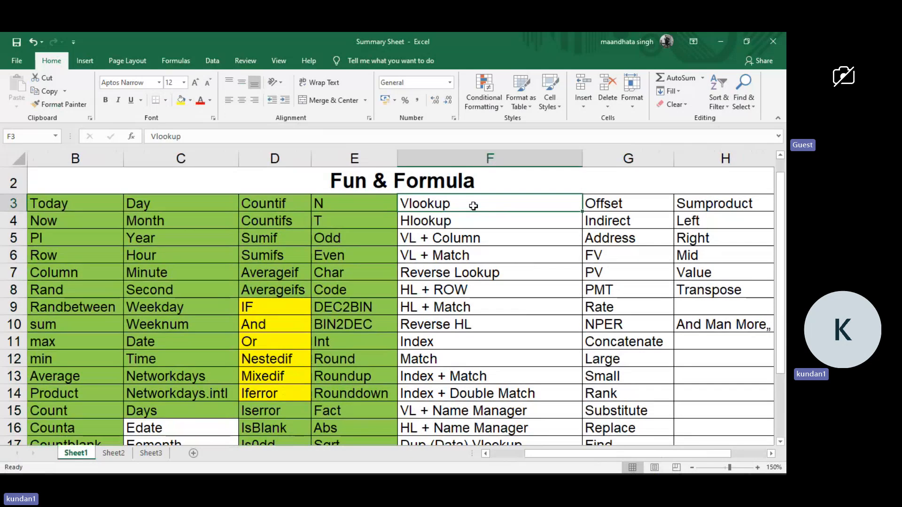
{"action": "scroll", "coordinate": [449, 386], "scroll_direction": "down", "scroll_amount": 2}
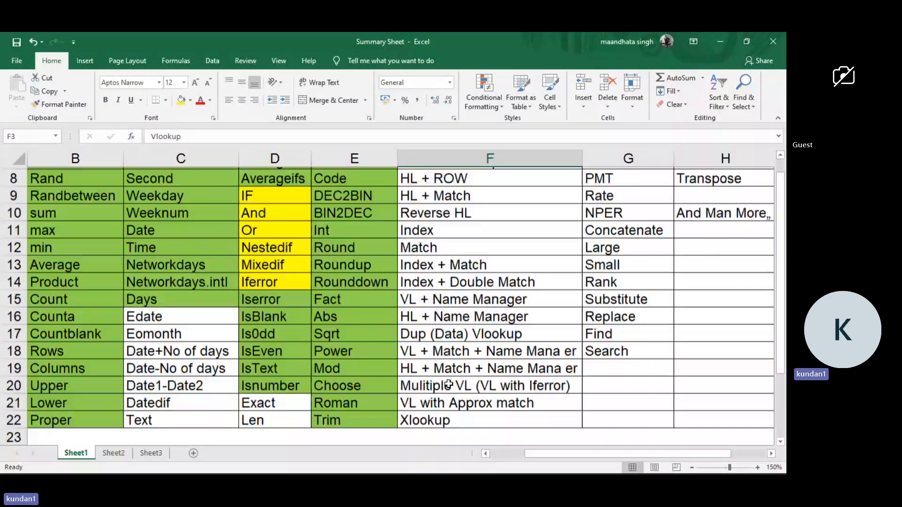
{"action": "scroll", "coordinate": [449, 385], "scroll_direction": "down", "scroll_amount": 1}
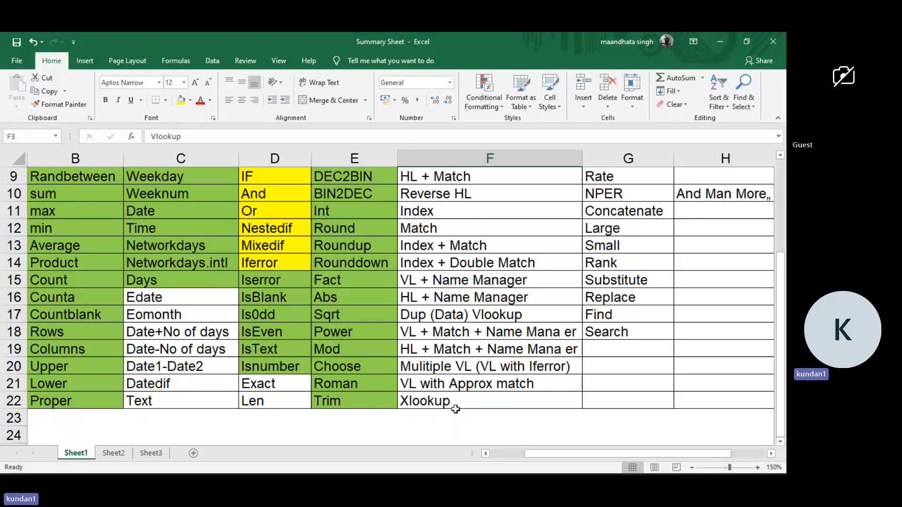
{"action": "left_click_drag", "start_coordinate": [456, 410], "coordinate": [451, 190]}
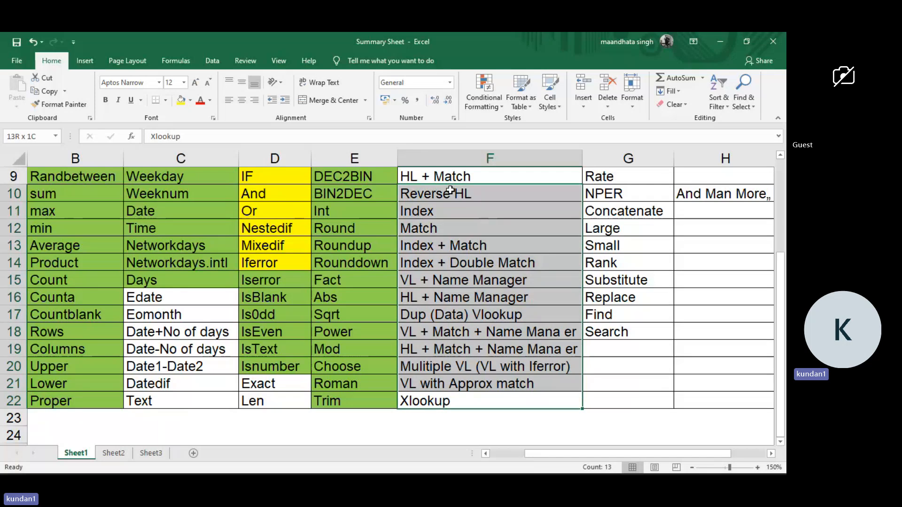
{"action": "scroll", "coordinate": [450, 191], "scroll_direction": "up", "scroll_amount": 3}
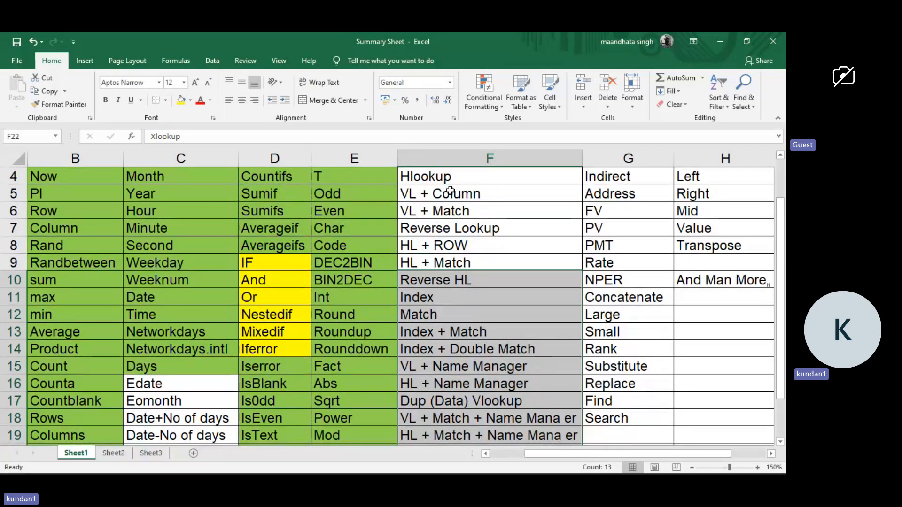
{"action": "left_click_drag", "start_coordinate": [446, 204], "coordinate": [431, 404]}
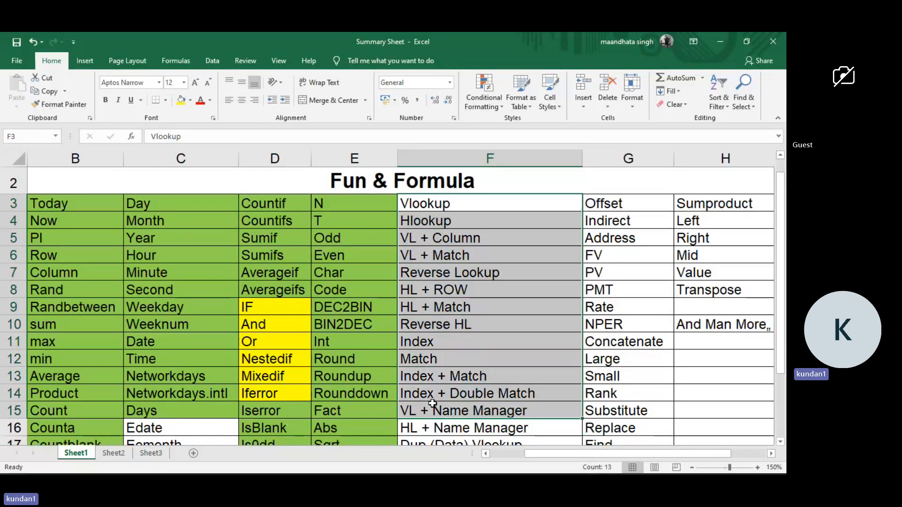
{"action": "left_click", "coordinate": [433, 404]}
{"action": "scroll", "coordinate": [432, 403], "scroll_direction": "down", "scroll_amount": 2}
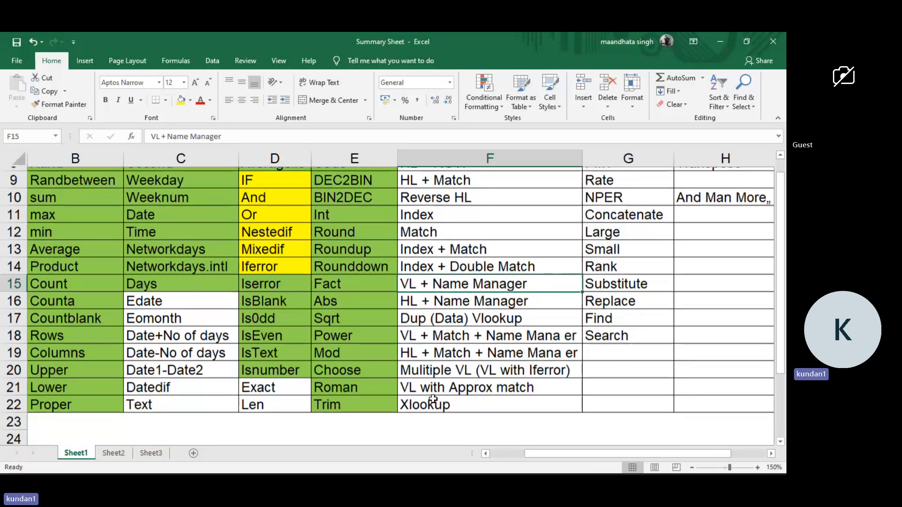
{"action": "scroll", "coordinate": [430, 371], "scroll_direction": "up", "scroll_amount": 3}
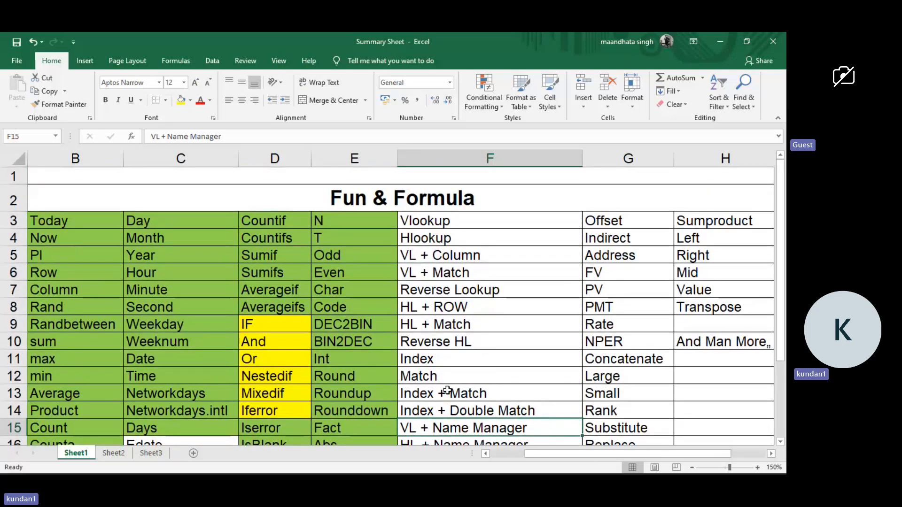
{"action": "left_click_drag", "start_coordinate": [485, 224], "coordinate": [463, 418]}
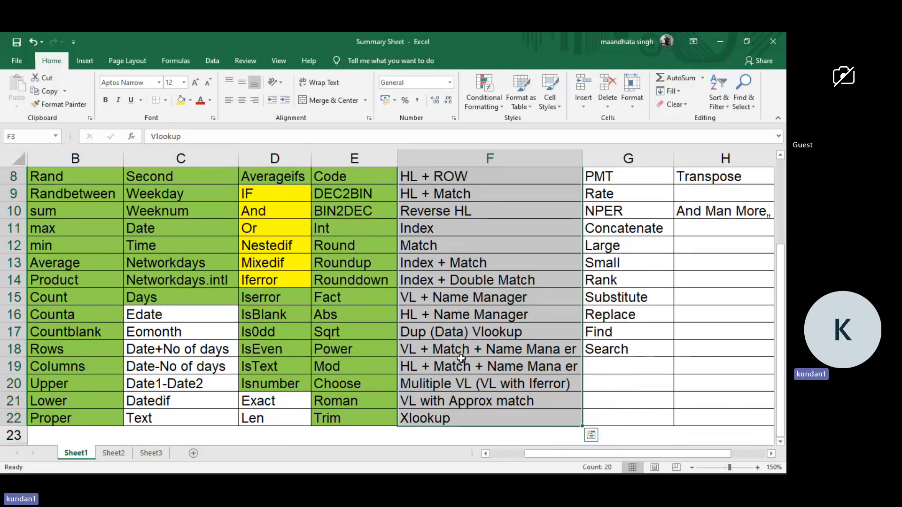
{"action": "scroll", "coordinate": [462, 358], "scroll_direction": "up", "scroll_amount": 3}
{"action": "scroll", "coordinate": [461, 359], "scroll_direction": "down", "scroll_amount": 1}
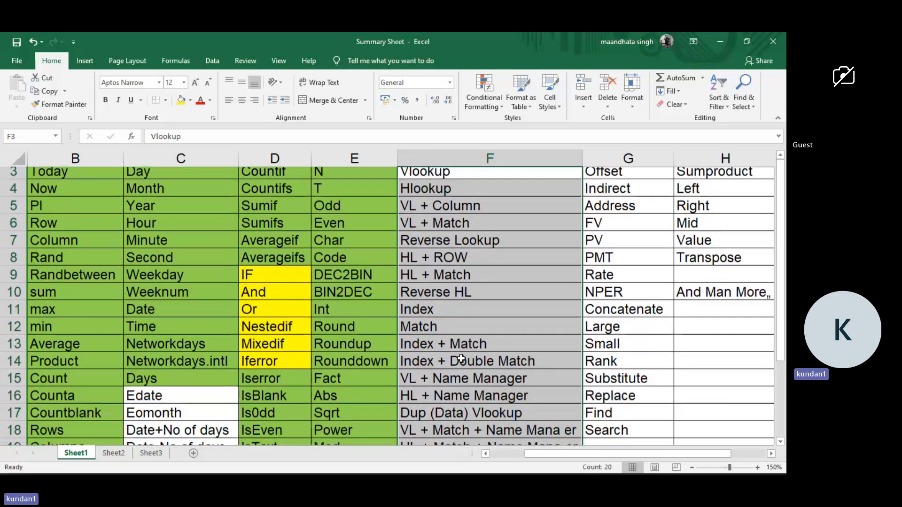
{"action": "scroll", "coordinate": [461, 358], "scroll_direction": "up", "scroll_amount": 1}
{"action": "scroll", "coordinate": [462, 359], "scroll_direction": "down", "scroll_amount": 1}
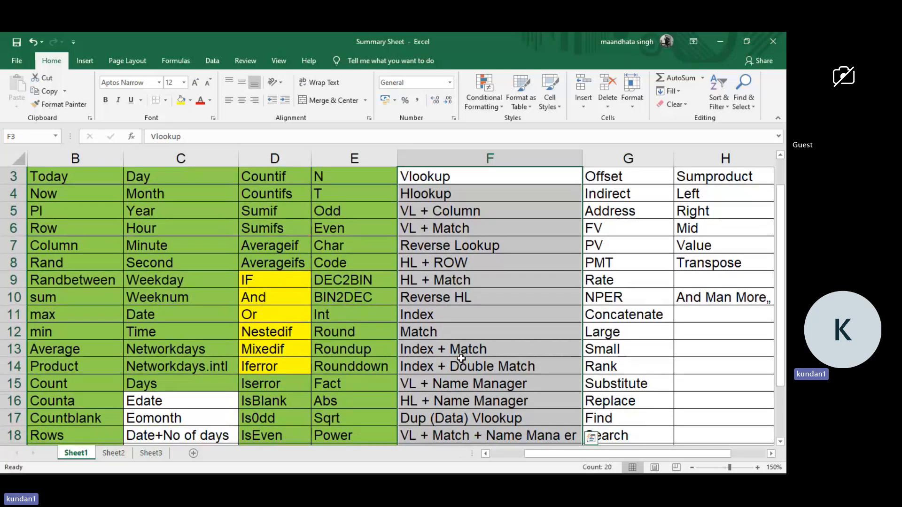
Copy the topics from border to Bold/It/Under (B3:B12) on Sheet2 into A1 of the Excel Day-10 workbook and autofit column A.
{"action": "left_click", "coordinate": [113, 453]}
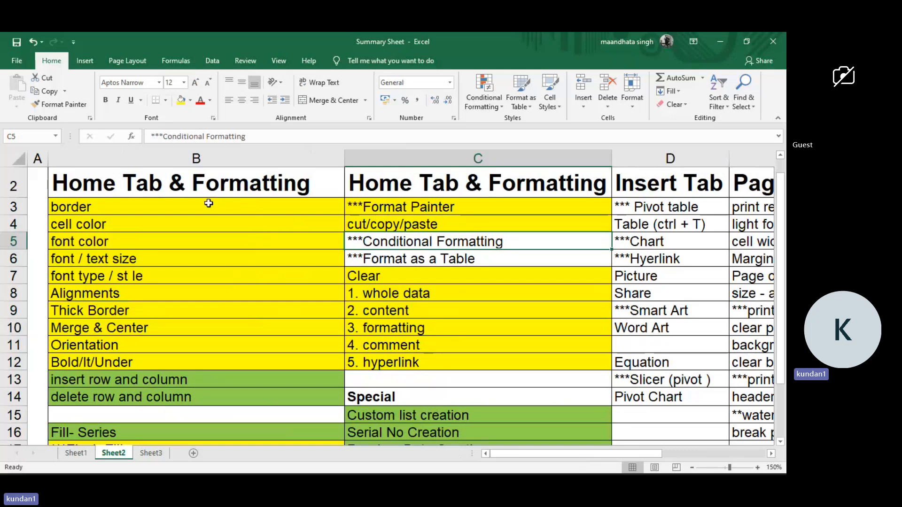
{"action": "left_click_drag", "start_coordinate": [208, 203], "coordinate": [195, 356]}
{"action": "key", "text": "ctrl+c"}
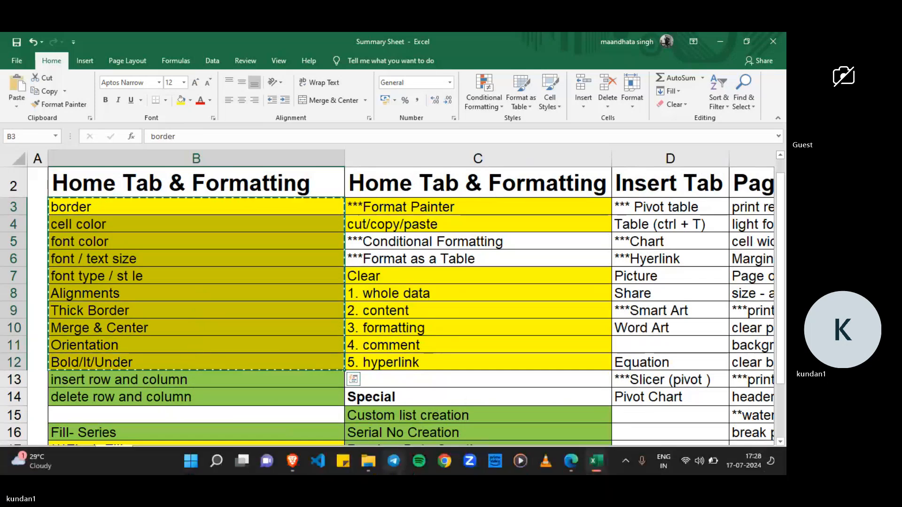
{"action": "mouse_move", "coordinate": [595, 461]}
{"action": "left_click", "coordinate": [567, 425]}
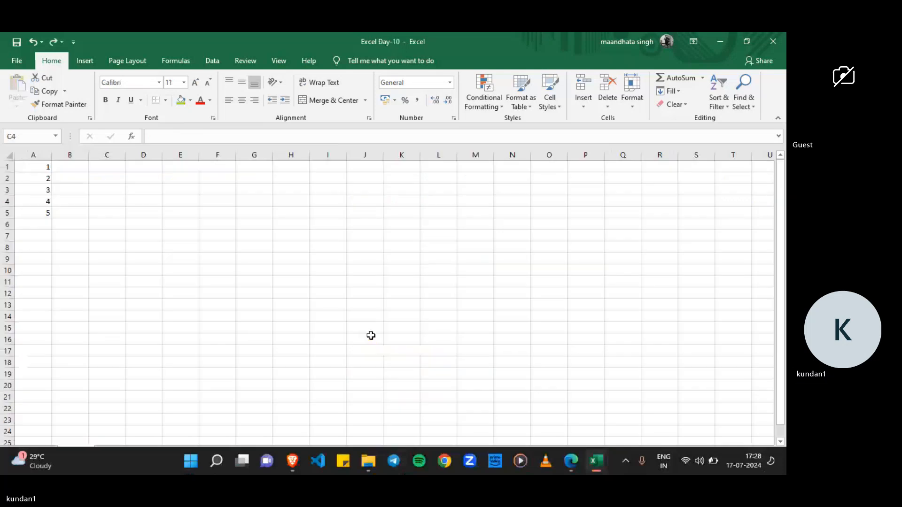
{"action": "left_click", "coordinate": [33, 166]}
{"action": "key", "text": "ctrl+v"}
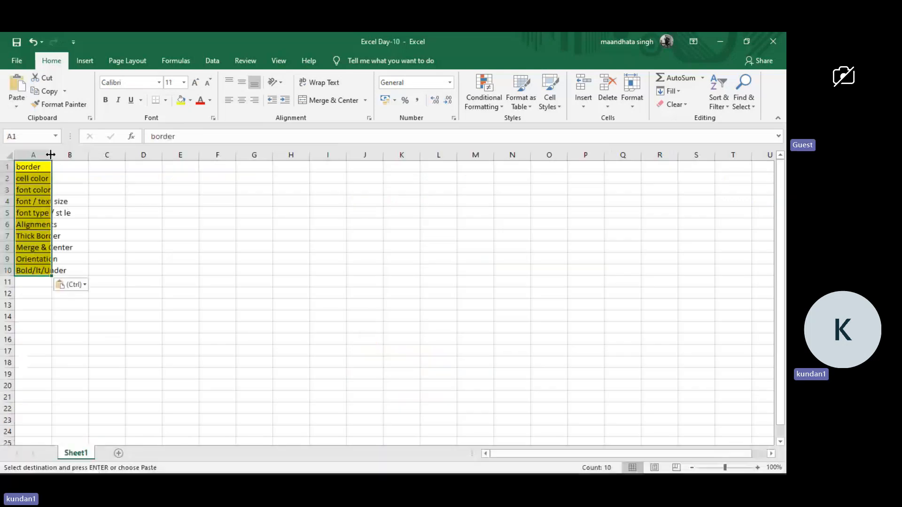
{"action": "double_click", "coordinate": [51, 155]}
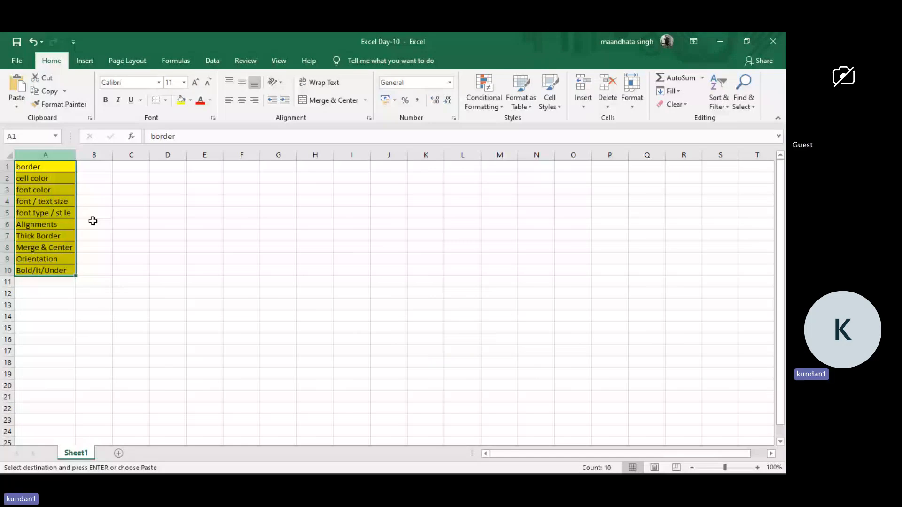
Copy the Format Painter and cut/copy/paste topics (C3:C4) from the Summary Sheet workbook into A11 of Excel Day-10.
{"action": "key", "text": "alt+Tab"}
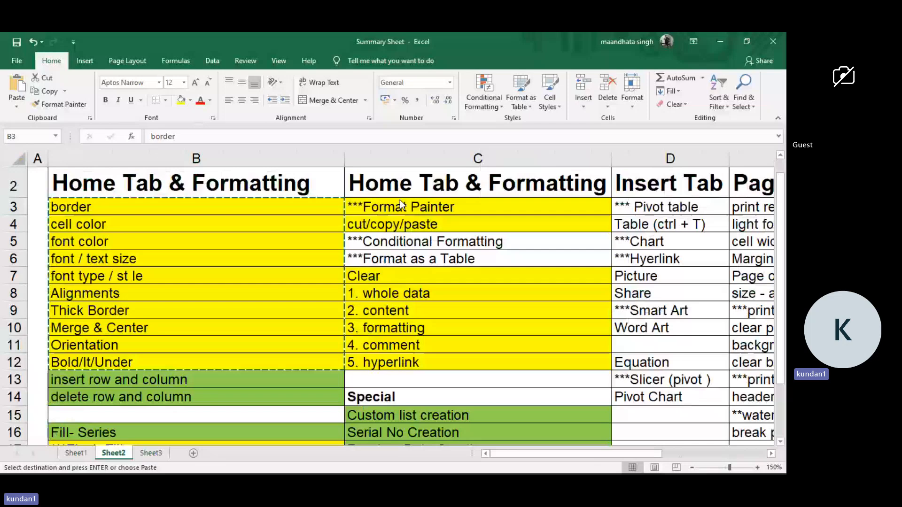
{"action": "left_click_drag", "start_coordinate": [400, 204], "coordinate": [400, 219]}
{"action": "key", "text": "ctrl+c"}
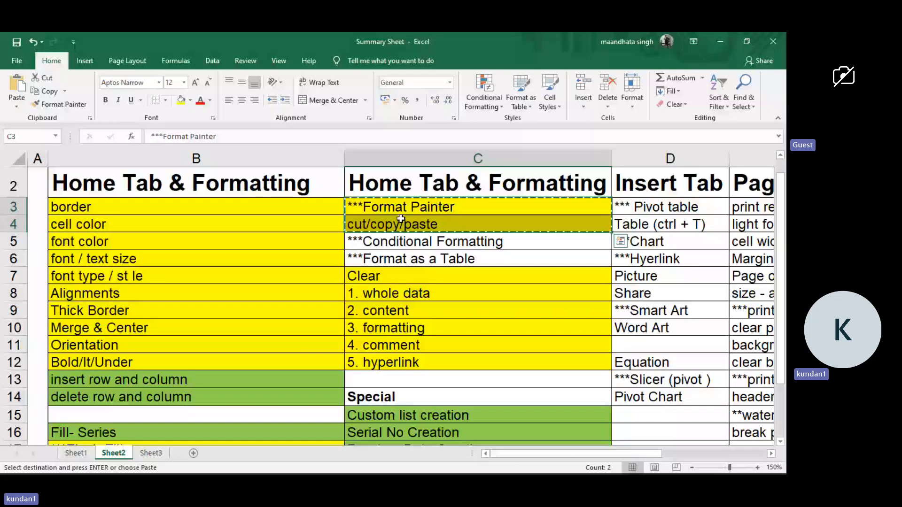
{"action": "key", "text": "alt+Tab"}
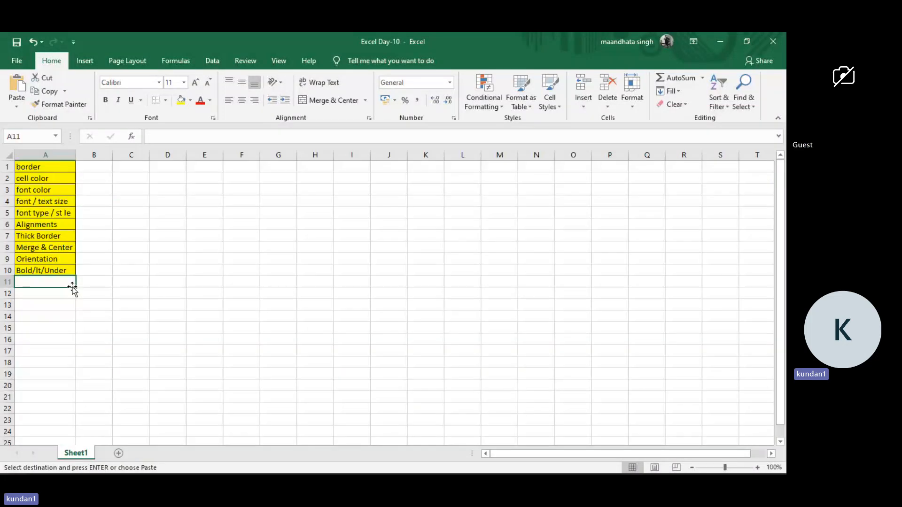
{"action": "key", "text": "ctrl+v"}
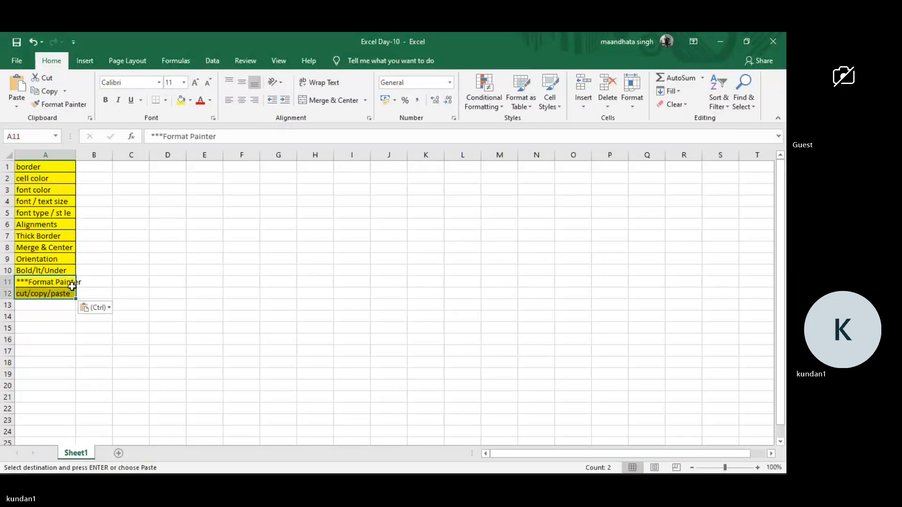
Copy the Clear topics down to 5. hyperlink (C7:C12) from the Summary Sheet workbook into A13 of Excel Day-10.
{"action": "key", "text": "alt+Tab"}
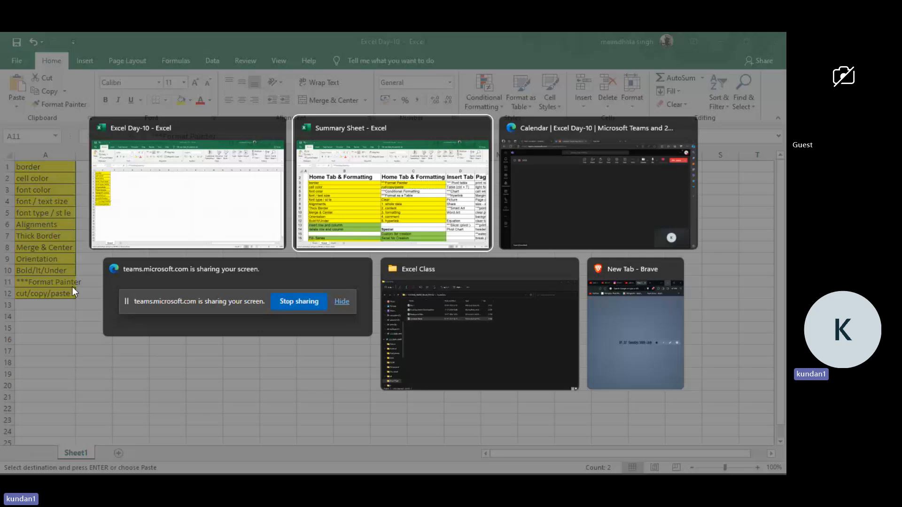
{"action": "left_click_drag", "start_coordinate": [357, 276], "coordinate": [352, 366]}
{"action": "key", "text": "ctrl+c"}
{"action": "key", "text": "alt+Tab"}
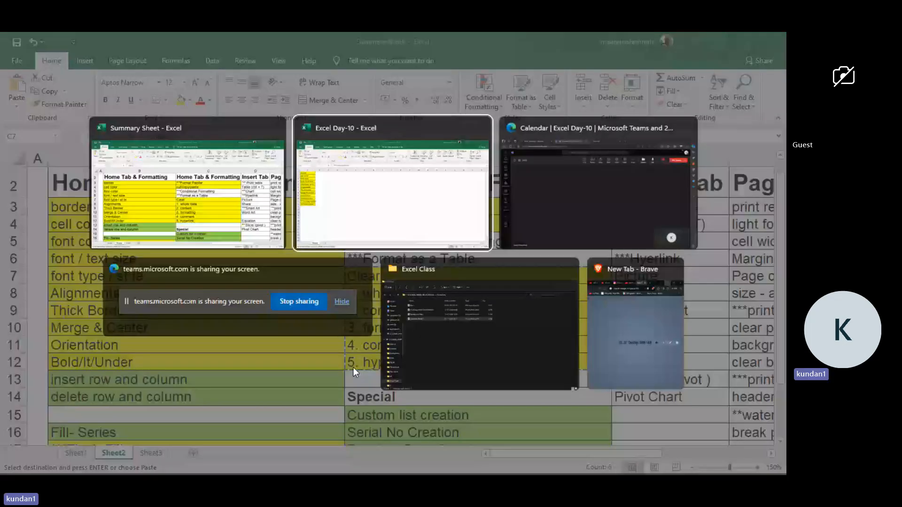
{"action": "key", "text": "Down"}
{"action": "key", "text": "Down"}
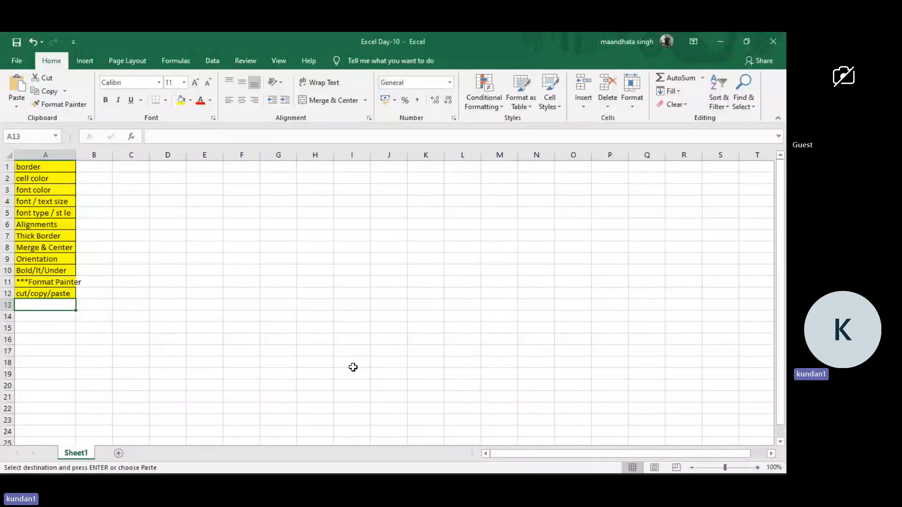
{"action": "key", "text": "ctrl+v"}
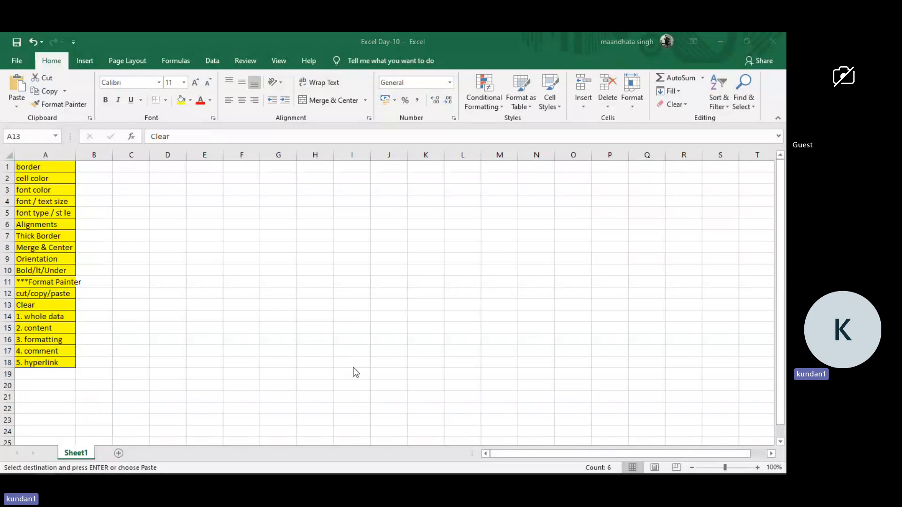
Copy the topics from Flash Fill to Wrap Text (B17:B21) in the Summary Sheet workbook into A19 of Excel Day-10.
{"action": "key", "text": "alt+Tab"}
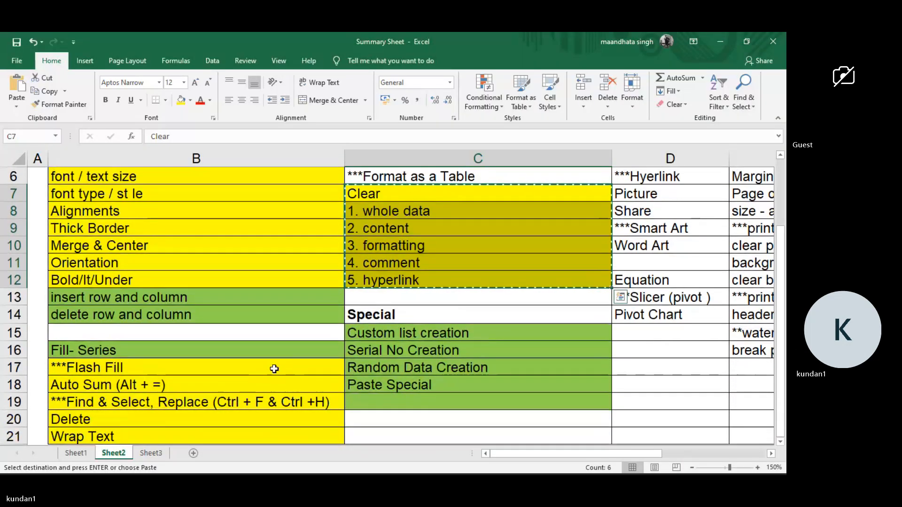
{"action": "mouse_move", "coordinate": [275, 369]}
{"action": "left_mouse_down"}
{"action": "mouse_move", "coordinate": [298, 402]}
{"action": "mouse_move", "coordinate": [281, 439]}
{"action": "mouse_move", "coordinate": [273, 380]}
{"action": "left_mouse_up"}
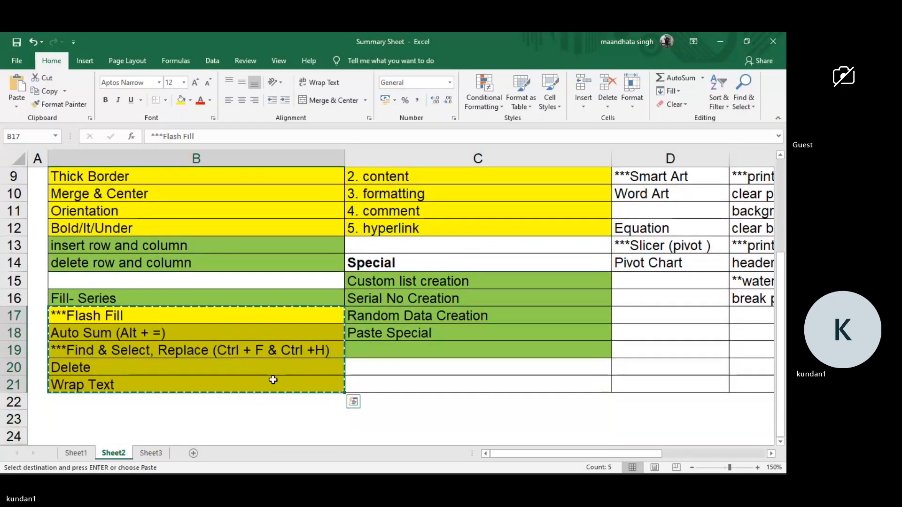
{"action": "key", "text": "alt+Tab"}
{"action": "left_click", "coordinate": [25, 372]}
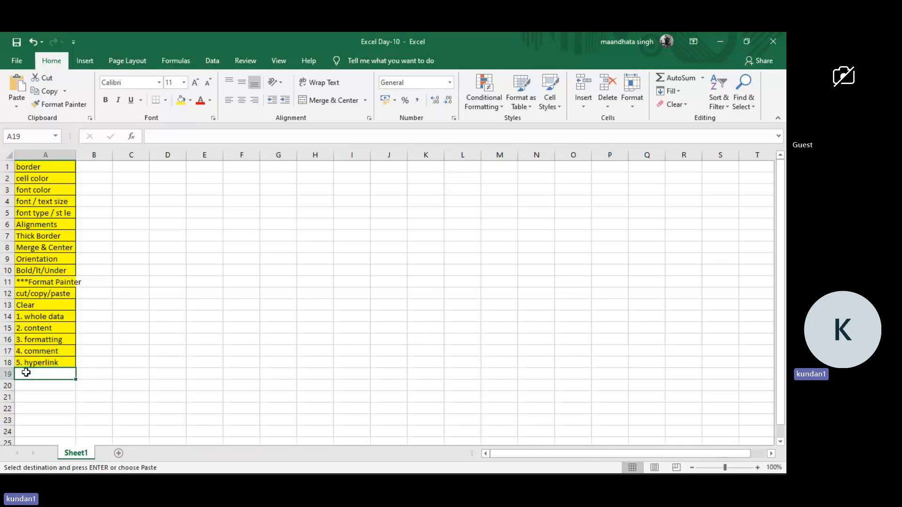
{"action": "key", "text": "ctrl+v"}
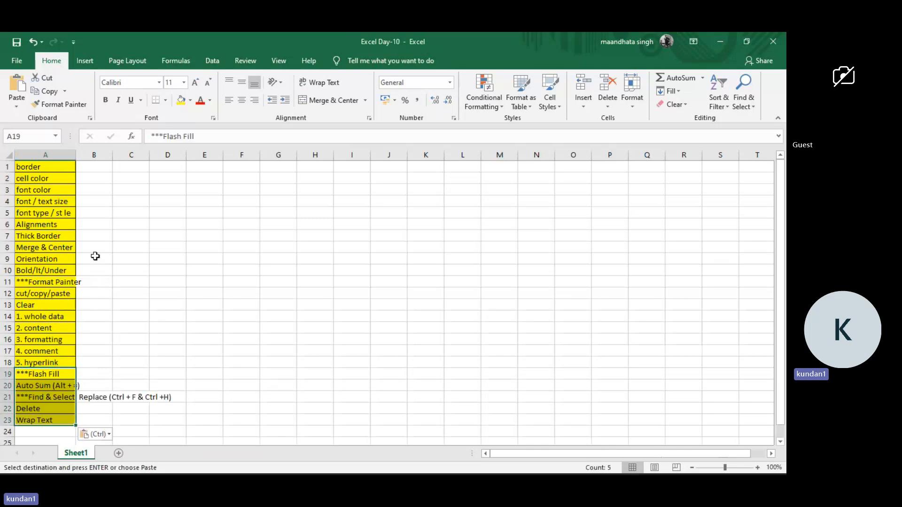
{"action": "left_click", "coordinate": [4, 167]}
{"action": "key", "text": "ctrl+shift+equal"}
{"action": "key", "text": "ctrl+shift+equal"}
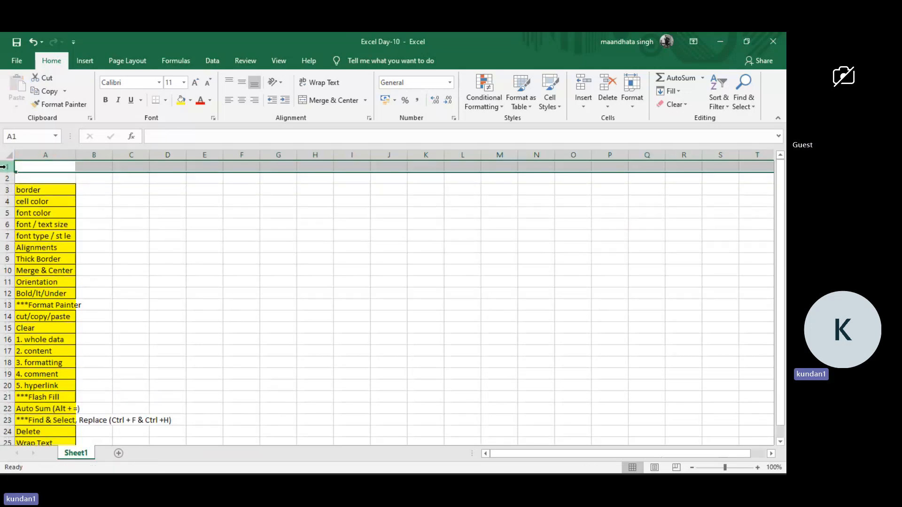
{"action": "key", "text": "ctrl+z"}
{"action": "key", "text": "ctrl+z"}
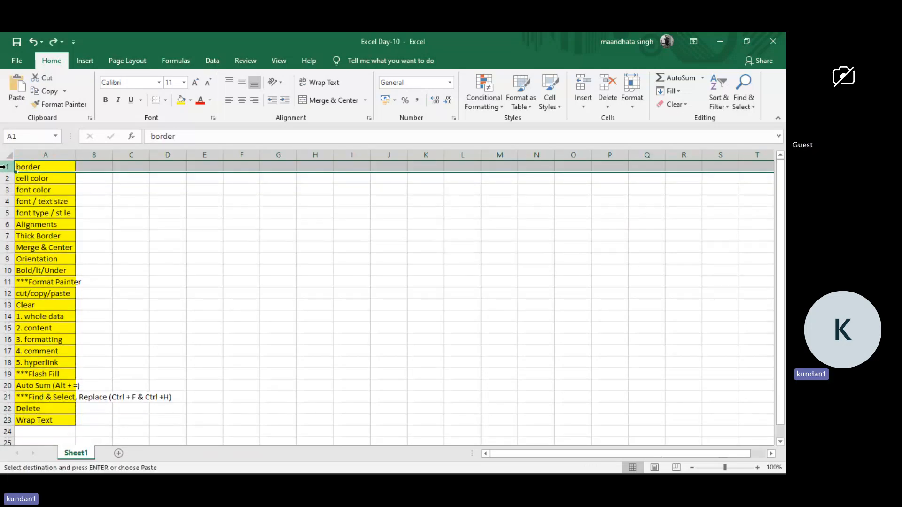
Insert two blank rows above the topic list and autofit column A to its longest entry.
{"action": "left_click", "coordinate": [3, 165]}
{"action": "key", "text": "ctrl+shift+equal"}
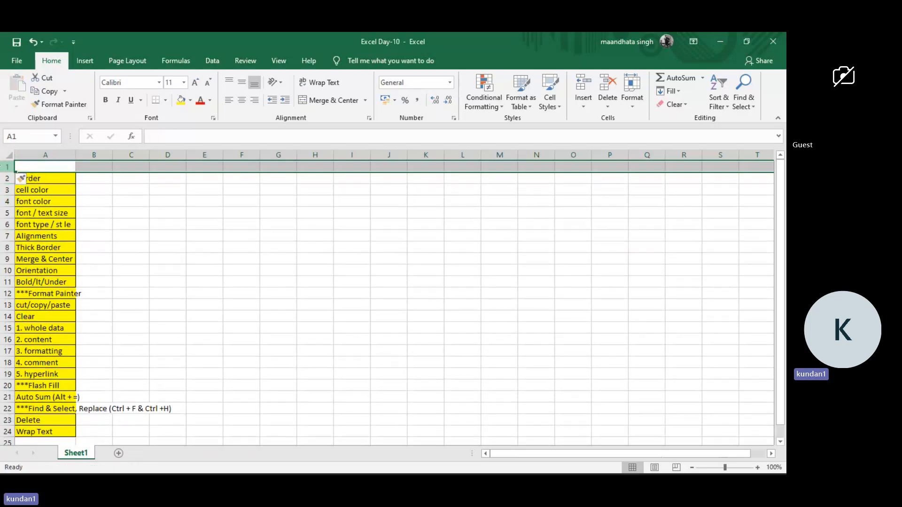
{"action": "key", "text": "ctrl+shift+equal"}
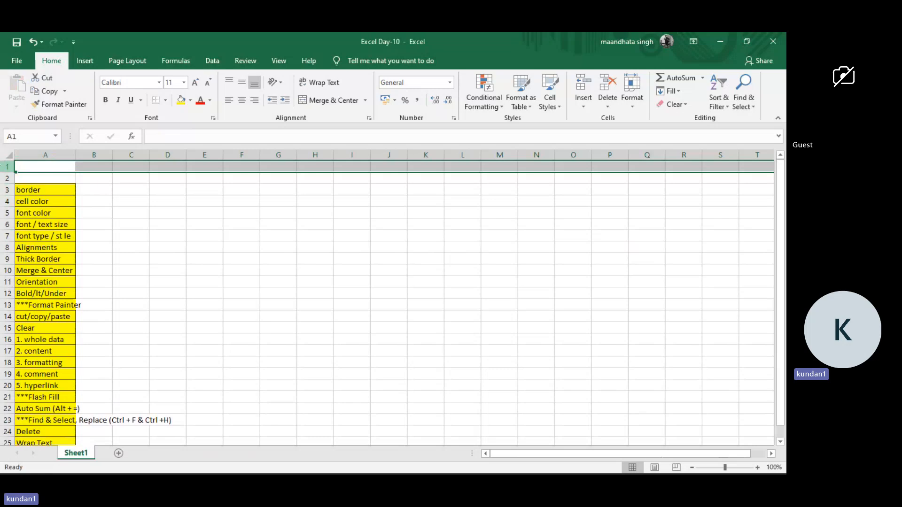
{"action": "double_click", "coordinate": [74, 154]}
{"action": "scroll", "coordinate": [76, 264], "scroll_direction": "down", "scroll_amount": 1}
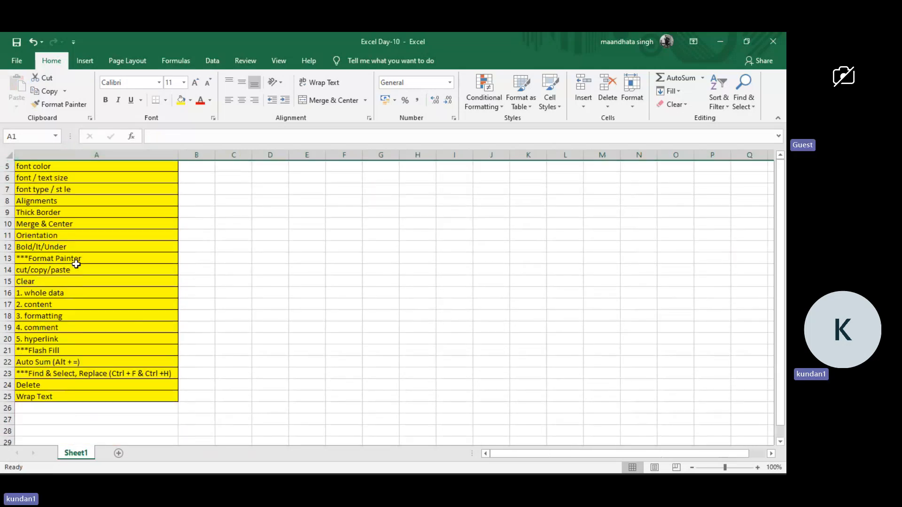
{"action": "scroll", "coordinate": [76, 264], "scroll_direction": "up", "scroll_amount": 2}
Remove the fill colour and all borders from the topic list from border to Wrap Text (A3:A25).
{"action": "left_click", "coordinate": [82, 170]}
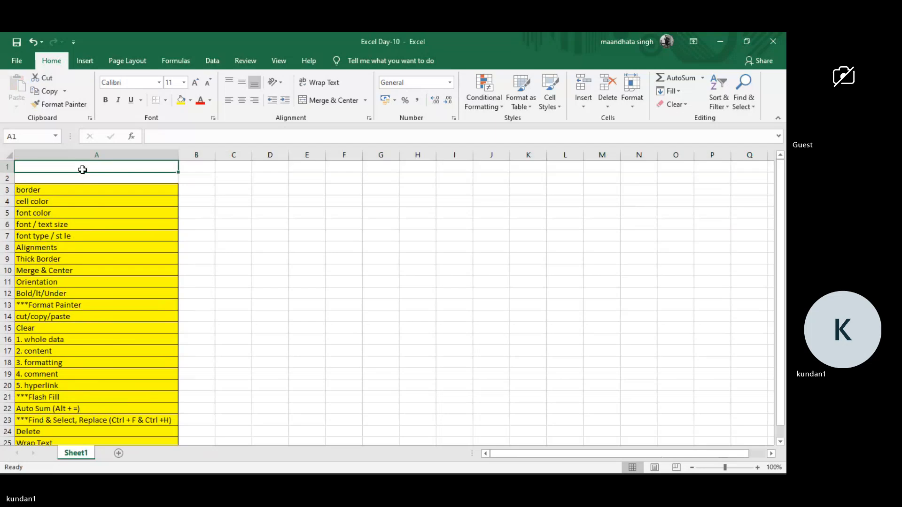
{"action": "left_click_drag", "start_coordinate": [82, 170], "coordinate": [89, 419]}
{"action": "left_click", "coordinate": [192, 179]}
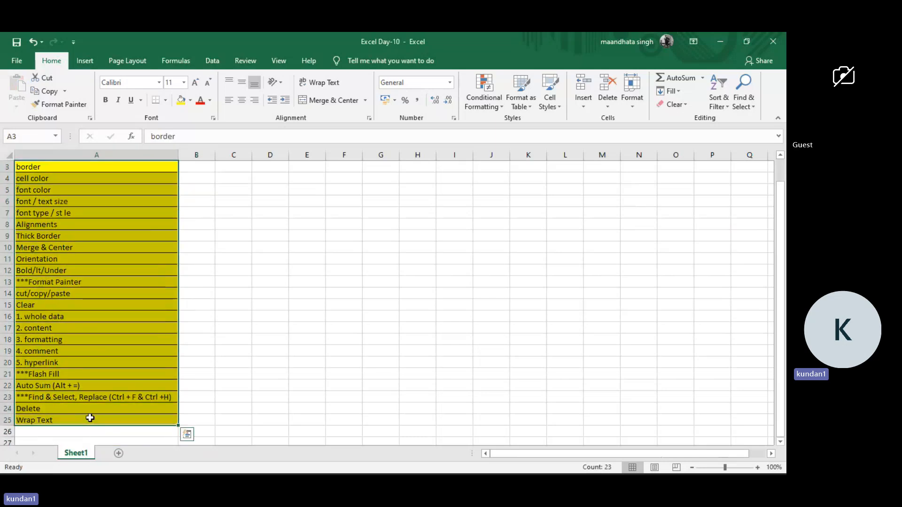
{"action": "left_click", "coordinate": [190, 100]}
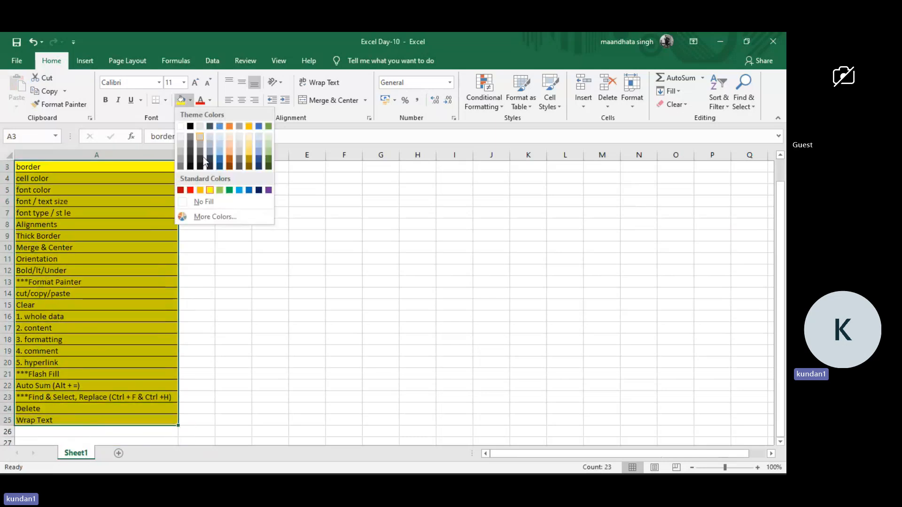
{"action": "left_click", "coordinate": [203, 202]}
{"action": "left_click", "coordinate": [165, 100]}
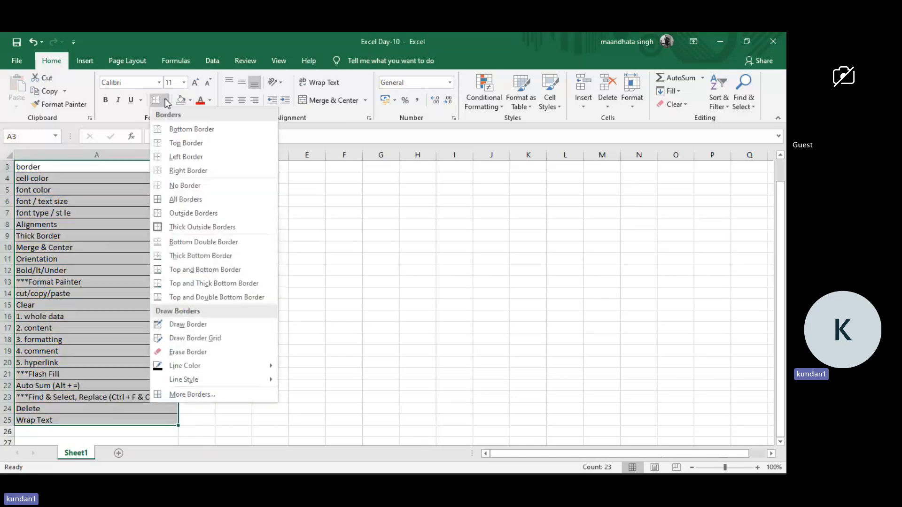
{"action": "left_click", "coordinate": [175, 185]}
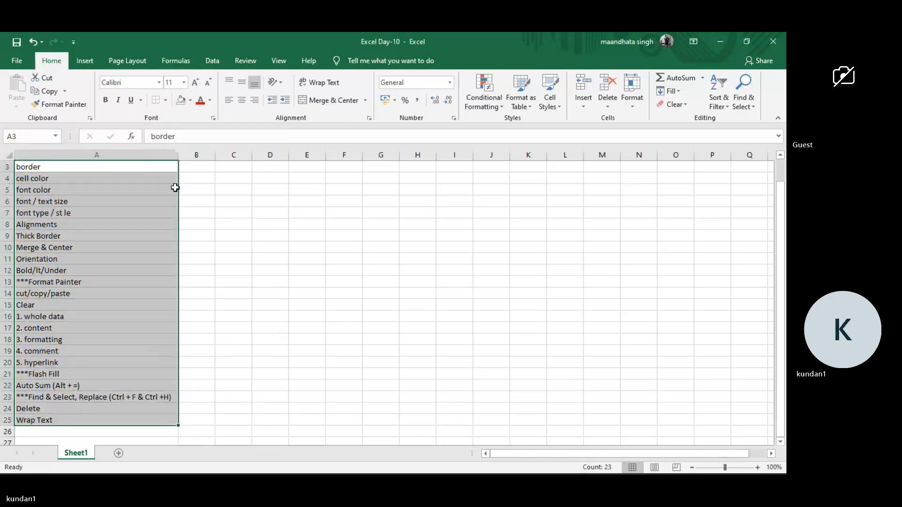
{"action": "left_click", "coordinate": [211, 213]}
Enter the heading "Home Tab Formatting" in cell A1.
{"action": "scroll", "coordinate": [212, 214], "scroll_direction": "up", "scroll_amount": 1}
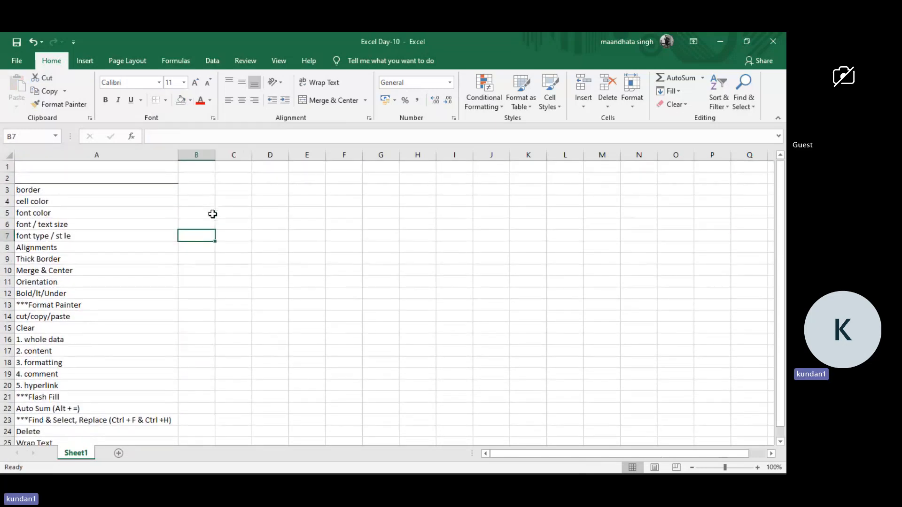
{"action": "left_click", "coordinate": [115, 168]}
{"action": "type", "text": "Home "}
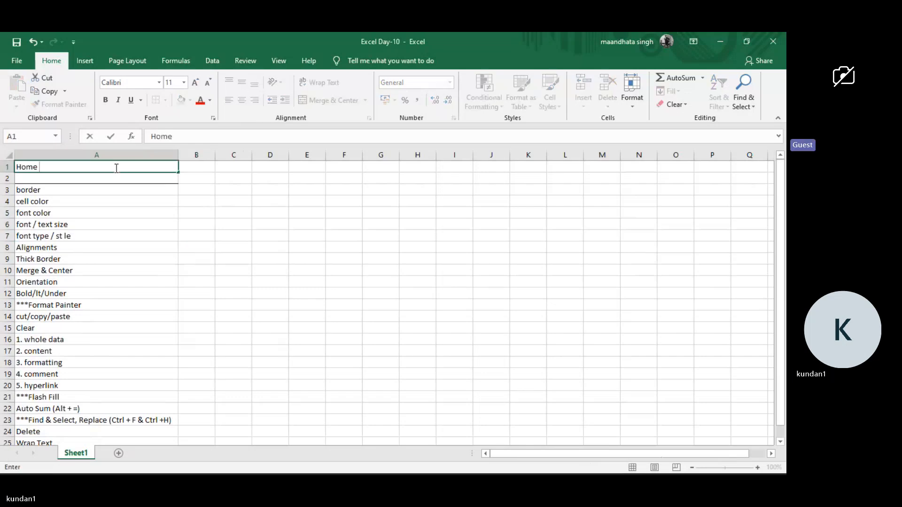
{"action": "type", "text": "Tab For"}
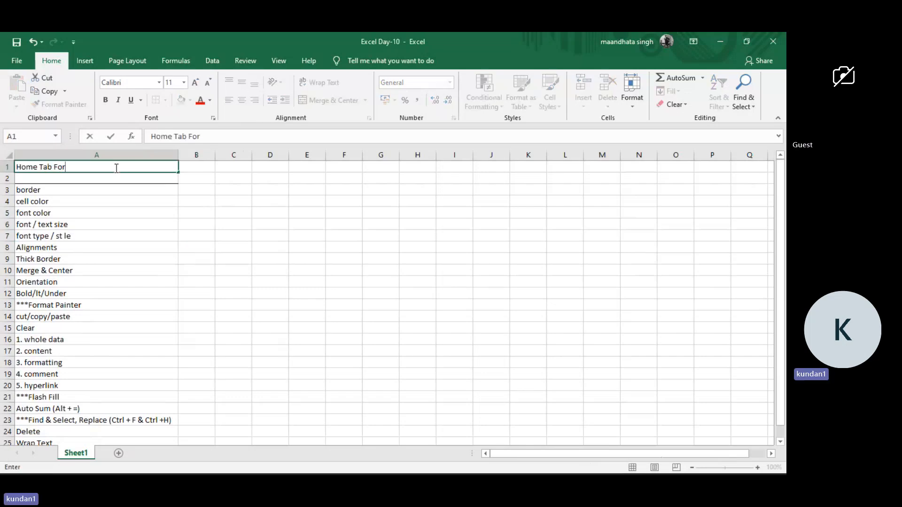
{"action": "type", "text": "matting"}
{"action": "key", "text": "Return"}
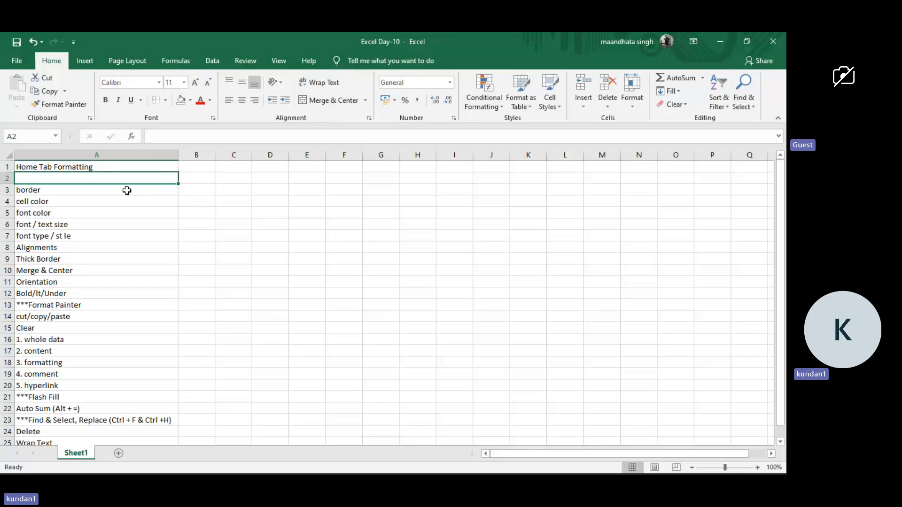
Apply a right border to the heading and topic list (A1:A25).
{"action": "left_click", "coordinate": [139, 169]}
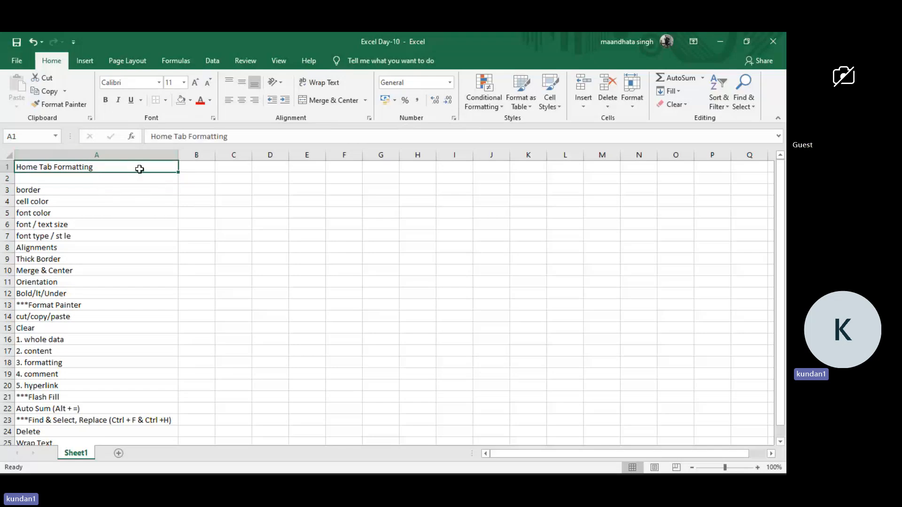
{"action": "key", "text": "ctrl+shift+Down"}
{"action": "key", "text": "ctrl+shift+Down"}
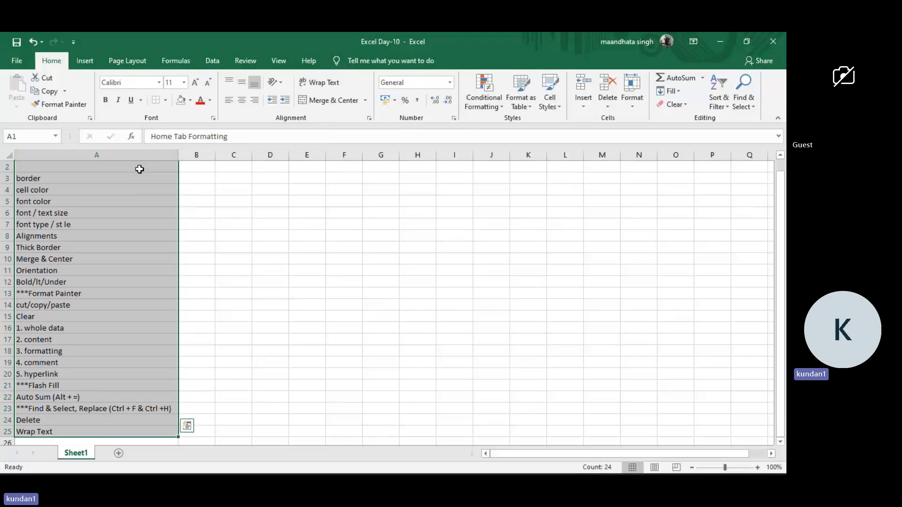
{"action": "left_click", "coordinate": [165, 103]}
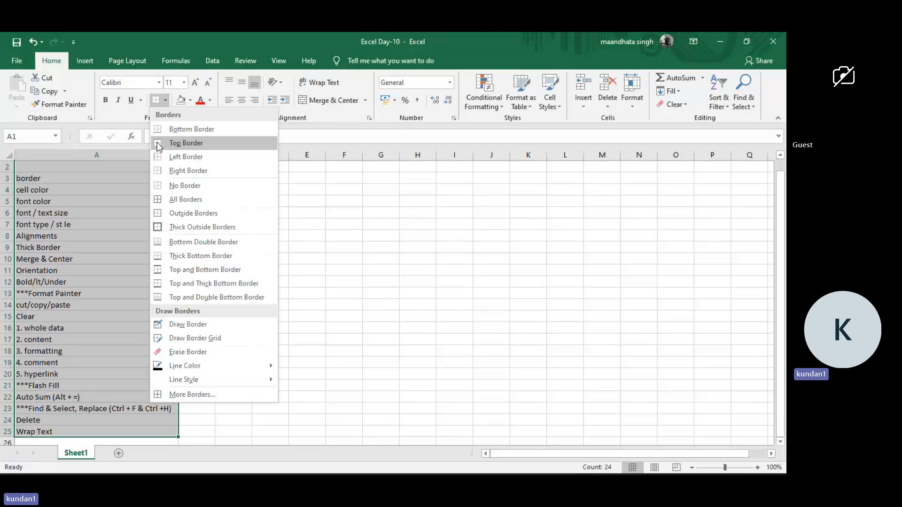
{"action": "left_click", "coordinate": [180, 171]}
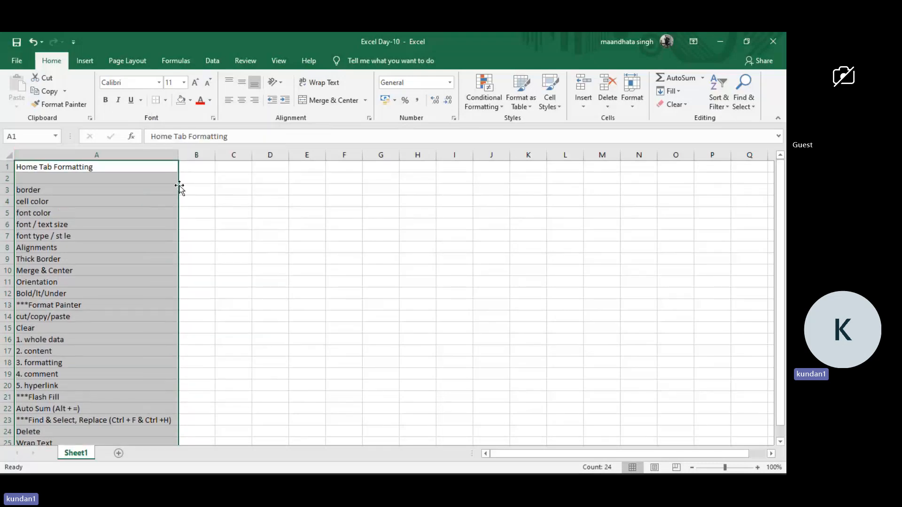
{"action": "left_click", "coordinate": [204, 235]}
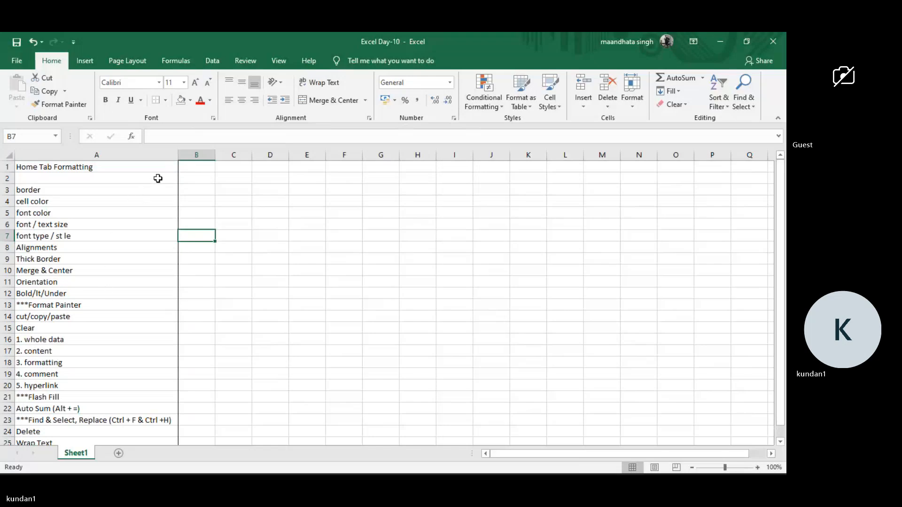
{"action": "scroll", "coordinate": [108, 231], "scroll_direction": "down", "scroll_amount": 1}
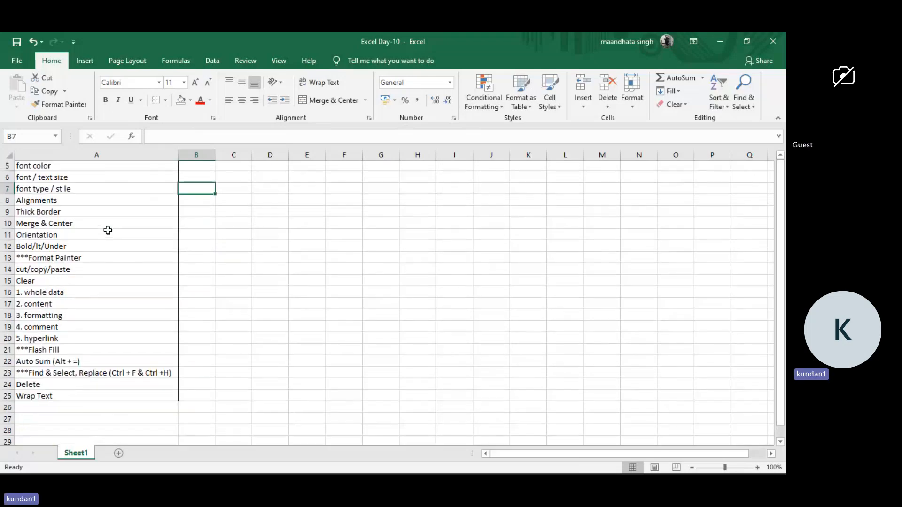
{"action": "scroll", "coordinate": [108, 230], "scroll_direction": "down", "scroll_amount": 1}
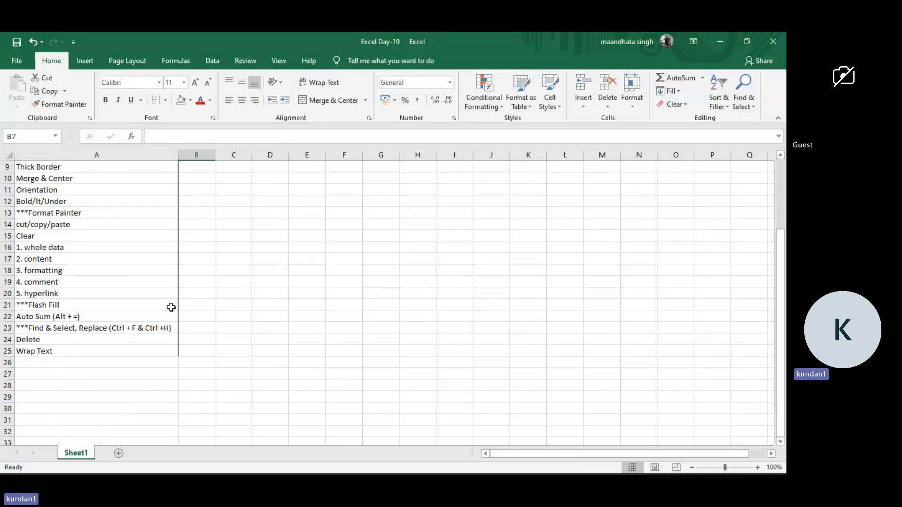
{"action": "scroll", "coordinate": [135, 202], "scroll_direction": "up", "scroll_amount": 2}
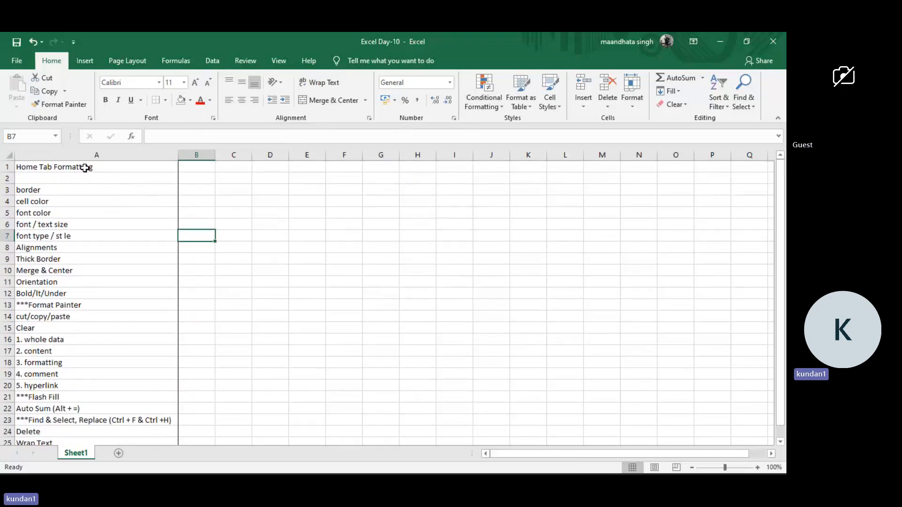
Apply all borders to the topic list from border to Wrap Text (A3:A25).
{"action": "left_click", "coordinate": [85, 168]}
{"action": "key", "text": "Down"}
{"action": "key", "text": "Down"}
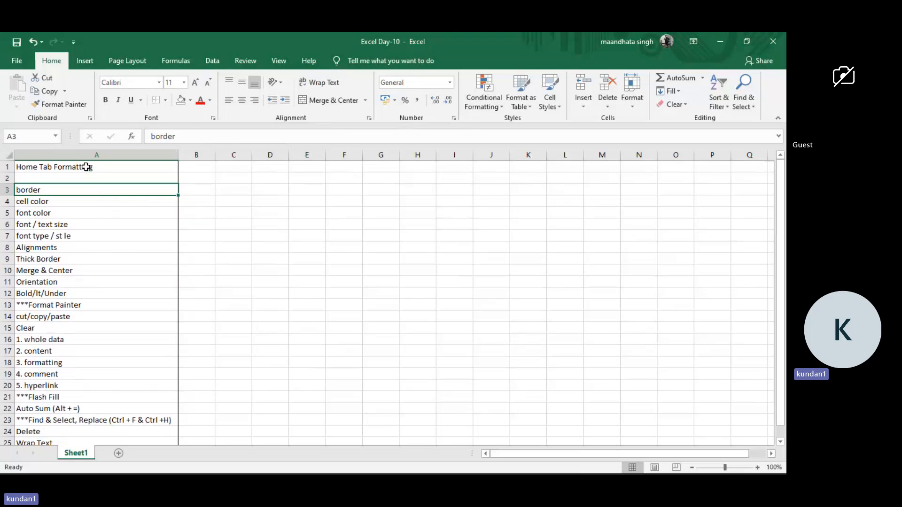
{"action": "key", "text": "ctrl+shift+Down"}
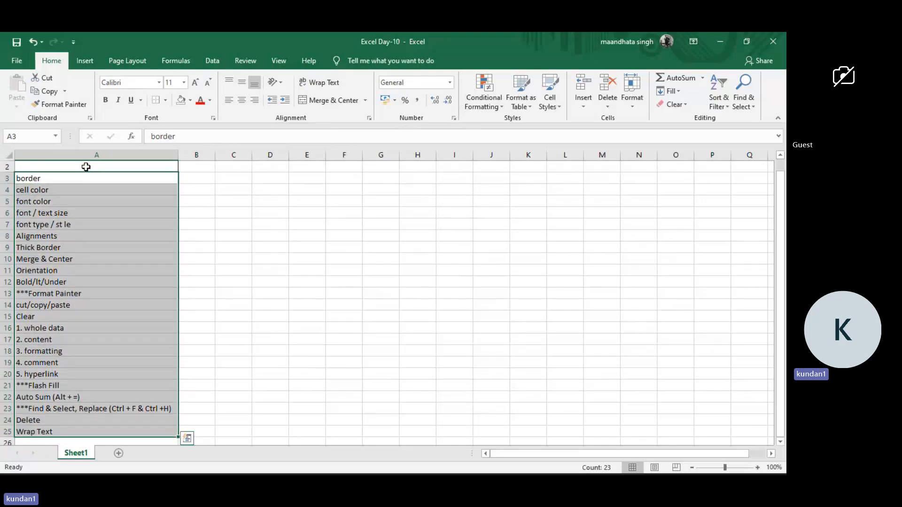
{"action": "left_click", "coordinate": [166, 100]}
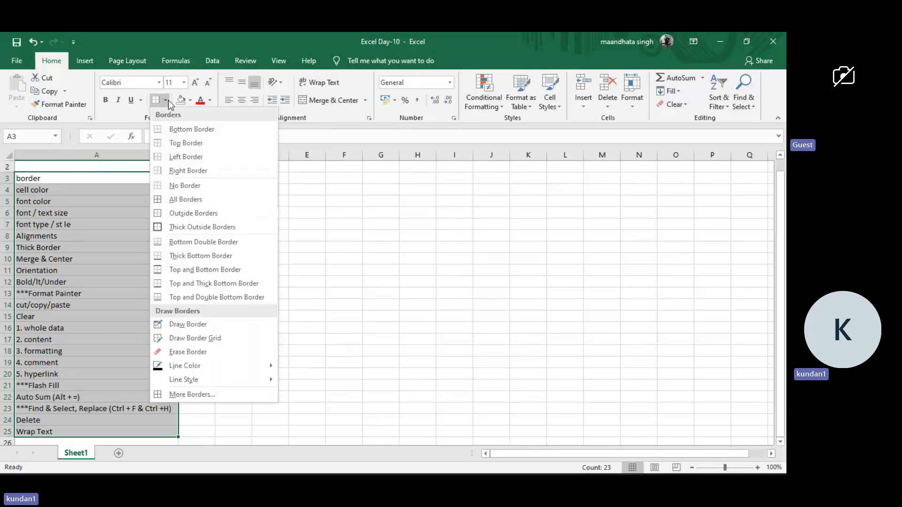
{"action": "left_click", "coordinate": [190, 198]}
{"action": "left_click", "coordinate": [126, 209]}
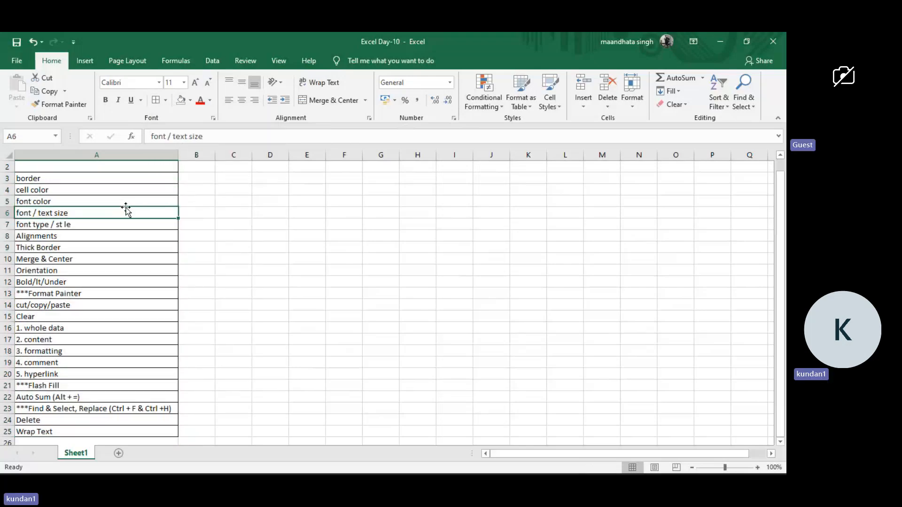
{"action": "scroll", "coordinate": [126, 209], "scroll_direction": "up", "scroll_amount": 1}
{"action": "scroll", "coordinate": [109, 275], "scroll_direction": "down", "scroll_amount": 3}
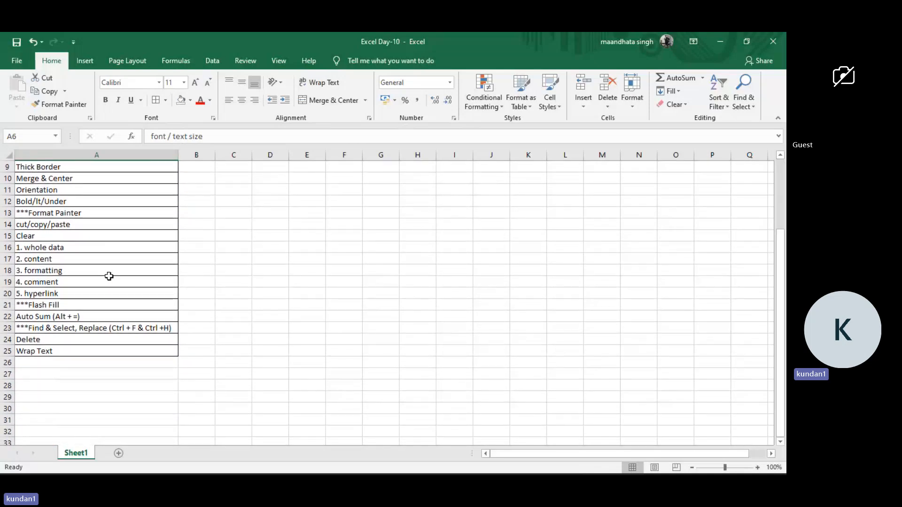
{"action": "scroll", "coordinate": [109, 276], "scroll_direction": "up", "scroll_amount": 3}
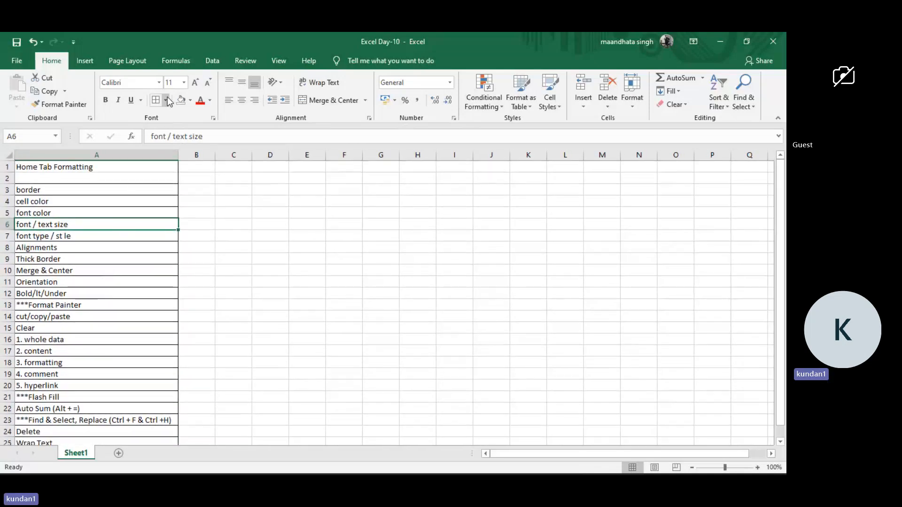
Add thick outside borders around the topic list (A3:A25).
{"action": "left_click", "coordinate": [108, 187]}
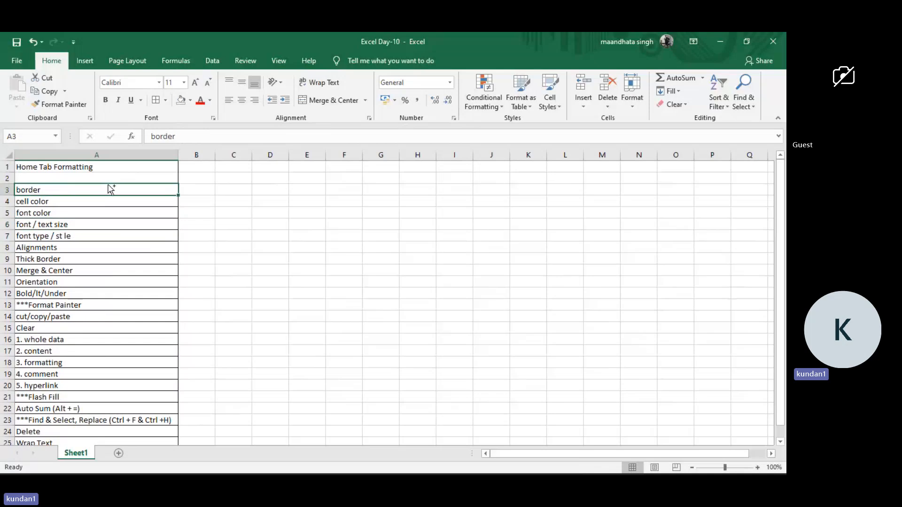
{"action": "key", "text": "ctrl+shift+Down"}
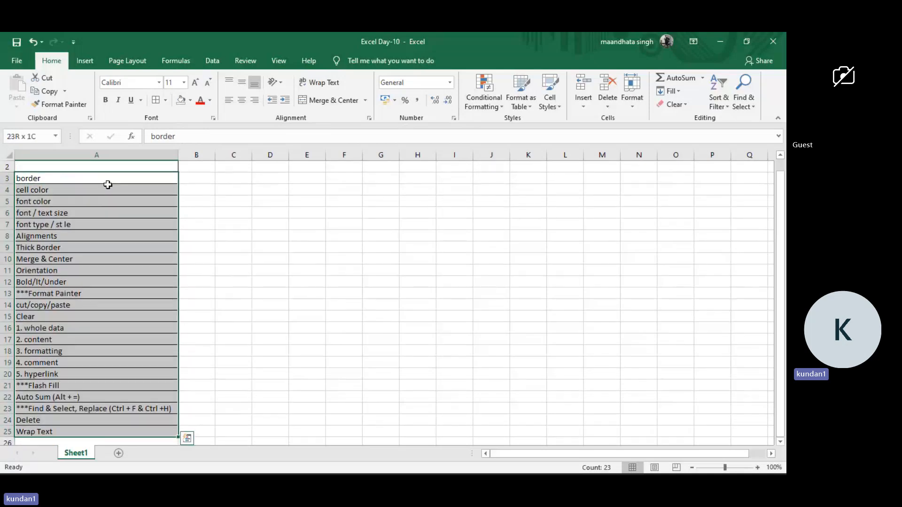
{"action": "left_click", "coordinate": [166, 100]}
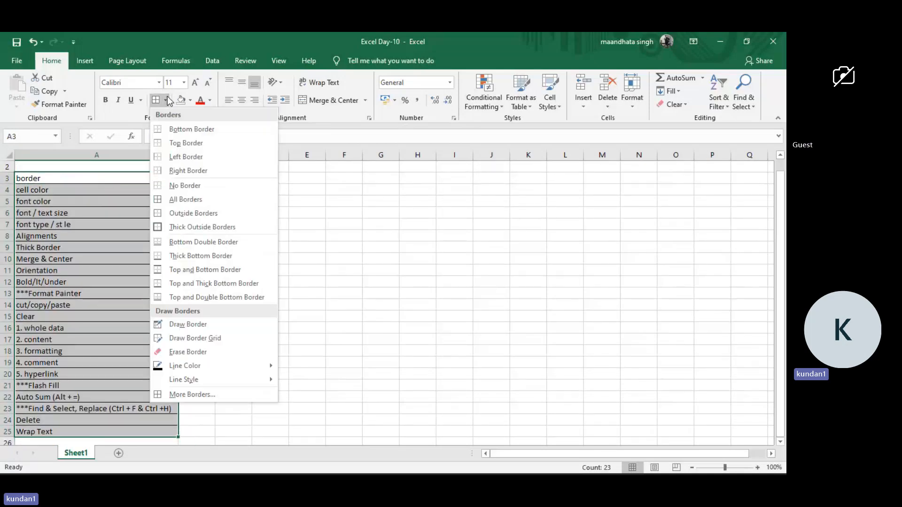
{"action": "left_click", "coordinate": [182, 229]}
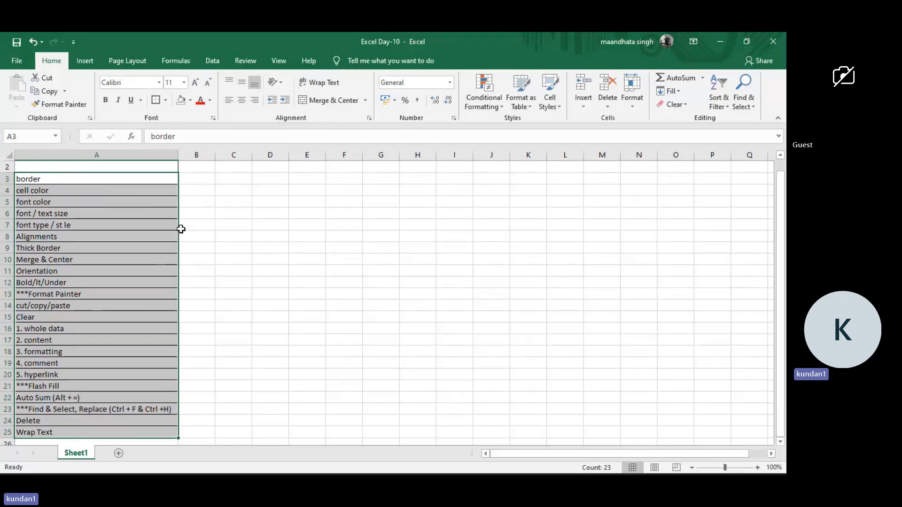
{"action": "left_click", "coordinate": [206, 234]}
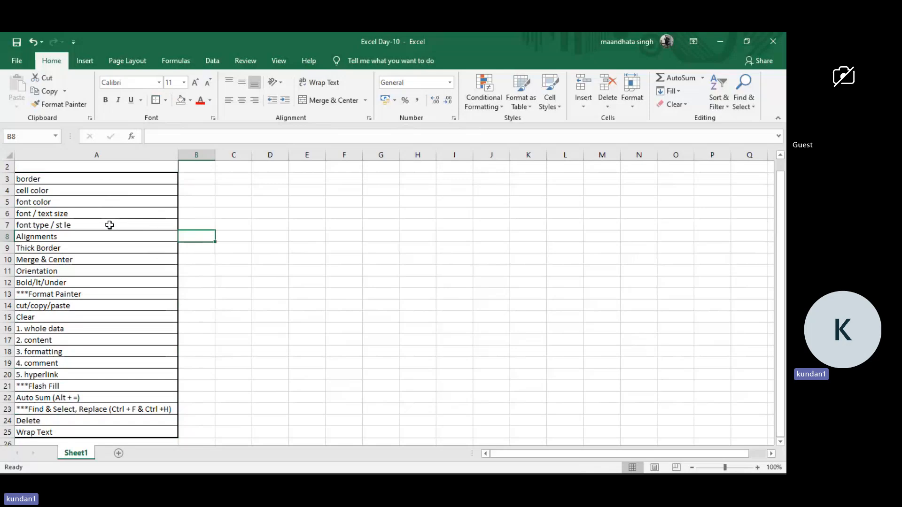
Erase the border line above the first topic (A3) with Erase Border, and undo the erasure.
{"action": "left_click", "coordinate": [138, 184]}
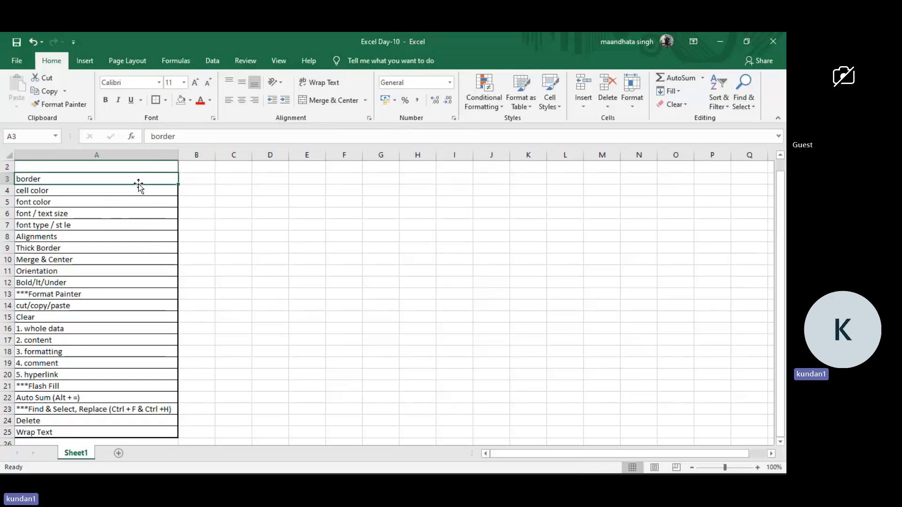
{"action": "key", "text": "ctrl+shift+Down"}
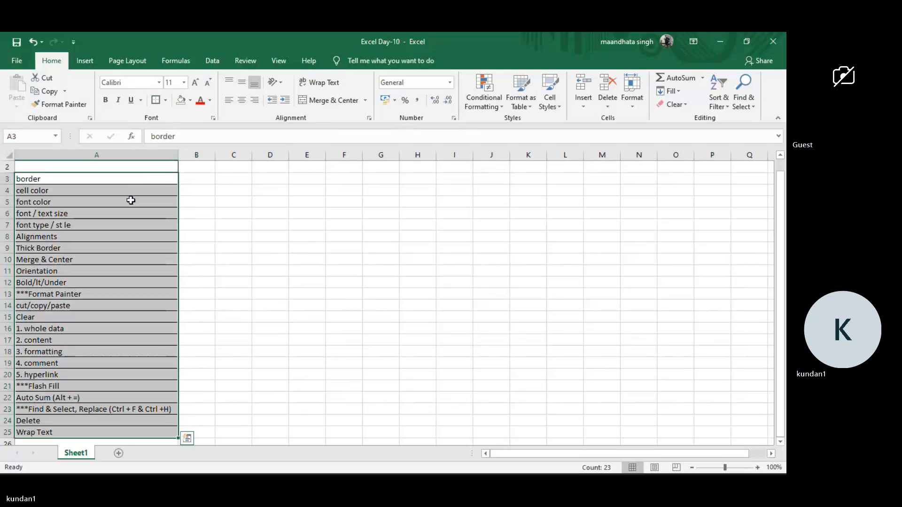
{"action": "scroll", "coordinate": [129, 199], "scroll_direction": "up", "scroll_amount": 1}
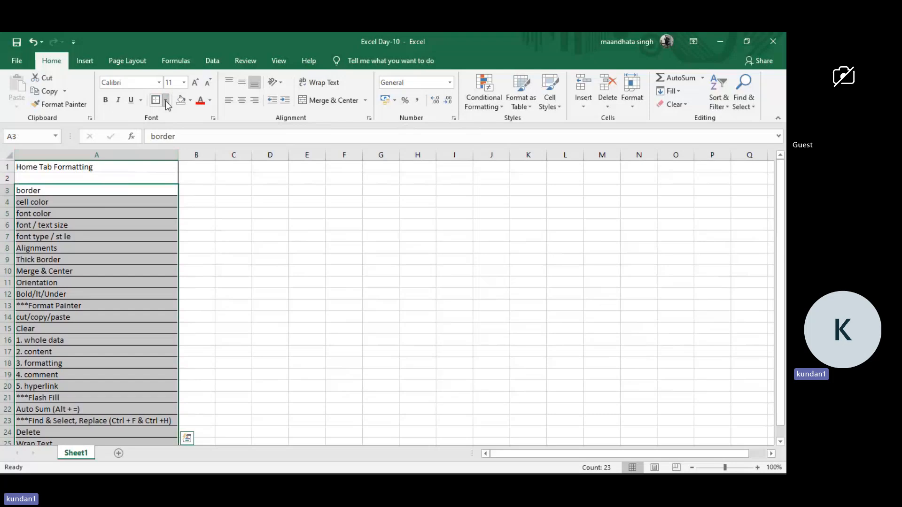
{"action": "left_click", "coordinate": [166, 101]}
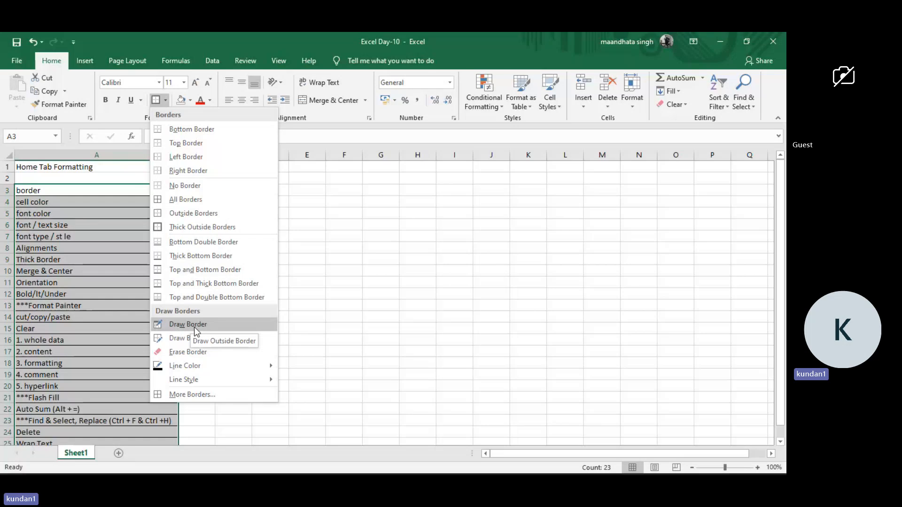
{"action": "left_click", "coordinate": [195, 352]}
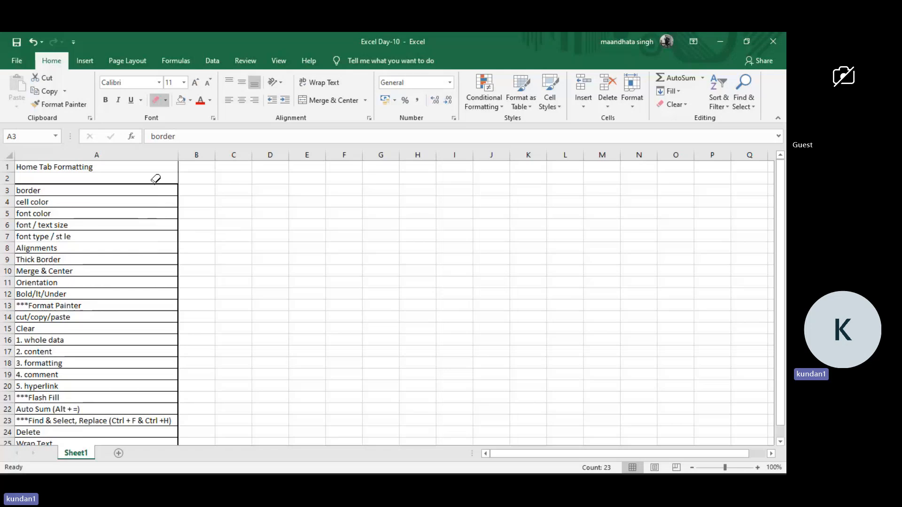
{"action": "left_click", "coordinate": [156, 180]}
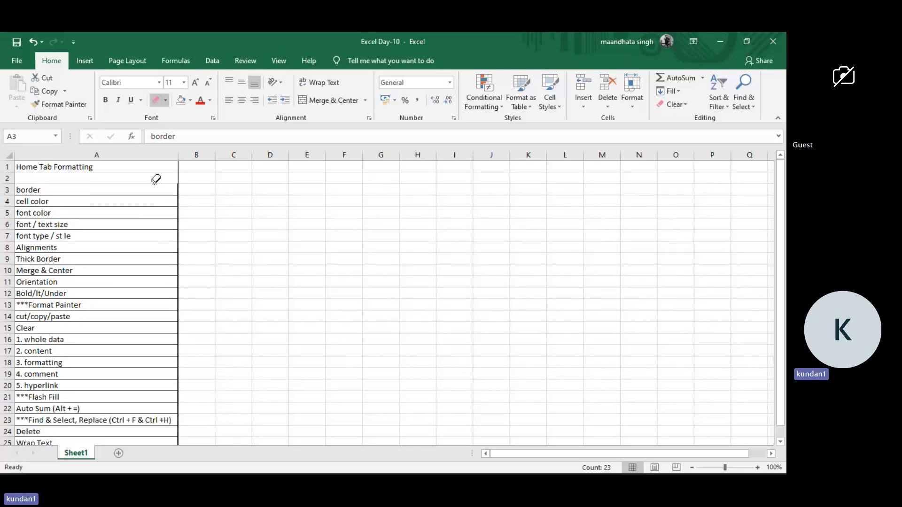
{"action": "key", "text": "ctrl+z"}
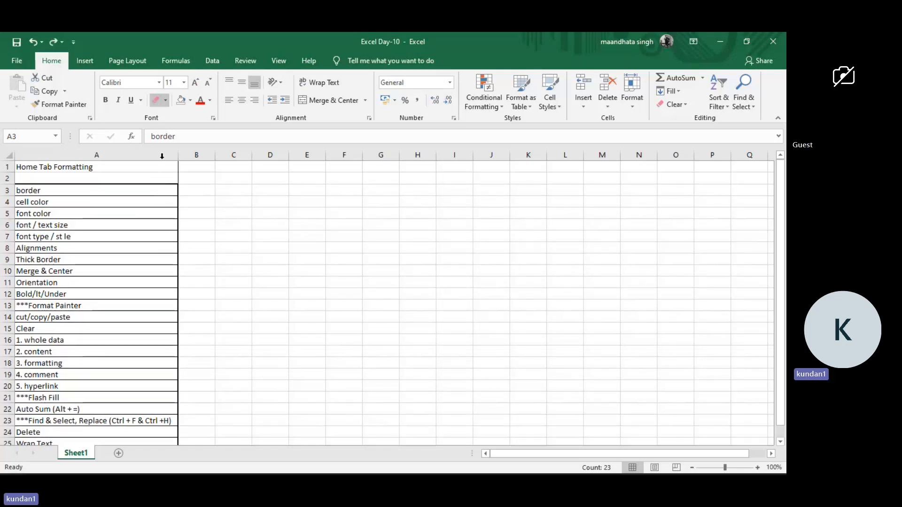
Try to give the topic list (A3:A25) a double-line border style in the Format Cells border settings.
{"action": "left_click", "coordinate": [166, 100]}
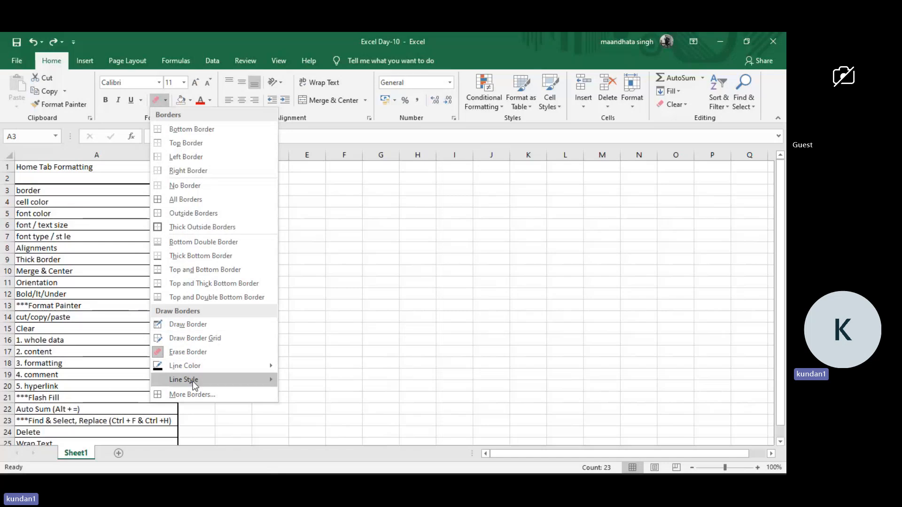
{"action": "left_click", "coordinate": [192, 395]}
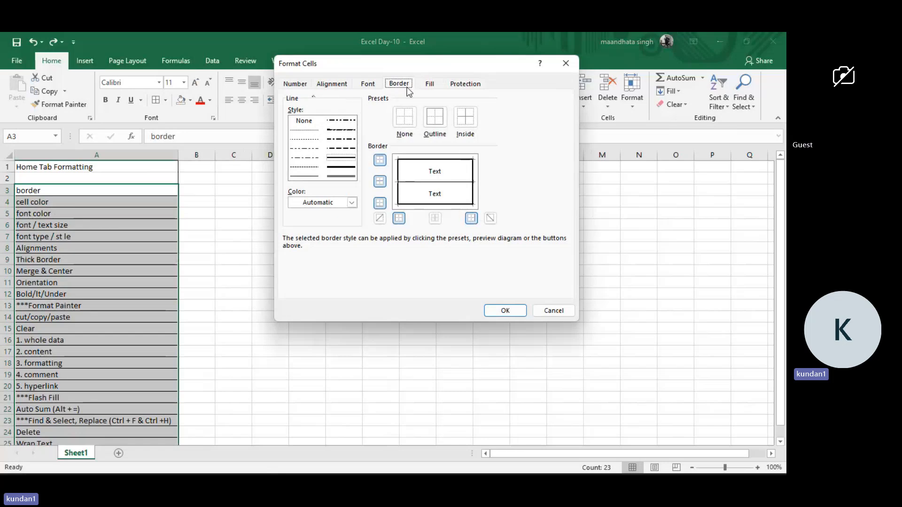
{"action": "left_click", "coordinate": [304, 132]}
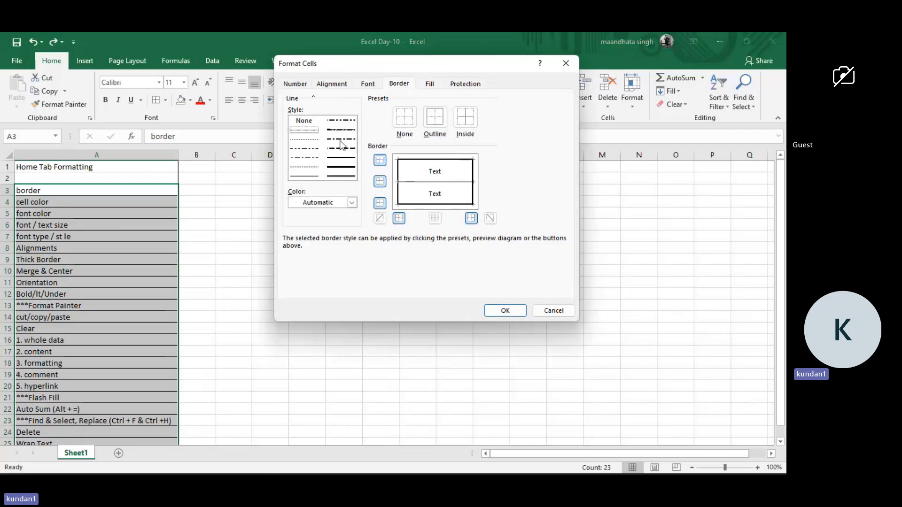
{"action": "left_click", "coordinate": [341, 177]}
{"action": "left_click", "coordinate": [501, 309]}
{"action": "left_click", "coordinate": [256, 281]}
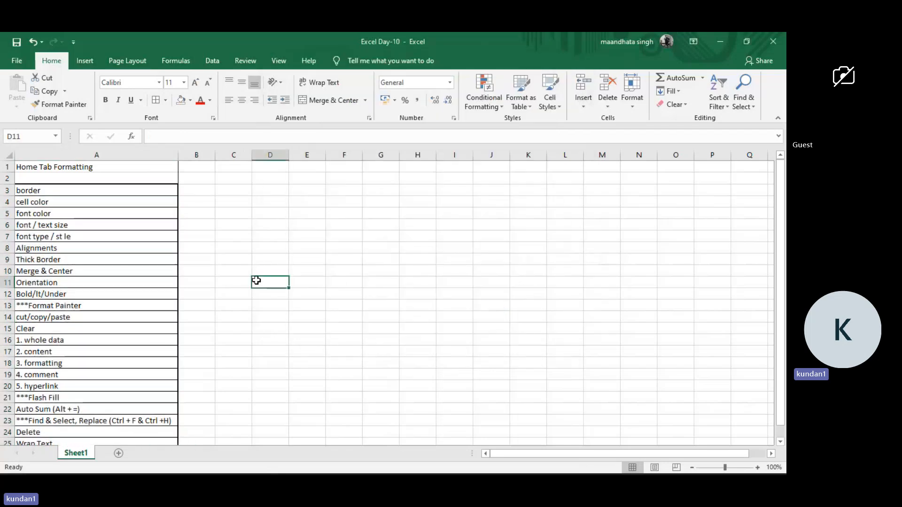
Select the topic list (A3:A25), choose yellow as the border line color, and draw a border line below D11.
{"action": "scroll", "coordinate": [141, 253], "scroll_direction": "up", "scroll_amount": 5}
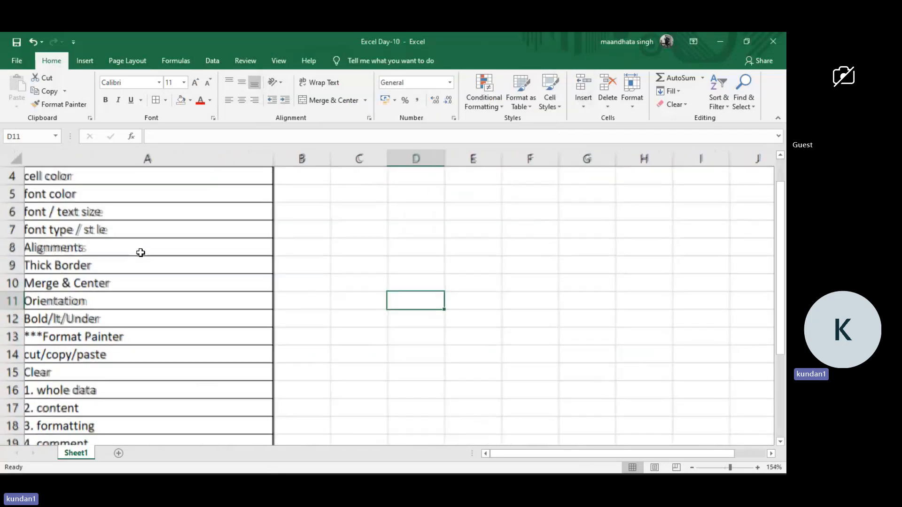
{"action": "scroll", "coordinate": [140, 253], "scroll_direction": "down", "scroll_amount": 6}
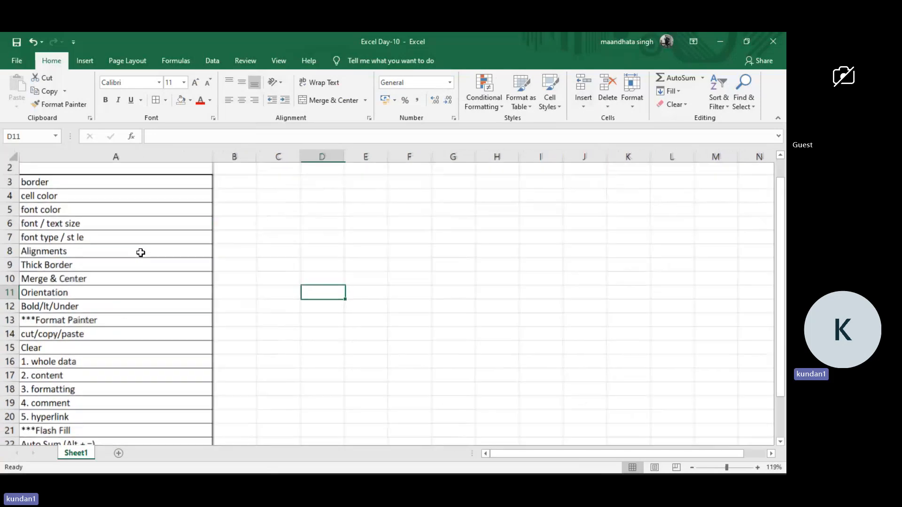
{"action": "left_click", "coordinate": [109, 189]}
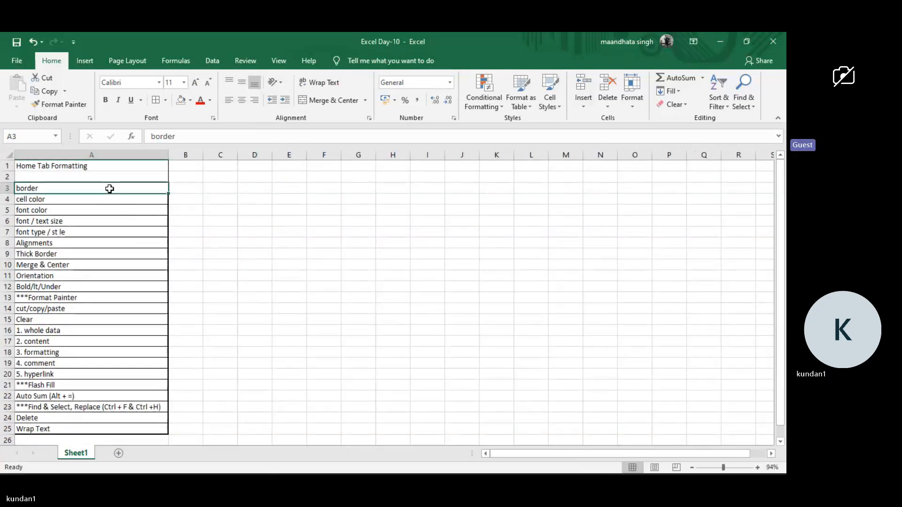
{"action": "key", "text": "ctrl+shift+Down"}
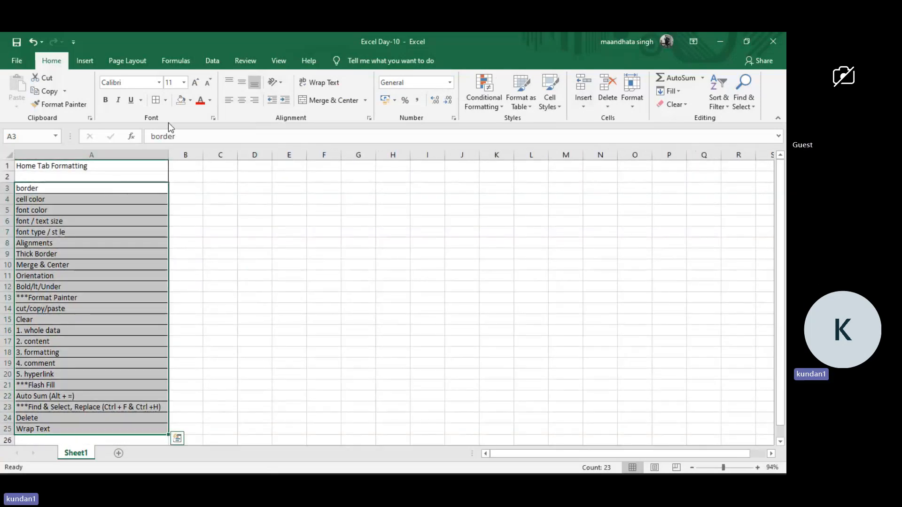
{"action": "left_click", "coordinate": [166, 100]}
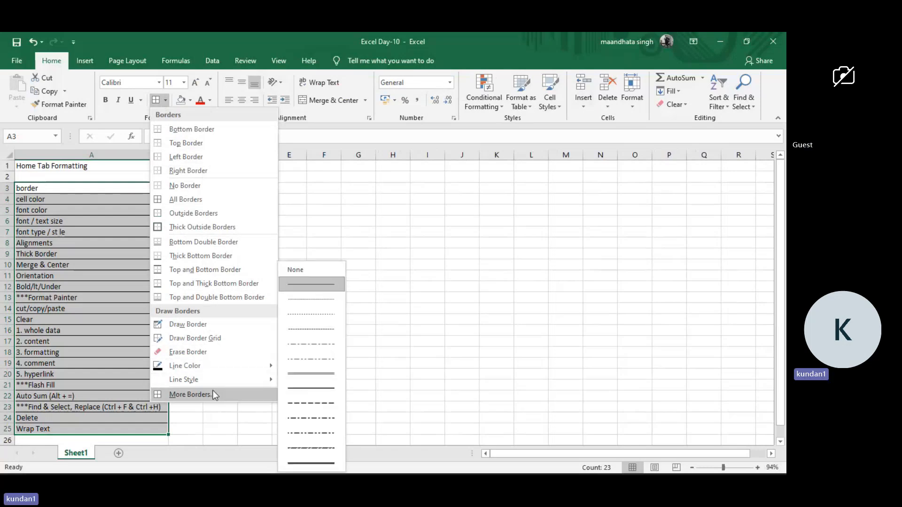
{"action": "mouse_move", "coordinate": [222, 385]}
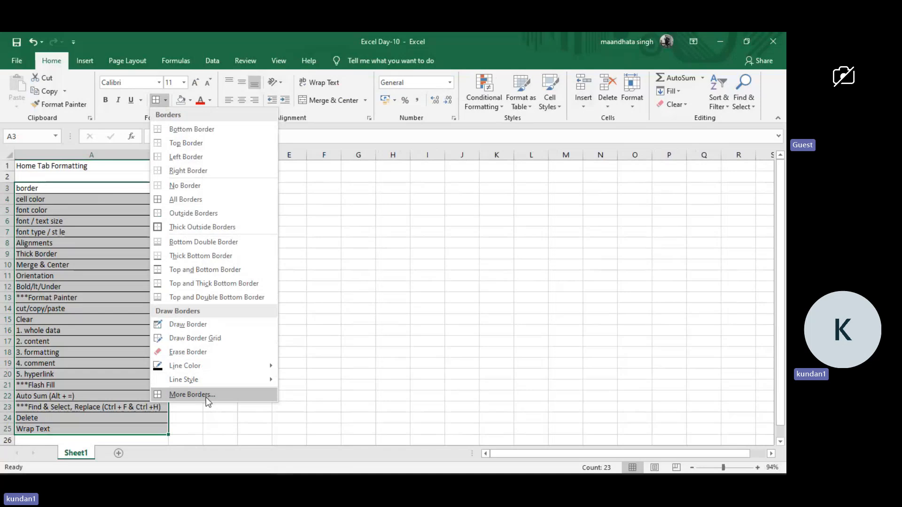
{"action": "mouse_move", "coordinate": [234, 369]}
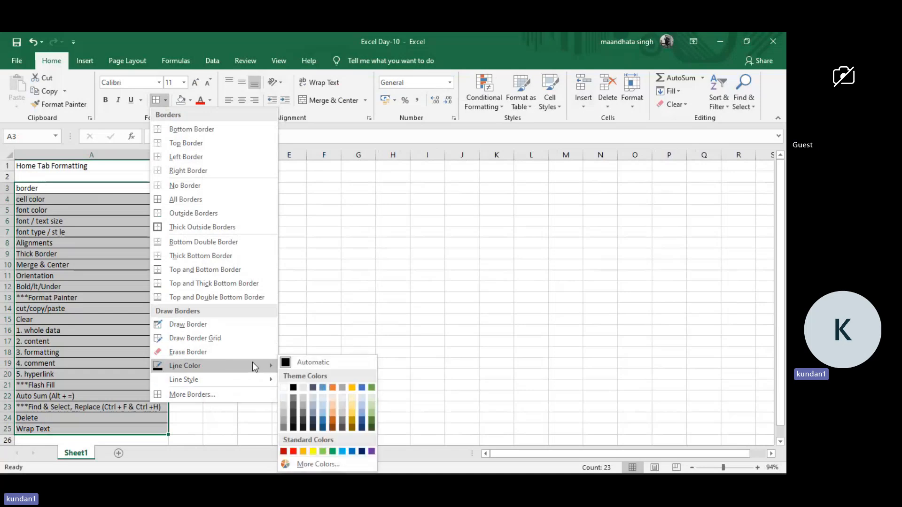
{"action": "left_click", "coordinate": [312, 452]}
{"action": "left_click", "coordinate": [258, 279]}
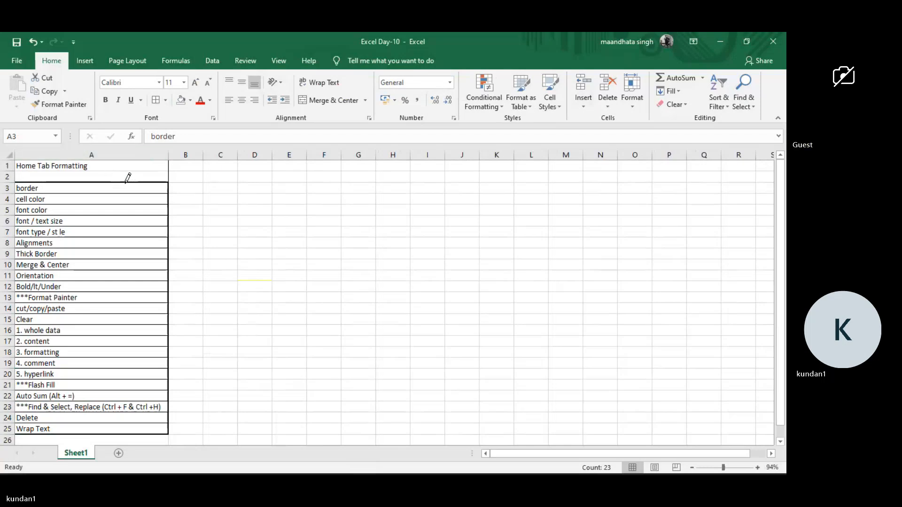
Undo the yellow line drawn below D11 and leave border drawing mode.
{"action": "left_click", "coordinate": [166, 100]}
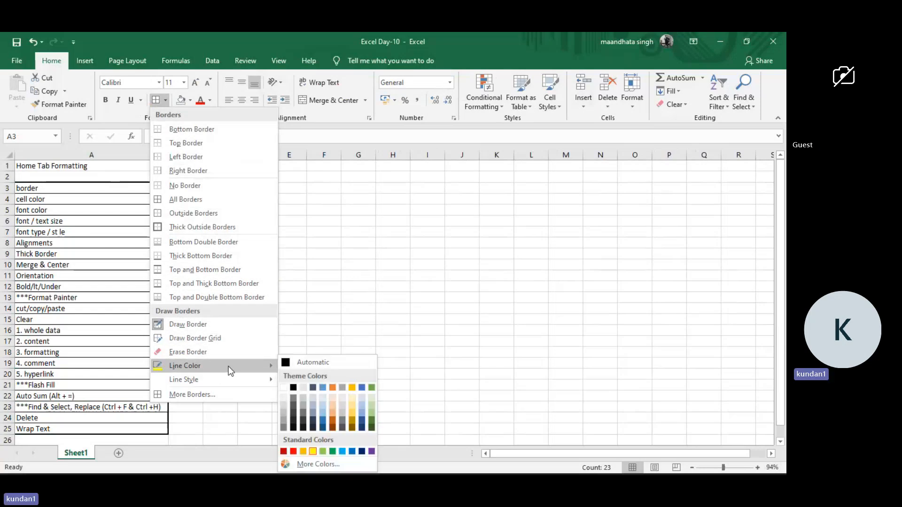
{"action": "left_click", "coordinate": [328, 224]}
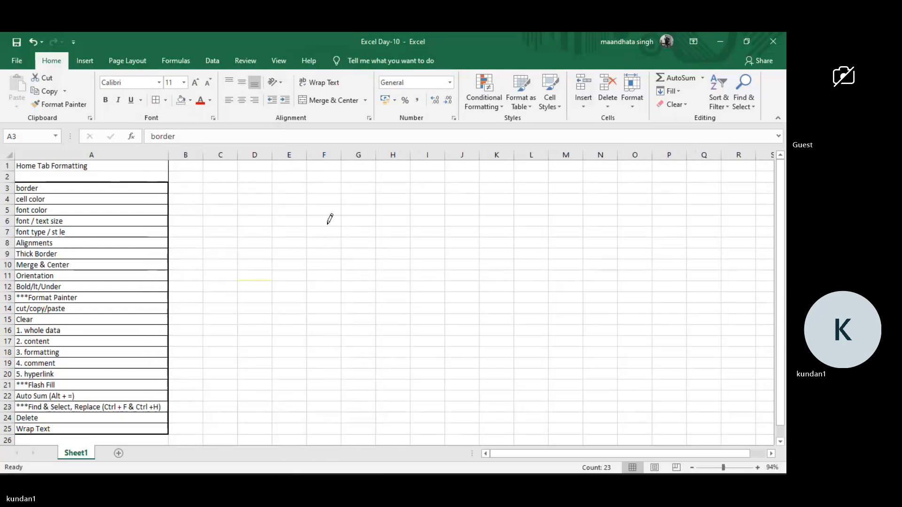
{"action": "scroll", "coordinate": [327, 224], "scroll_direction": "up", "scroll_amount": 4, "text": "ctrl"}
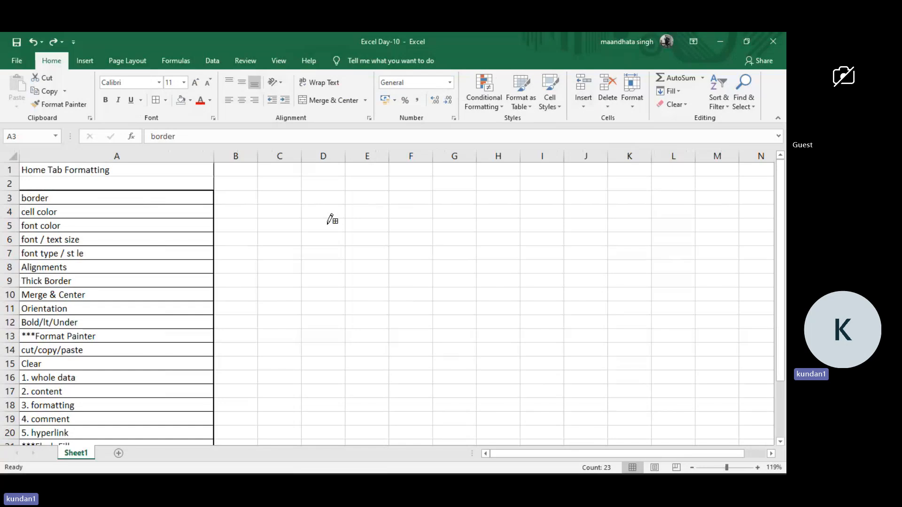
{"action": "scroll", "coordinate": [332, 220], "scroll_direction": "down", "scroll_amount": 4, "text": "ctrl"}
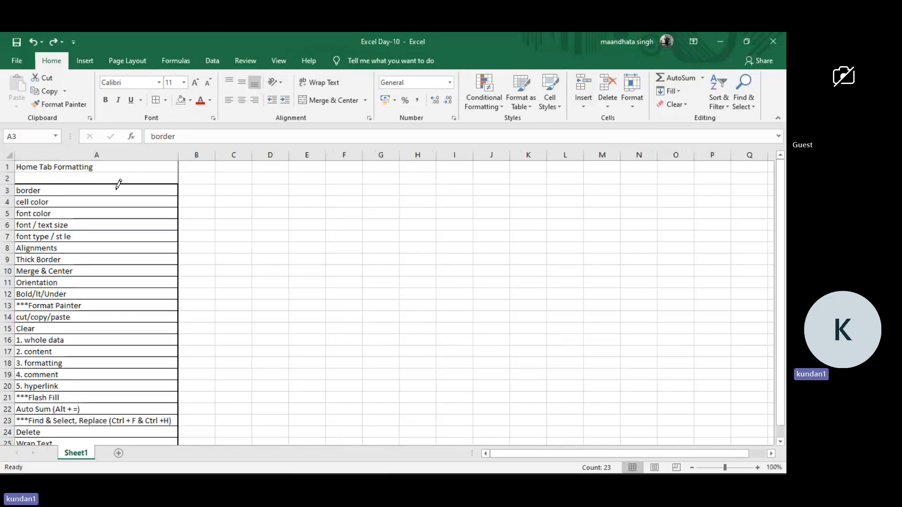
{"action": "key", "text": "Escape"}
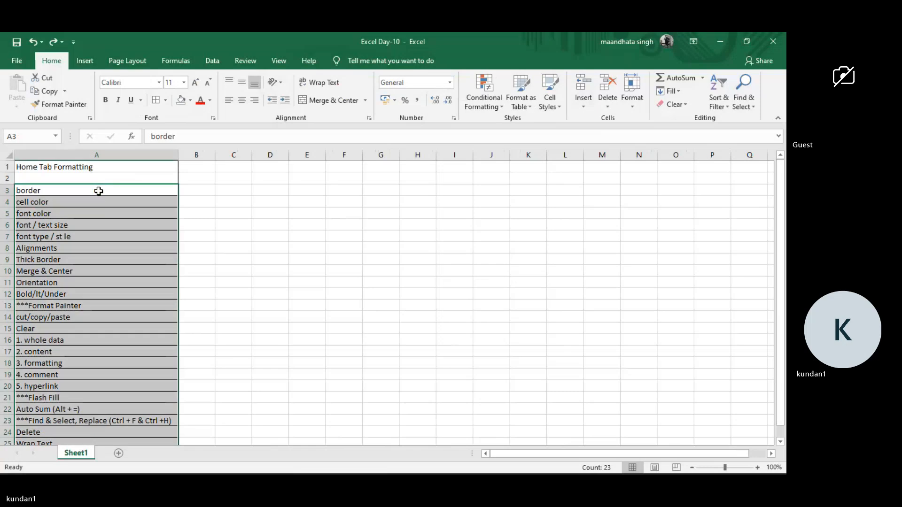
Try to give the topic list (A3:A25) double-line borders by choosing the double Line Style, and leave border drawing mode.
{"action": "left_click", "coordinate": [165, 98]}
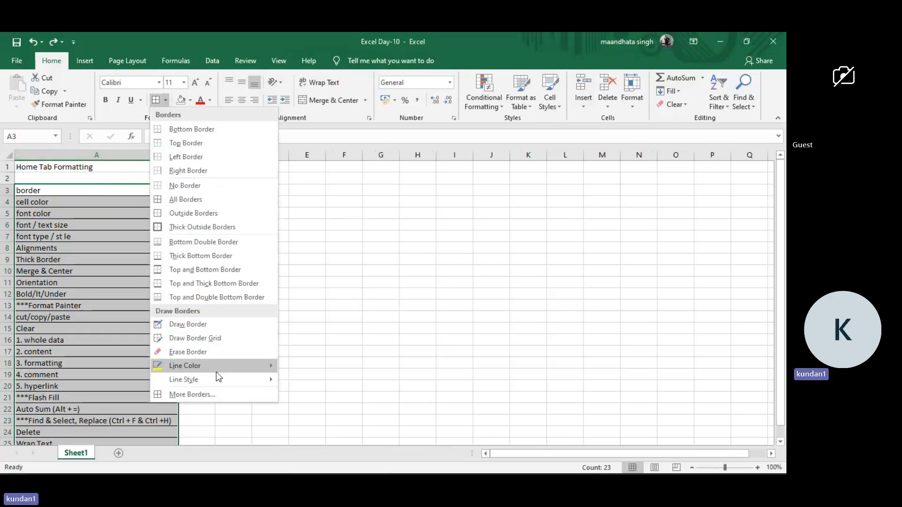
{"action": "mouse_move", "coordinate": [216, 381]}
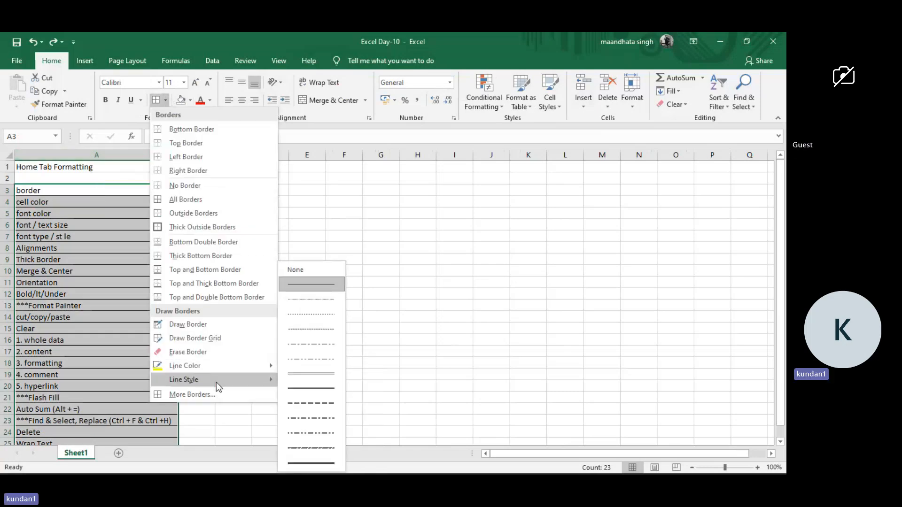
{"action": "left_click", "coordinate": [301, 374]}
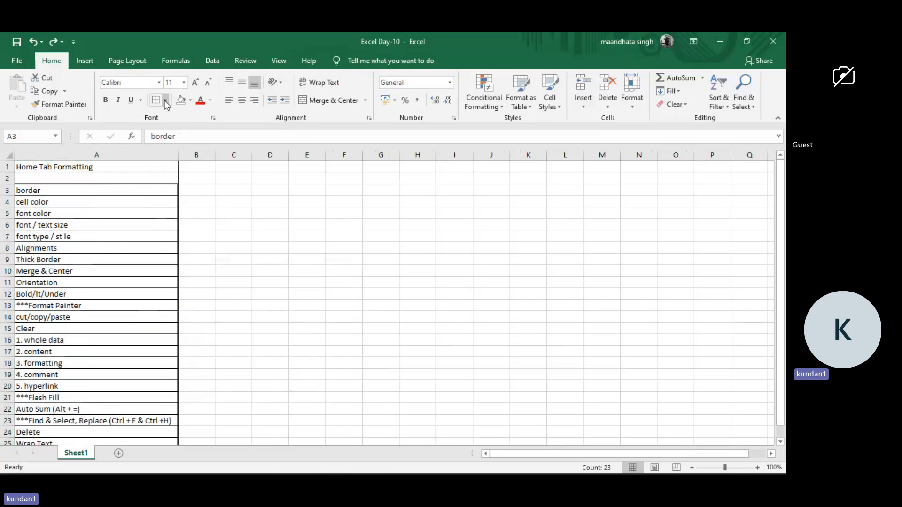
{"action": "key", "text": "Escape"}
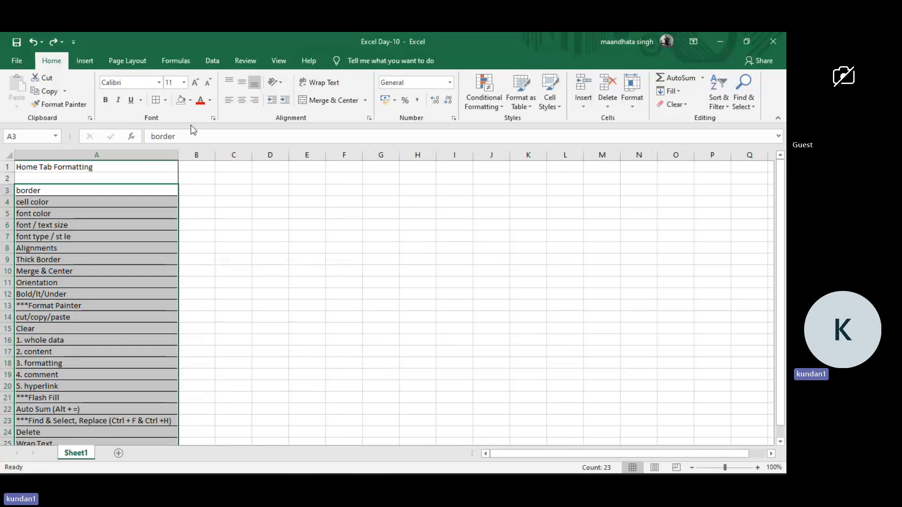
Look through the Number, Alignment, Font and Border settings in Format Cells for the topic list (A3:A25).
{"action": "left_click", "coordinate": [166, 101]}
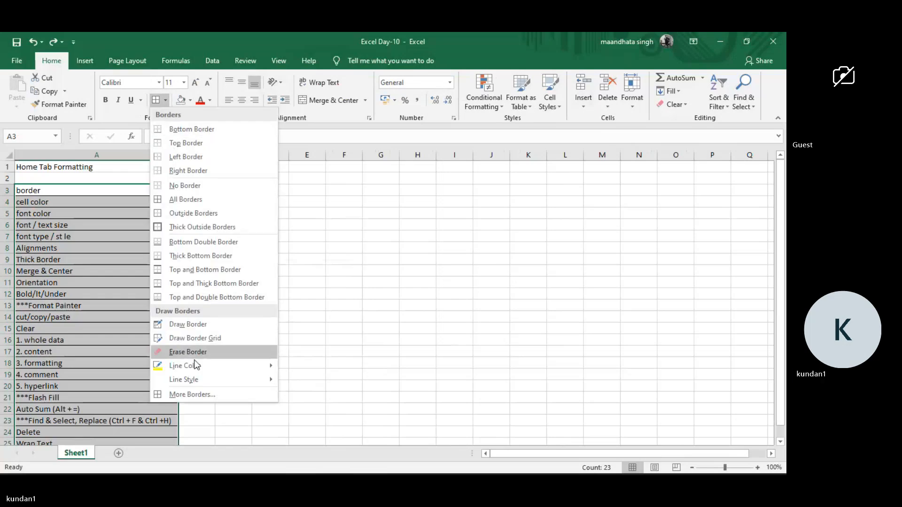
{"action": "left_click", "coordinate": [195, 394]}
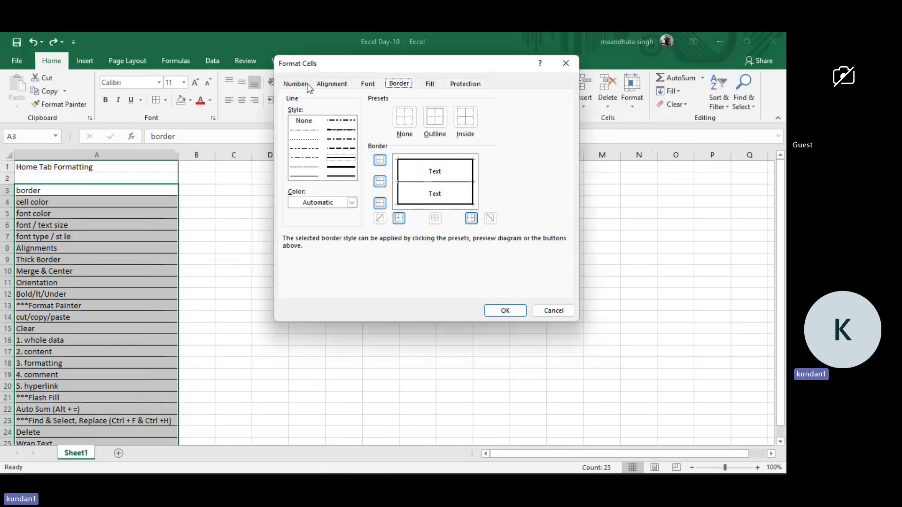
{"action": "left_click", "coordinate": [295, 83]}
{"action": "left_click", "coordinate": [324, 84]}
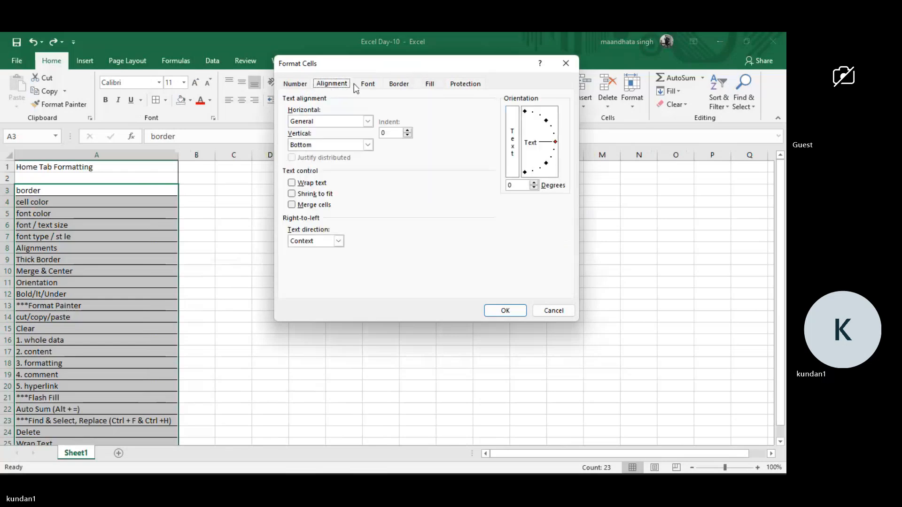
{"action": "left_click", "coordinate": [372, 84]}
{"action": "left_click", "coordinate": [399, 83]}
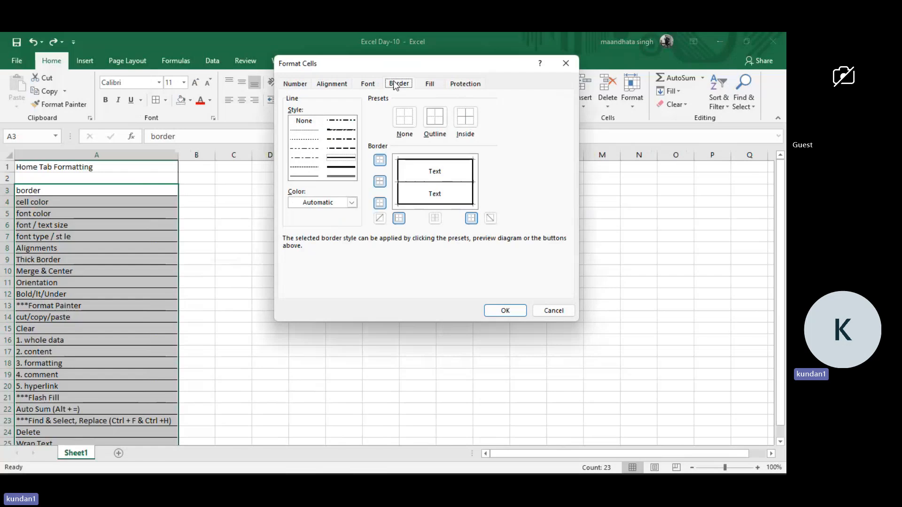
Set a yellow double line on all four outer edges of the topic list (A3:A25) in the border settings.
{"action": "left_click", "coordinate": [341, 177]}
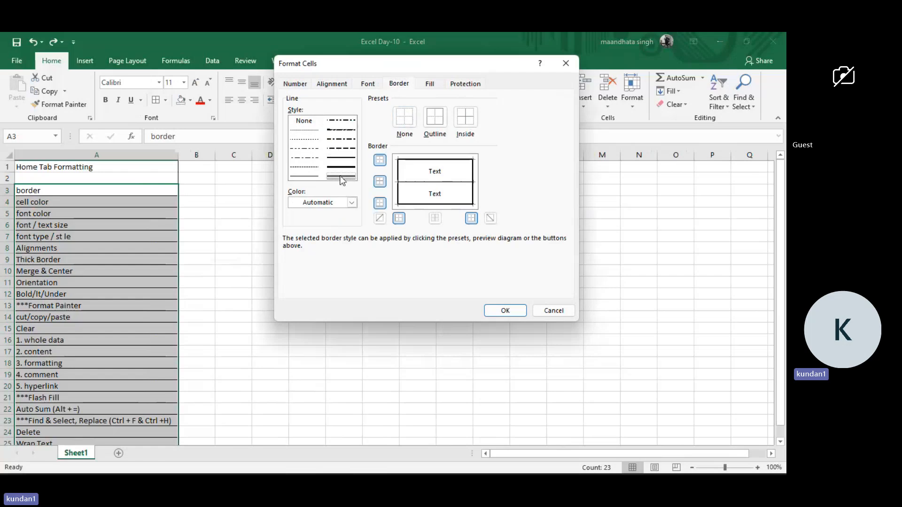
{"action": "left_click", "coordinate": [351, 203]}
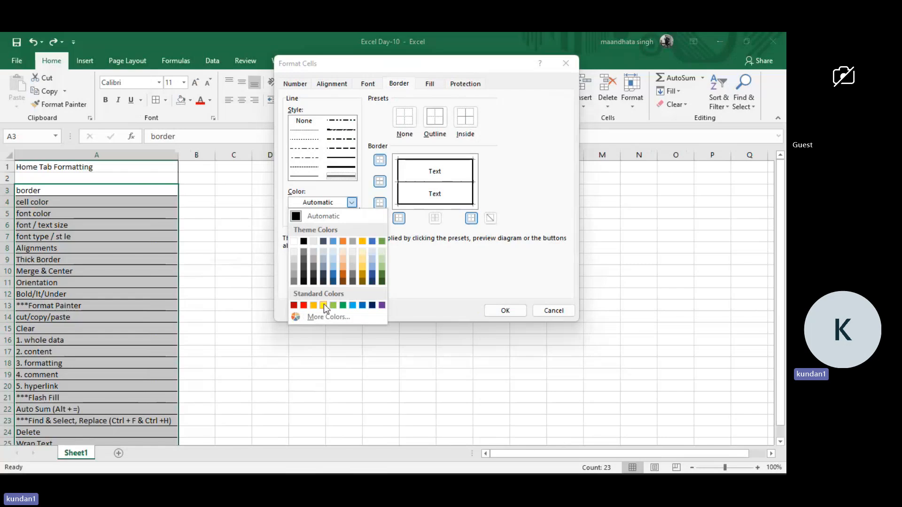
{"action": "left_click", "coordinate": [322, 305]}
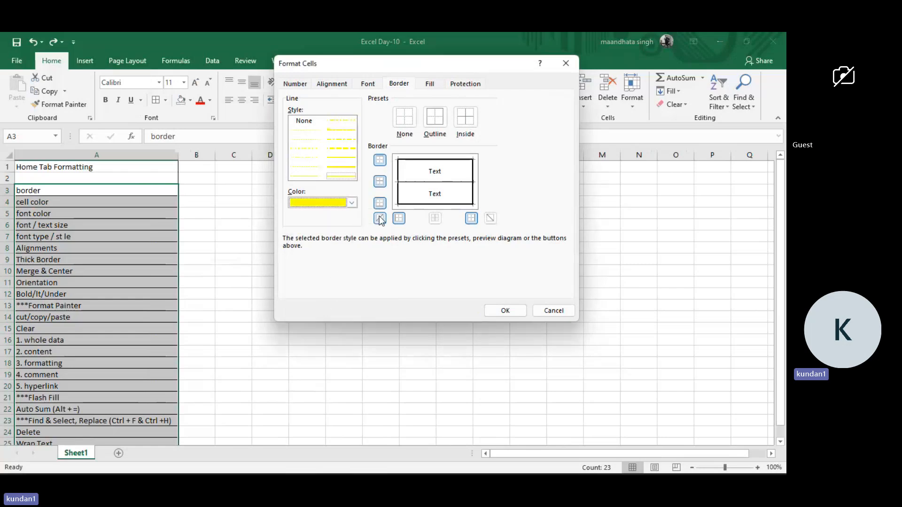
{"action": "left_click", "coordinate": [448, 174]}
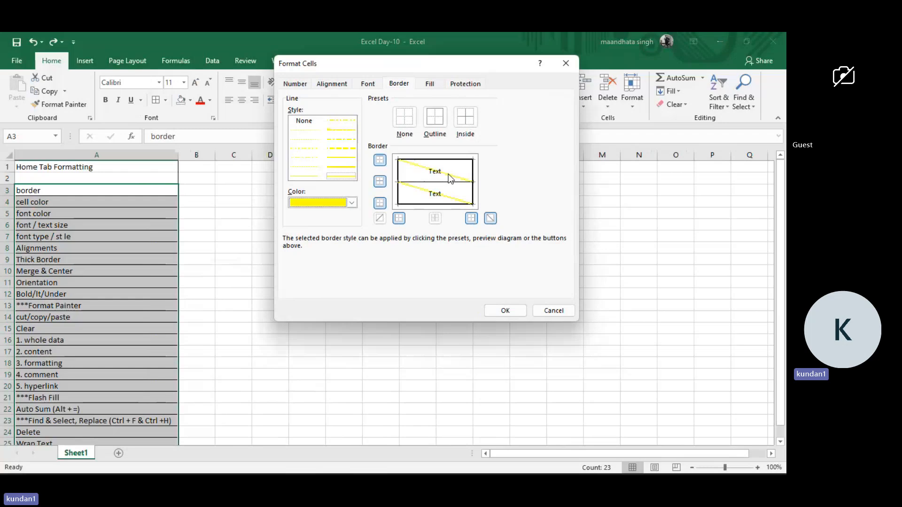
{"action": "left_click", "coordinate": [423, 190]}
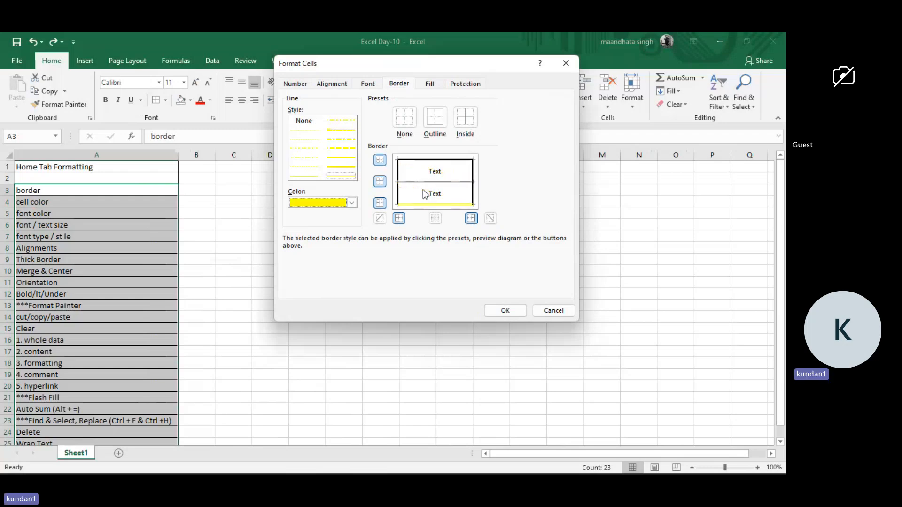
{"action": "left_click", "coordinate": [461, 161]}
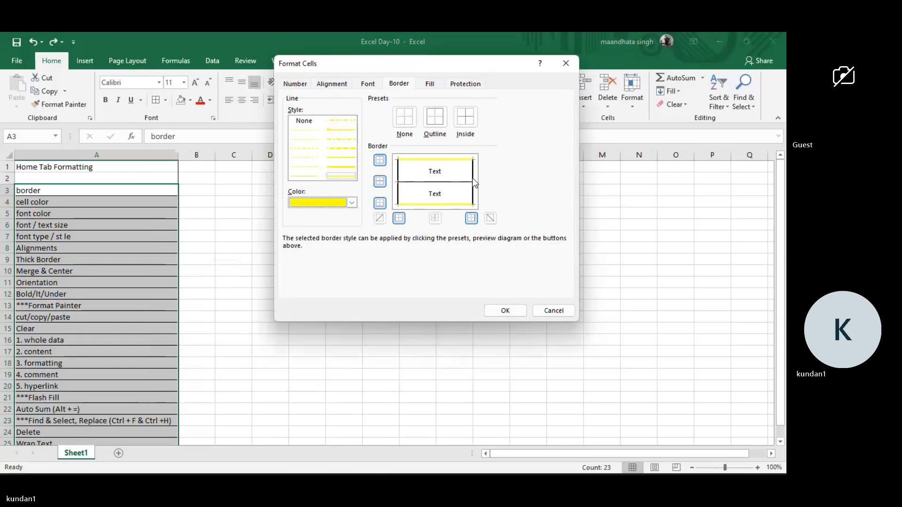
{"action": "left_click", "coordinate": [398, 183]}
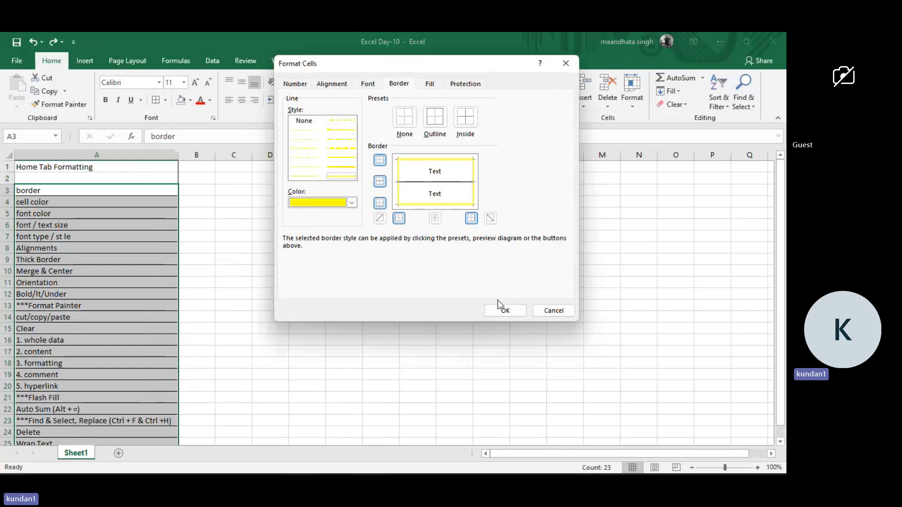
Set red double lines between the topics in A3:A25, apply the border settings, and check the list.
{"action": "left_click", "coordinate": [353, 203]}
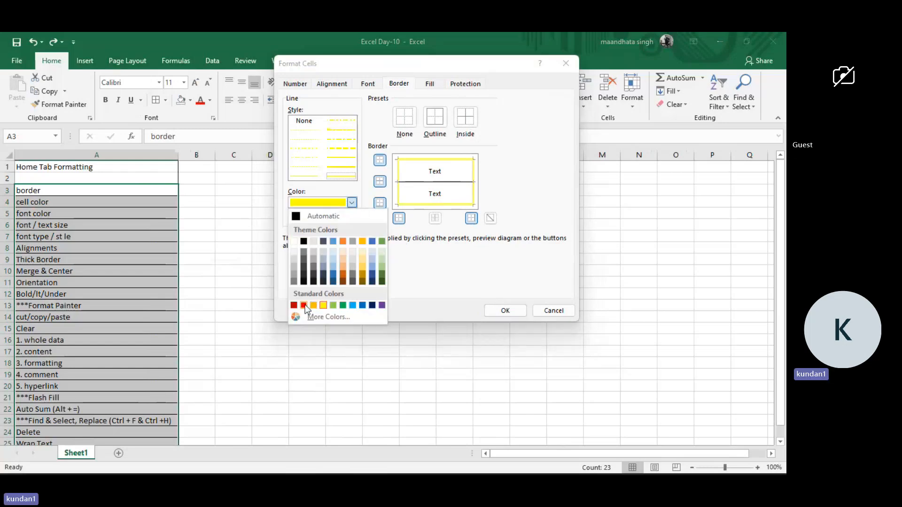
{"action": "left_click", "coordinate": [304, 305]}
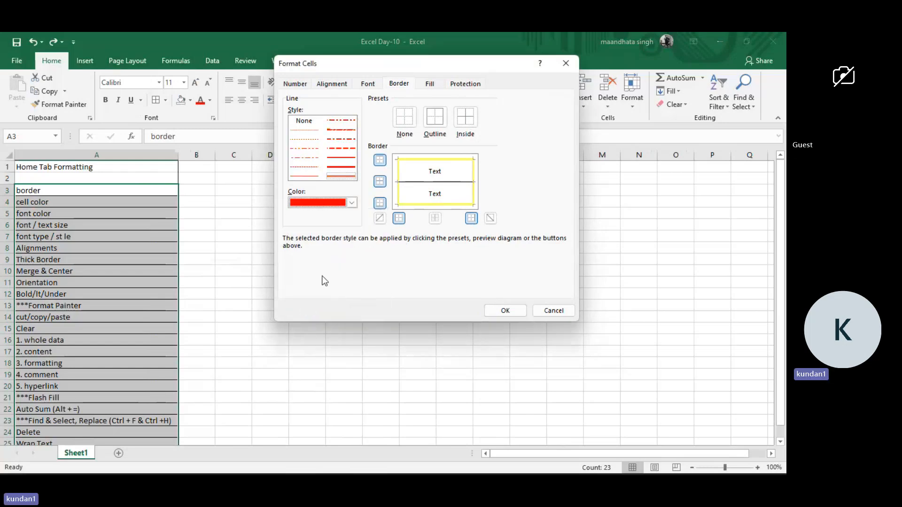
{"action": "left_click", "coordinate": [424, 183]}
{"action": "left_click", "coordinate": [509, 312]}
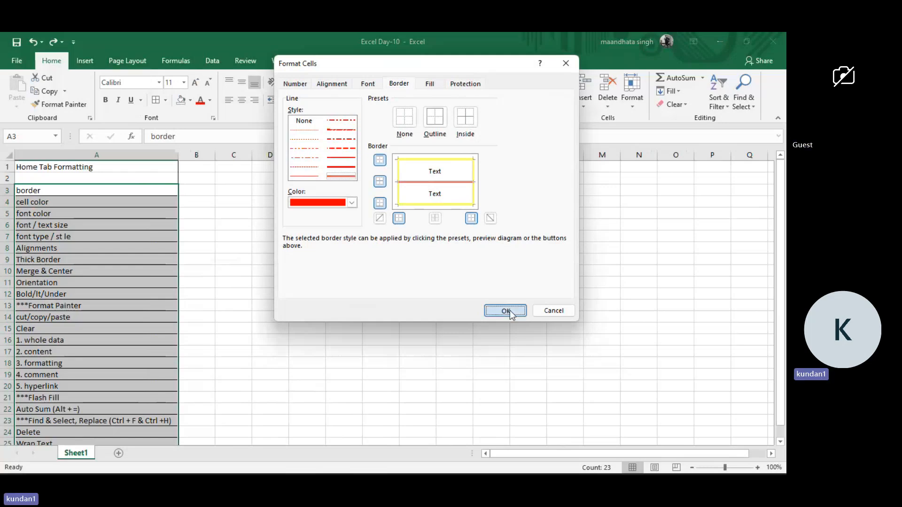
{"action": "left_click", "coordinate": [235, 308]}
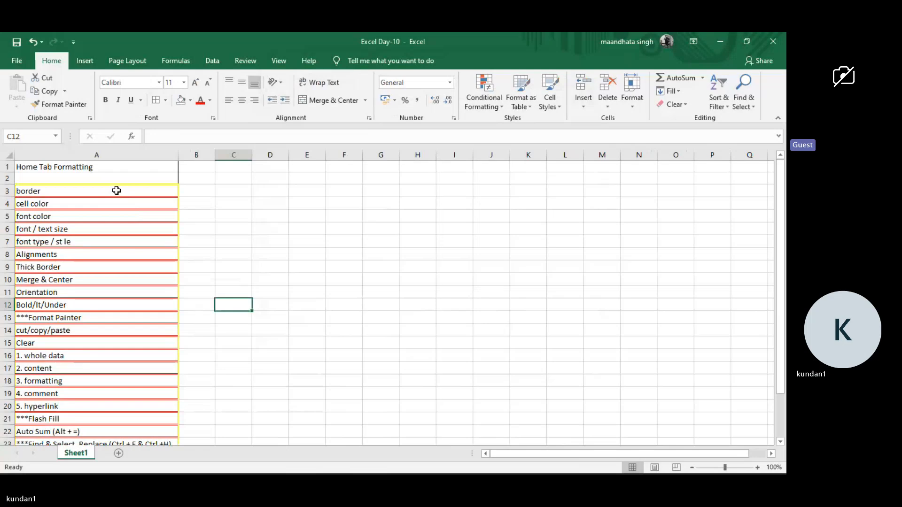
{"action": "scroll", "coordinate": [116, 190], "scroll_direction": "down", "scroll_amount": 2}
{"action": "scroll", "coordinate": [117, 190], "scroll_direction": "up", "scroll_amount": 2}
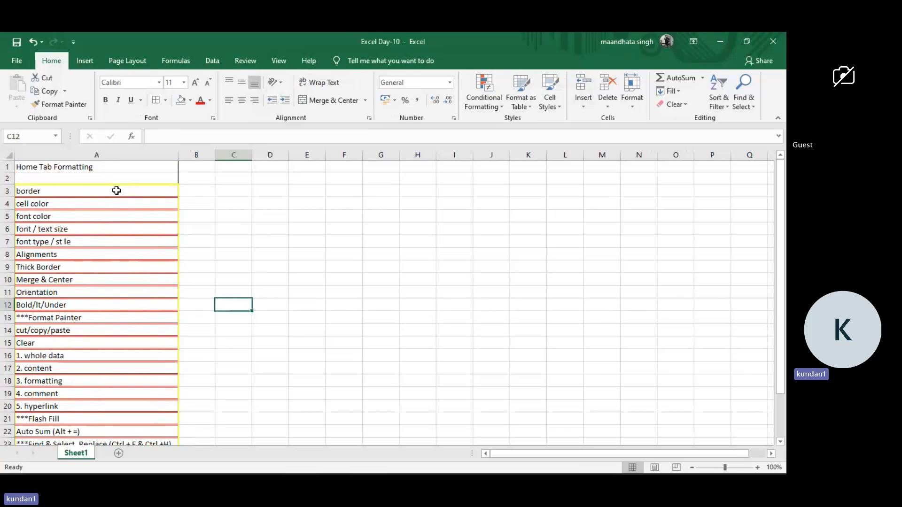
Undo the yellow and red double-line borders on the topic list (A3:A25).
{"action": "left_click", "coordinate": [117, 191]}
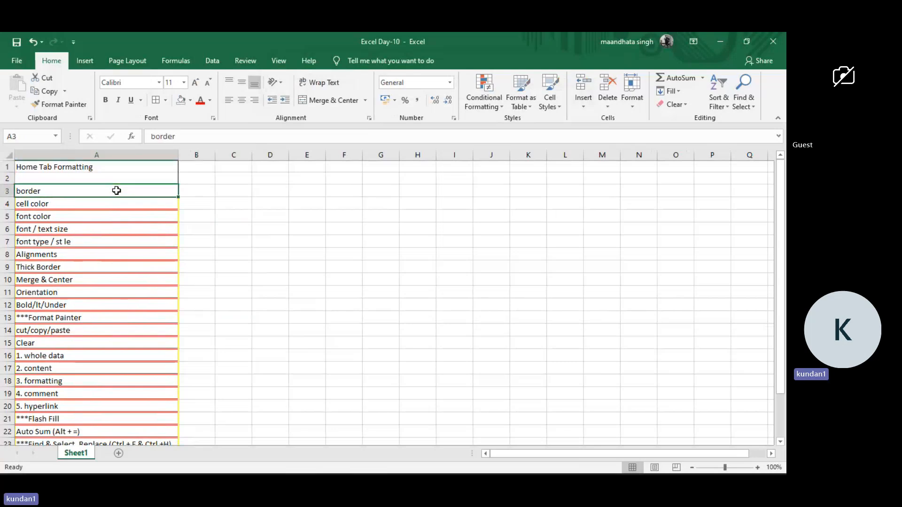
{"action": "key", "text": "ctrl+z"}
{"action": "key", "text": "ctrl+q"}
{"action": "left_click", "coordinate": [117, 190]}
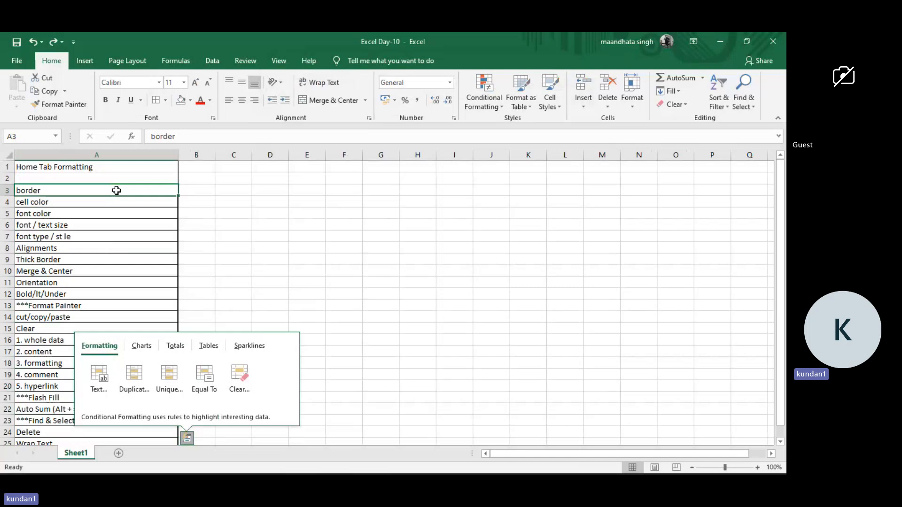
Fill the border topic cell (A3) with the standard yellow color.
{"action": "left_click", "coordinate": [208, 224]}
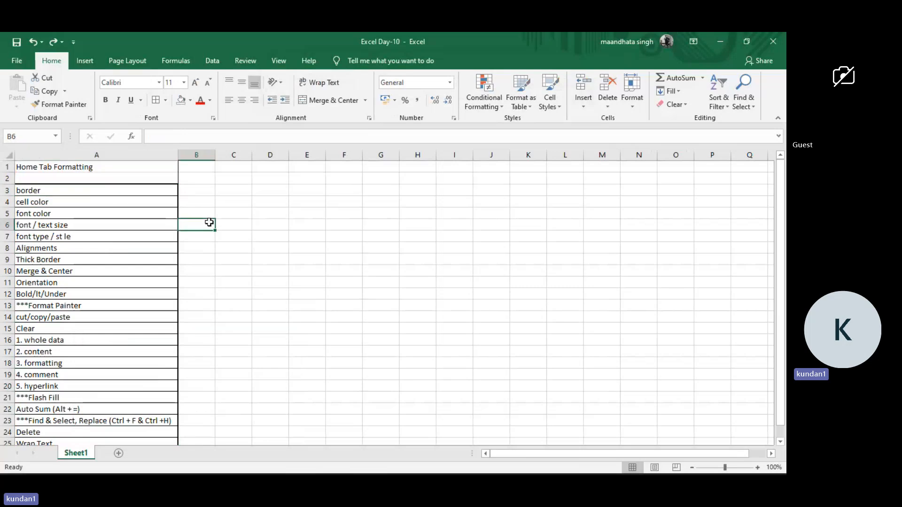
{"action": "left_click", "coordinate": [139, 191]}
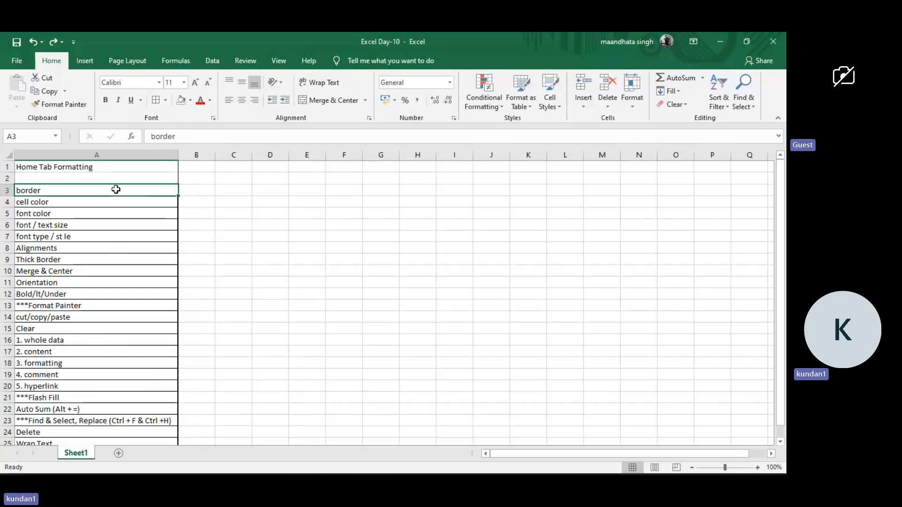
{"action": "left_click", "coordinate": [107, 212]}
{"action": "left_click", "coordinate": [122, 190]}
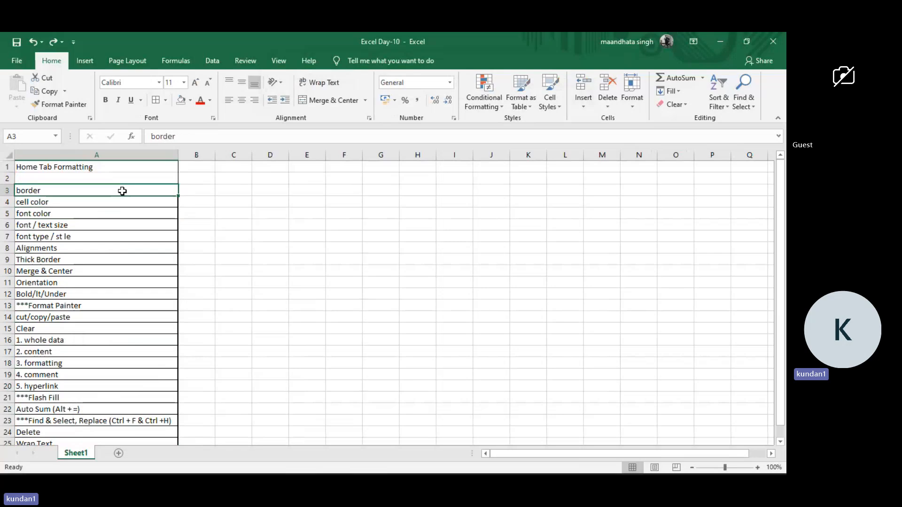
{"action": "left_click", "coordinate": [190, 100]}
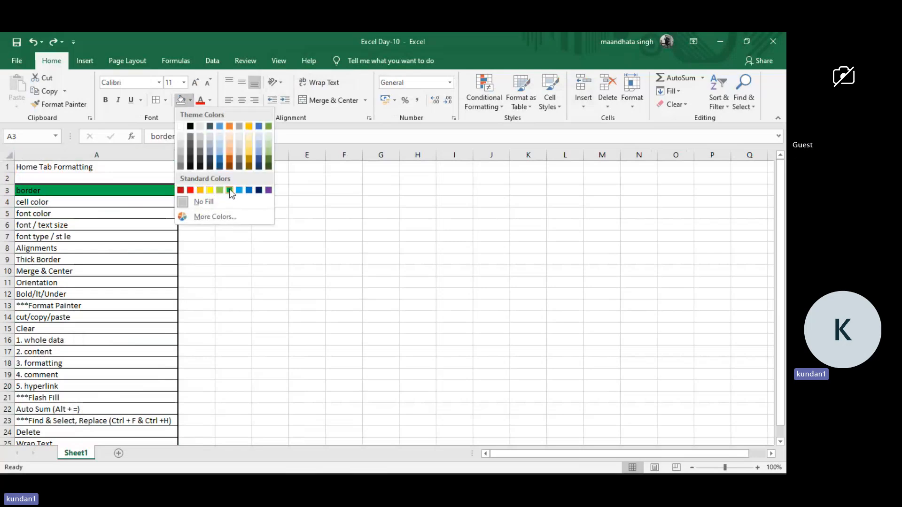
{"action": "left_click", "coordinate": [141, 226]}
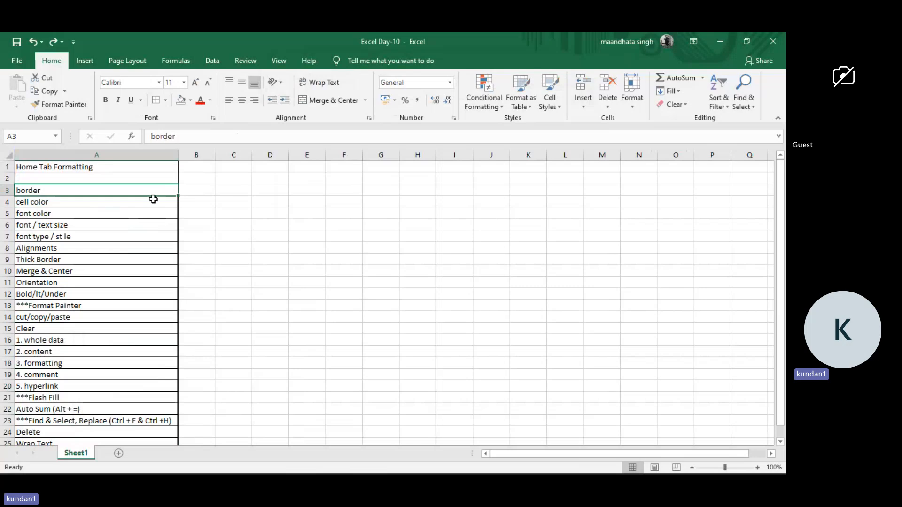
{"action": "left_click", "coordinate": [189, 99]}
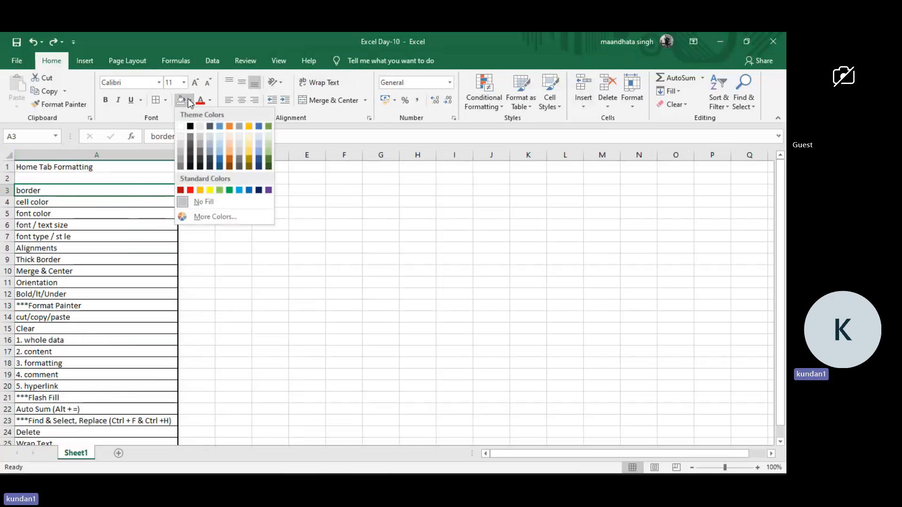
{"action": "left_click", "coordinate": [210, 191]}
{"action": "left_click", "coordinate": [155, 224]}
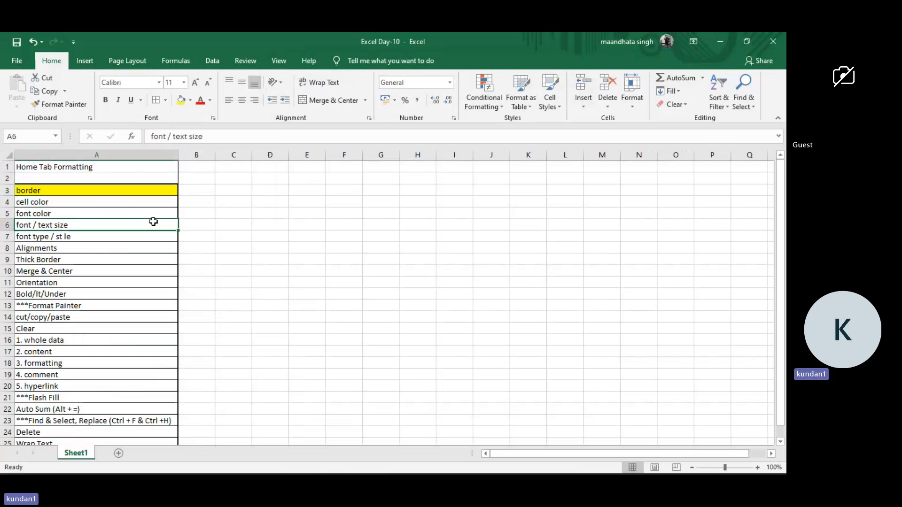
Remove the fill color from the border topic cell (A3).
{"action": "left_click", "coordinate": [123, 193]}
{"action": "left_click", "coordinate": [191, 100]}
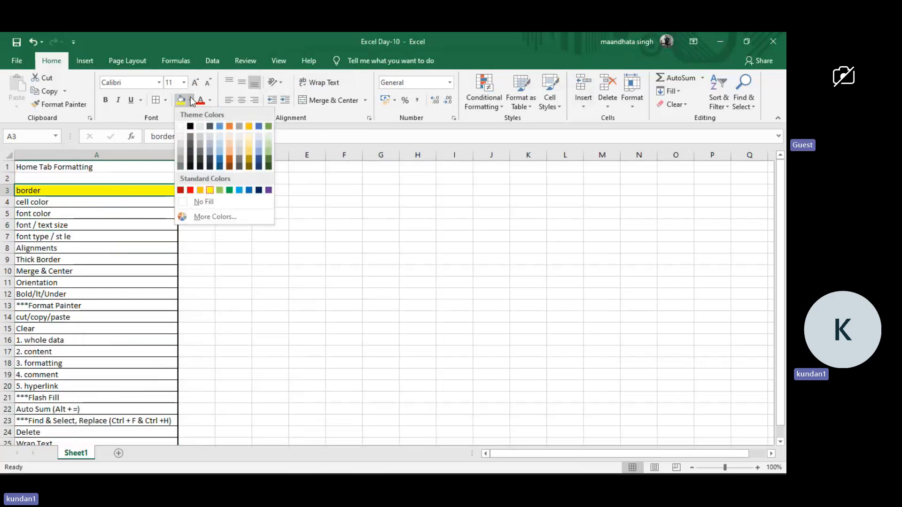
{"action": "left_click", "coordinate": [204, 203]}
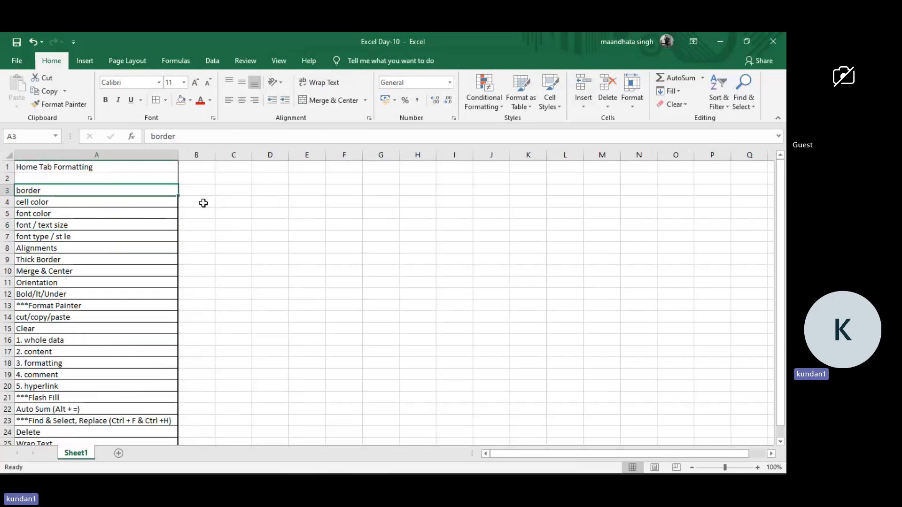
Try out standard and custom shades for the border topic cell (A3) in the Colors dialog without applying any.
{"action": "left_click", "coordinate": [129, 214]}
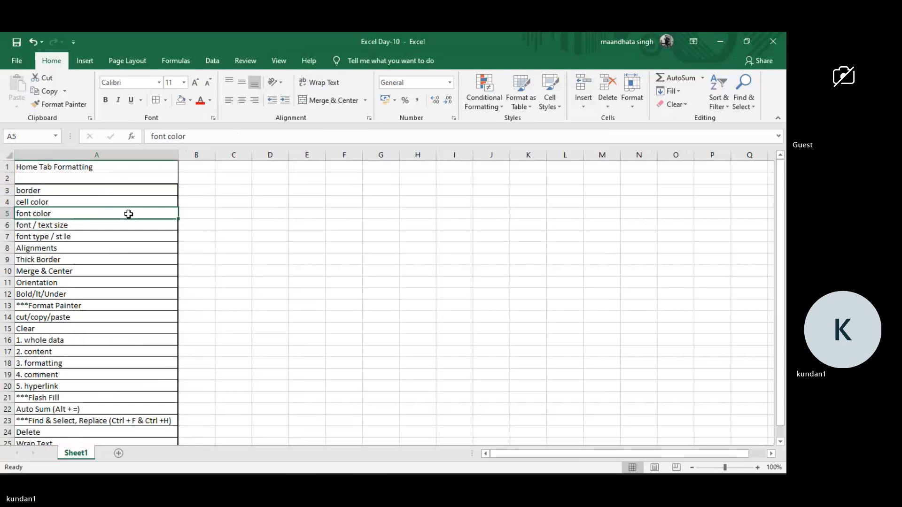
{"action": "left_click", "coordinate": [138, 192]}
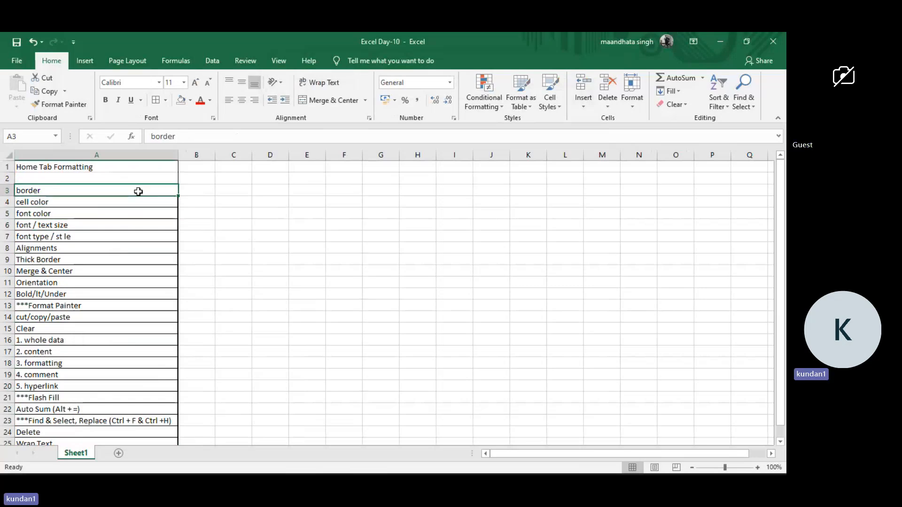
{"action": "left_click", "coordinate": [190, 100]}
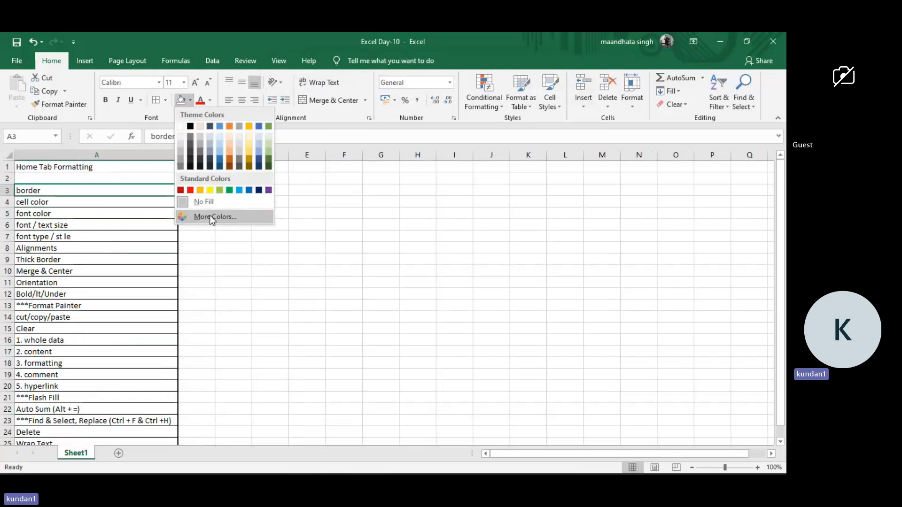
{"action": "left_click", "coordinate": [211, 217]}
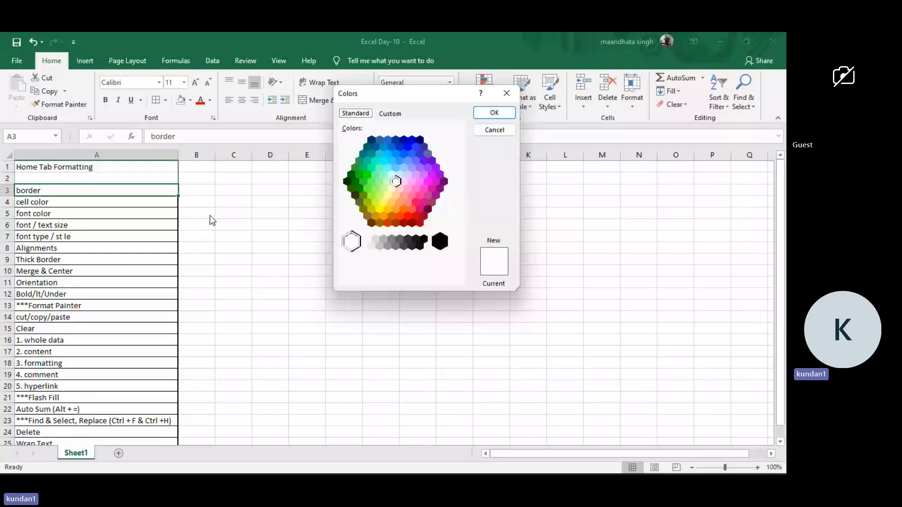
{"action": "left_click", "coordinate": [375, 188]}
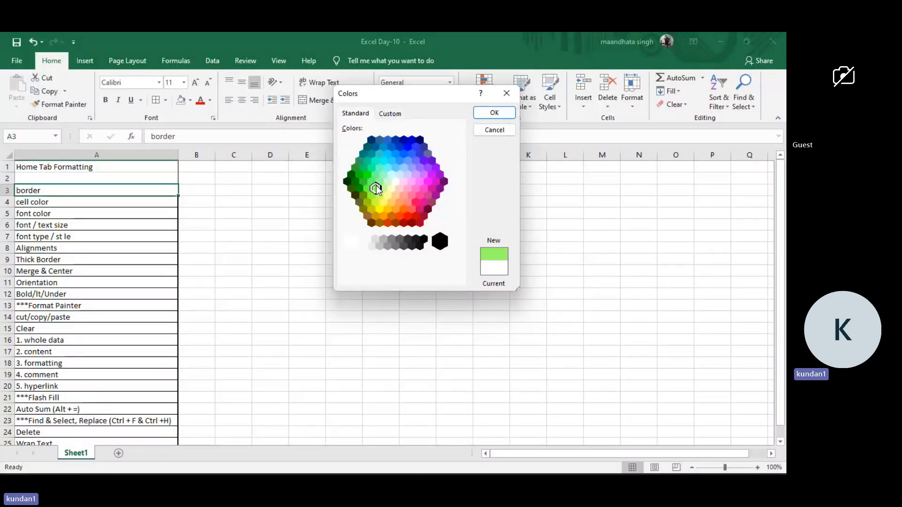
{"action": "left_click", "coordinate": [393, 182]}
{"action": "left_click", "coordinate": [407, 202]}
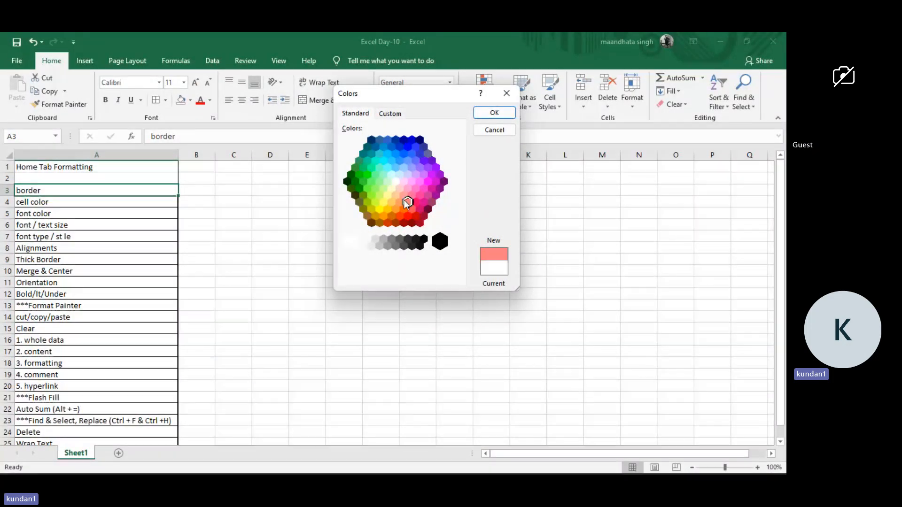
{"action": "left_click", "coordinate": [399, 114]}
{"action": "left_click", "coordinate": [400, 181]}
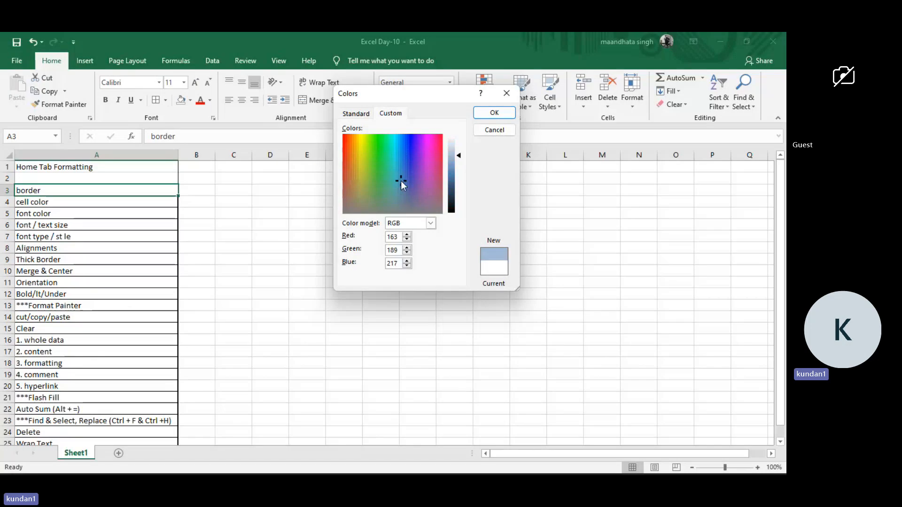
{"action": "left_click", "coordinate": [403, 164]}
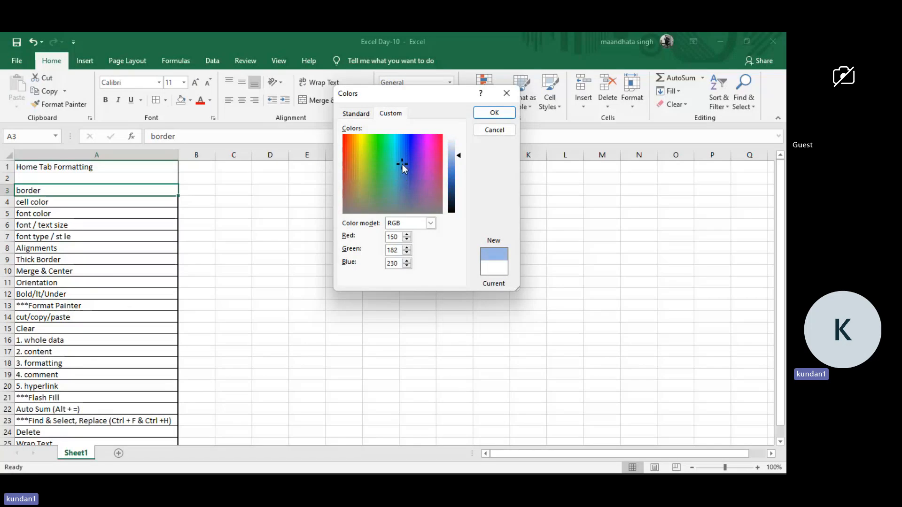
{"action": "left_click", "coordinate": [504, 97]}
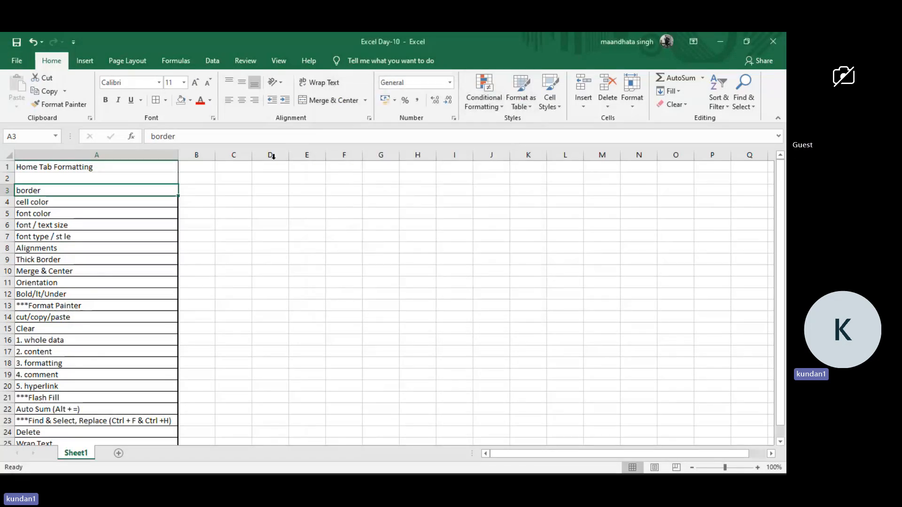
Open the Fill settings of Format Cells for the border topic cell (A3).
{"action": "right_click", "coordinate": [149, 193]}
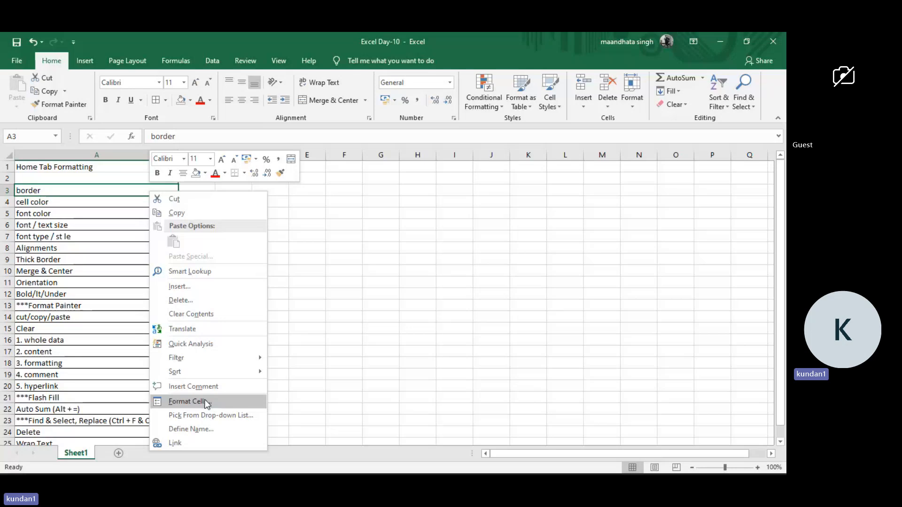
{"action": "left_click", "coordinate": [98, 252]}
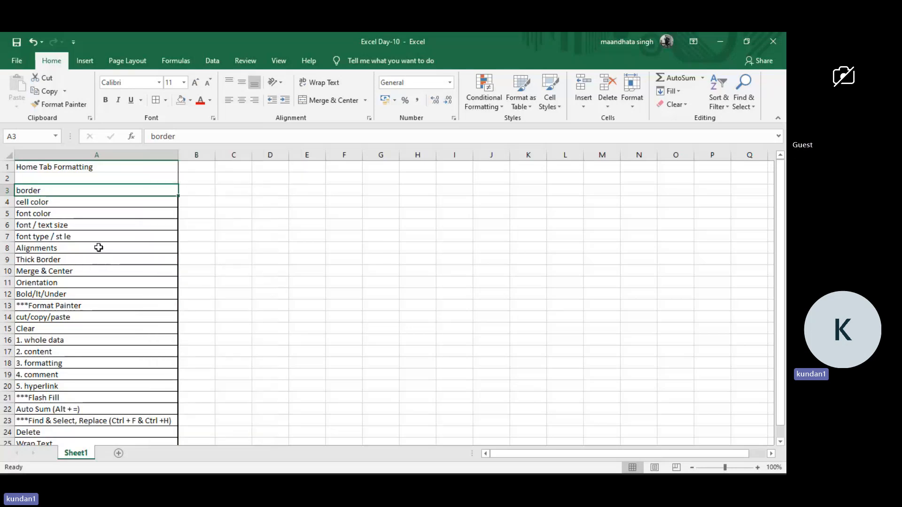
{"action": "left_click", "coordinate": [108, 200]}
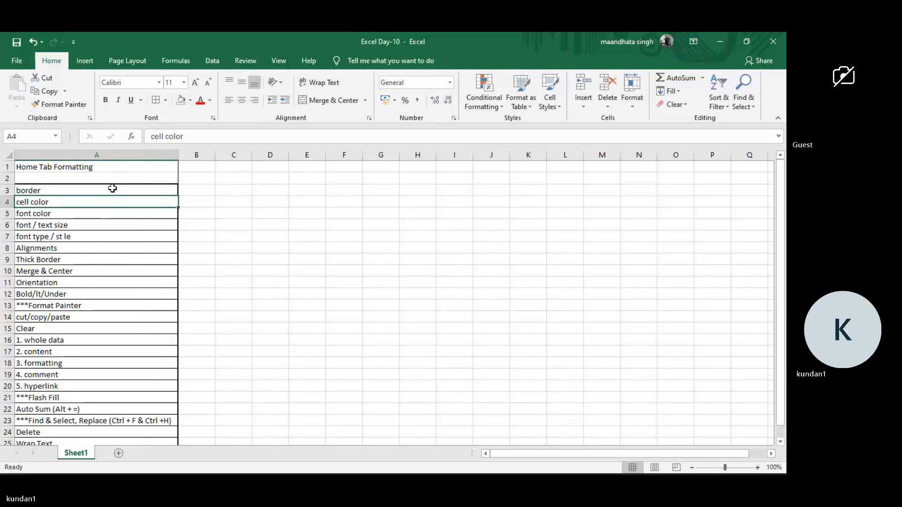
{"action": "left_click", "coordinate": [112, 188]}
{"action": "right_click", "coordinate": [113, 188]}
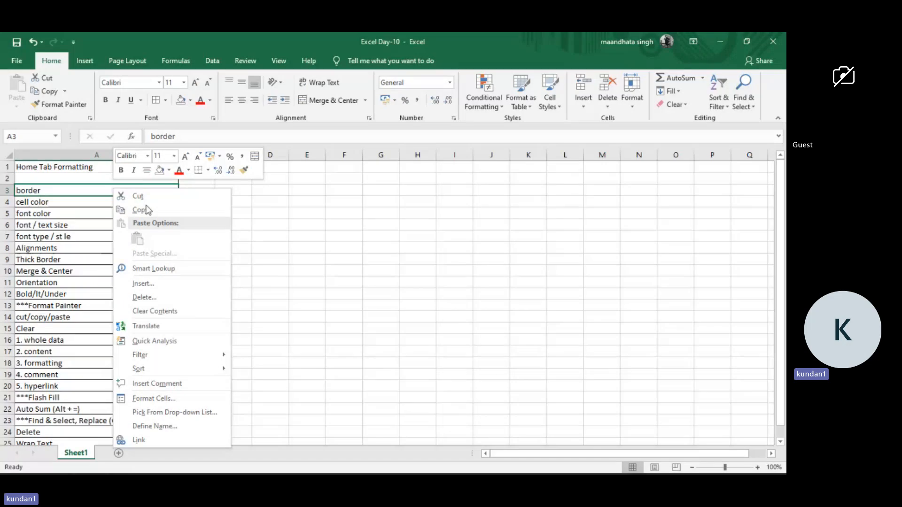
{"action": "left_click", "coordinate": [165, 398]}
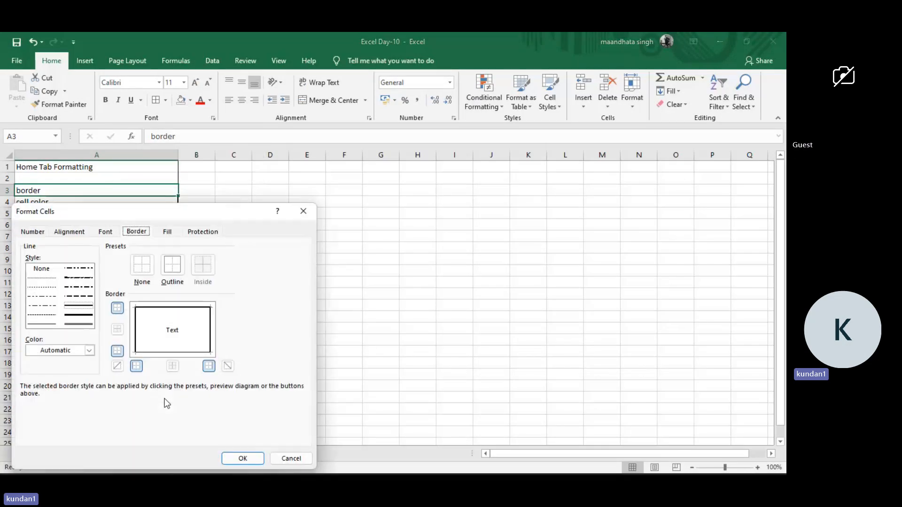
{"action": "left_click_drag", "start_coordinate": [193, 215], "coordinate": [462, 105]}
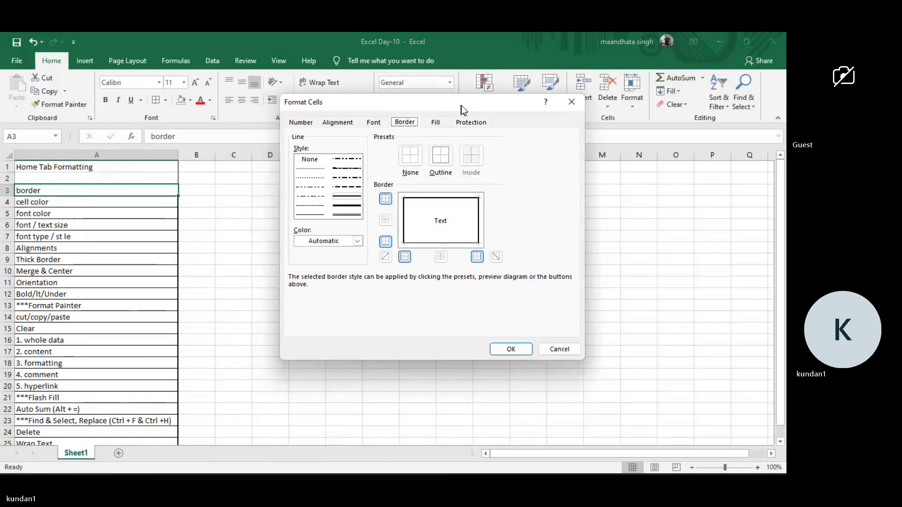
{"action": "left_click", "coordinate": [436, 123]}
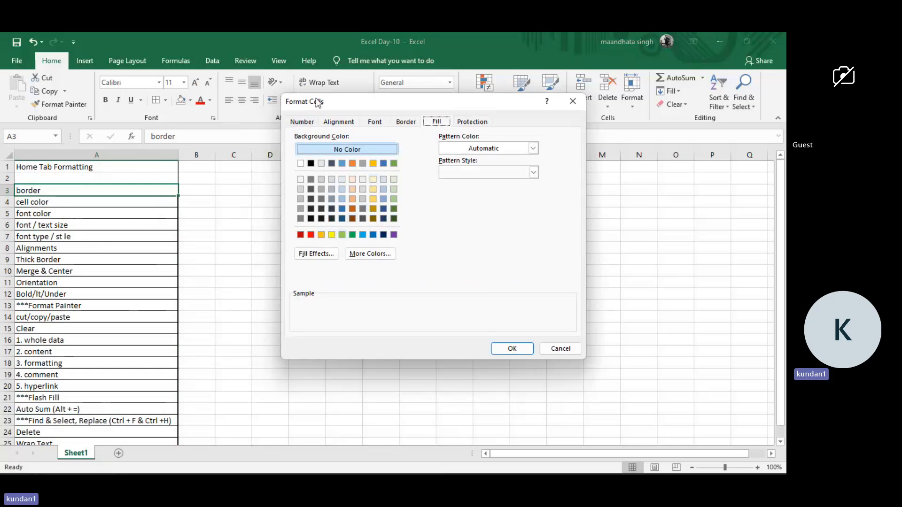
{"action": "left_click_drag", "start_coordinate": [319, 101], "coordinate": [369, 106]}
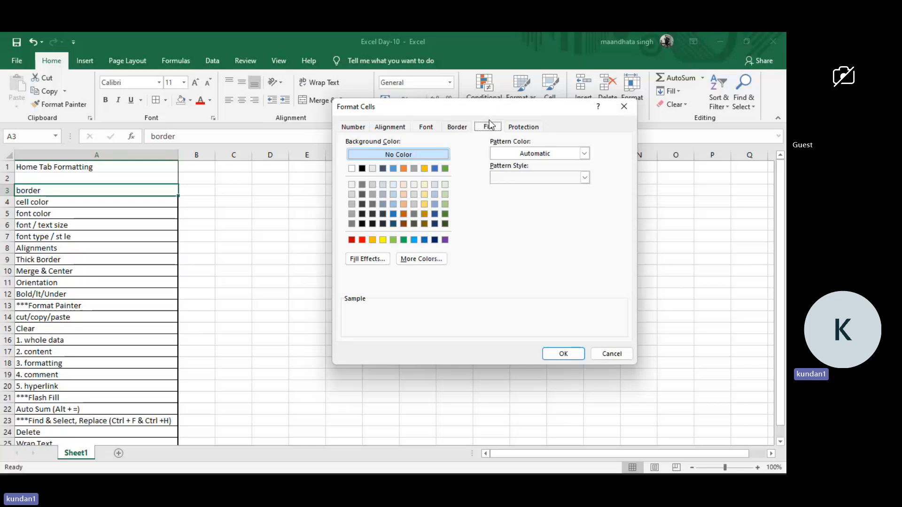
Apply a two-color horizontal gradient from white to light green, with the green at the bottom, to the border topic cell (A3).
{"action": "left_click", "coordinate": [375, 262]}
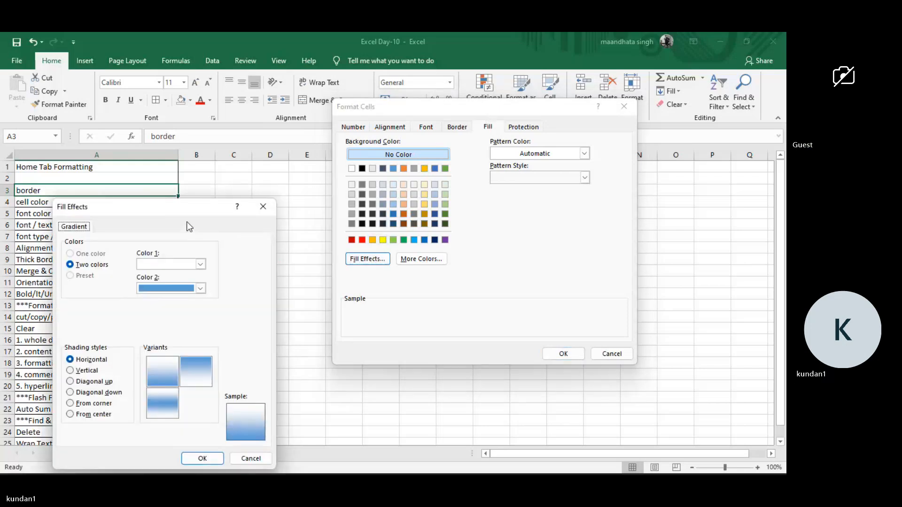
{"action": "left_click_drag", "start_coordinate": [184, 214], "coordinate": [468, 145]}
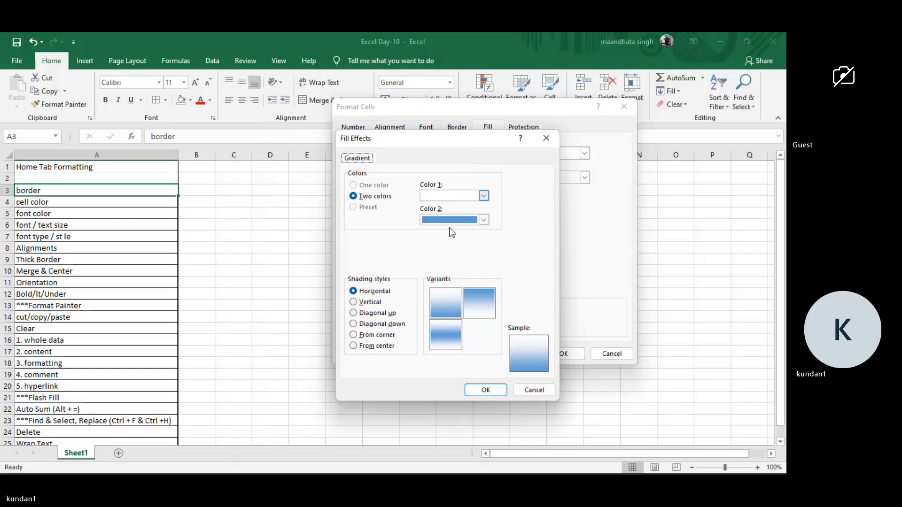
{"action": "left_click", "coordinate": [483, 220]}
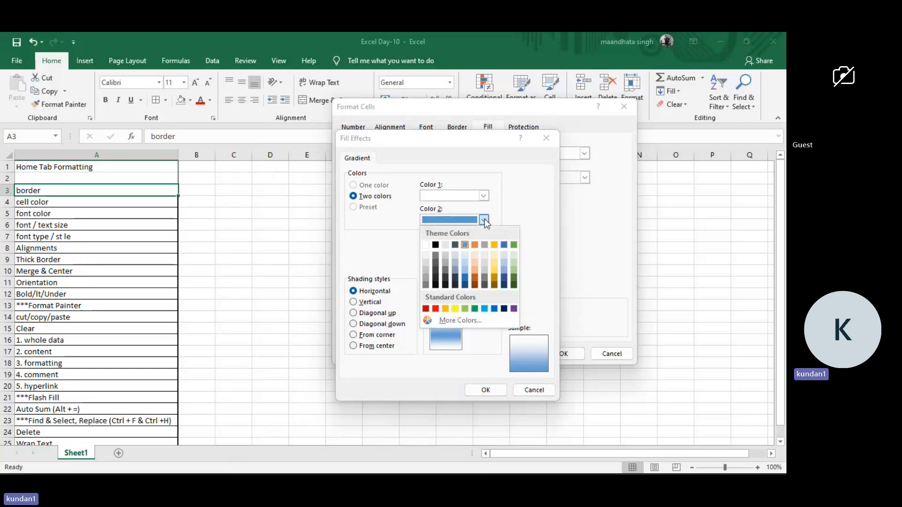
{"action": "left_click", "coordinate": [467, 309]}
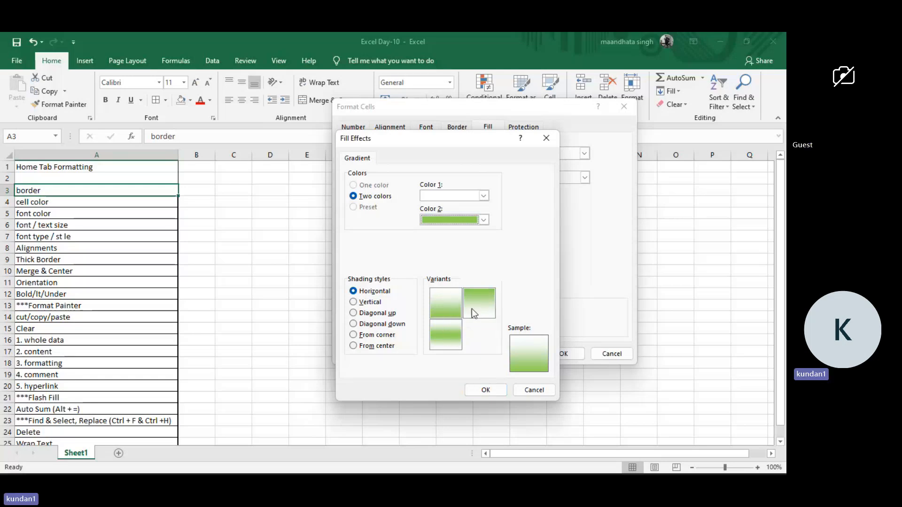
{"action": "left_click", "coordinate": [456, 308]}
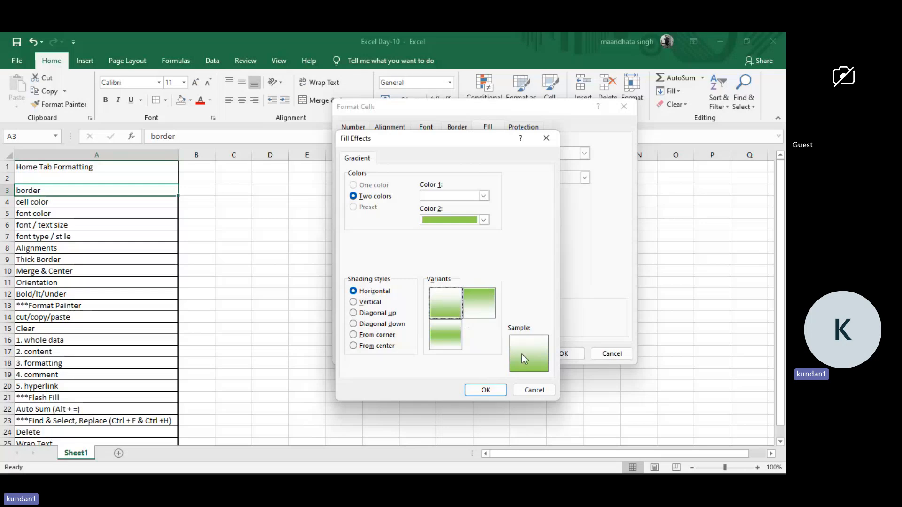
{"action": "left_click", "coordinate": [495, 391]}
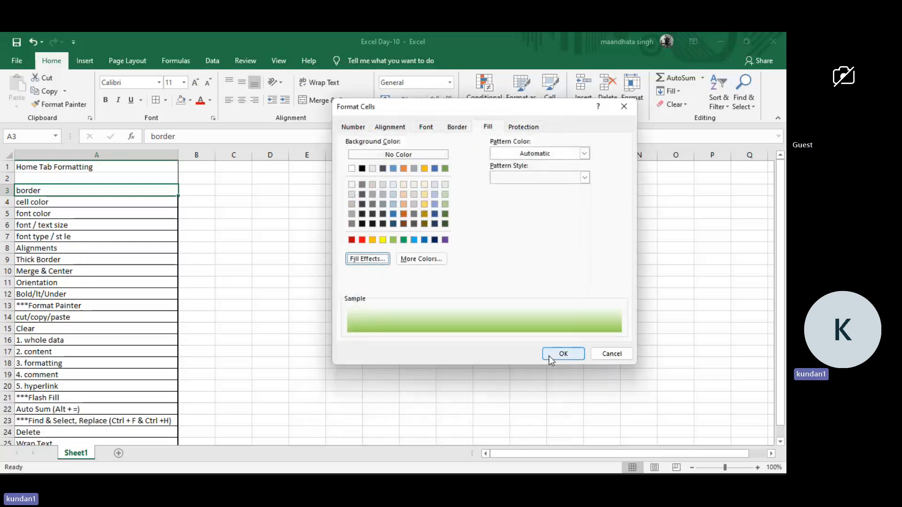
{"action": "left_click", "coordinate": [563, 354]}
{"action": "left_click", "coordinate": [205, 275]}
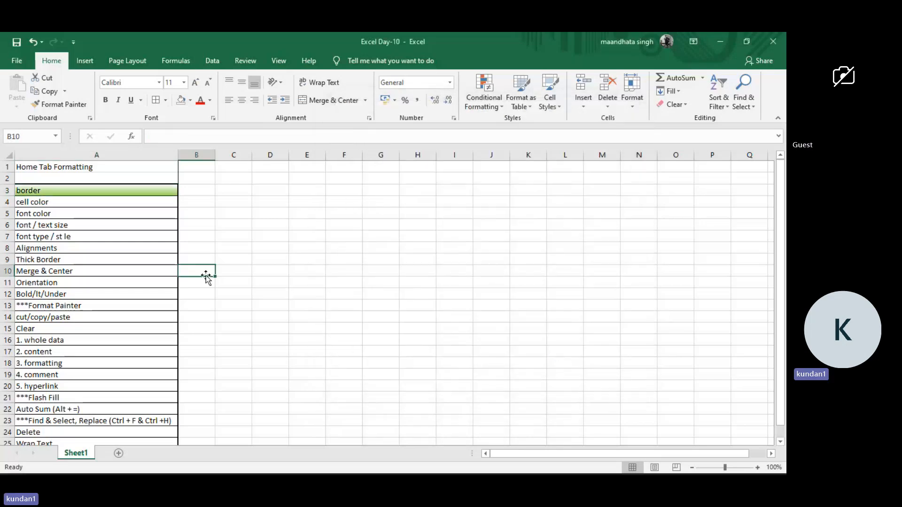
Fill the cell color topic cell (A4) with standard light green.
{"action": "left_click", "coordinate": [125, 200]}
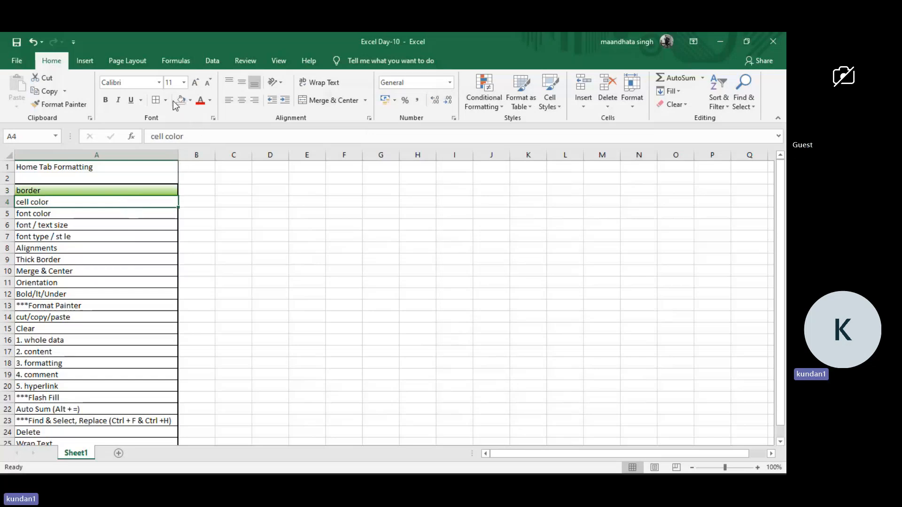
{"action": "left_click", "coordinate": [190, 101]}
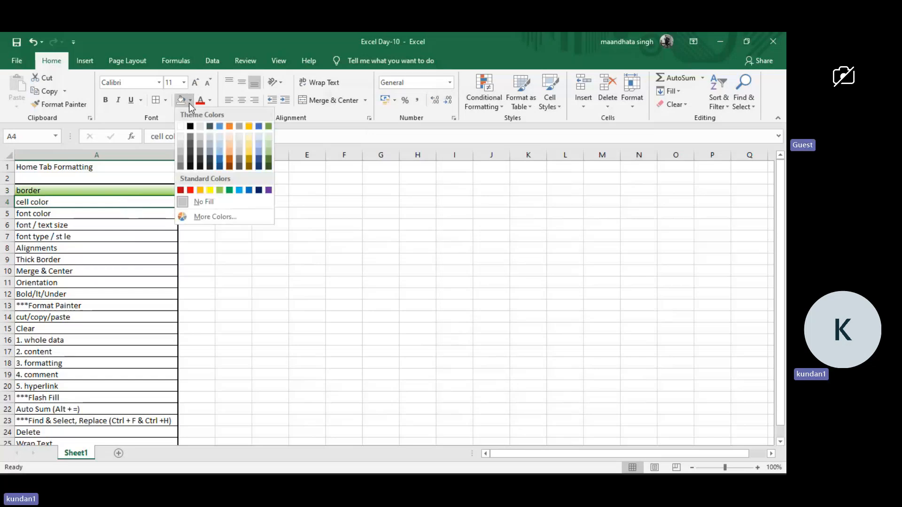
{"action": "left_click", "coordinate": [222, 189]}
{"action": "left_click", "coordinate": [211, 193]}
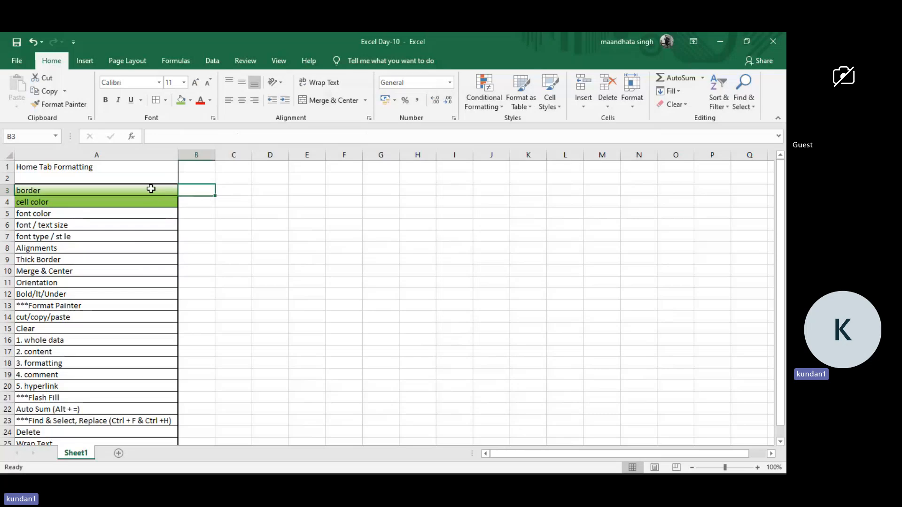
Set the text of the font color topic cell (A5) to standard orange.
{"action": "left_click", "coordinate": [151, 189]}
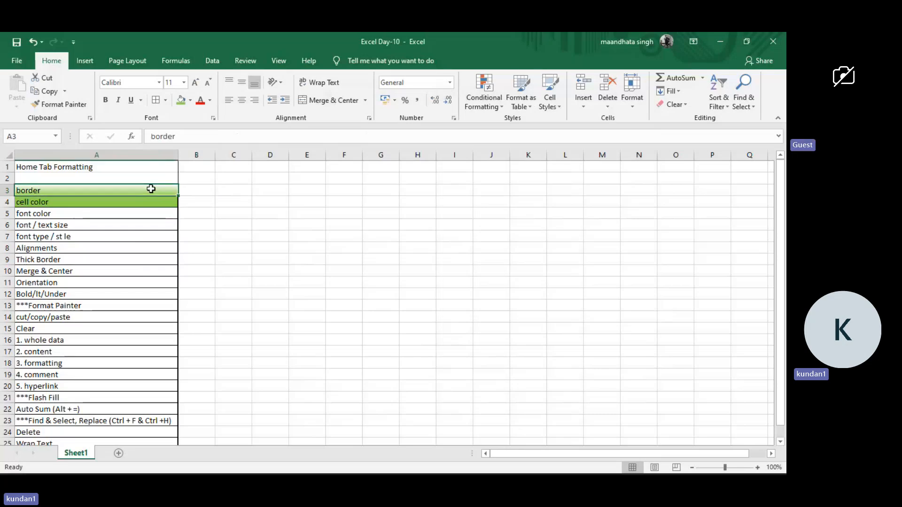
{"action": "scroll", "coordinate": [150, 201], "scroll_direction": "up", "scroll_amount": 8}
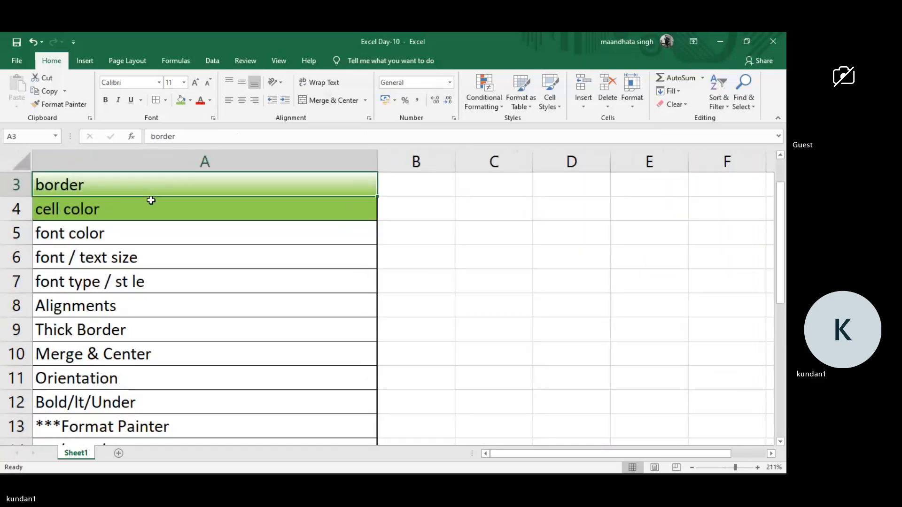
{"action": "scroll", "coordinate": [151, 201], "scroll_direction": "up", "scroll_amount": 1}
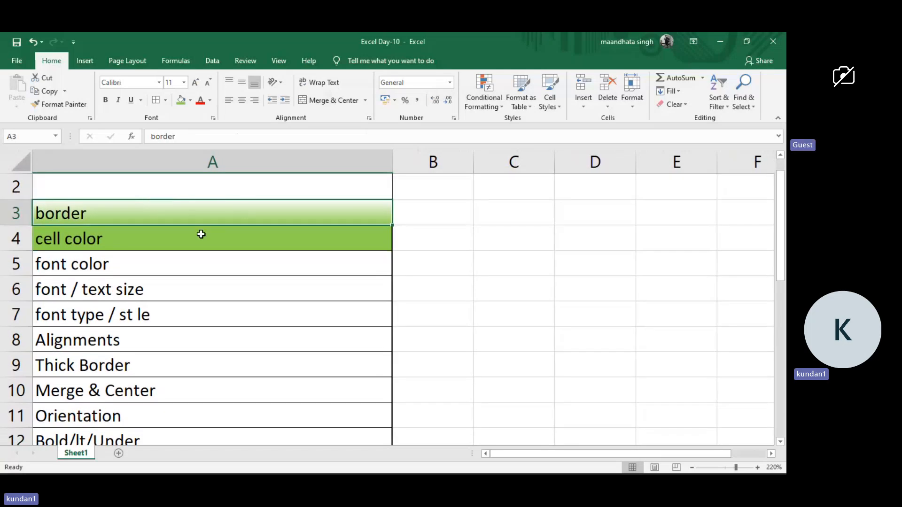
{"action": "scroll", "coordinate": [201, 234], "scroll_direction": "up", "scroll_amount": 8}
{"action": "scroll", "coordinate": [201, 234], "scroll_direction": "down", "scroll_amount": 8}
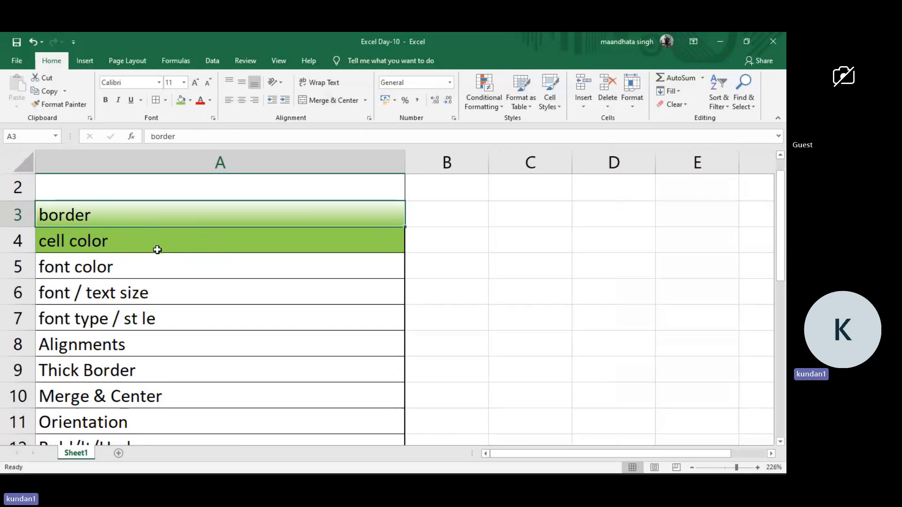
{"action": "scroll", "coordinate": [158, 250], "scroll_direction": "down", "scroll_amount": 2}
{"action": "left_click", "coordinate": [129, 258]}
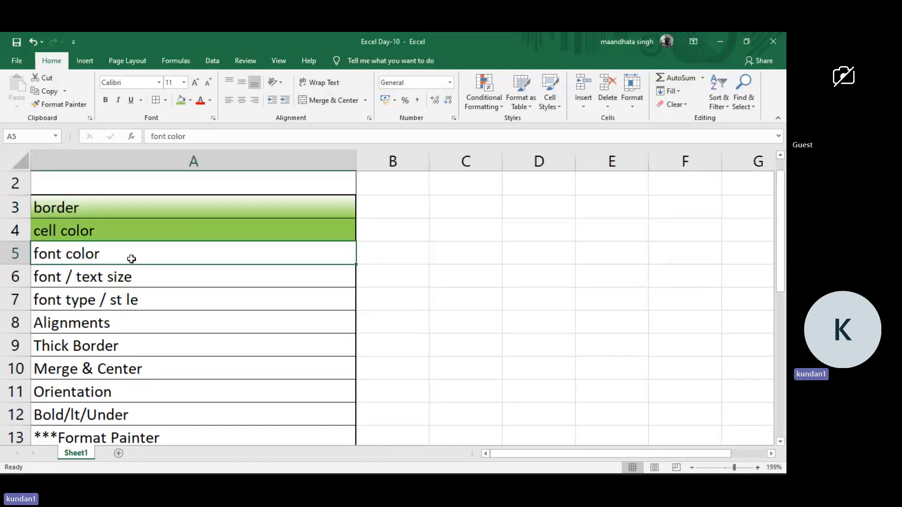
{"action": "left_click", "coordinate": [209, 100]}
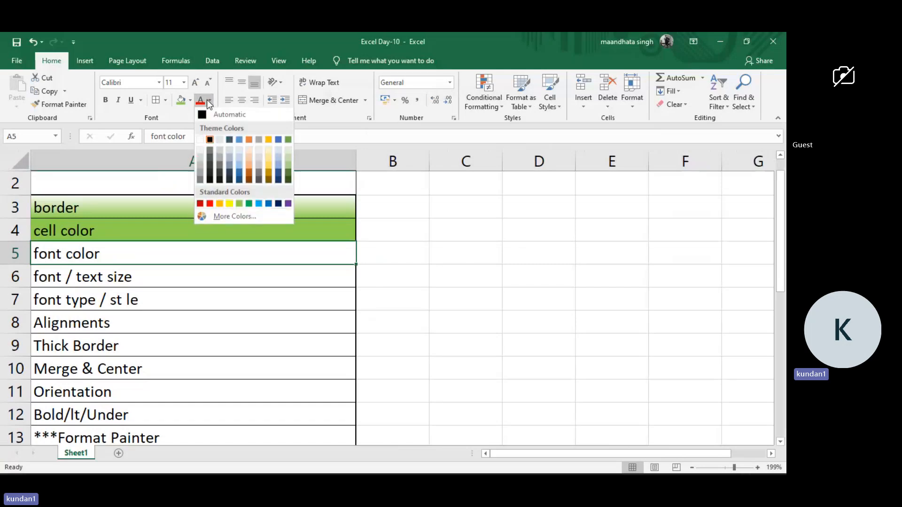
{"action": "left_click", "coordinate": [220, 203]}
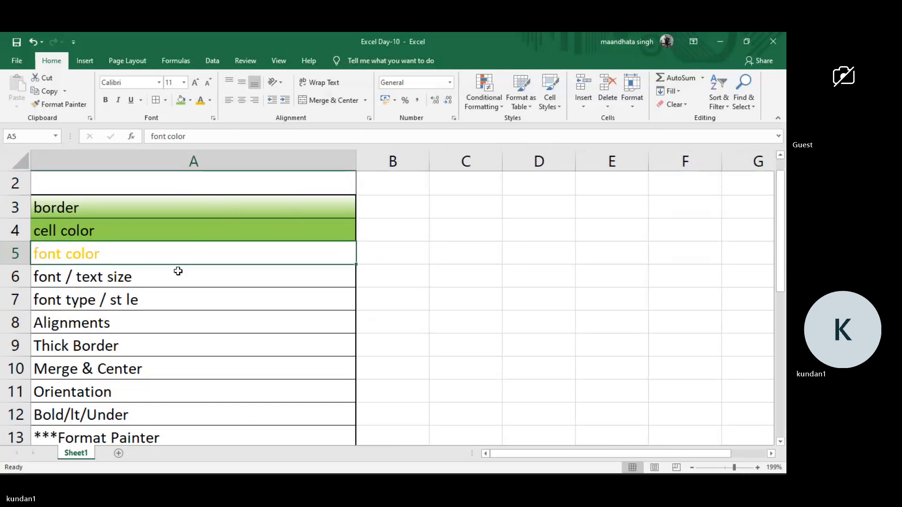
{"action": "left_click", "coordinate": [365, 224]}
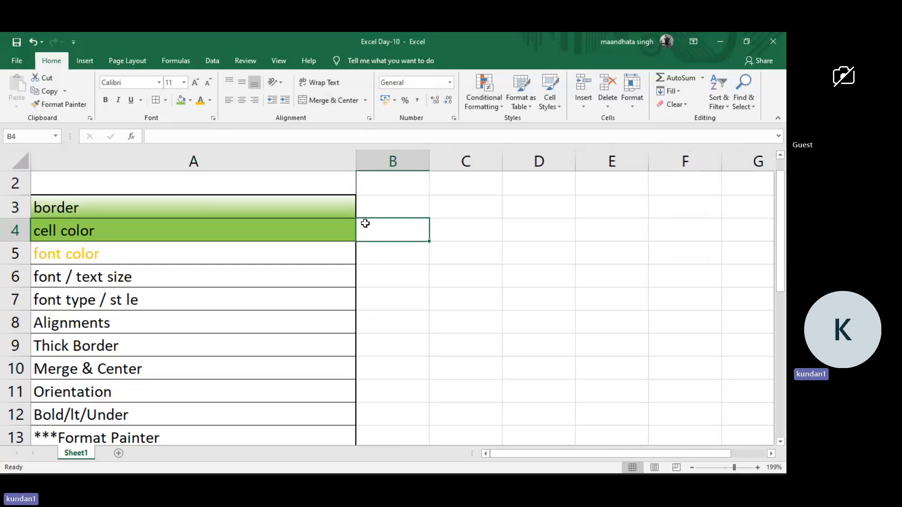
Increase the font size of the Home Tab Formatting title (A1) to 36.
{"action": "left_click", "coordinate": [249, 290]}
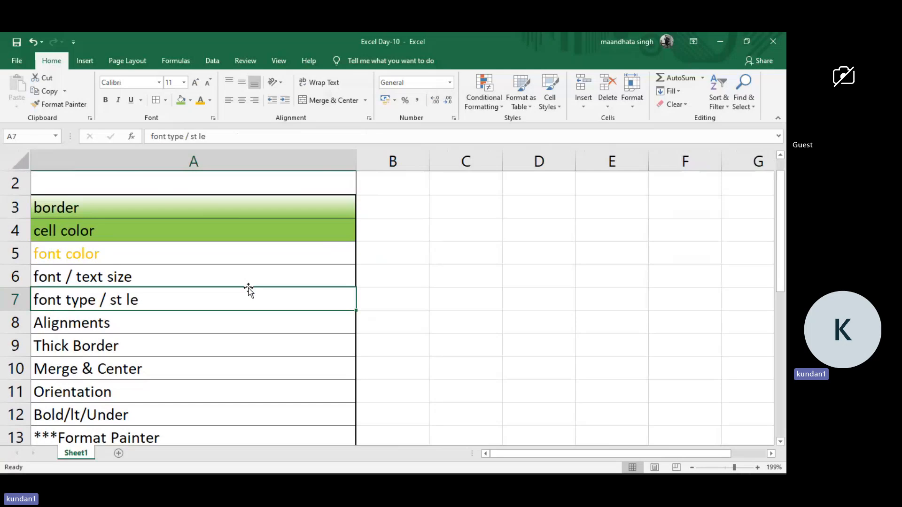
{"action": "scroll", "coordinate": [248, 290], "scroll_direction": "down", "scroll_amount": 5, "text": "ctrl"}
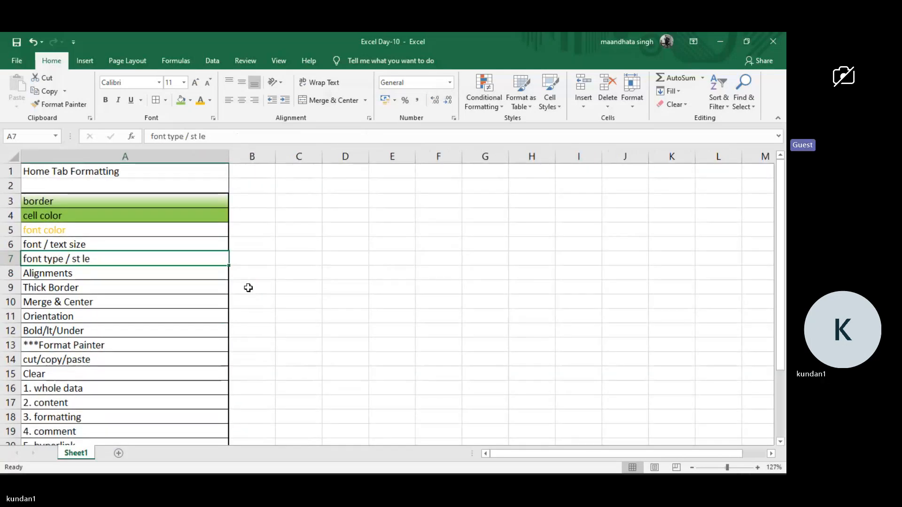
{"action": "left_click", "coordinate": [109, 172]}
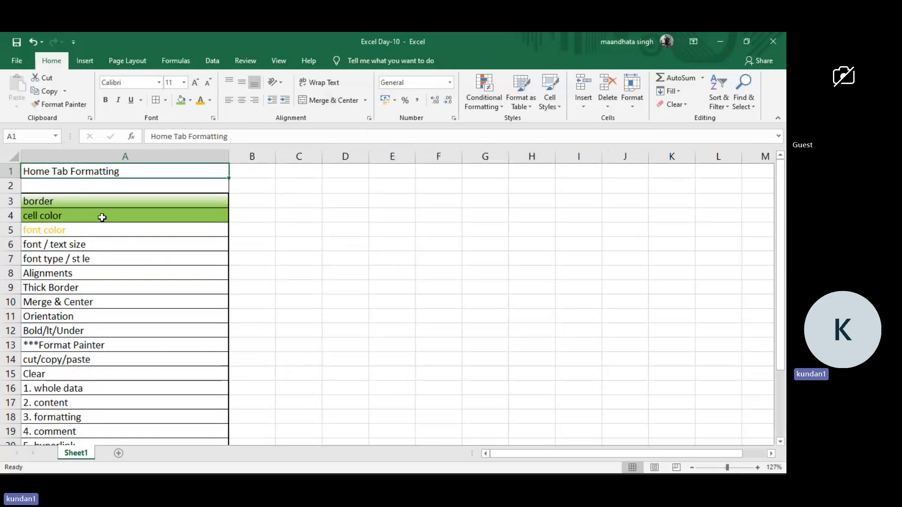
{"action": "left_click", "coordinate": [104, 215]}
{"action": "left_click", "coordinate": [128, 172]}
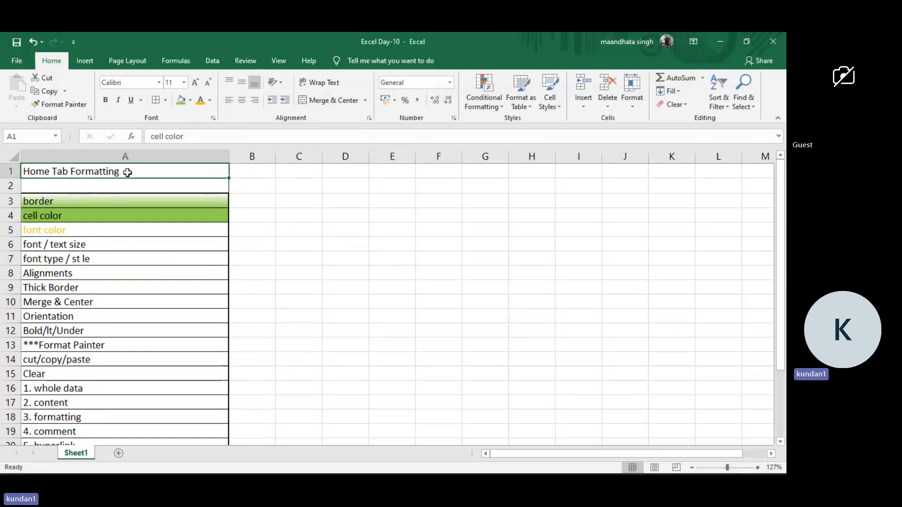
{"action": "left_click", "coordinate": [196, 84]}
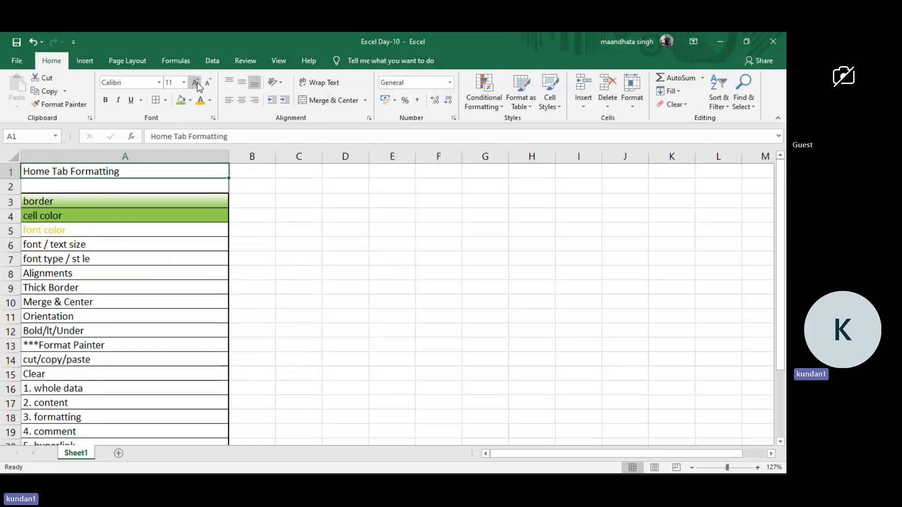
{"action": "left_click", "coordinate": [196, 84]}
{"action": "left_click", "coordinate": [196, 83]}
{"action": "left_click", "coordinate": [196, 84]}
{"action": "left_click", "coordinate": [196, 83]}
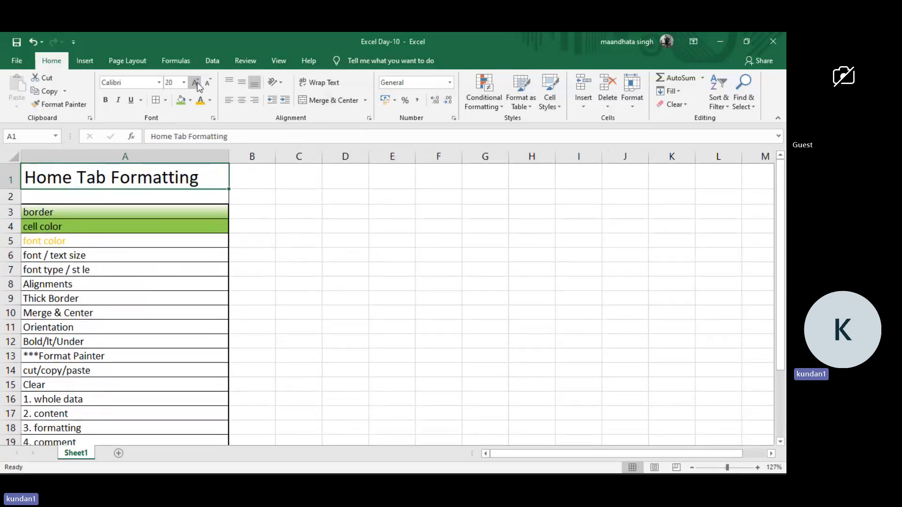
{"action": "left_click", "coordinate": [196, 84]}
{"action": "left_click", "coordinate": [197, 84]}
{"action": "left_click", "coordinate": [196, 84]}
{"action": "left_click", "coordinate": [197, 84]}
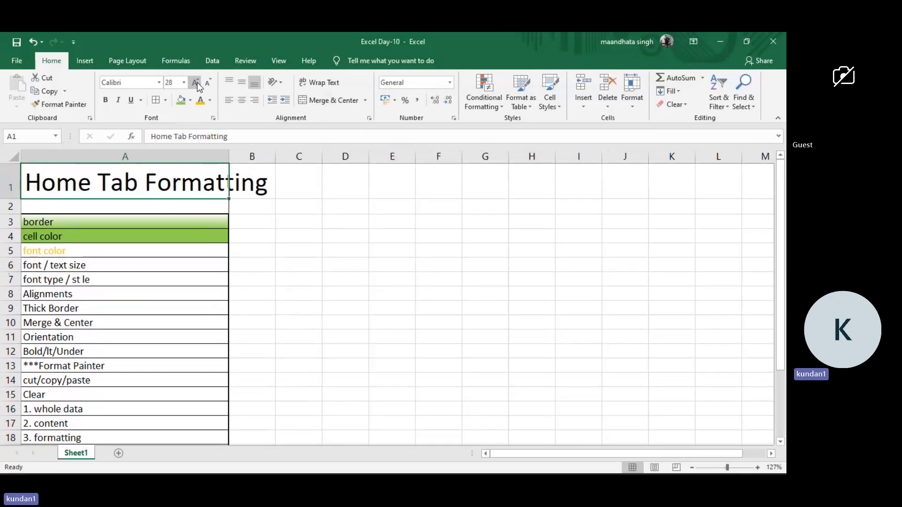
{"action": "left_click", "coordinate": [196, 84]}
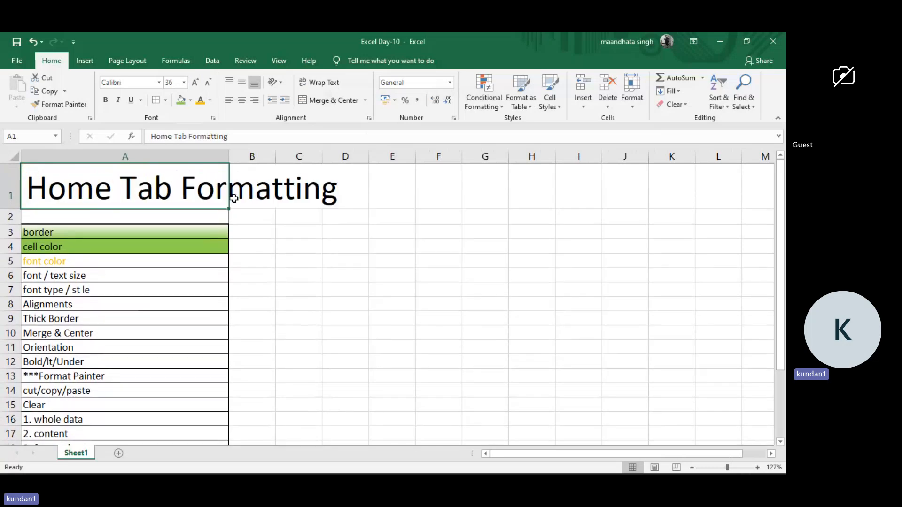
Apply thick outside borders to the Home Tab Formatting title cell (A1).
{"action": "left_click", "coordinate": [255, 236]}
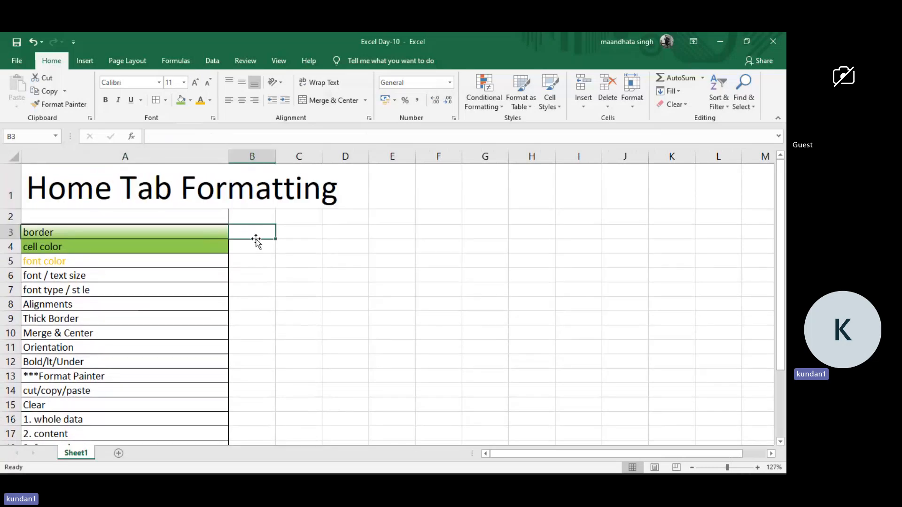
{"action": "left_click", "coordinate": [232, 199]}
{"action": "left_click", "coordinate": [134, 176]}
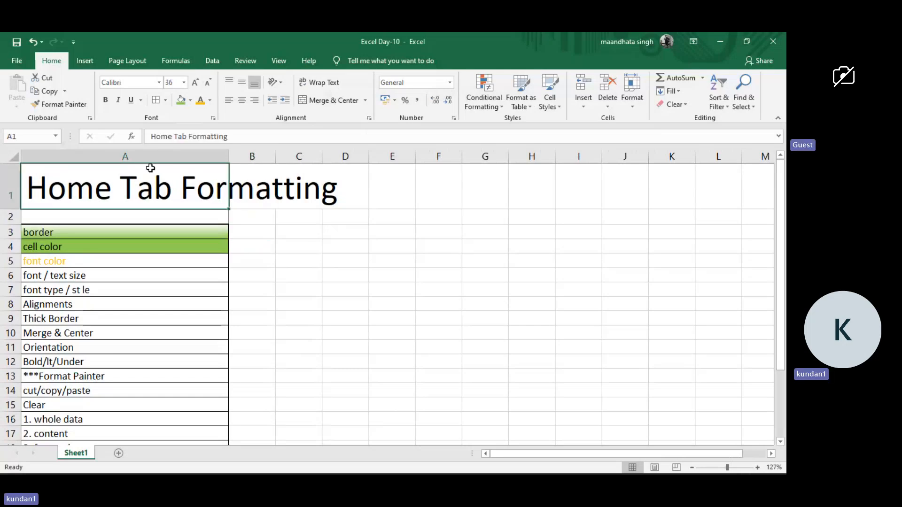
{"action": "left_click", "coordinate": [165, 99]}
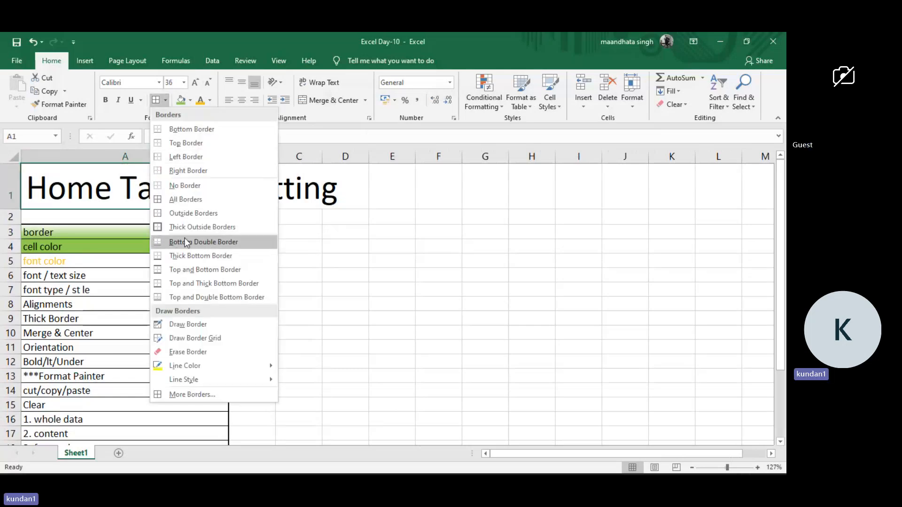
{"action": "left_click", "coordinate": [194, 227]}
{"action": "left_click_drag", "start_coordinate": [252, 204], "coordinate": [253, 284]}
{"action": "left_click", "coordinate": [253, 284]}
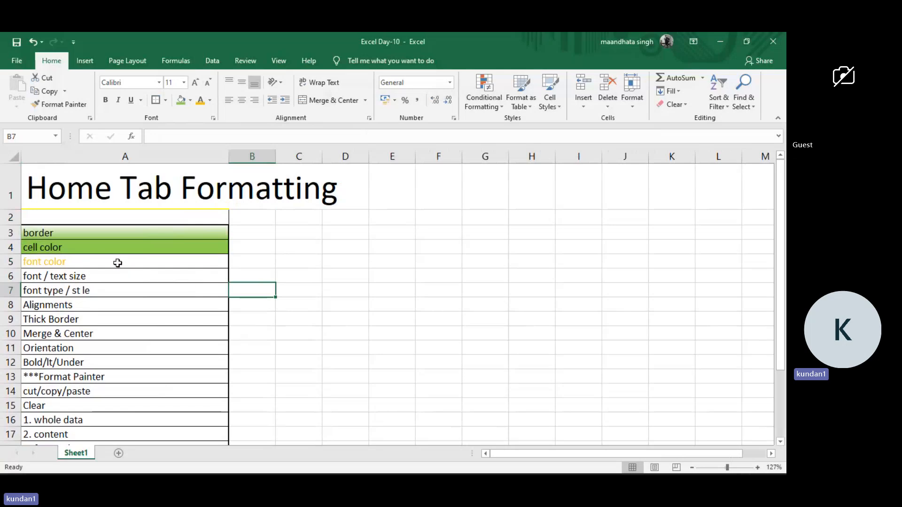
Copy the formatting of the border topic cell (A3) to the font color cell (A5) with Format Painter.
{"action": "left_click", "coordinate": [134, 234]}
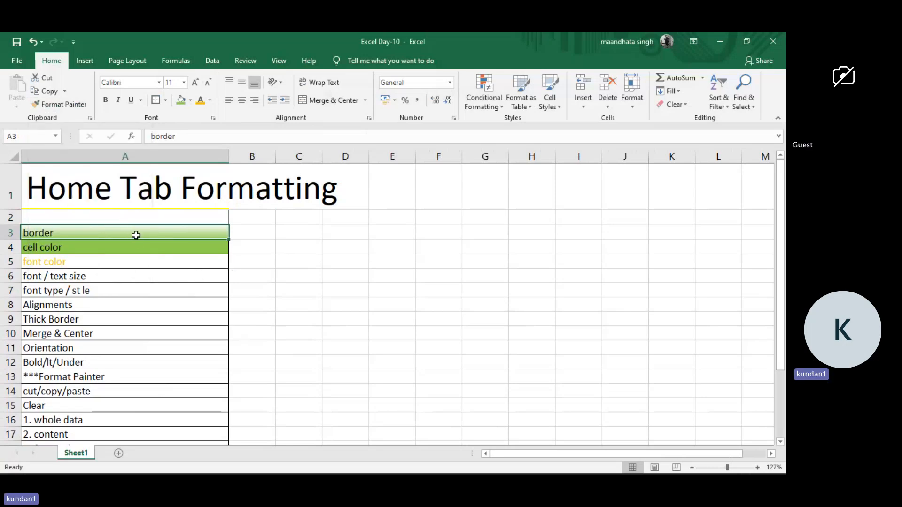
{"action": "left_click", "coordinate": [65, 104]}
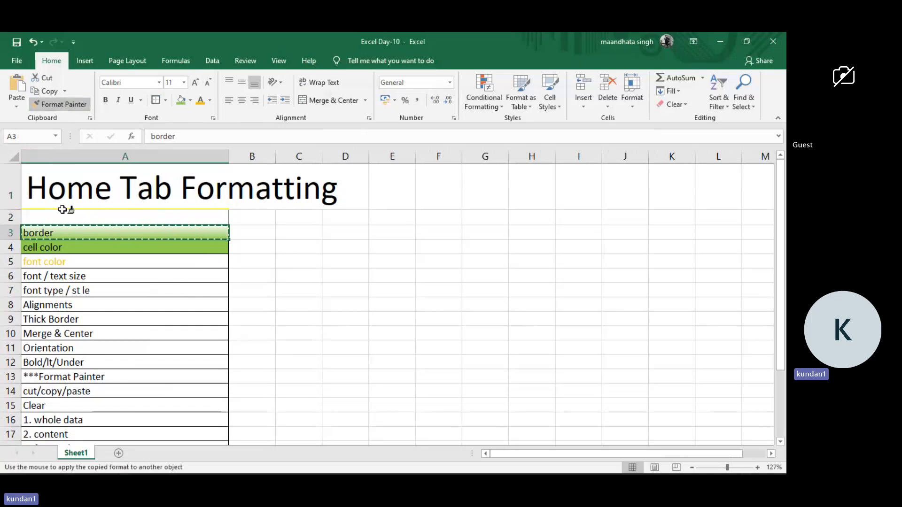
{"action": "left_click", "coordinate": [95, 262]}
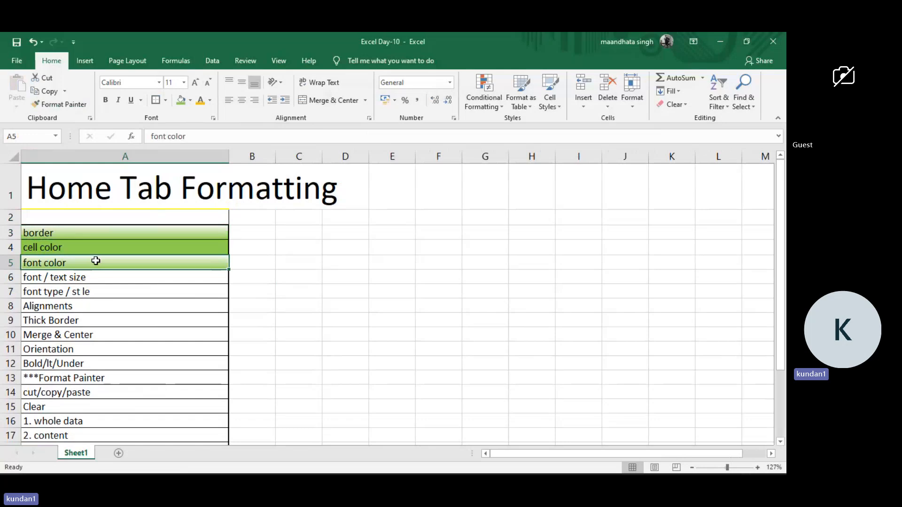
{"action": "left_click", "coordinate": [123, 286]}
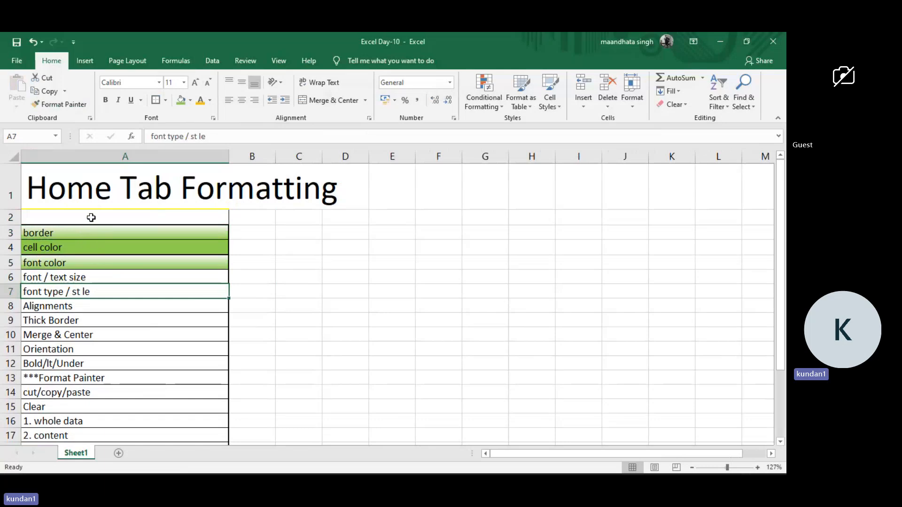
Copy the border topic cell's (A3) formatting to the topics from cell color to Alignments (A4:A8) with Format Painter.
{"action": "left_click", "coordinate": [84, 233]}
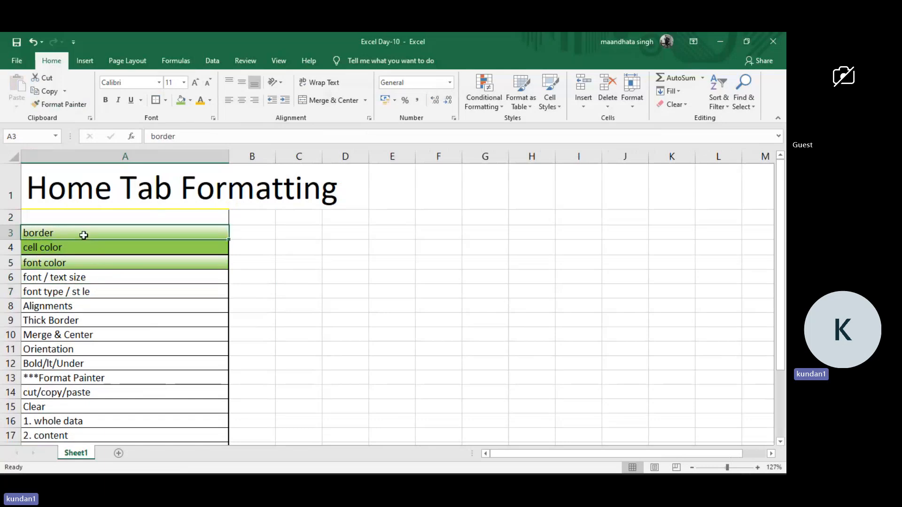
{"action": "left_click", "coordinate": [41, 105]}
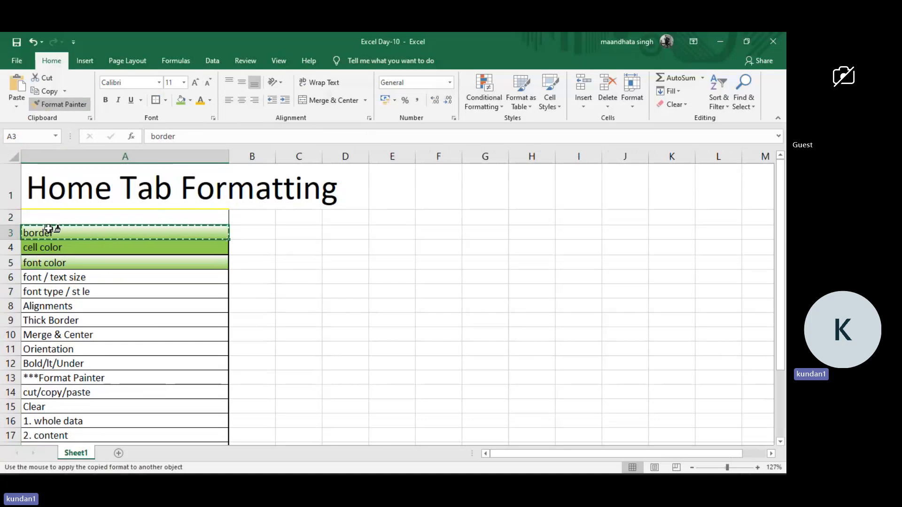
{"action": "left_click_drag", "start_coordinate": [64, 247], "coordinate": [68, 303]}
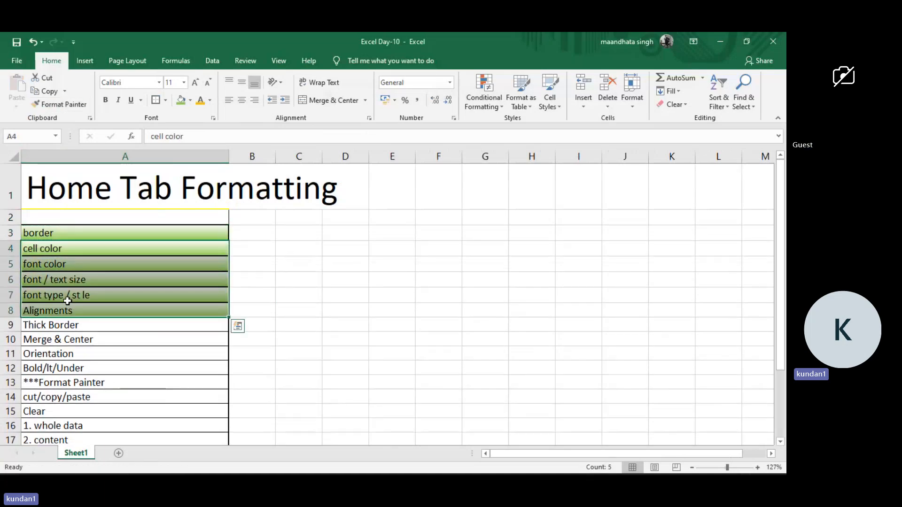
{"action": "left_click", "coordinate": [281, 268]}
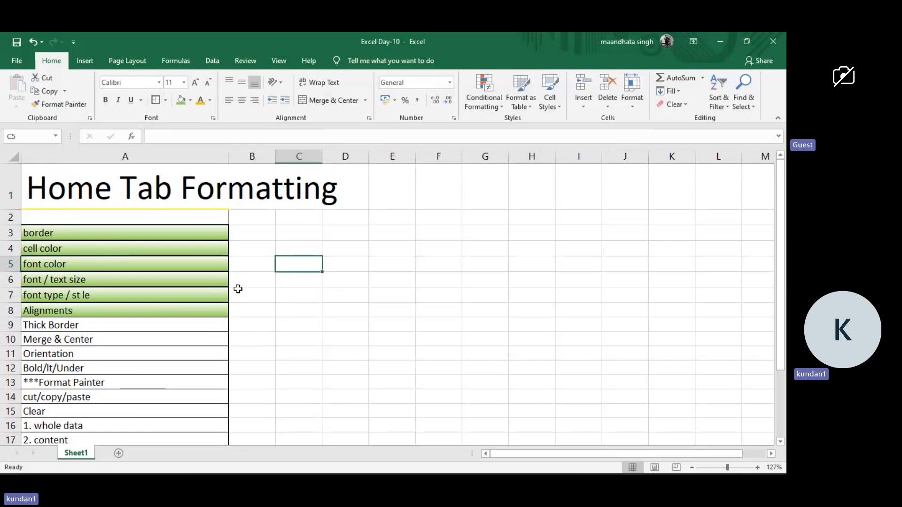
Copy the border topic cell's (A3) formatting to the Home Tab Formatting title (A1) with Format Painter.
{"action": "left_click", "coordinate": [110, 233]}
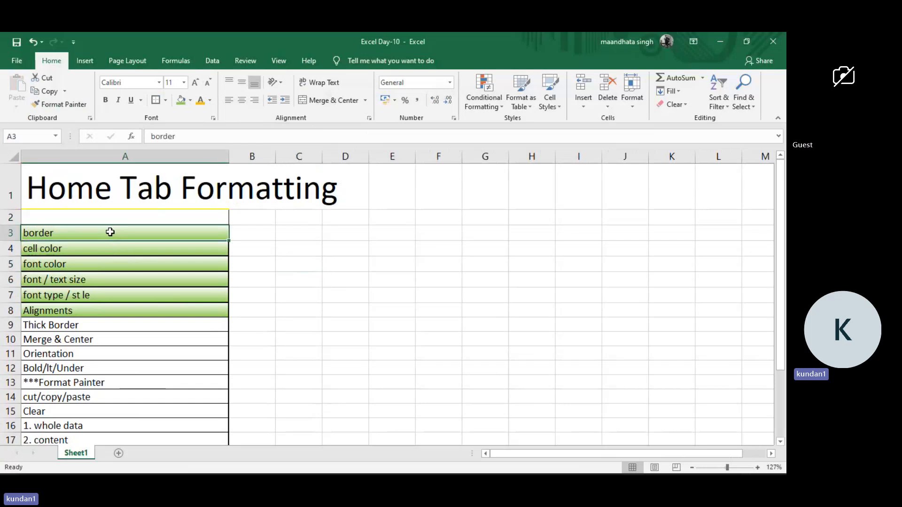
{"action": "left_click", "coordinate": [63, 104]}
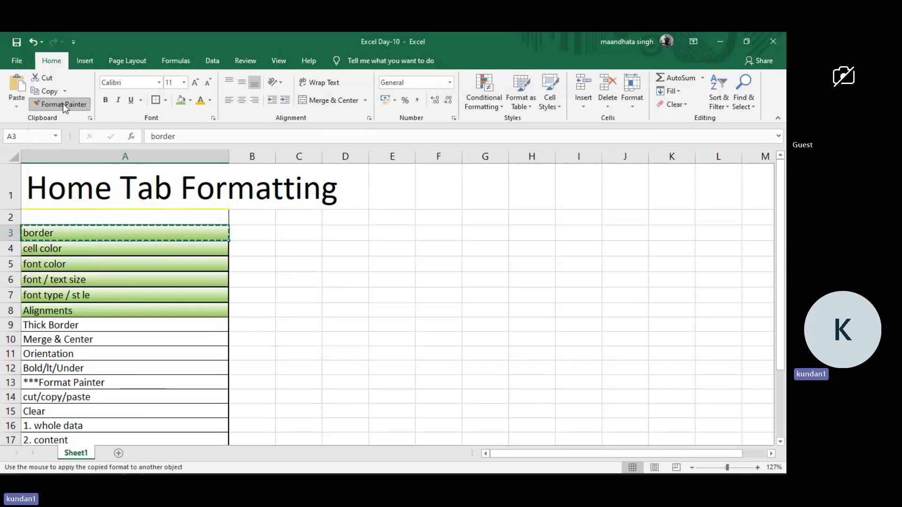
{"action": "left_click", "coordinate": [44, 183]}
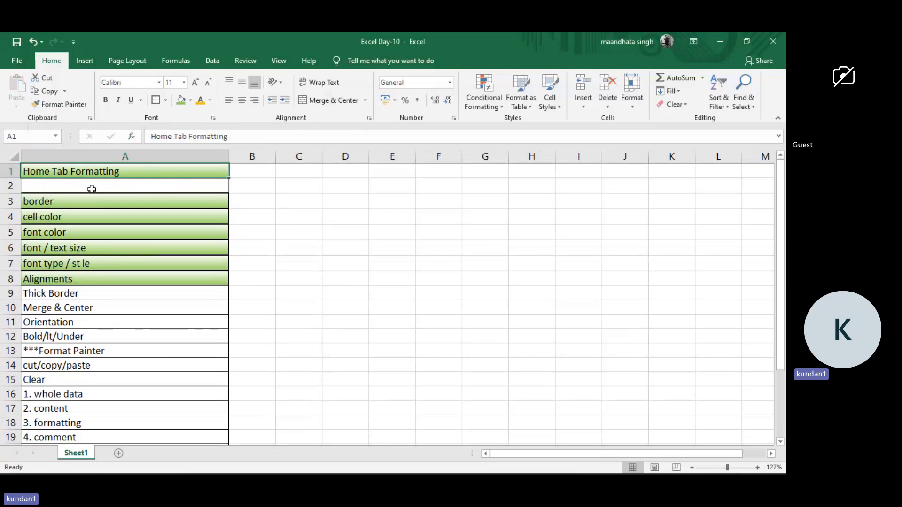
{"action": "left_click", "coordinate": [110, 182]}
{"action": "left_click", "coordinate": [274, 196]}
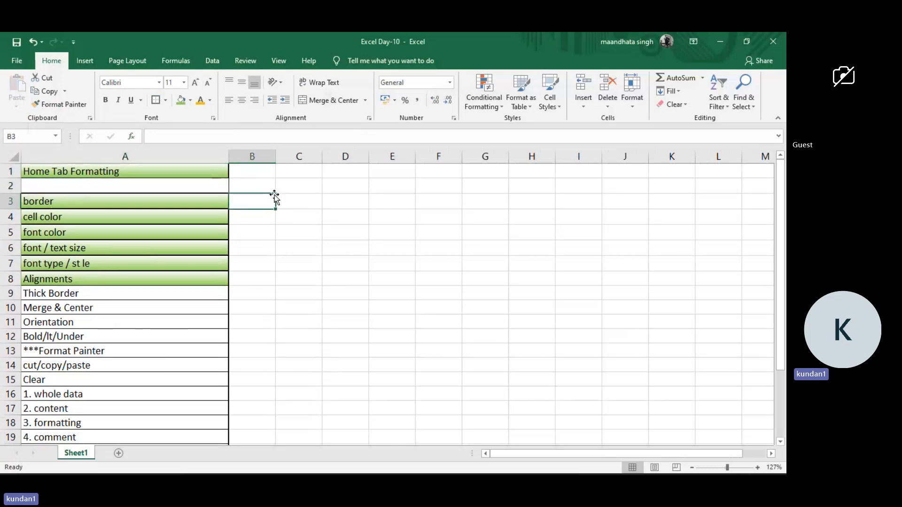
{"action": "left_click", "coordinate": [97, 205]}
{"action": "left_click", "coordinate": [101, 172]}
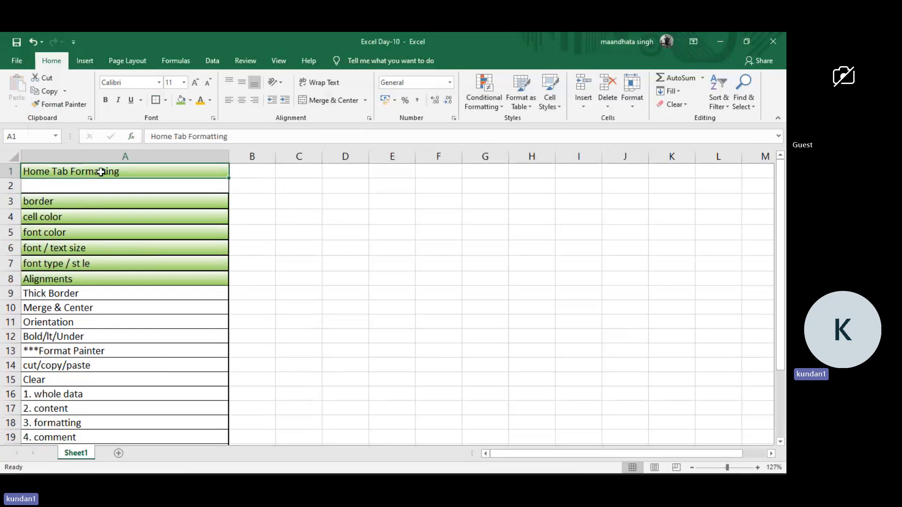
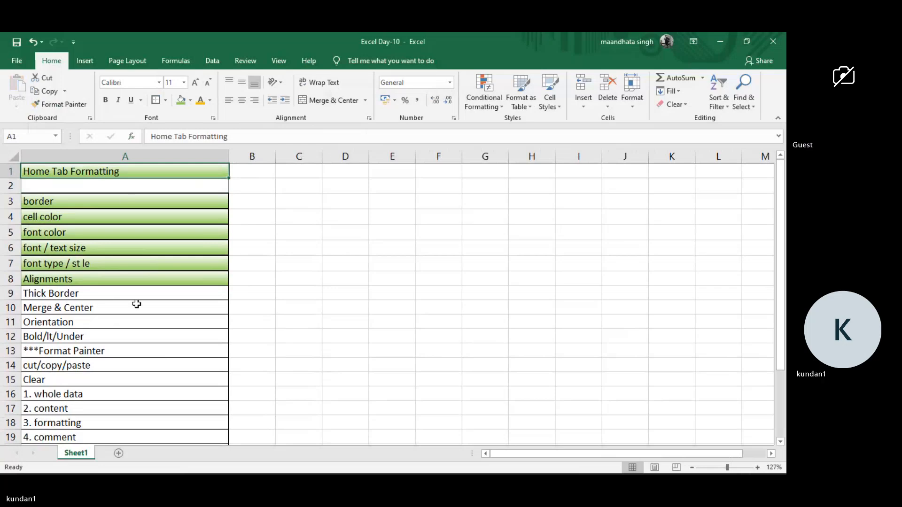
Apply thick outside borders to the Thick Border topic cell (A9).
{"action": "left_click", "coordinate": [122, 295]}
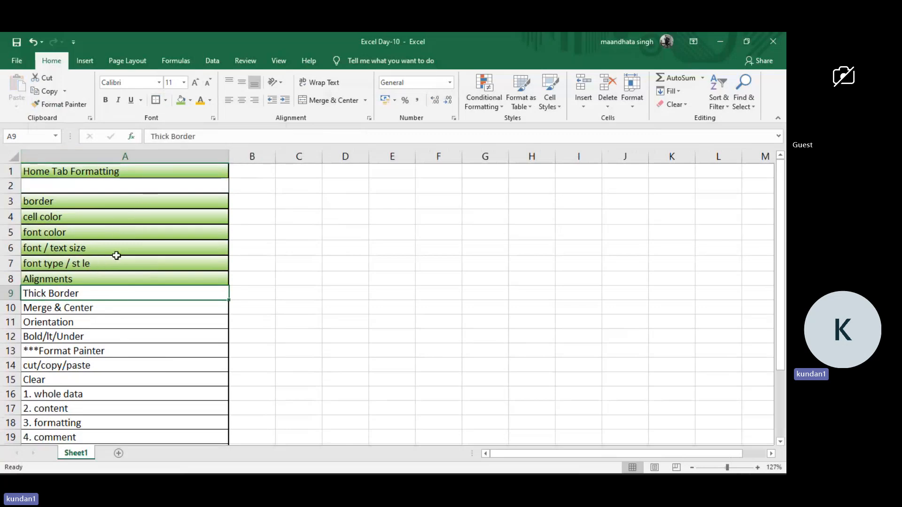
{"action": "left_click", "coordinate": [97, 323]}
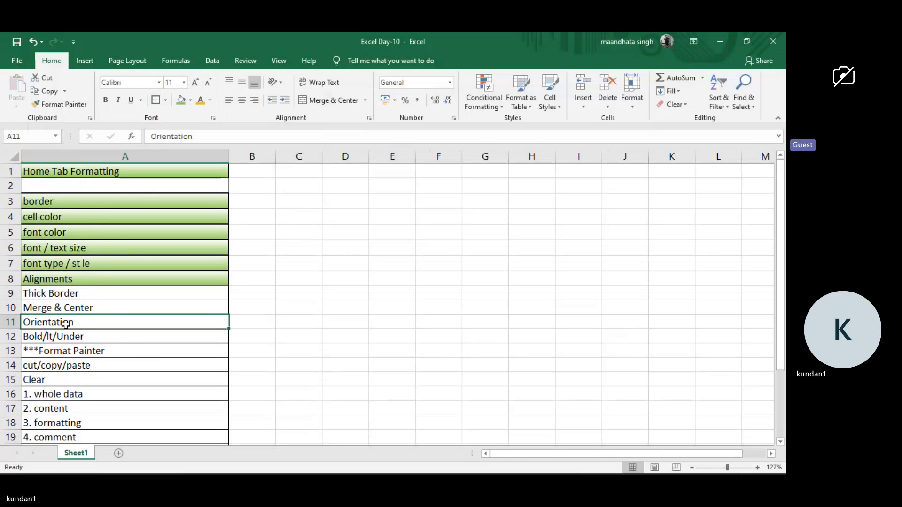
{"action": "left_click", "coordinate": [92, 293]}
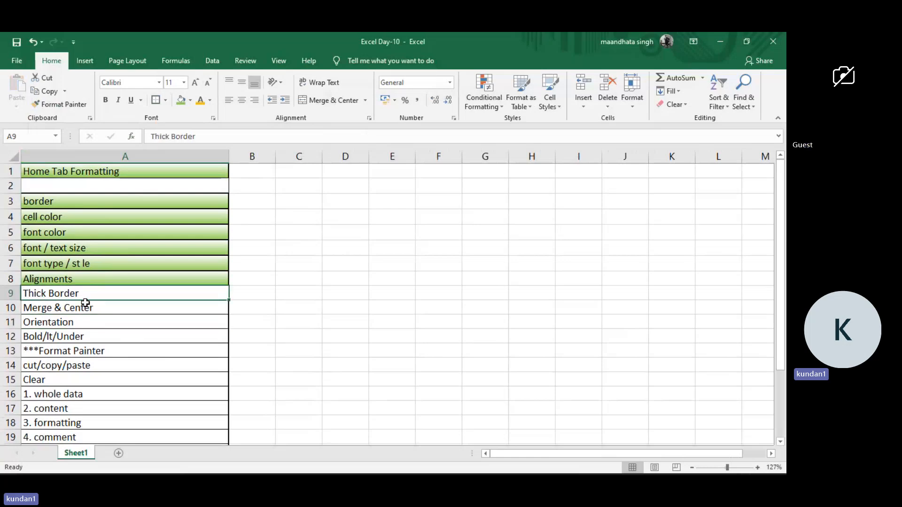
{"action": "left_click", "coordinate": [165, 100]}
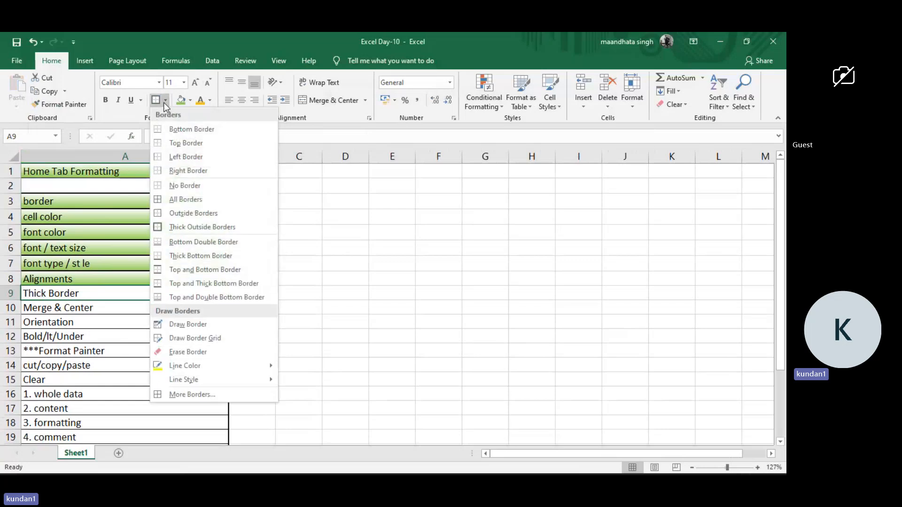
{"action": "left_click", "coordinate": [182, 229]}
{"action": "left_click", "coordinate": [243, 278]}
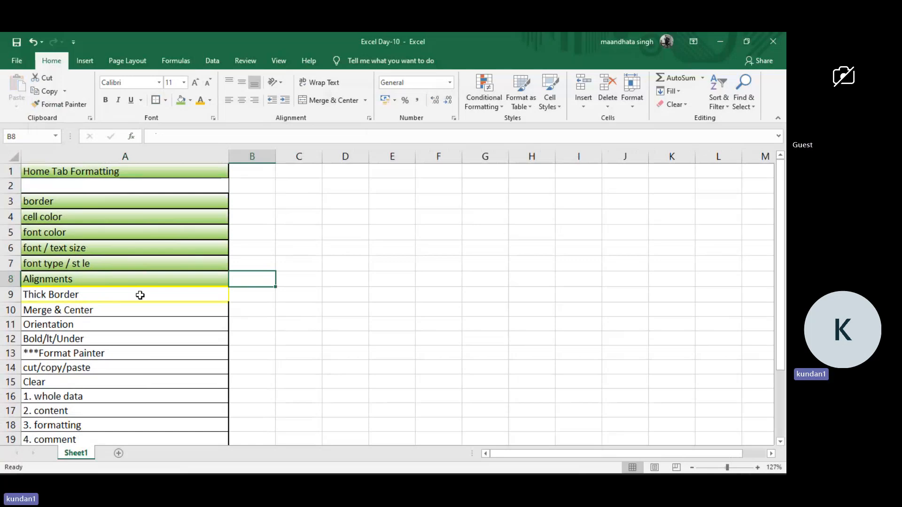
Copy the border topic cell's (A3) formatting to the Thick Border cell (A9) with Format Painter.
{"action": "left_click", "coordinate": [70, 295]}
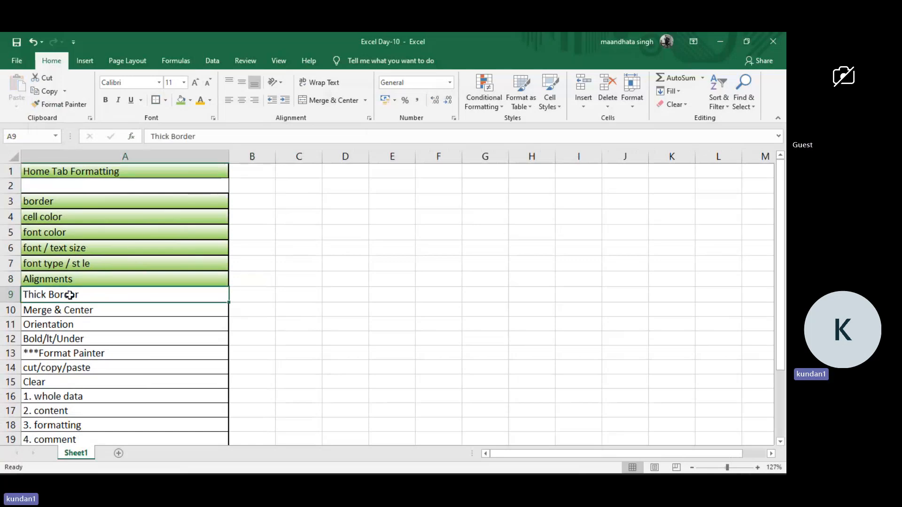
{"action": "key", "text": "ctrl+c"}
{"action": "left_click", "coordinate": [75, 199]}
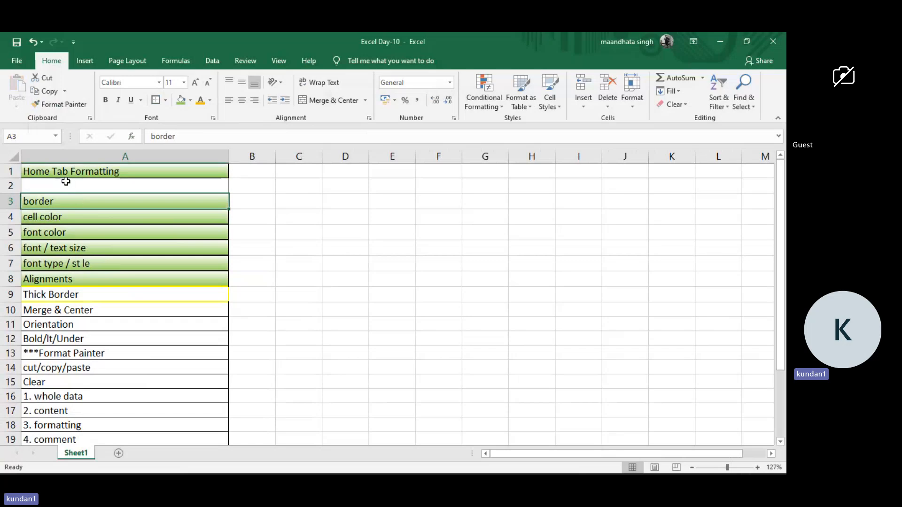
{"action": "left_click", "coordinate": [66, 98]}
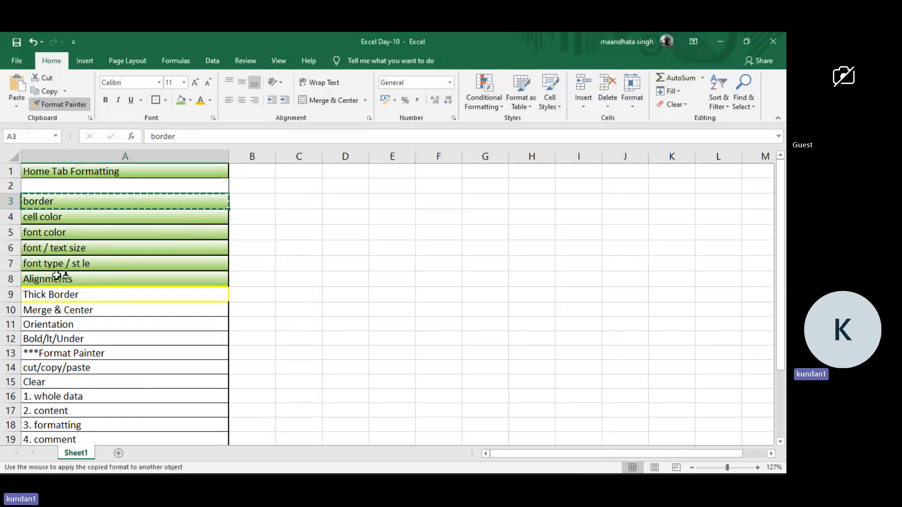
{"action": "left_click", "coordinate": [51, 294]}
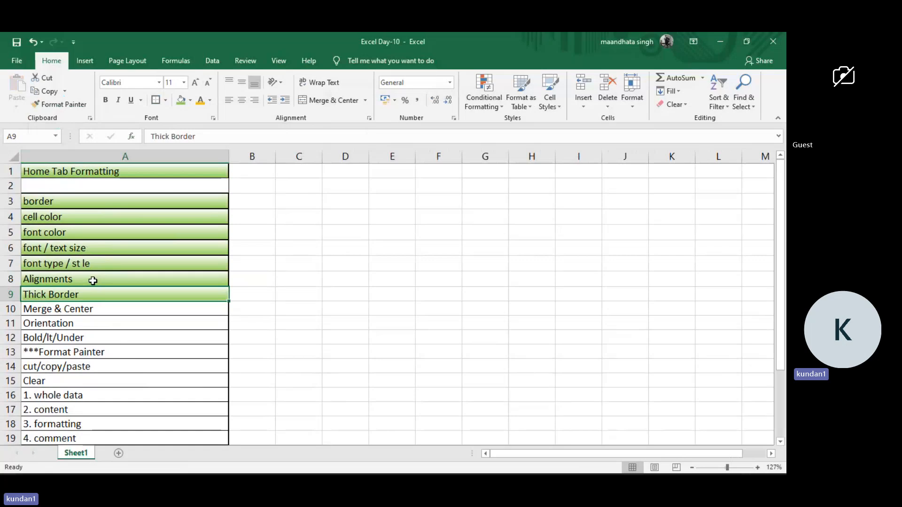
Remove the fill color from the font type and Alignments topic cells (A7:A8).
{"action": "left_click_drag", "start_coordinate": [93, 280], "coordinate": [101, 264]}
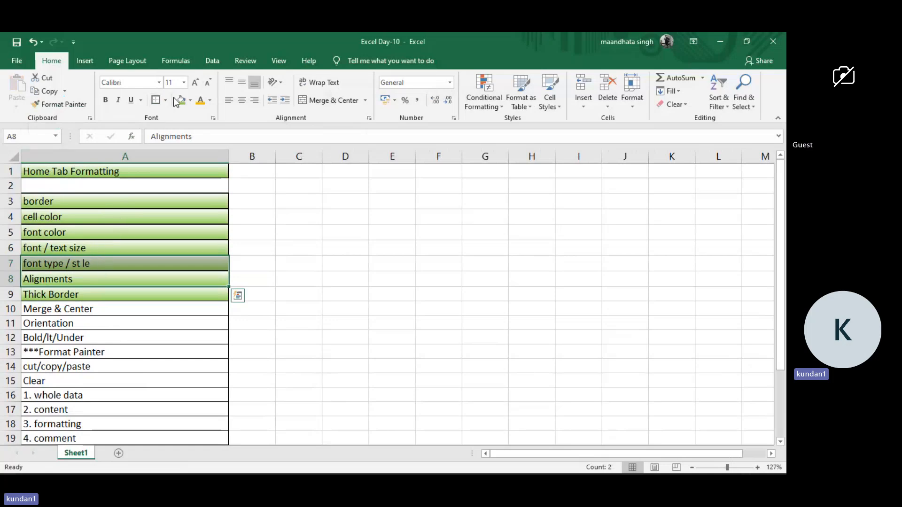
{"action": "left_click", "coordinate": [190, 101]}
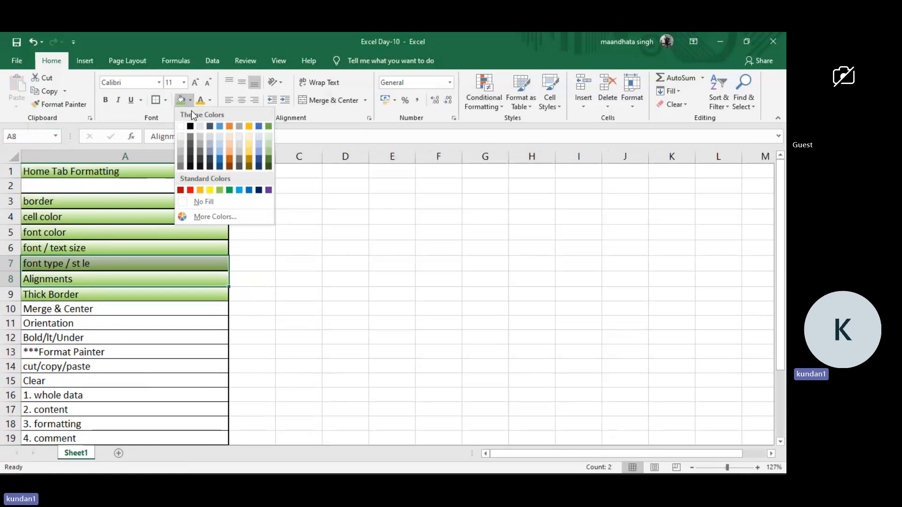
{"action": "left_click", "coordinate": [201, 202]}
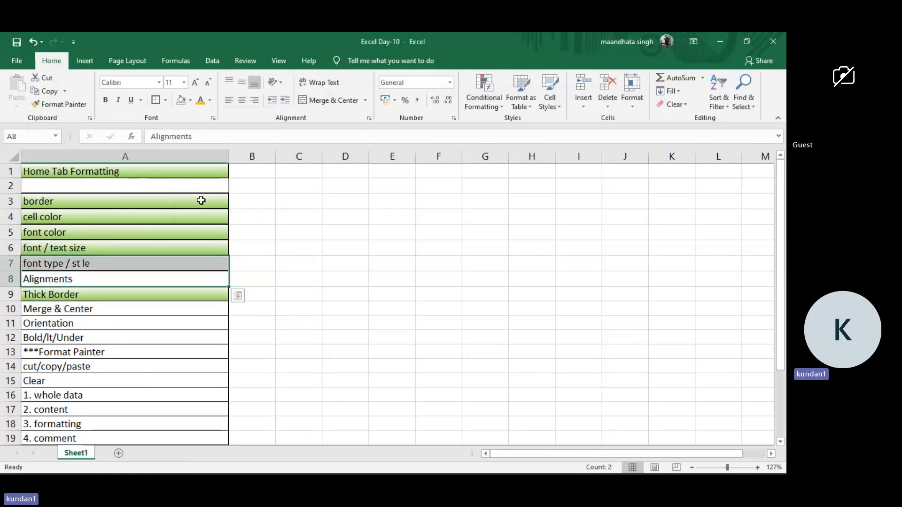
{"action": "left_click", "coordinate": [244, 226]}
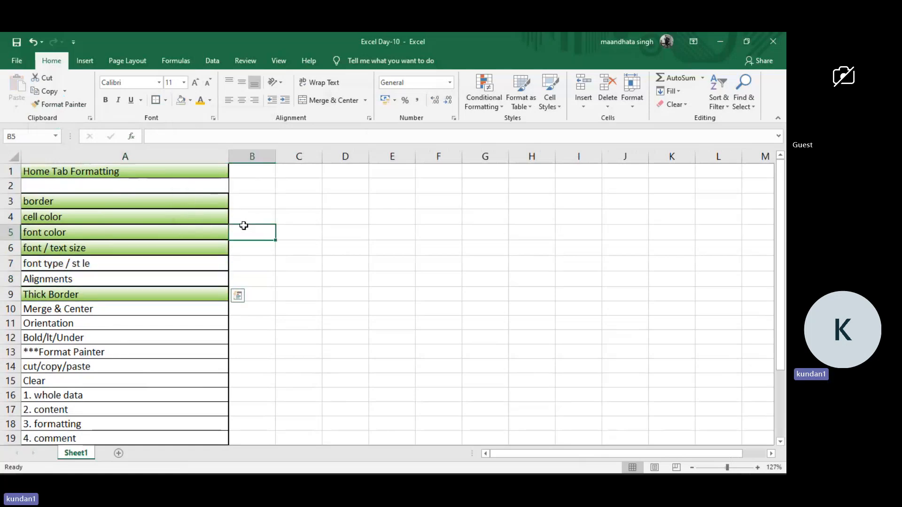
Copy the cut/copy/paste cell's (A14) formatting to the font type and Alignments cells (A7:A8) with Format Painter.
{"action": "left_click", "coordinate": [110, 369]}
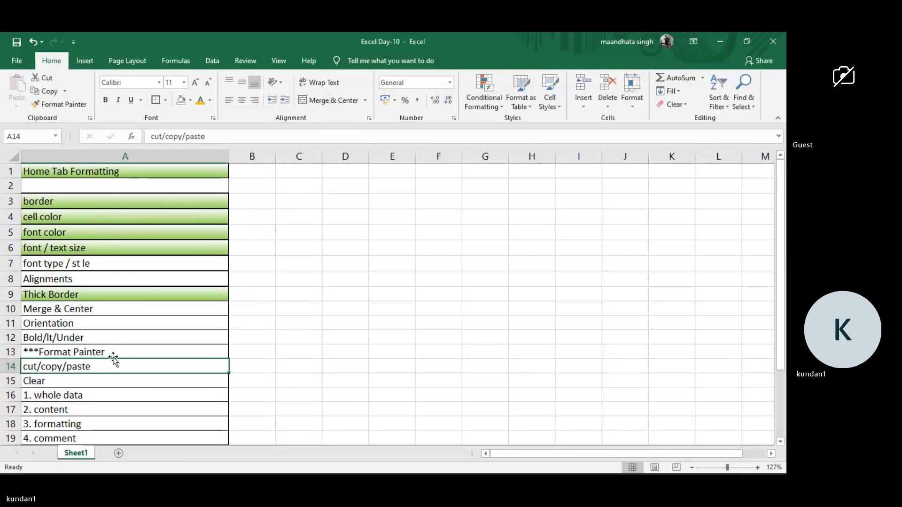
{"action": "left_click", "coordinate": [52, 104]}
{"action": "left_click_drag", "start_coordinate": [69, 280], "coordinate": [76, 261]}
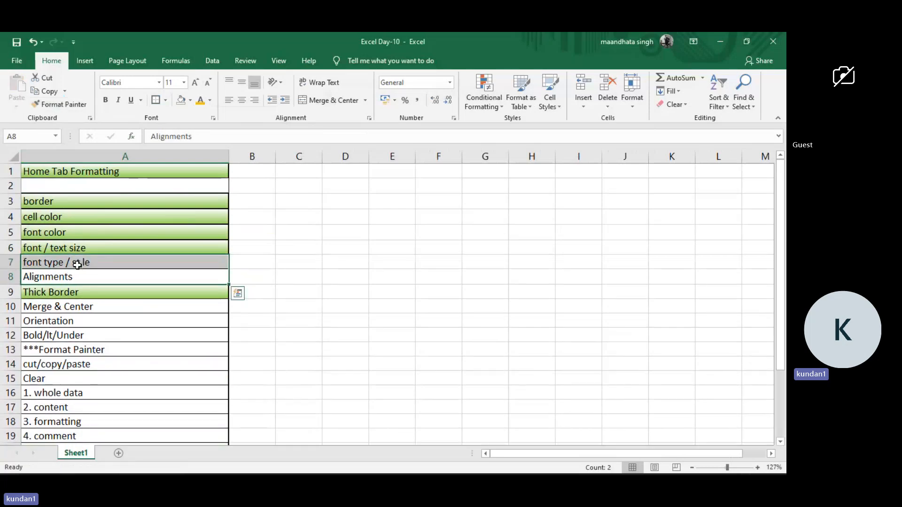
{"action": "left_click", "coordinate": [201, 353]}
{"action": "left_click", "coordinate": [150, 415]}
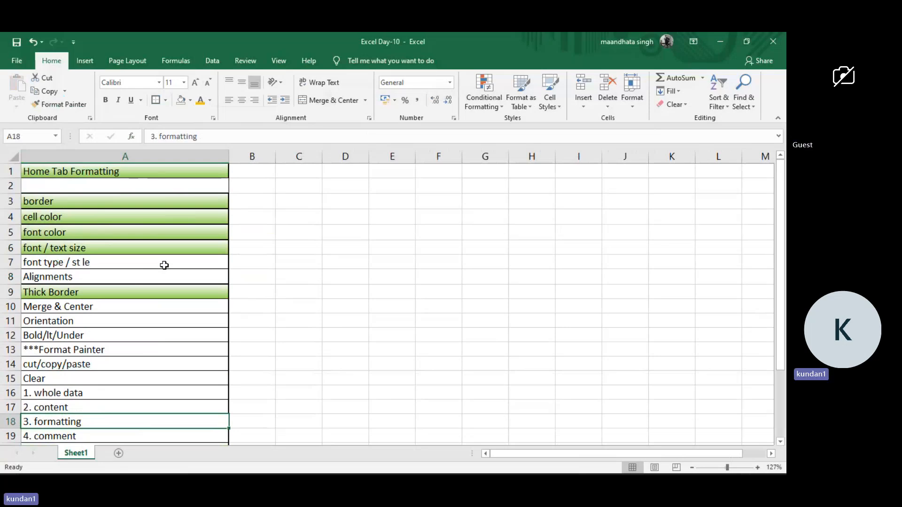
Examine the available fonts and the underline options for the font type cell (A7) without changing it.
{"action": "left_click", "coordinate": [101, 266]}
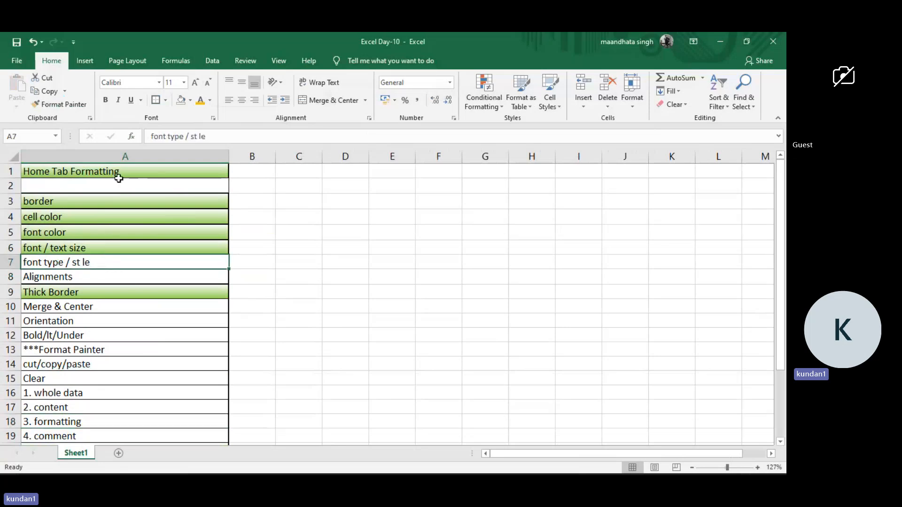
{"action": "left_click", "coordinate": [161, 82]}
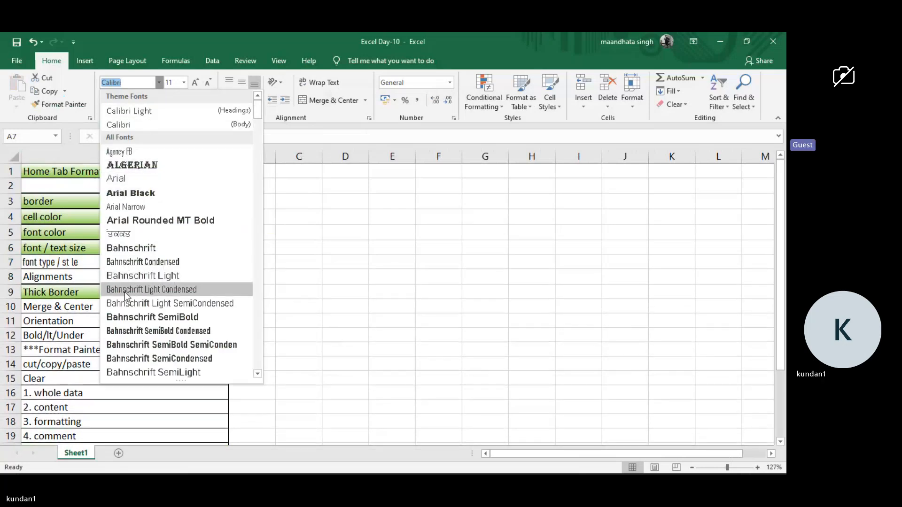
{"action": "scroll", "coordinate": [125, 292], "scroll_direction": "down", "scroll_amount": 4}
{"action": "left_click", "coordinate": [270, 187]}
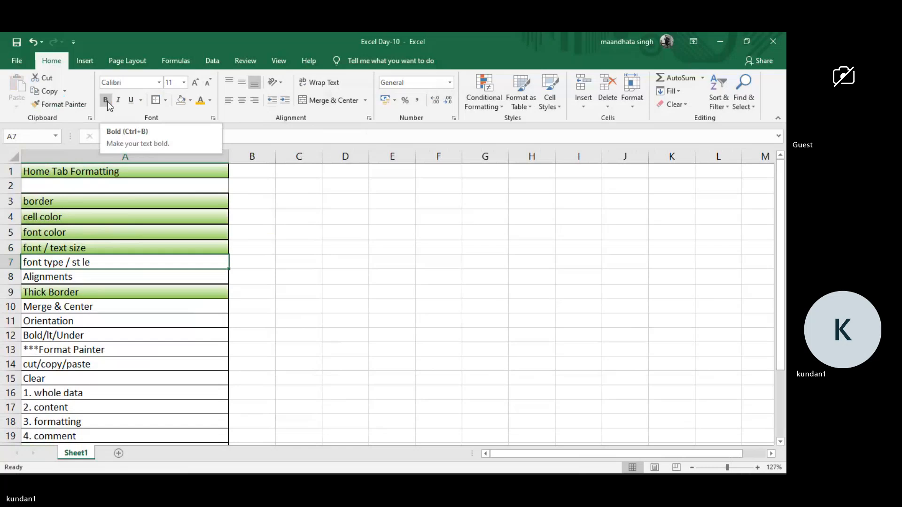
{"action": "left_click", "coordinate": [140, 100]}
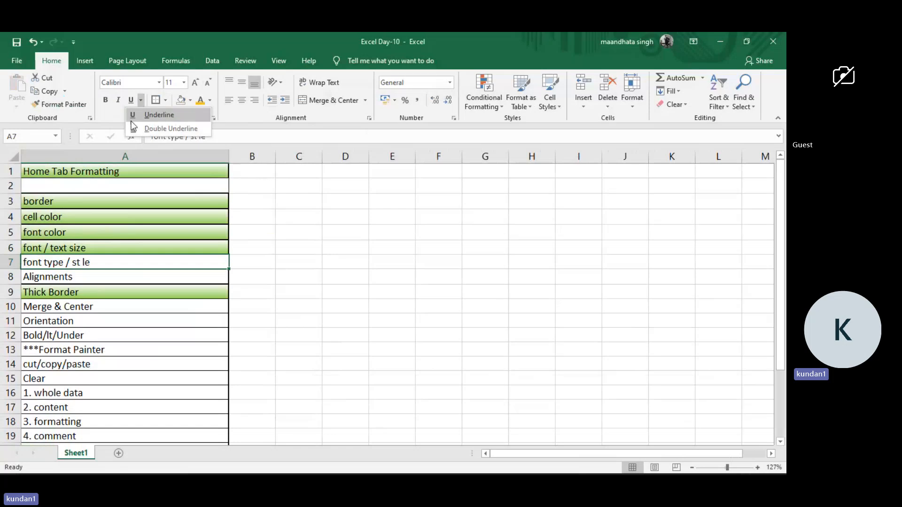
{"action": "left_click", "coordinate": [85, 323]}
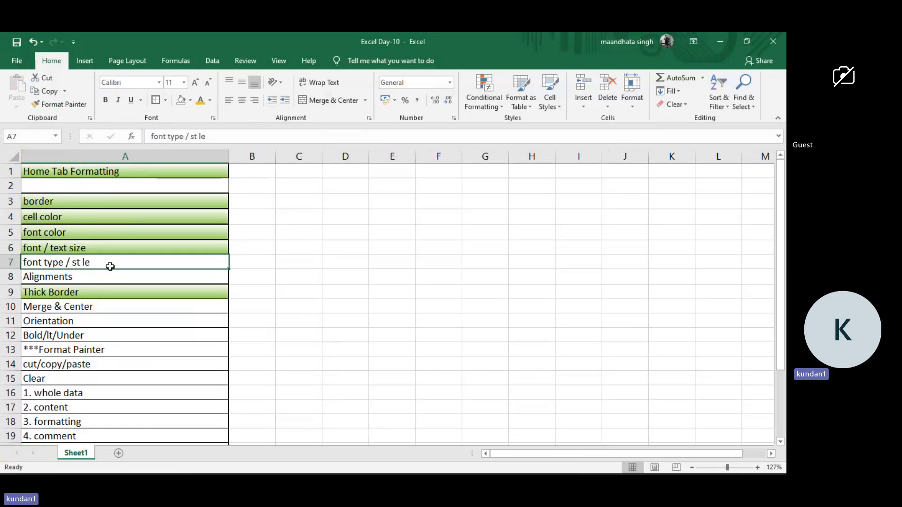
Copy the font / text size cell's (A6) formatting to the font type cell (A7) with Format Painter.
{"action": "left_click", "coordinate": [114, 247]}
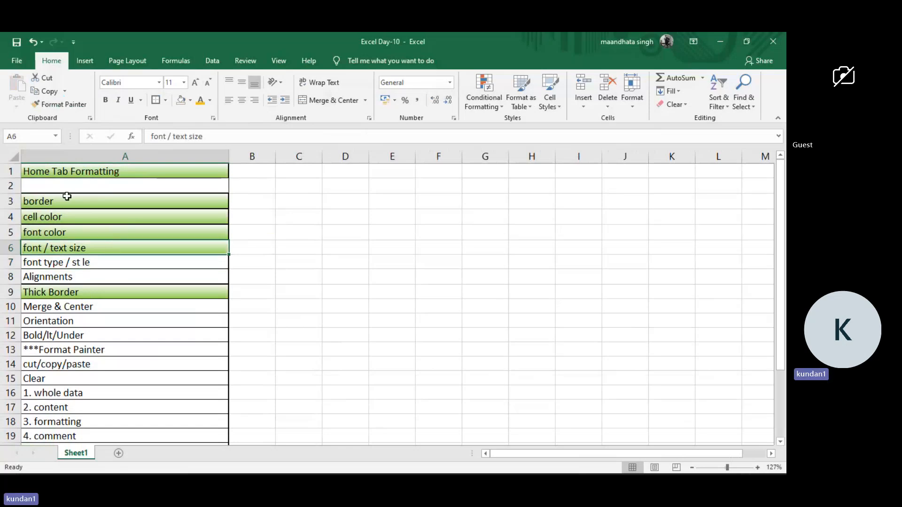
{"action": "left_click", "coordinate": [49, 106]}
{"action": "left_click", "coordinate": [81, 262]}
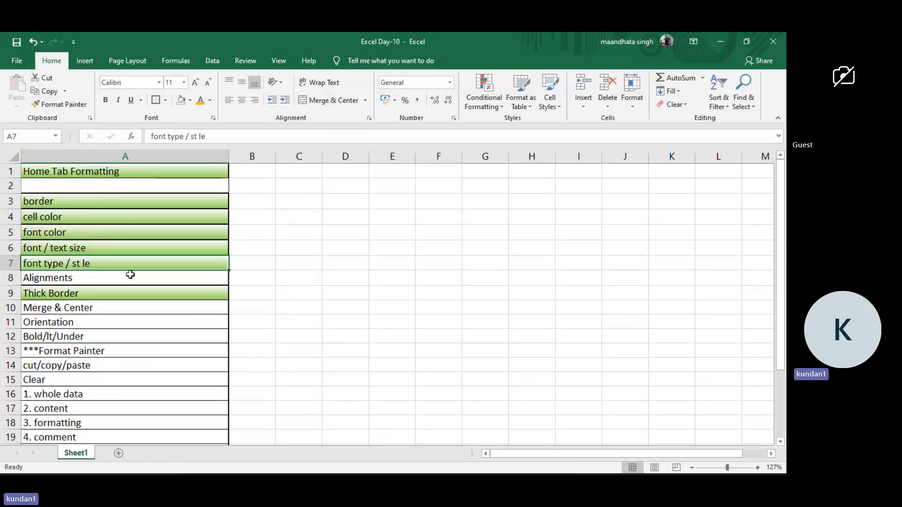
{"action": "left_click", "coordinate": [273, 245]}
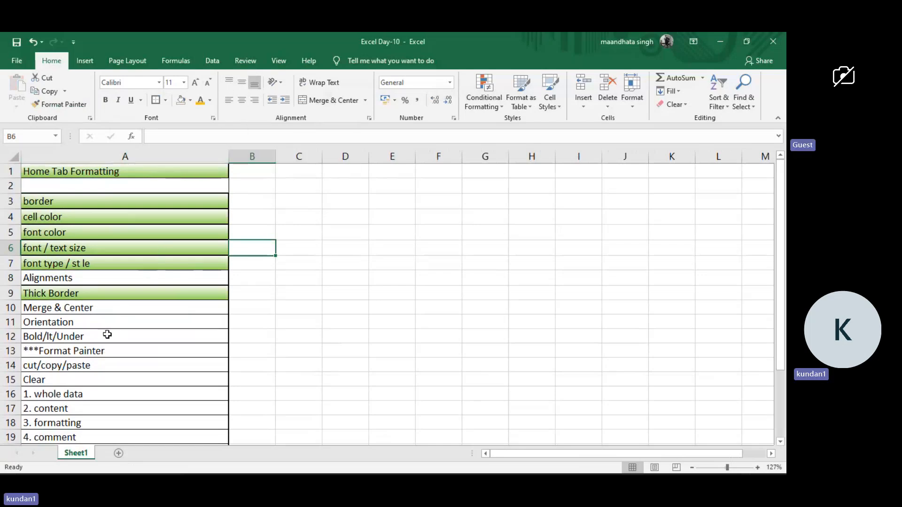
{"action": "left_click", "coordinate": [117, 318]}
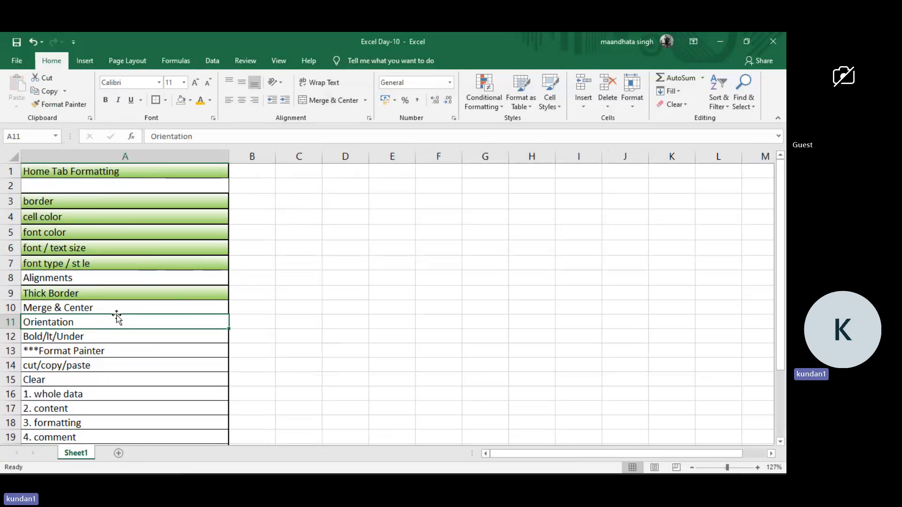
{"action": "mouse_move", "coordinate": [11, 329]}
{"action": "left_mouse_down"}
{"action": "mouse_move", "coordinate": [19, 403]}
{"action": "mouse_move", "coordinate": [24, 321]}
{"action": "left_mouse_up"}
{"action": "double_click", "coordinate": [9, 323]}
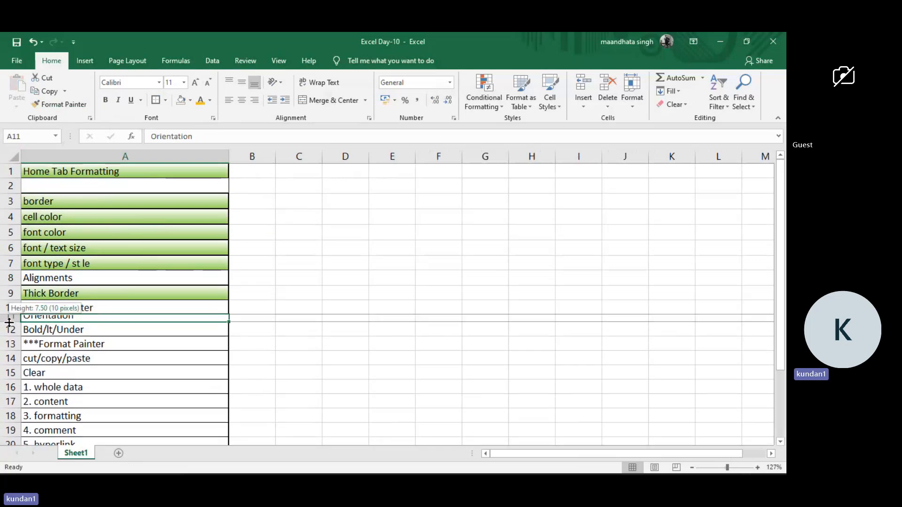
Remove the fill color from the Home Tab Formatting title cell (A1) and make row 1 several times taller.
{"action": "left_click", "coordinate": [47, 171]}
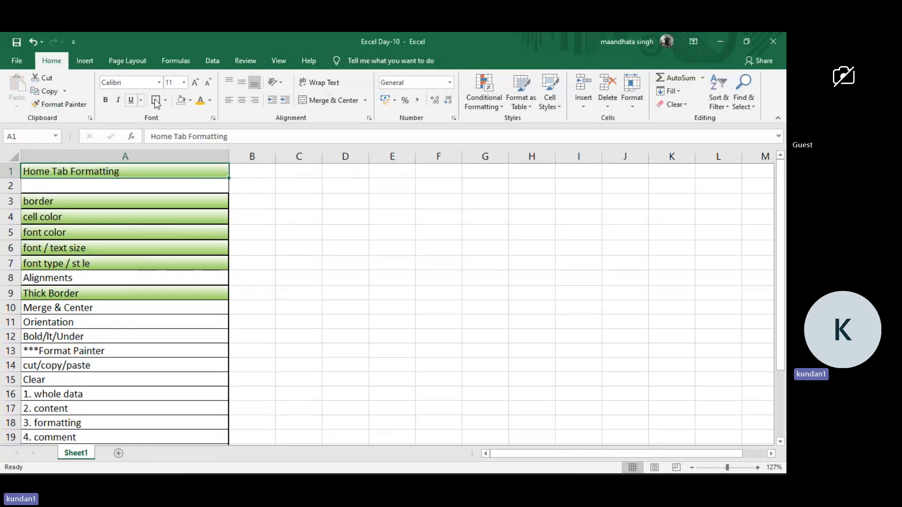
{"action": "left_click", "coordinate": [182, 100]}
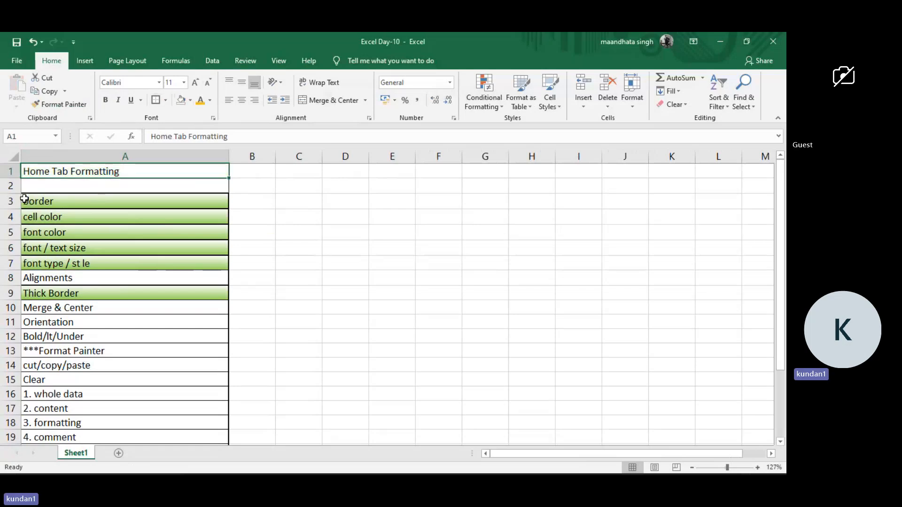
{"action": "left_click_drag", "start_coordinate": [13, 178], "coordinate": [16, 215]}
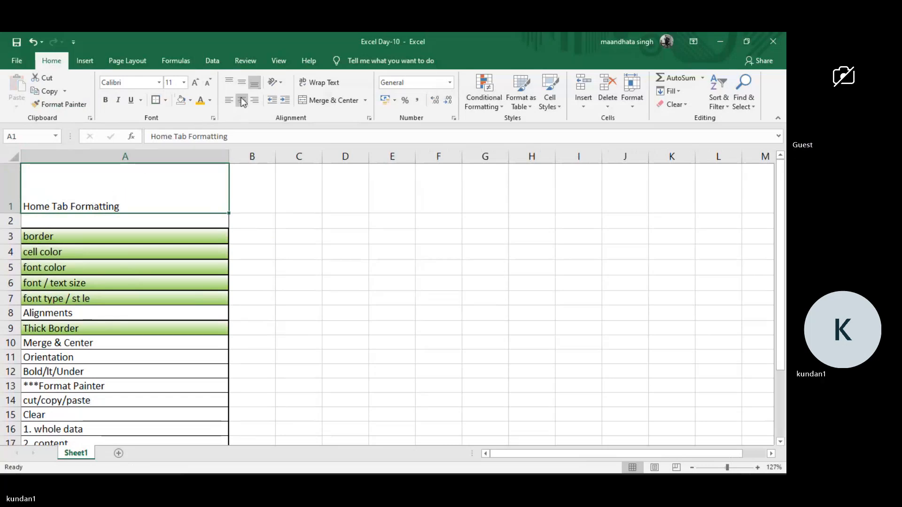
Middle-align the Home Tab Formatting title (A1) vertically and center it horizontally, trying left alignment in between.
{"action": "left_click", "coordinate": [242, 83]}
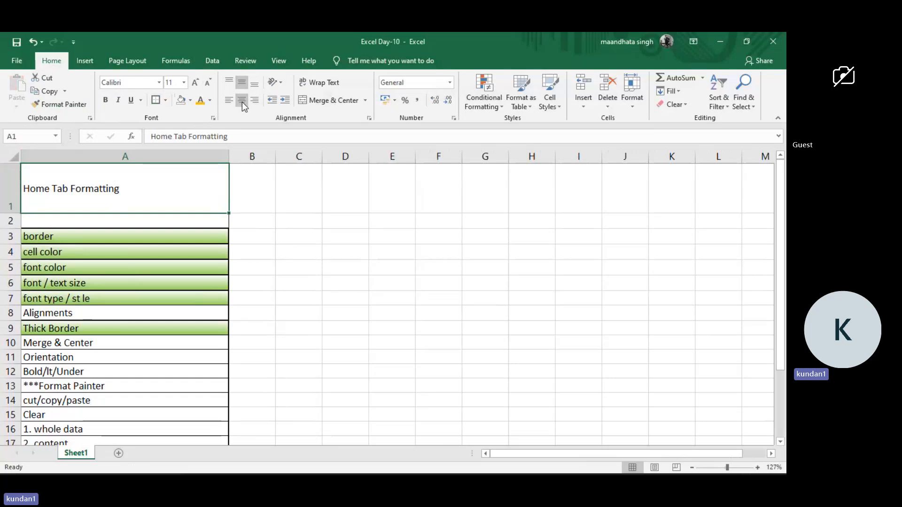
{"action": "left_click", "coordinate": [242, 102]}
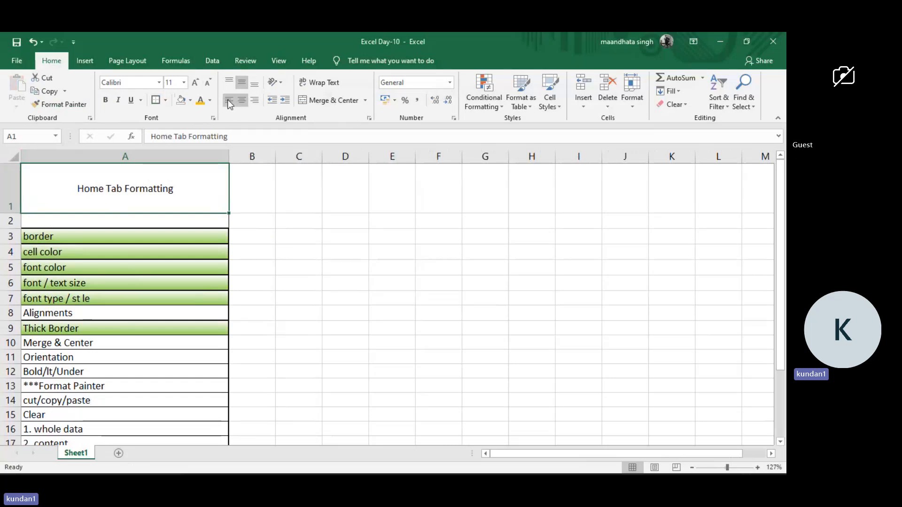
{"action": "left_click", "coordinate": [228, 101]}
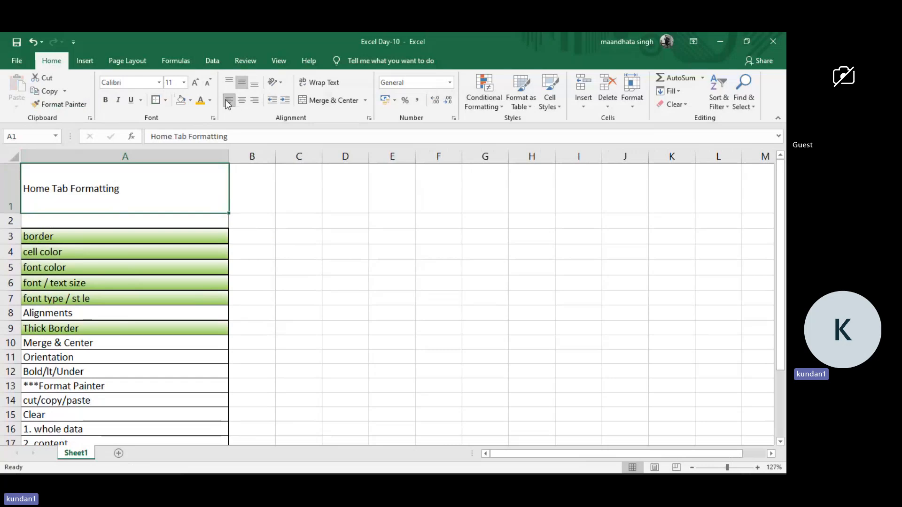
{"action": "left_click", "coordinate": [241, 100]}
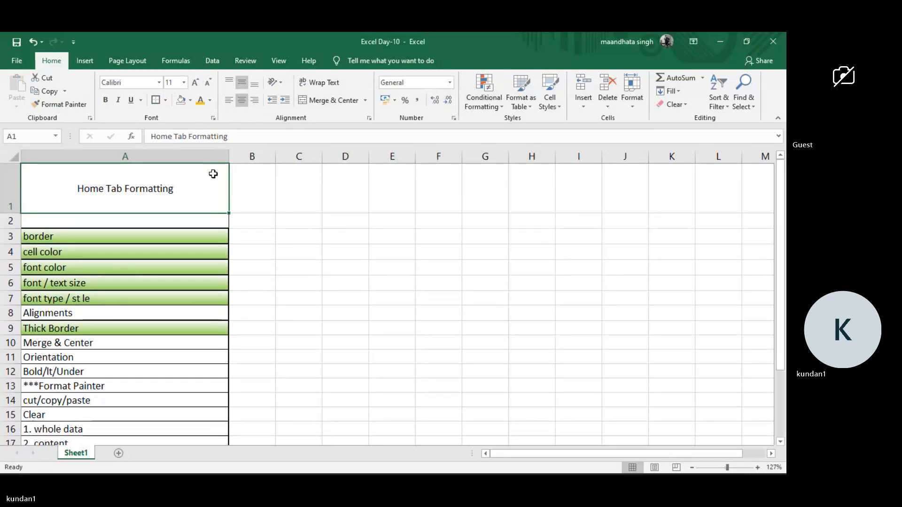
Copy the font type cell's (A7) formatting to the Alignments cell (A8) with Format Painter.
{"action": "left_click", "coordinate": [99, 314]}
{"action": "left_click", "coordinate": [109, 300]}
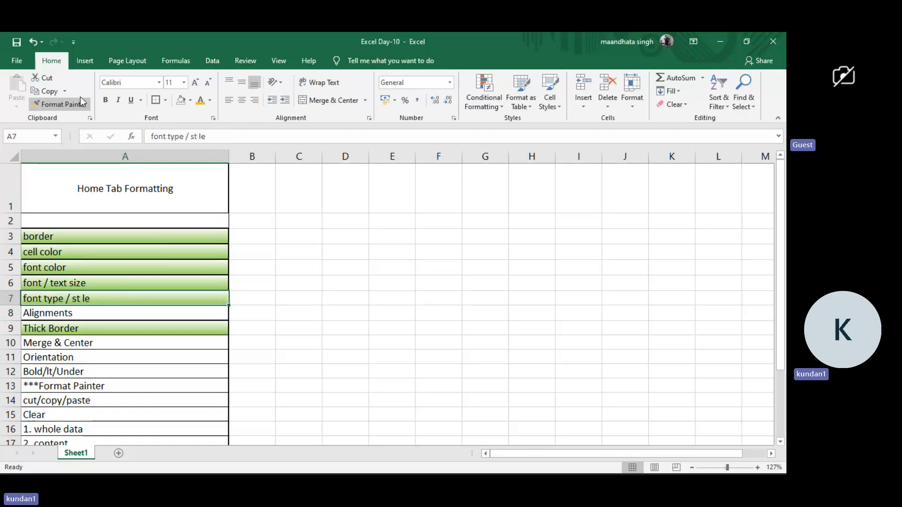
{"action": "left_click", "coordinate": [61, 104]}
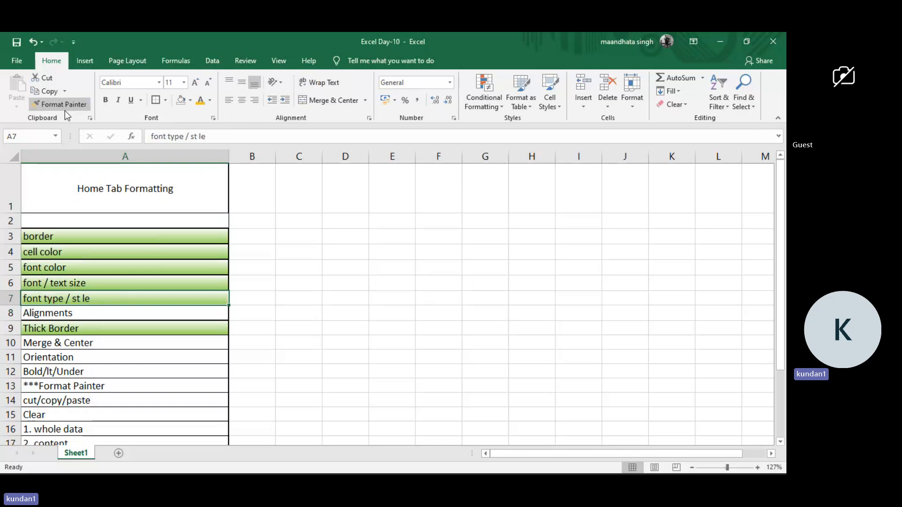
{"action": "left_click", "coordinate": [68, 313]}
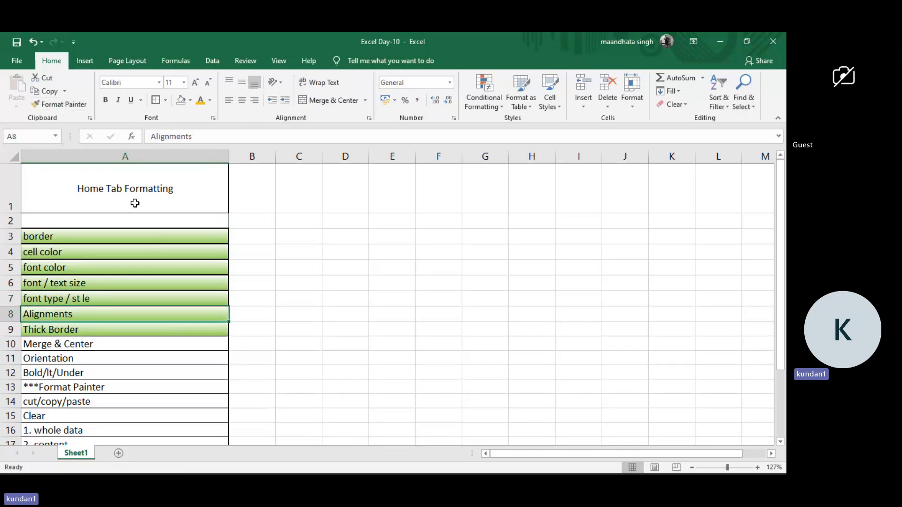
Increase the font size of the Home Tab Formatting title (A1) to 36.
{"action": "left_click", "coordinate": [135, 203]}
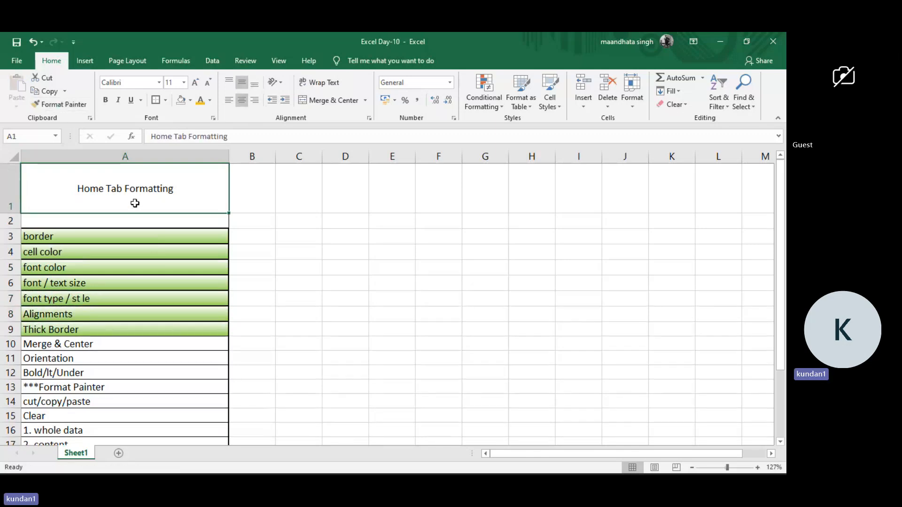
{"action": "left_click", "coordinate": [195, 84]}
{"action": "left_click", "coordinate": [194, 84]}
{"action": "left_click", "coordinate": [194, 84]}
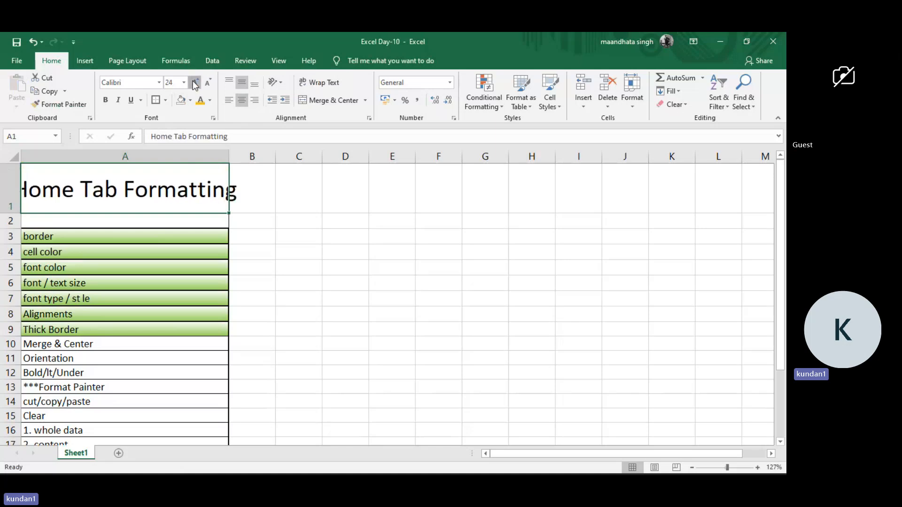
{"action": "left_click", "coordinate": [195, 84]}
{"action": "left_click", "coordinate": [195, 84]}
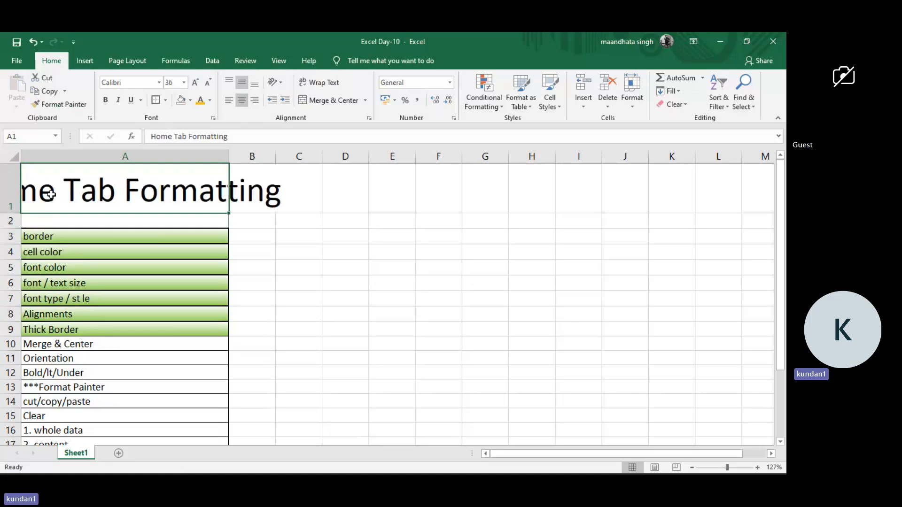
Merge cells A1 to D1 so the Home Tab Formatting title spans all four columns.
{"action": "left_click", "coordinate": [302, 210]}
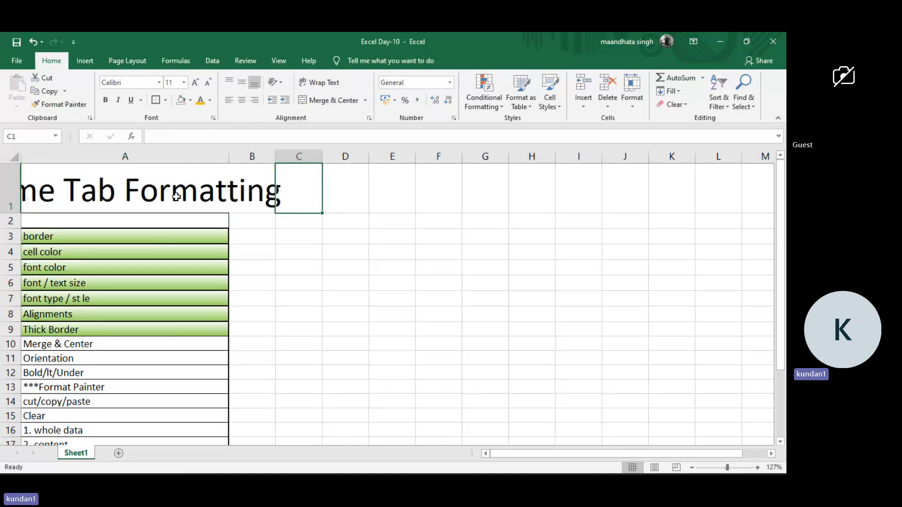
{"action": "left_click_drag", "start_coordinate": [179, 196], "coordinate": [337, 179]}
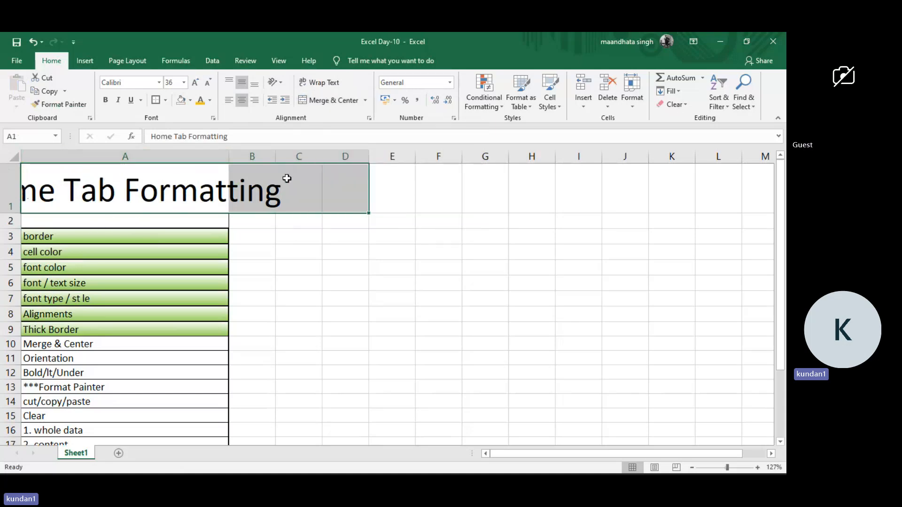
{"action": "left_click", "coordinate": [367, 100]}
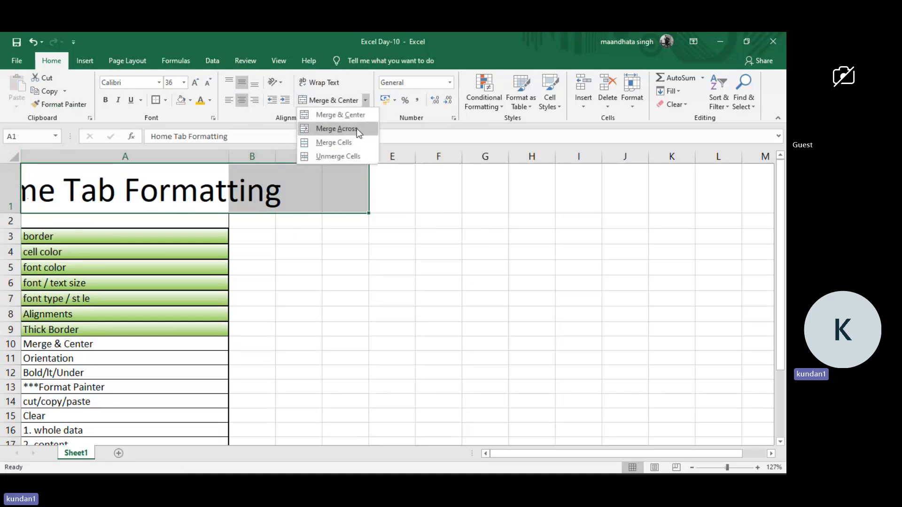
{"action": "left_click", "coordinate": [321, 145]}
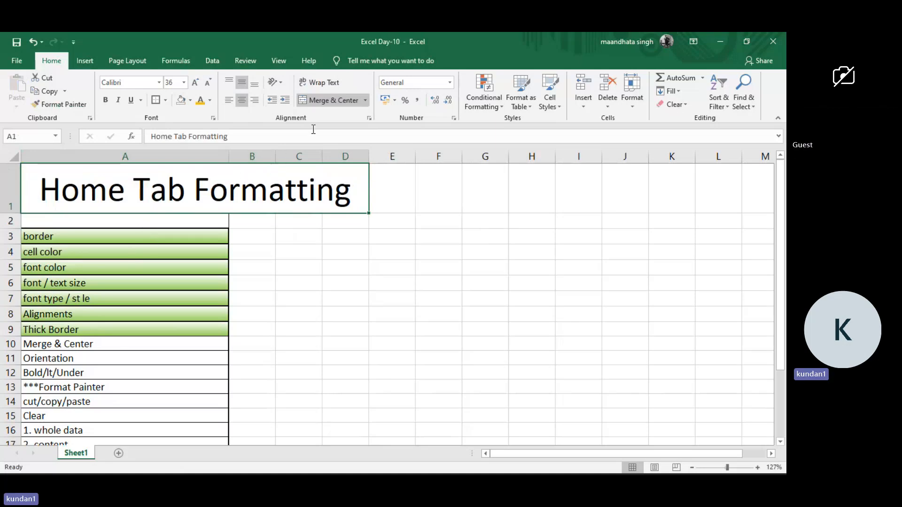
Unmerge the title range A1:D1 and check cells B1, C1 and D1 individually.
{"action": "left_click", "coordinate": [359, 100]}
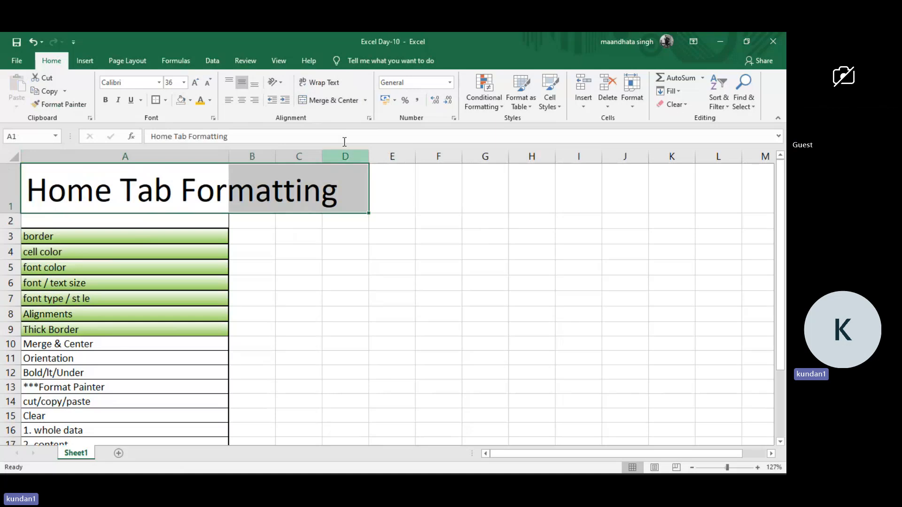
{"action": "left_click", "coordinate": [365, 101]}
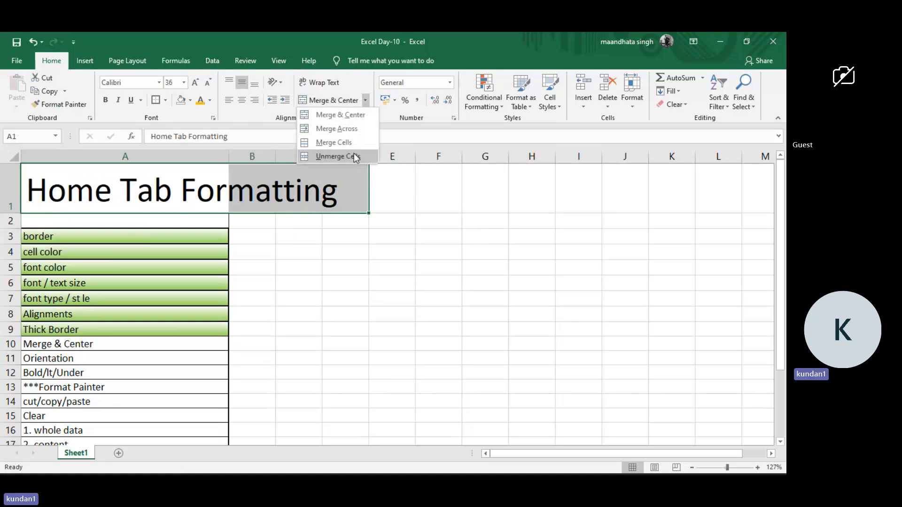
{"action": "left_click", "coordinate": [338, 157]}
{"action": "left_click", "coordinate": [293, 238]}
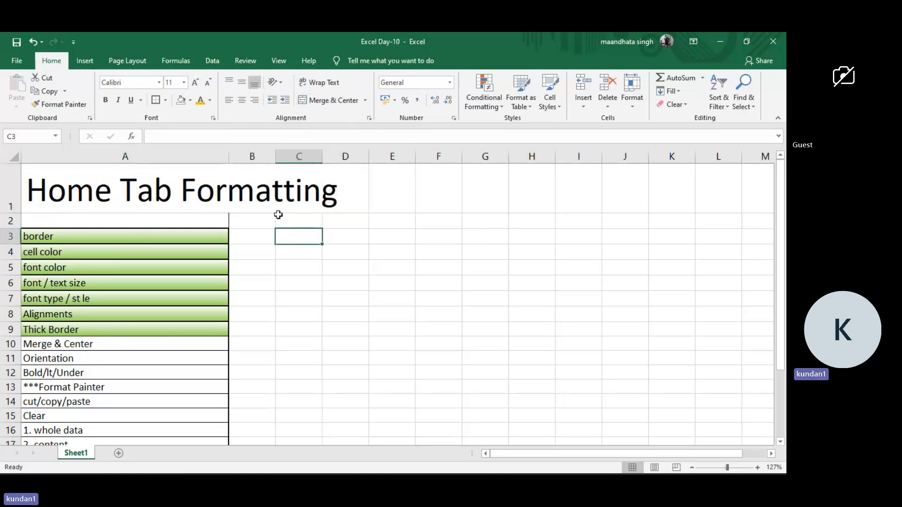
{"action": "left_click", "coordinate": [271, 195]}
{"action": "left_click", "coordinate": [284, 188]}
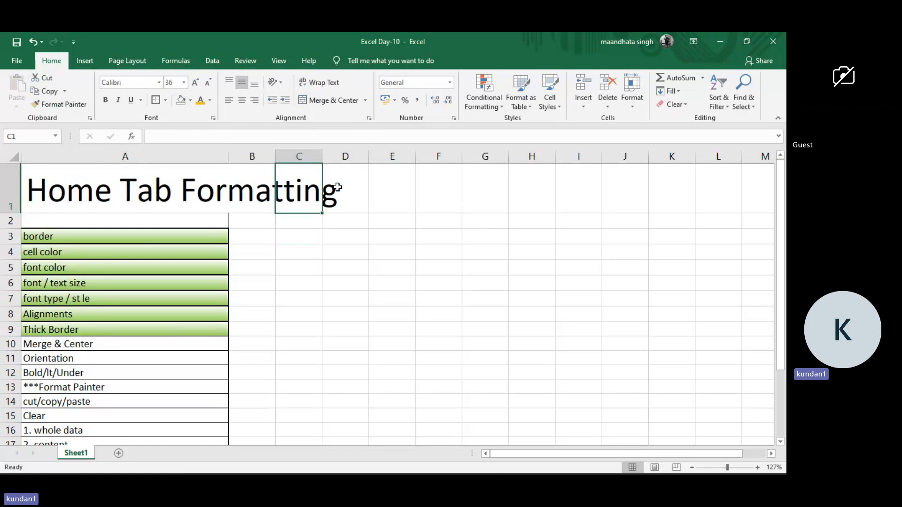
{"action": "left_click", "coordinate": [337, 187]}
{"action": "left_click", "coordinate": [243, 183]}
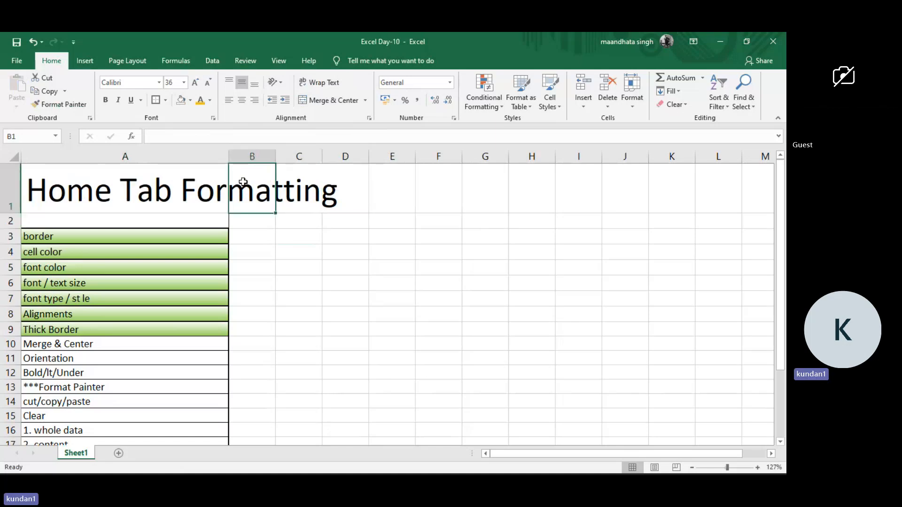
Apply Merge & Center to the title cell A1 alone.
{"action": "left_click", "coordinate": [194, 186]}
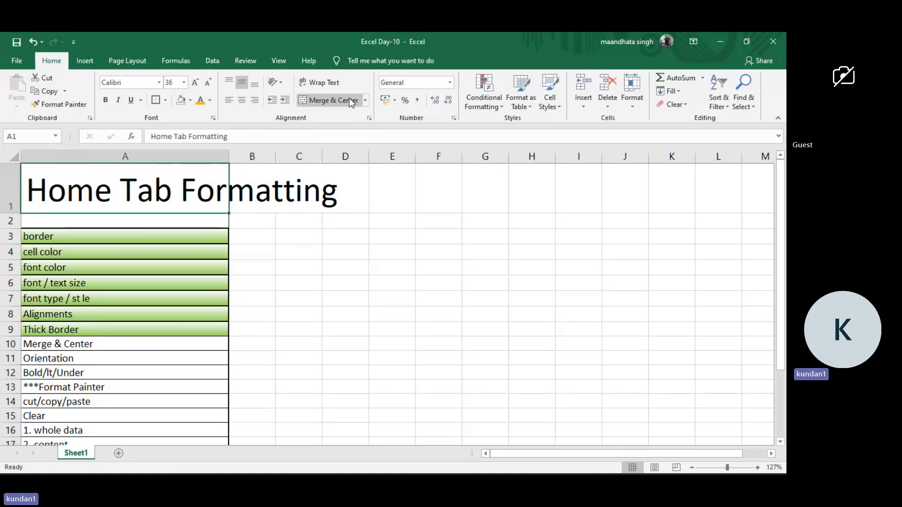
{"action": "left_click", "coordinate": [366, 101]}
{"action": "left_click", "coordinate": [353, 119]}
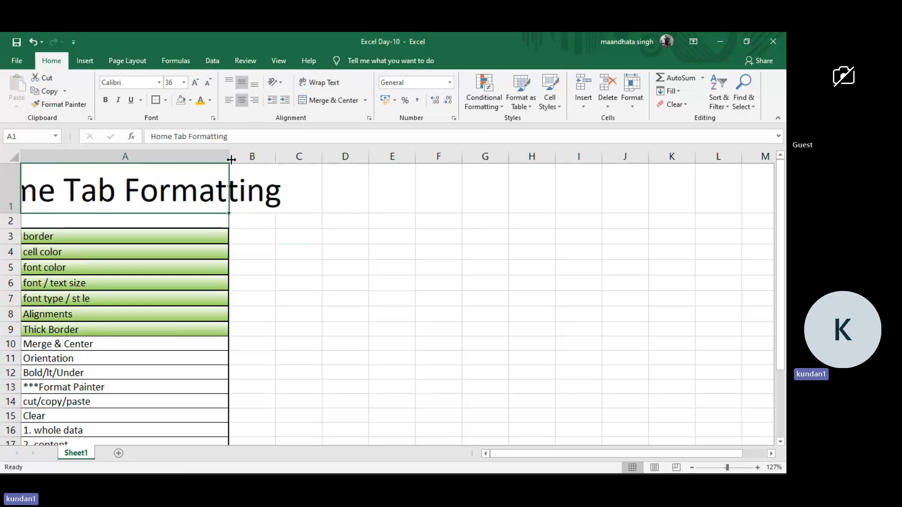
Merge and center the Home Tab Formatting title across A1:D1.
{"action": "mouse_move", "coordinate": [230, 157]}
{"action": "left_mouse_down"}
{"action": "mouse_move", "coordinate": [352, 150]}
{"action": "mouse_move", "coordinate": [229, 150]}
{"action": "left_mouse_up"}
{"action": "left_click_drag", "start_coordinate": [192, 186], "coordinate": [346, 176]}
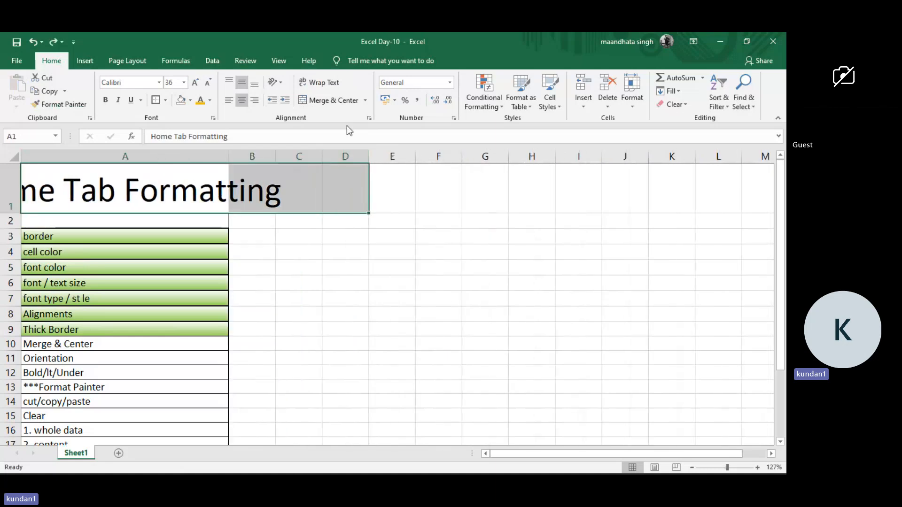
{"action": "left_click", "coordinate": [360, 102]}
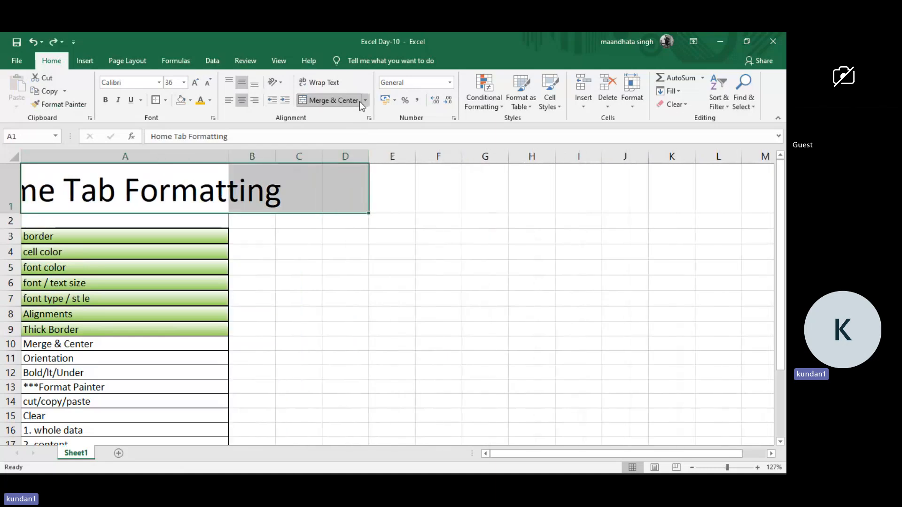
{"action": "left_click", "coordinate": [279, 231]}
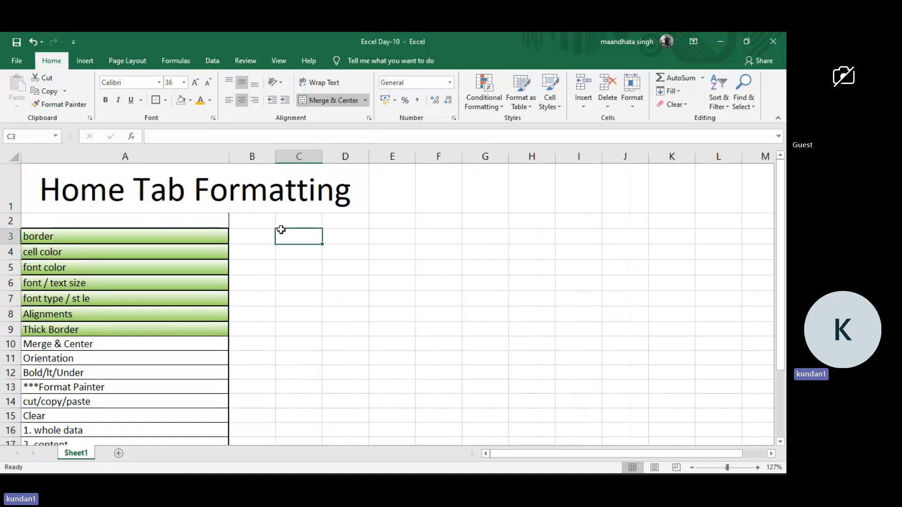
Fill the merged Home Tab Formatting title cell with yellow.
{"action": "left_click", "coordinate": [265, 187]}
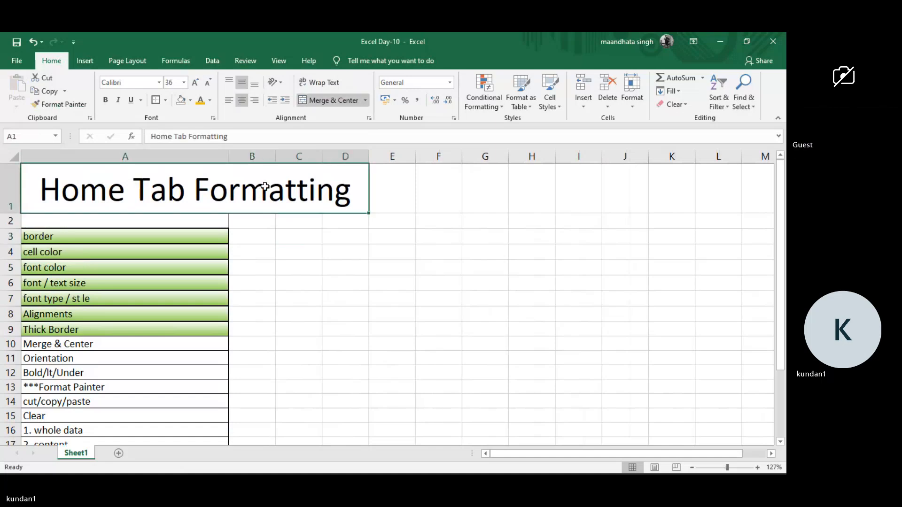
{"action": "left_click", "coordinate": [194, 105]}
{"action": "left_click", "coordinate": [209, 189]}
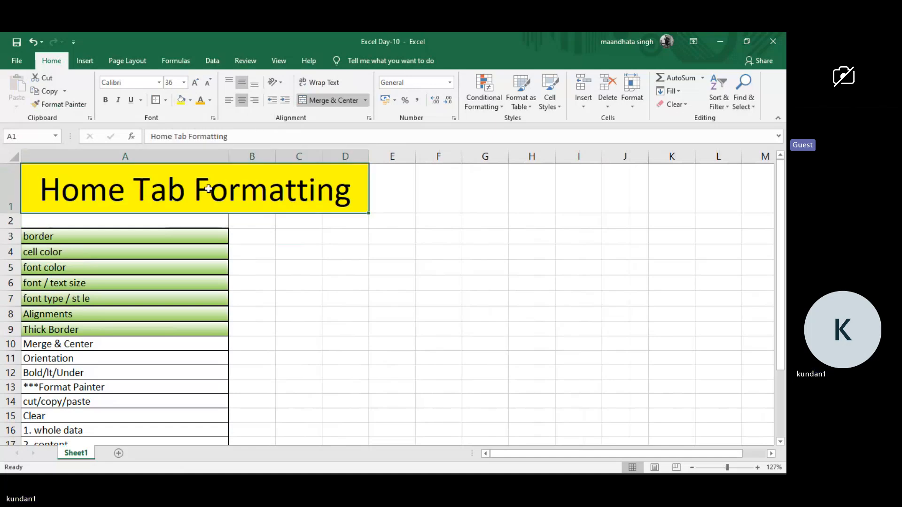
Undo the title's yellow fill and the merge of A1:D1.
{"action": "left_click", "coordinate": [260, 234]}
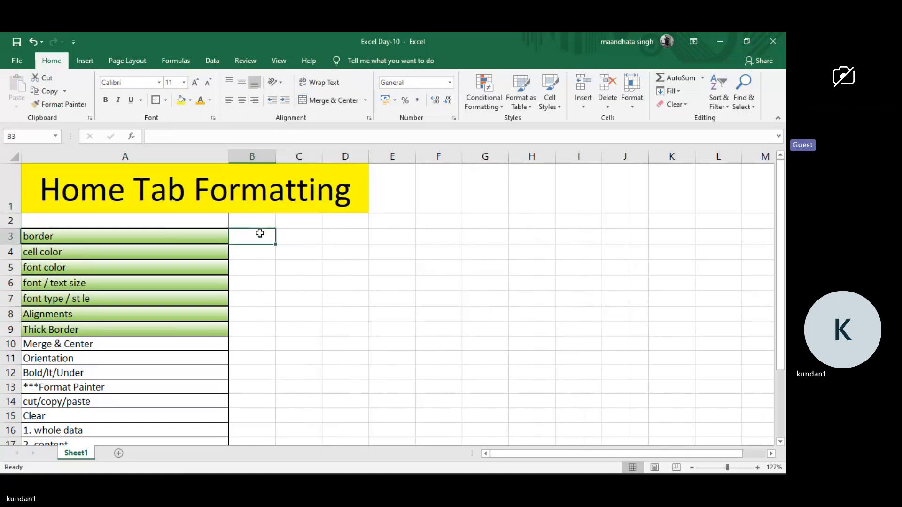
{"action": "key", "text": "ctrl+z"}
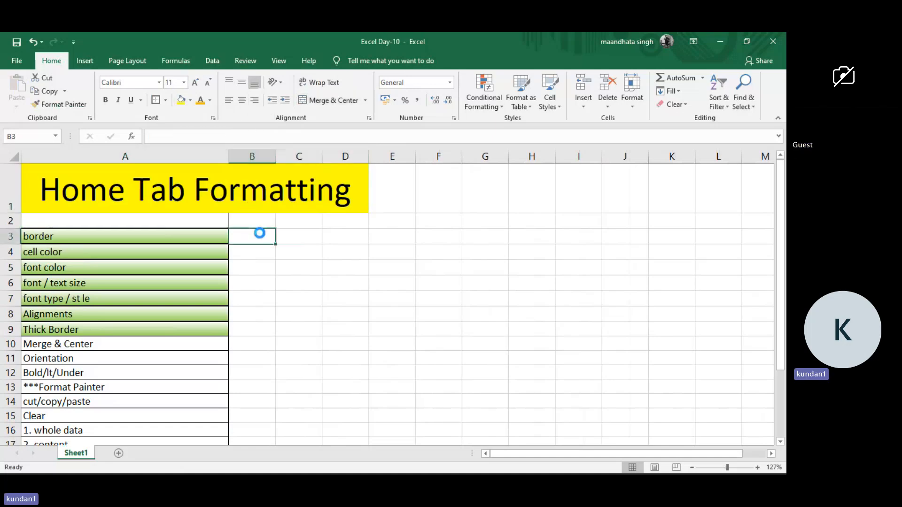
{"action": "key", "text": "ctrl+z"}
{"action": "left_click", "coordinate": [168, 197]}
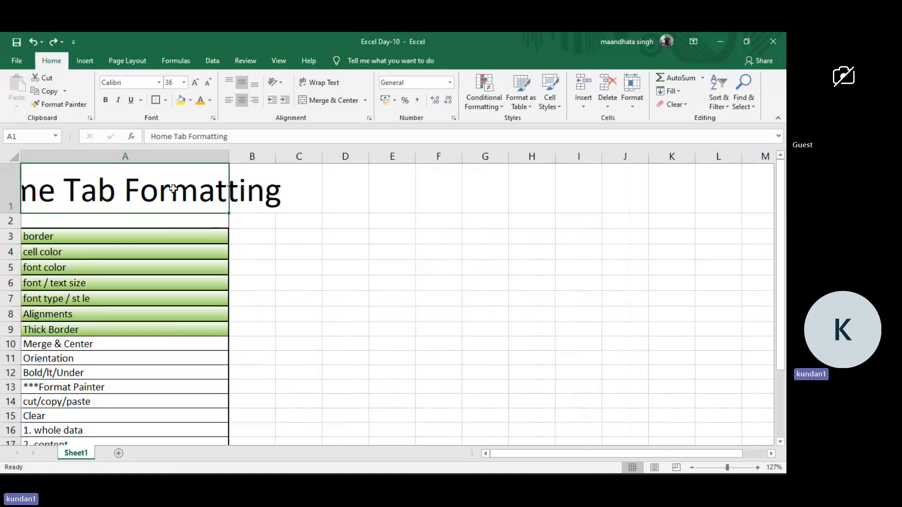
Merge and center the title across A1:D1 again and fill the merged cell with yellow.
{"action": "left_click_drag", "start_coordinate": [174, 189], "coordinate": [342, 192]}
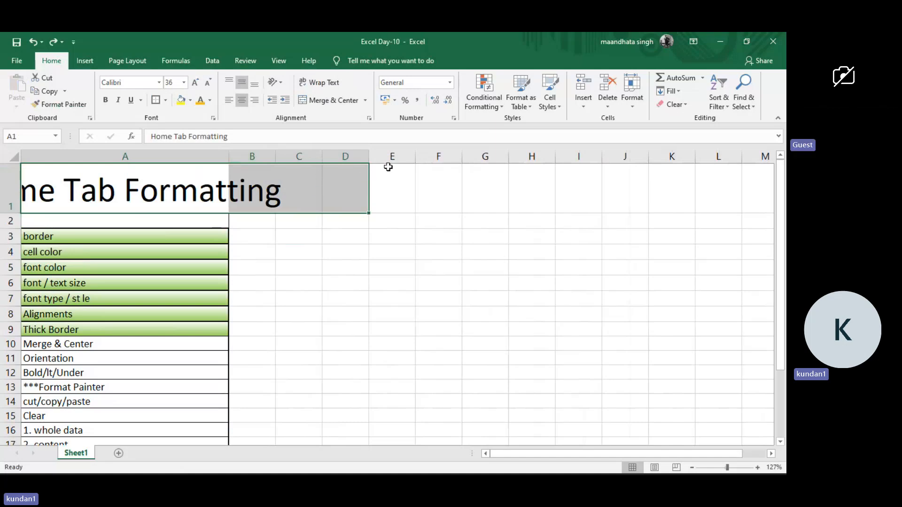
{"action": "left_click", "coordinate": [366, 101]}
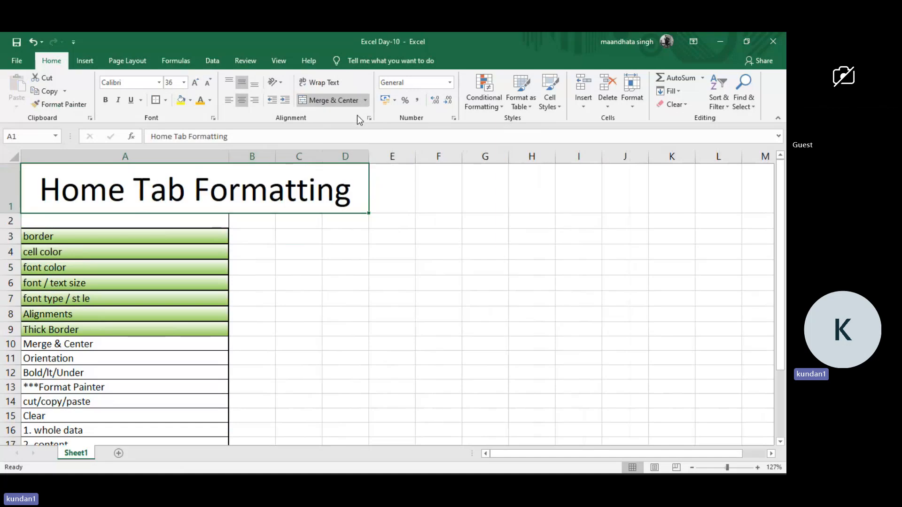
{"action": "left_click", "coordinate": [357, 114]}
{"action": "left_click", "coordinate": [181, 100]}
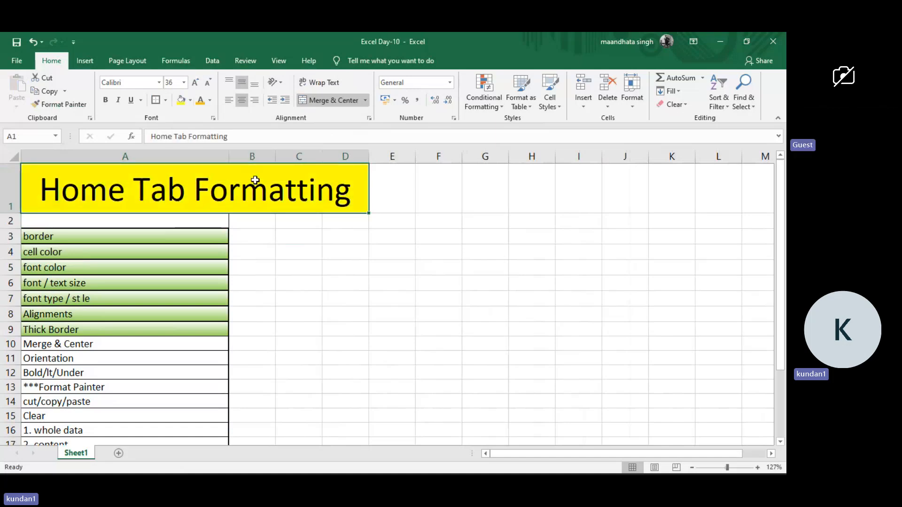
Give the merged title cell a two-color gradient fill from white to yellow with horizontal shading.
{"action": "right_click", "coordinate": [255, 180]}
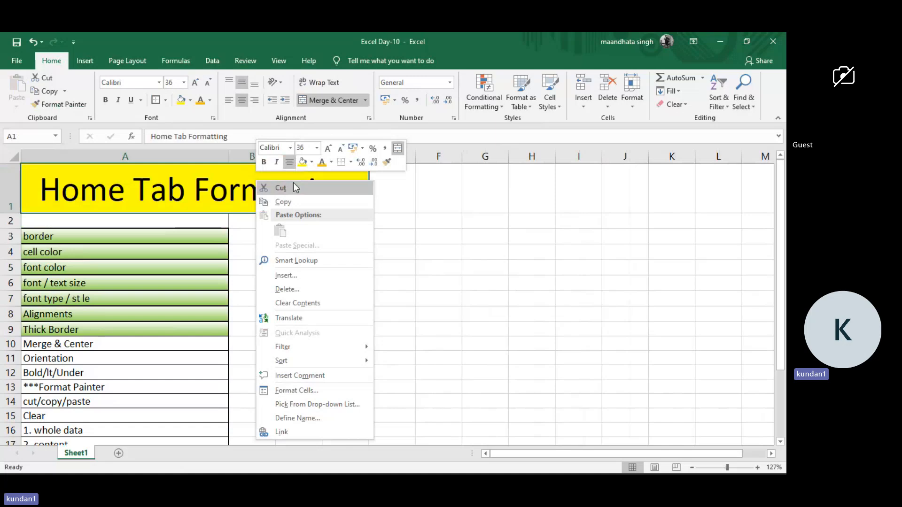
{"action": "left_click", "coordinate": [311, 391]}
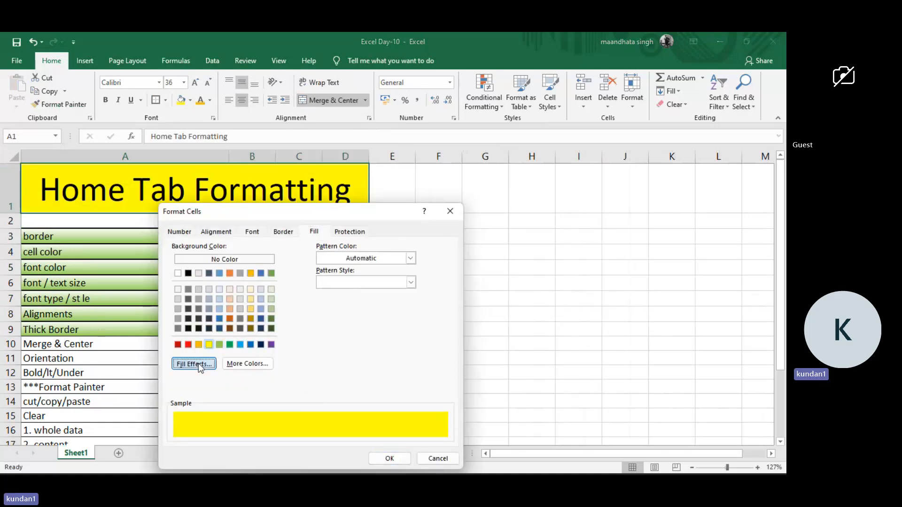
{"action": "left_click", "coordinate": [199, 363]}
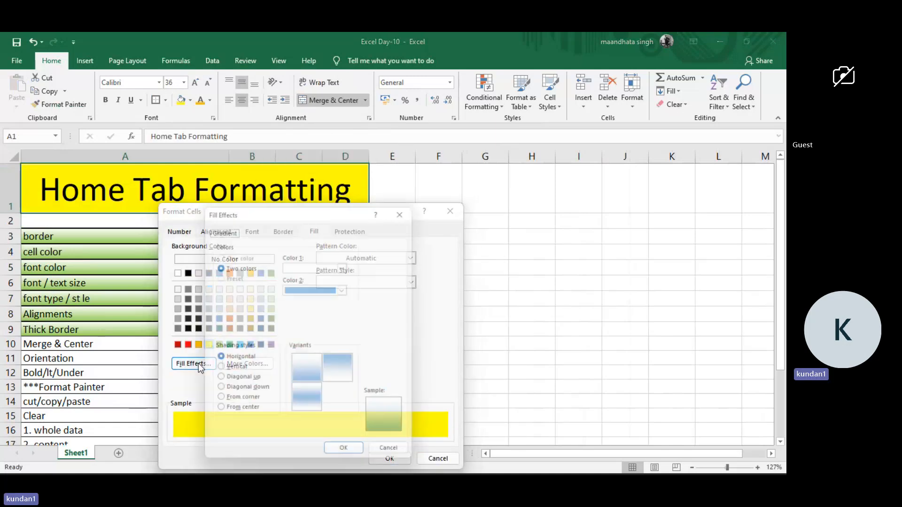
{"action": "left_click", "coordinate": [348, 289]}
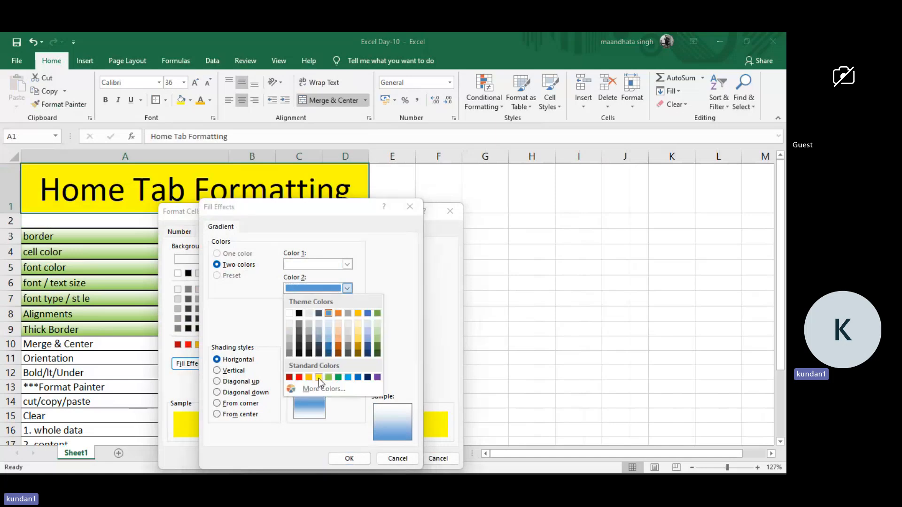
{"action": "left_click", "coordinate": [319, 378]}
{"action": "left_click", "coordinate": [317, 382]}
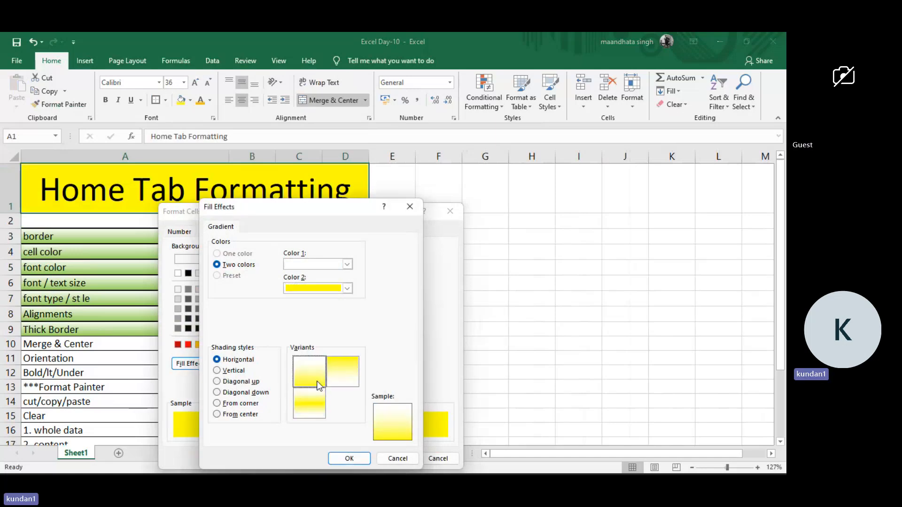
{"action": "left_click", "coordinate": [358, 461]}
{"action": "left_click", "coordinate": [388, 459]}
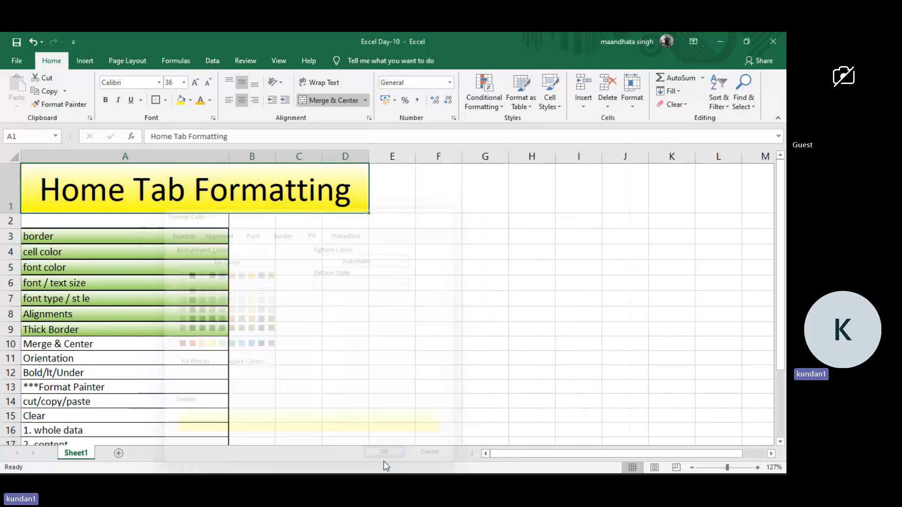
{"action": "left_click", "coordinate": [359, 255]}
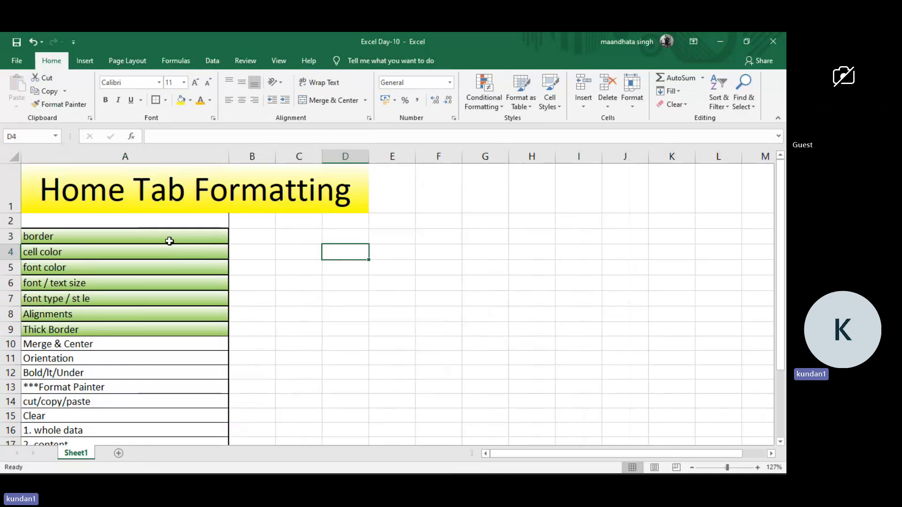
Copy the green gradient and border formatting of the Alignments cell onto A10:A11 with Format Painter.
{"action": "left_click_drag", "start_coordinate": [105, 345], "coordinate": [105, 359]}
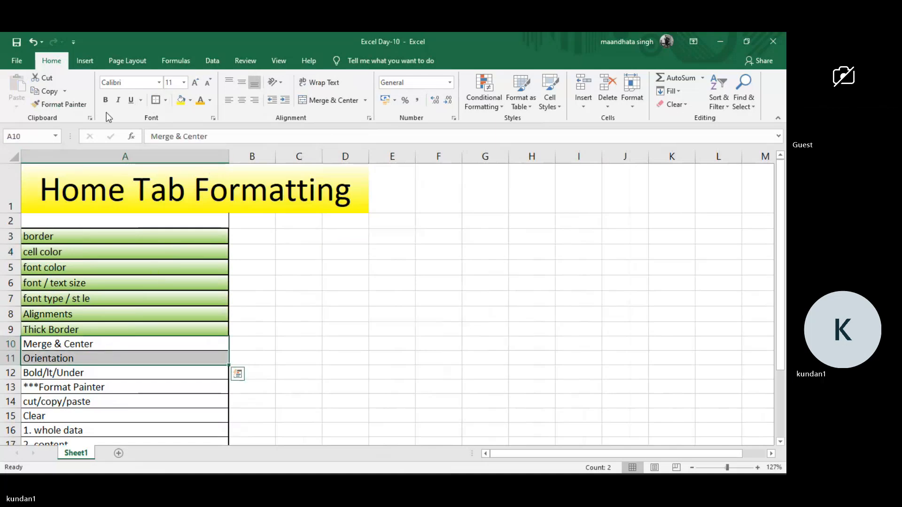
{"action": "left_click", "coordinate": [105, 320]}
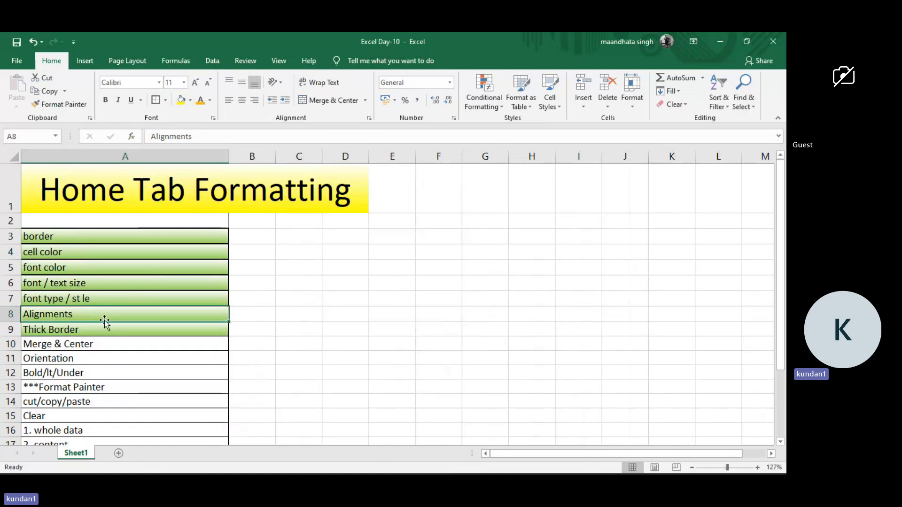
{"action": "left_click", "coordinate": [61, 104]}
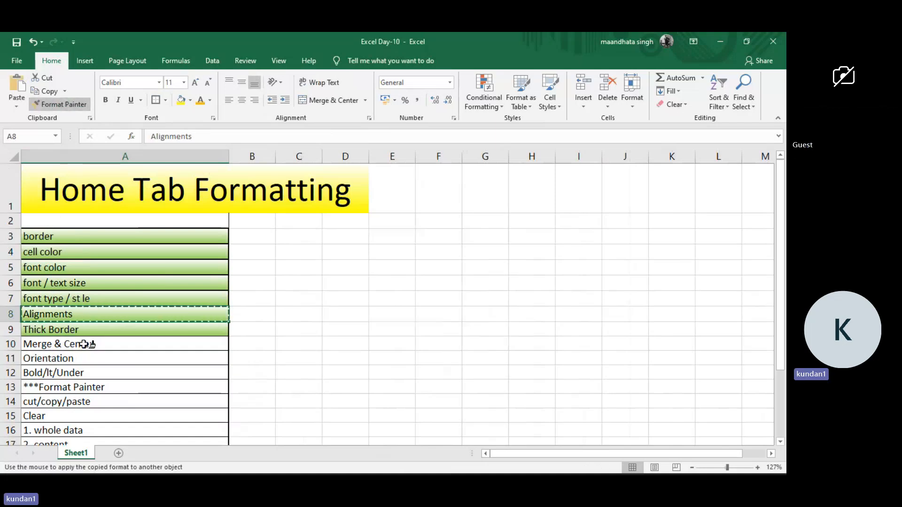
{"action": "left_click_drag", "start_coordinate": [85, 345], "coordinate": [83, 360]}
{"action": "left_click", "coordinate": [90, 375]}
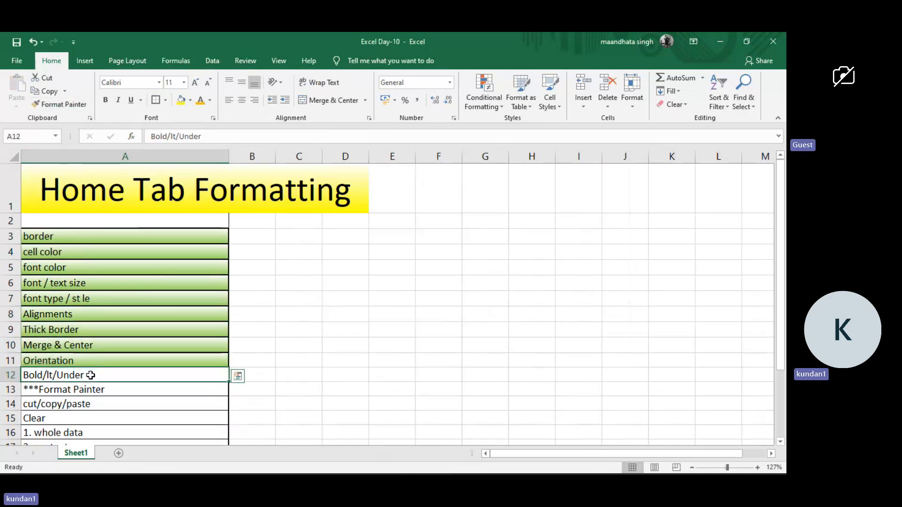
Make the merged Home Tab Formatting title bold, italic and underlined.
{"action": "scroll", "coordinate": [91, 375], "scroll_direction": "down", "scroll_amount": 1}
{"action": "scroll", "coordinate": [91, 375], "scroll_direction": "up", "scroll_amount": 1}
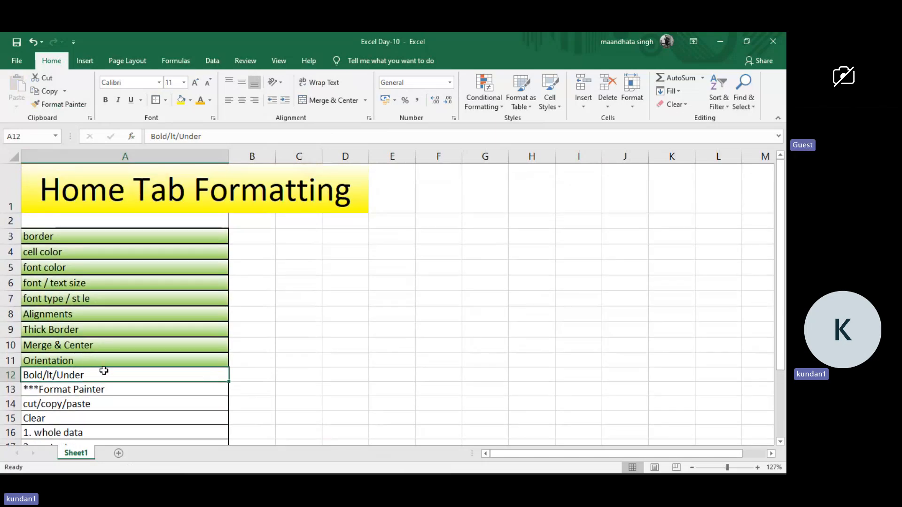
{"action": "left_click", "coordinate": [201, 206]}
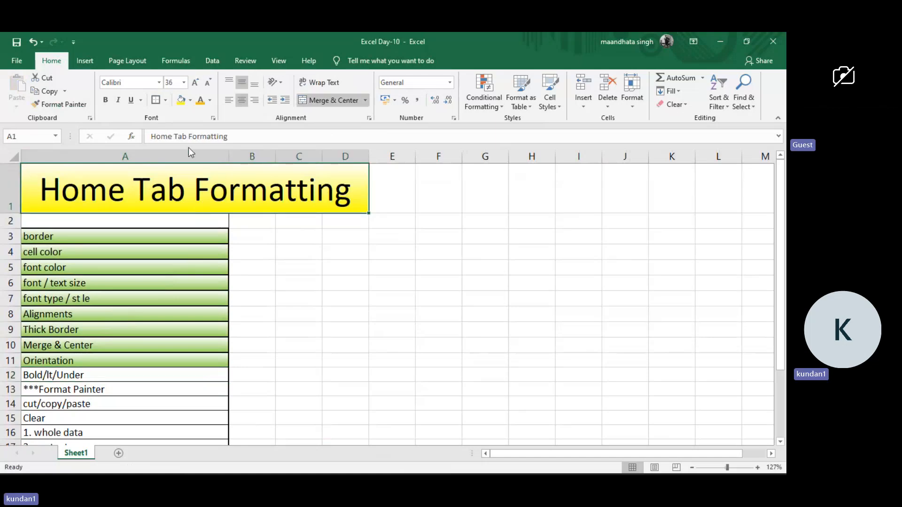
{"action": "left_click", "coordinate": [105, 100]}
{"action": "left_click", "coordinate": [120, 101]}
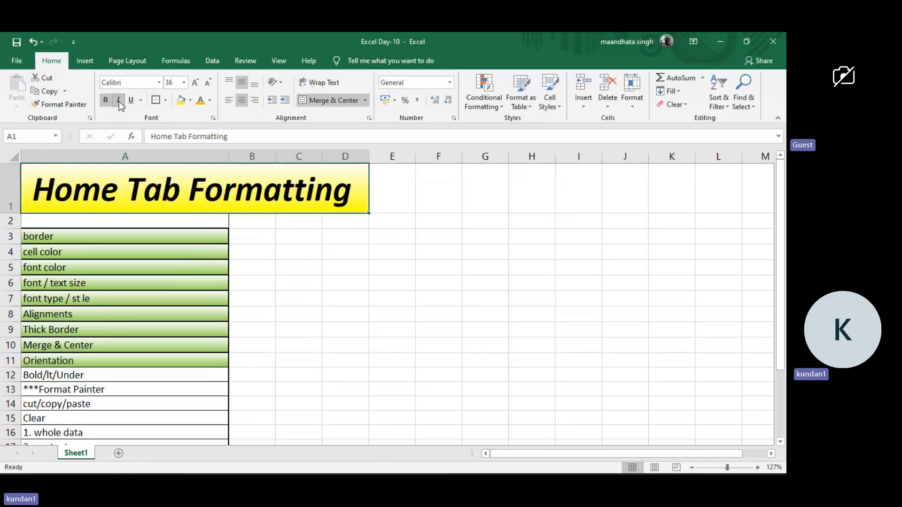
{"action": "left_click", "coordinate": [130, 101]}
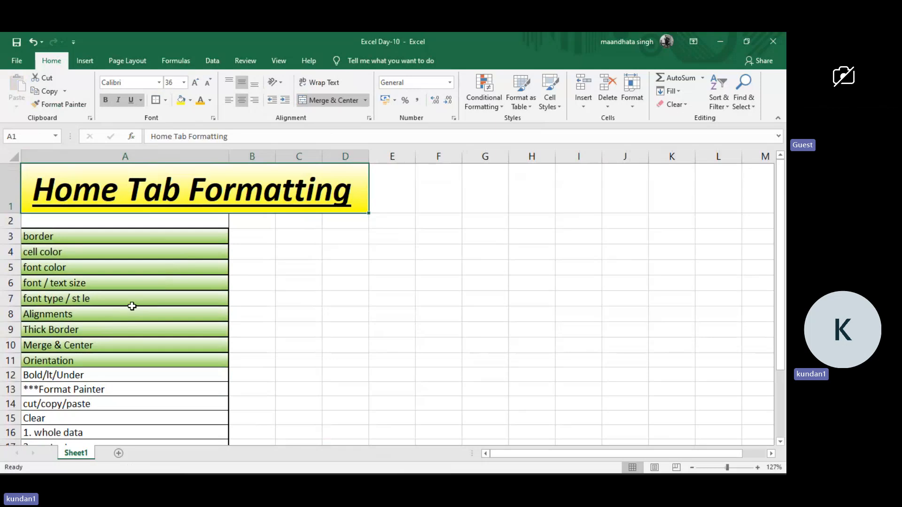
{"action": "left_click", "coordinate": [86, 374]}
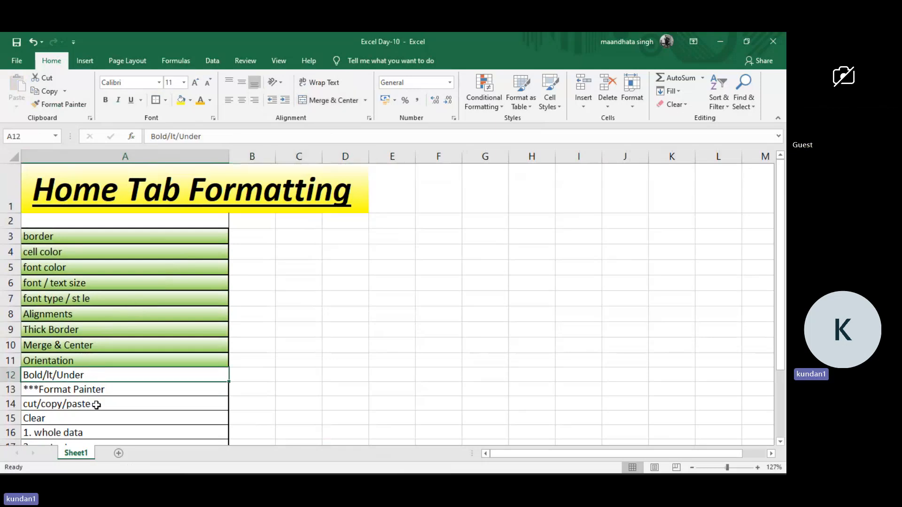
Enter the note "if you want to change formatting based on existing format in the worksheet." in B13 beside Format Painter.
{"action": "left_click", "coordinate": [100, 389]}
{"action": "scroll", "coordinate": [100, 389], "scroll_direction": "down", "scroll_amount": 1}
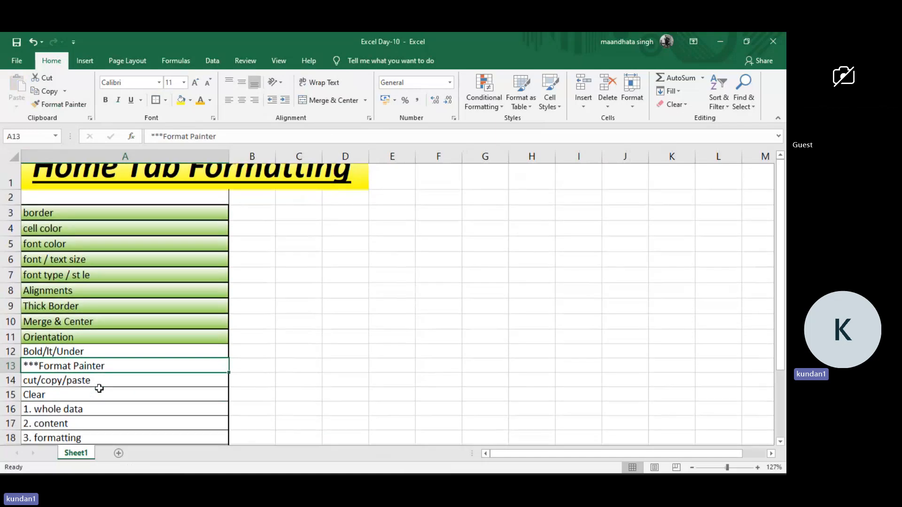
{"action": "left_click", "coordinate": [267, 350]}
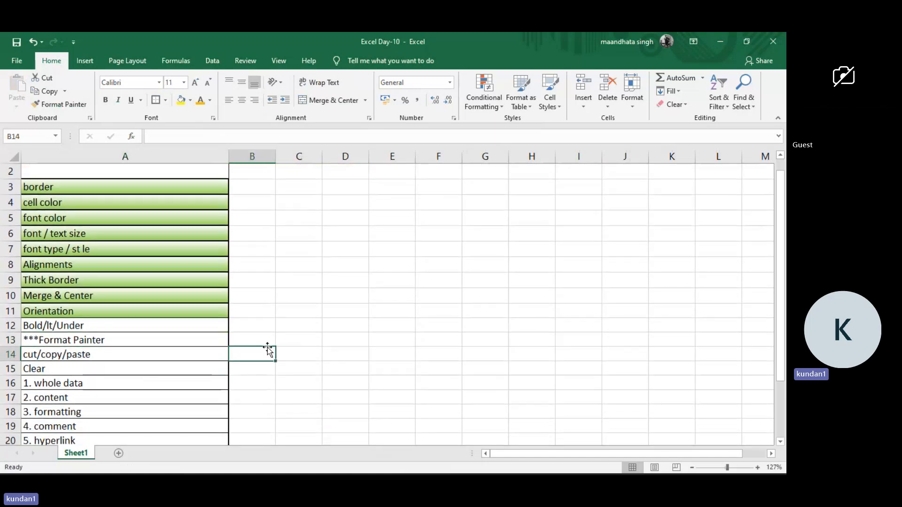
{"action": "left_click", "coordinate": [266, 337]}
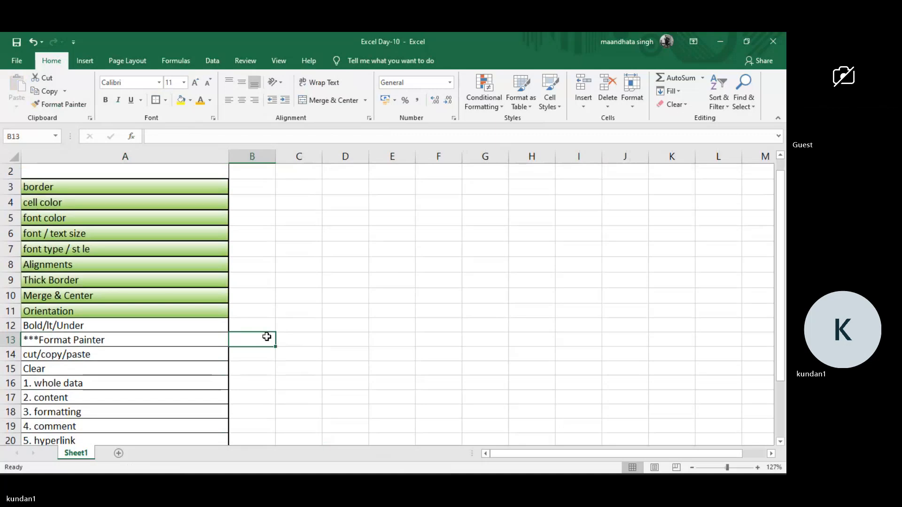
{"action": "type", "text": "if you w"}
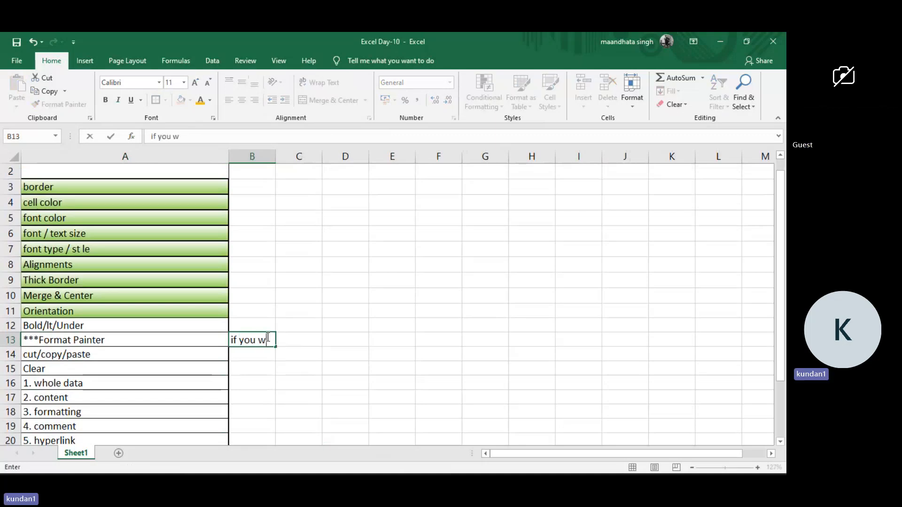
{"action": "type", "text": "ant to change "}
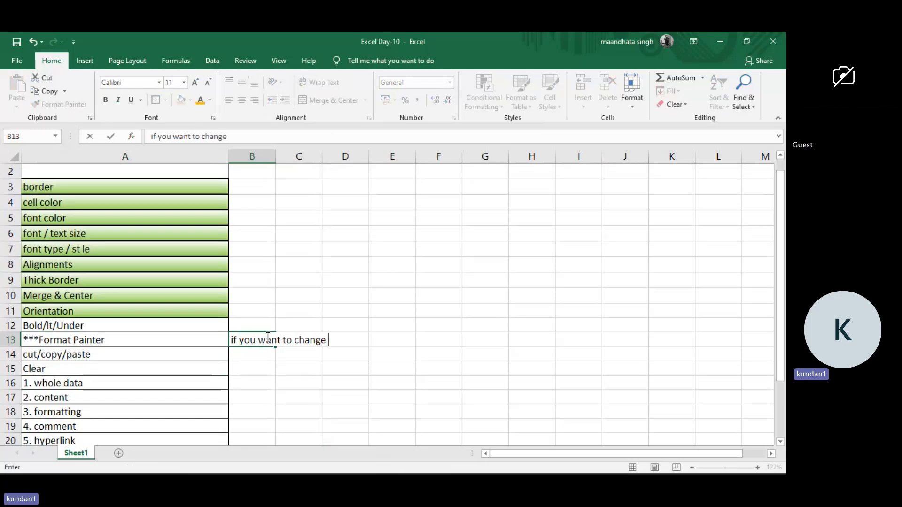
{"action": "type", "text": "forma"}
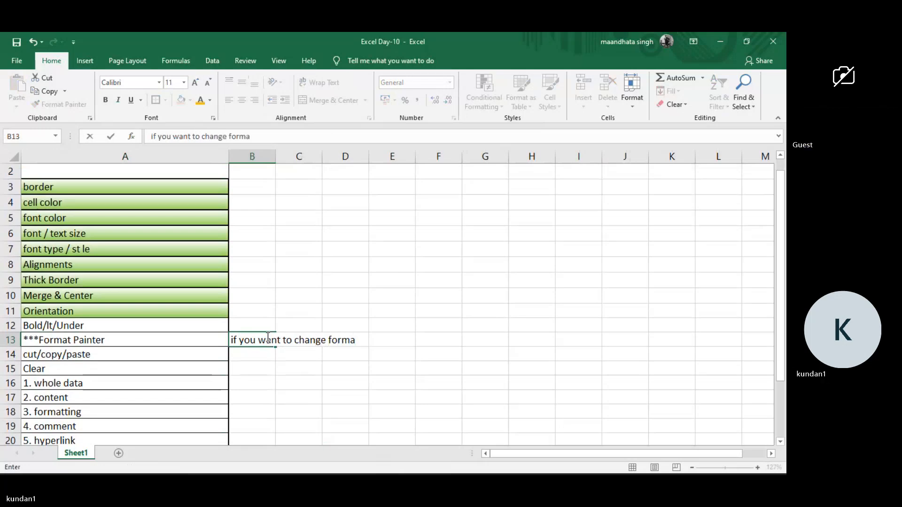
{"action": "type", "text": "ttig"}
{"action": "key", "text": "BackSpace"}
{"action": "type", "text": "ng based "}
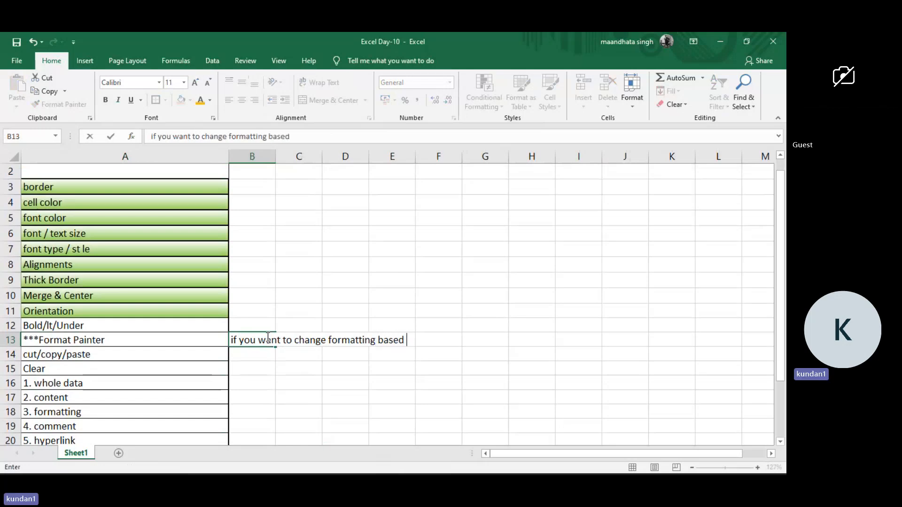
{"action": "type", "text": "i"}
{"action": "type", "text": "n e"}
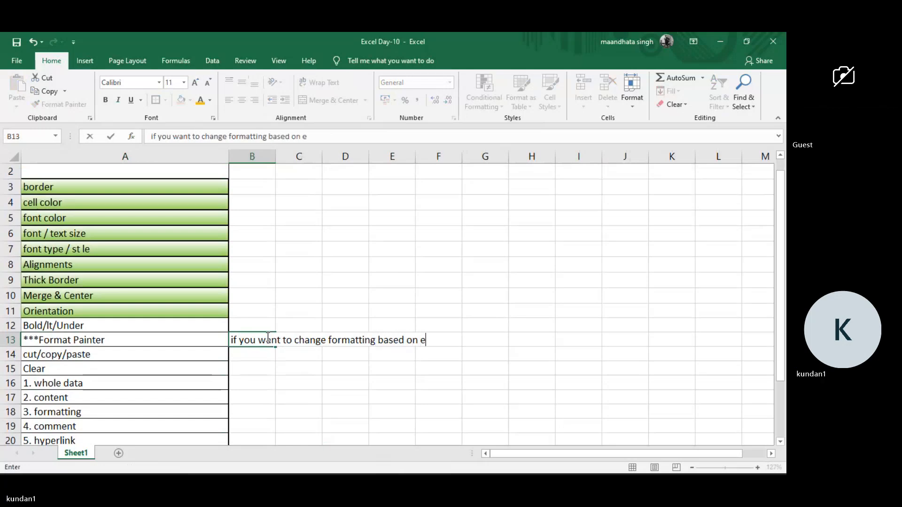
{"action": "type", "text": "xist"}
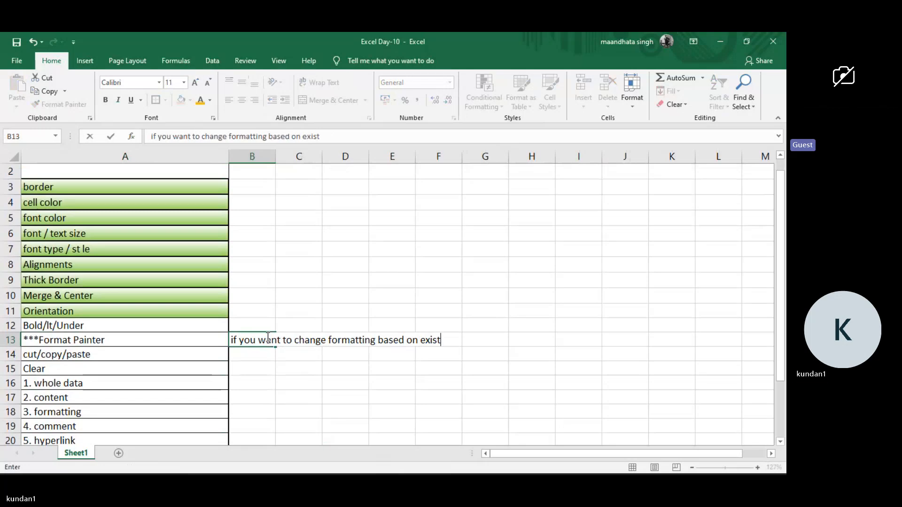
{"action": "type", "text": "ing "}
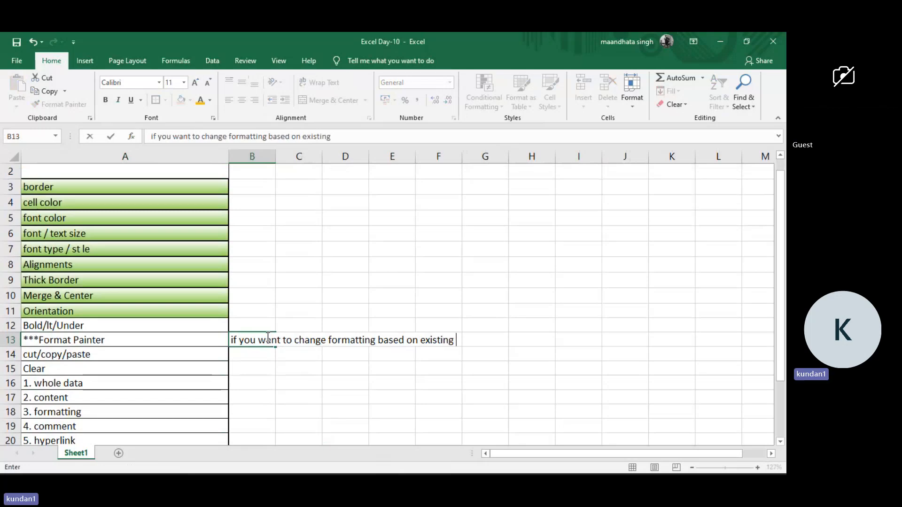
{"action": "type", "text": "format in the wo"}
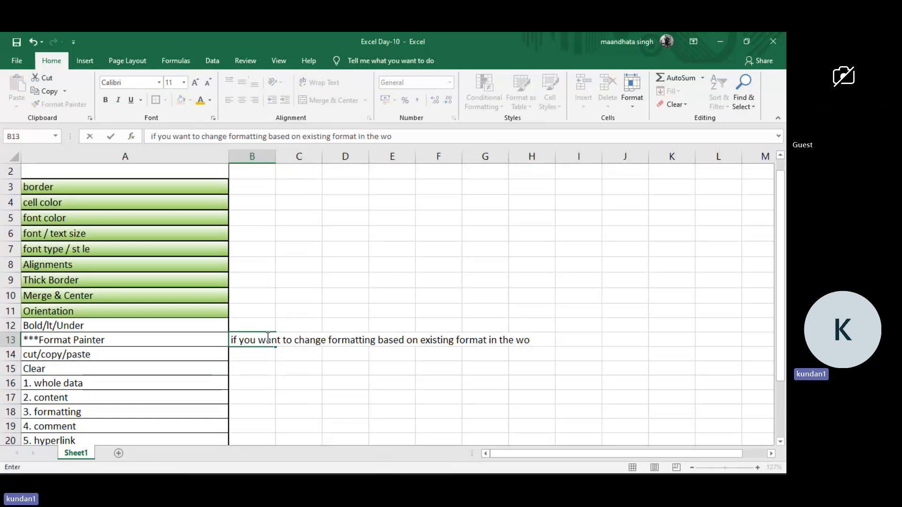
{"action": "type", "text": "rksheet "}
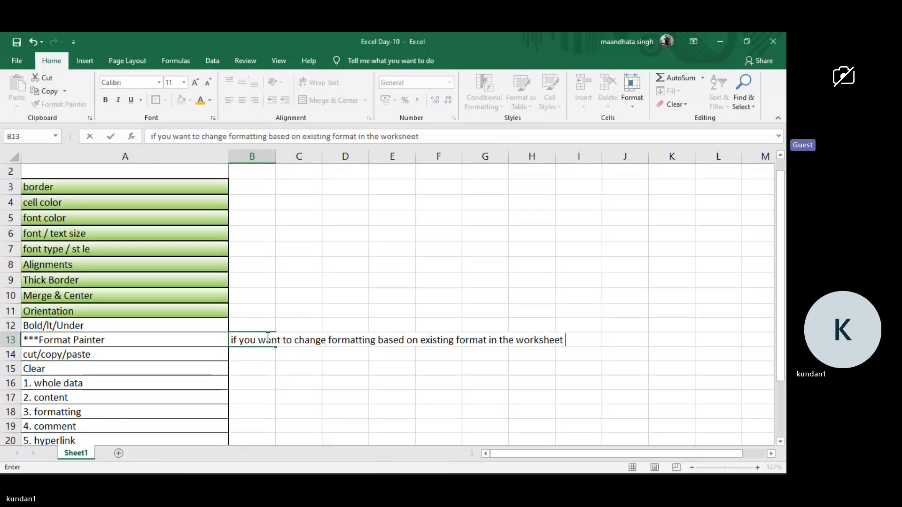
{"action": "type", "text": "."}
{"action": "key", "text": "Return"}
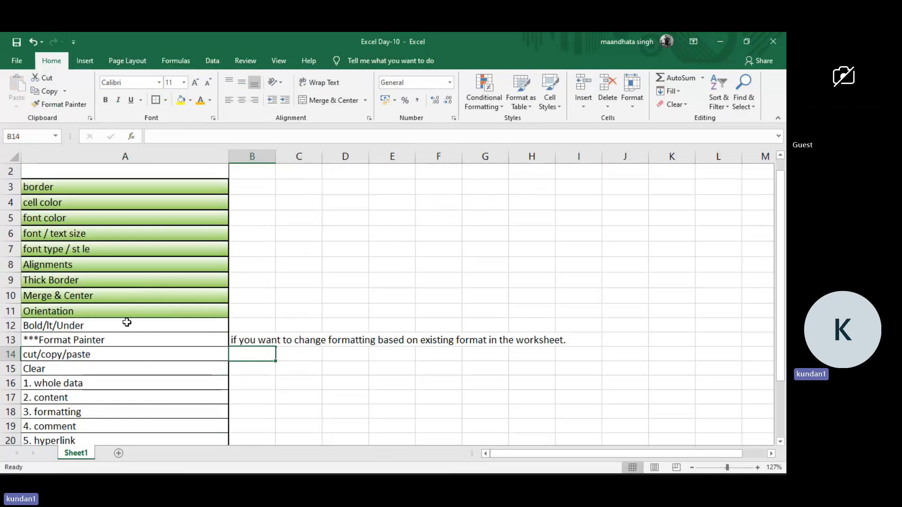
Copy the plain formatting of blank cell G5 onto the Orientation cell A11 with Format Painter.
{"action": "left_click", "coordinate": [507, 220]}
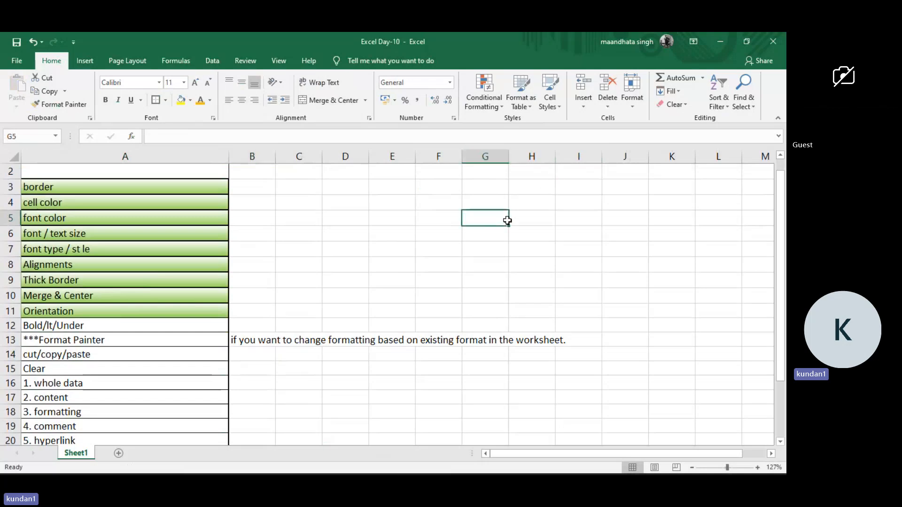
{"action": "left_click", "coordinate": [48, 109]}
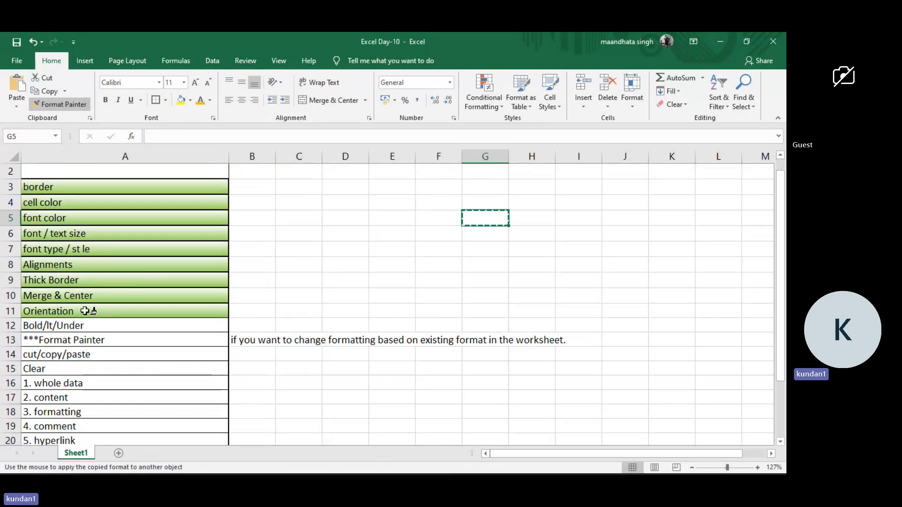
{"action": "left_click", "coordinate": [86, 311]}
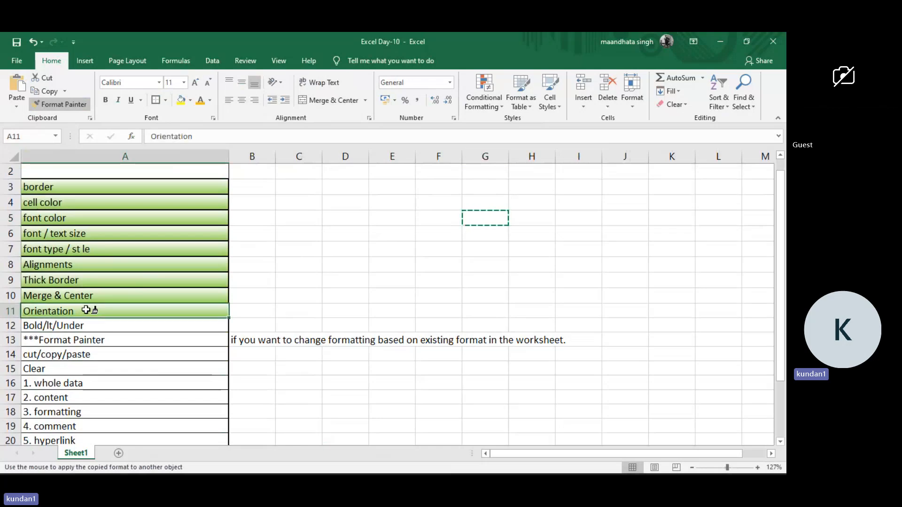
{"action": "left_click", "coordinate": [249, 311]}
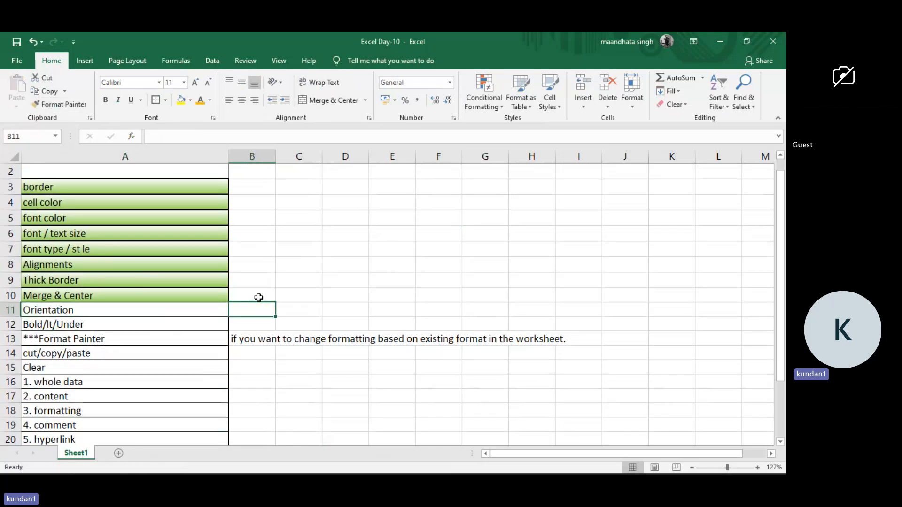
{"action": "left_click", "coordinate": [478, 233]}
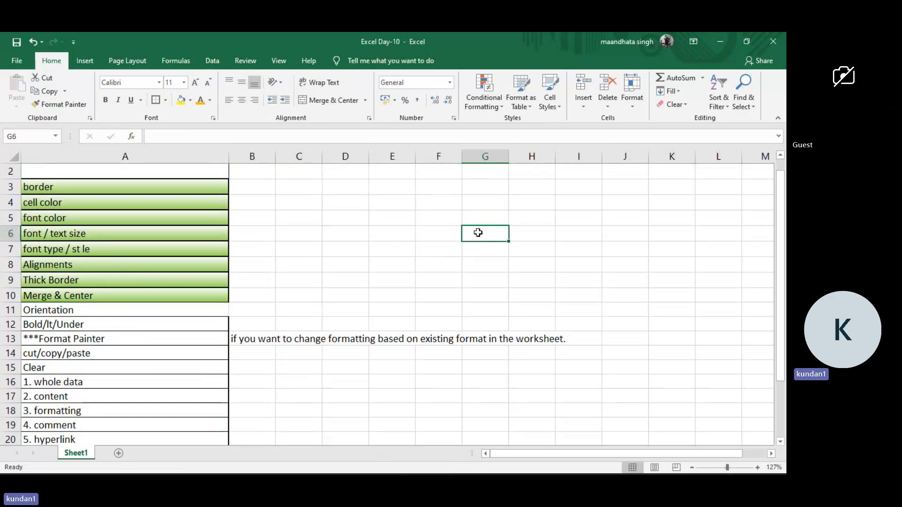
Copy the Merge & Center cell's green gradient formatting onto A11:A13 with Format Painter.
{"action": "left_click", "coordinate": [145, 294]}
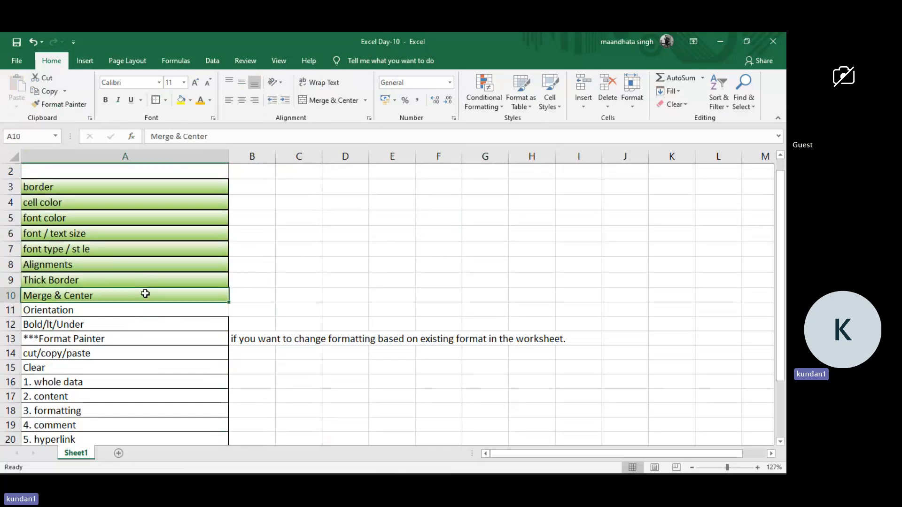
{"action": "left_click", "coordinate": [61, 107]}
{"action": "left_click", "coordinate": [79, 311]}
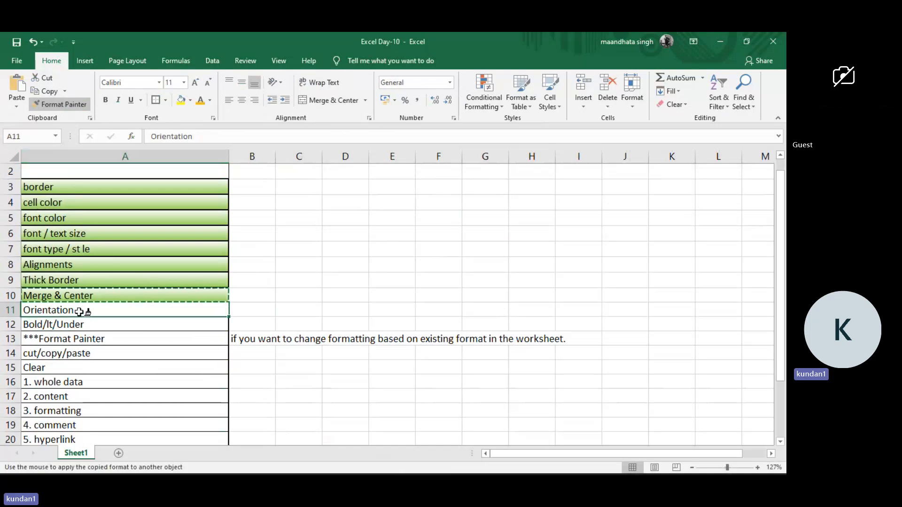
{"action": "left_click_drag", "start_coordinate": [79, 312], "coordinate": [93, 342]}
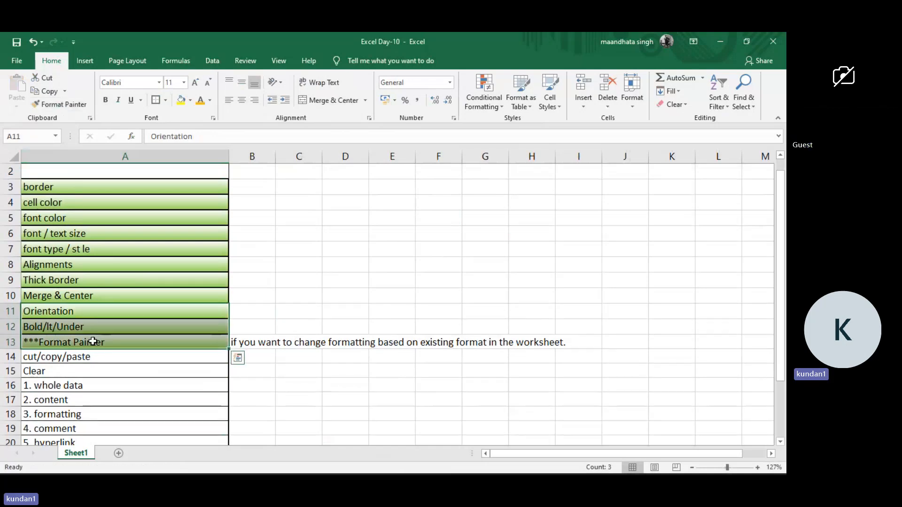
{"action": "left_click", "coordinate": [344, 280]}
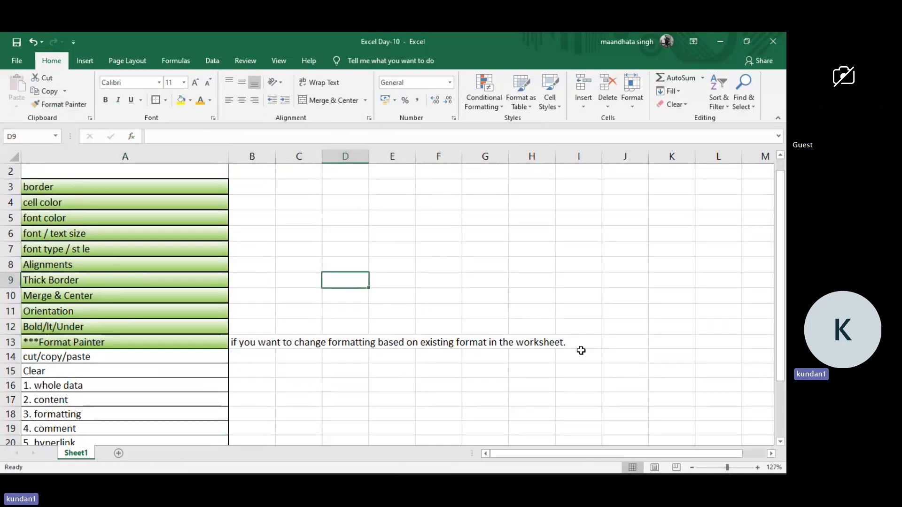
{"action": "scroll", "coordinate": [223, 377], "scroll_direction": "down", "scroll_amount": 2}
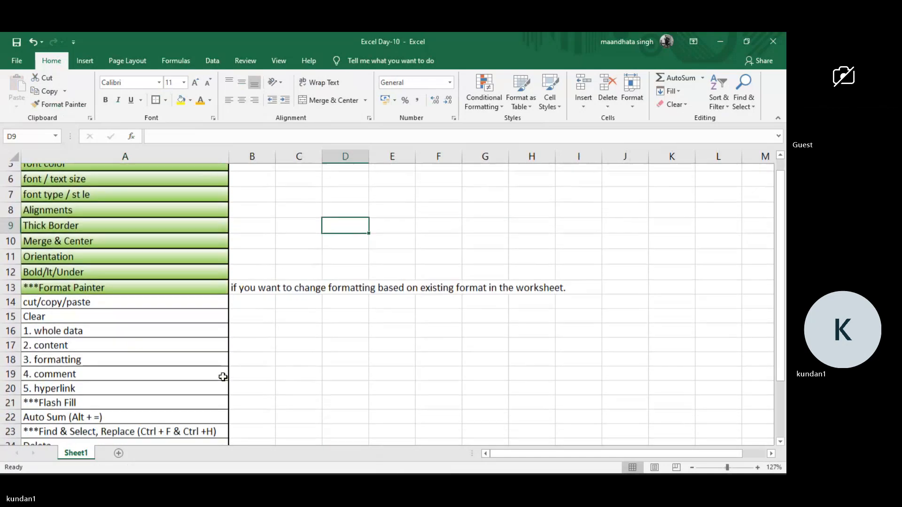
{"action": "scroll", "coordinate": [222, 377], "scroll_direction": "down", "scroll_amount": 2}
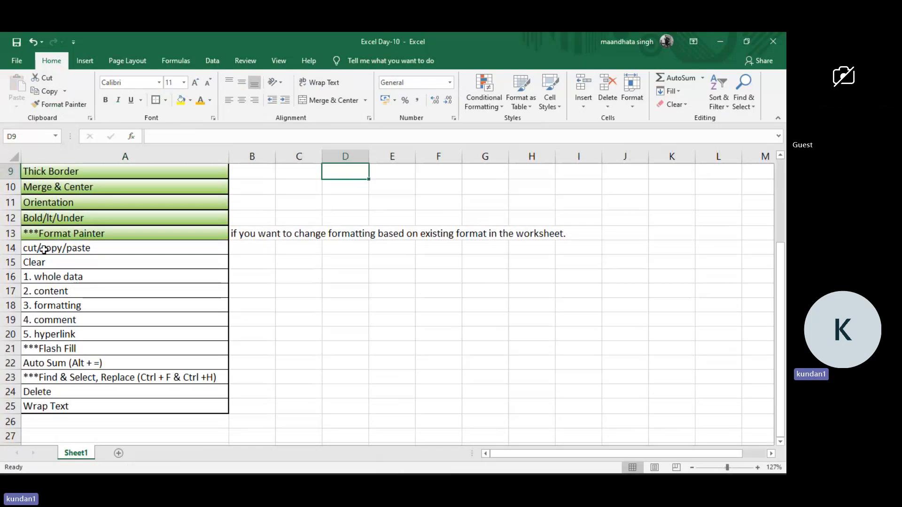
{"action": "left_click", "coordinate": [80, 247]}
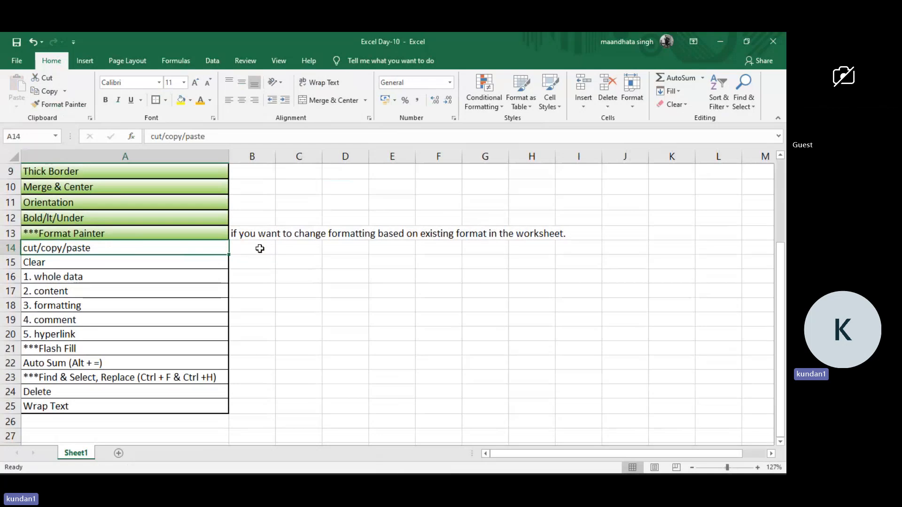
{"action": "left_click", "coordinate": [260, 246]}
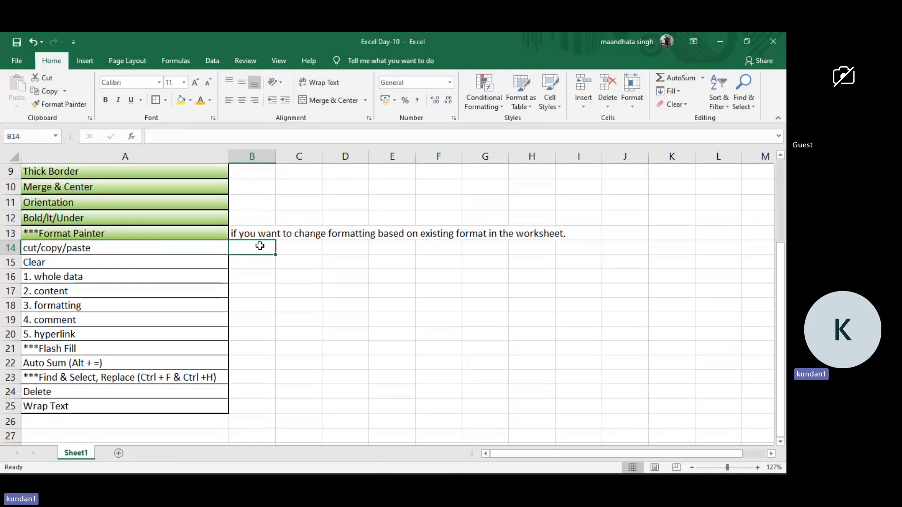
{"action": "left_click", "coordinate": [261, 234]}
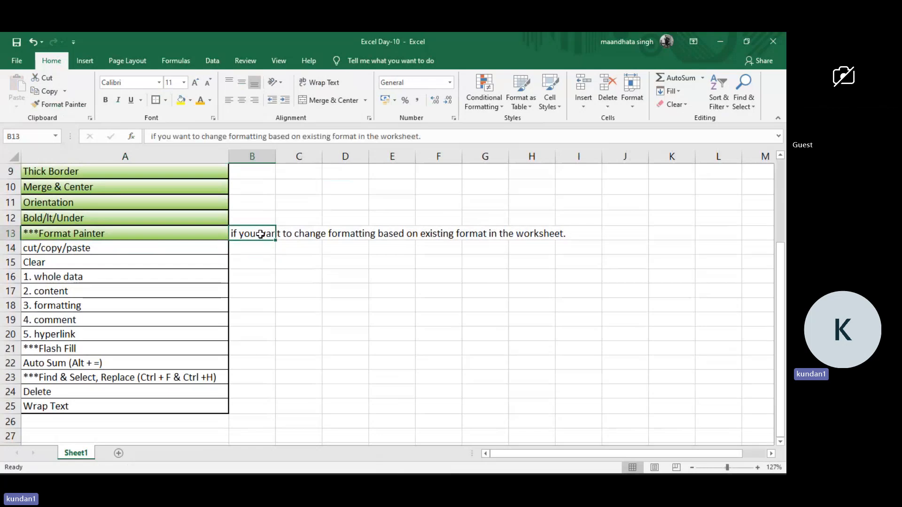
{"action": "key", "text": "ctrl+c"}
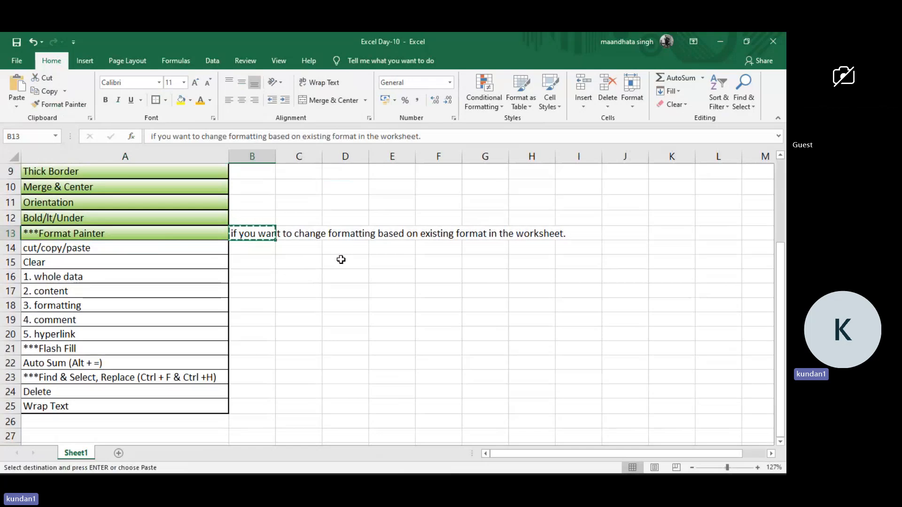
{"action": "key", "text": "ctrl+alt+v"}
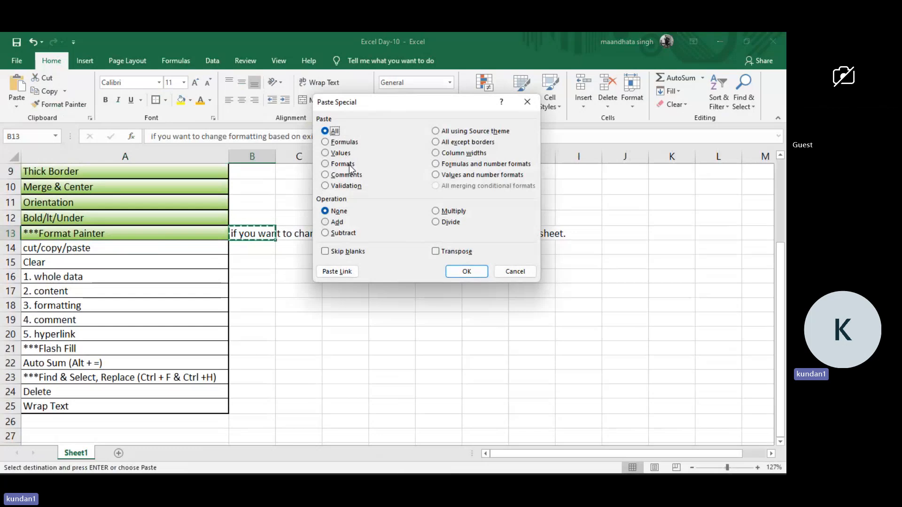
{"action": "left_click", "coordinate": [528, 103]}
{"action": "key", "text": "Escape"}
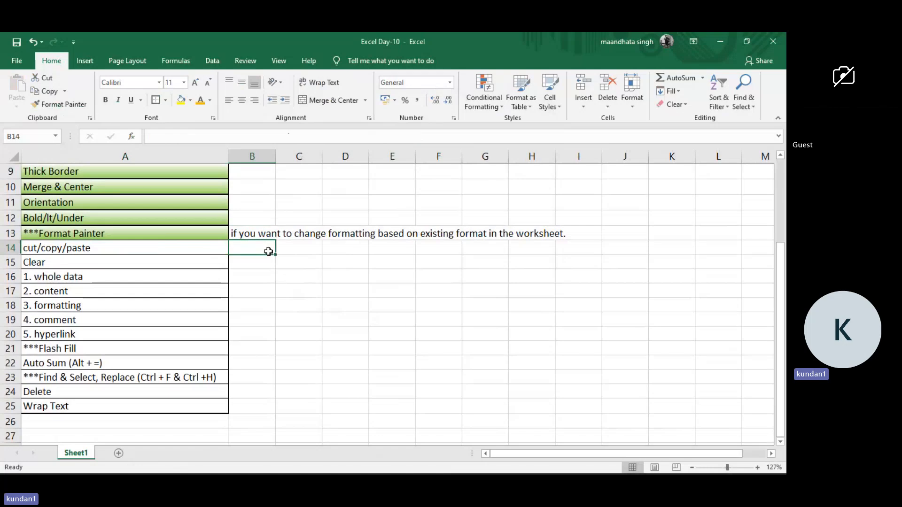
Paste only the formats of the Format Painter cell A13 onto blank cell D12 with Paste Special.
{"action": "left_click", "coordinate": [209, 235]}
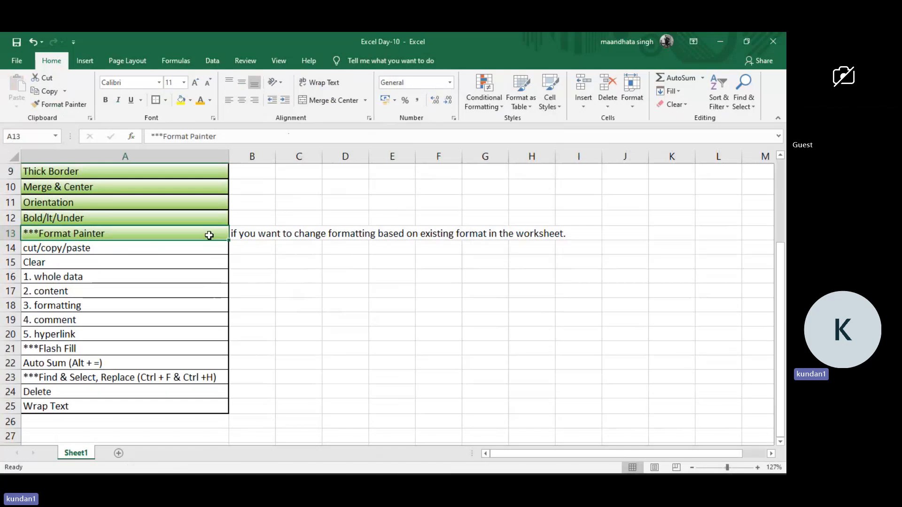
{"action": "key", "text": "ctrl+c"}
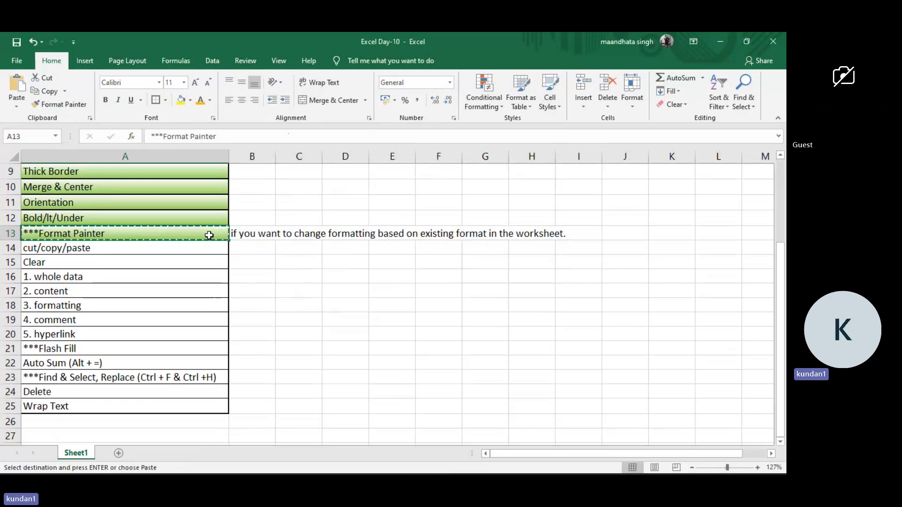
{"action": "left_click", "coordinate": [359, 220]}
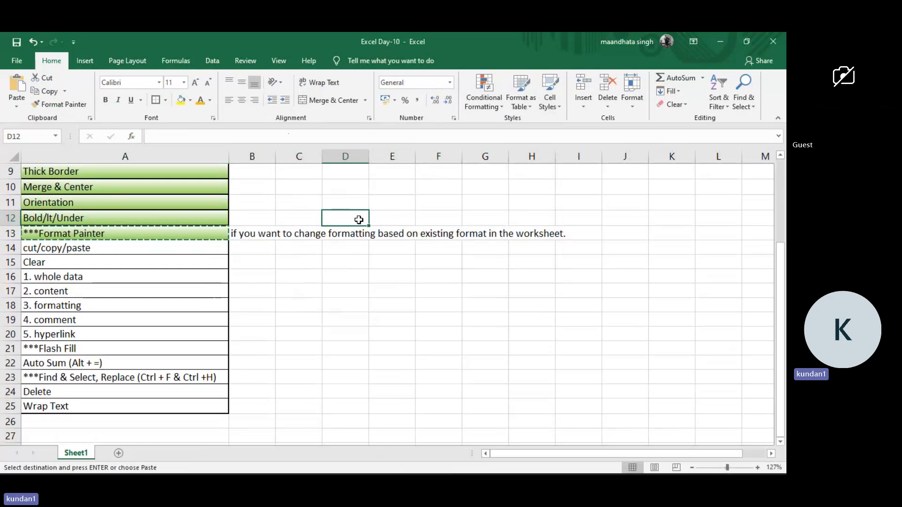
{"action": "key", "text": "ctrl+alt+v"}
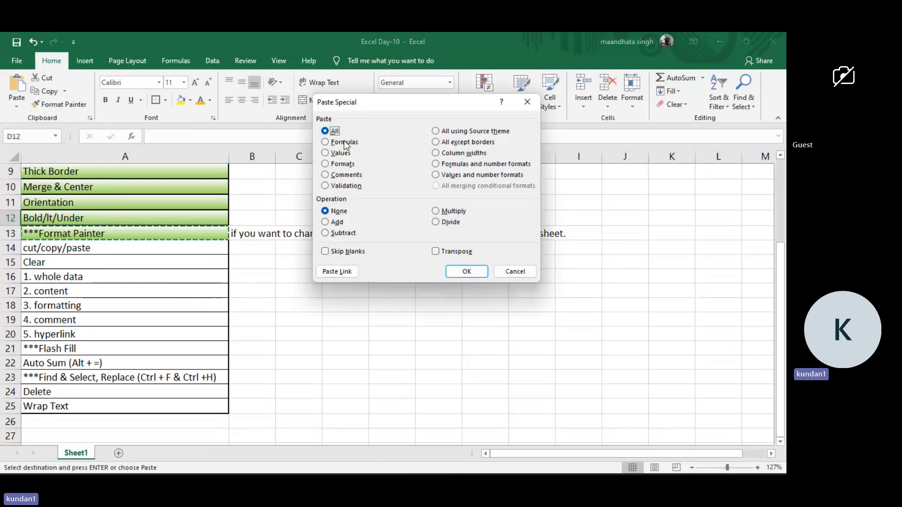
{"action": "left_click", "coordinate": [340, 155]}
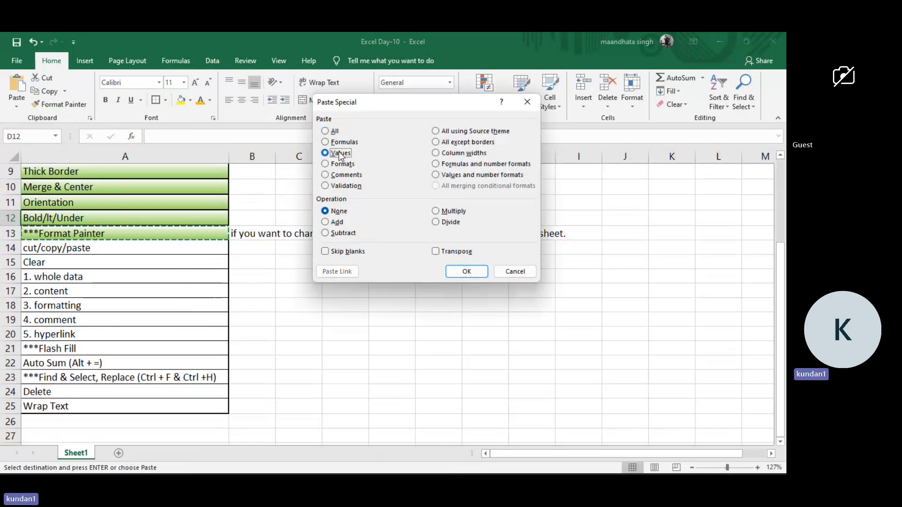
{"action": "left_click", "coordinate": [345, 164]}
{"action": "left_click", "coordinate": [466, 272]}
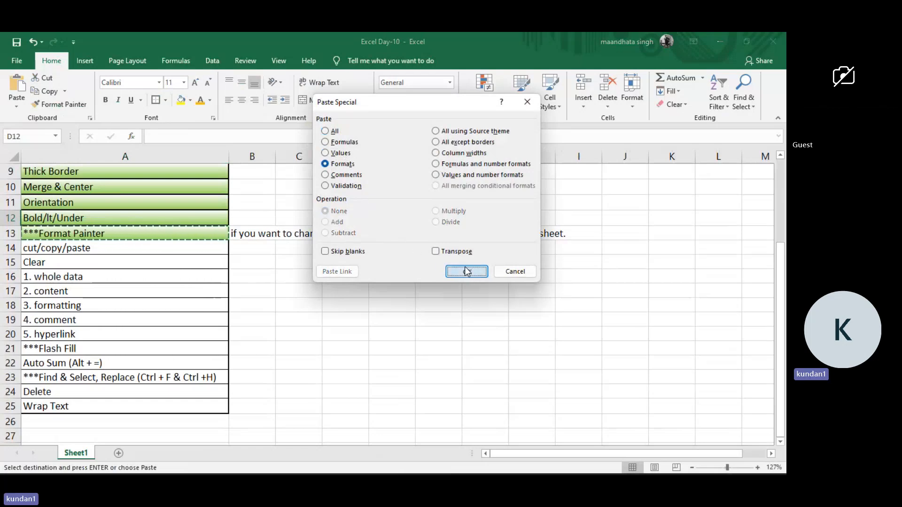
{"action": "left_click", "coordinate": [309, 230]}
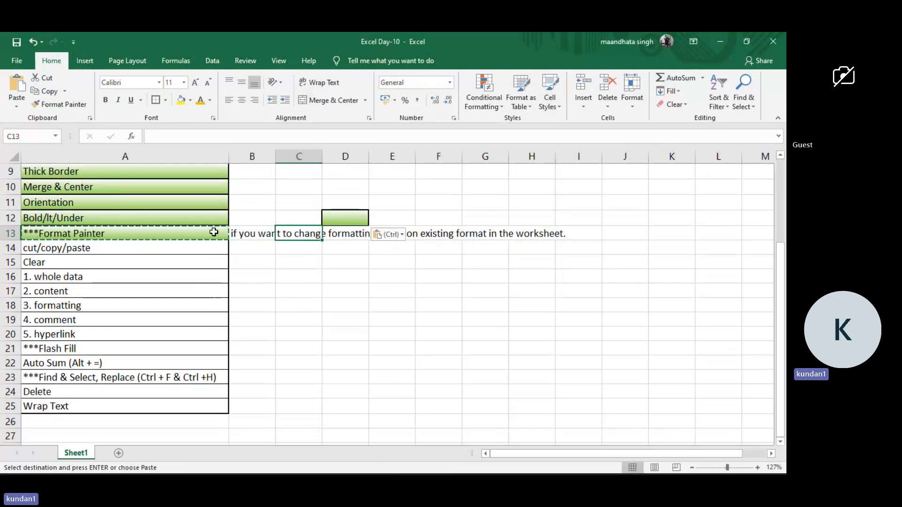
{"action": "left_click", "coordinate": [281, 270]}
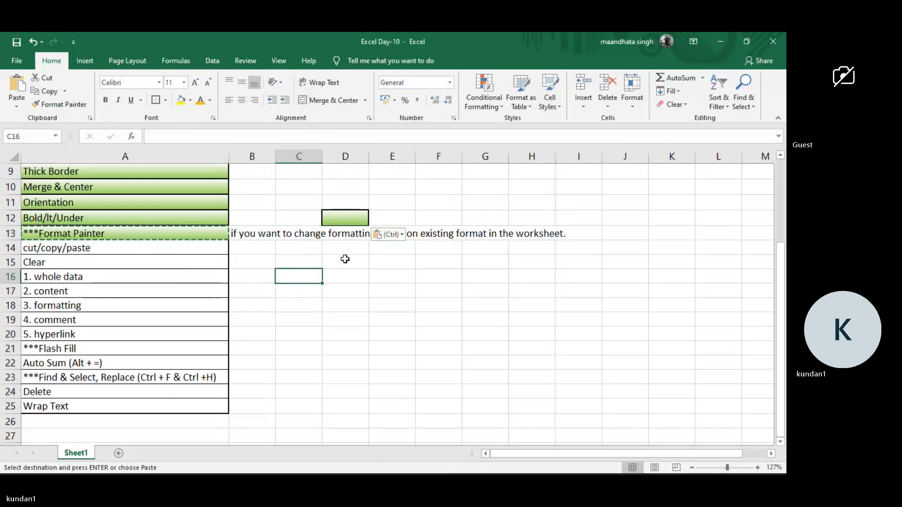
{"action": "left_click", "coordinate": [197, 233]}
{"action": "key", "text": "ctrl+c"}
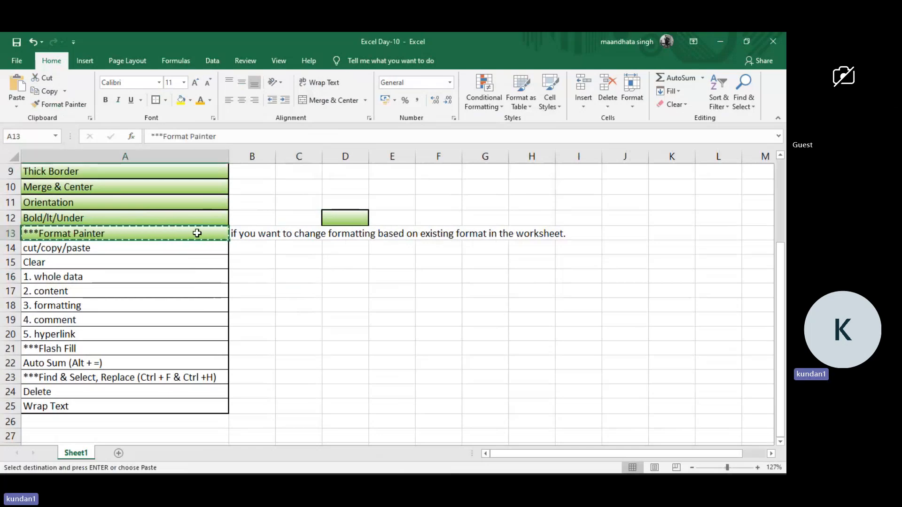
{"action": "left_click", "coordinate": [346, 252]}
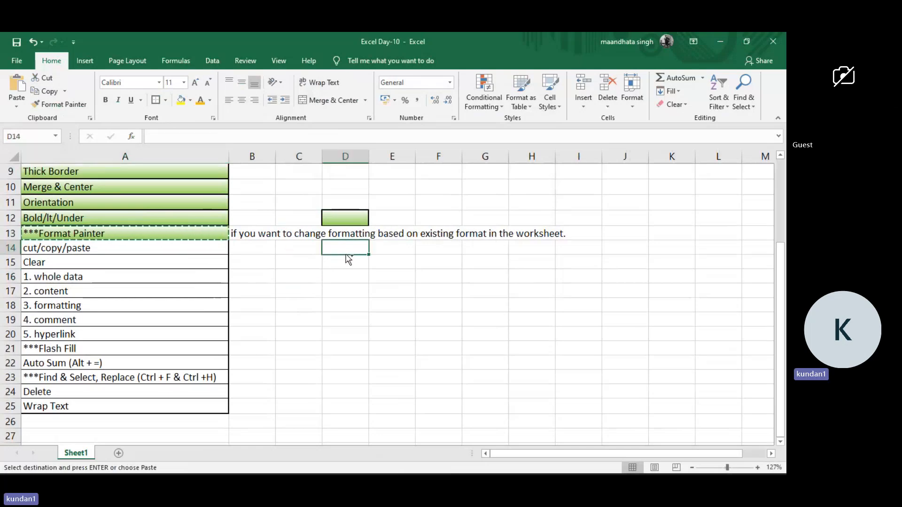
{"action": "key", "text": "ctrl+alt+v"}
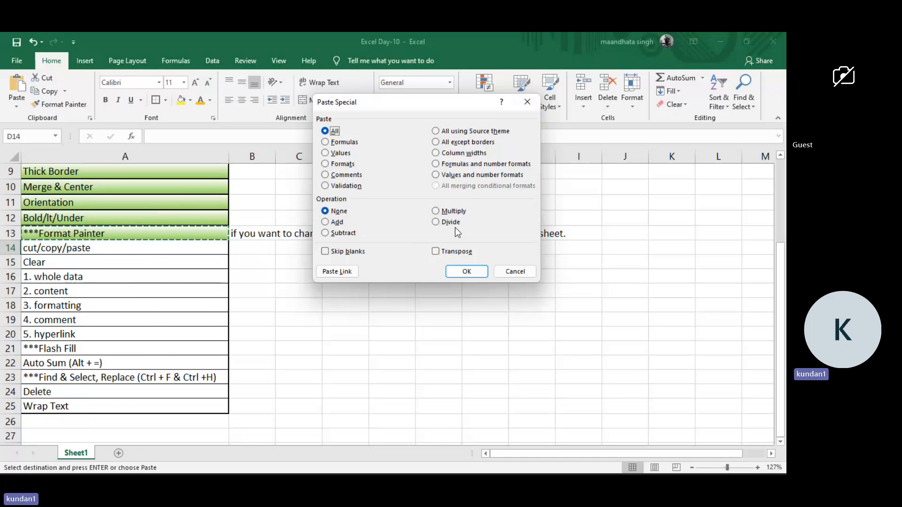
{"action": "left_click", "coordinate": [528, 102]}
{"action": "left_click", "coordinate": [320, 319]}
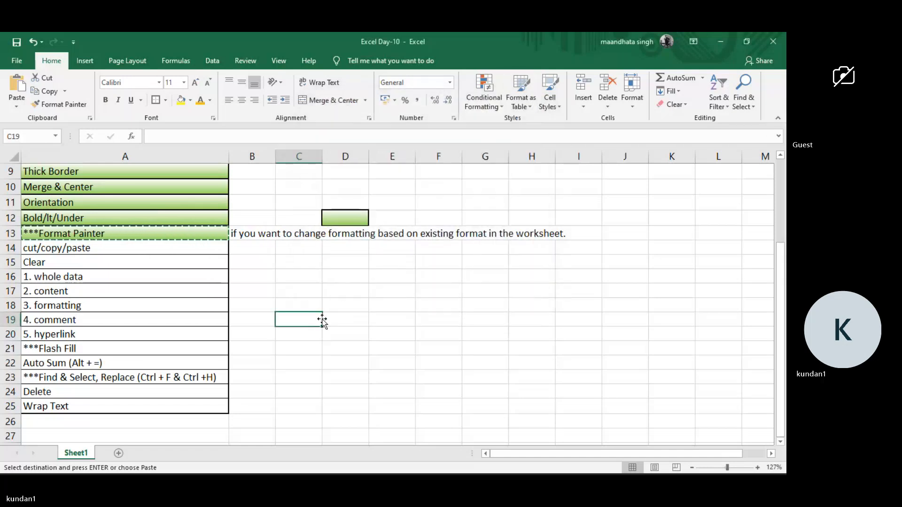
Try moving the Orientation cell from A11 to E11 with cut and paste, and undo the move.
{"action": "left_click", "coordinate": [204, 249]}
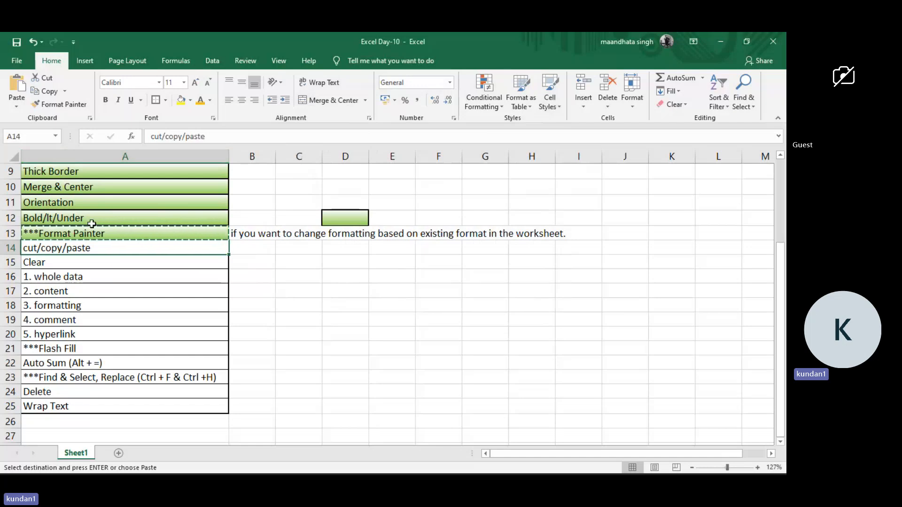
{"action": "left_click", "coordinate": [183, 200]}
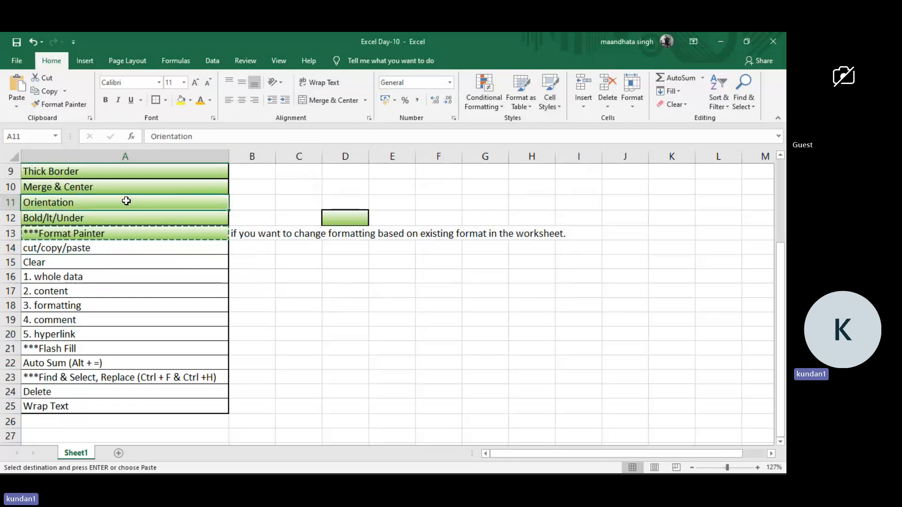
{"action": "left_click", "coordinate": [43, 78]}
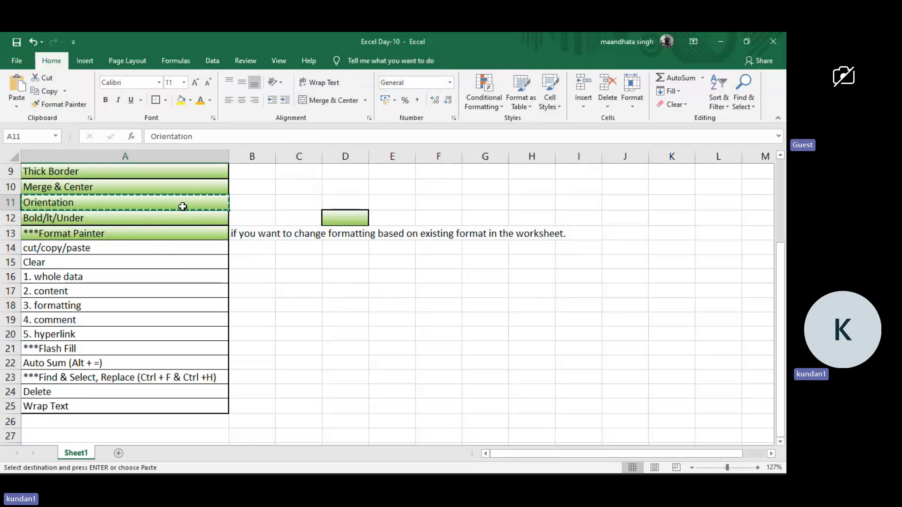
{"action": "left_click", "coordinate": [394, 200]}
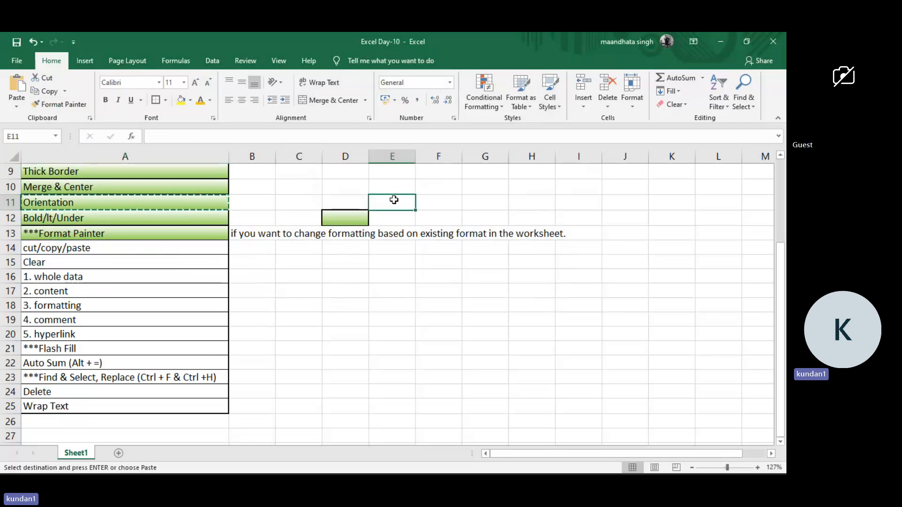
{"action": "left_click", "coordinate": [19, 107]}
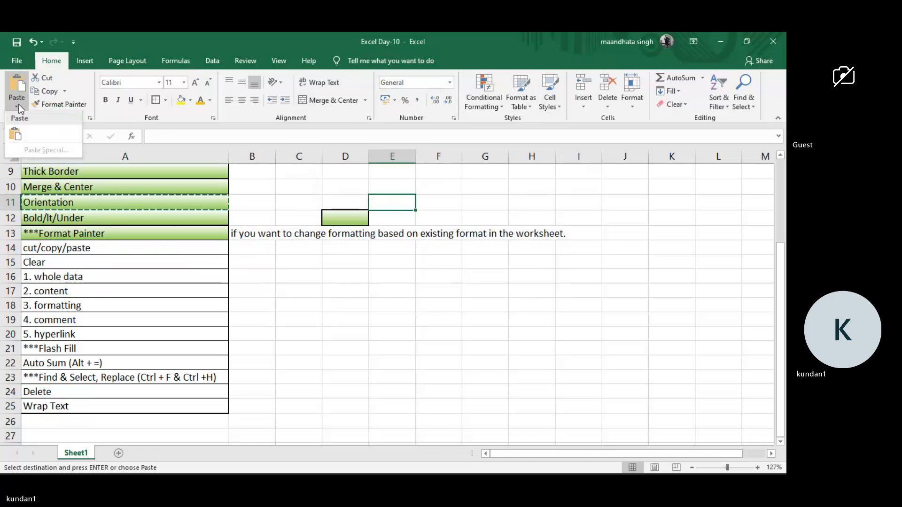
{"action": "left_click", "coordinate": [16, 133]}
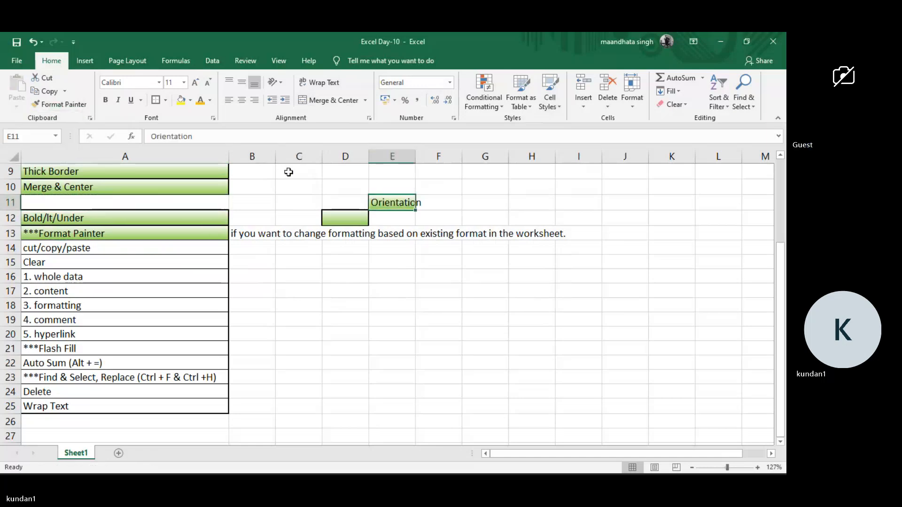
{"action": "key", "text": "ctrl+z"}
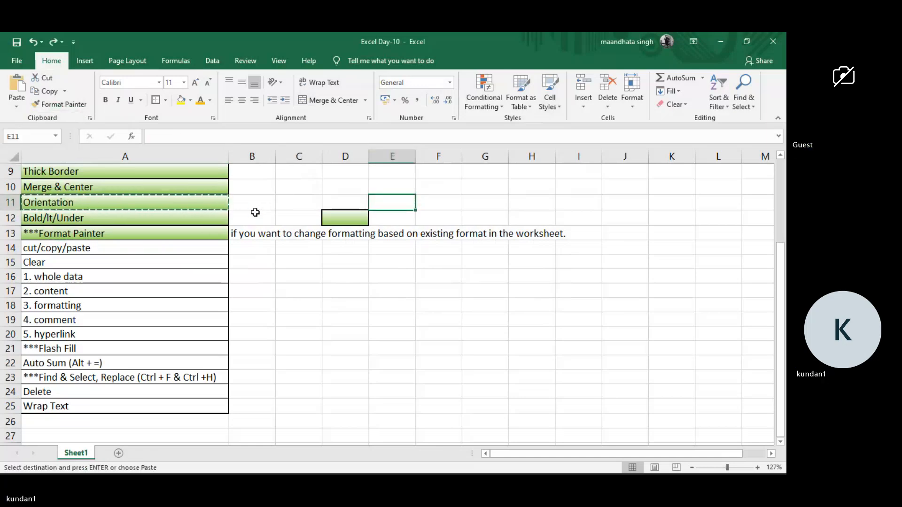
{"action": "left_click", "coordinate": [255, 213]}
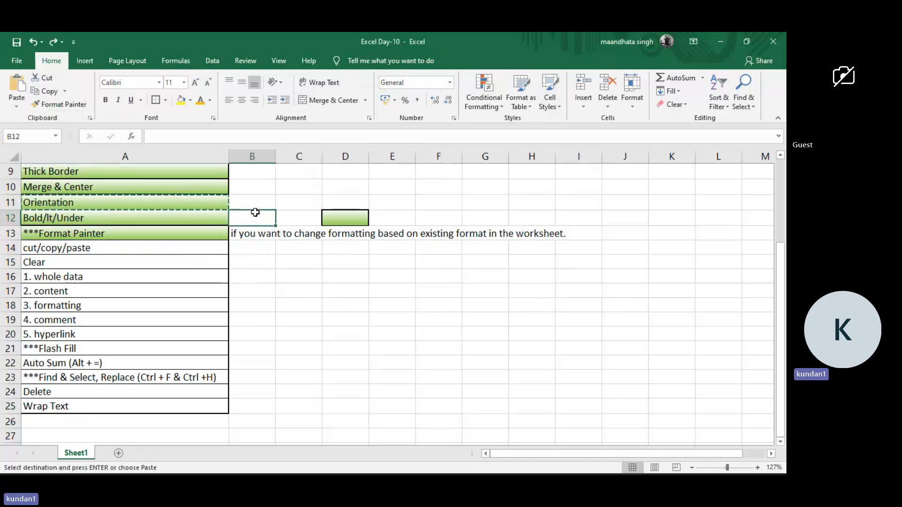
Copy the Format Painter cell's green gradient formatting onto the cut/copy/paste cell A14 with Format Painter.
{"action": "left_click", "coordinate": [125, 253]}
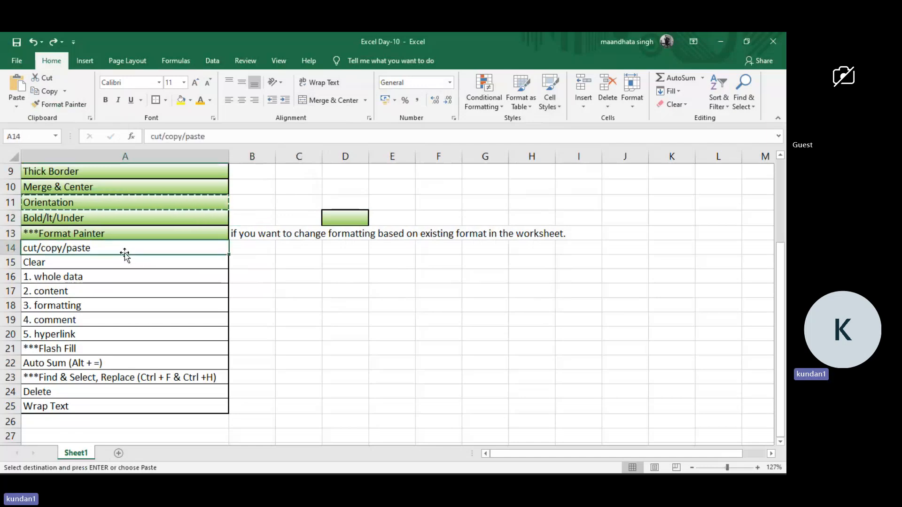
{"action": "left_click", "coordinate": [128, 233]}
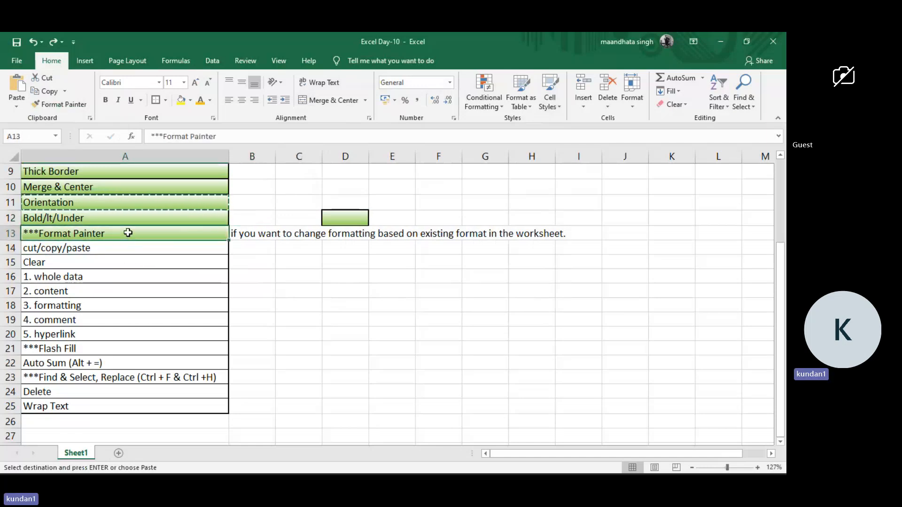
{"action": "left_click", "coordinate": [44, 103]}
{"action": "left_click", "coordinate": [106, 248]}
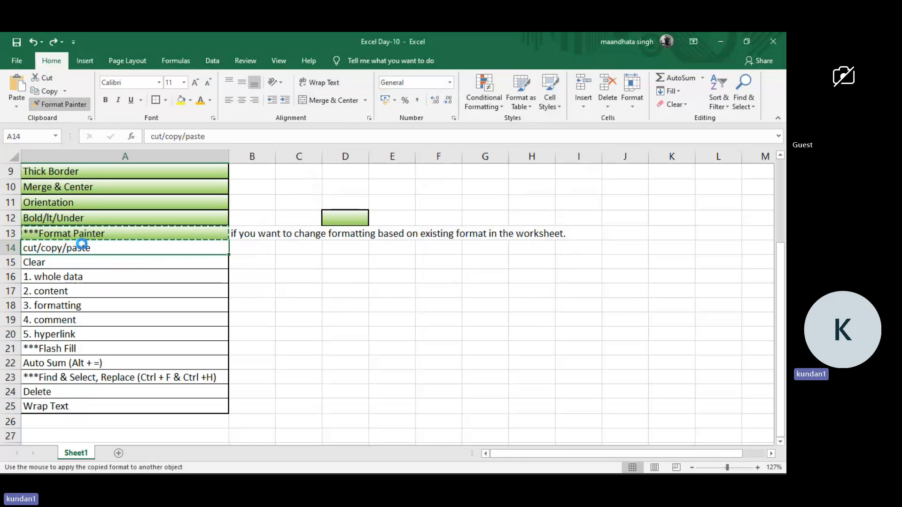
{"action": "left_click", "coordinate": [103, 265]}
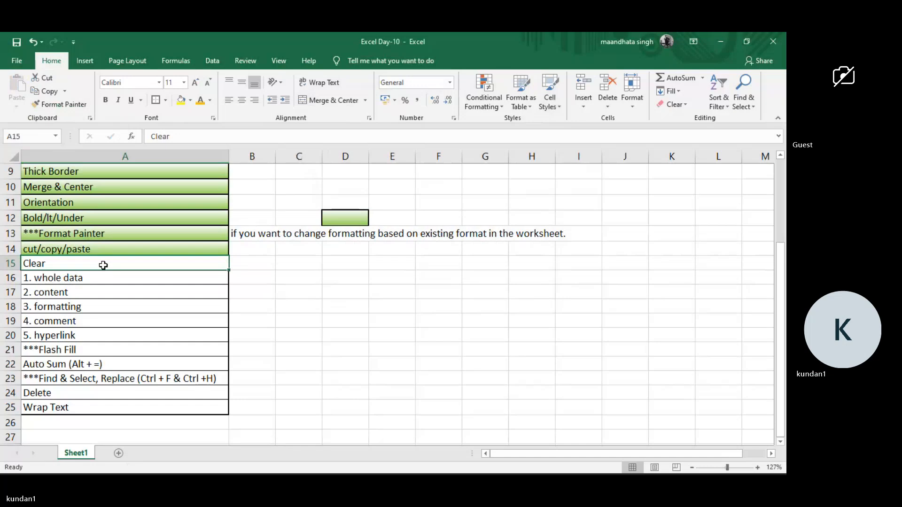
{"action": "left_click", "coordinate": [686, 106]}
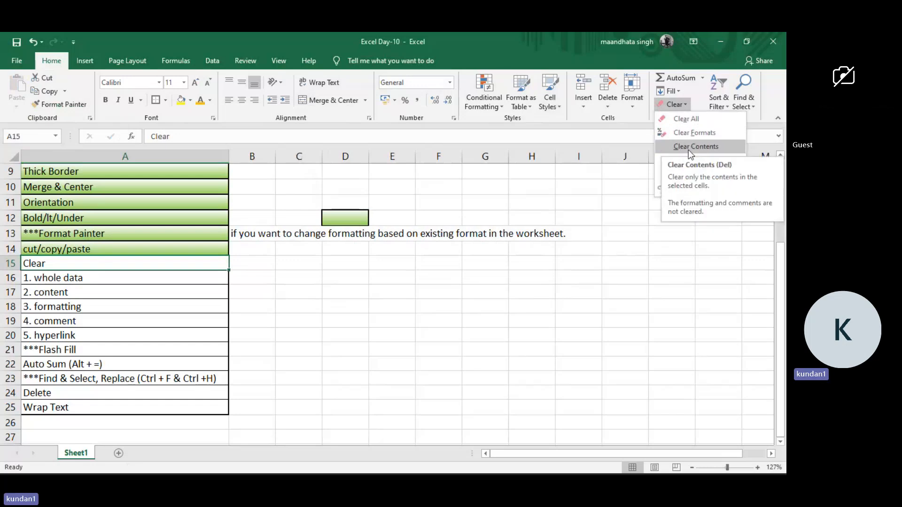
{"action": "left_click", "coordinate": [420, 260]}
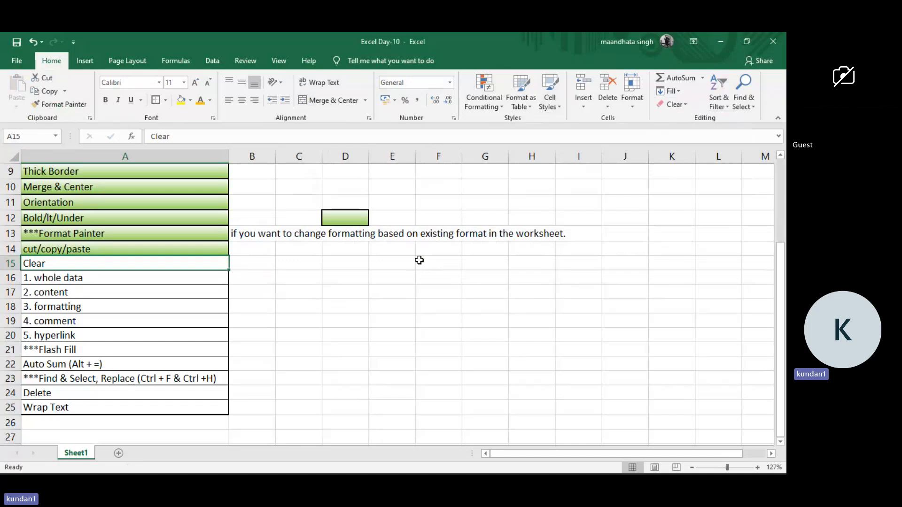
Copy the topics in A3:A9, border through Thick Border, to a new worksheet starting at cell G6.
{"action": "scroll", "coordinate": [196, 200], "scroll_direction": "up", "scroll_amount": 2}
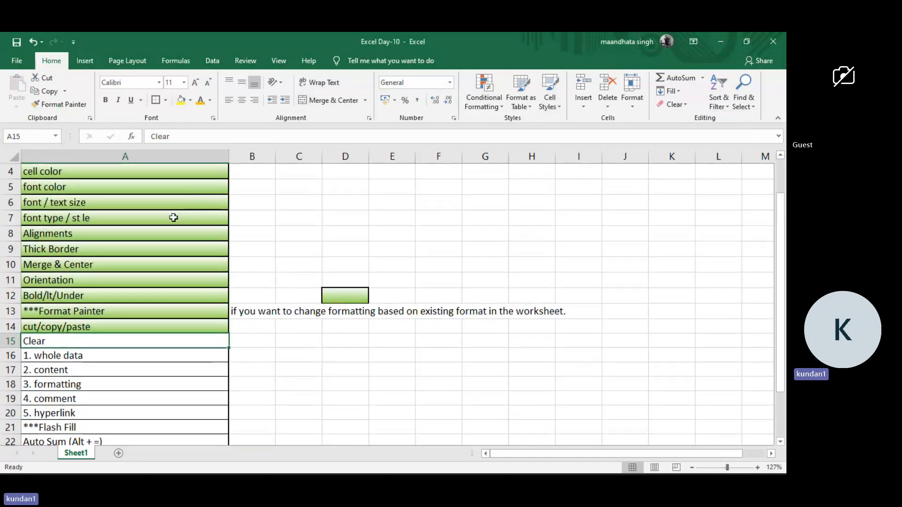
{"action": "scroll", "coordinate": [188, 199], "scroll_direction": "up", "scroll_amount": 1}
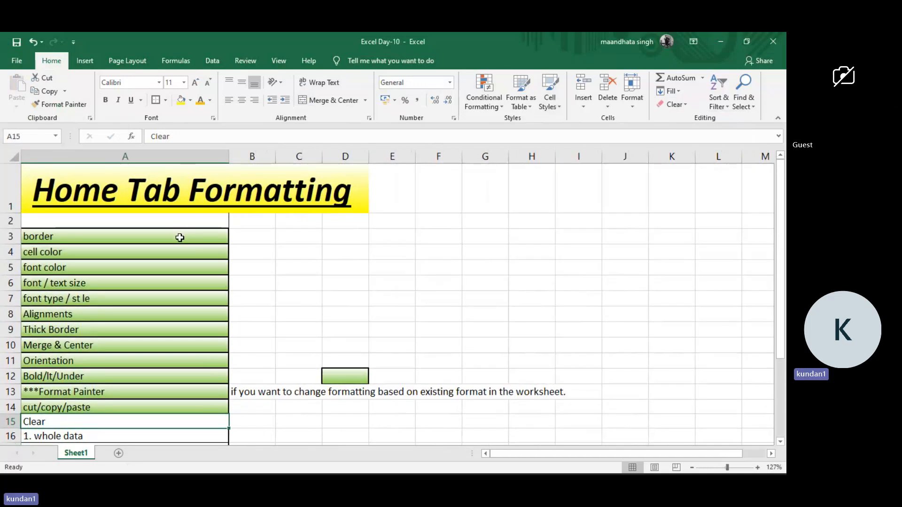
{"action": "left_click_drag", "start_coordinate": [180, 237], "coordinate": [188, 332]}
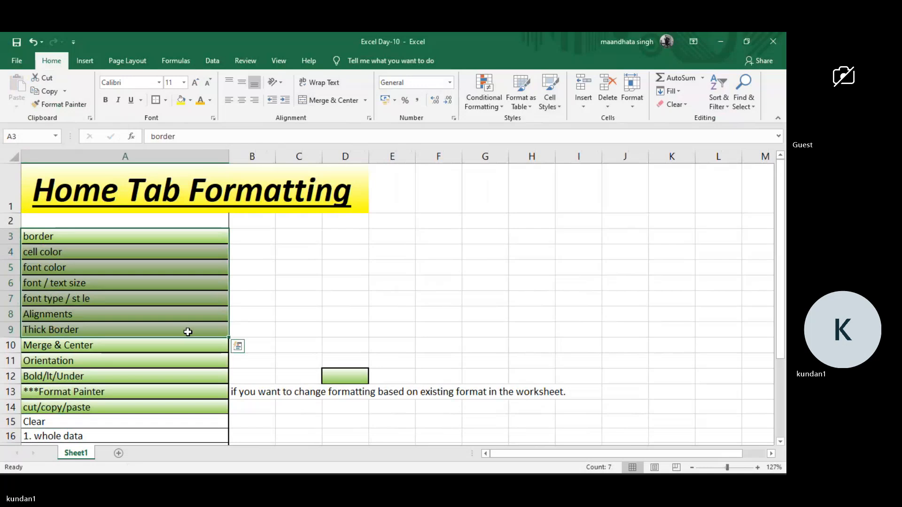
{"action": "key", "text": "ctrl+c"}
{"action": "left_click", "coordinate": [237, 346]}
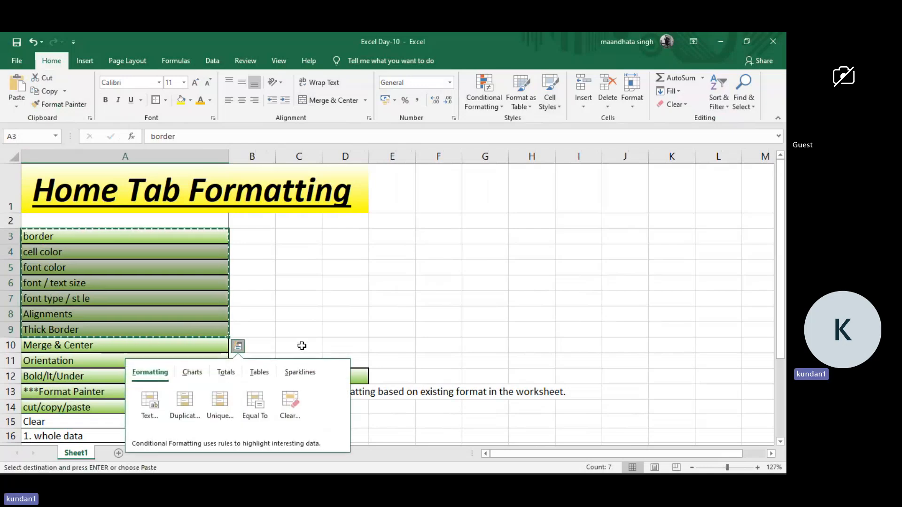
{"action": "scroll", "coordinate": [300, 346], "scroll_direction": "down", "scroll_amount": 1}
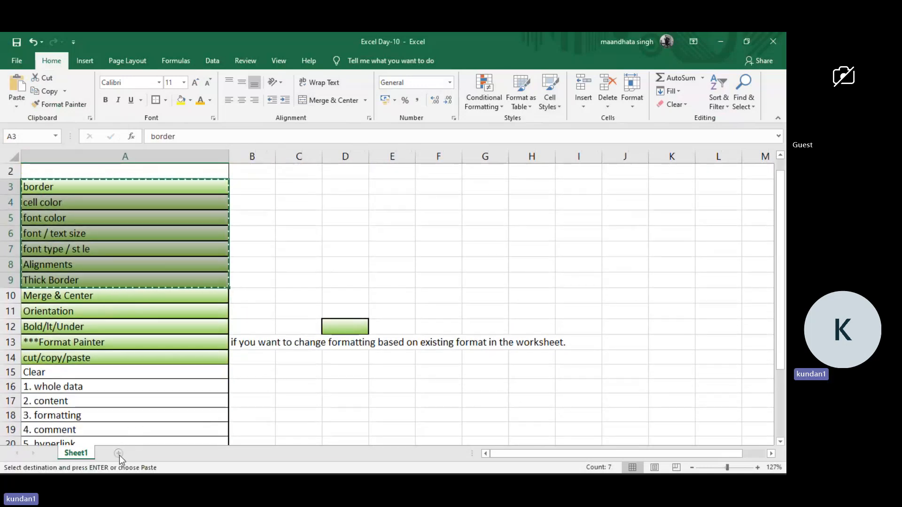
{"action": "left_click", "coordinate": [118, 454]}
{"action": "left_click", "coordinate": [251, 230]}
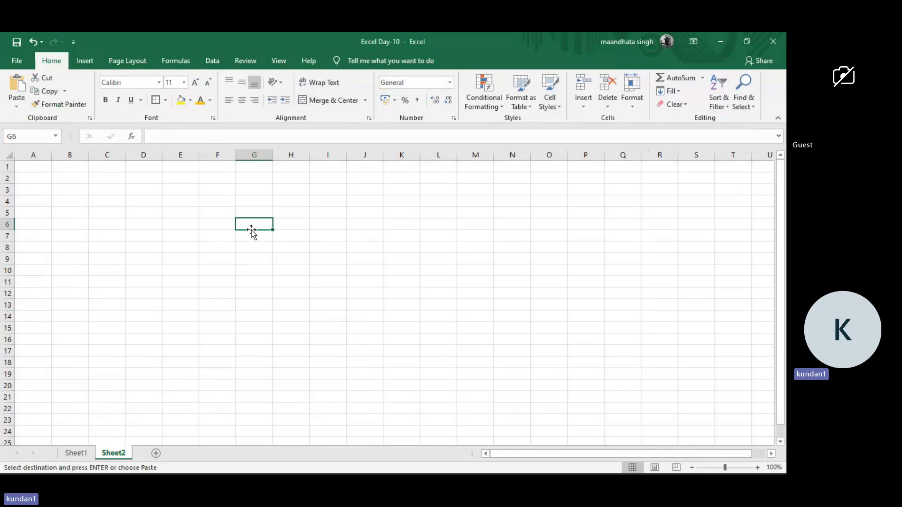
{"action": "key", "text": "ctrl+v"}
{"action": "key", "text": "ctrl"}
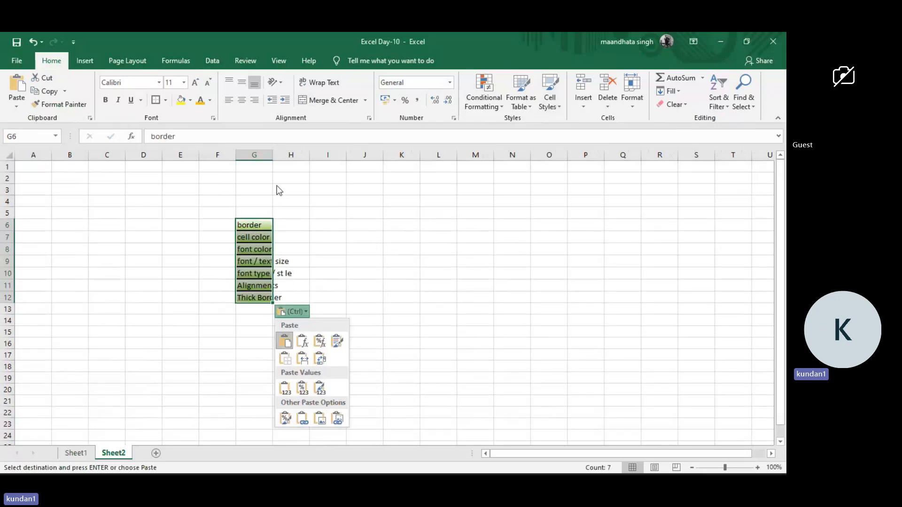
Auto-fit column G on the new sheet to the width of the pasted topics.
{"action": "left_click", "coordinate": [273, 155]}
{"action": "double_click", "coordinate": [273, 155]}
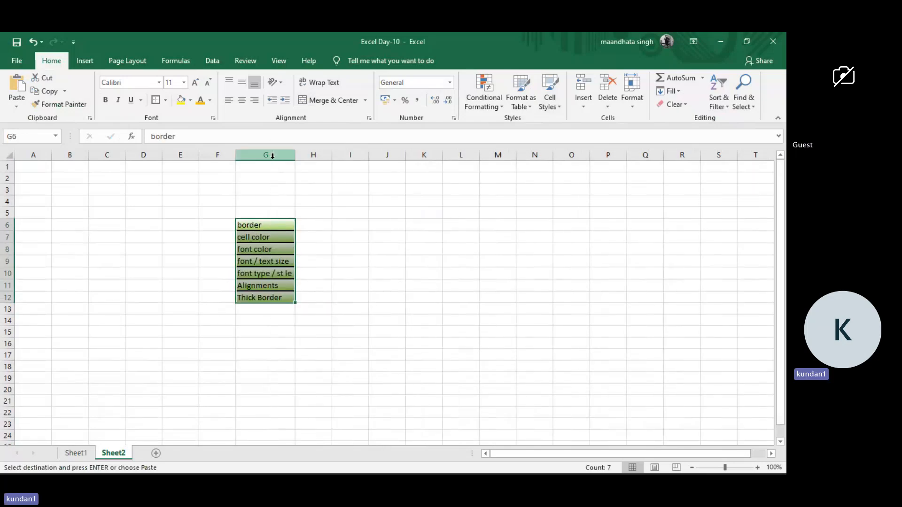
{"action": "left_click", "coordinate": [355, 279]}
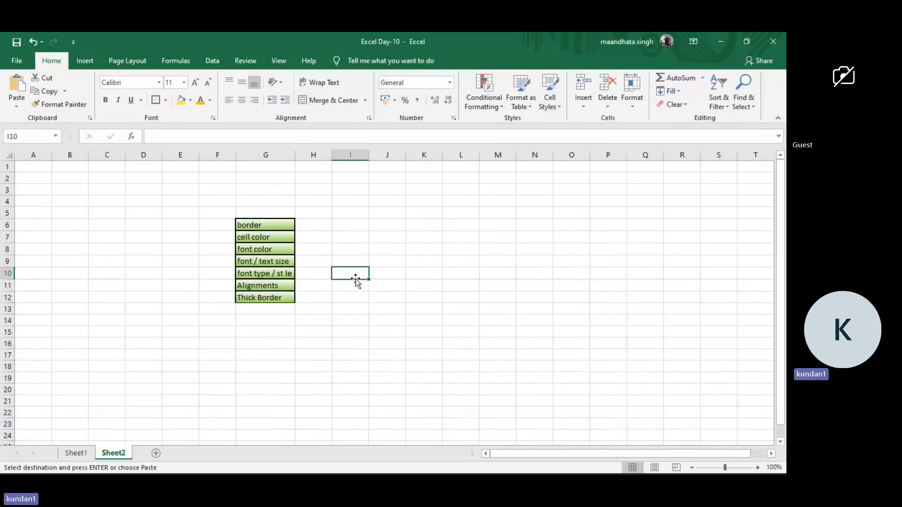
Remove both the content and the formatting of the border cell G6 with Clear All.
{"action": "left_click", "coordinate": [278, 225]}
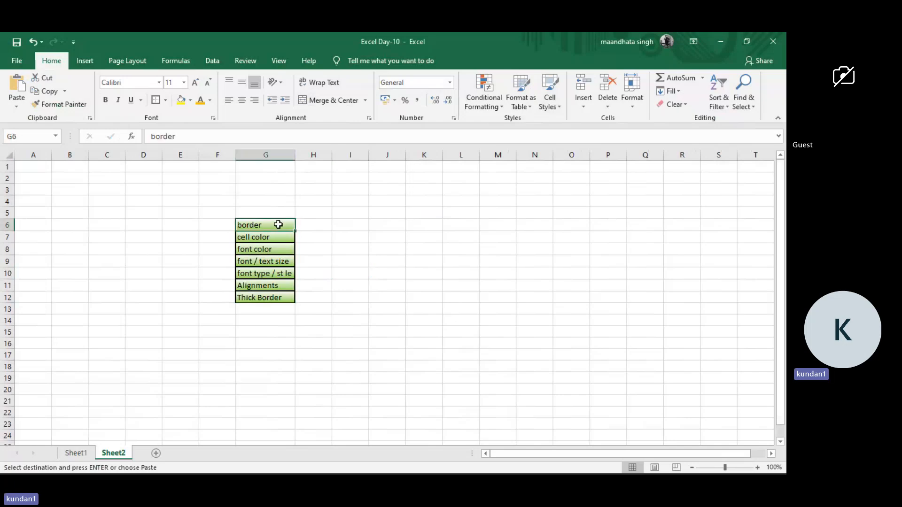
{"action": "left_click", "coordinate": [683, 104]}
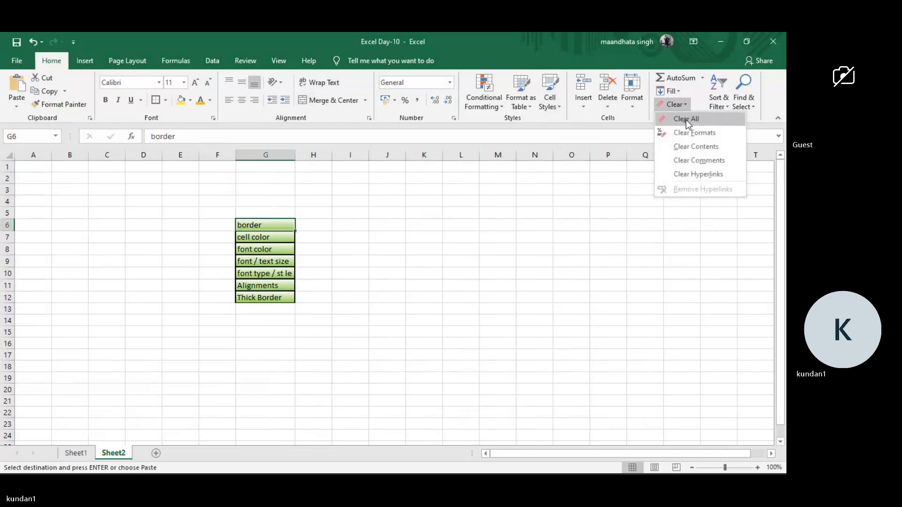
{"action": "left_click", "coordinate": [686, 119]}
{"action": "left_click", "coordinate": [376, 244]}
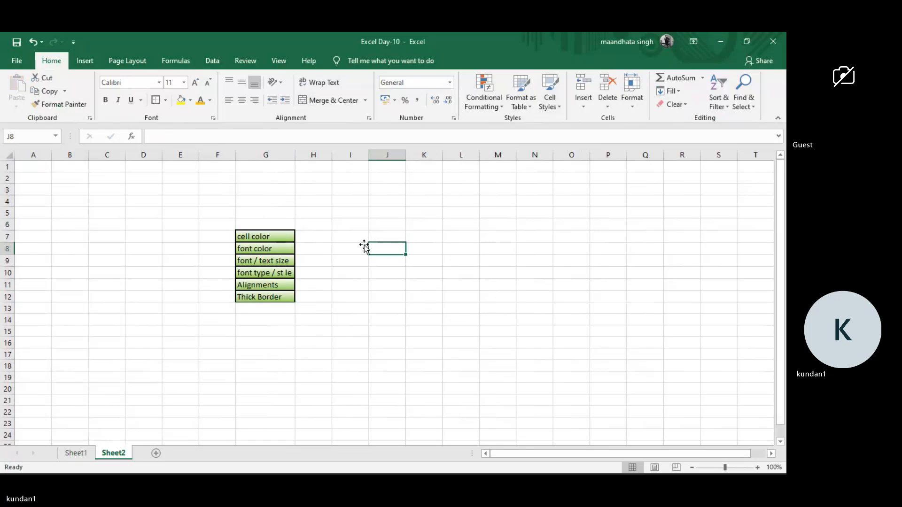
Remove only the formatting of the cell color entry in G7 with Clear Formats.
{"action": "left_click", "coordinate": [287, 237]}
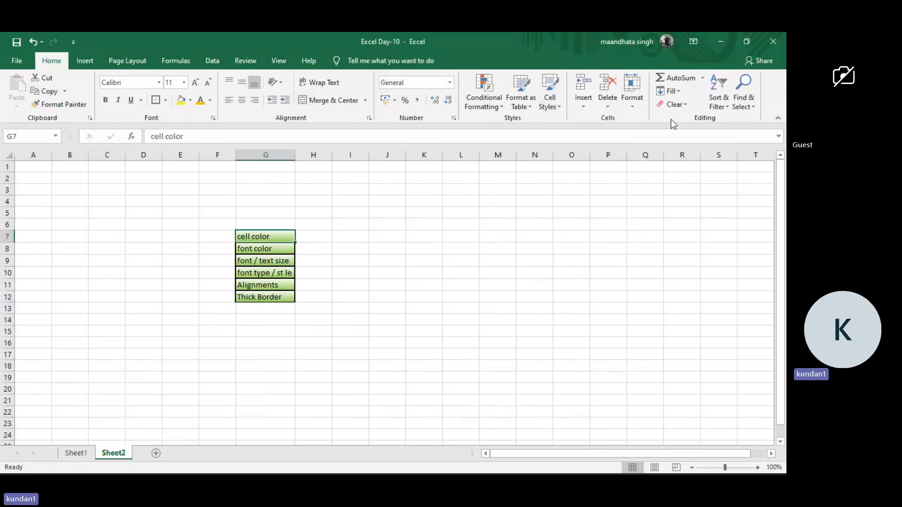
{"action": "left_click", "coordinate": [684, 105]}
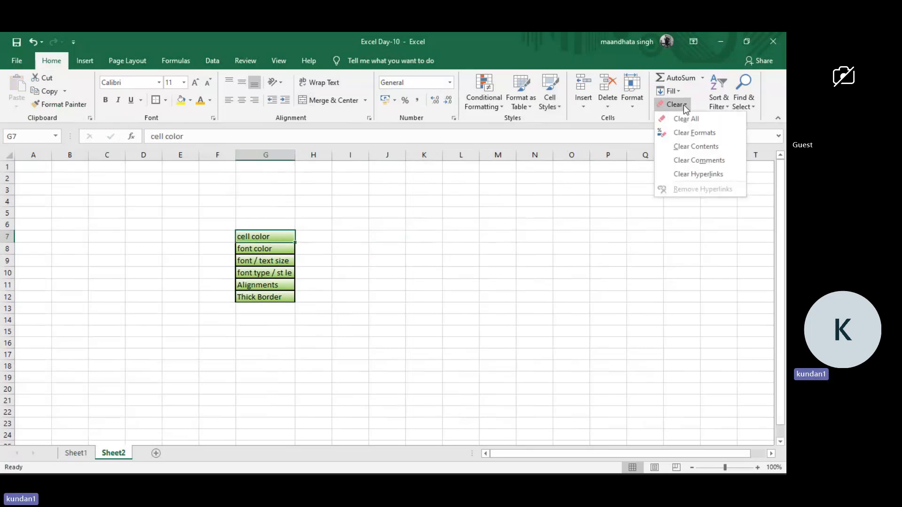
{"action": "left_click", "coordinate": [692, 134]}
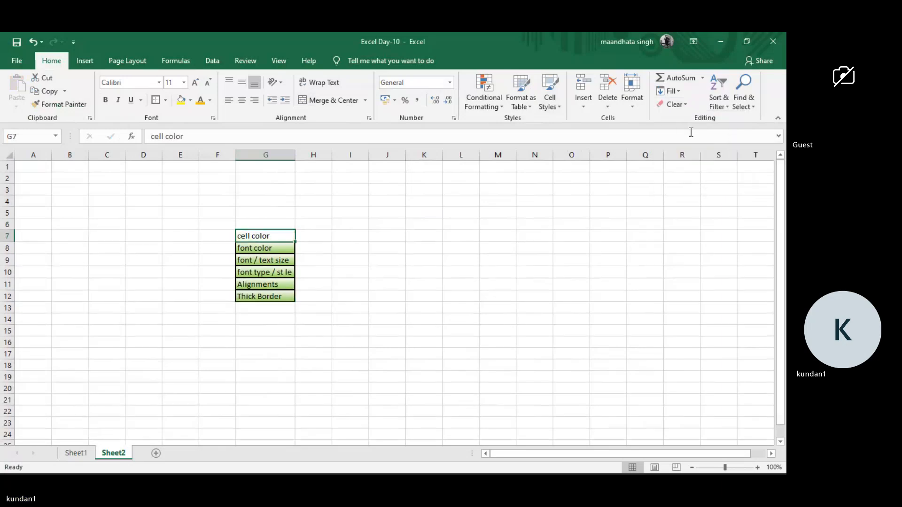
{"action": "left_click", "coordinate": [430, 229]}
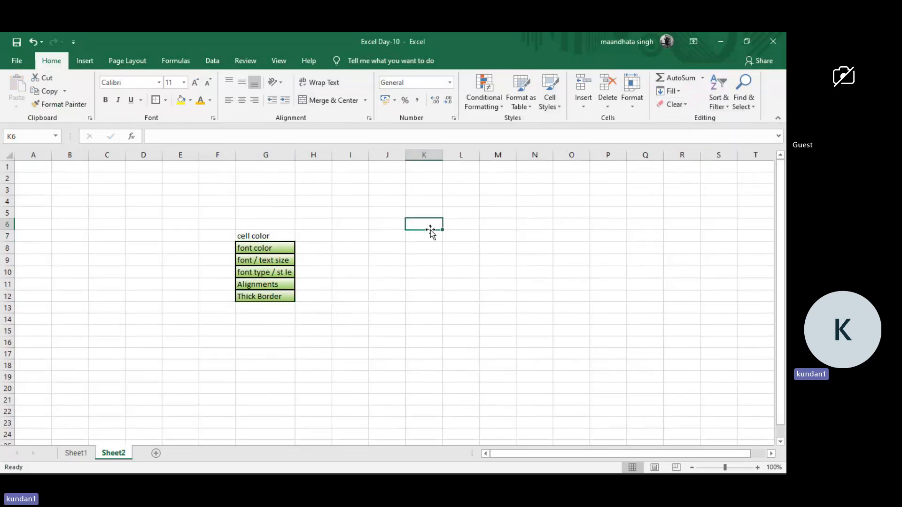
Remove only the text of the font color cell G8 with Clear Contents.
{"action": "left_click", "coordinate": [271, 251]}
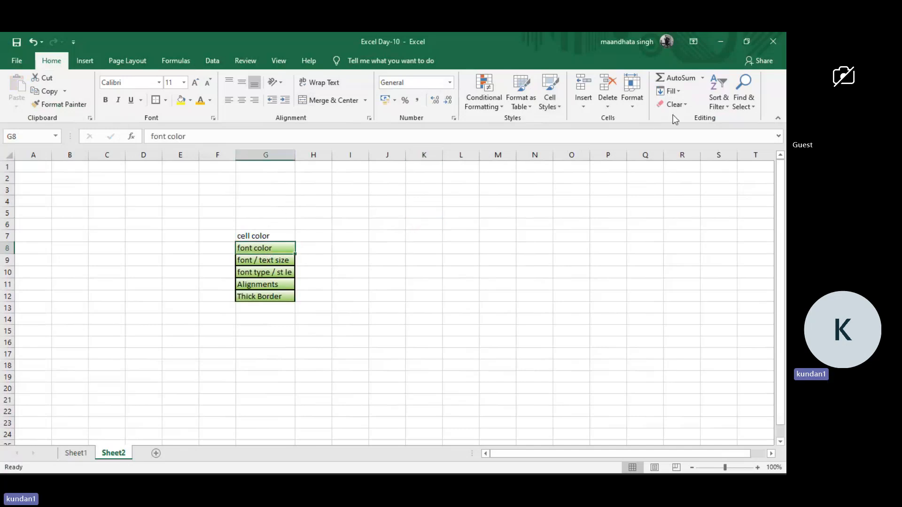
{"action": "left_click", "coordinate": [682, 104]}
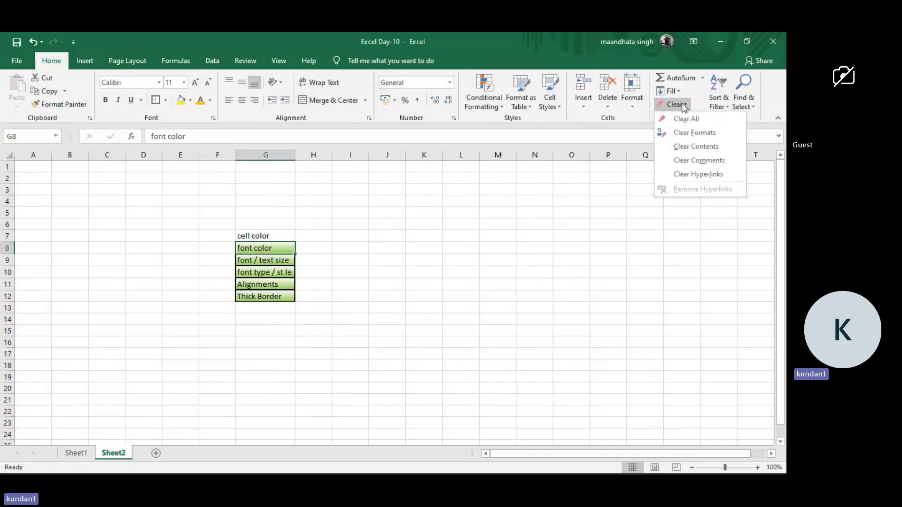
{"action": "left_click", "coordinate": [695, 145]}
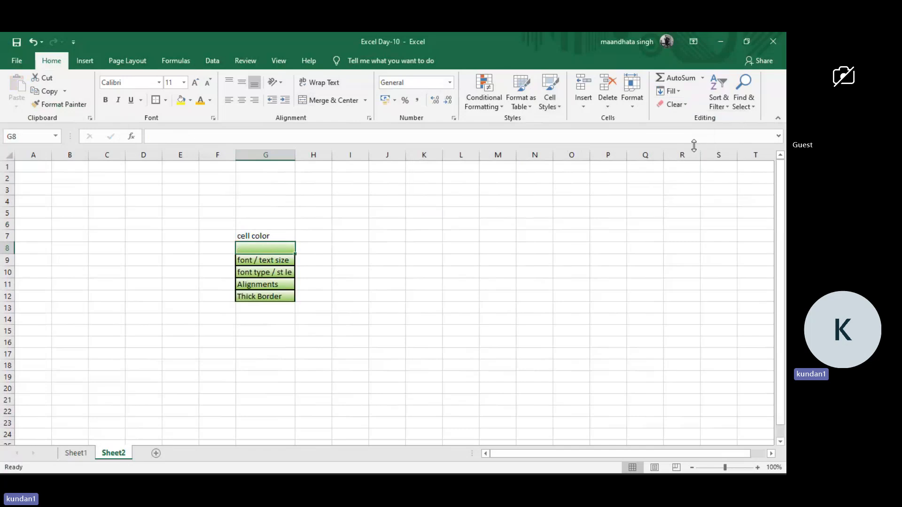
{"action": "left_click", "coordinate": [464, 262]}
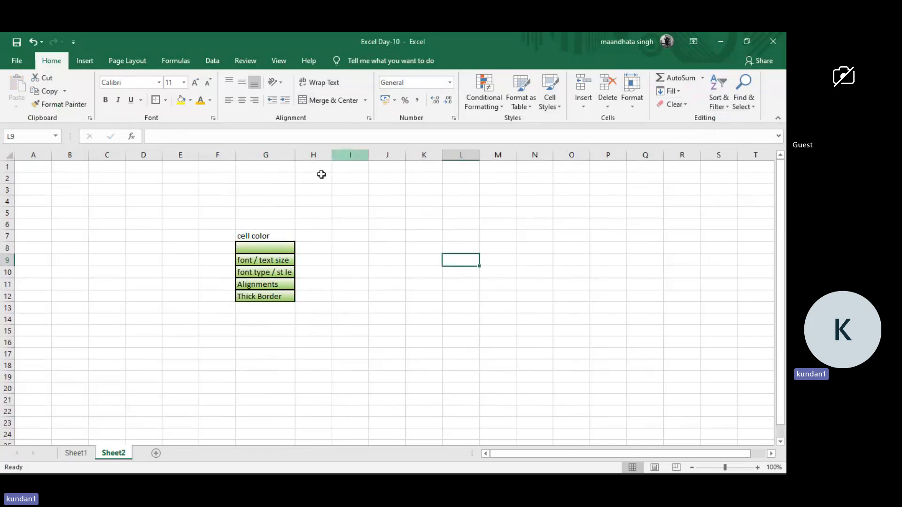
Review the Clear options for comments and hyperlinks on the font / text size cell G9 without applying any.
{"action": "left_click", "coordinate": [262, 259]}
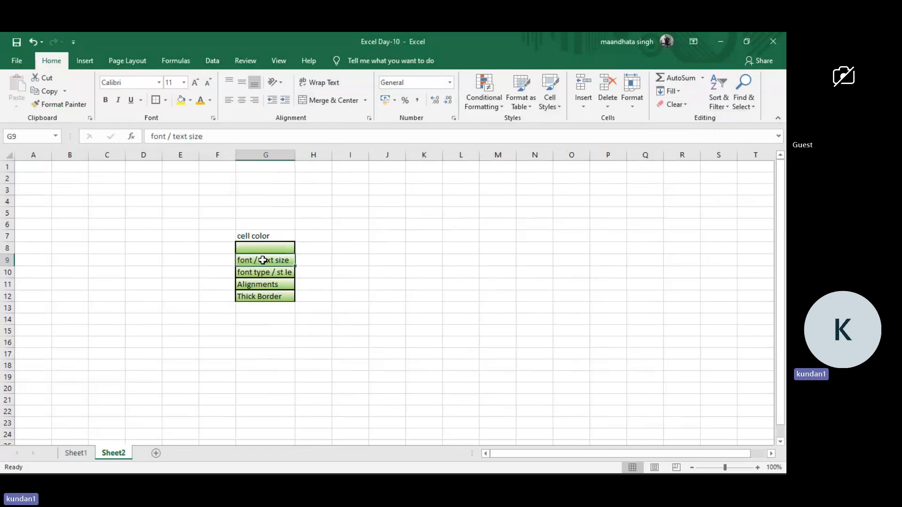
{"action": "left_click", "coordinate": [677, 104]}
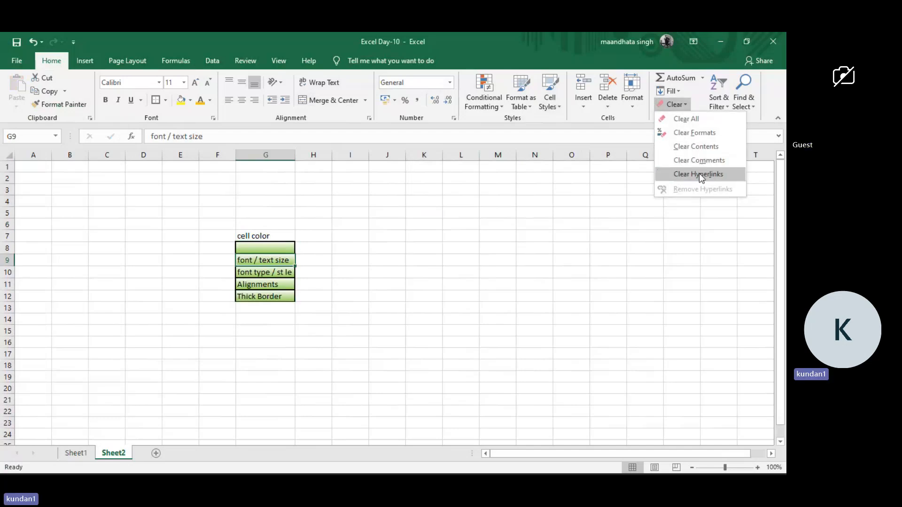
{"action": "left_click", "coordinate": [498, 244]}
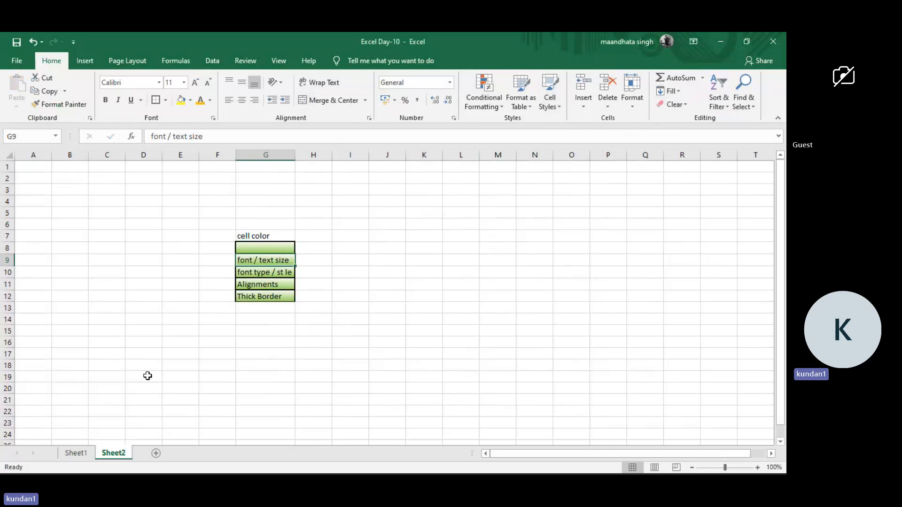
Rename Sheet2 as "Clear Tab option".
{"action": "double_click", "coordinate": [111, 453]}
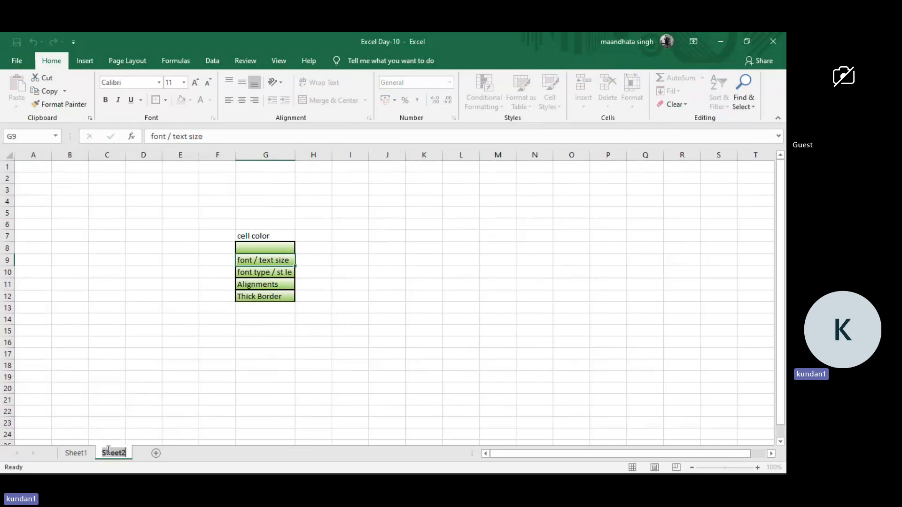
{"action": "type", "text": "Clea"}
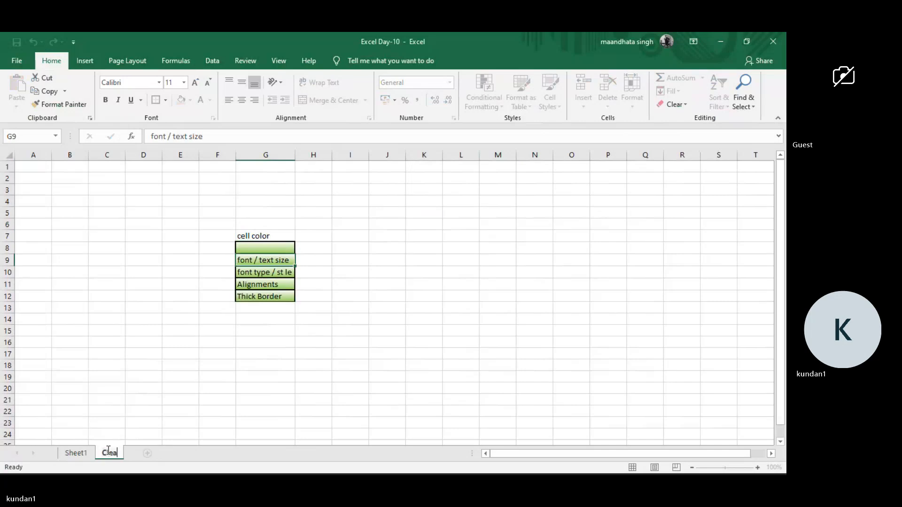
{"action": "type", "text": "r Tab"}
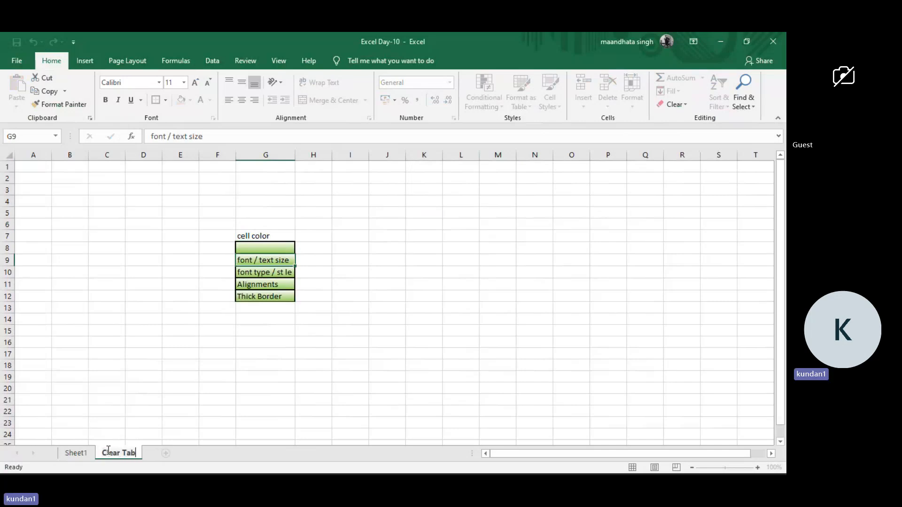
{"action": "type", "text": " option"}
{"action": "key", "text": "Return"}
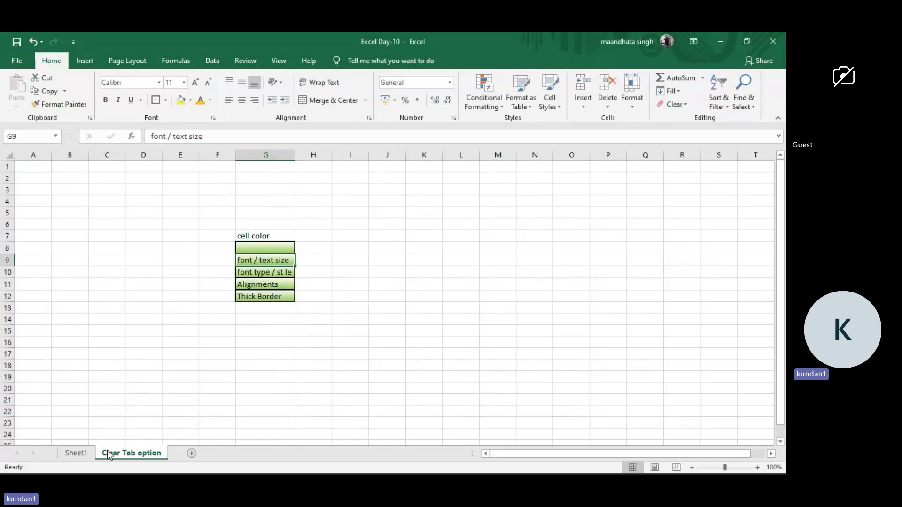
On Sheet1, copy the cut/copy/paste cell's green gradient formatting onto the Clear topics A15:A20 with Format Painter.
{"action": "left_click", "coordinate": [77, 453]}
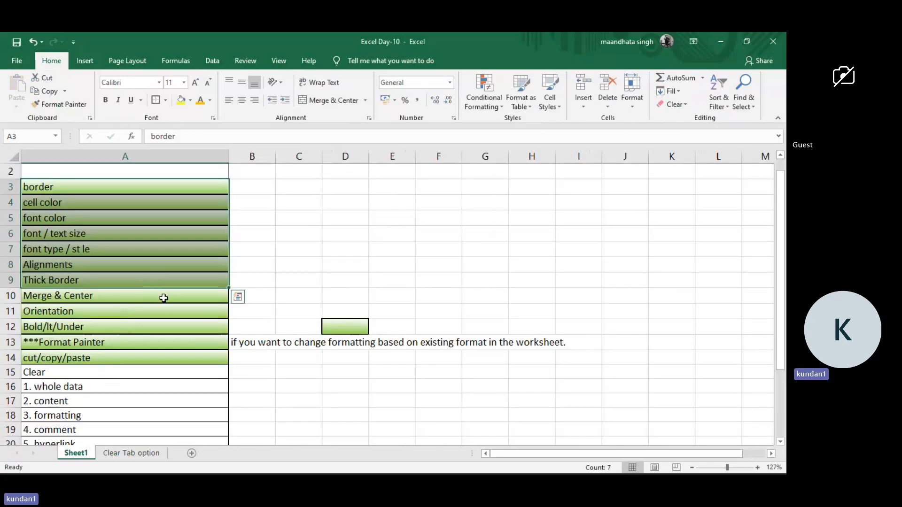
{"action": "scroll", "coordinate": [87, 398], "scroll_direction": "down", "scroll_amount": 2}
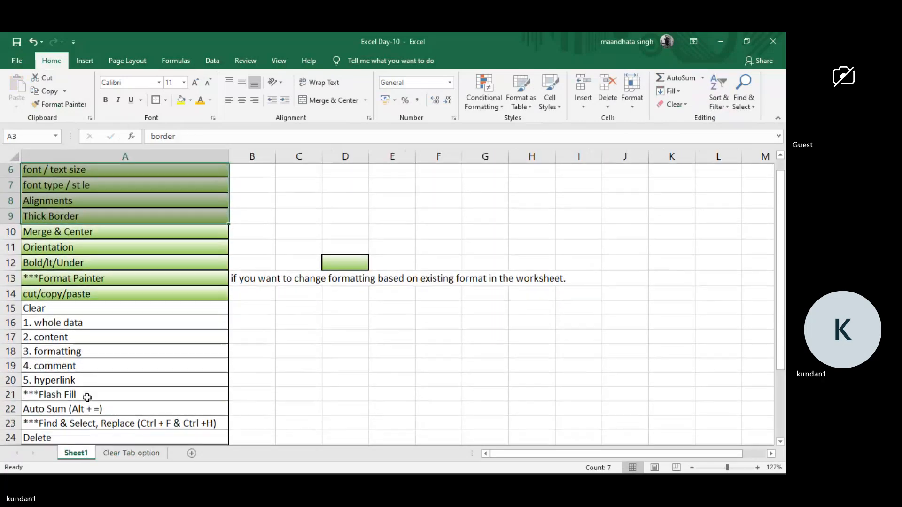
{"action": "scroll", "coordinate": [87, 398], "scroll_direction": "down", "scroll_amount": 1}
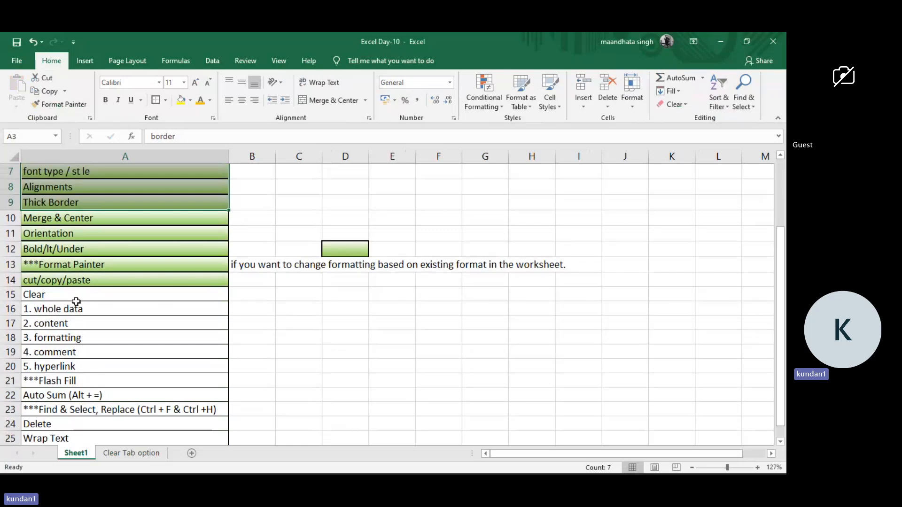
{"action": "left_click_drag", "start_coordinate": [74, 299], "coordinate": [66, 369]}
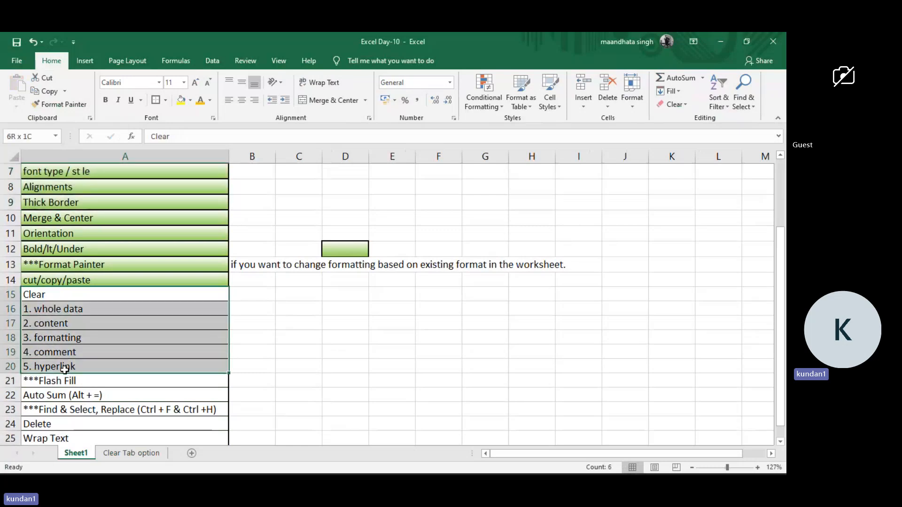
{"action": "left_click", "coordinate": [97, 281]}
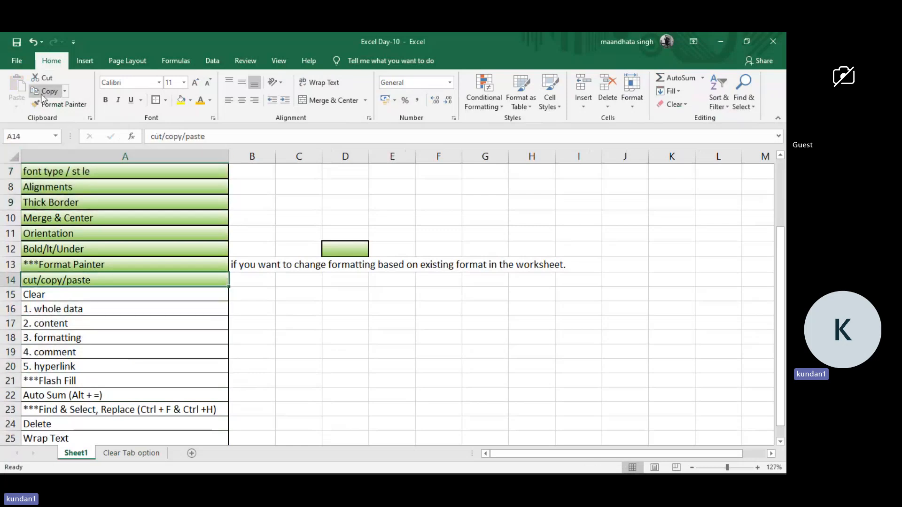
{"action": "left_click", "coordinate": [52, 104]}
{"action": "left_click_drag", "start_coordinate": [69, 295], "coordinate": [79, 366]}
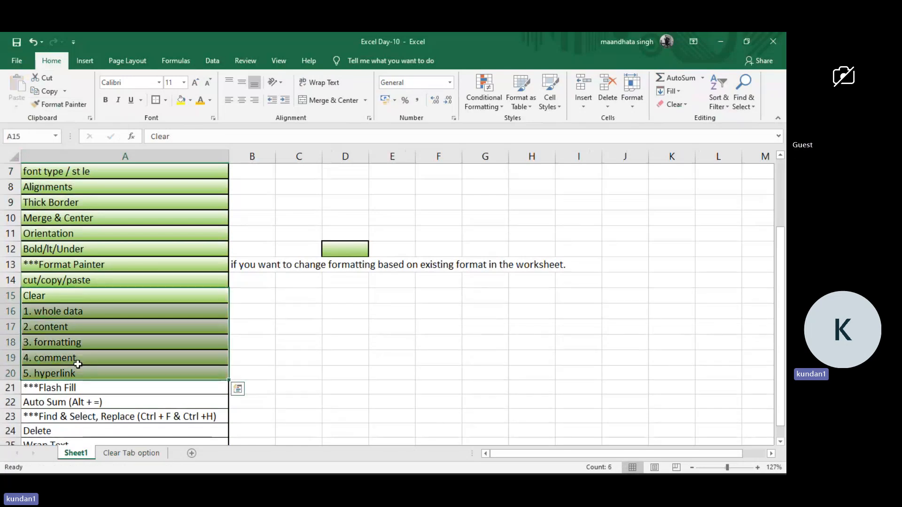
{"action": "left_click", "coordinate": [288, 308]}
Insert a comment reading "Hi" on the "4. comment" cell A19.
{"action": "right_click", "coordinate": [200, 357]}
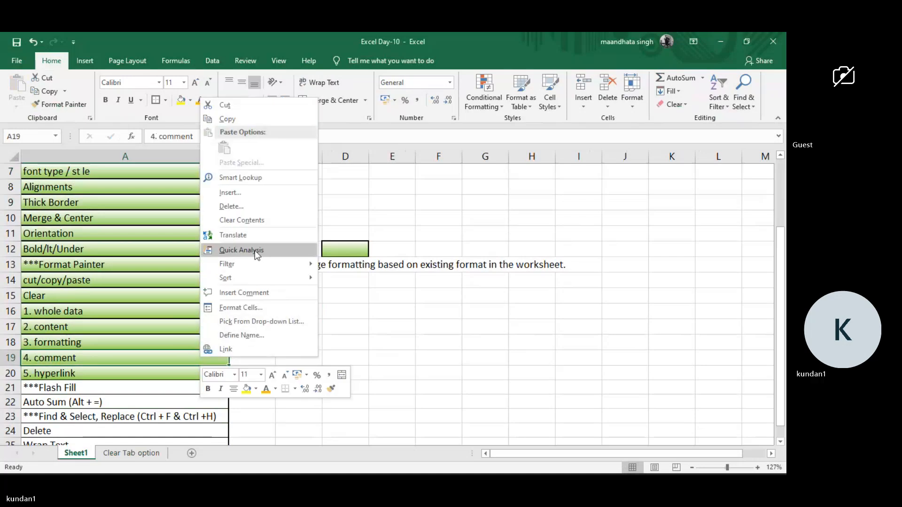
{"action": "left_click", "coordinate": [255, 292]}
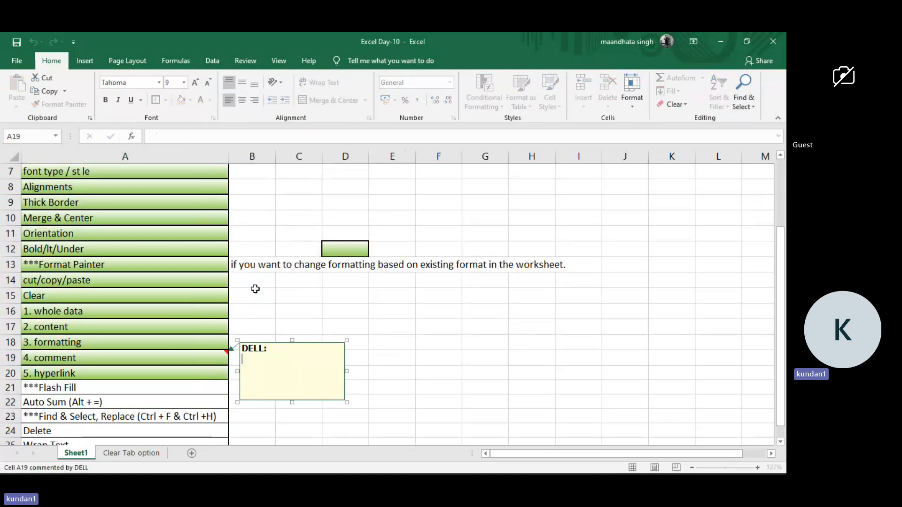
{"action": "type", "text": "Hi"}
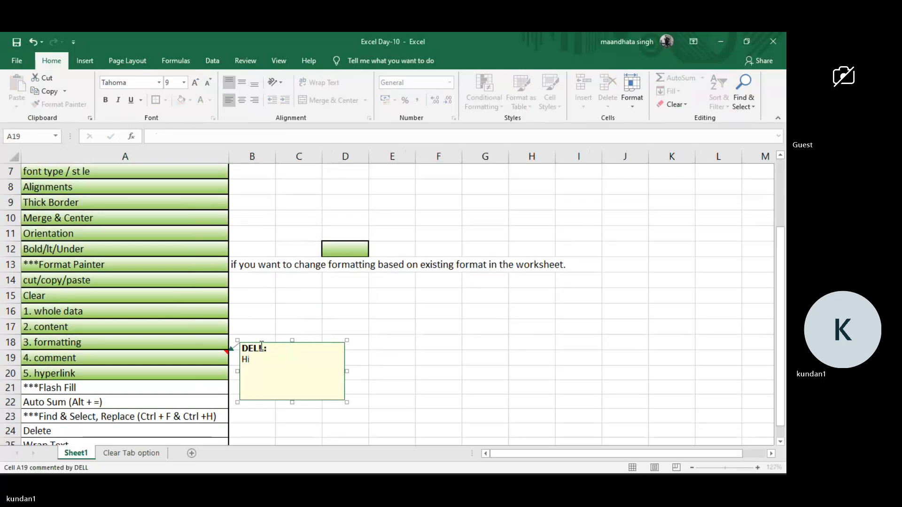
Replace the bold author label in the A19 comment with a person's first name followed by a colon.
{"action": "left_click", "coordinate": [262, 347]}
{"action": "key", "text": "BackSpace"}
{"action": "key", "text": "BackSpace"}
{"action": "key", "text": "BackSpace"}
{"action": "key", "text": "BackSpace"}
{"action": "key", "text": "BackSpace"}
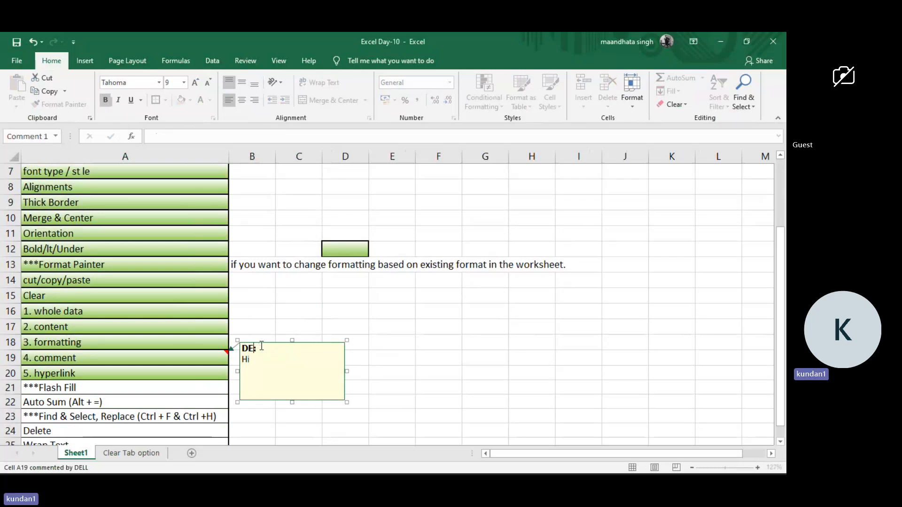
{"action": "type", "text": "Heam"}
{"action": "key", "text": "BackSpace"}
{"action": "key", "text": "BackSpace"}
{"action": "type", "text": "a"}
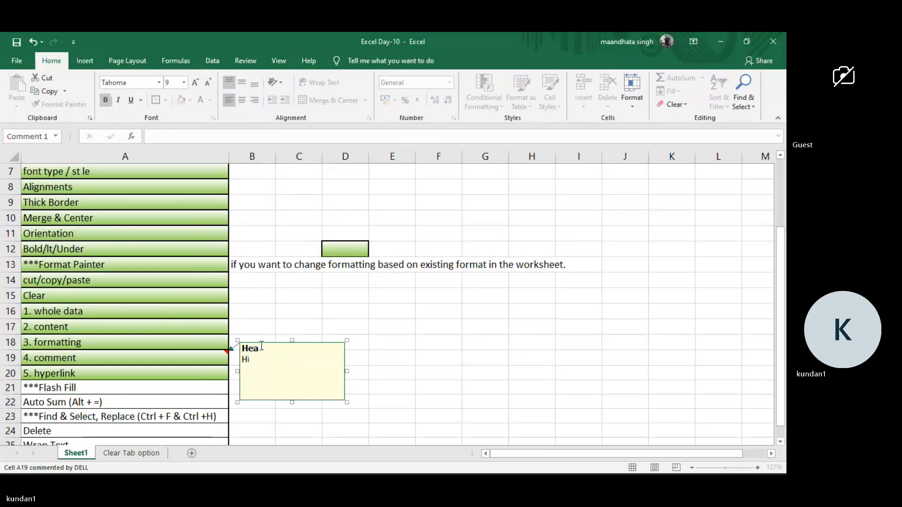
{"action": "key", "text": "BackSpace"}
{"action": "type", "text": "mant:"}
{"action": "left_click", "coordinate": [343, 332]}
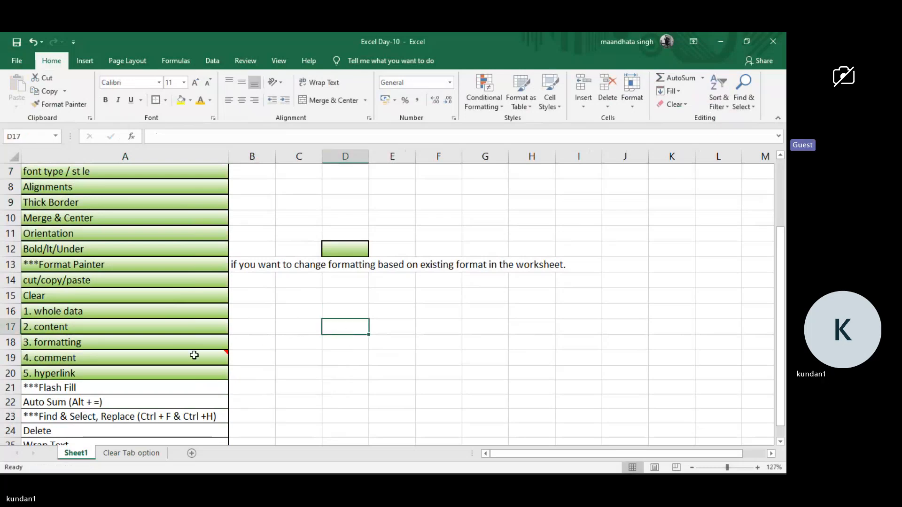
{"action": "mouse_move", "coordinate": [218, 353]}
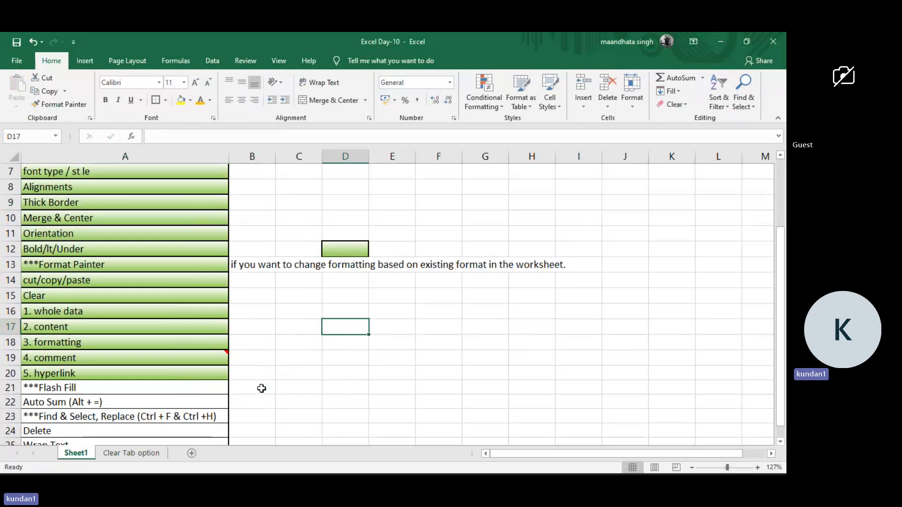
Insert a comment without any added text on the "5. hyperlink" cell A20.
{"action": "scroll", "coordinate": [151, 410], "scroll_direction": "down", "scroll_amount": 2}
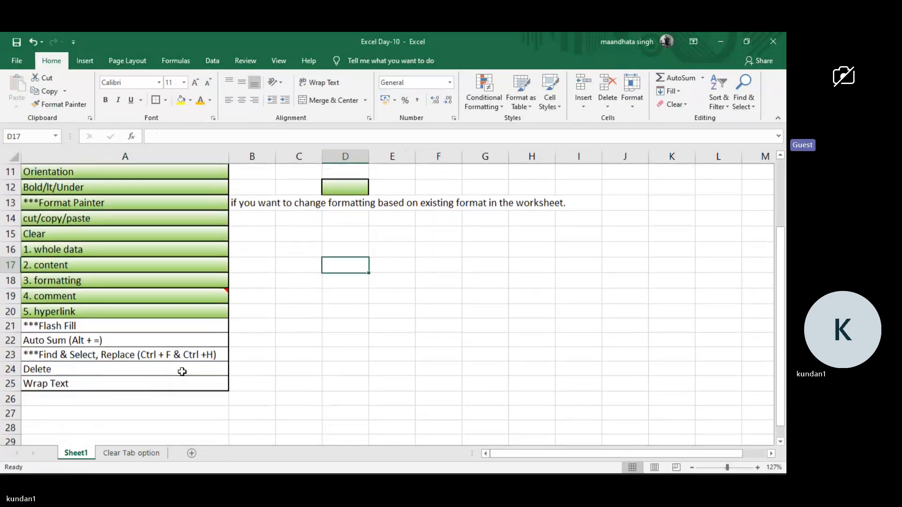
{"action": "right_click", "coordinate": [206, 312]}
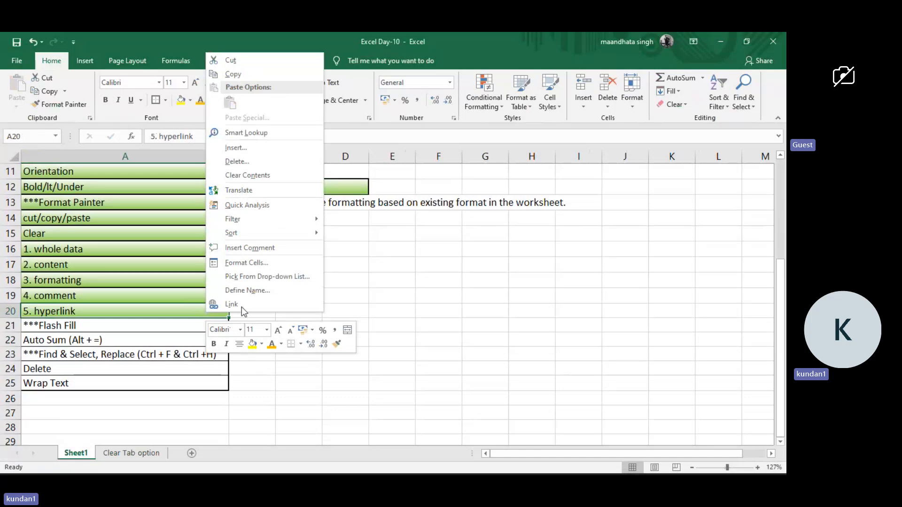
{"action": "left_click", "coordinate": [275, 246]}
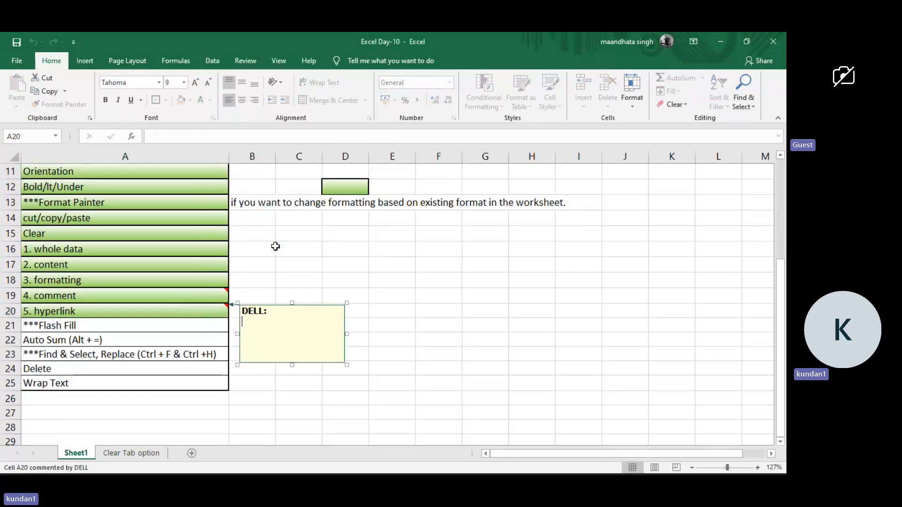
{"action": "left_click", "coordinate": [196, 265]}
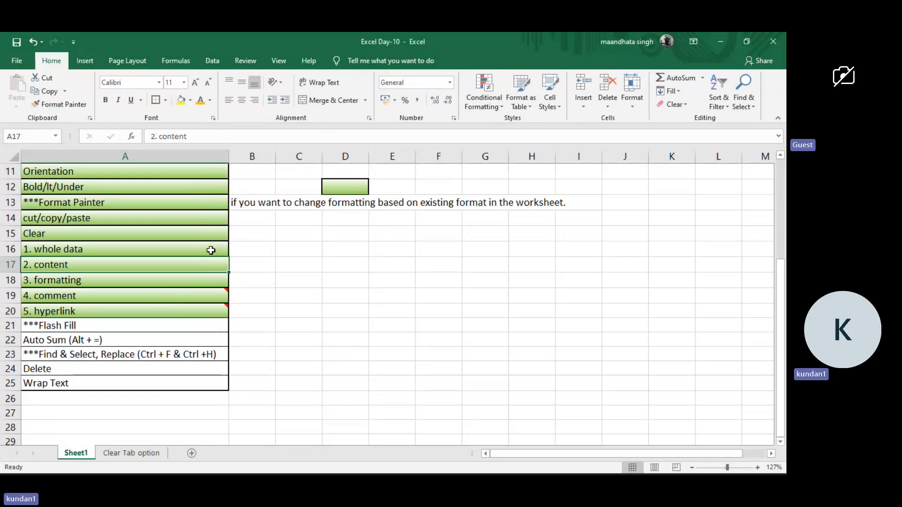
{"action": "left_click", "coordinate": [249, 250]}
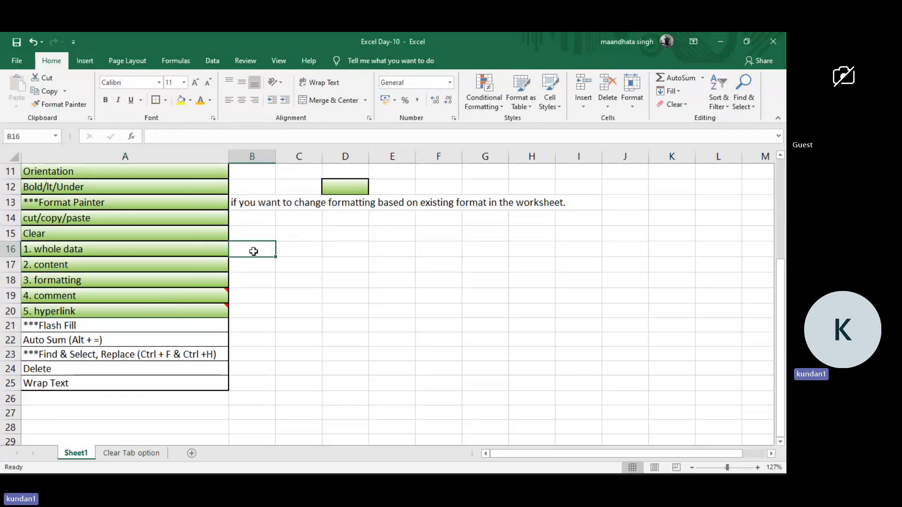
{"action": "left_click", "coordinate": [298, 248]}
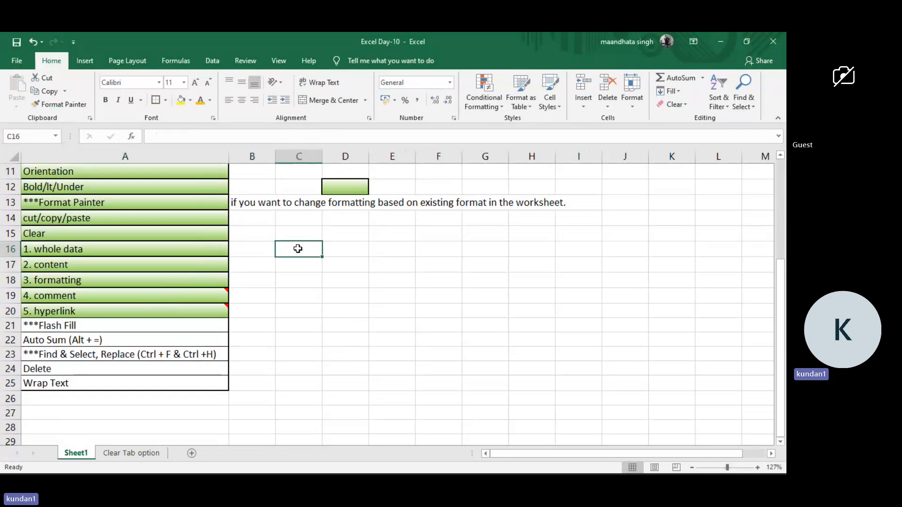
Insert a comment on the "1. whole data" cell A16 reading "it is not clear to be asked by" plus a person's name.
{"action": "right_click", "coordinate": [215, 246]}
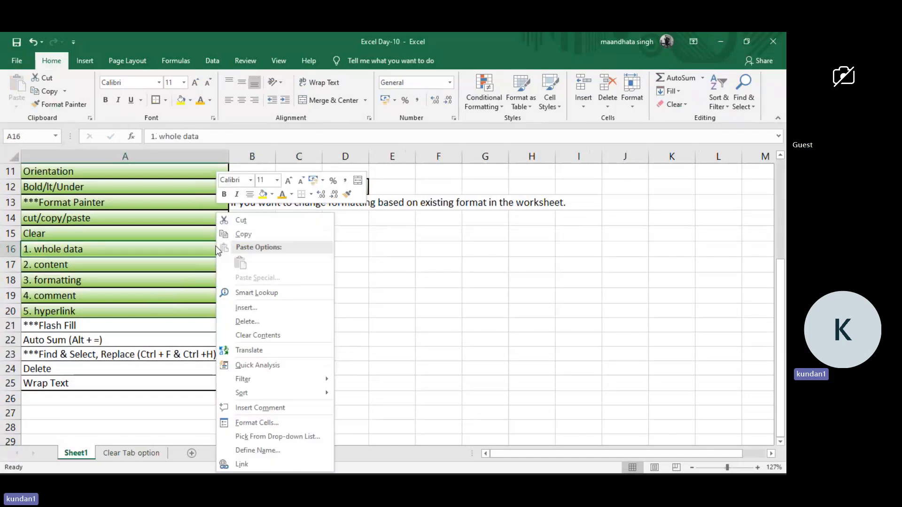
{"action": "left_click", "coordinate": [258, 409]}
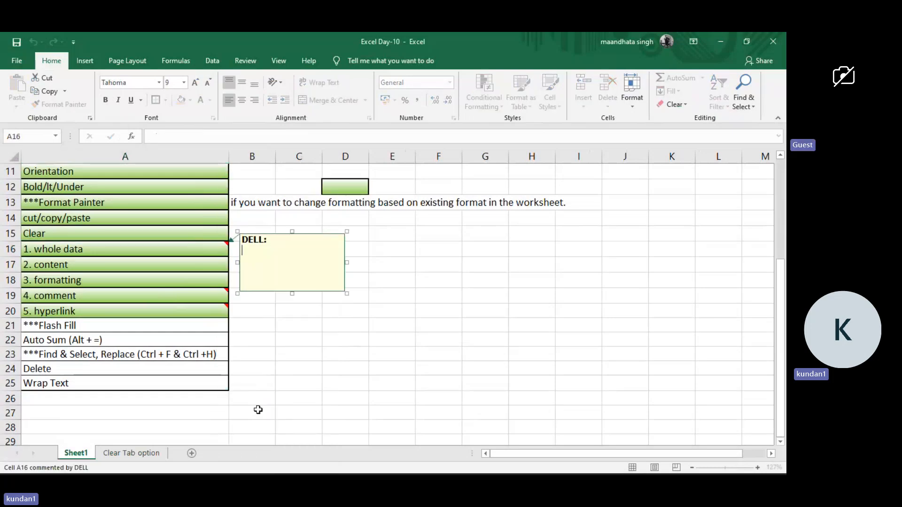
{"action": "type", "text": "it is no"}
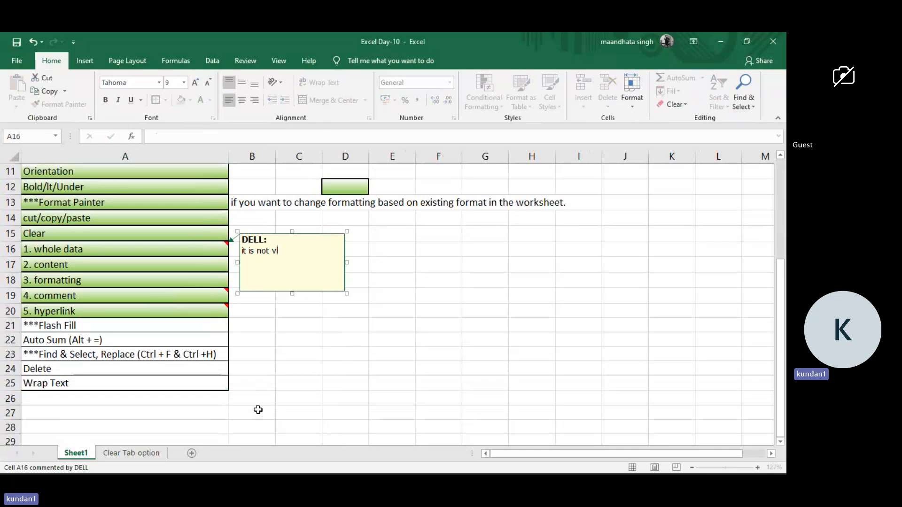
{"action": "type", "text": "t v"}
{"action": "key", "text": "BackSpace"}
{"action": "type", "text": "clear to be asked by Jhon"}
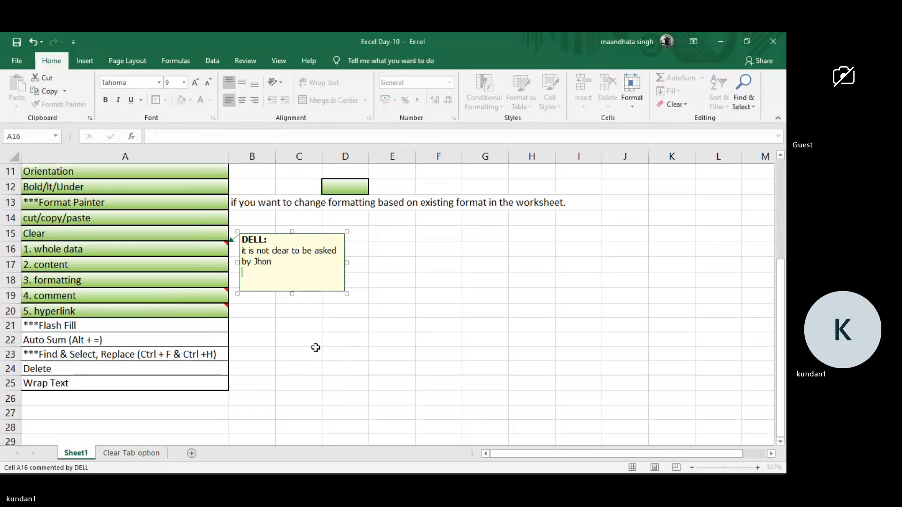
{"action": "left_click", "coordinate": [282, 346]}
{"action": "mouse_move", "coordinate": [208, 249]}
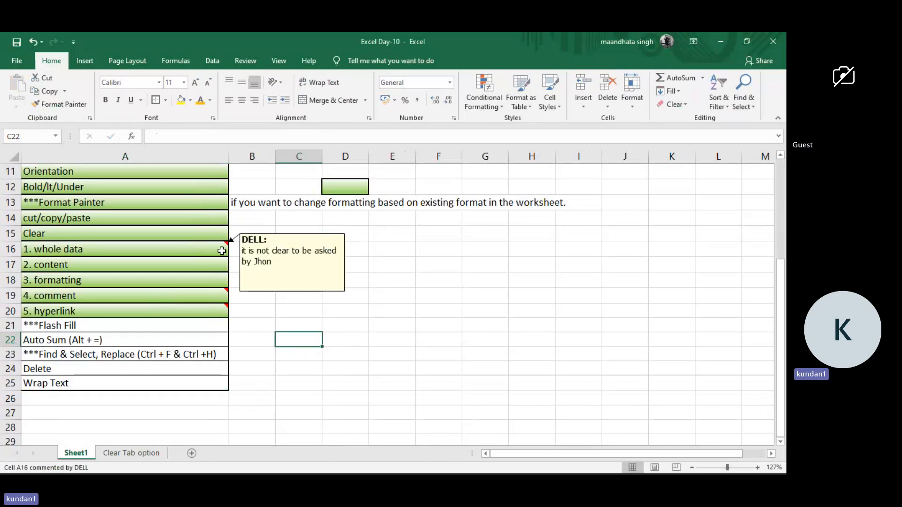
Remove the comment from the "1. whole data" cell A16 with Clear Comments.
{"action": "left_click", "coordinate": [221, 250]}
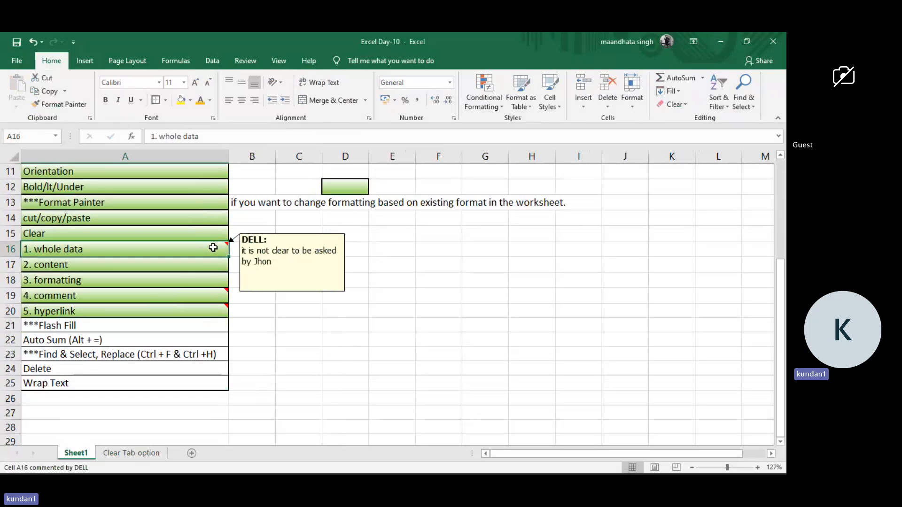
{"action": "left_click", "coordinate": [681, 101]}
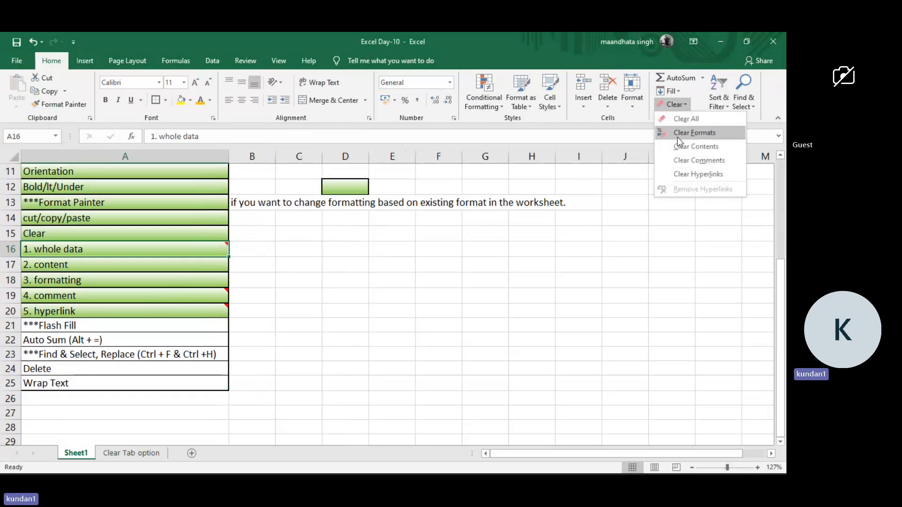
{"action": "left_click", "coordinate": [689, 158]}
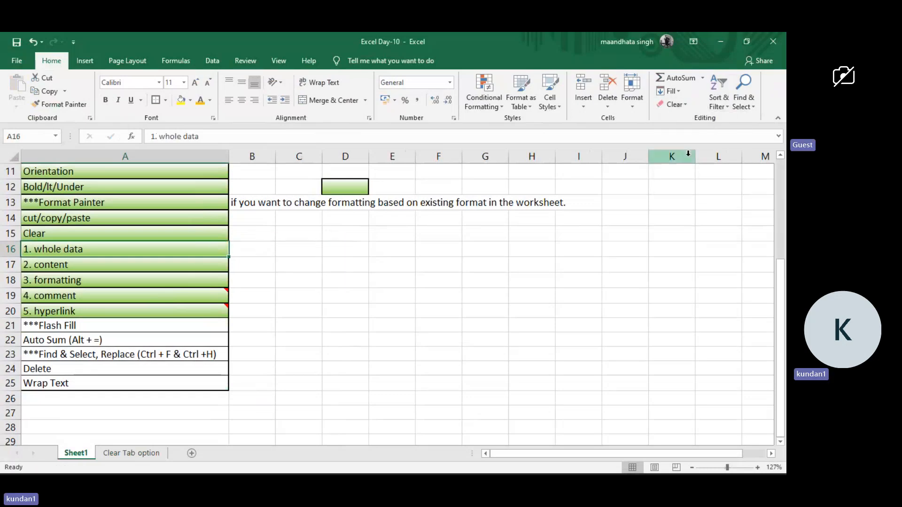
{"action": "left_click", "coordinate": [364, 263]}
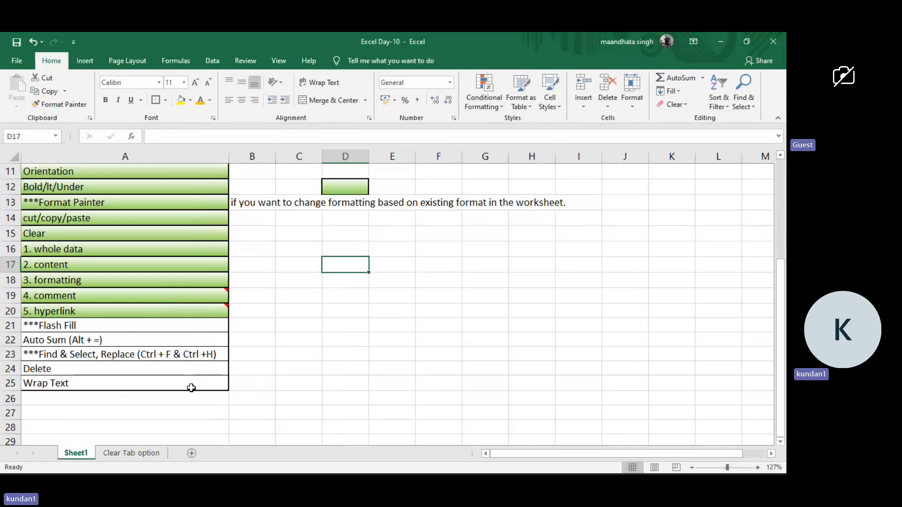
Add a new worksheet and name it "Flash Fill".
{"action": "left_click", "coordinate": [191, 454]}
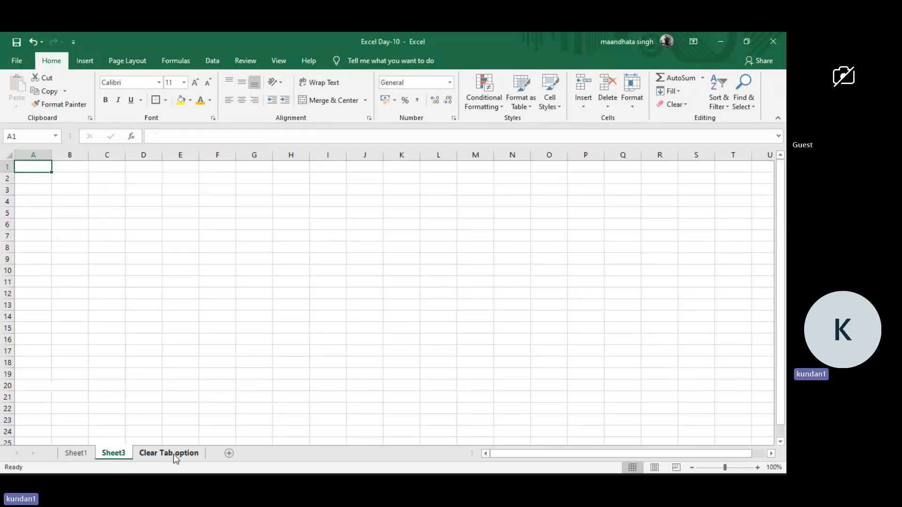
{"action": "double_click", "coordinate": [114, 454]}
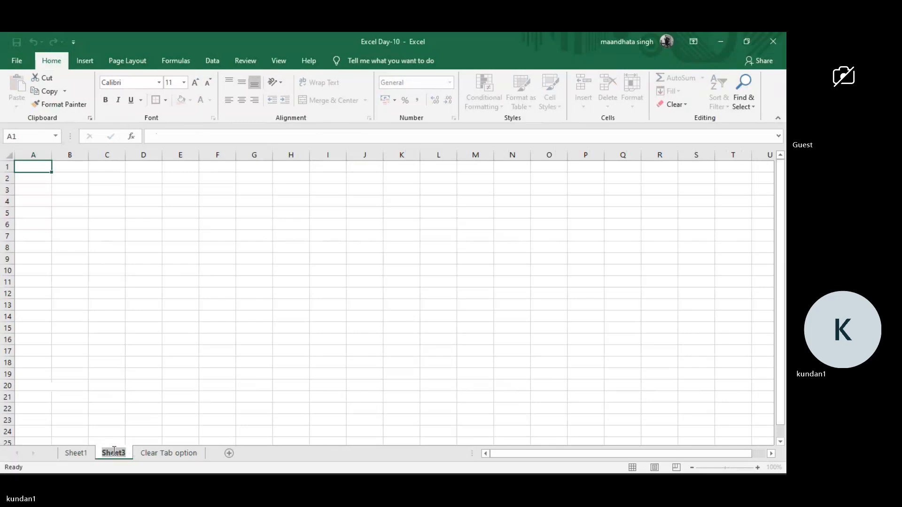
{"action": "type", "text": "Flash"}
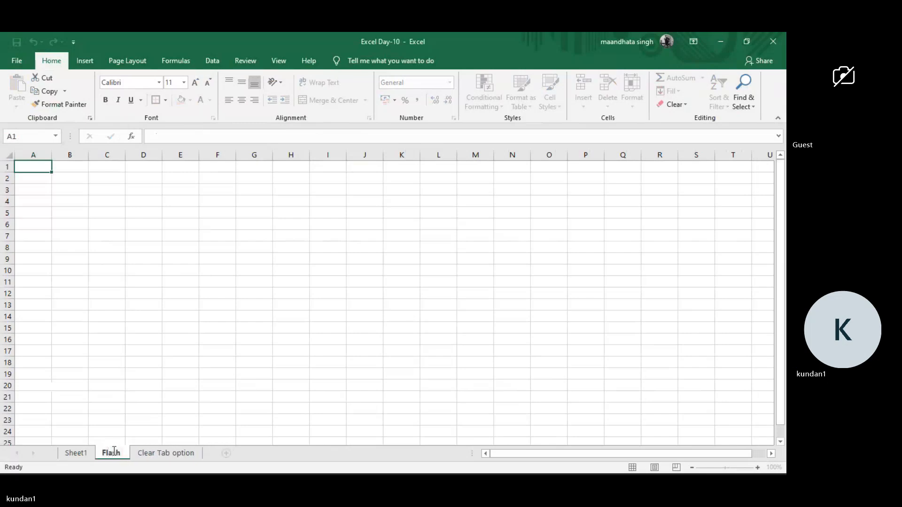
{"action": "type", "text": " Fill"}
{"action": "key", "text": "Return"}
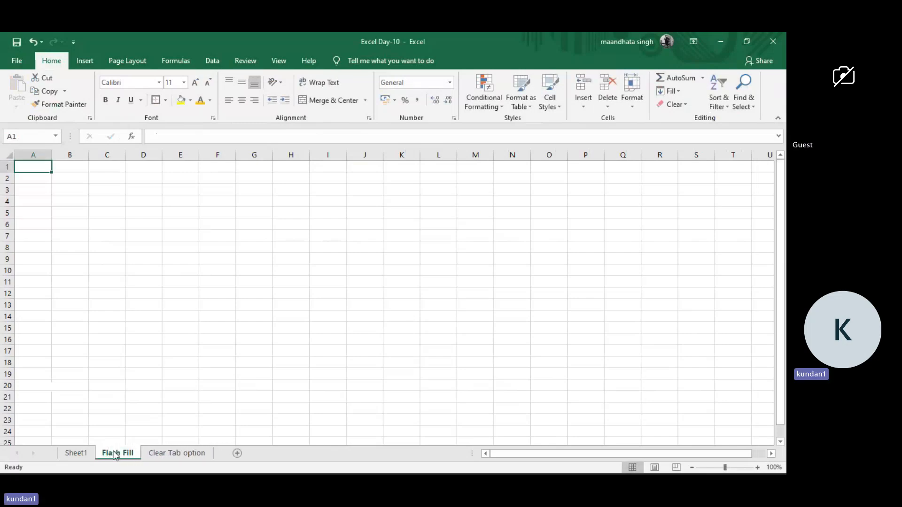
Enter the numbers 1, 2 and 3 in cells A1 to A3 of the Flash Fill sheet.
{"action": "left_click", "coordinate": [38, 177]}
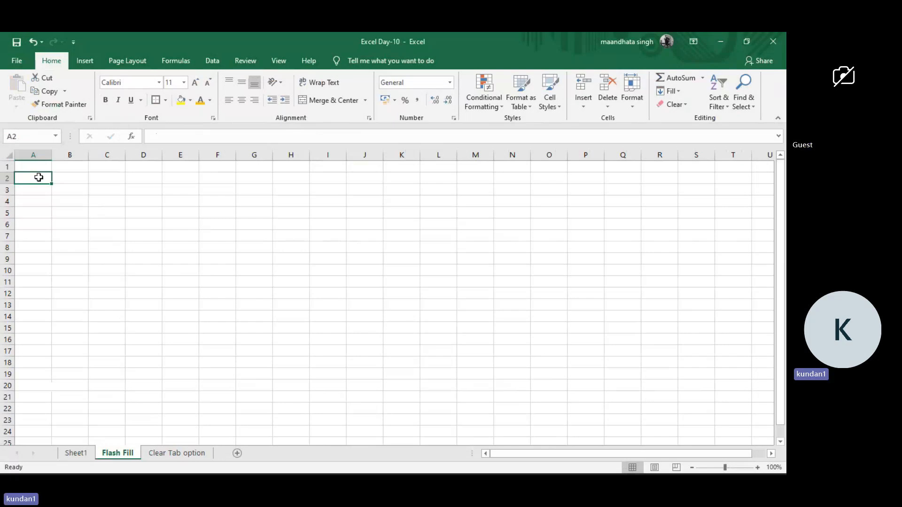
{"action": "key", "text": "Up"}
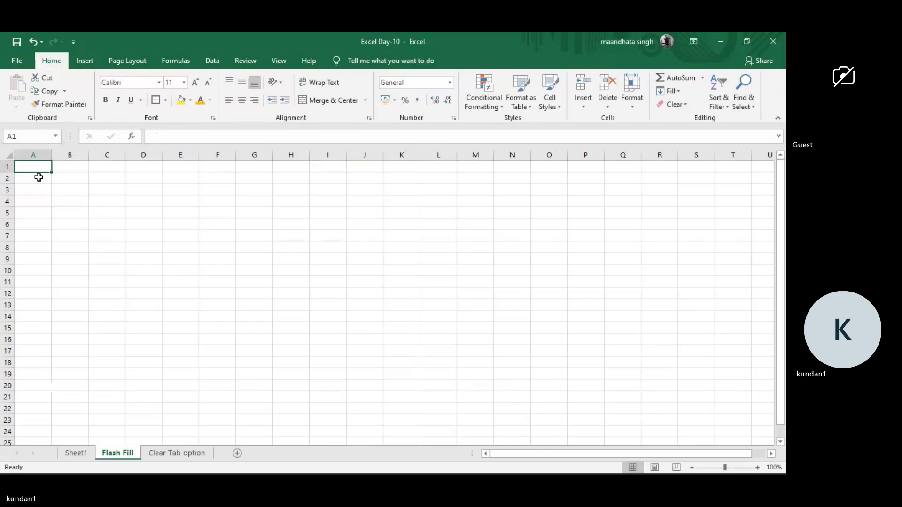
{"action": "type", "text": "1"}
{"action": "key", "text": "Return"}
{"action": "type", "text": "2"}
{"action": "key", "text": "Return"}
{"action": "type", "text": "3"}
{"action": "key", "text": "Up"}
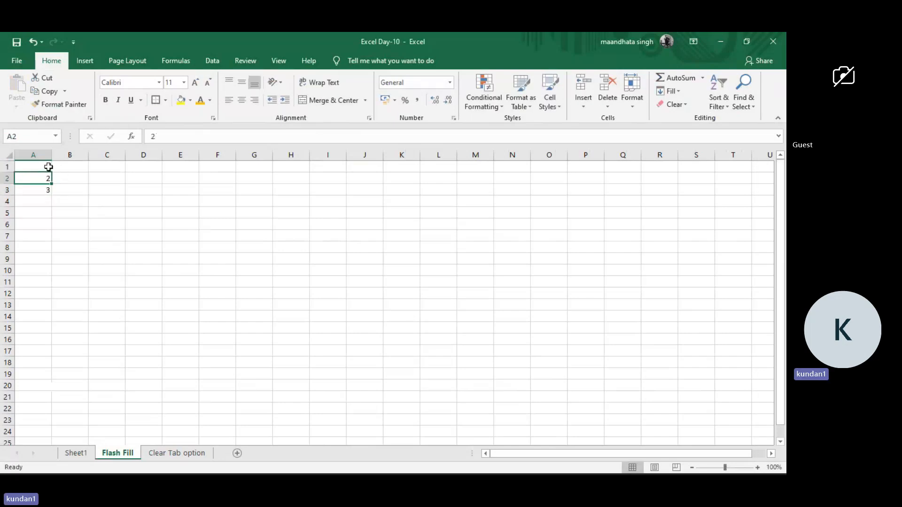
Try to continue the number series in column A with Flash Fill from cell A3.
{"action": "left_click", "coordinate": [44, 202]}
{"action": "left_click", "coordinate": [45, 189]}
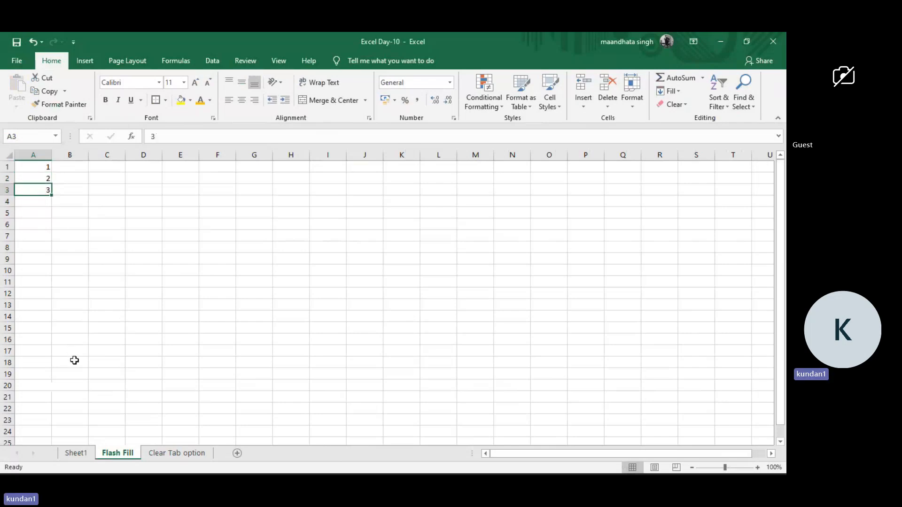
{"action": "left_click", "coordinate": [679, 94]}
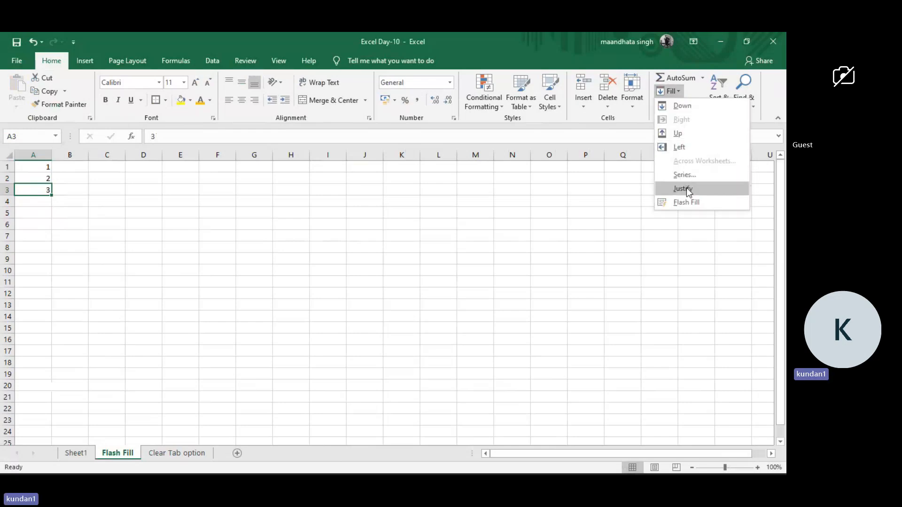
{"action": "left_click", "coordinate": [686, 203]}
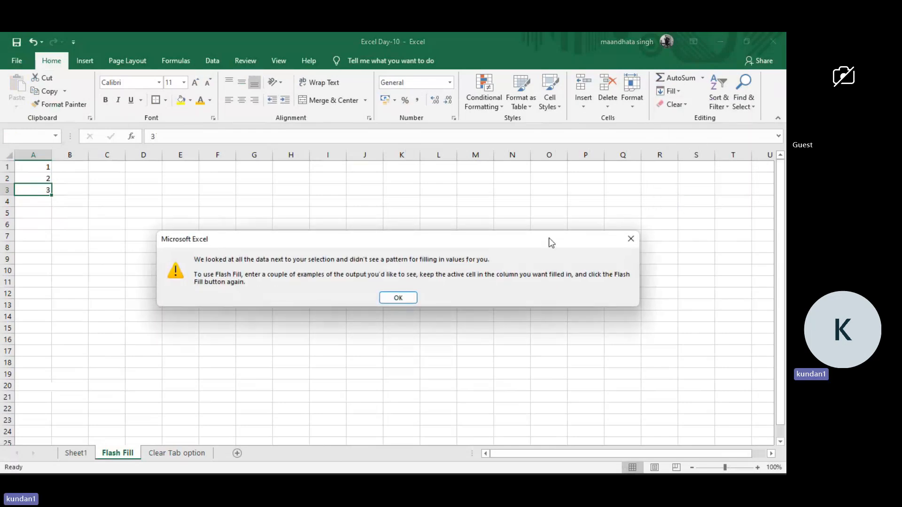
{"action": "left_click", "coordinate": [409, 296]}
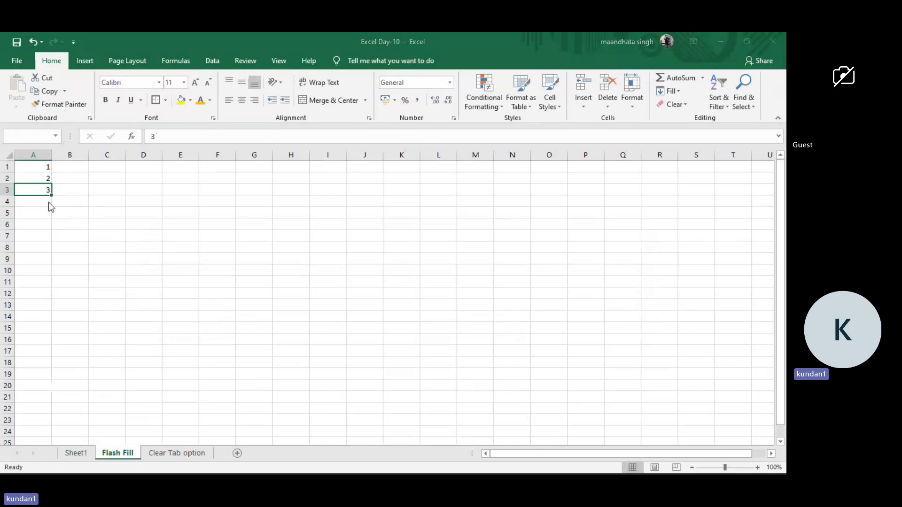
{"action": "key", "text": "ctrl+e"}
{"action": "left_click", "coordinate": [398, 298]}
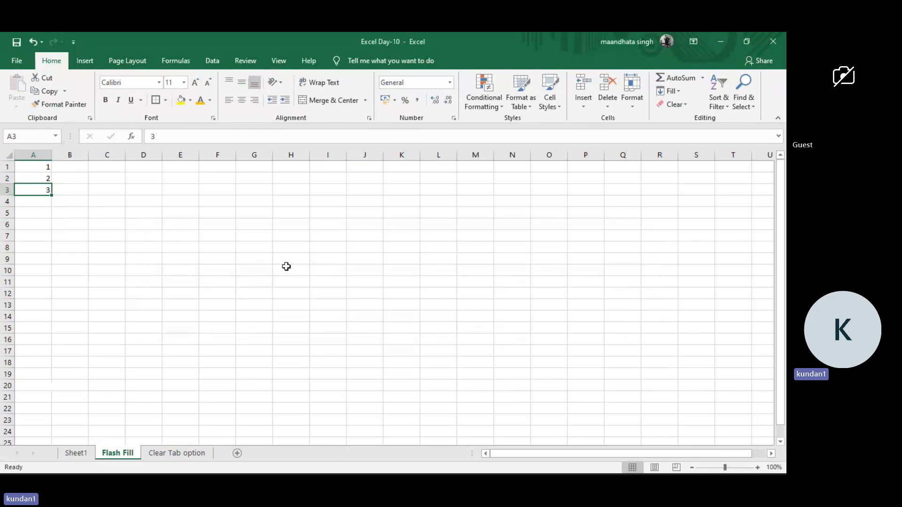
{"action": "left_click", "coordinate": [44, 202]}
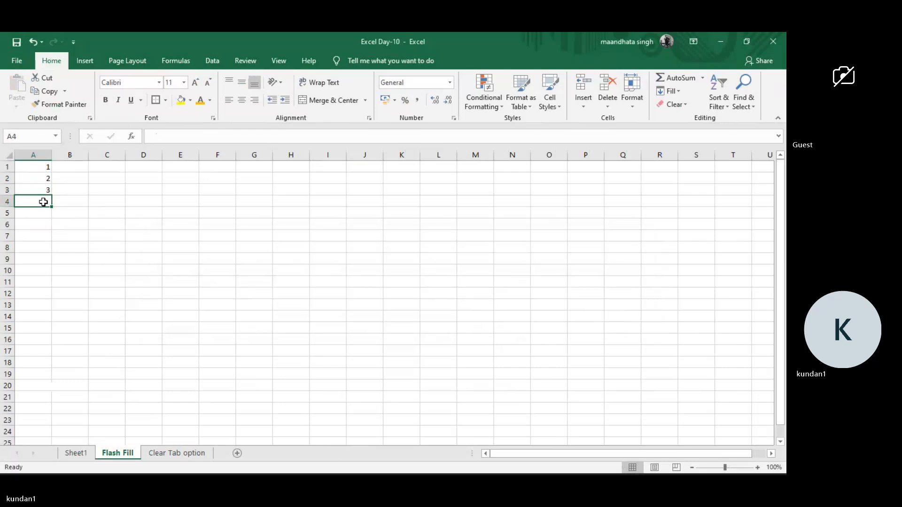
Try to continue the number series in column A with Flash Fill from the empty cell A4.
{"action": "key", "text": "ctrl+e"}
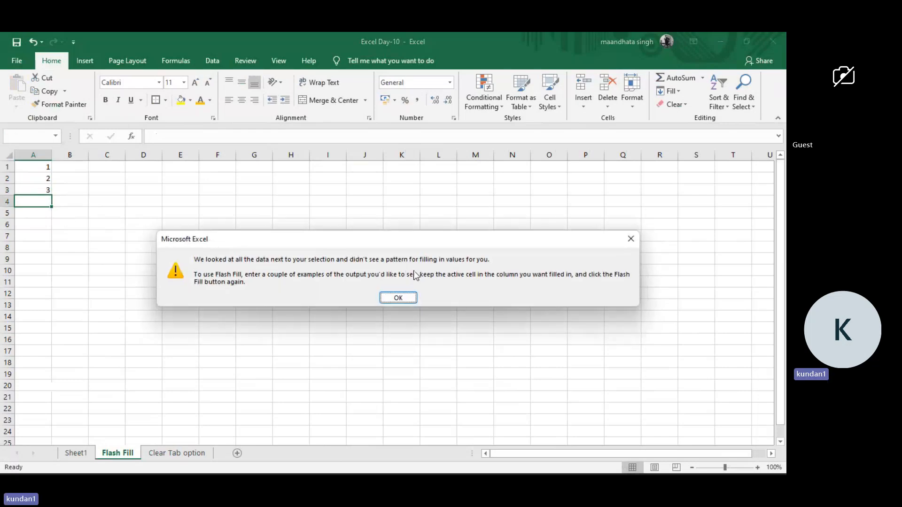
{"action": "left_click", "coordinate": [398, 298]}
{"action": "left_click", "coordinate": [93, 219]}
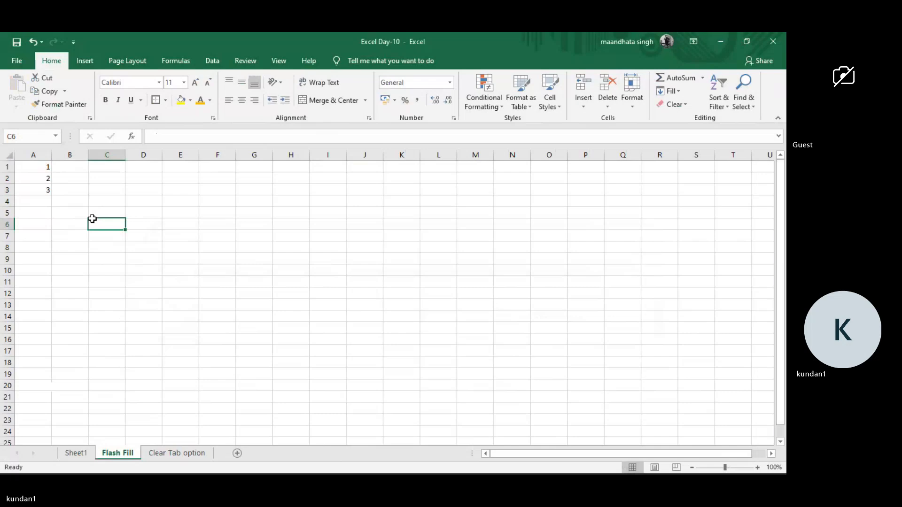
Enter a person's full name, first name and surname, in cell C1 of the Flash Fill sheet.
{"action": "left_click", "coordinate": [112, 181]}
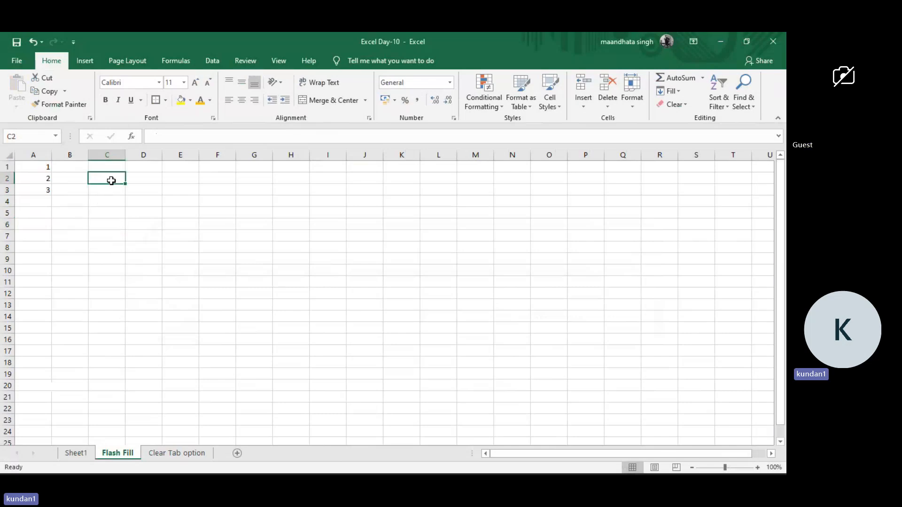
{"action": "key", "text": "Right"}
{"action": "key", "text": "Up"}
{"action": "key", "text": "Left"}
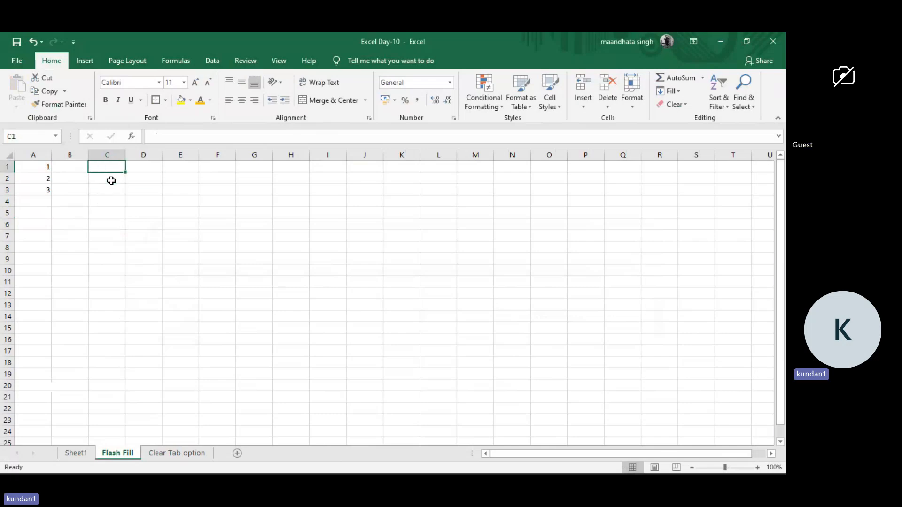
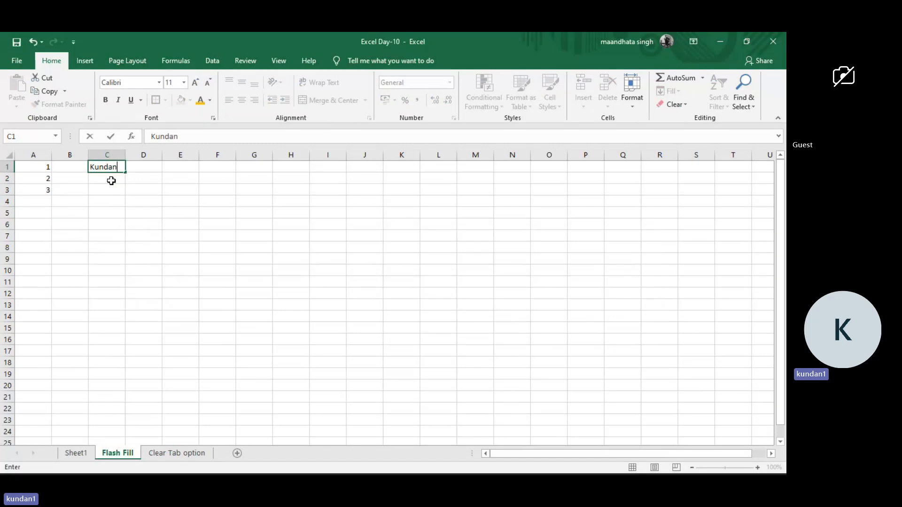
{"action": "key", "text": "Return"}
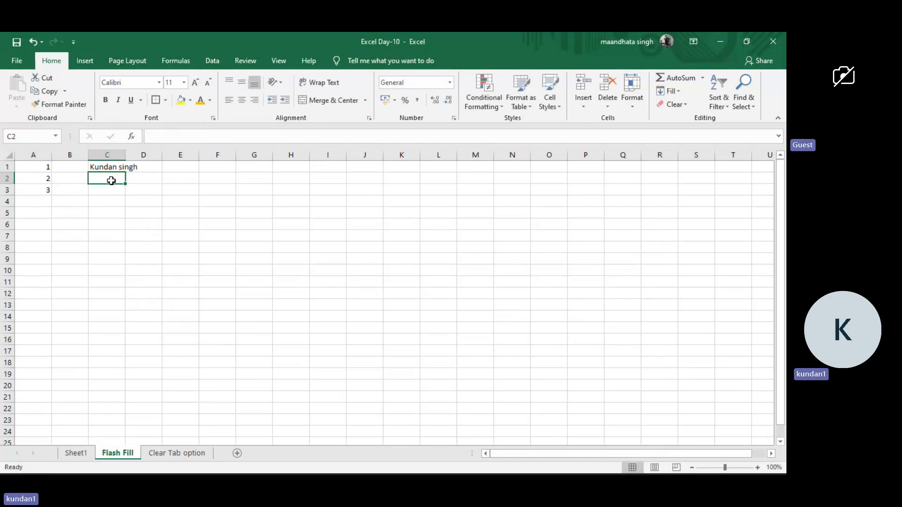
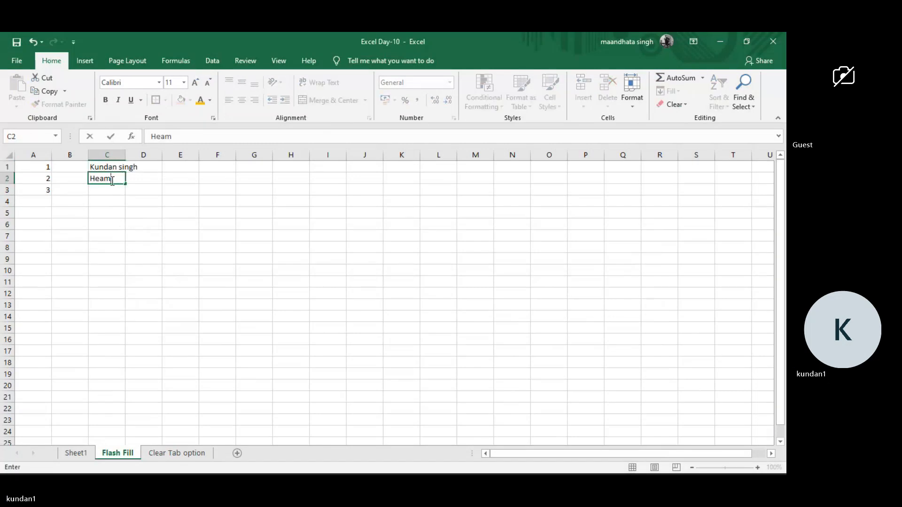
Enter the second and third full names in cells C2 and C3.
{"action": "key", "text": "Return"}
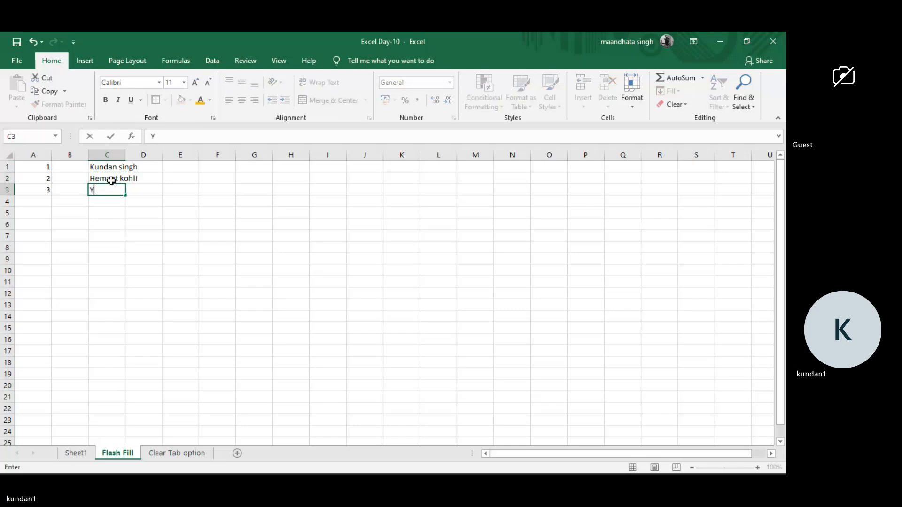
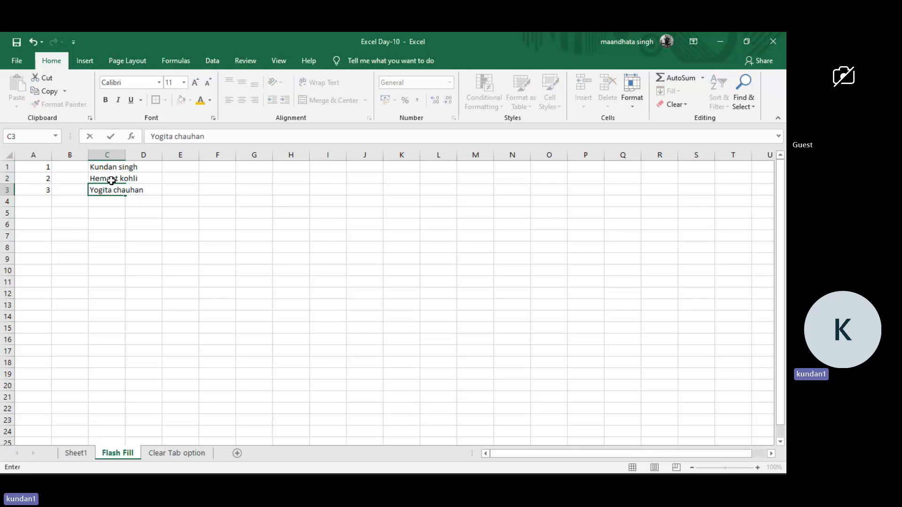
{"action": "key", "text": "Return"}
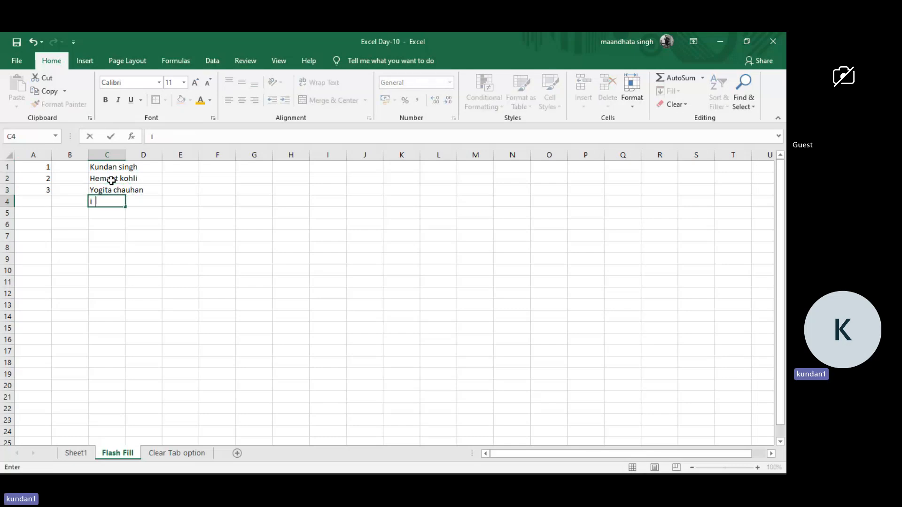
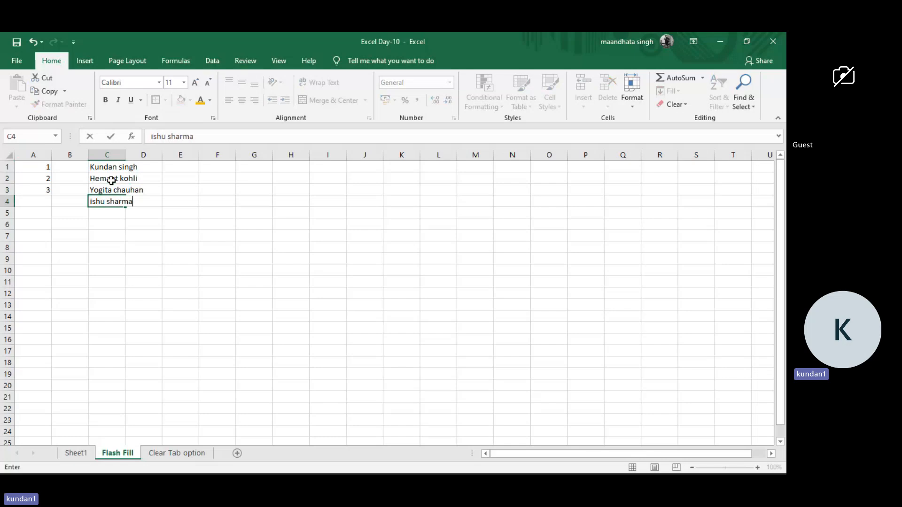
Enter two more full names in lowercase in cells C4 and C5.
{"action": "key", "text": "Return"}
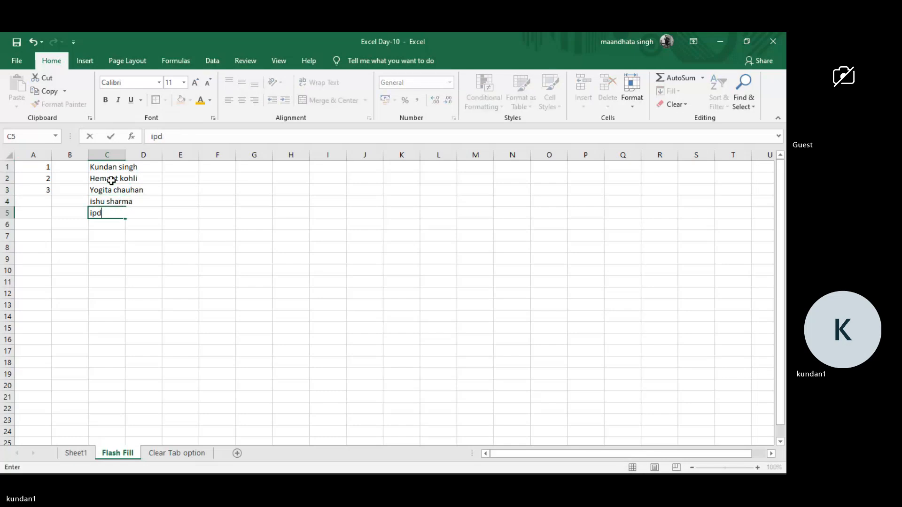
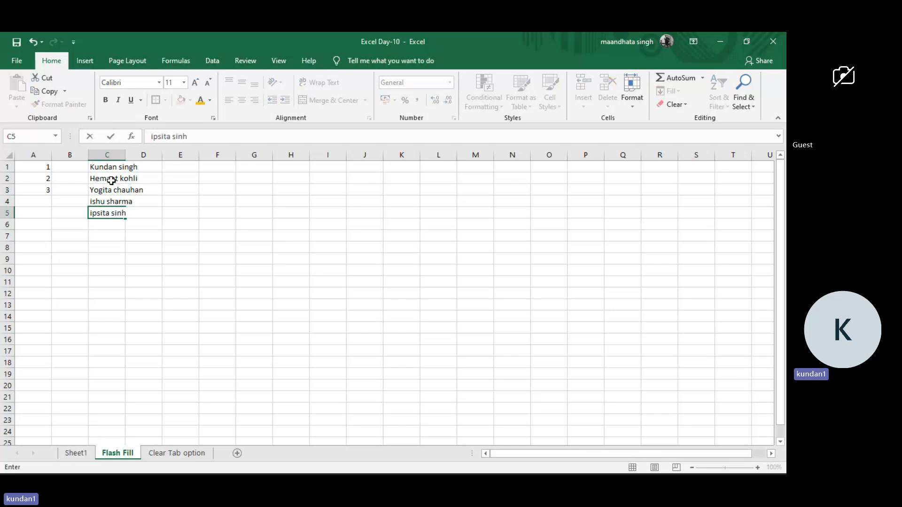
{"action": "key", "text": "Return"}
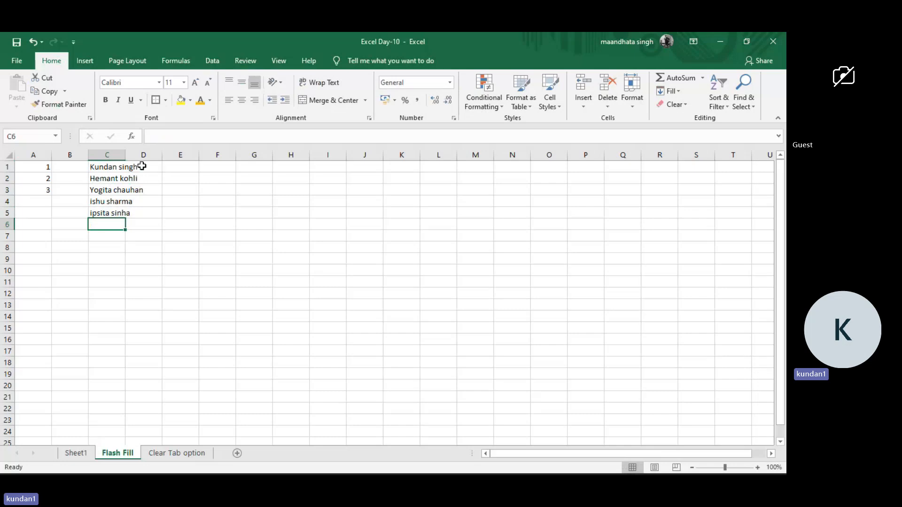
Autofit column C to the full names and repeat the five names down to cell C16.
{"action": "double_click", "coordinate": [125, 154]}
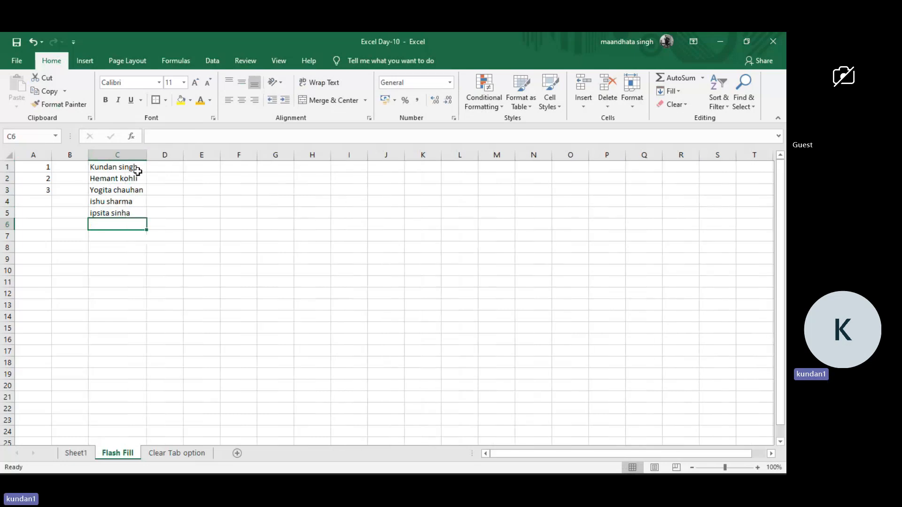
{"action": "left_click", "coordinate": [135, 168]}
{"action": "left_click_drag", "start_coordinate": [137, 168], "coordinate": [149, 345]}
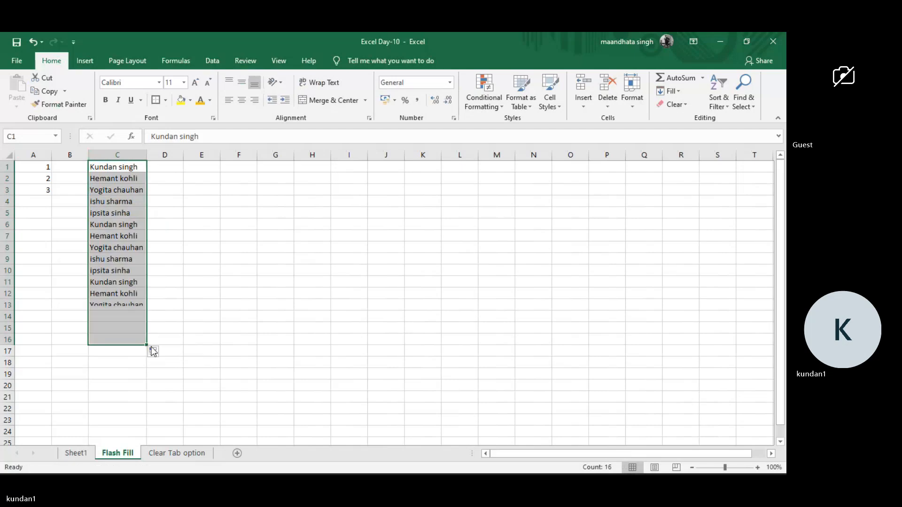
Enter only the first name of the person in C1 into cell D1 as a Flash Fill example.
{"action": "left_click", "coordinate": [178, 170]}
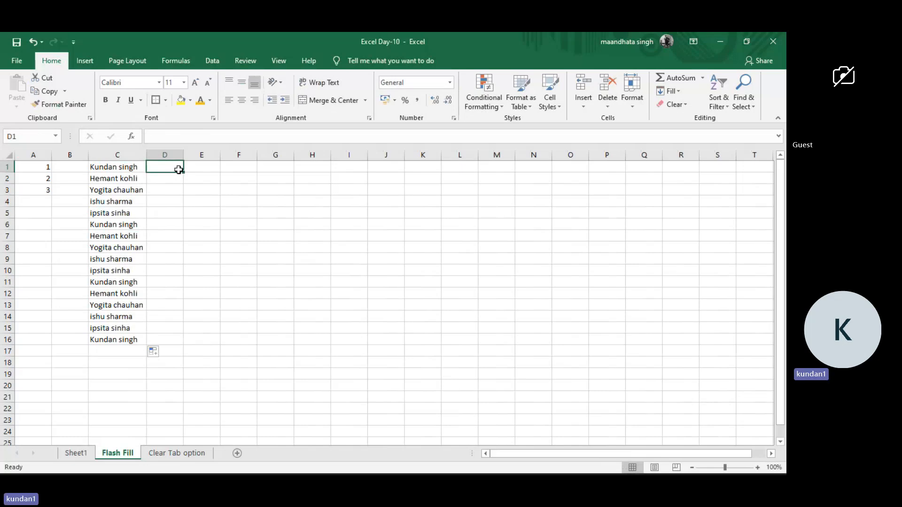
{"action": "type", "text": "K"}
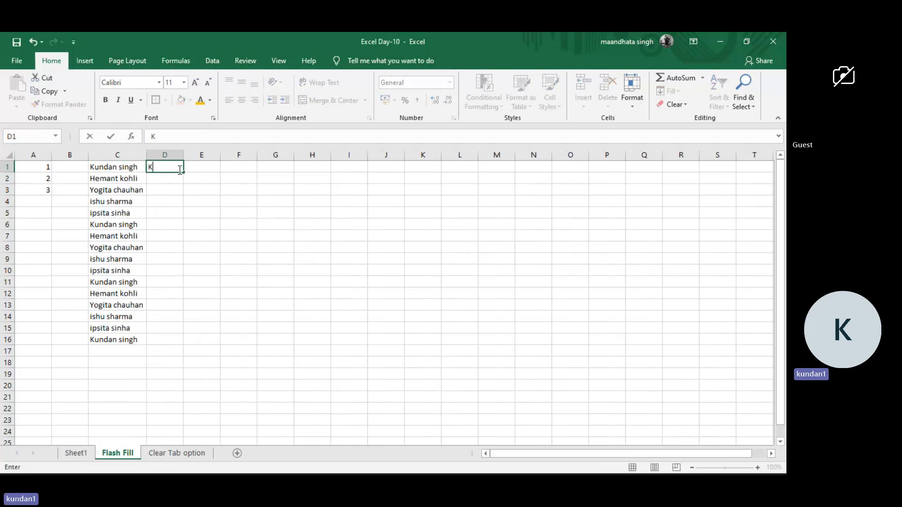
{"action": "type", "text": "dan"}
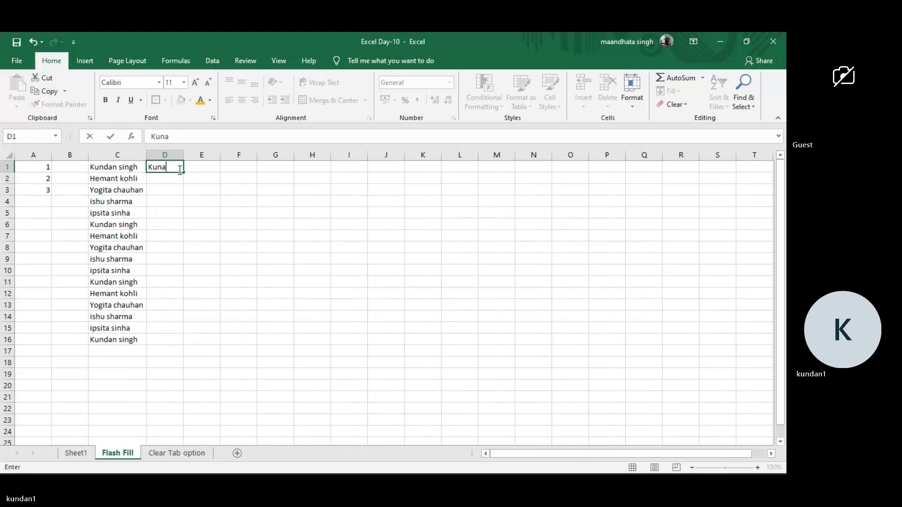
{"action": "key", "text": "Return"}
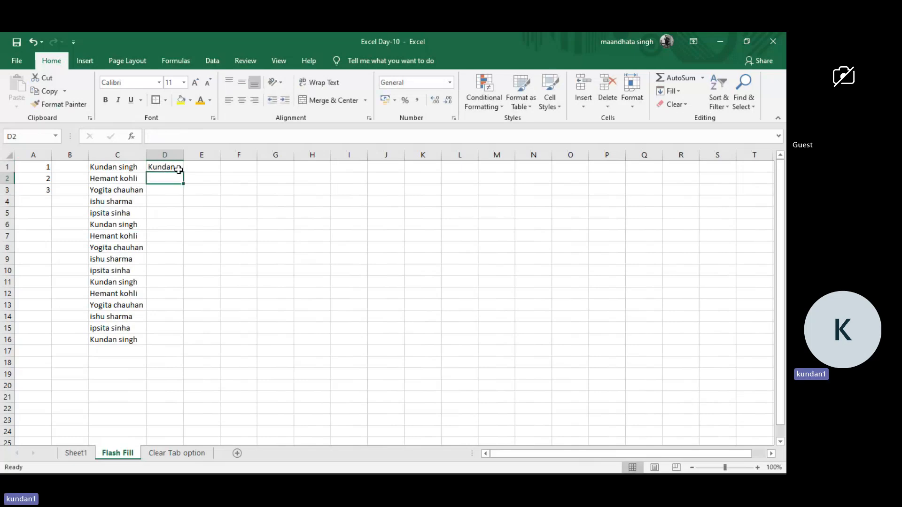
Enter the matching first names from C2 and C3 in cells D2 and D3 without accepting the suggested fill.
{"action": "type", "text": "Hemant"}
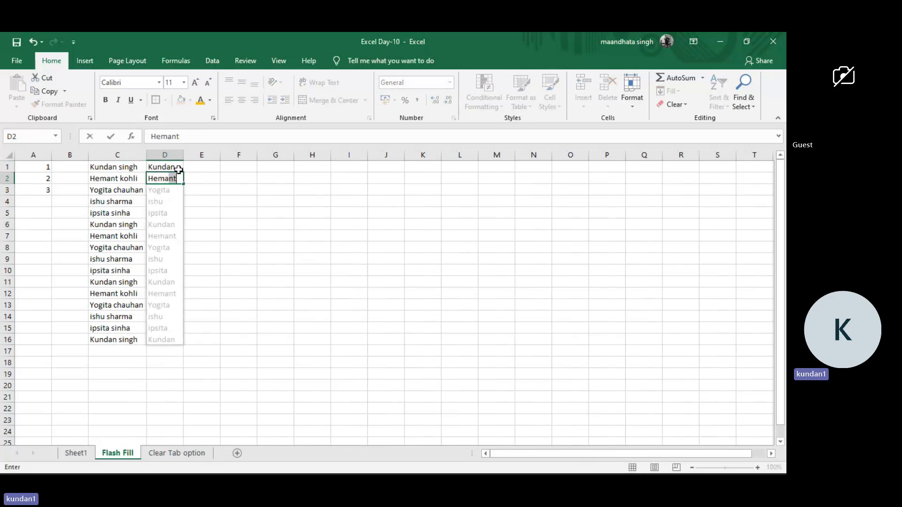
{"action": "key", "text": "BackSpace"}
{"action": "type", "text": "r"}
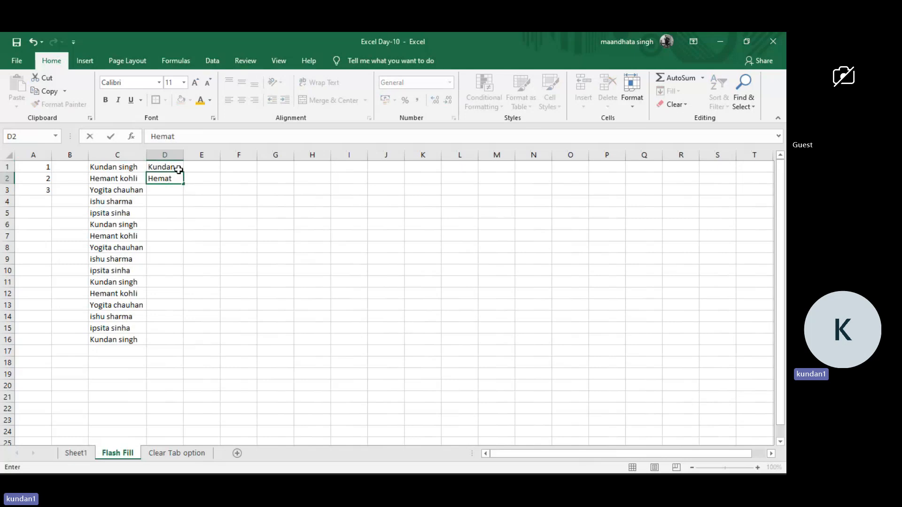
{"action": "type", "text": "tnt"}
{"action": "left_click", "coordinate": [168, 190]}
{"action": "type", "text": "Yo"}
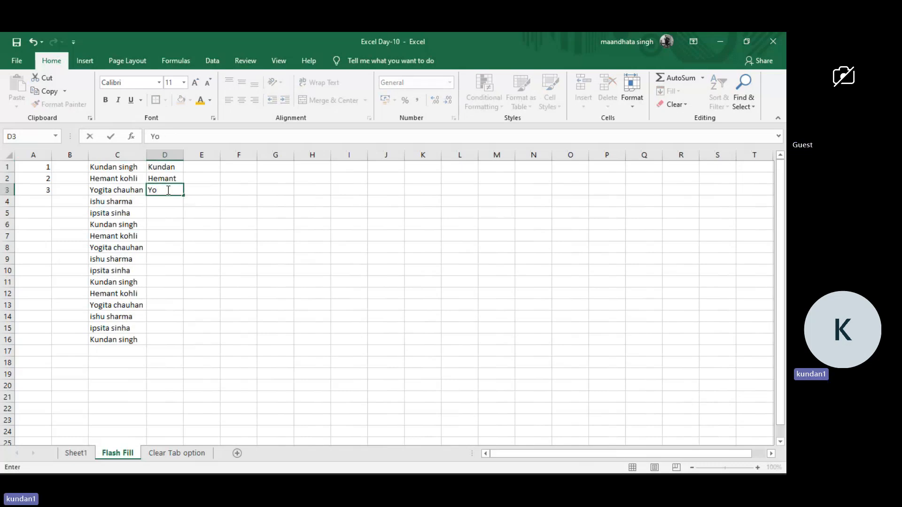
{"action": "type", "text": "gita"}
Flash Fill the first names down column D from the empty cell D4, and undo the fill.
{"action": "left_click", "coordinate": [172, 203]}
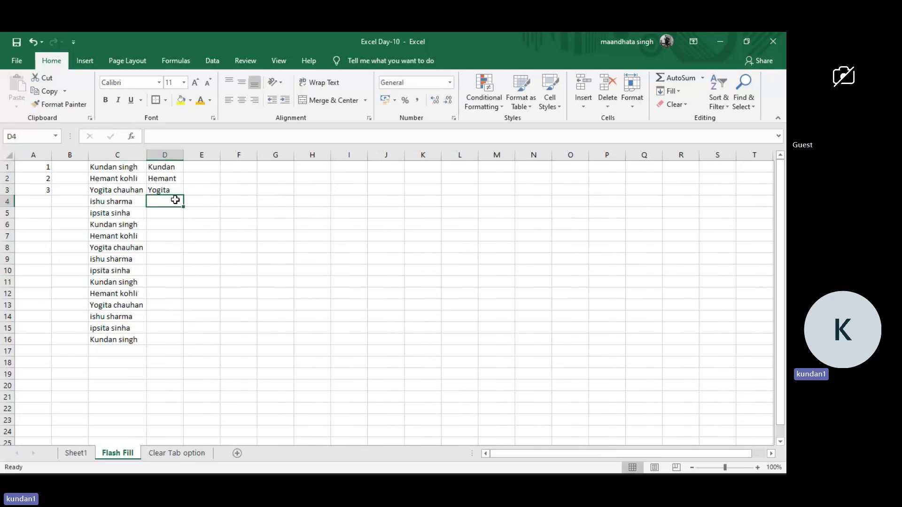
{"action": "key", "text": "ctrl+e"}
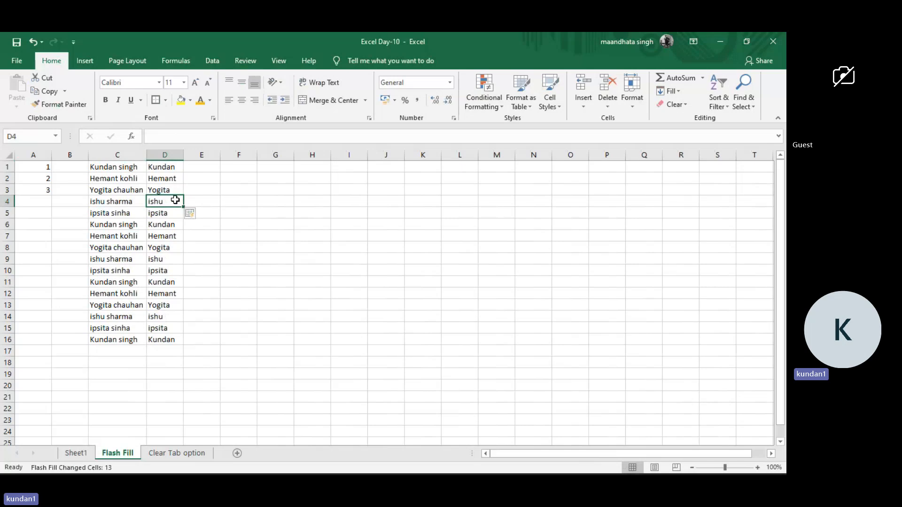
{"action": "key", "text": "ctrl+z"}
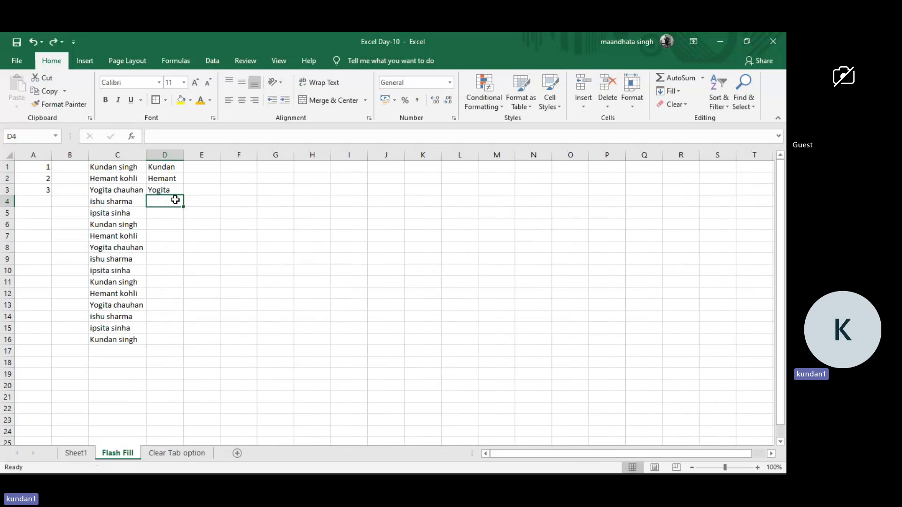
{"action": "left_click_drag", "start_coordinate": [160, 202], "coordinate": [170, 224]}
{"action": "left_click", "coordinate": [170, 224]}
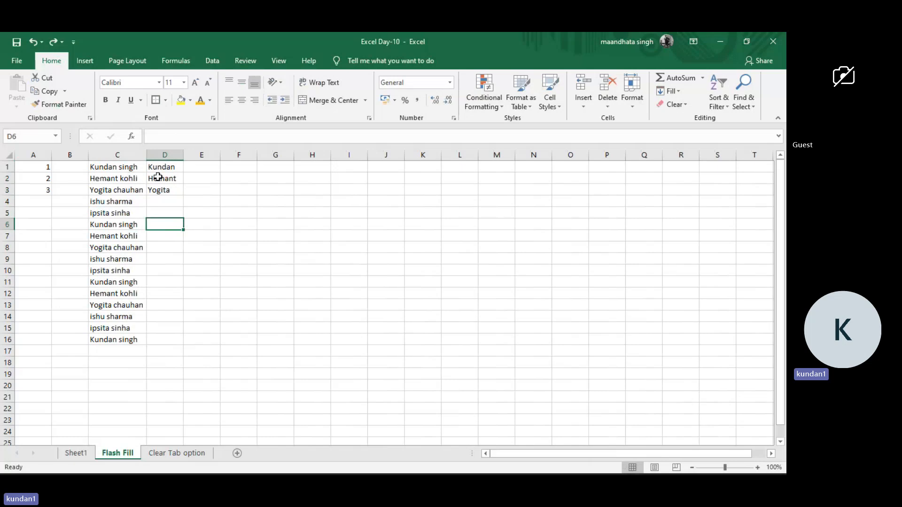
Flash Fill column D from the last example cell D3, and undo the fill.
{"action": "left_click", "coordinate": [163, 201]}
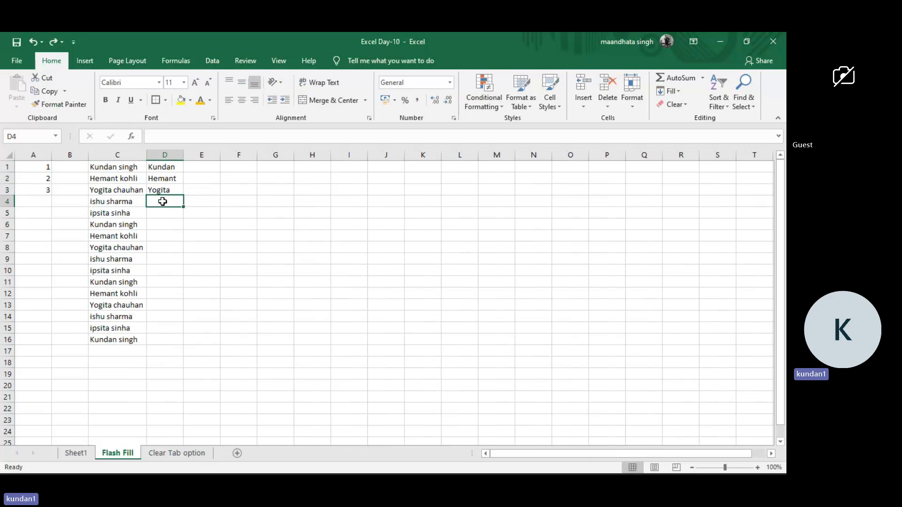
{"action": "left_click", "coordinate": [170, 192]}
{"action": "key", "text": "ctrl+e"}
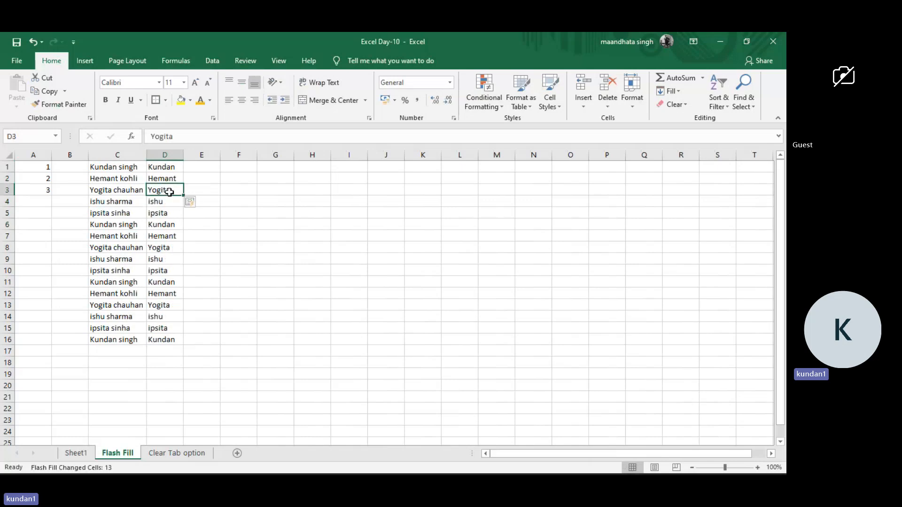
{"action": "left_click", "coordinate": [168, 201]}
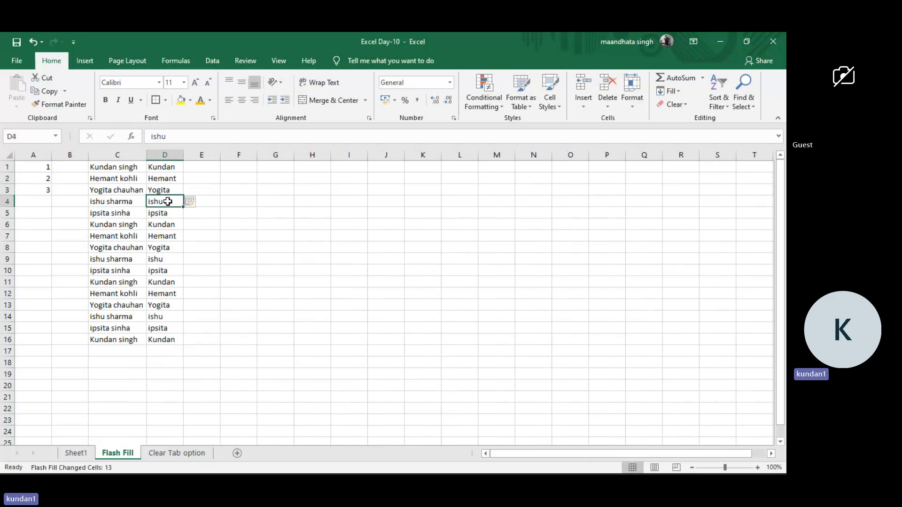
{"action": "key", "text": "ctrl+z"}
Fill the remaining first names in D4 to D16 with the Flash Fill command, starting from cell D4.
{"action": "left_click", "coordinate": [168, 202]}
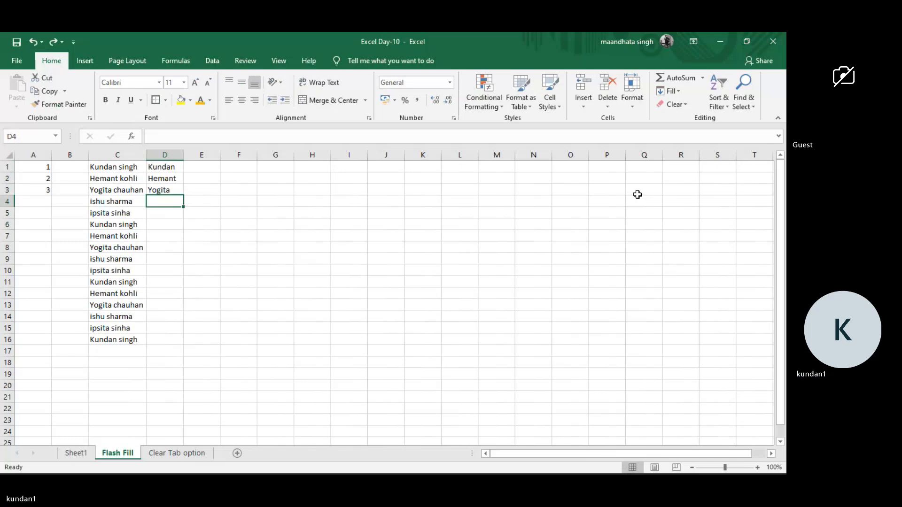
{"action": "left_click", "coordinate": [678, 91]}
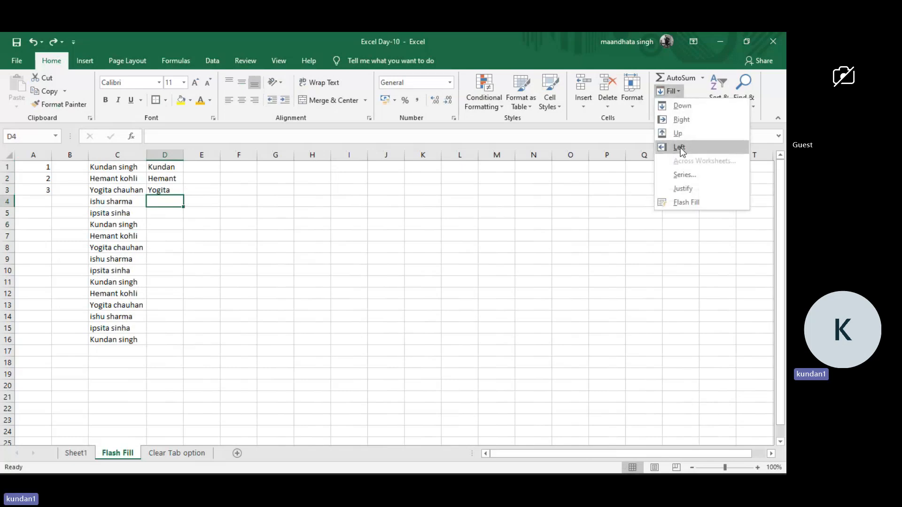
{"action": "left_click", "coordinate": [686, 200]}
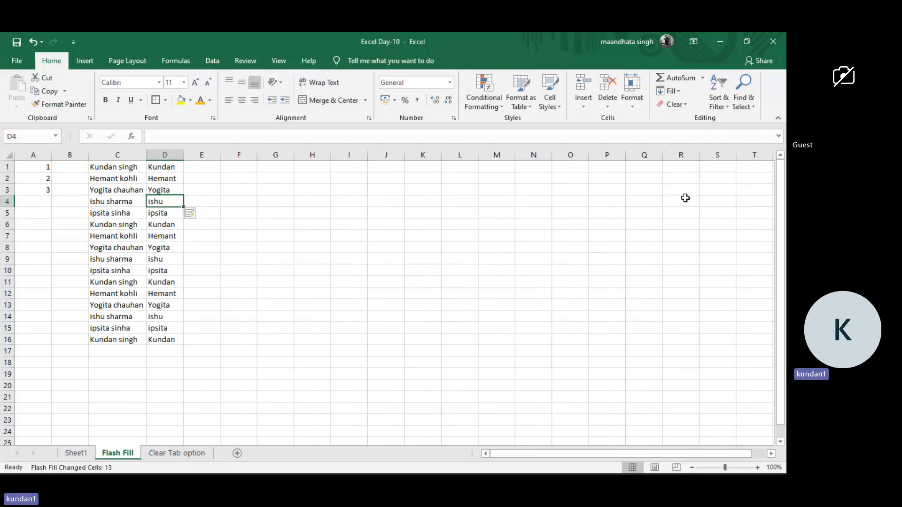
{"action": "left_click", "coordinate": [152, 201]}
{"action": "left_click", "coordinate": [678, 79]}
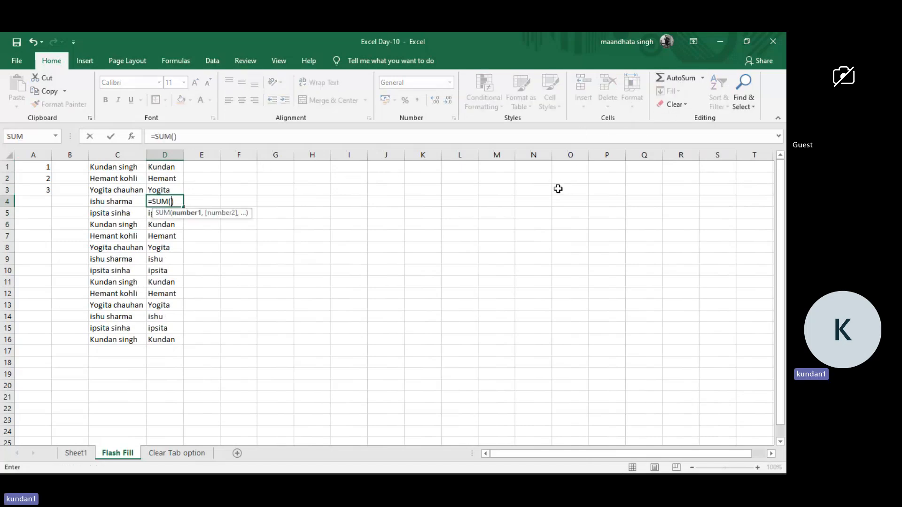
{"action": "key", "text": "Escape"}
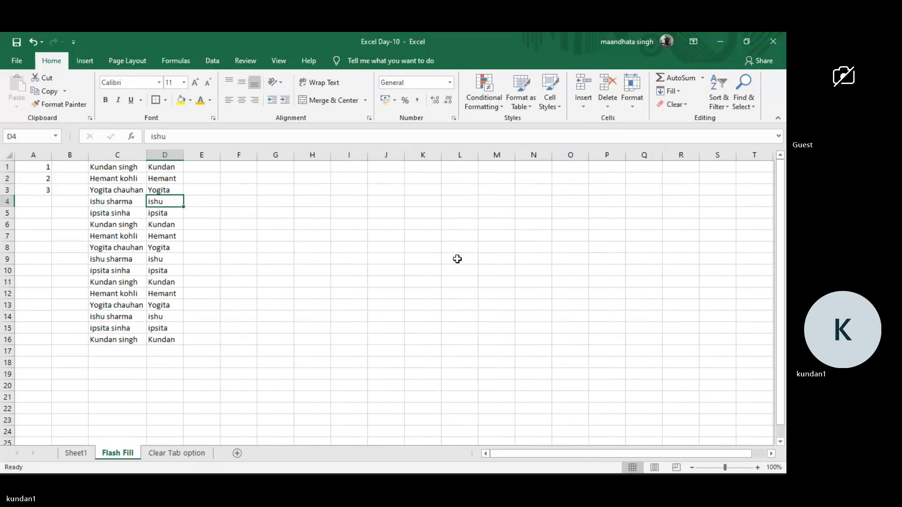
Undo the first-name fill in column D, and run Flash Fill again from the empty cell D4 to fill D4 to D16.
{"action": "key", "text": "ctrl+z"}
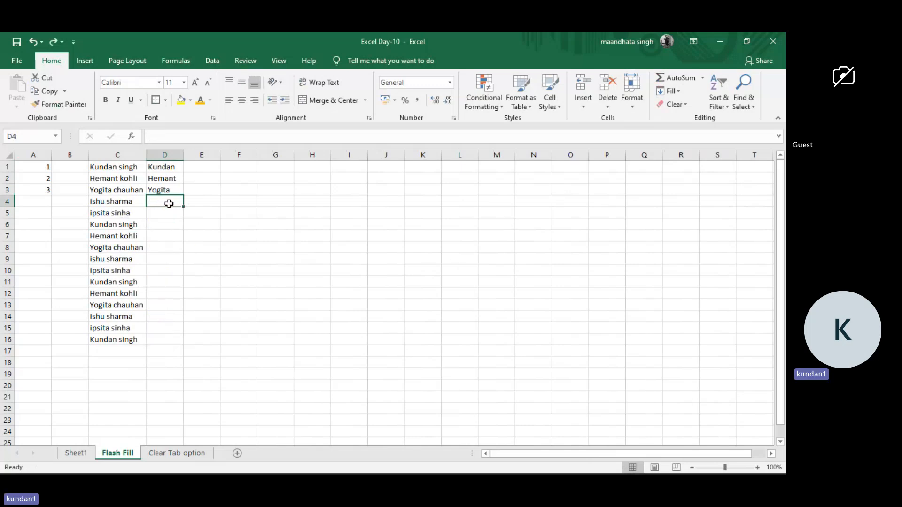
{"action": "left_click_drag", "start_coordinate": [171, 212], "coordinate": [161, 163]}
{"action": "left_click", "coordinate": [160, 164]}
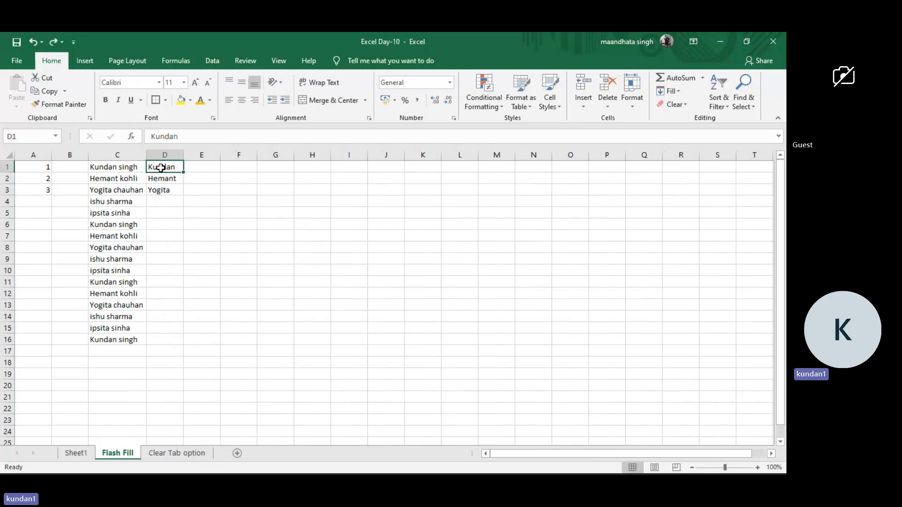
{"action": "left_click", "coordinate": [161, 201]}
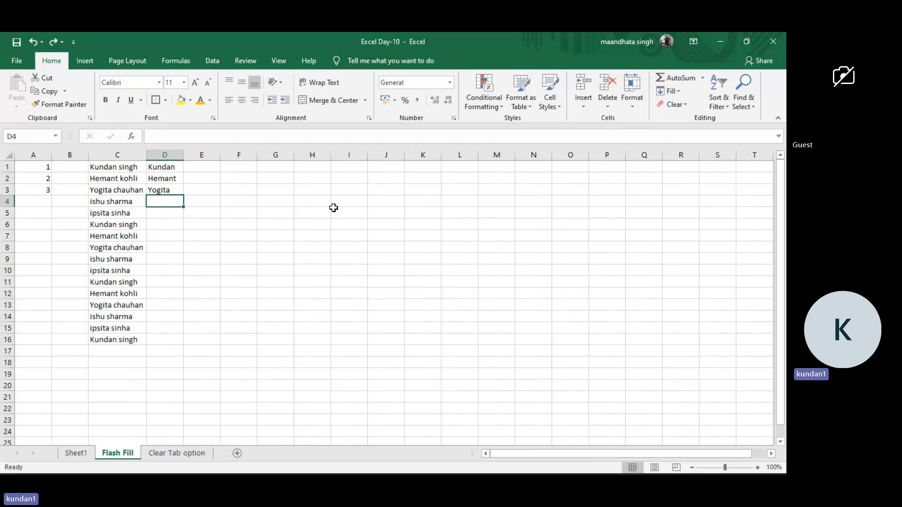
{"action": "left_click", "coordinate": [682, 92]}
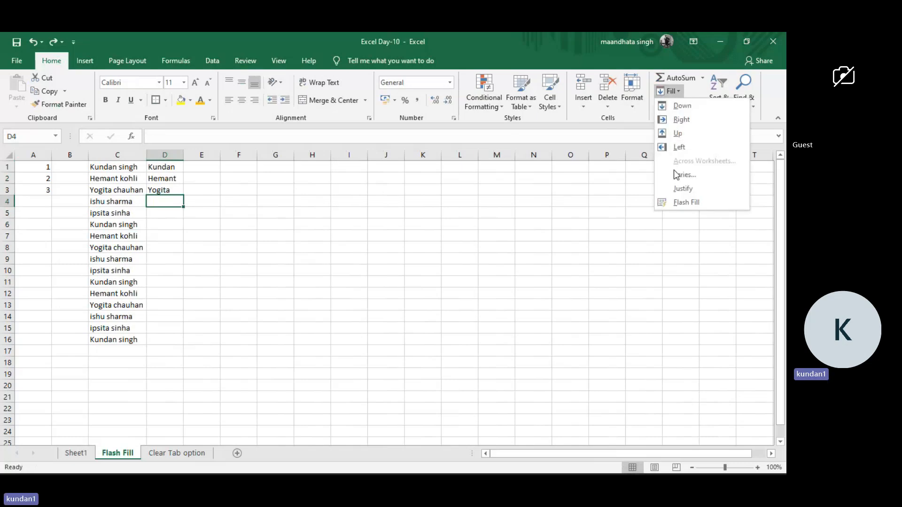
{"action": "left_click", "coordinate": [677, 201]}
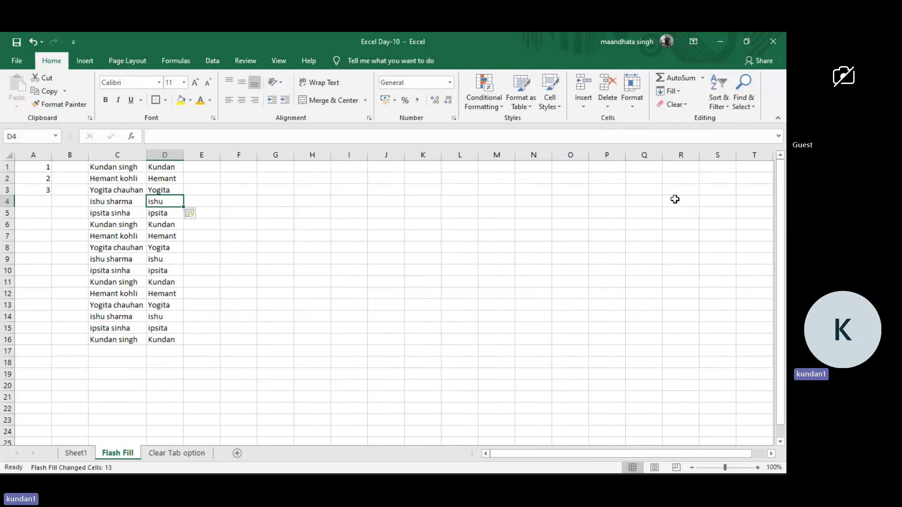
{"action": "left_click", "coordinate": [283, 234]}
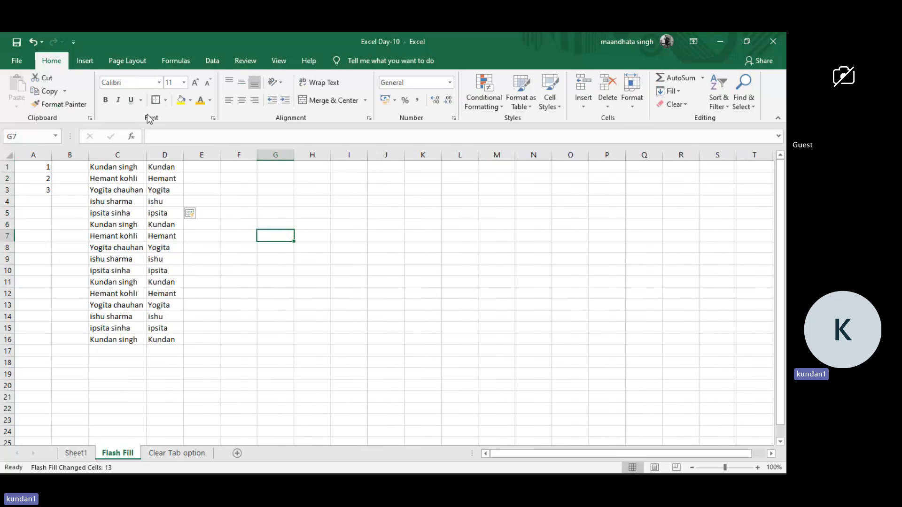
{"action": "left_click", "coordinate": [209, 168]}
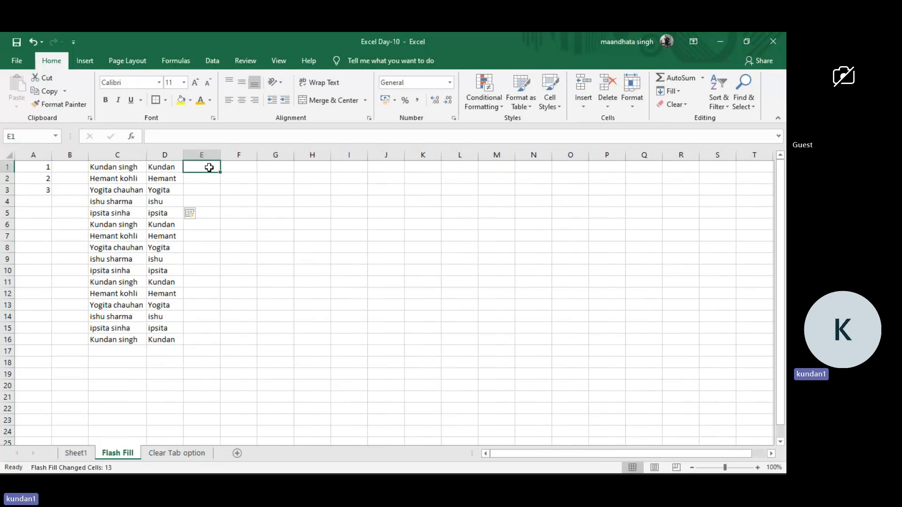
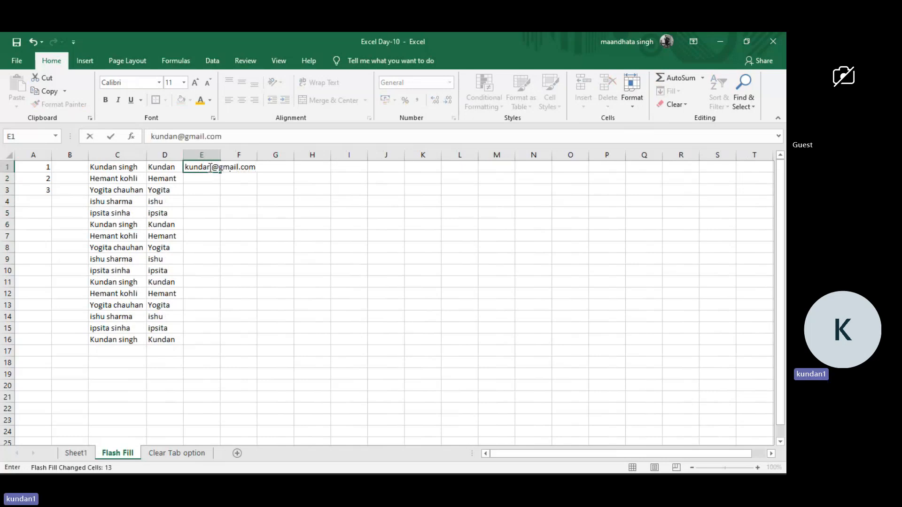
{"action": "key", "text": "Return"}
{"action": "type", "text": "H"}
{"action": "key", "text": "BackSpace"}
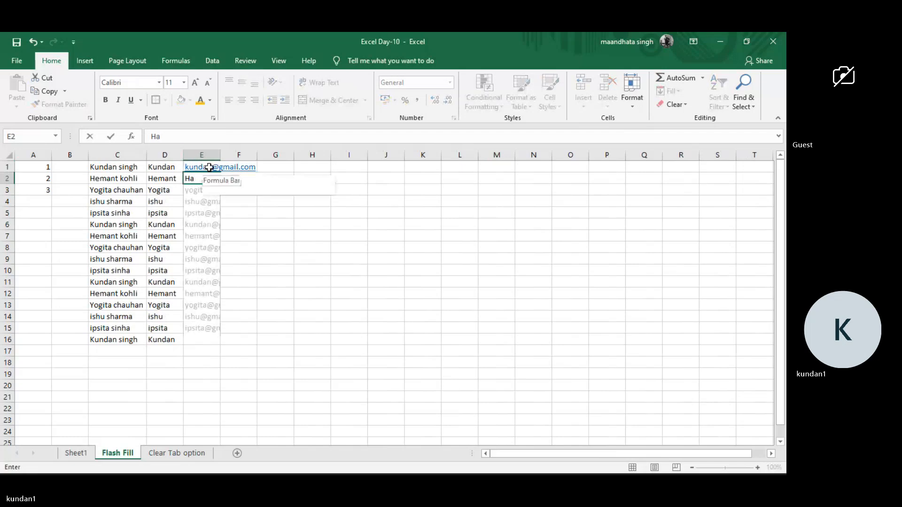
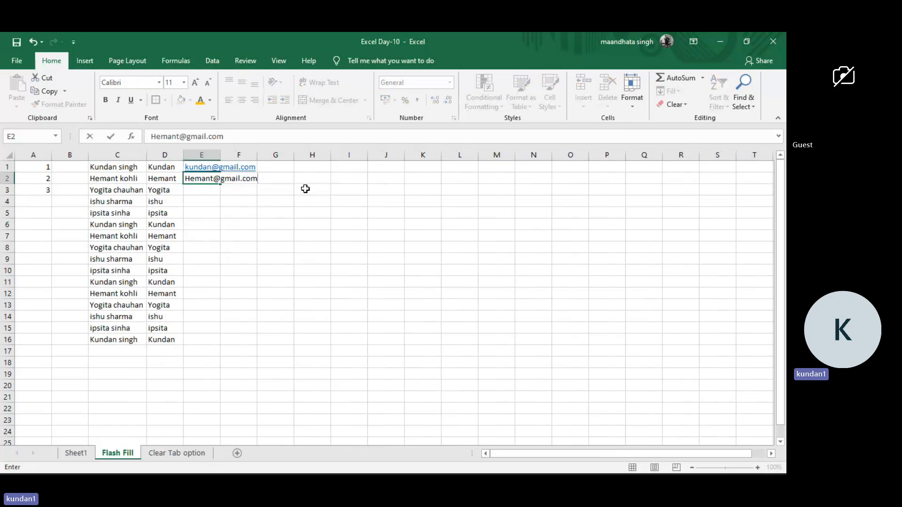
{"action": "key", "text": "Return"}
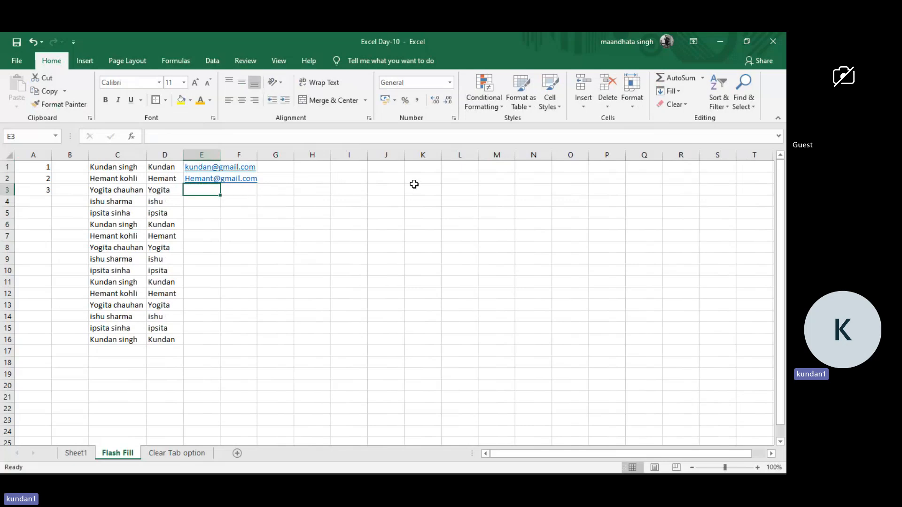
Try to Flash Fill the remaining e-mail addresses in column E from cell E3, and again from cell E2.
{"action": "left_click", "coordinate": [679, 91]}
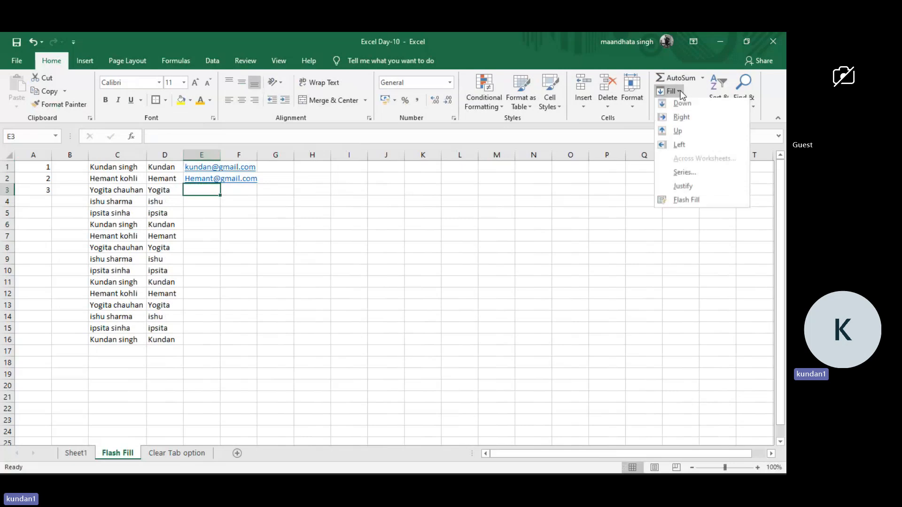
{"action": "left_click", "coordinate": [205, 209]}
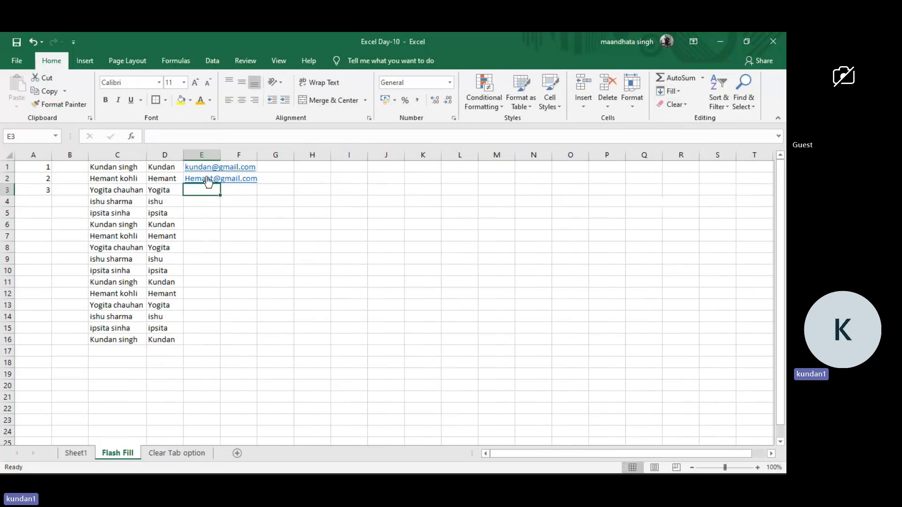
{"action": "left_click", "coordinate": [680, 91]}
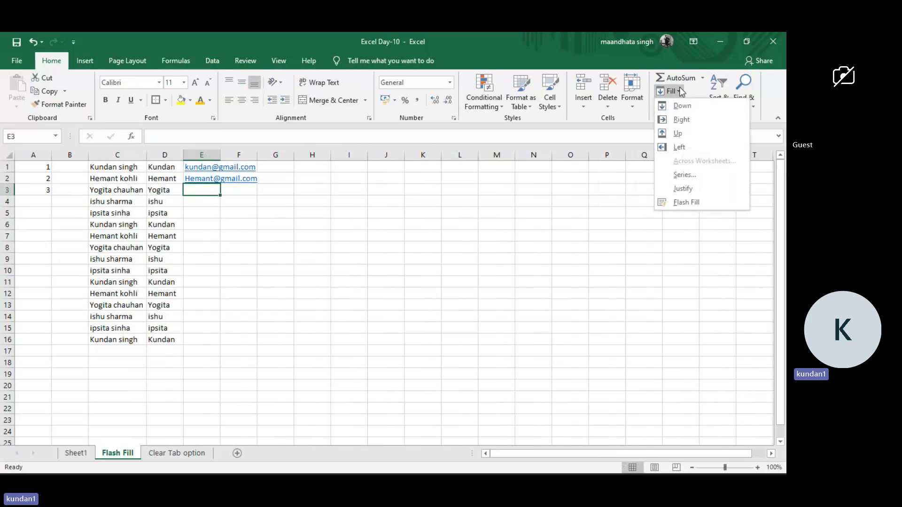
{"action": "left_click", "coordinate": [682, 206]}
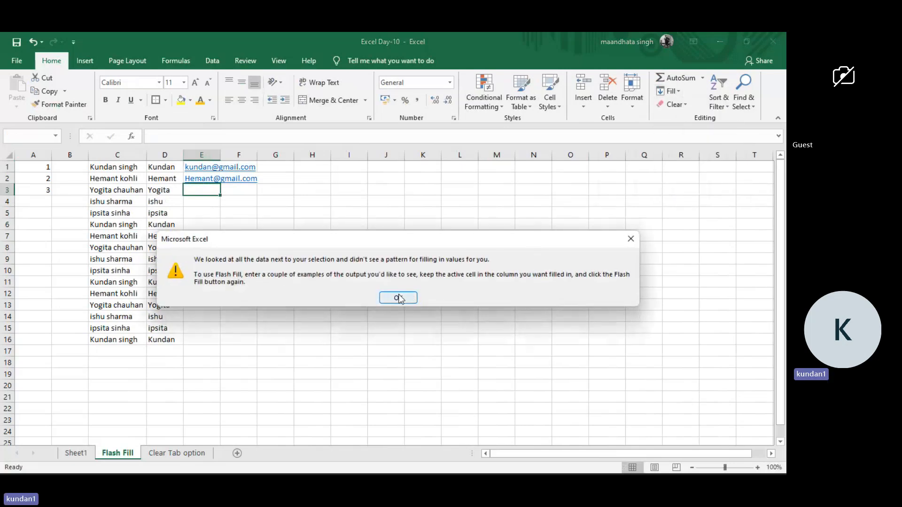
{"action": "left_click", "coordinate": [398, 297]}
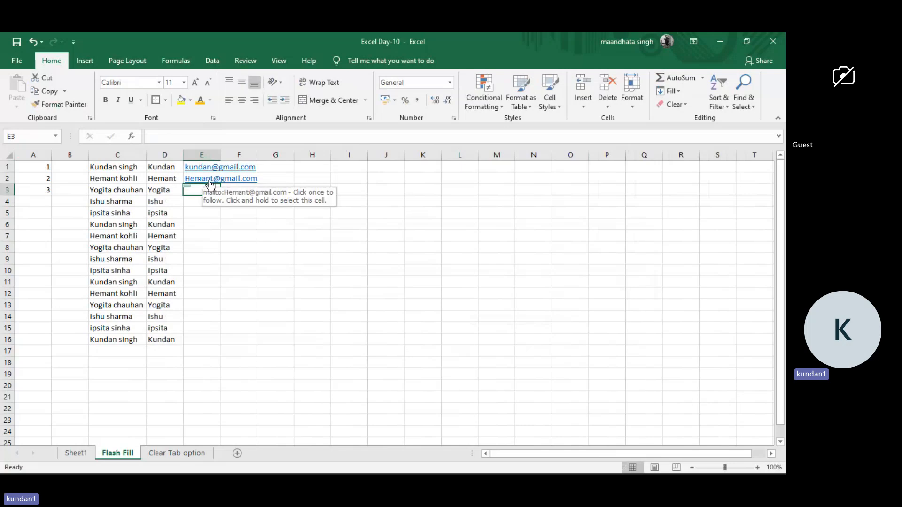
{"action": "left_click", "coordinate": [209, 181]}
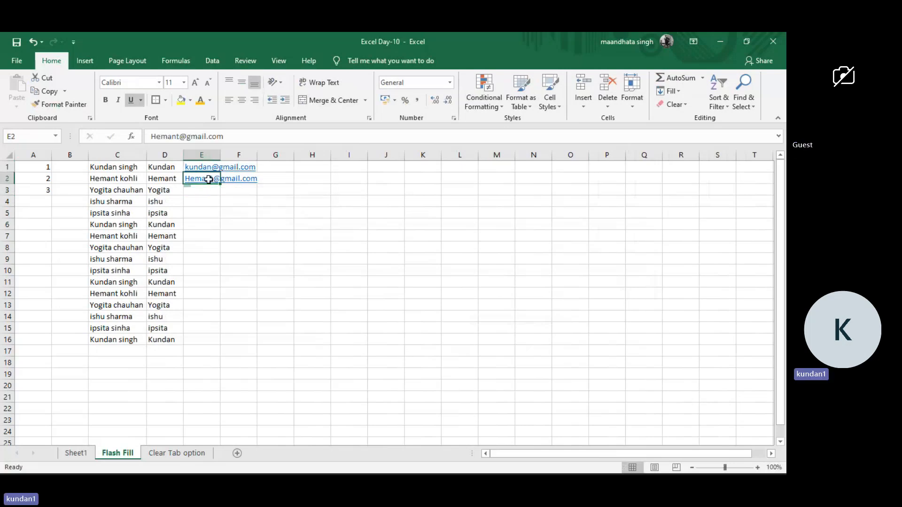
{"action": "key", "text": "ctrl+e"}
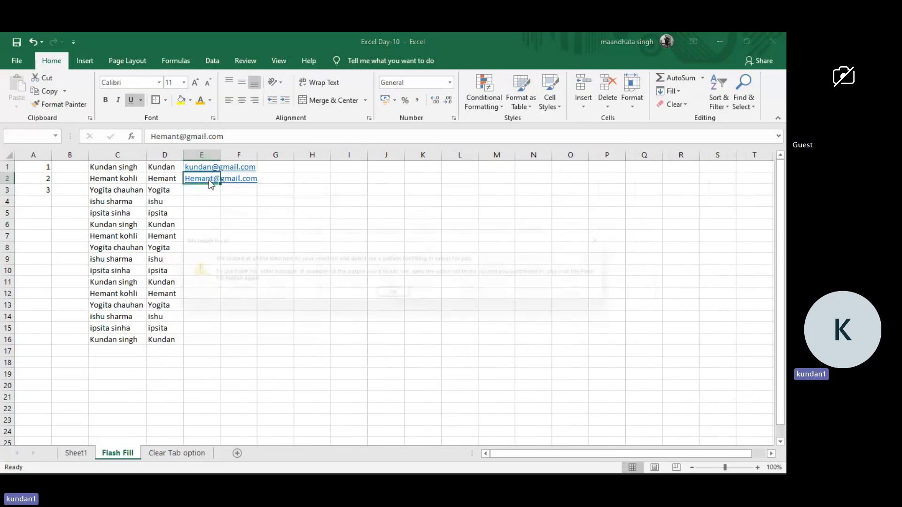
{"action": "key", "text": "Return"}
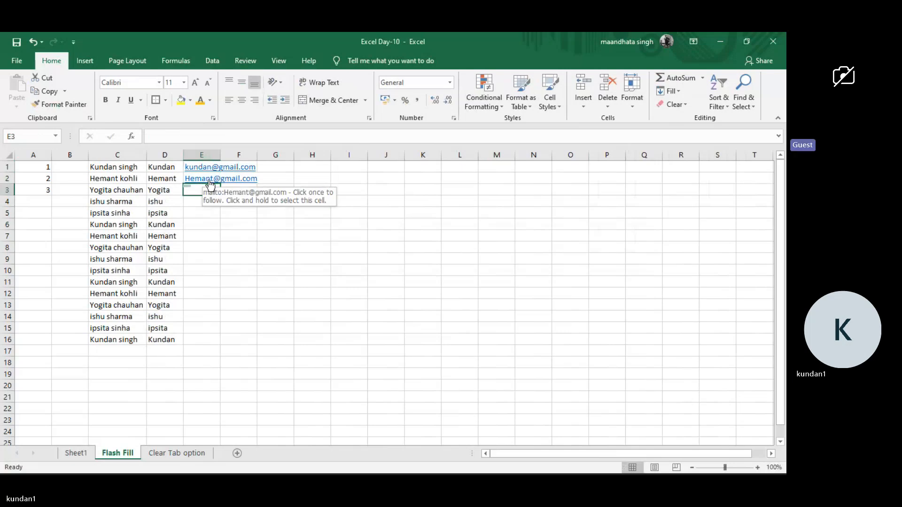
{"action": "type", "text": "Yi"}
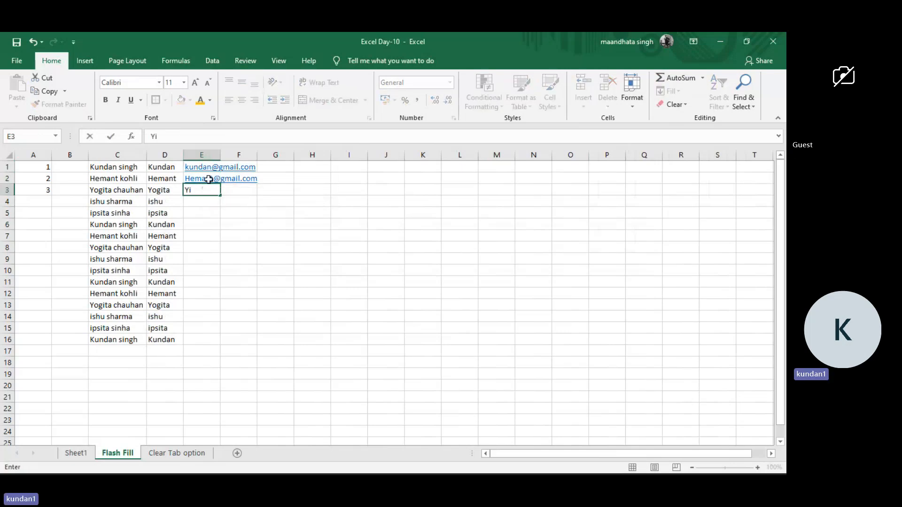
{"action": "type", "text": "gita@"}
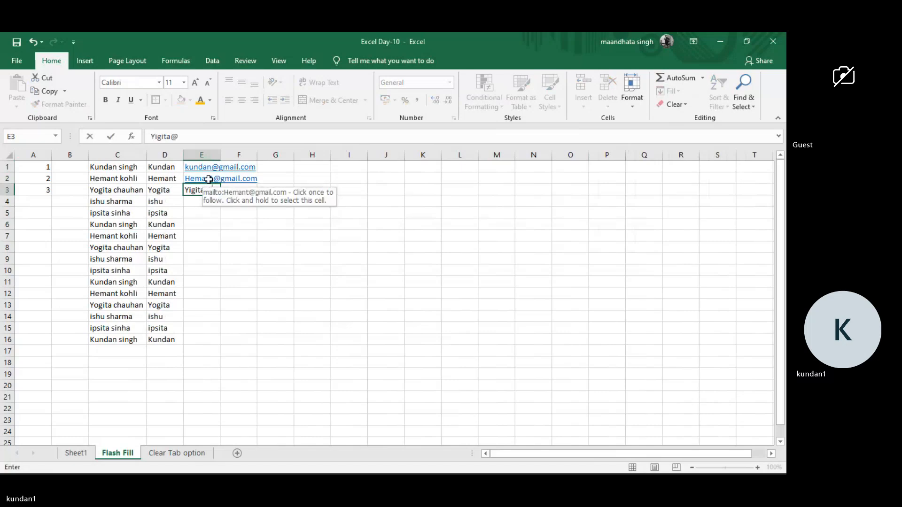
{"action": "type", "text": "g"}
{"action": "key", "text": "BackSpace"}
{"action": "key", "text": "BackSpace"}
{"action": "key", "text": "BackSpace"}
{"action": "key", "text": "BackSpace"}
{"action": "key", "text": "BackSpace"}
{"action": "key", "text": "BackSpace"}
{"action": "key", "text": "BackSpace"}
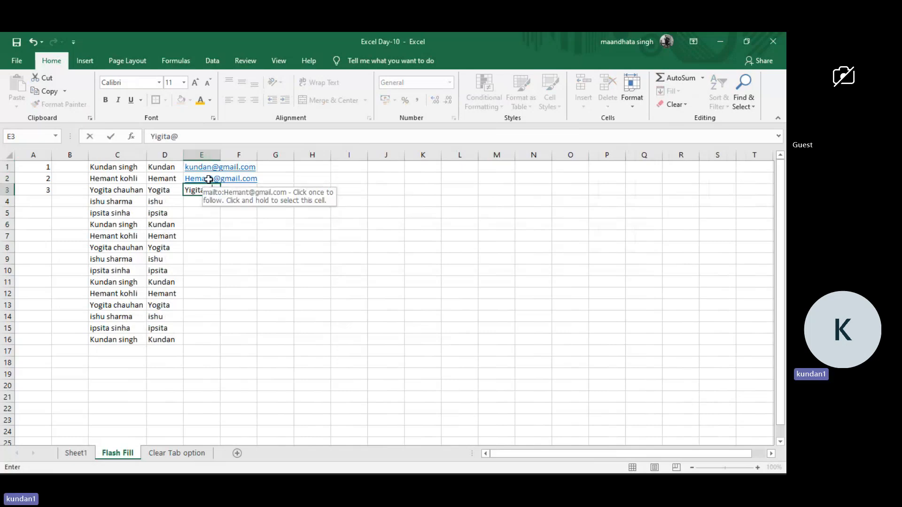
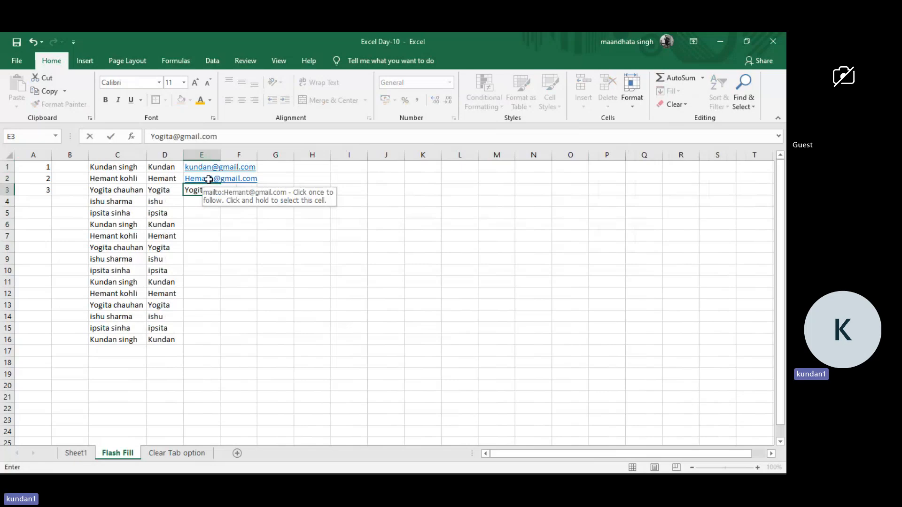
{"action": "key", "text": "Return"}
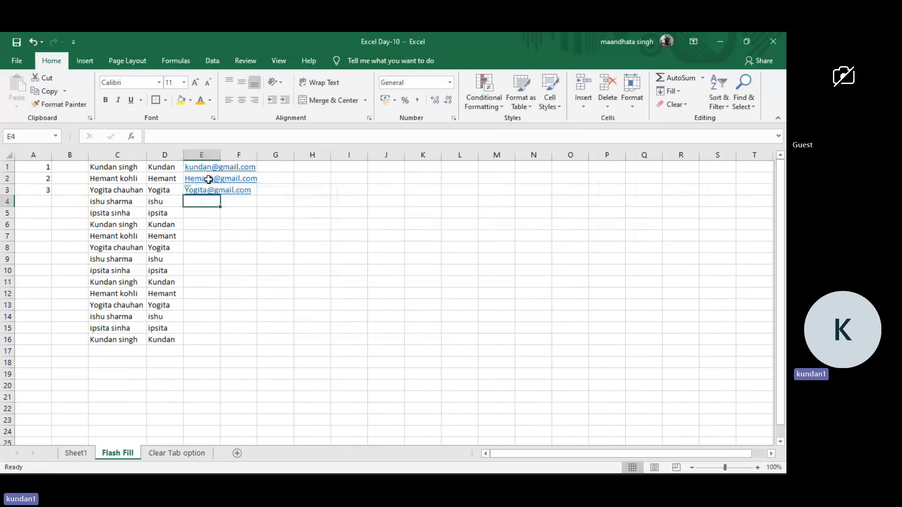
{"action": "key", "text": "ctrl+e"}
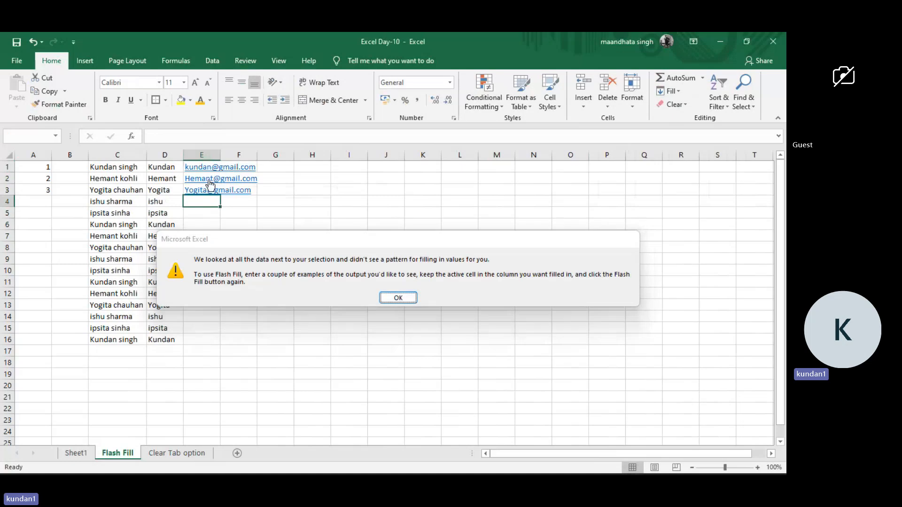
{"action": "key", "text": "Return"}
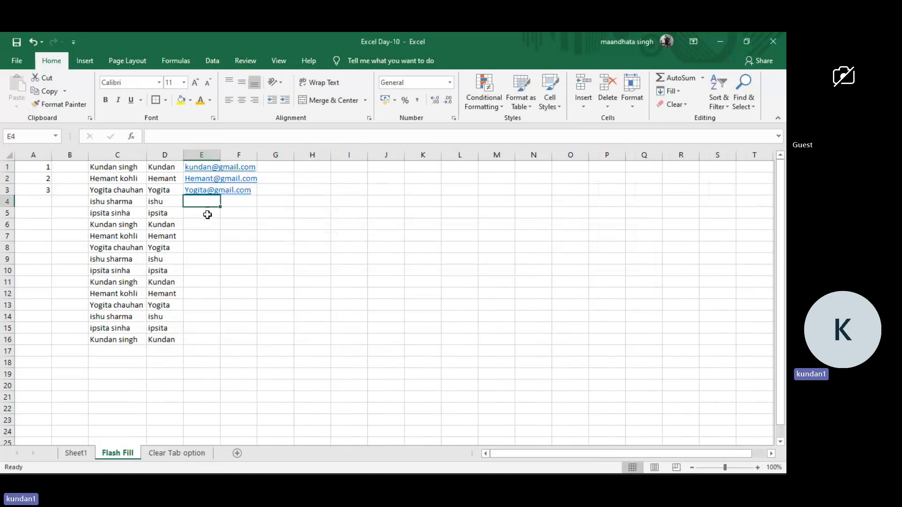
{"action": "type", "text": "idhu"}
{"action": "key", "text": "BackSpace"}
{"action": "key", "text": "BackSpace"}
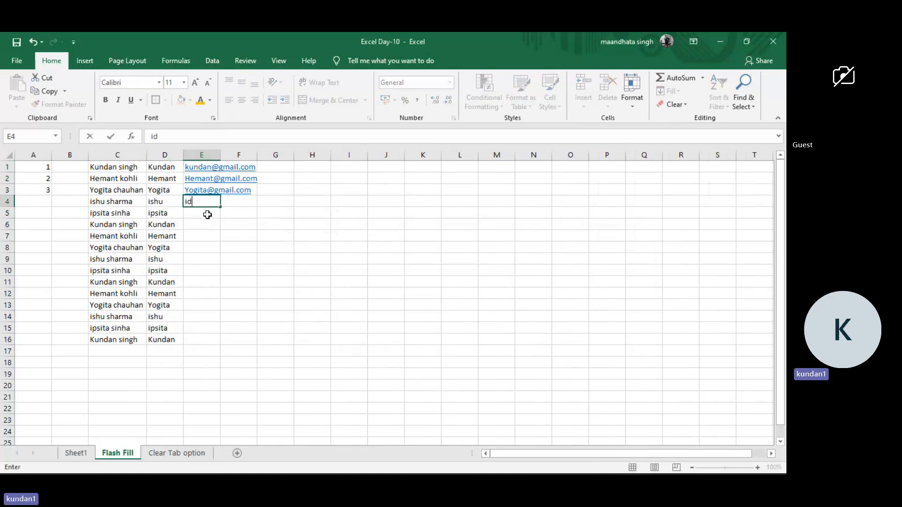
{"action": "key", "text": "BackSpace"}
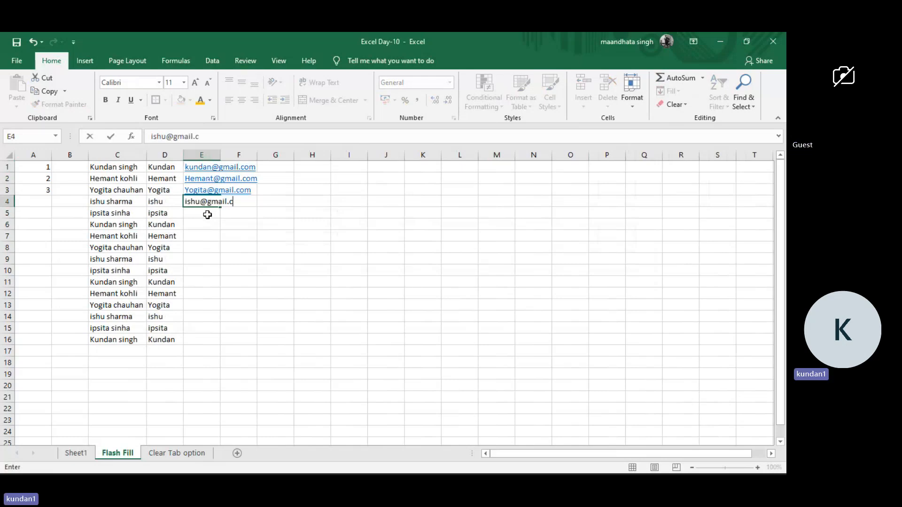
{"action": "key", "text": "Return"}
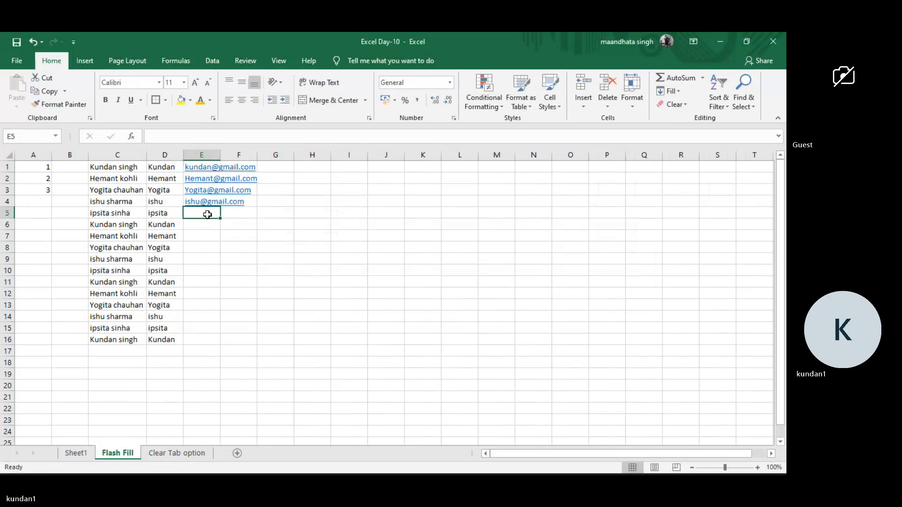
Try to Flash Fill the e-mail column from the empty cell E5, and again from cell E4.
{"action": "key", "text": "ctrl+e"}
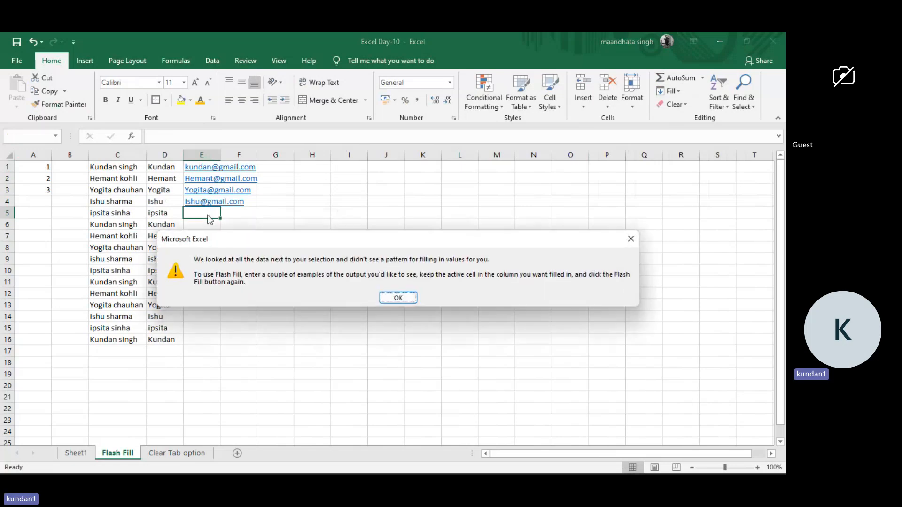
{"action": "key", "text": "Return"}
{"action": "key", "text": "Up"}
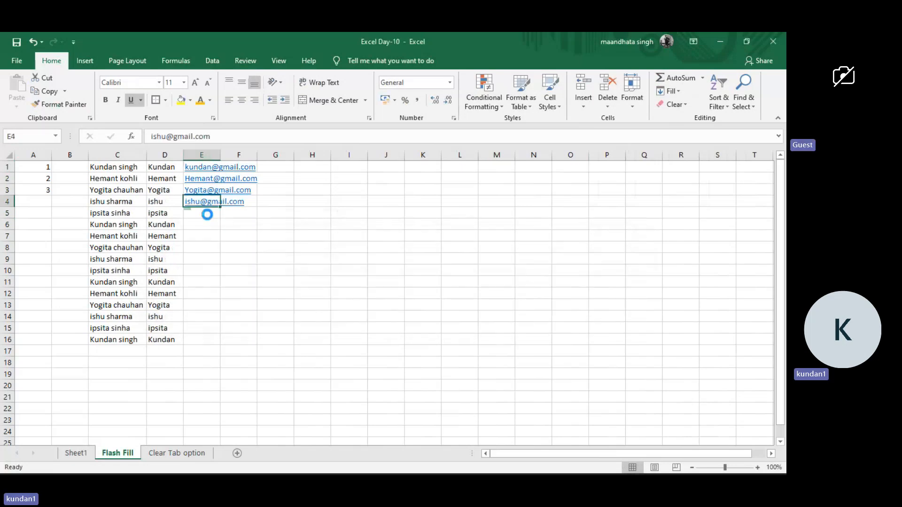
{"action": "key", "text": "ctrl+e"}
{"action": "key", "text": "Return"}
Examine the AutoCorrect options offered for the automatic hyperlink in cell E4 without choosing any of them.
{"action": "mouse_move", "coordinate": [202, 220]}
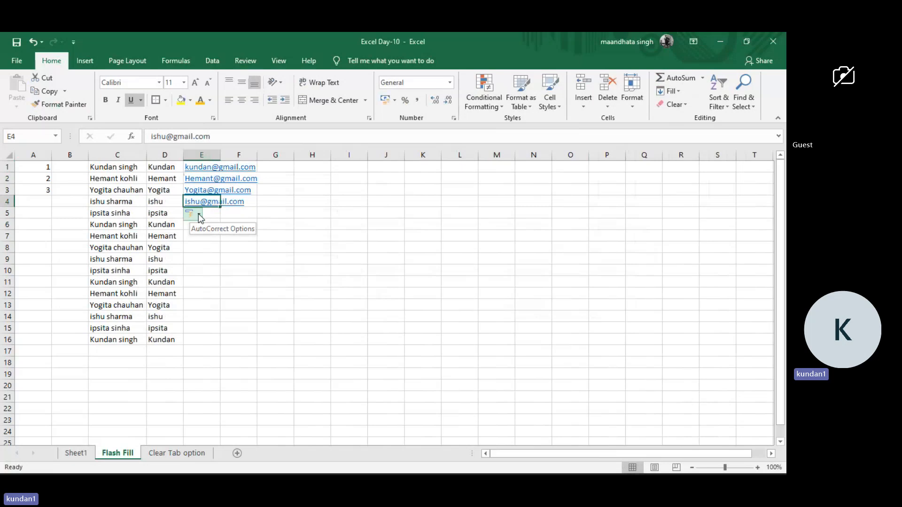
{"action": "left_click", "coordinate": [199, 217]}
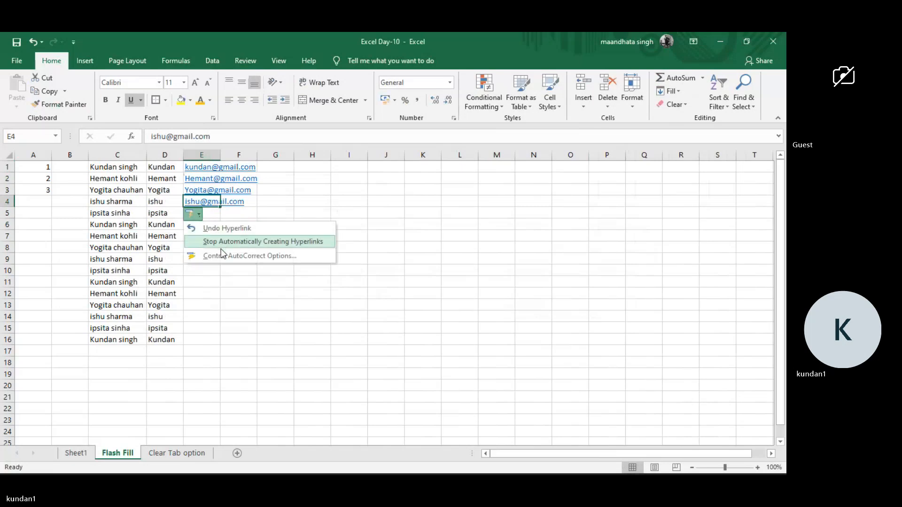
{"action": "left_click", "coordinate": [212, 272]}
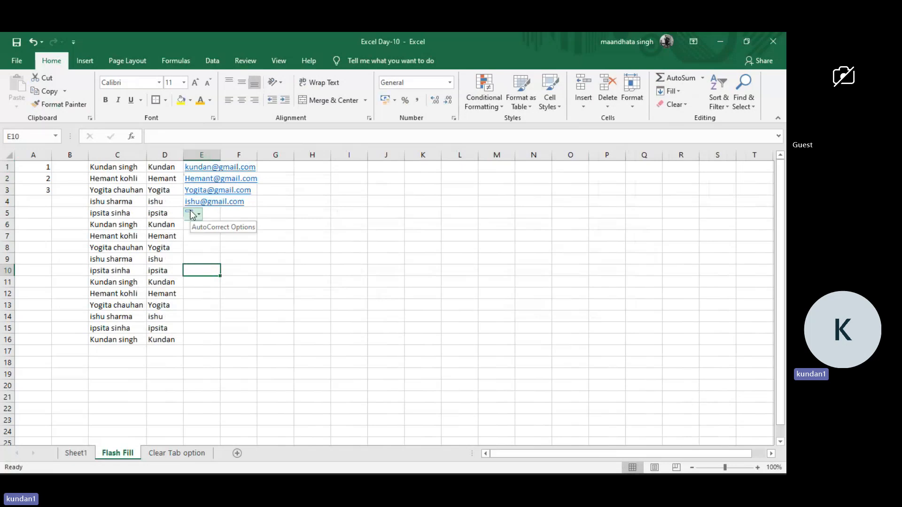
{"action": "left_click", "coordinate": [199, 216]}
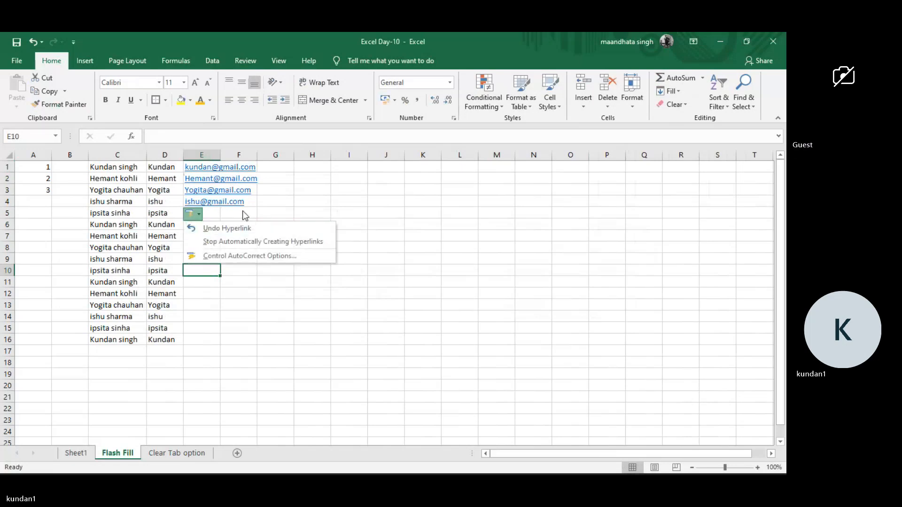
{"action": "left_click", "coordinate": [256, 203]}
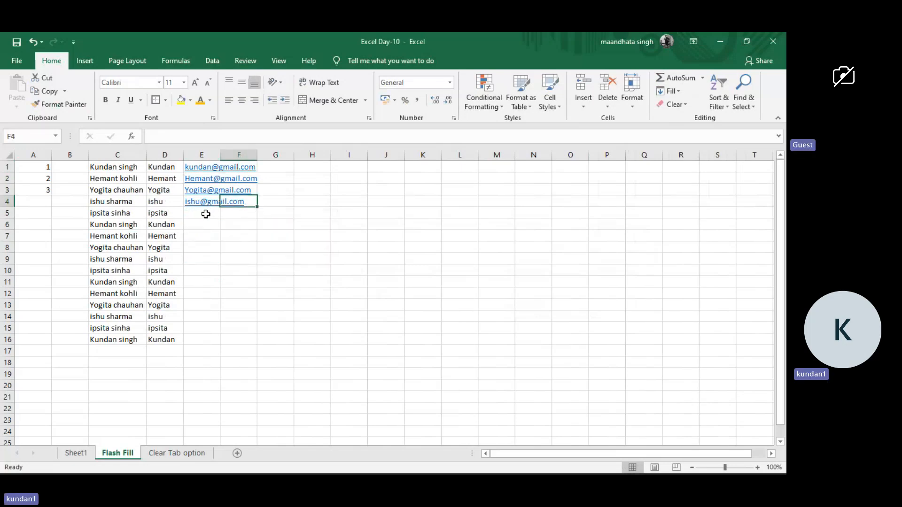
{"action": "left_click", "coordinate": [215, 202]}
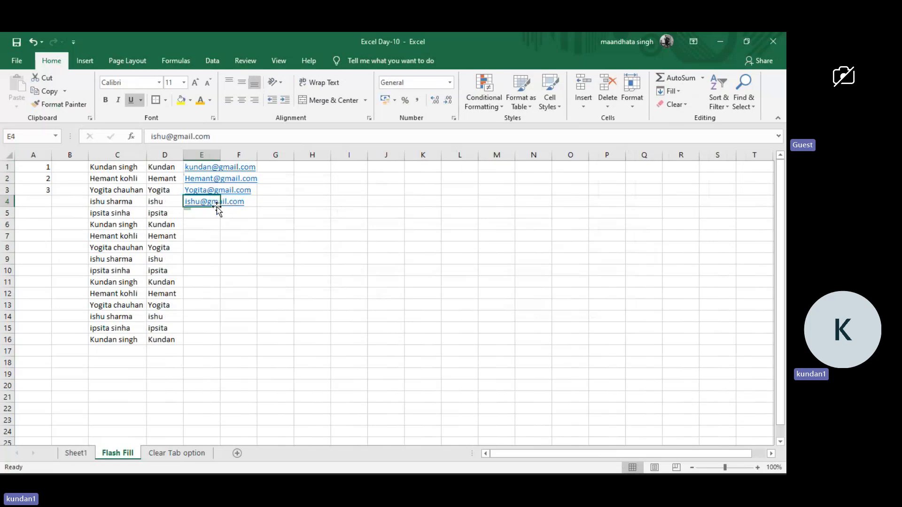
{"action": "left_click", "coordinate": [245, 214]}
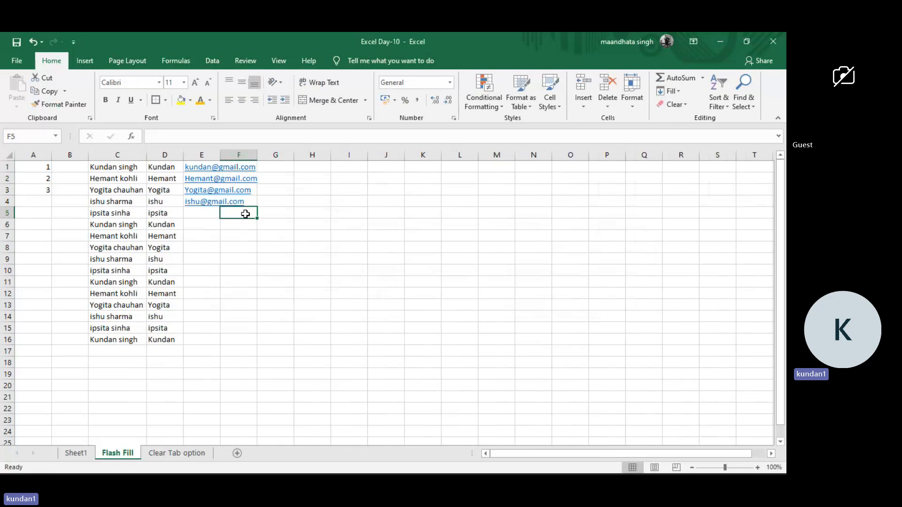
{"action": "left_click", "coordinate": [211, 217]}
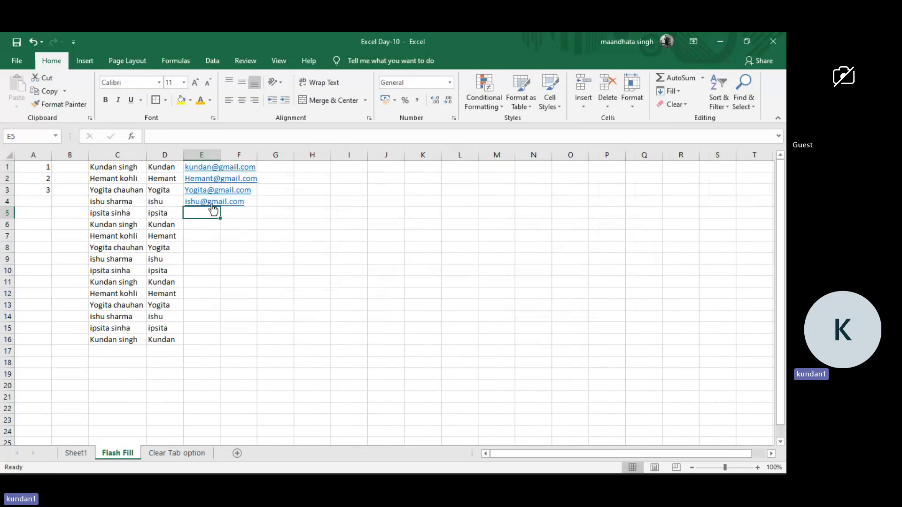
Enter google.com in cell G5 as a trial web address, and delete the entry again.
{"action": "left_click", "coordinate": [291, 213]}
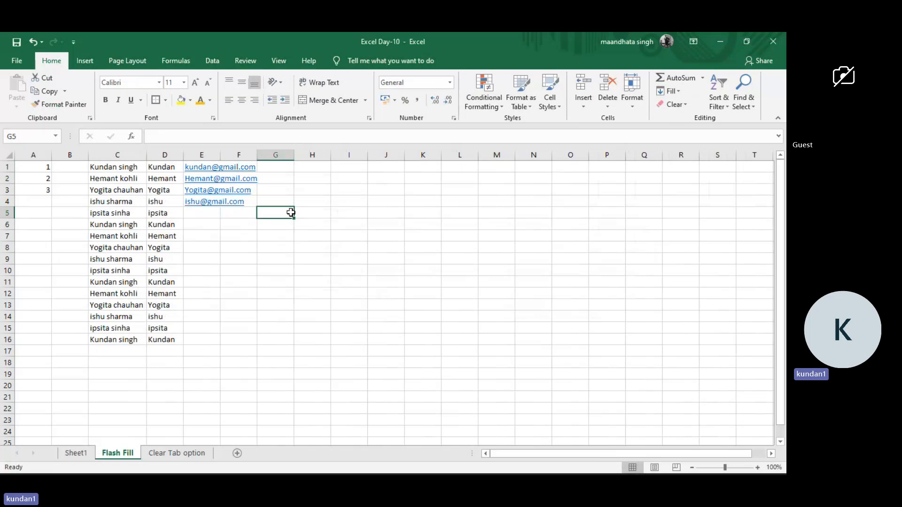
{"action": "type", "text": "goo"}
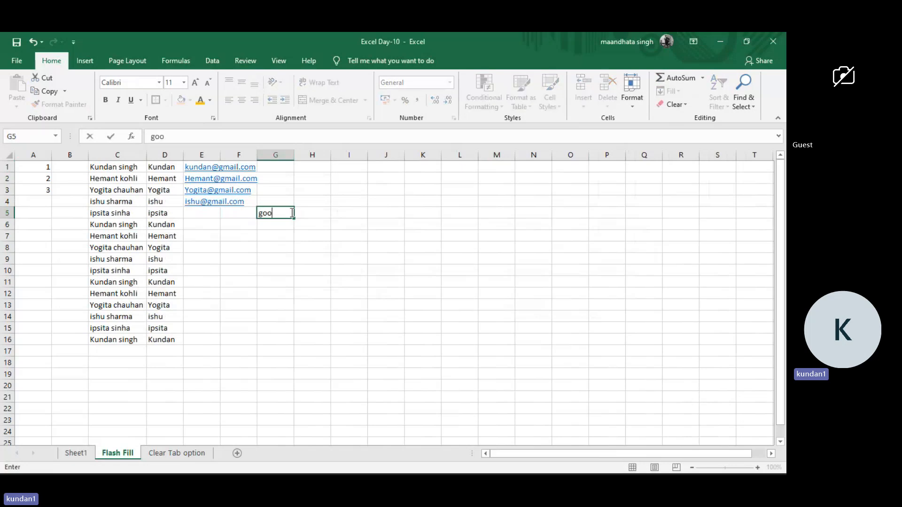
{"action": "type", "text": "gle.com"}
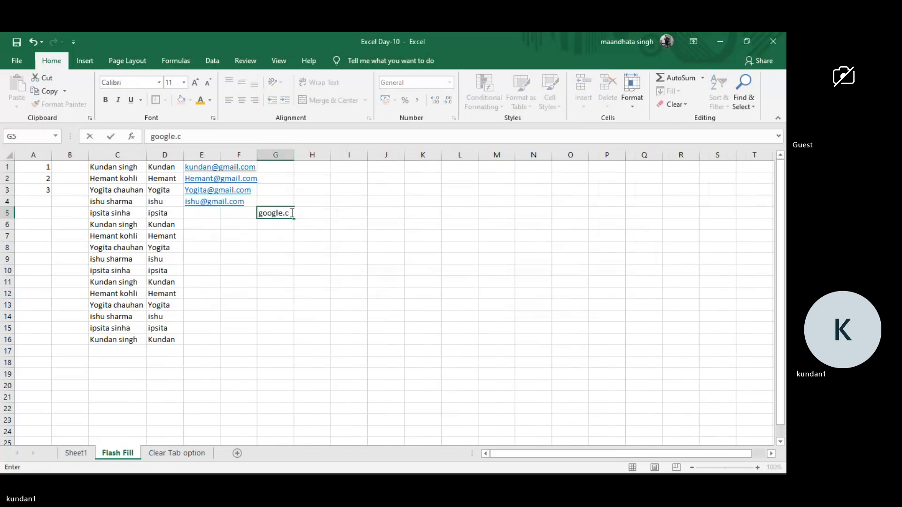
{"action": "key", "text": "ctrl+Return"}
{"action": "key", "text": "Return"}
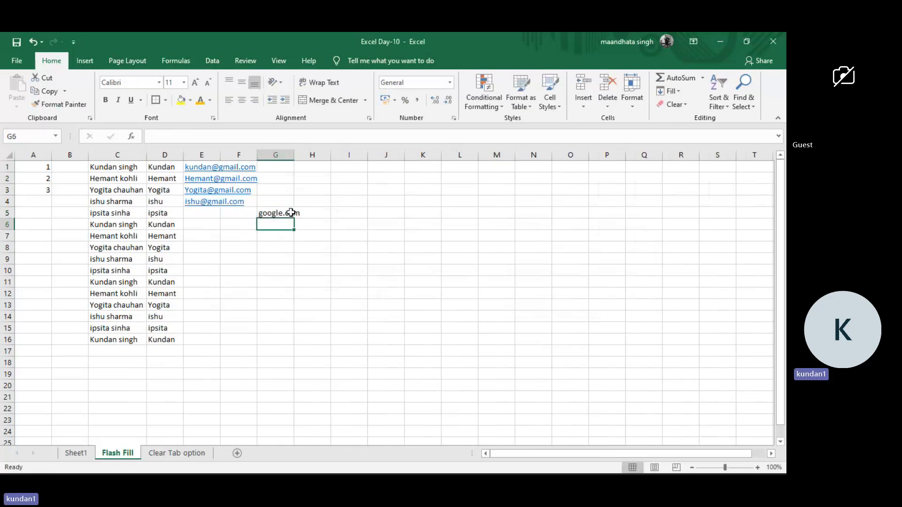
{"action": "left_click", "coordinate": [266, 215]}
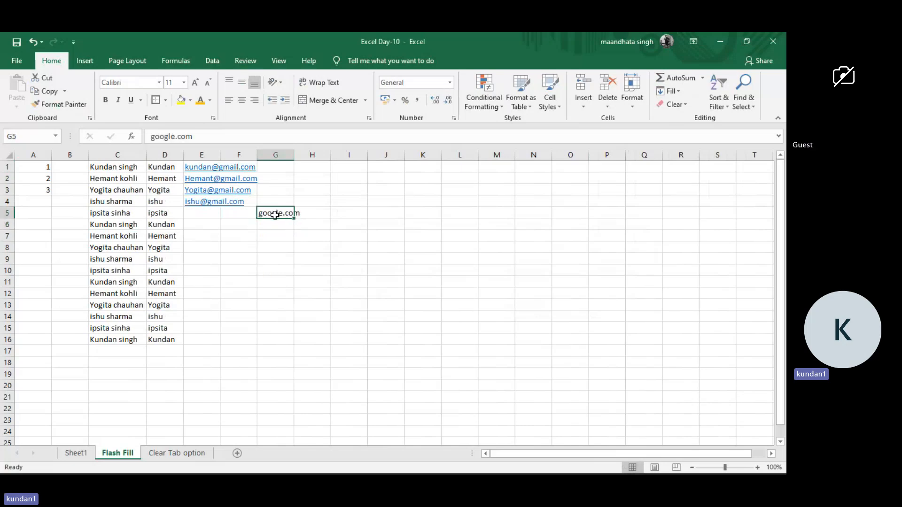
{"action": "key", "text": "Delete"}
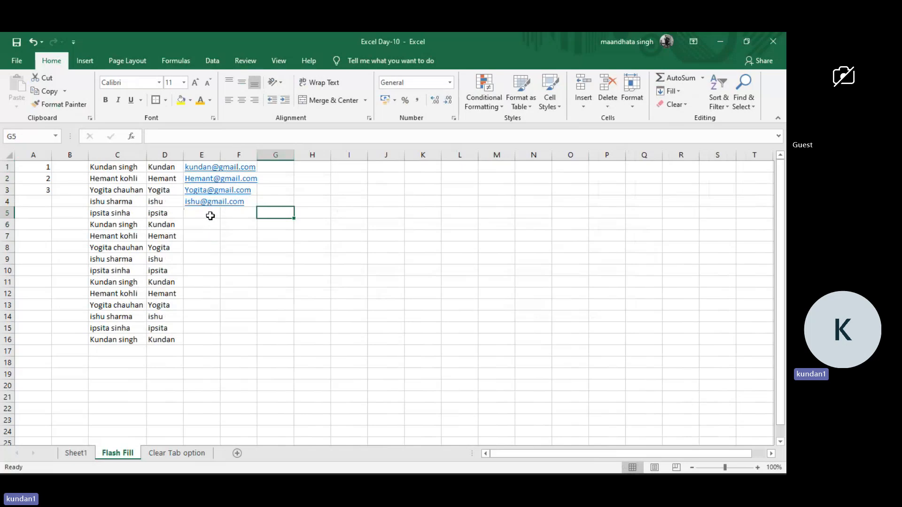
Follow the e-mail hyperlink in cell E1, and dismiss the app chooser without picking a program.
{"action": "left_click", "coordinate": [210, 168]}
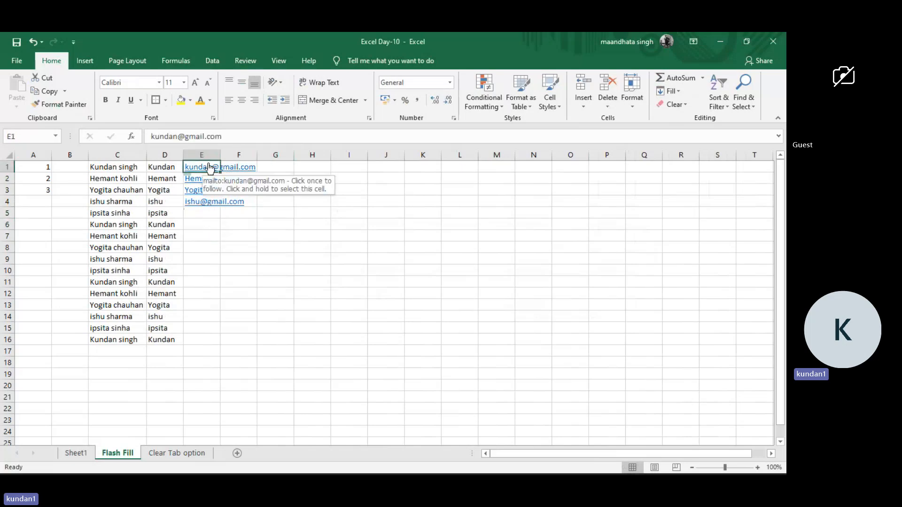
{"action": "left_click", "coordinate": [209, 168]}
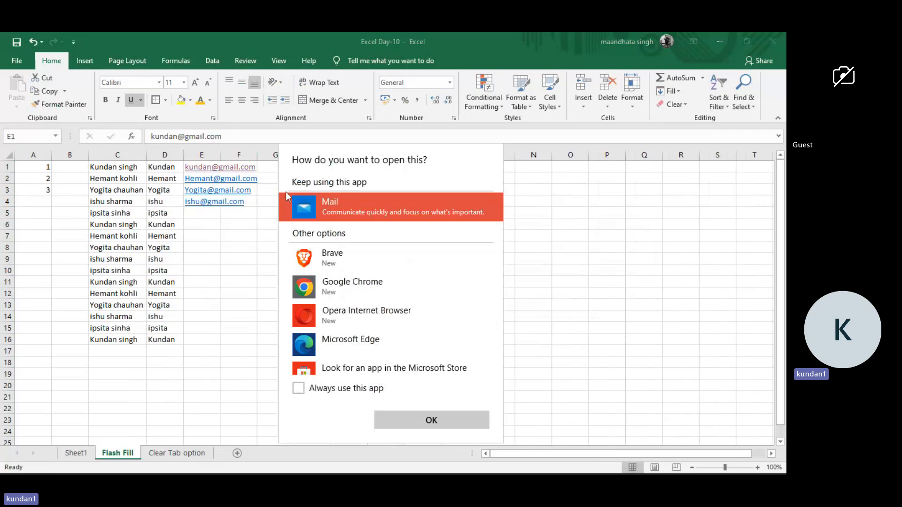
{"action": "left_click", "coordinate": [253, 236]}
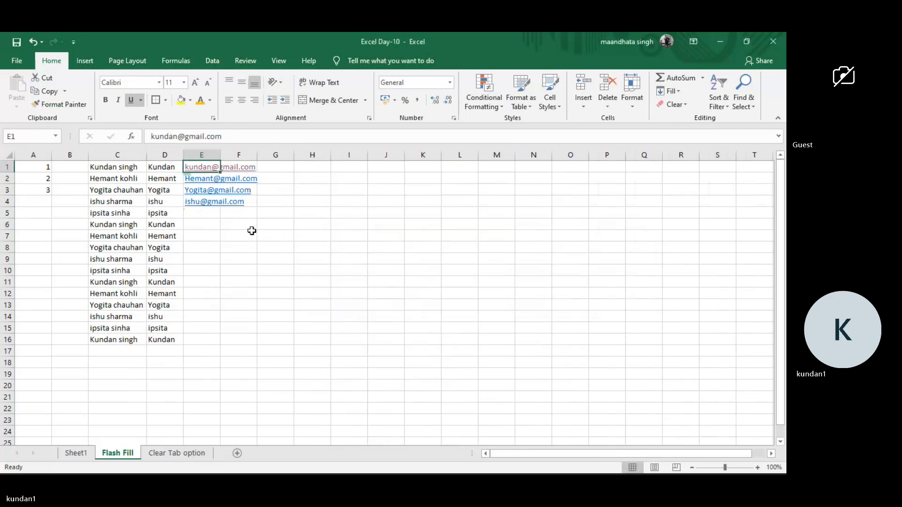
{"action": "left_click", "coordinate": [163, 181]}
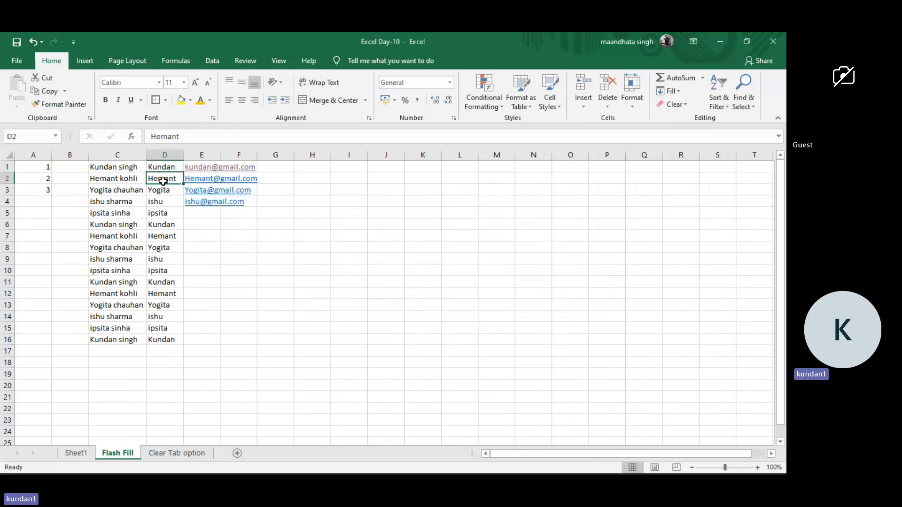
{"action": "left_click", "coordinate": [204, 218]}
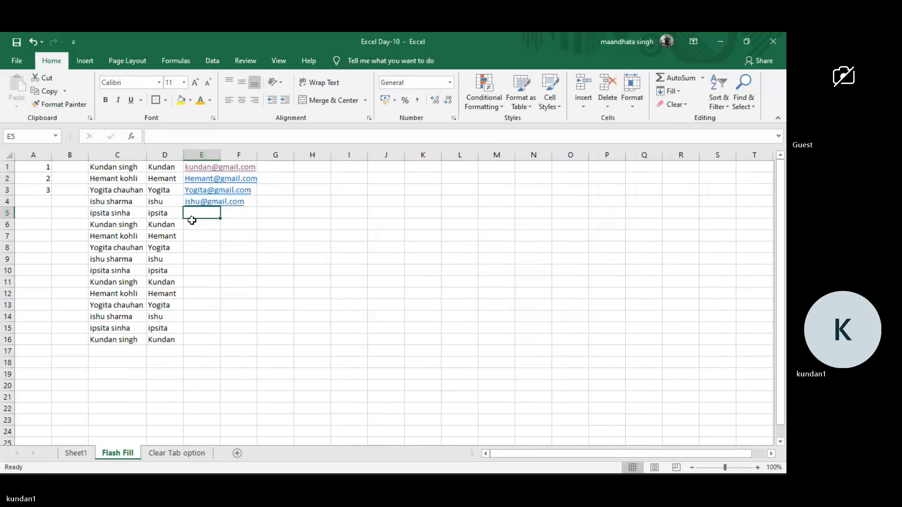
Clear the e-mail addresses from column E and insert two blank columns before the first-name column D.
{"action": "left_click", "coordinate": [209, 150]}
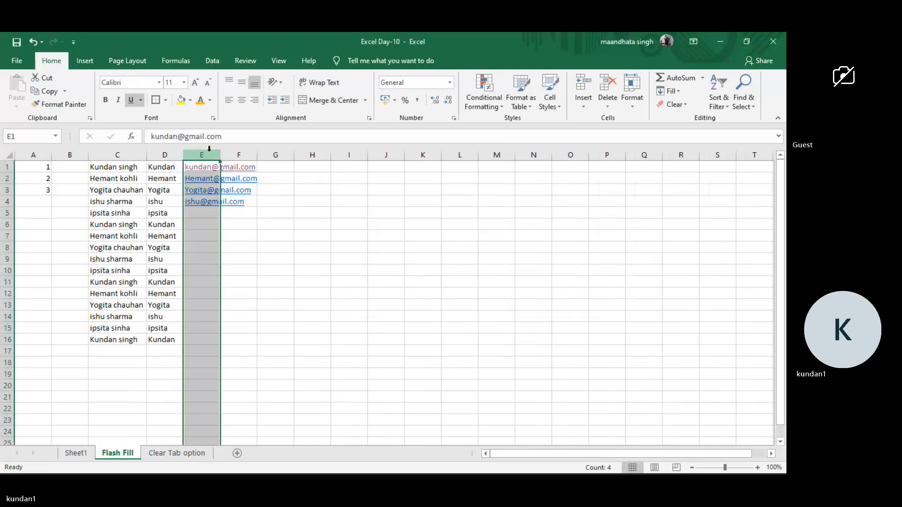
{"action": "key", "text": "Delete"}
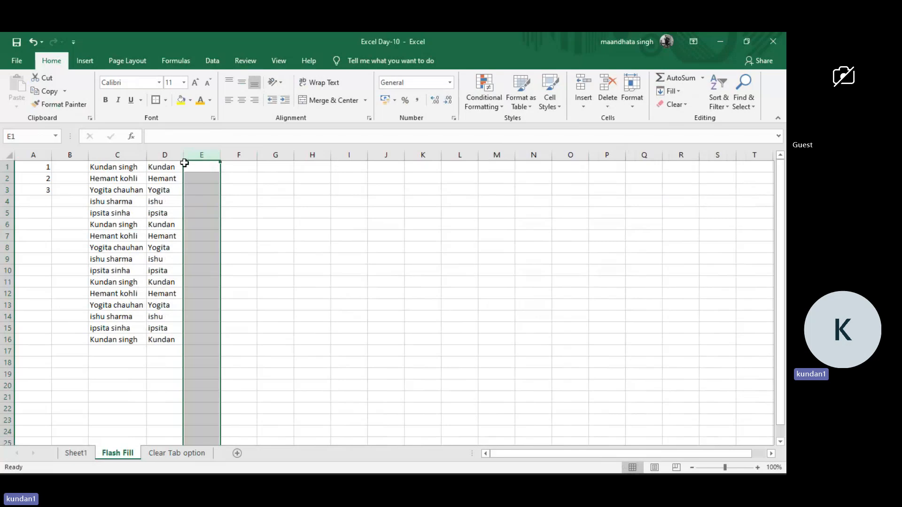
{"action": "left_click", "coordinate": [165, 155]}
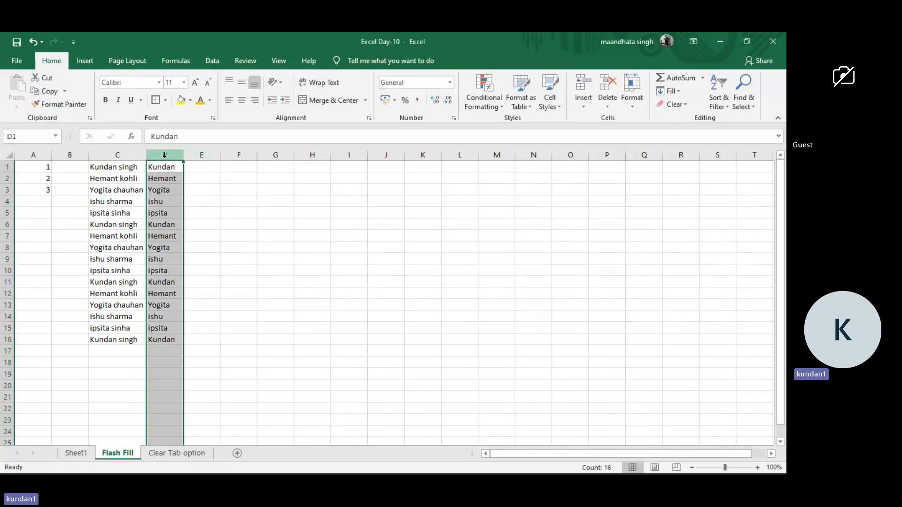
{"action": "key", "text": "ctrl+shift+plus"}
{"action": "key", "text": "ctrl+shift+plus"}
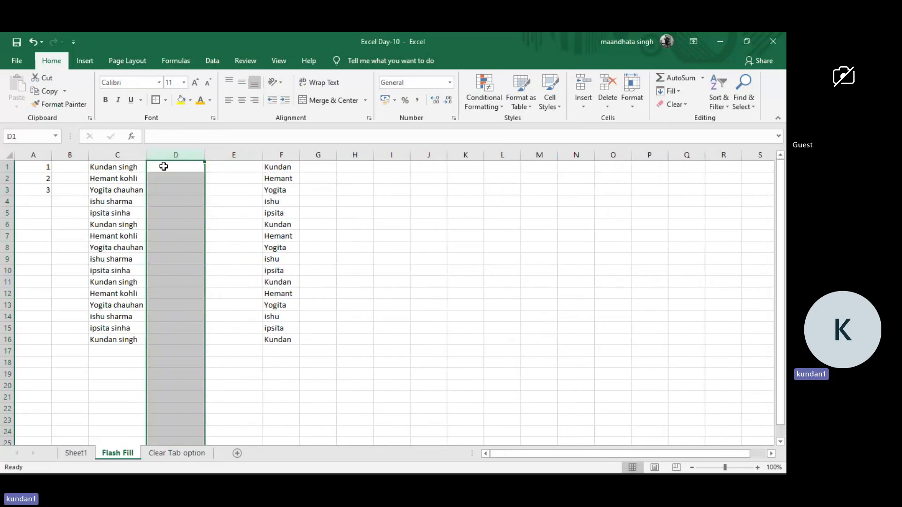
Enter the surnames of the full names in C1:C3 as examples in cells D1 to D3.
{"action": "left_click", "coordinate": [163, 167]}
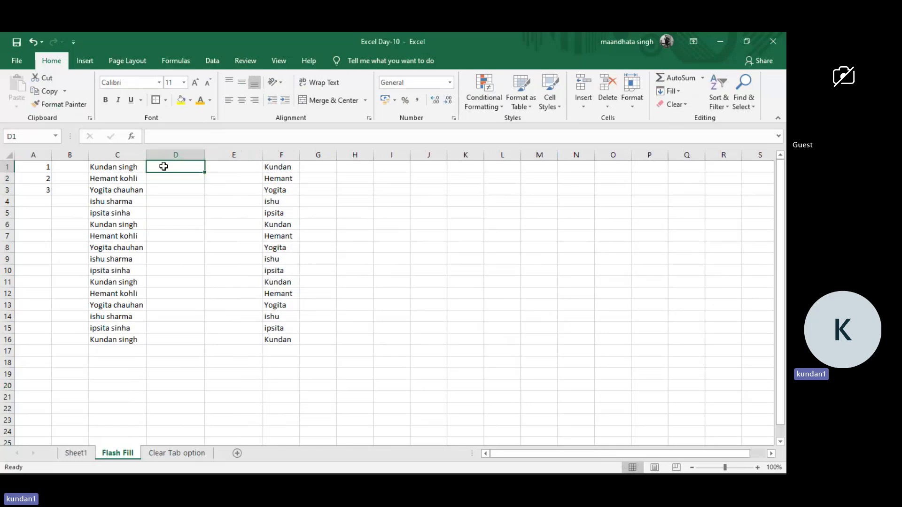
{"action": "type", "text": "singh"}
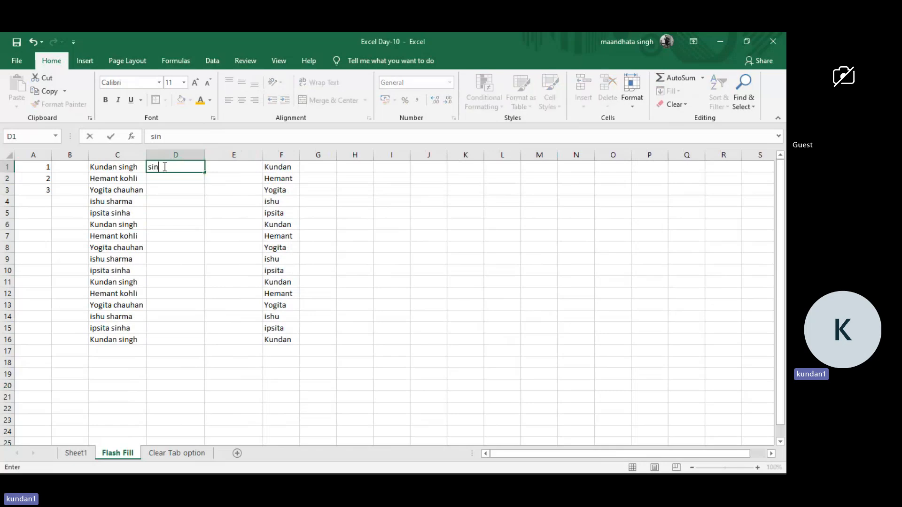
{"action": "key", "text": "Return"}
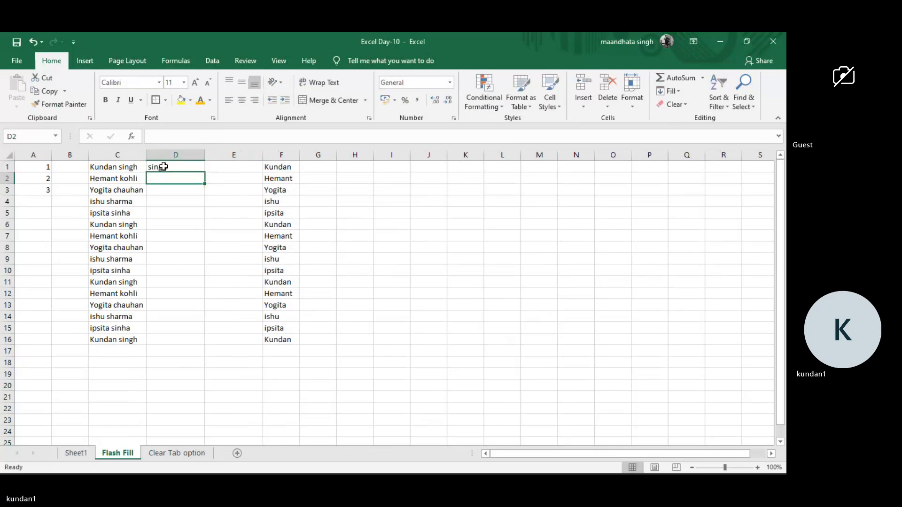
{"action": "type", "text": "kohli"}
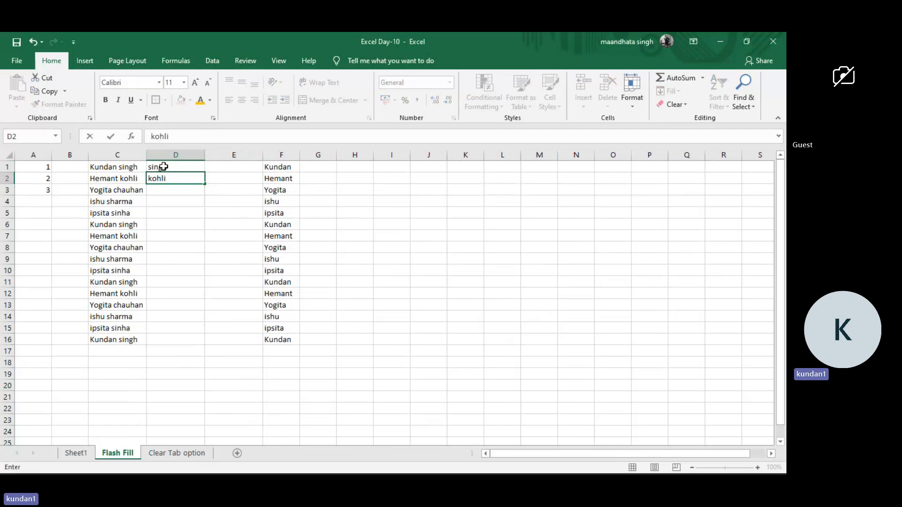
{"action": "key", "text": "Return"}
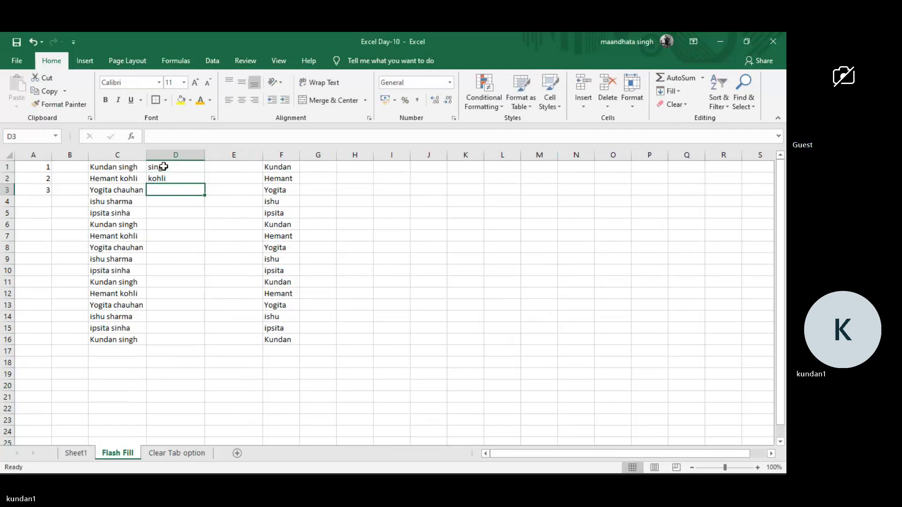
{"action": "type", "text": "chah"}
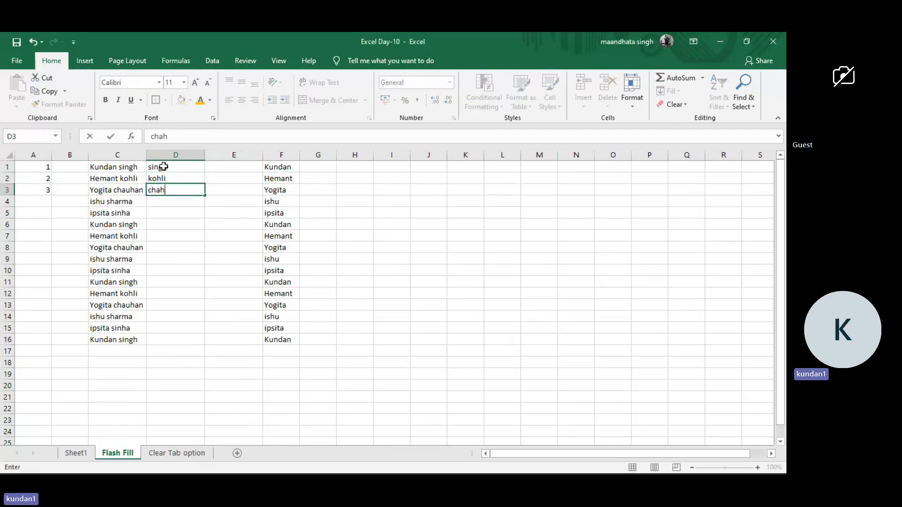
{"action": "key", "text": "BackSpace"}
{"action": "type", "text": "uhan"}
{"action": "key", "text": "Return"}
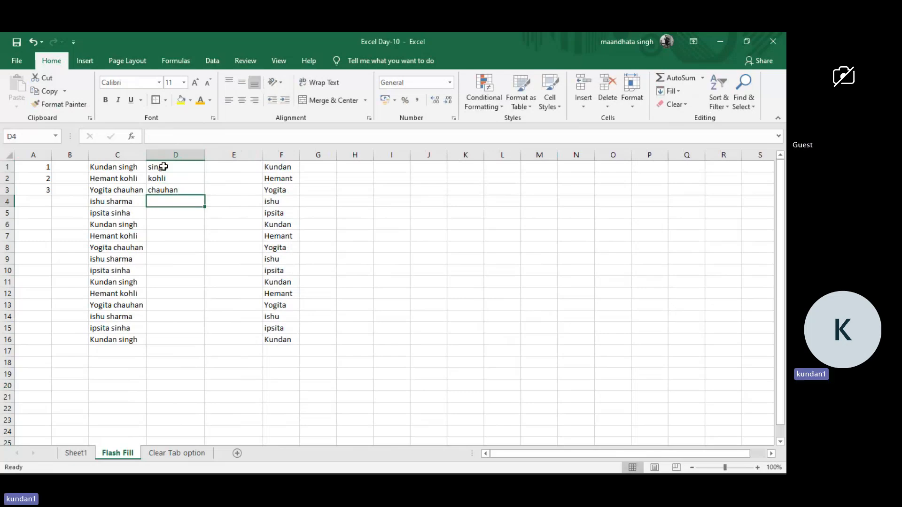
Flash Fill the surnames from cell D4 down, compare them with columns C and F, and undo the fill.
{"action": "key", "text": "ctrl+e"}
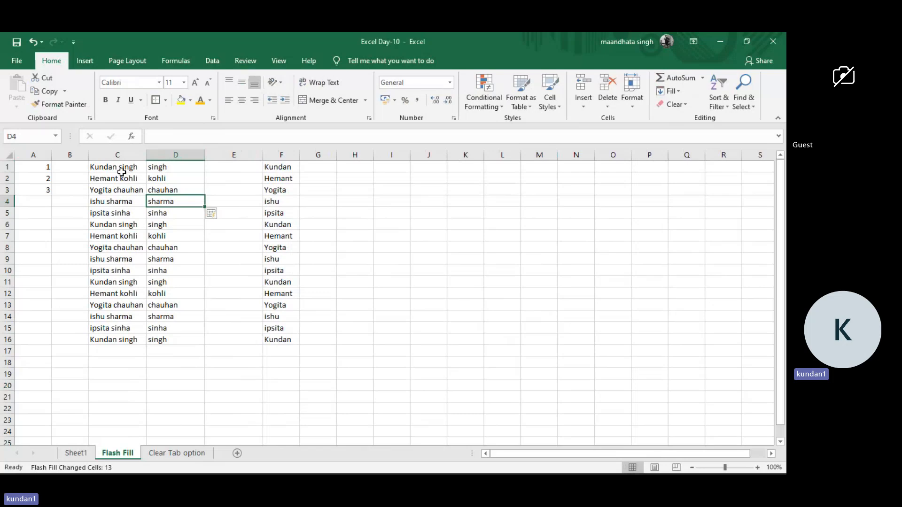
{"action": "left_click_drag", "start_coordinate": [122, 170], "coordinate": [122, 334]}
{"action": "left_click_drag", "start_coordinate": [183, 162], "coordinate": [181, 338]}
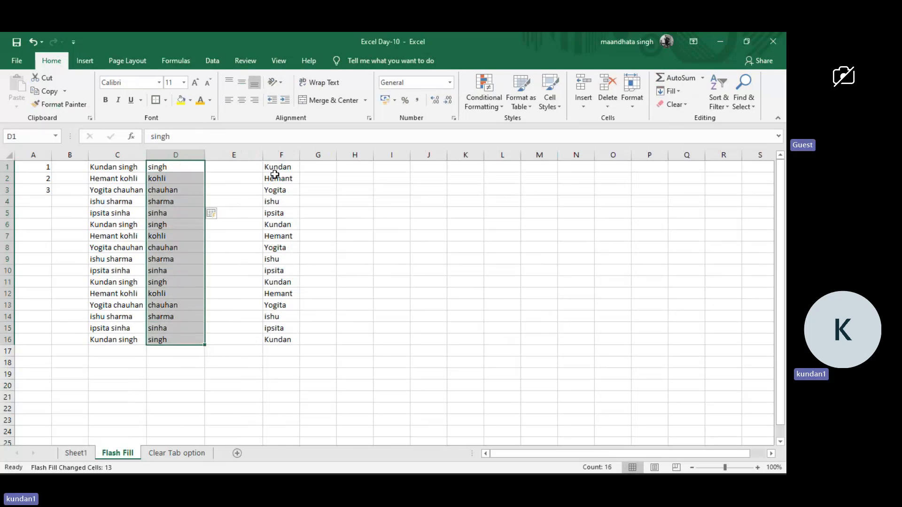
{"action": "left_click_drag", "start_coordinate": [289, 165], "coordinate": [282, 337]}
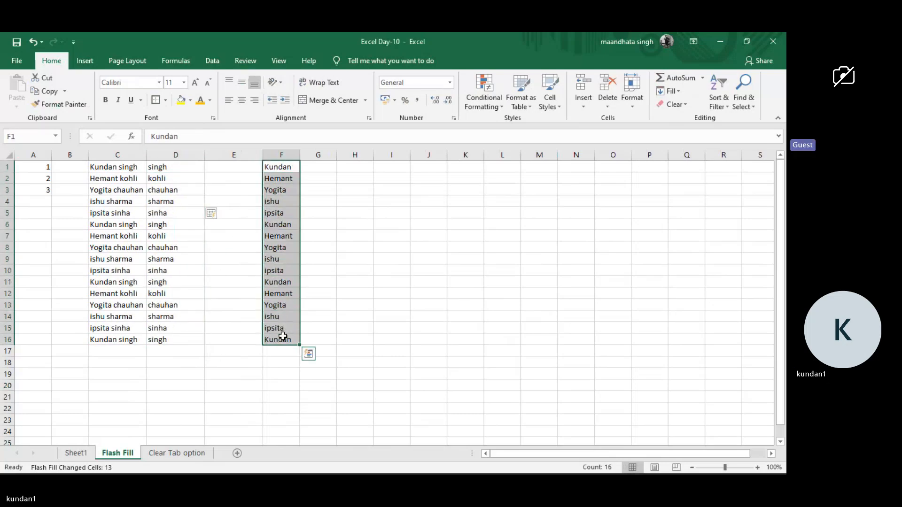
{"action": "left_click", "coordinate": [177, 257]}
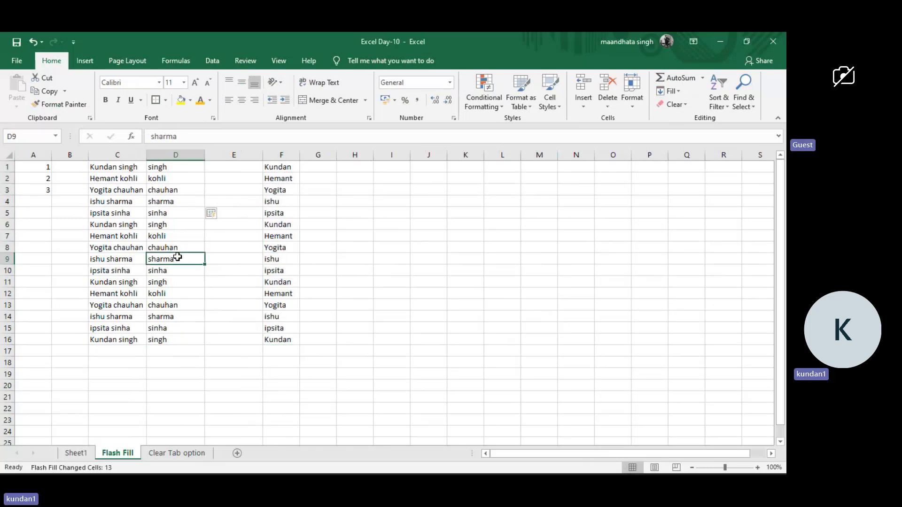
{"action": "key", "text": "ctrl+z"}
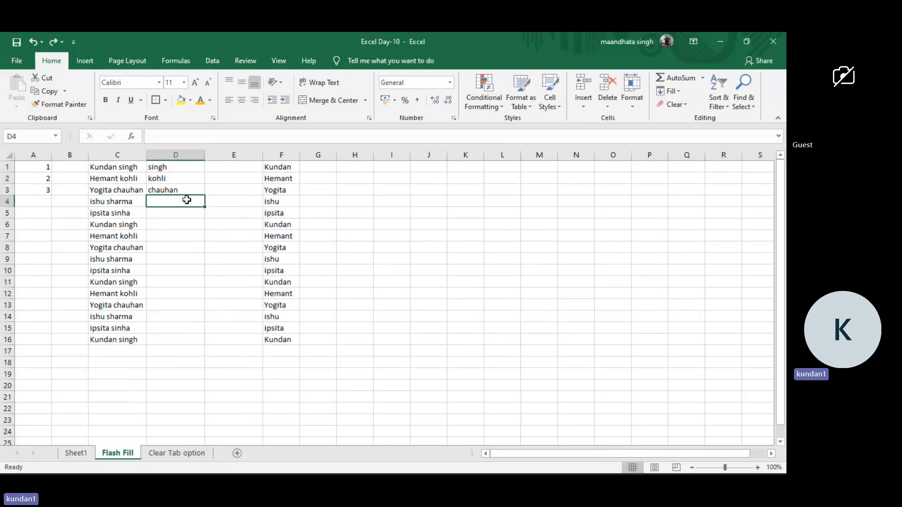
Enter the surname from C4 in cell D4 and Flash Fill the remaining surnames from D5 down.
{"action": "type", "text": "sha"}
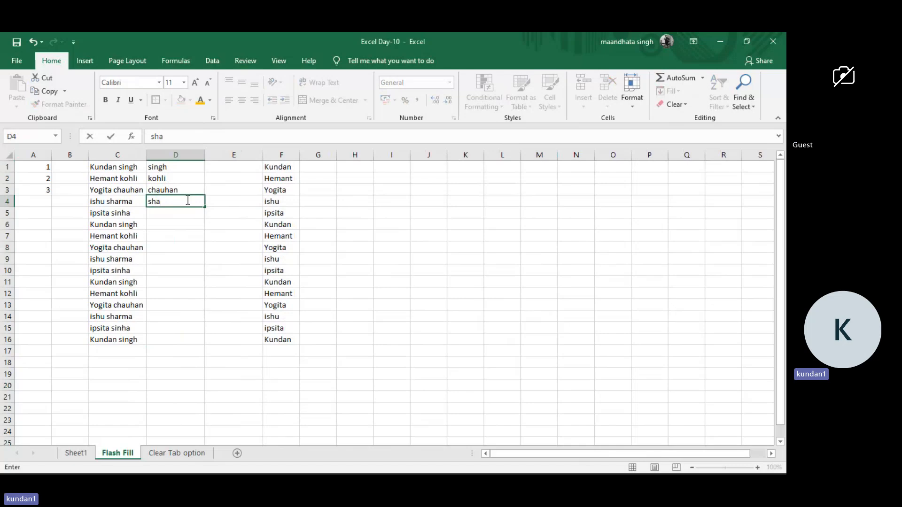
{"action": "type", "text": "rma"}
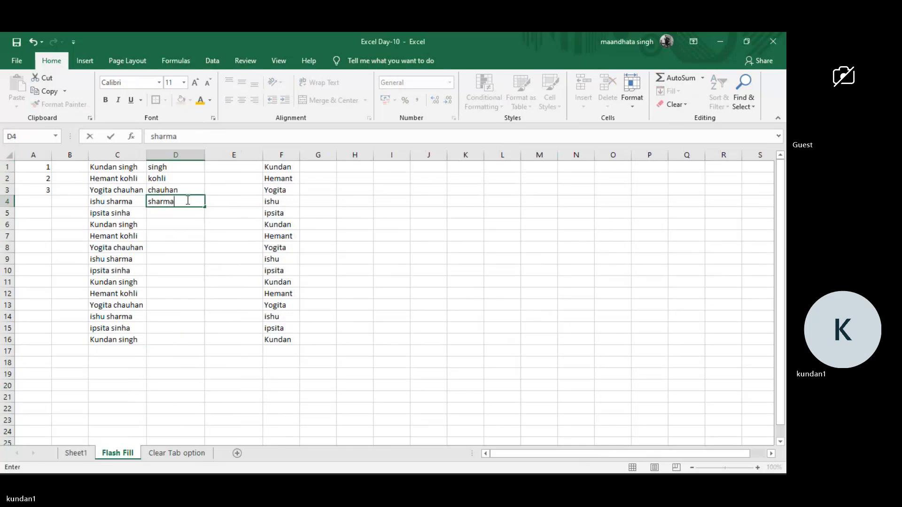
{"action": "key", "text": "Return"}
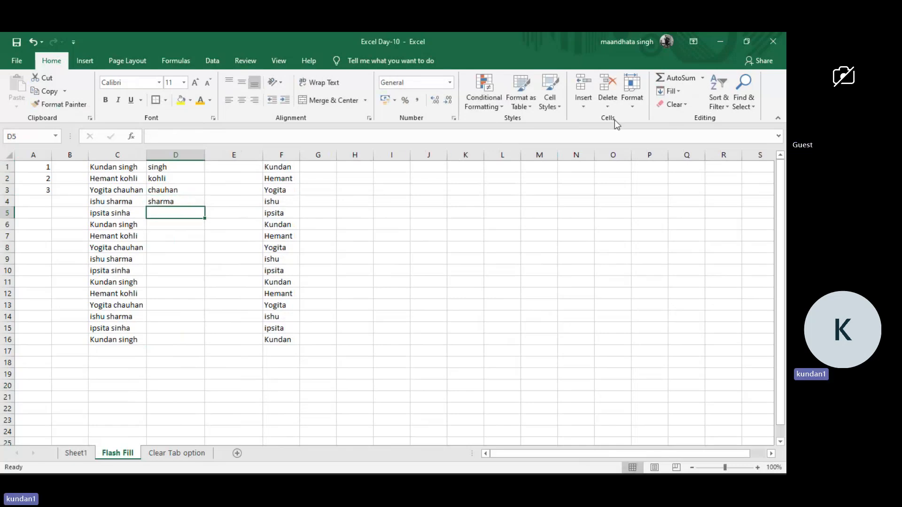
{"action": "left_click", "coordinate": [677, 94]}
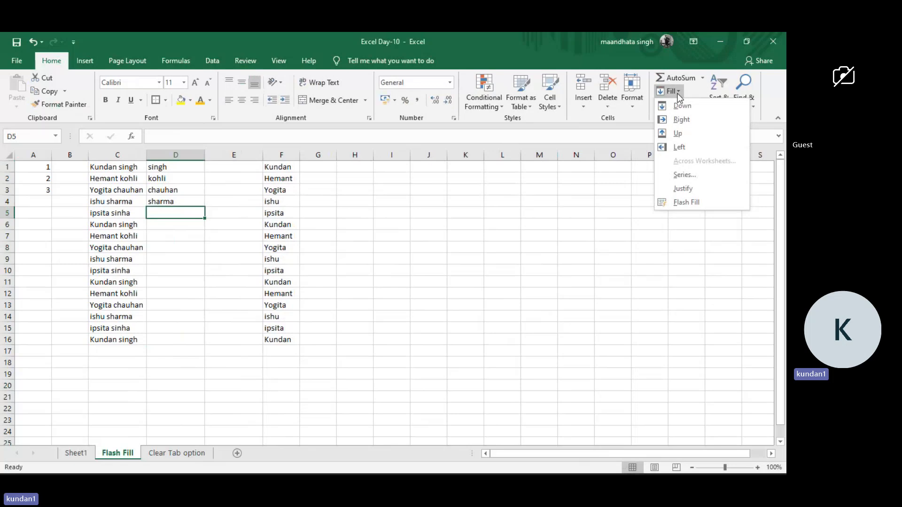
{"action": "left_click", "coordinate": [694, 202]}
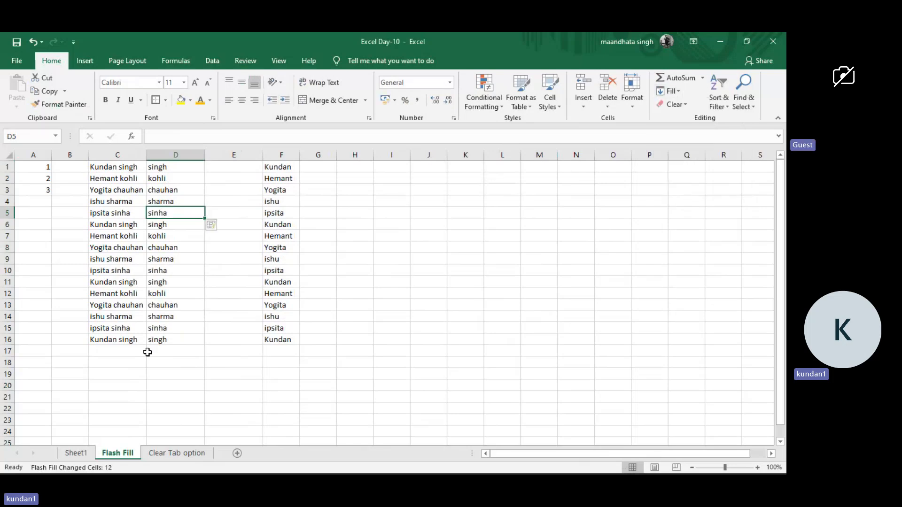
{"action": "left_click", "coordinate": [208, 275]}
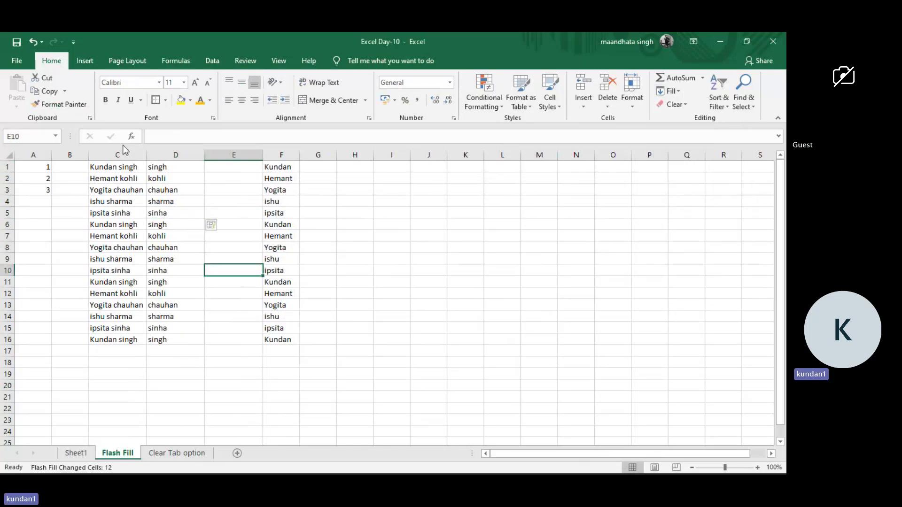
{"action": "left_click_drag", "start_coordinate": [115, 169], "coordinate": [131, 339]}
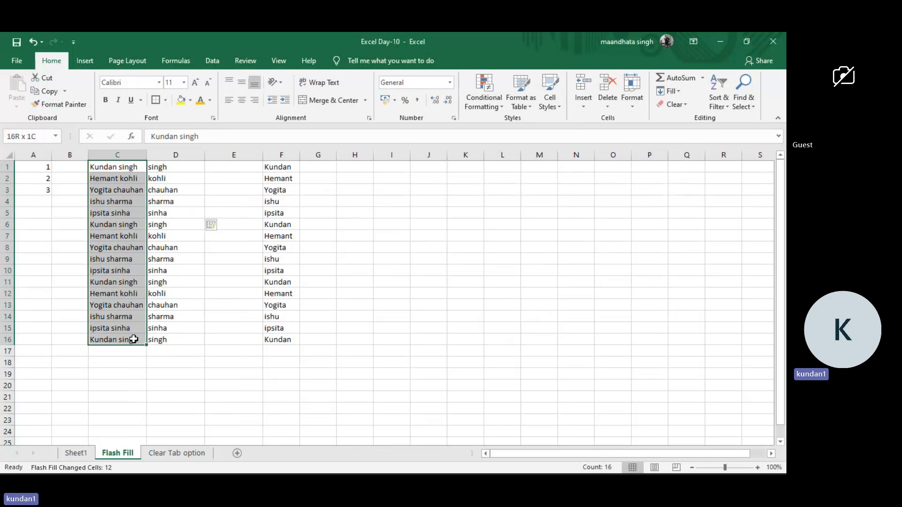
{"action": "left_click", "coordinate": [170, 168]}
{"action": "left_click_drag", "start_coordinate": [169, 169], "coordinate": [191, 342]}
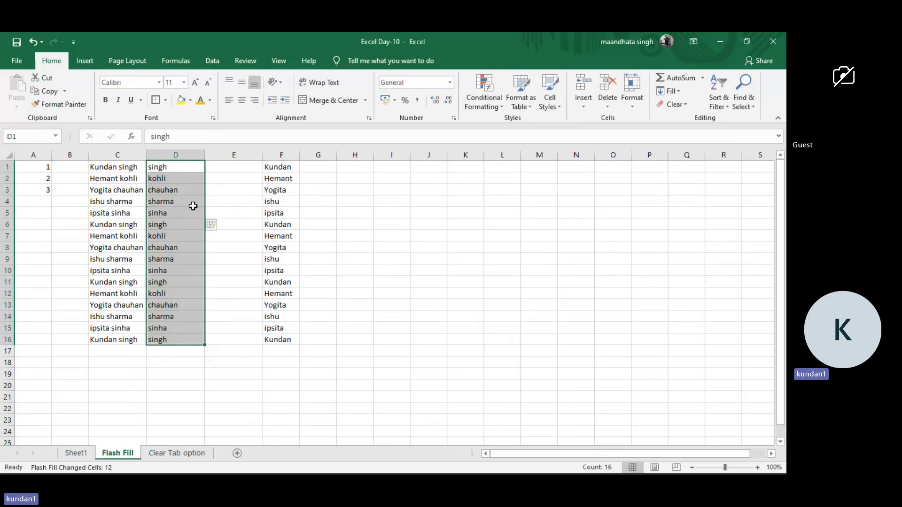
{"action": "left_click", "coordinate": [217, 200]}
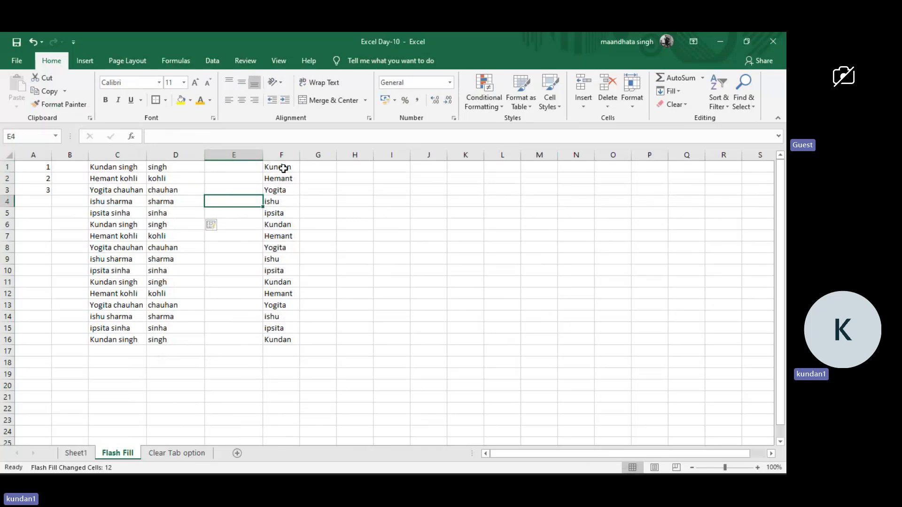
Move the whole surname column D to column G, beside the first names in column F.
{"action": "left_click", "coordinate": [189, 155]}
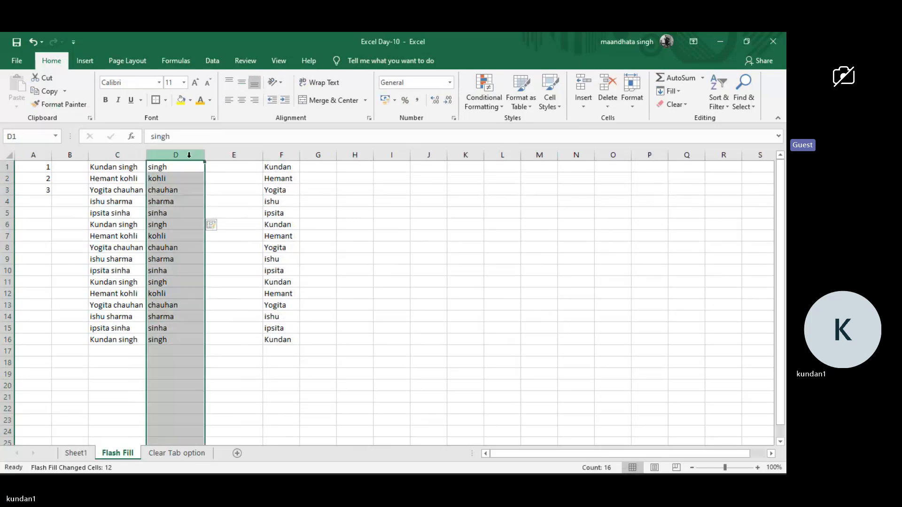
{"action": "key", "text": "ctrl+c"}
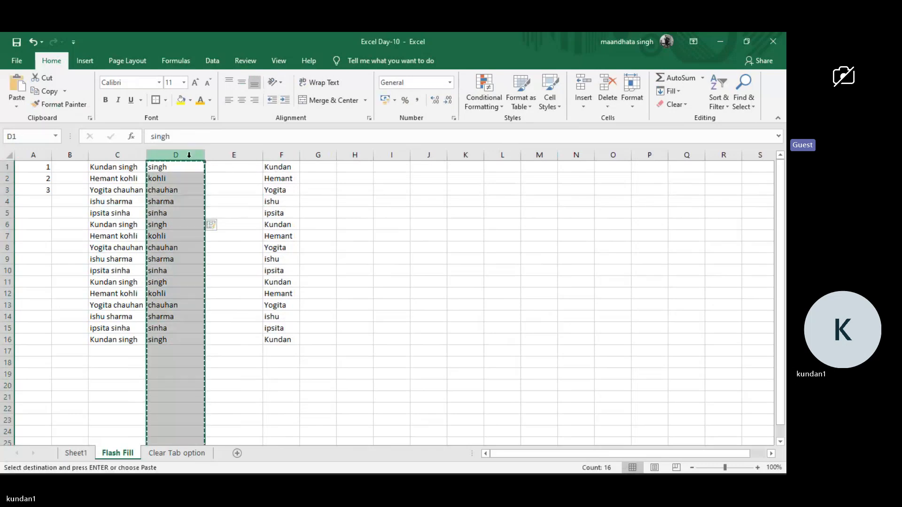
{"action": "left_click", "coordinate": [315, 159]}
{"action": "key", "text": "Return"}
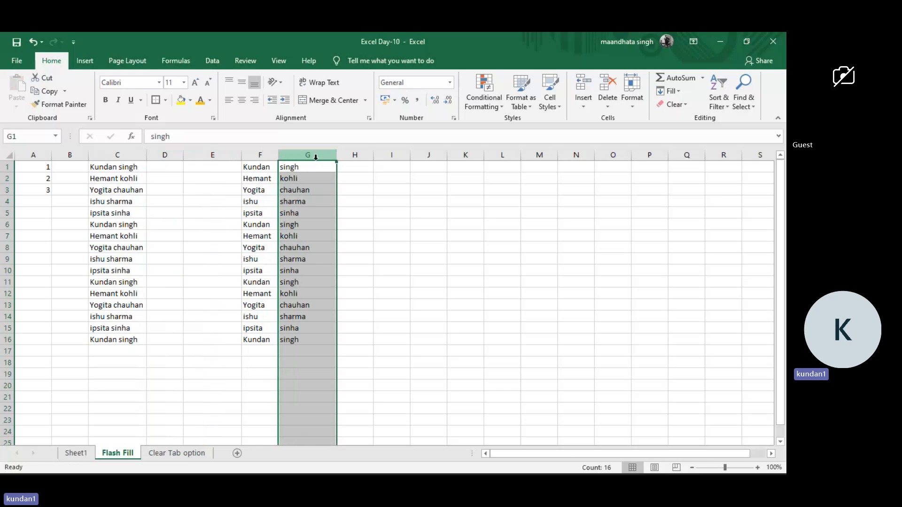
Enter the numbers 1323, 8799 and 7864 in cells H1 to H3 beside the surnames.
{"action": "left_click", "coordinate": [344, 170]}
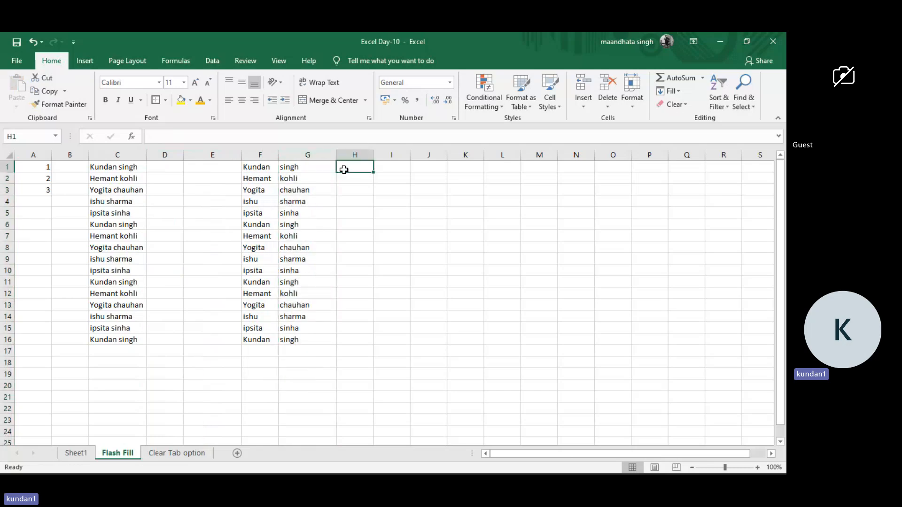
{"action": "type", "text": "1323"}
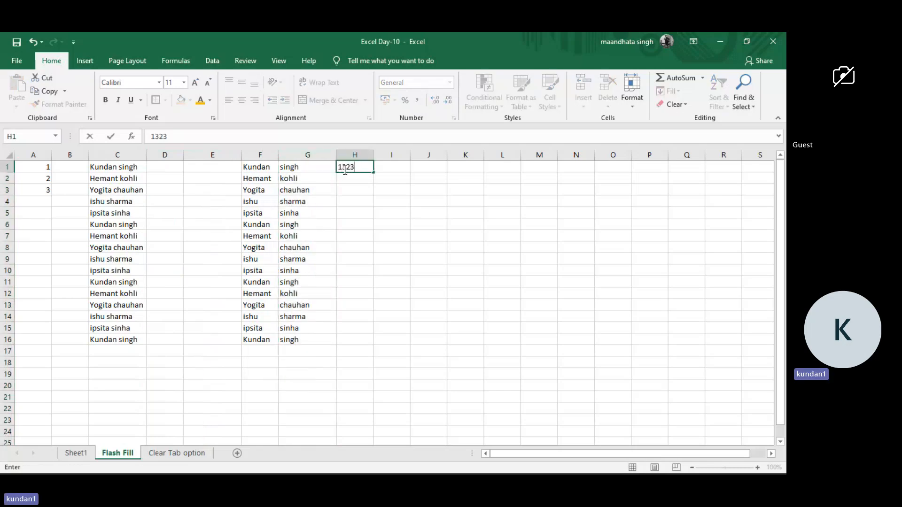
{"action": "key", "text": "Return"}
{"action": "type", "text": "87"}
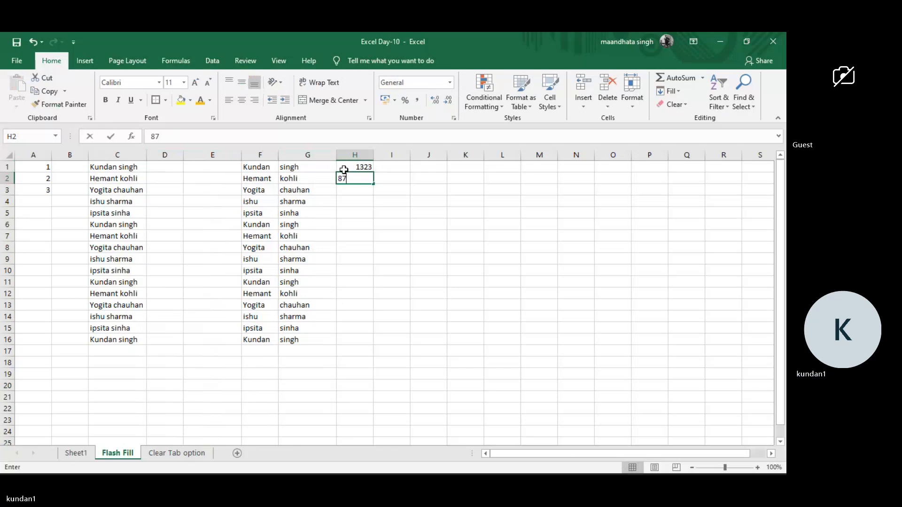
{"action": "type", "text": "99"}
{"action": "key", "text": "Return"}
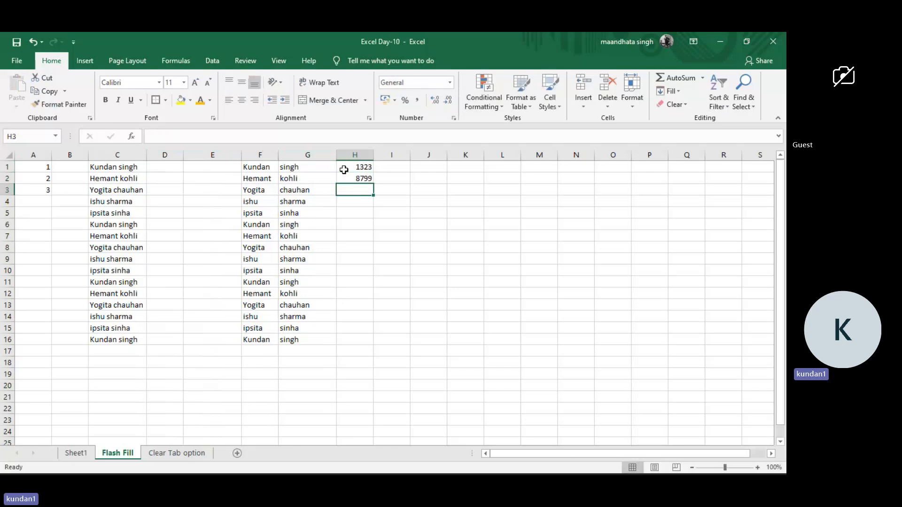
{"action": "type", "text": "7864"}
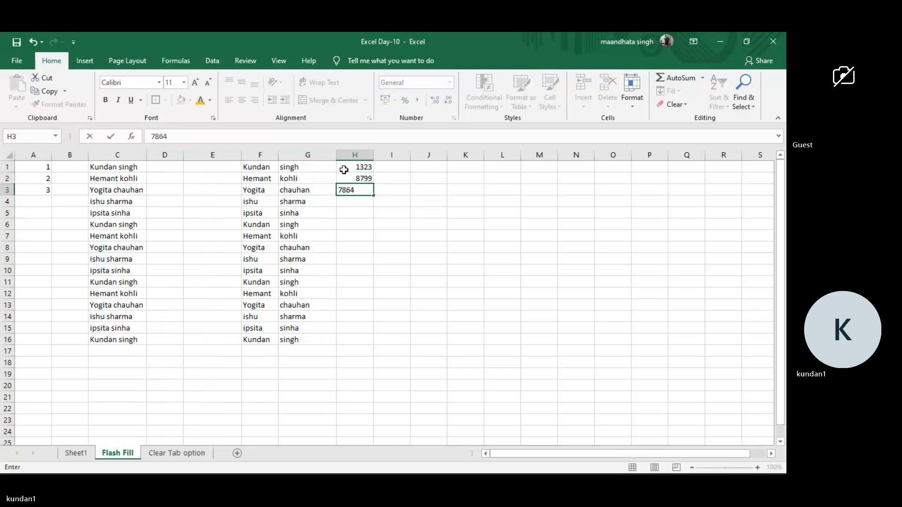
Enter examples joining surname and number in I1 and I2, and try to Flash Fill the rest from I3.
{"action": "left_click", "coordinate": [384, 170]}
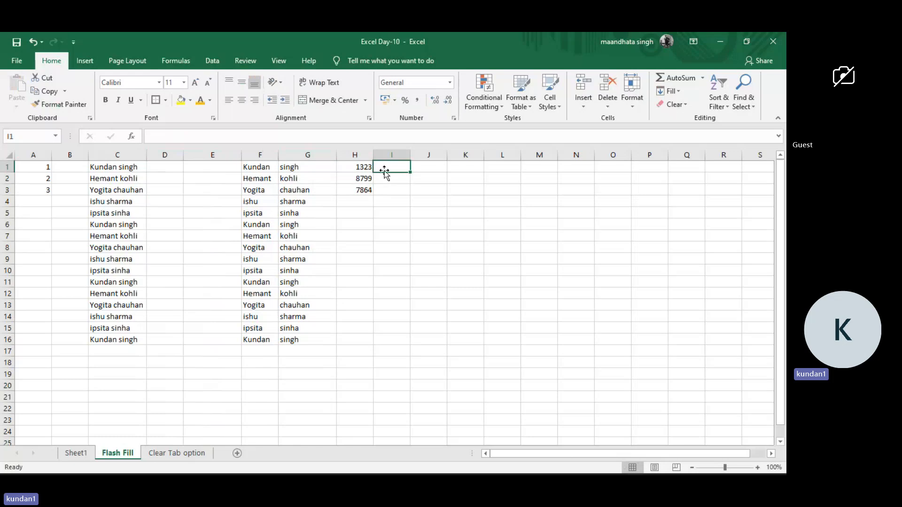
{"action": "type", "text": "ingh"}
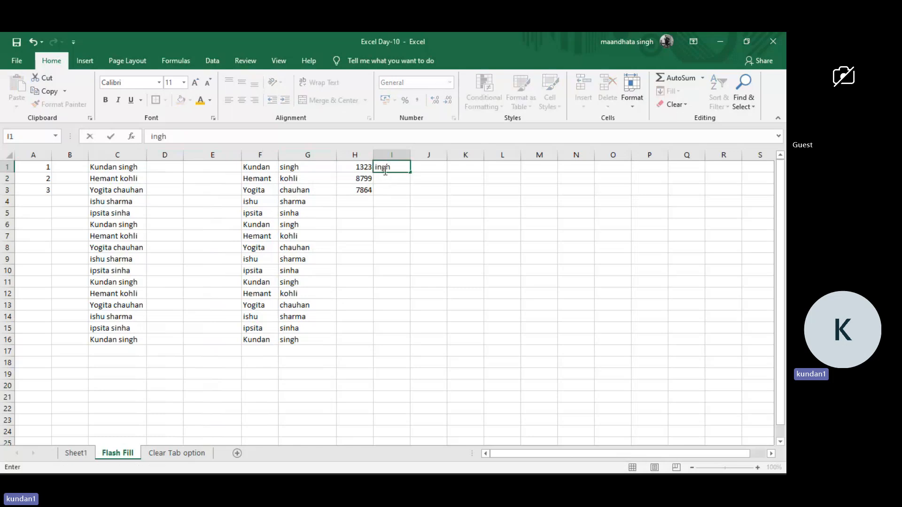
{"action": "type", "text": "1323"}
{"action": "key", "text": "Return"}
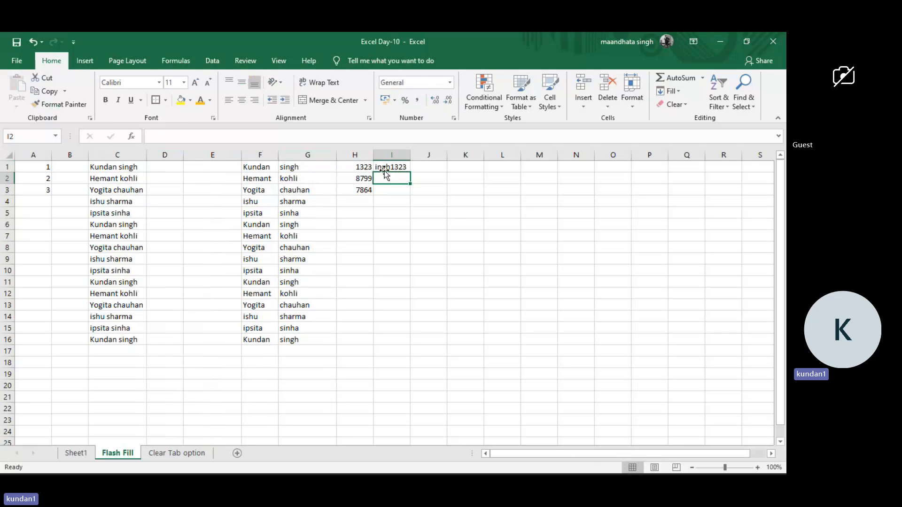
{"action": "type", "text": "koh"}
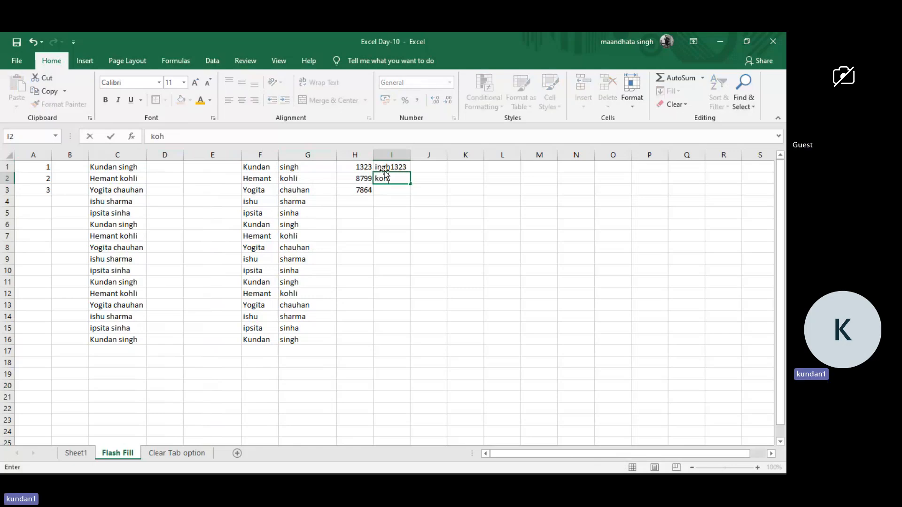
{"action": "type", "text": "li"}
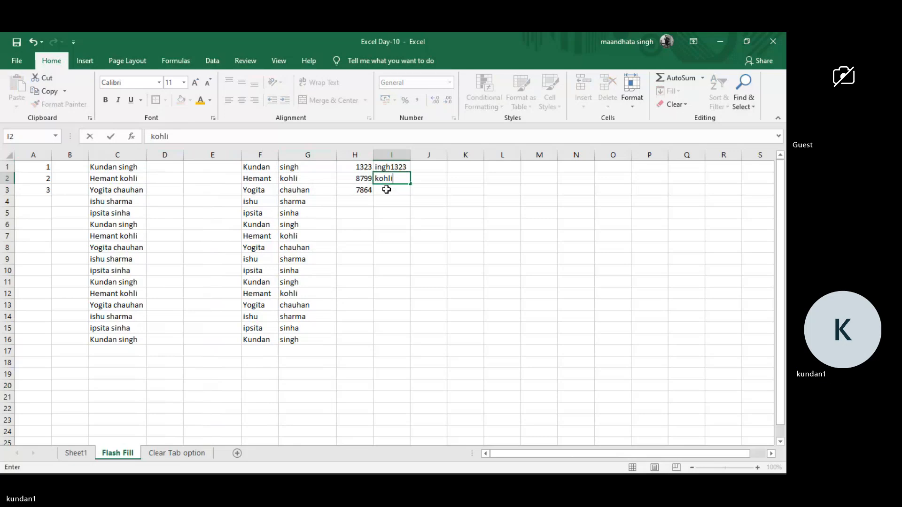
{"action": "type", "text": "8799"}
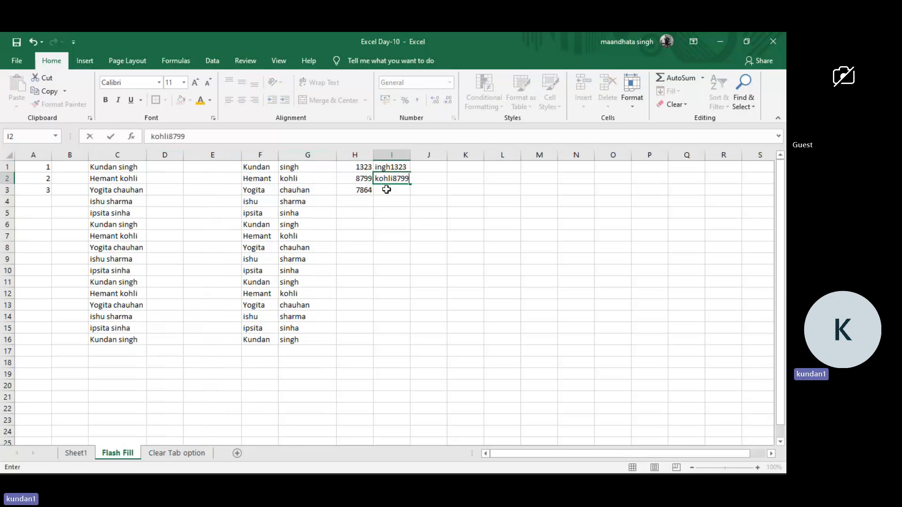
{"action": "key", "text": "Return"}
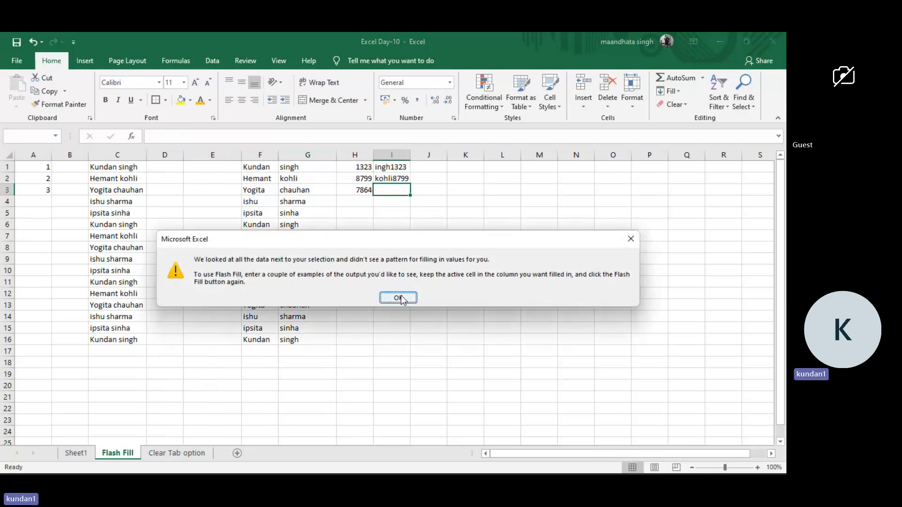
{"action": "left_click", "coordinate": [399, 297]}
Extend the number series in H1:H3 down to H16 and reduce its display to no decimal places.
{"action": "left_click", "coordinate": [366, 166]}
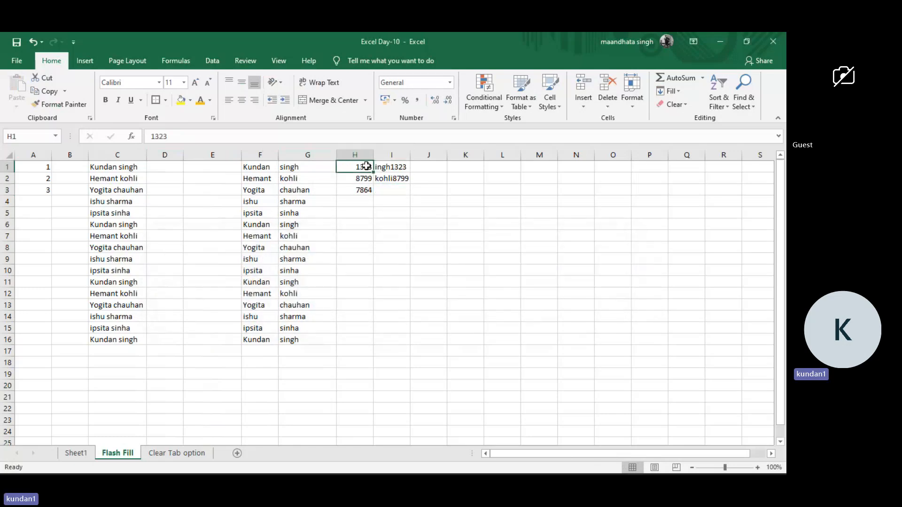
{"action": "left_click_drag", "start_coordinate": [366, 171], "coordinate": [368, 347]}
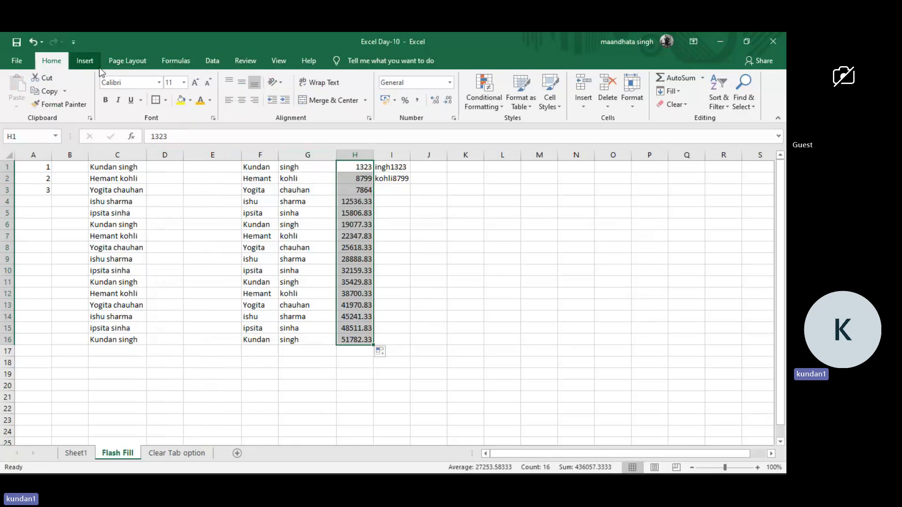
{"action": "left_click", "coordinate": [214, 61]}
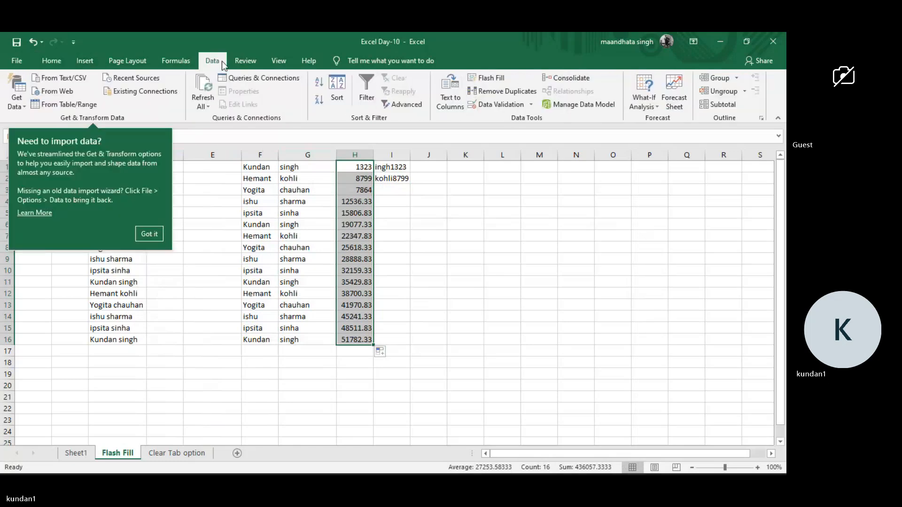
{"action": "left_click", "coordinate": [52, 62]}
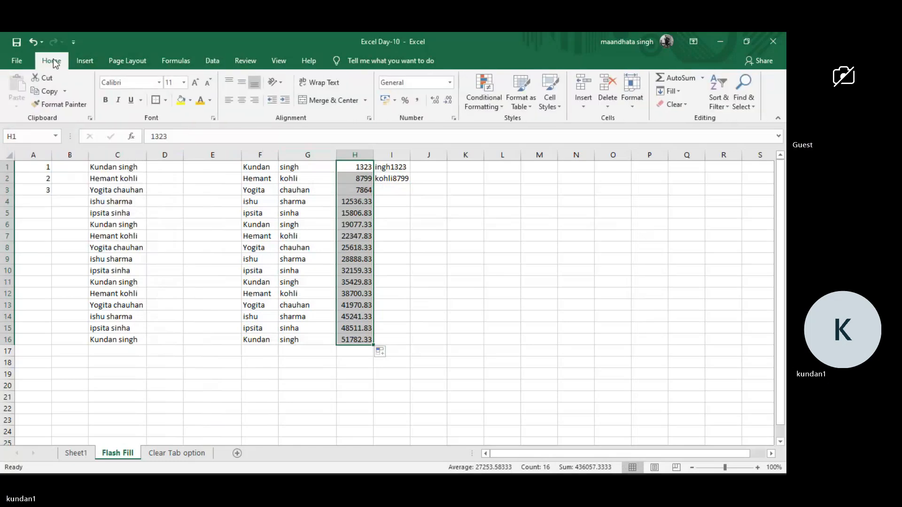
{"action": "left_click", "coordinate": [448, 101]}
{"action": "left_click", "coordinate": [448, 101]}
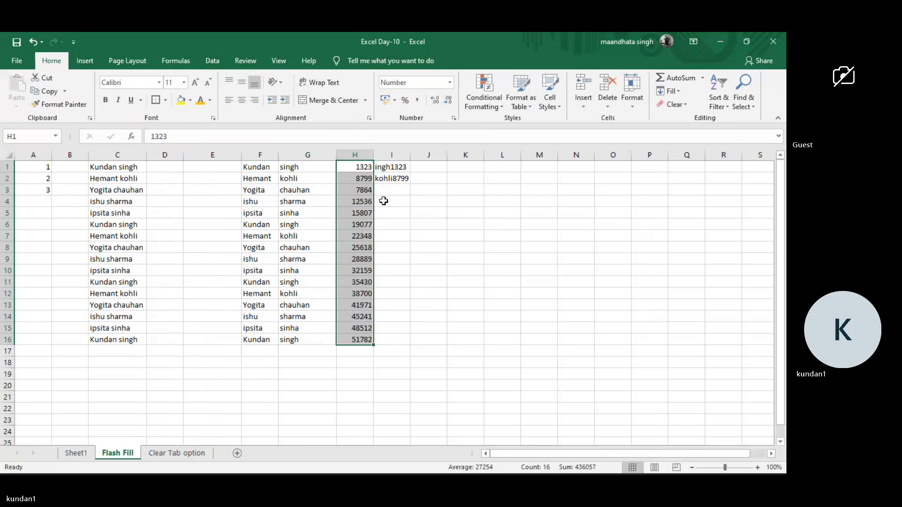
Fill the two combined examples in I1:I2 down to I16 and compare the results with column H.
{"action": "left_click", "coordinate": [393, 187]}
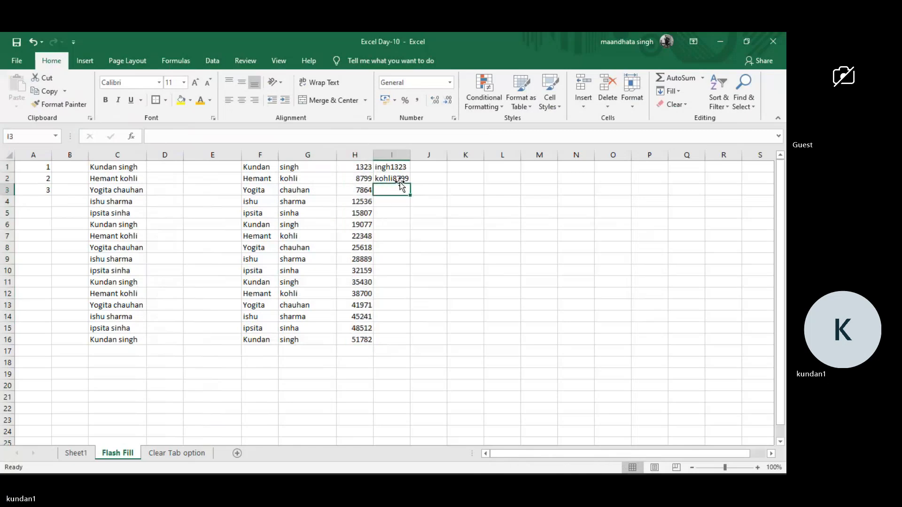
{"action": "left_click_drag", "start_coordinate": [400, 165], "coordinate": [400, 341]}
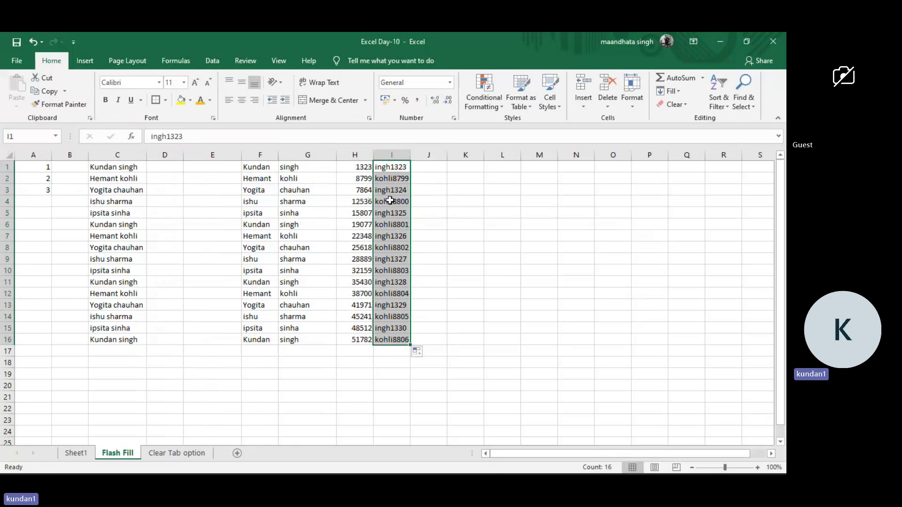
{"action": "left_click", "coordinate": [365, 191]}
{"action": "left_click", "coordinate": [367, 167]}
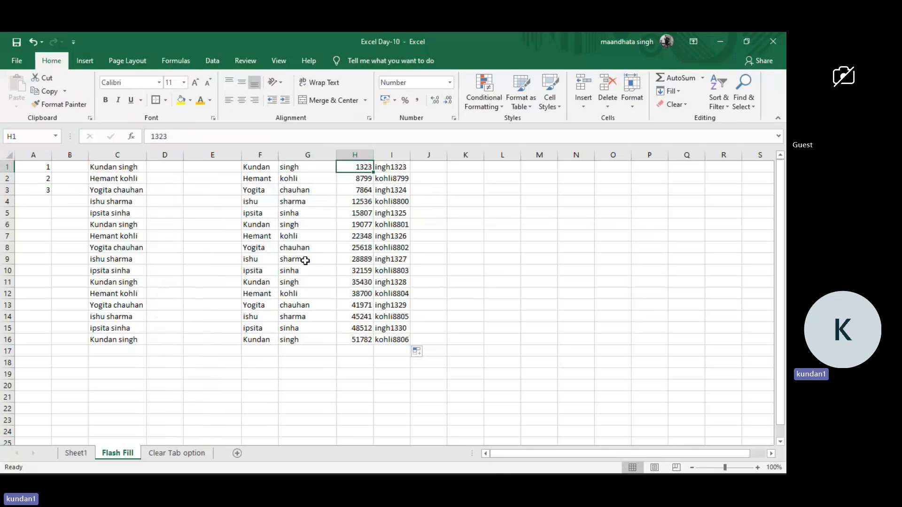
{"action": "left_click", "coordinate": [382, 258]}
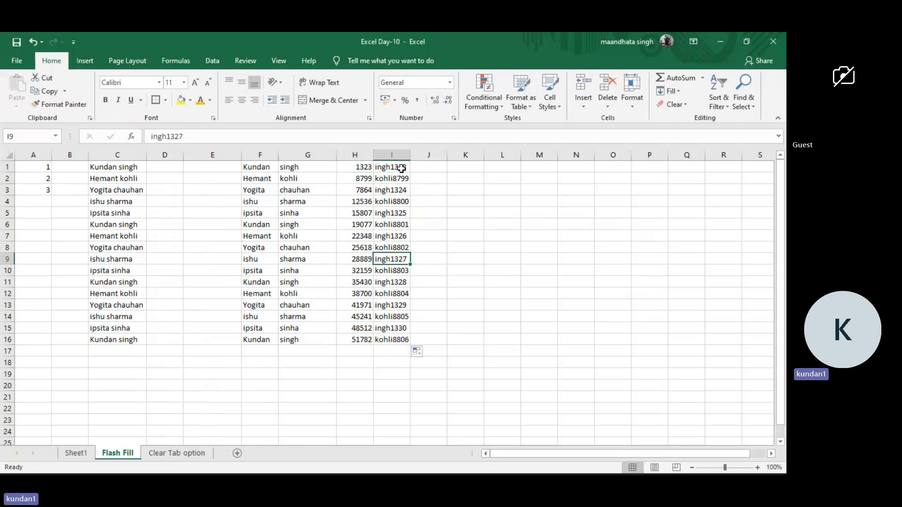
{"action": "left_click_drag", "start_coordinate": [397, 171], "coordinate": [407, 191]}
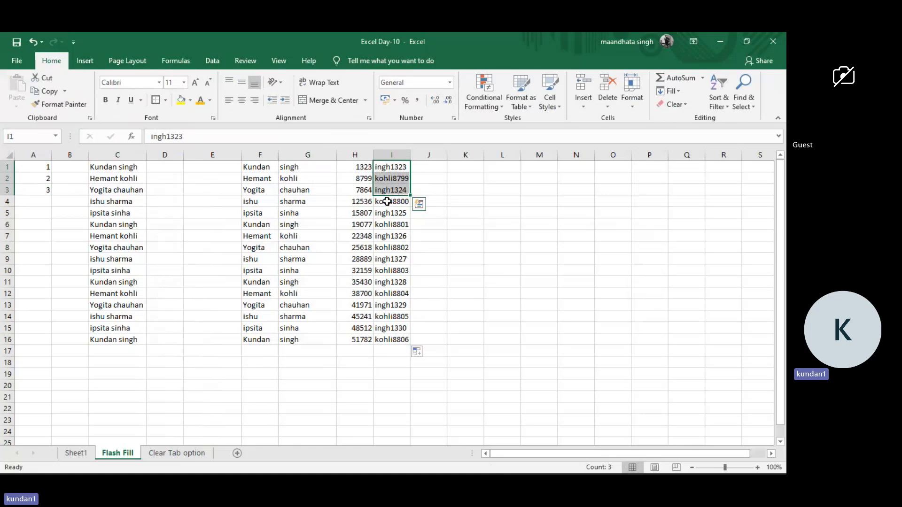
{"action": "left_click_drag", "start_coordinate": [390, 202], "coordinate": [392, 258]}
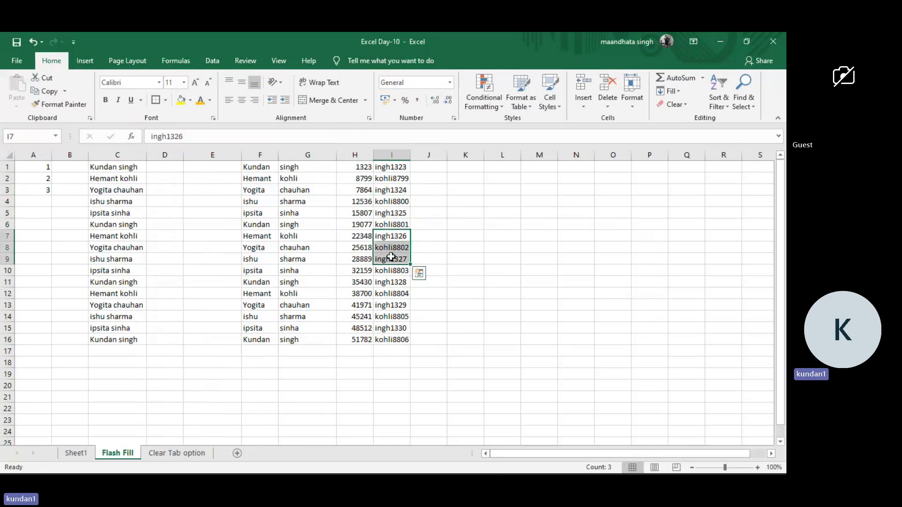
Undo the entries and fills in columns H and I and the surname column's move to G, and cancel the pending cut.
{"action": "key", "text": "ctrl+z"}
{"action": "key", "text": "ctrl+z"}
{"action": "key", "text": "ctrl+z"}
{"action": "key", "text": "ctrl+z"}
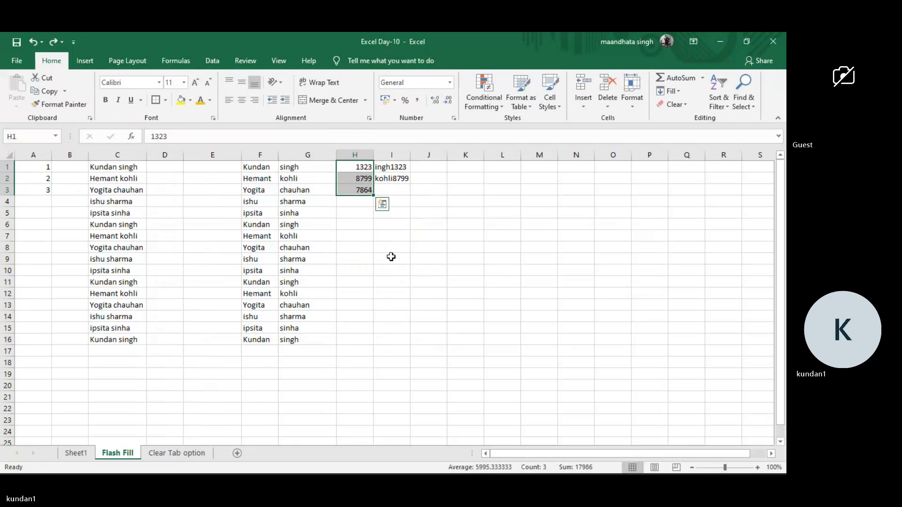
{"action": "key", "text": "ctrl+z"}
{"action": "key", "text": "ctrl+z"}
{"action": "left_click", "coordinate": [392, 257]}
{"action": "key", "text": "ctrl+z"}
{"action": "key", "text": "ctrl+z"}
{"action": "key", "text": "ctrl+z"}
{"action": "key", "text": "ctrl+z"}
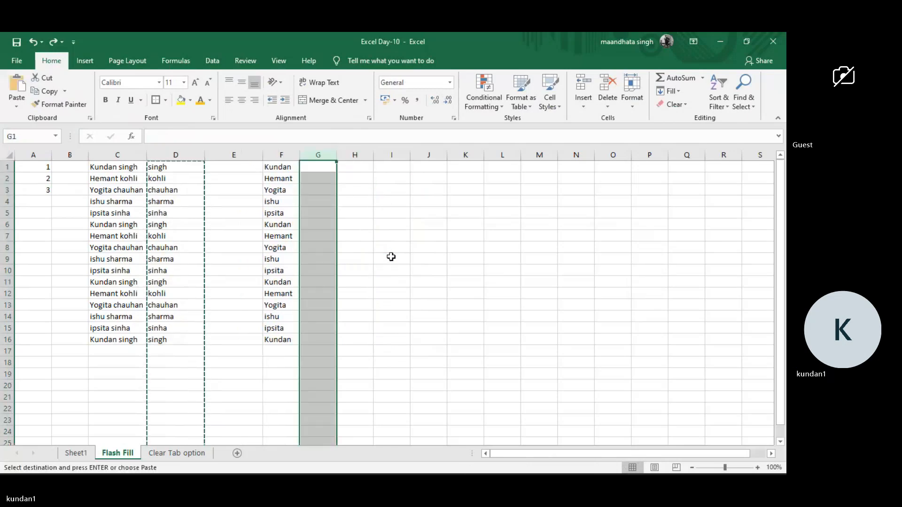
{"action": "left_click", "coordinate": [355, 198]}
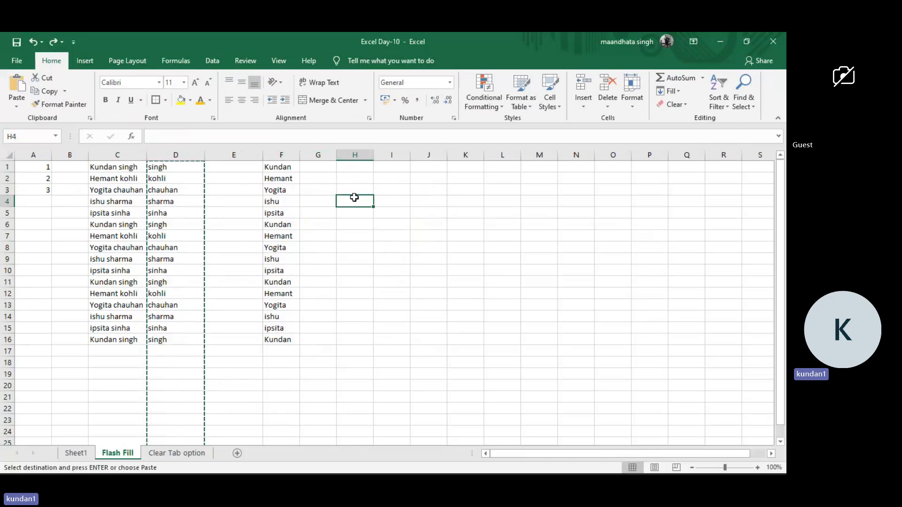
{"action": "key", "text": "Escape"}
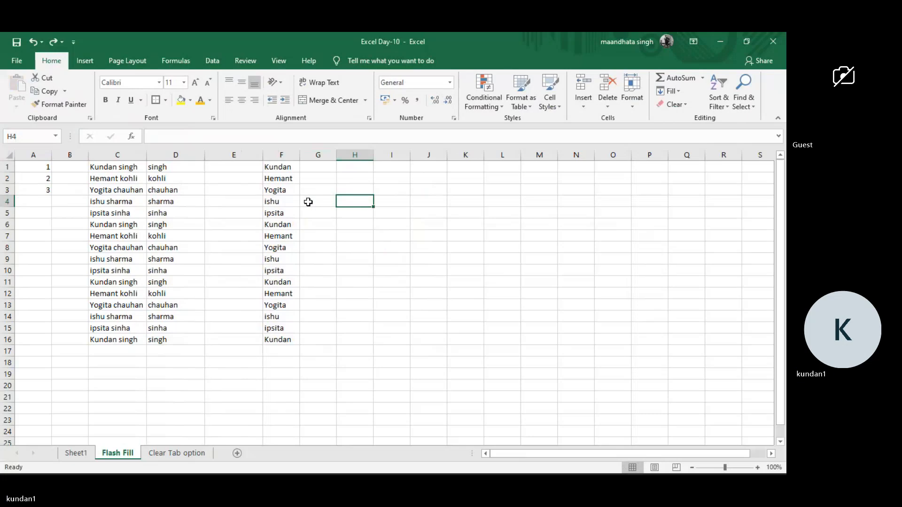
Compare the full names in C1:C16 with the surnames in column D, checking the first three rows pair by pair.
{"action": "left_click", "coordinate": [121, 168]}
{"action": "left_click_drag", "start_coordinate": [122, 168], "coordinate": [125, 339]}
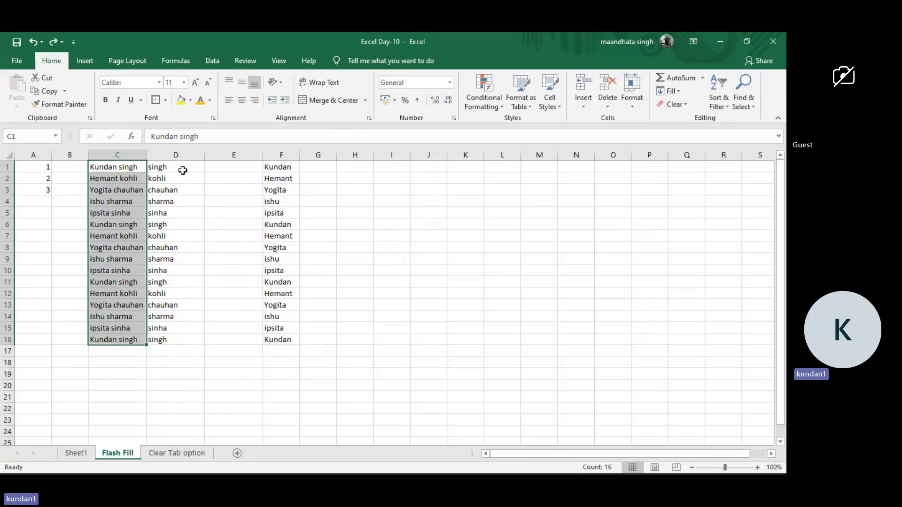
{"action": "left_click_drag", "start_coordinate": [182, 167], "coordinate": [178, 188]}
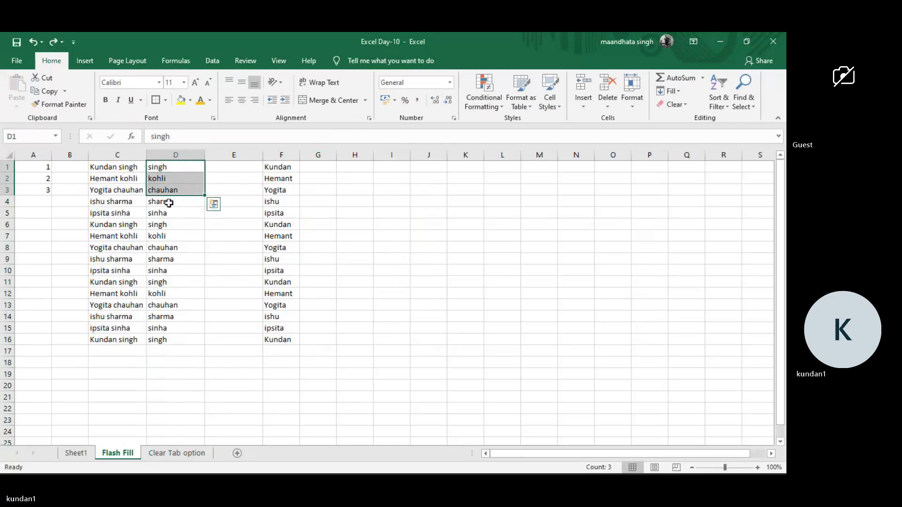
{"action": "left_click", "coordinate": [169, 203]}
{"action": "left_click", "coordinate": [126, 167]}
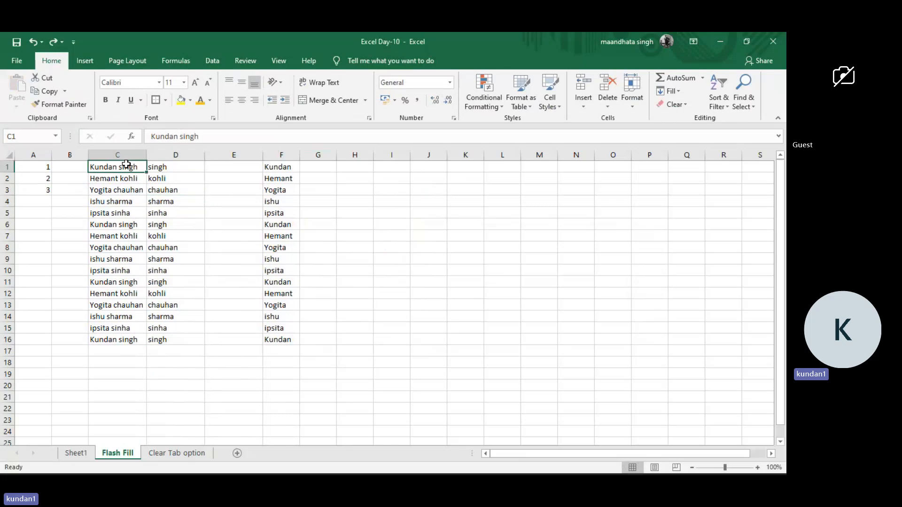
{"action": "left_click", "coordinate": [164, 171]}
{"action": "left_click_drag", "start_coordinate": [159, 172], "coordinate": [119, 176]}
{"action": "left_click", "coordinate": [119, 178]}
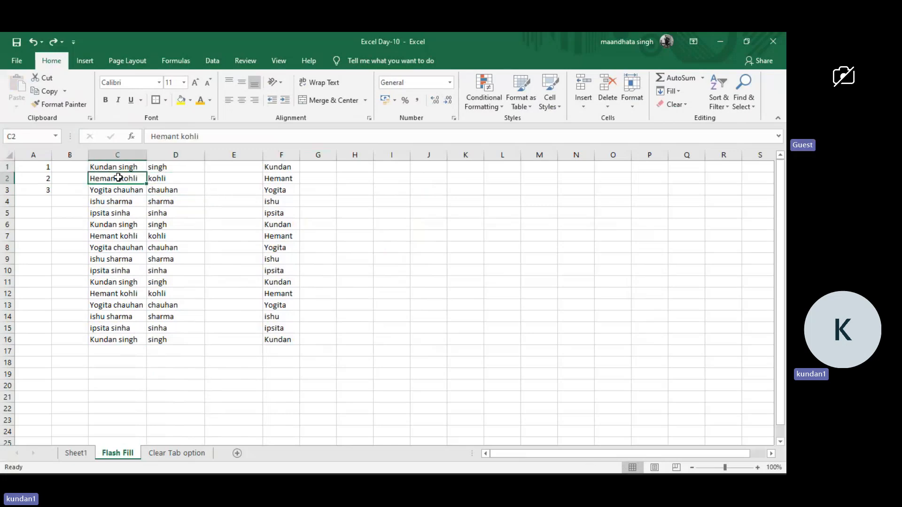
{"action": "left_click", "coordinate": [161, 179]}
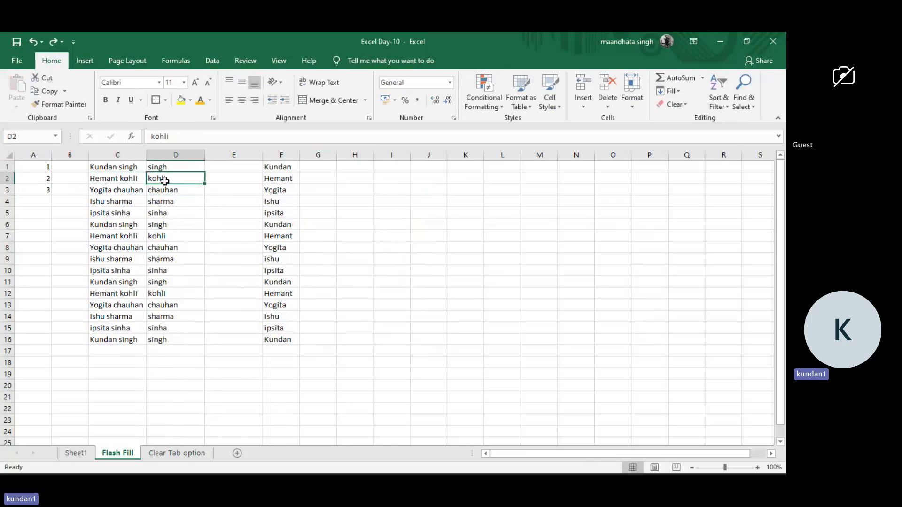
{"action": "left_click", "coordinate": [131, 190]}
{"action": "left_click", "coordinate": [178, 191]}
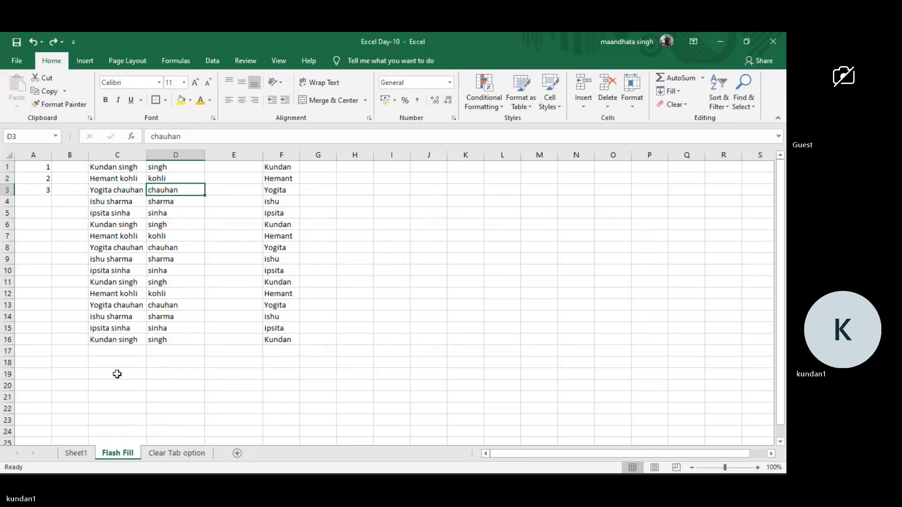
Mark the ***Flash Fill topic in A21 of Sheet1 green by copying the formatting of the hyperlink topic above it with Format Painter.
{"action": "left_click", "coordinate": [79, 455]}
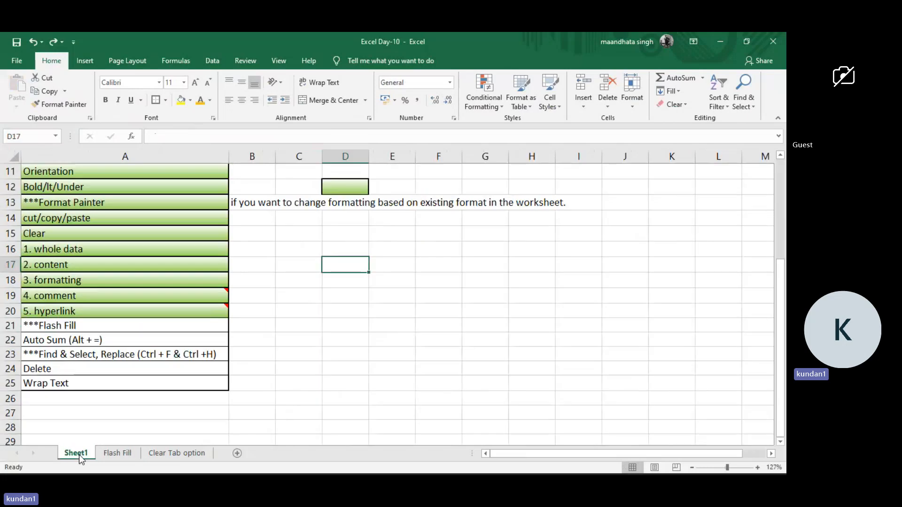
{"action": "left_click", "coordinate": [169, 326]}
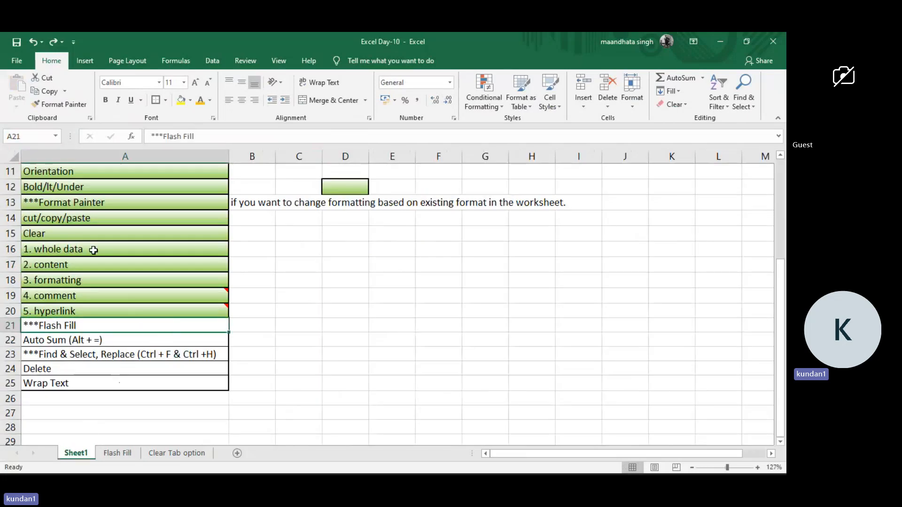
{"action": "left_click", "coordinate": [73, 307]}
{"action": "left_click", "coordinate": [46, 103]}
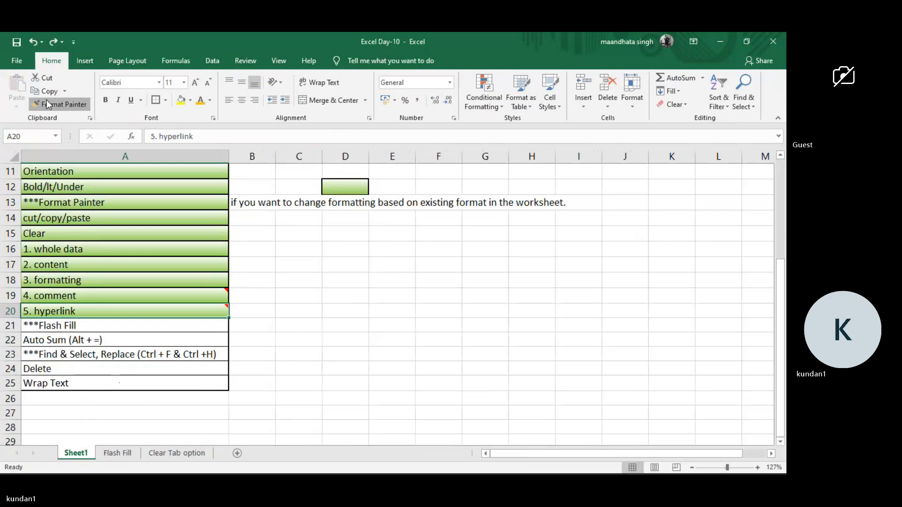
{"action": "left_click", "coordinate": [60, 326]}
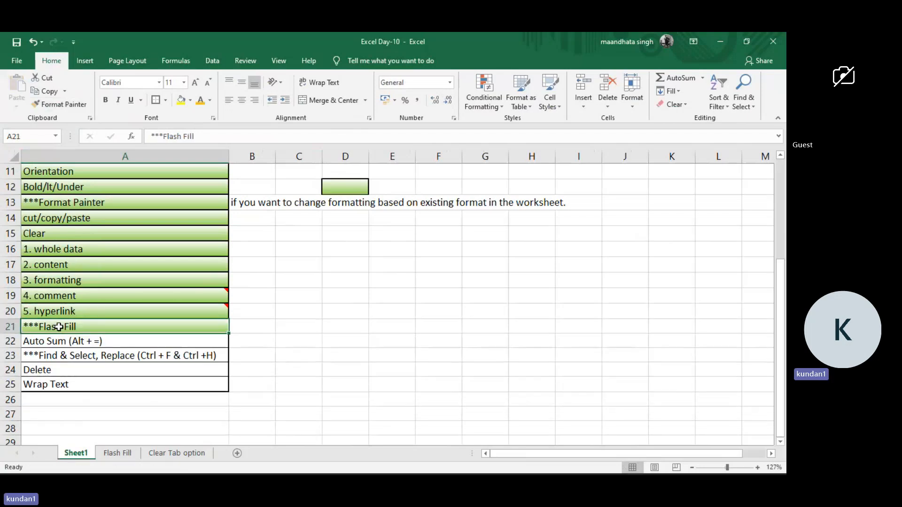
Insert a new blank worksheet directly after the Flash Fill sheet for the Auto Sum topic.
{"action": "left_click", "coordinate": [252, 336]}
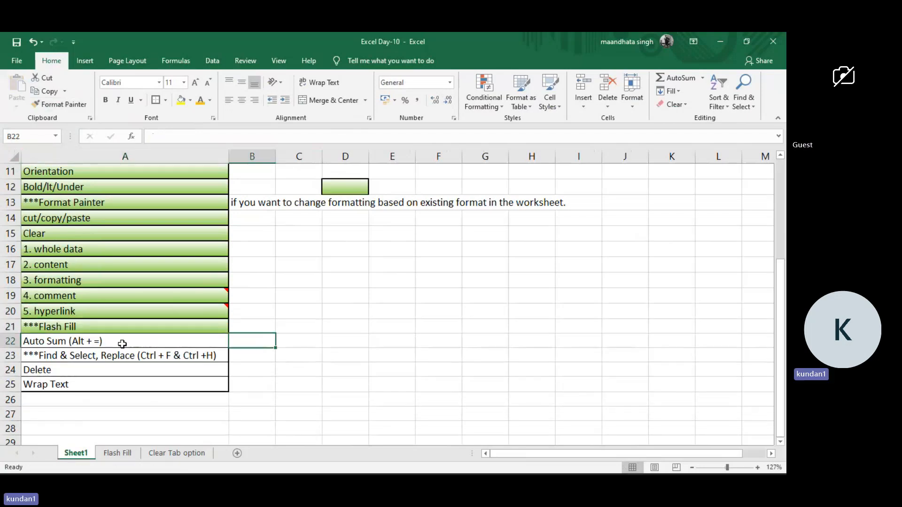
{"action": "left_click", "coordinate": [122, 344]}
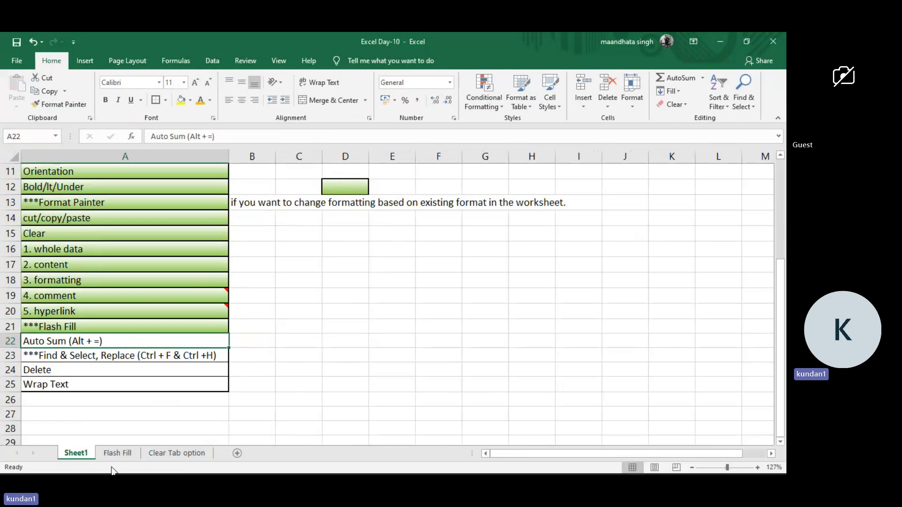
{"action": "left_click", "coordinate": [125, 454]}
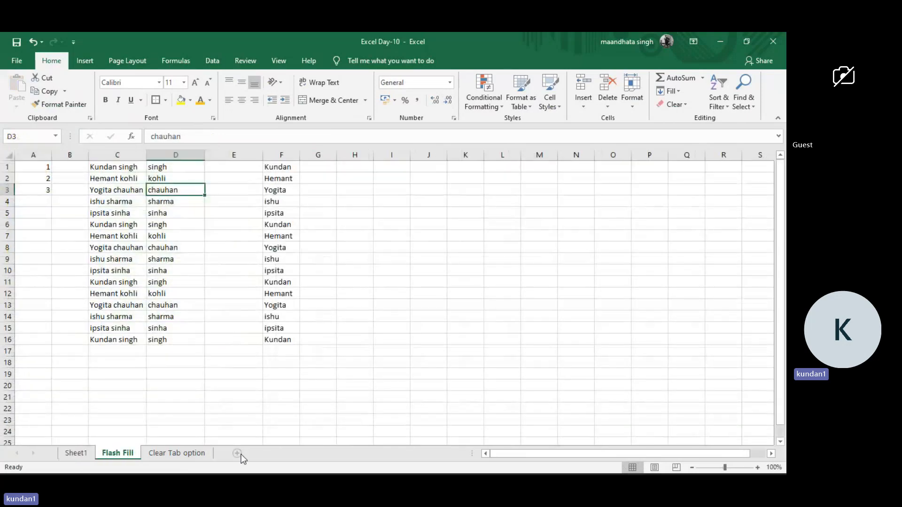
{"action": "left_click", "coordinate": [241, 455]}
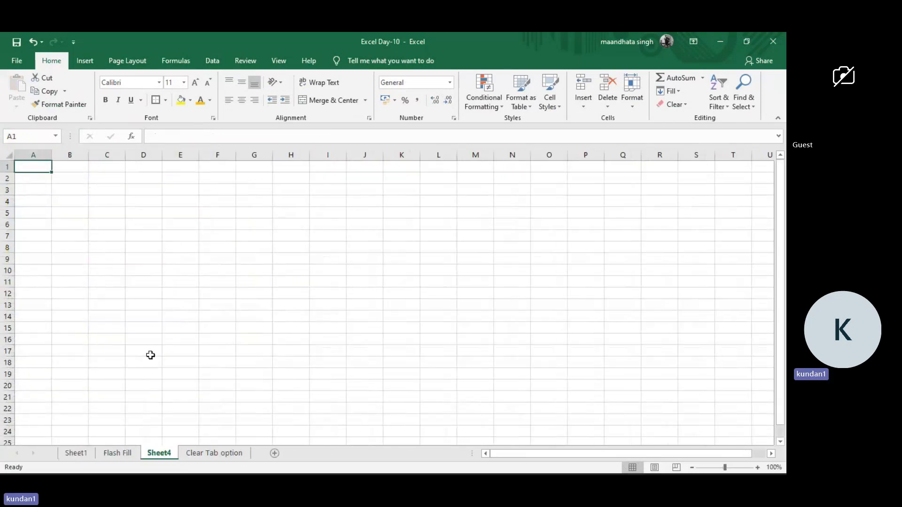
{"action": "key", "text": "alt"}
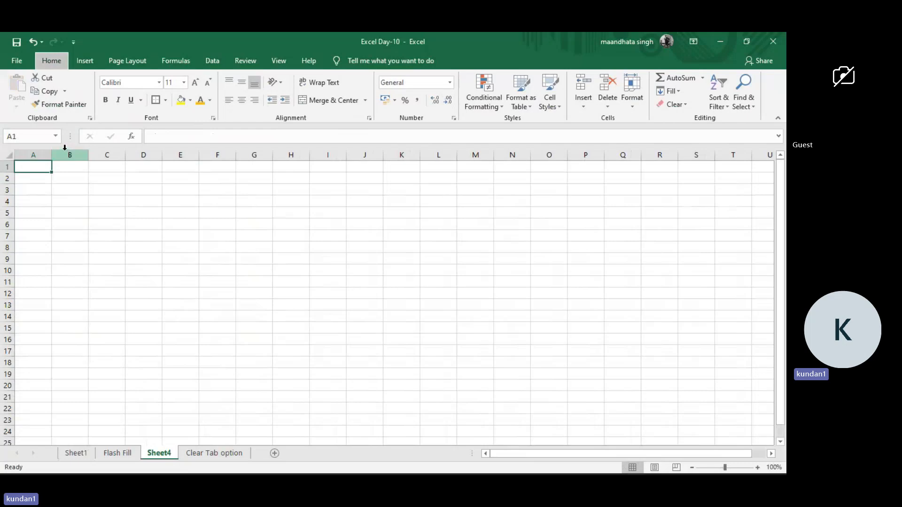
{"action": "key", "text": "alt"}
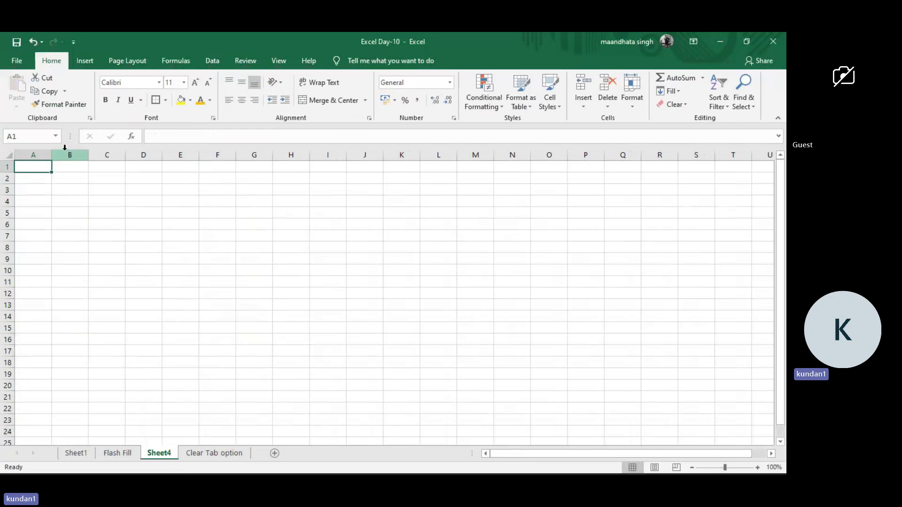
Enter the numbers 12, 23, 34 and 43 in cells A1:A4 of the new sheet.
{"action": "type", "text": "12"}
{"action": "key", "text": "Return"}
{"action": "type", "text": "23"}
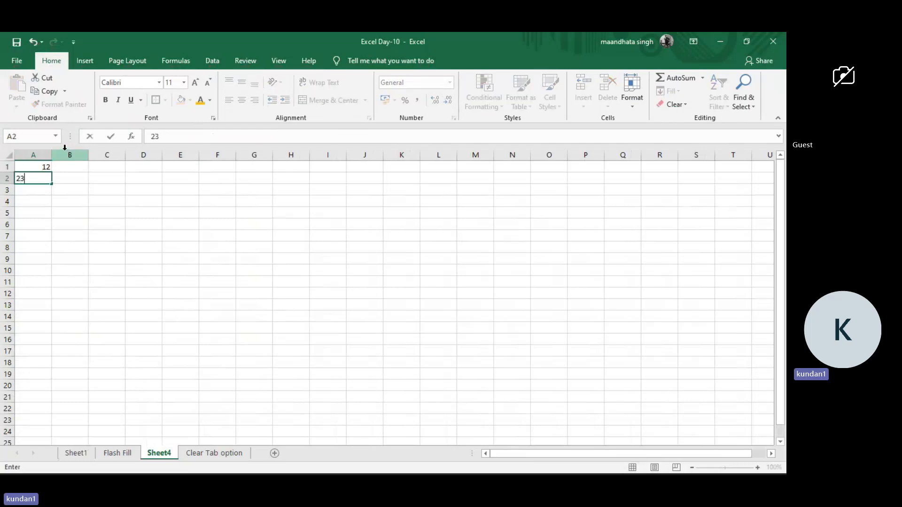
{"action": "key", "text": "Return"}
{"action": "key", "text": "Return"}
{"action": "type", "text": "43"}
{"action": "key", "text": "Return"}
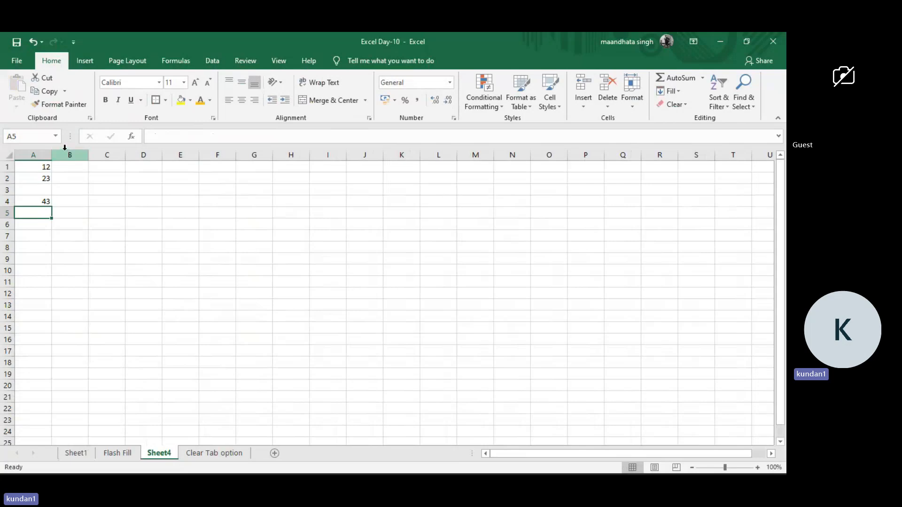
{"action": "key", "text": "Up"}
{"action": "key", "text": "Up"}
{"action": "type", "text": "345"}
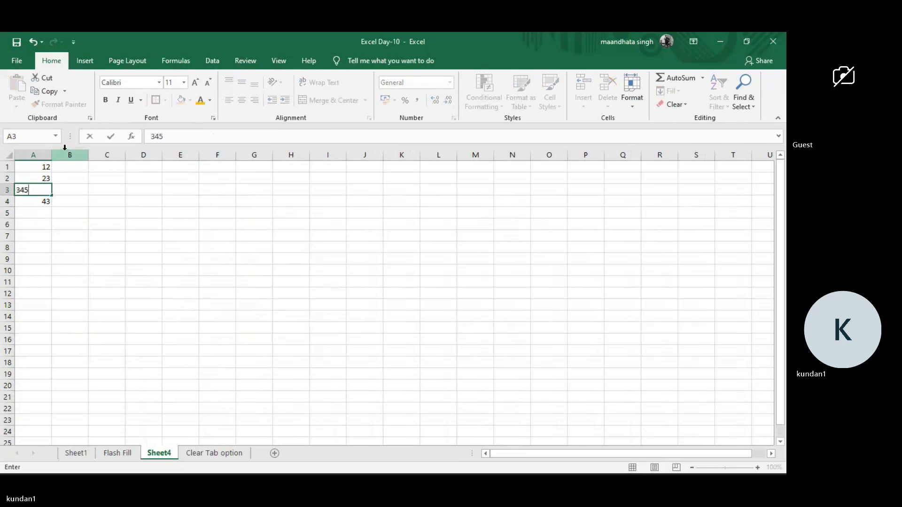
{"action": "key", "text": "BackSpace"}
{"action": "key", "text": "Return"}
{"action": "key", "text": "Right"}
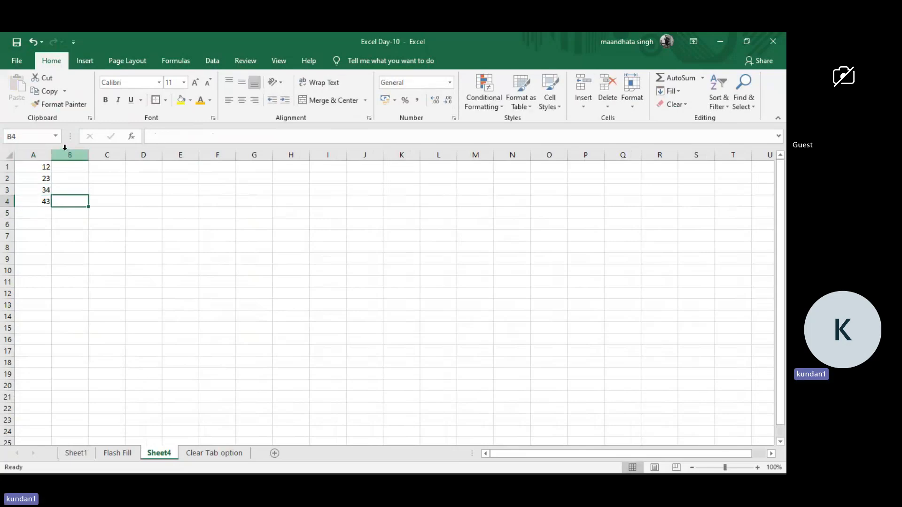
Enter 89 in A5 and total A1:A5 in A6 with AutoSum.
{"action": "key", "text": "Down"}
{"action": "key", "text": "Left"}
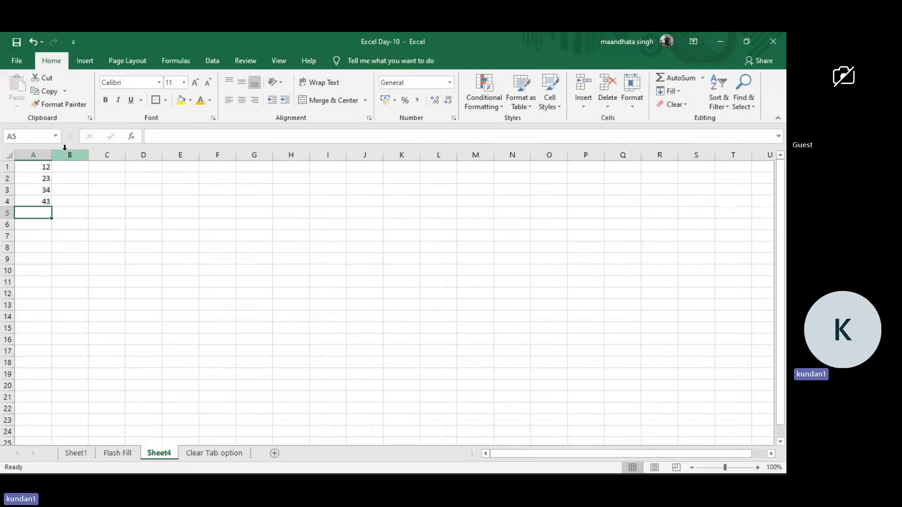
{"action": "type", "text": "89"}
{"action": "key", "text": "Return"}
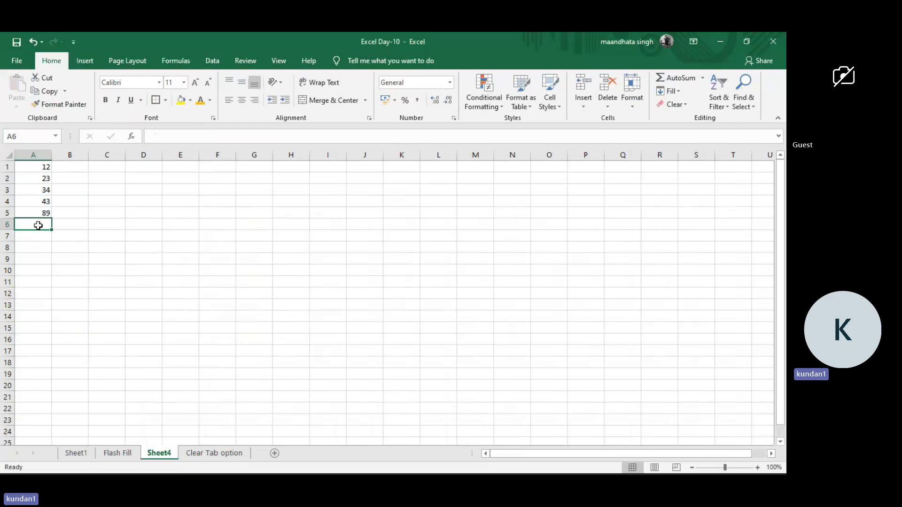
{"action": "key", "text": "alt+equal"}
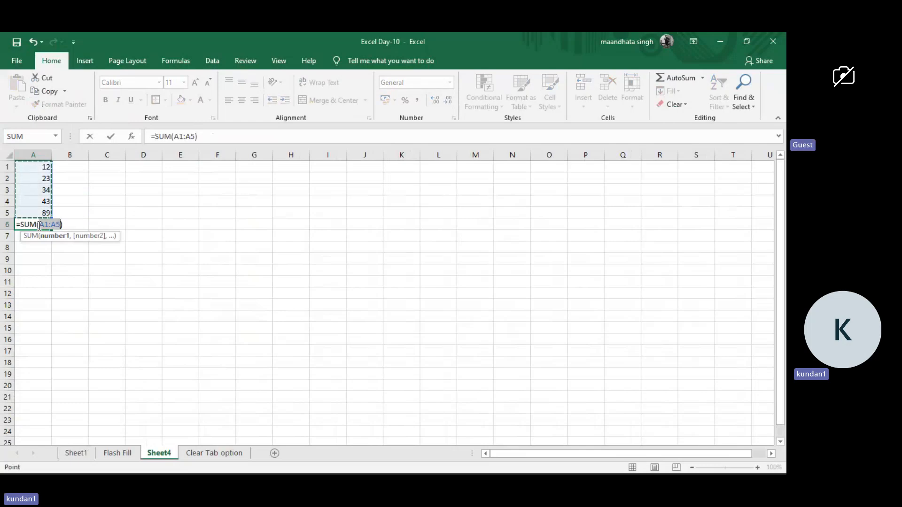
{"action": "key", "text": "Return"}
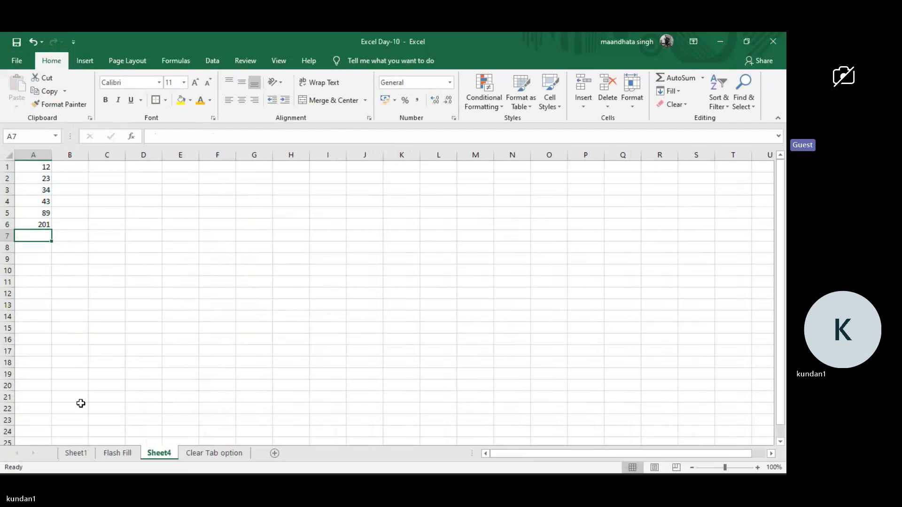
Mark the Auto Sum topic in A22 of Sheet1 green by copying the Flash Fill topic's formatting with Format Painter.
{"action": "left_click", "coordinate": [81, 454]}
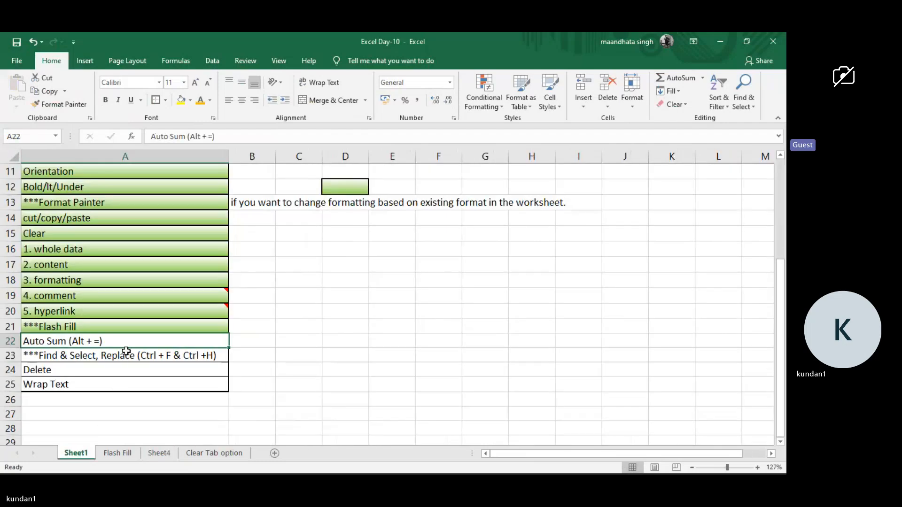
{"action": "left_click", "coordinate": [111, 326]}
{"action": "left_click", "coordinate": [40, 102]}
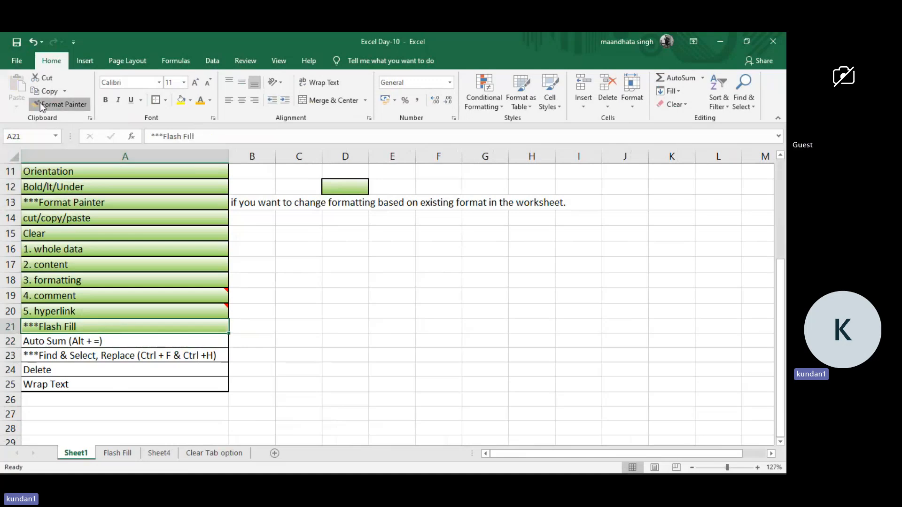
{"action": "left_click", "coordinate": [78, 338]}
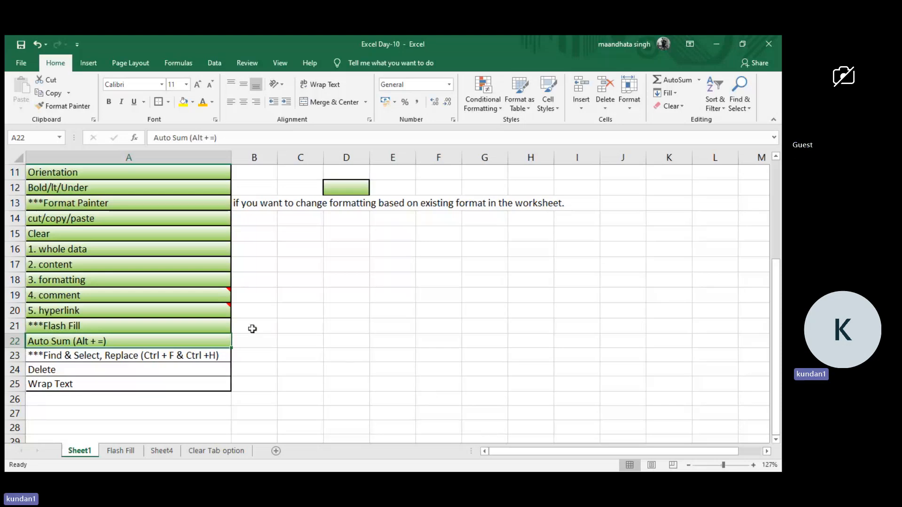
Point out the Find & Select, Replace topic in A23 of the topic list.
{"action": "scroll", "coordinate": [253, 329], "scroll_direction": "up", "scroll_amount": 2, "text": "ctrl"}
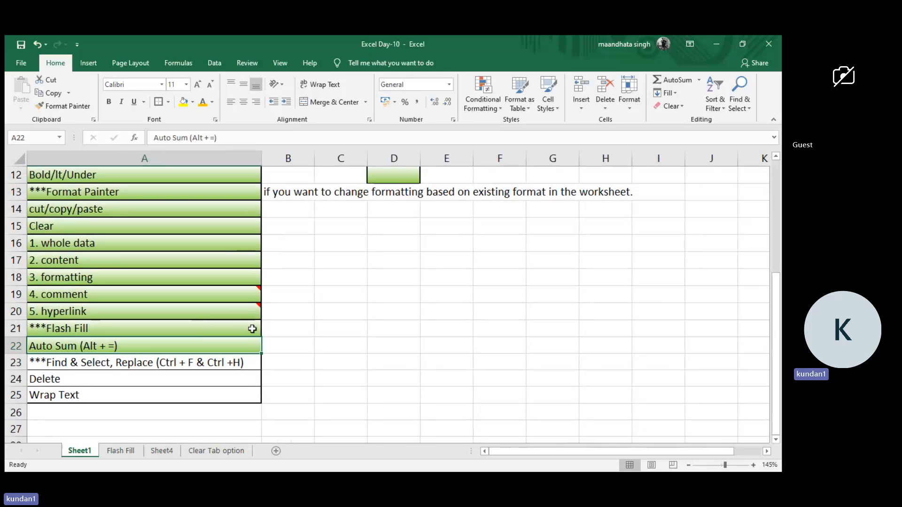
{"action": "left_click", "coordinate": [198, 363]}
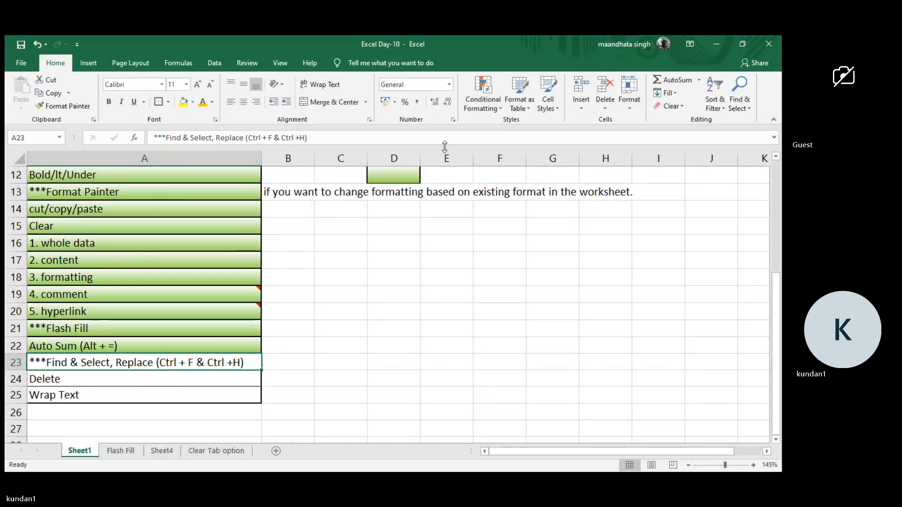
{"action": "left_click", "coordinate": [379, 247]}
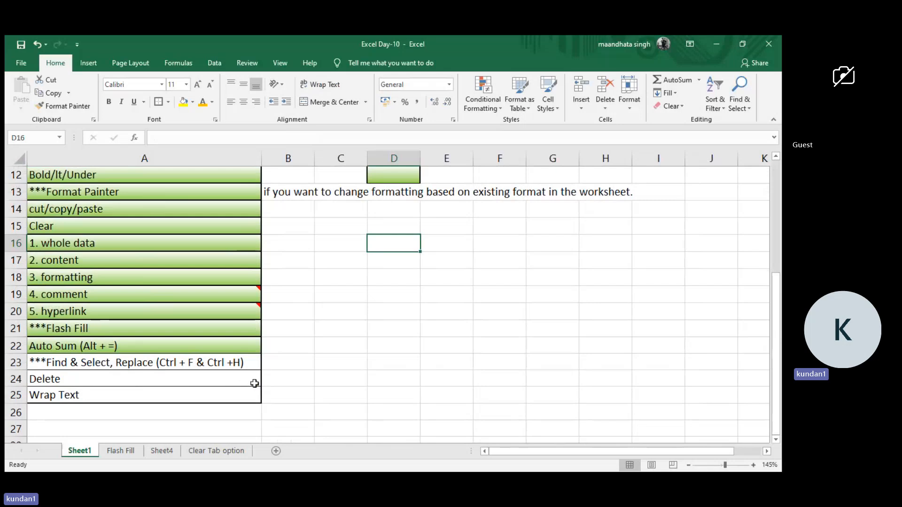
Delete the blank row 8 above the font / text size entry on the Clear Tab option sheet.
{"action": "left_click", "coordinate": [206, 452]}
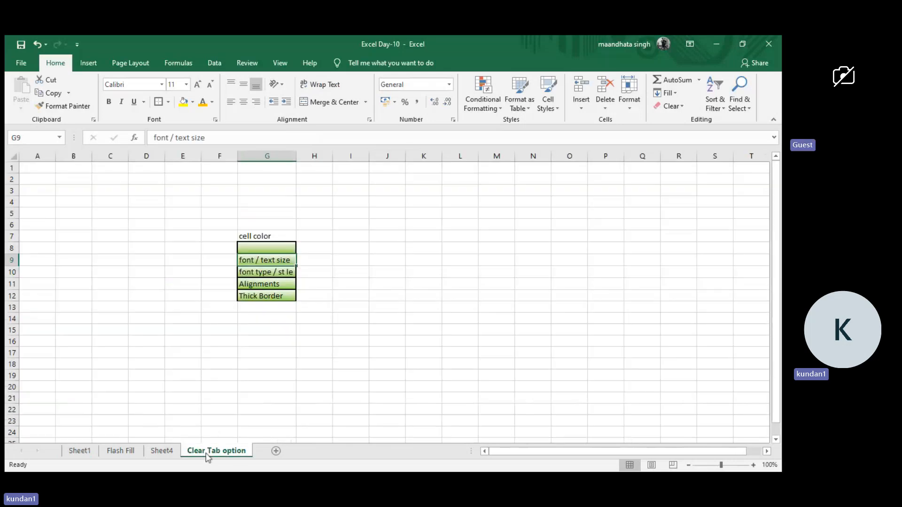
{"action": "left_click", "coordinate": [165, 452]}
{"action": "left_click", "coordinate": [207, 452]}
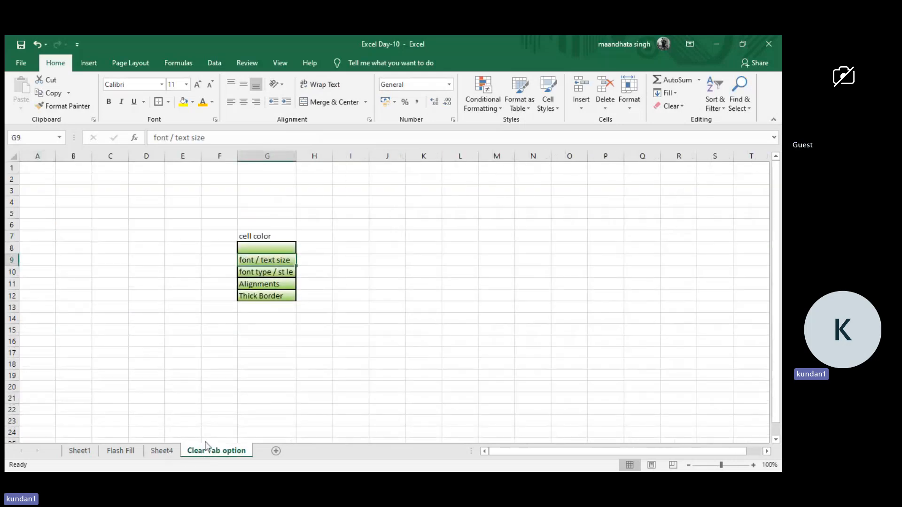
{"action": "left_click", "coordinate": [269, 236]}
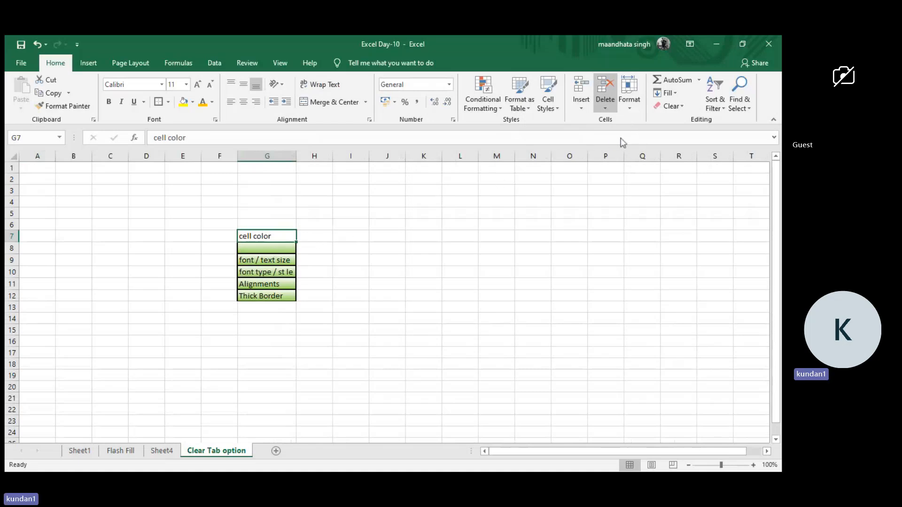
{"action": "left_click", "coordinate": [9, 248]}
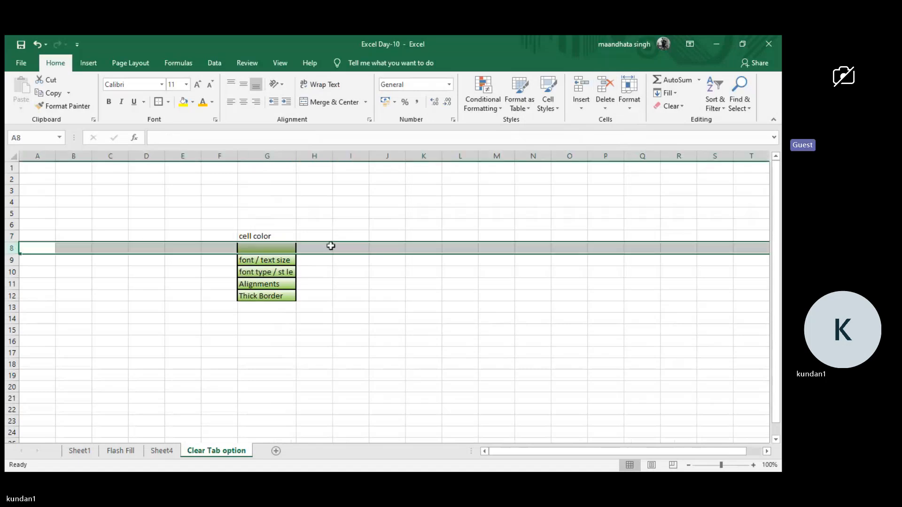
{"action": "left_click", "coordinate": [280, 249]}
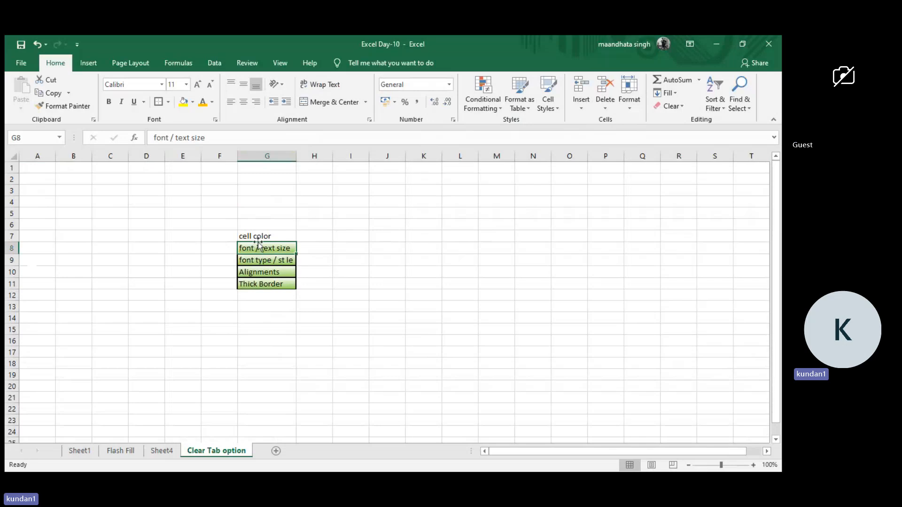
{"action": "left_click", "coordinate": [255, 272]}
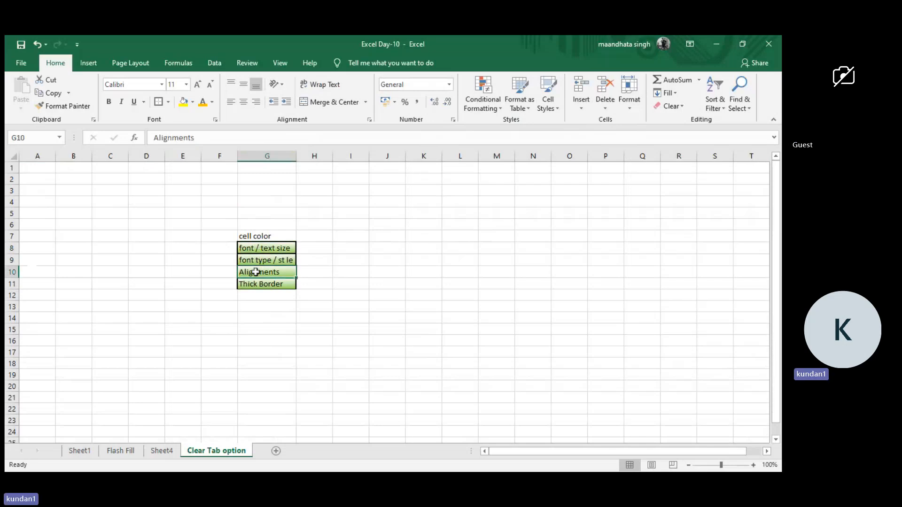
Remove the cell color entry from G7 by moving it to H7 and deleting it there.
{"action": "left_click", "coordinate": [285, 238]}
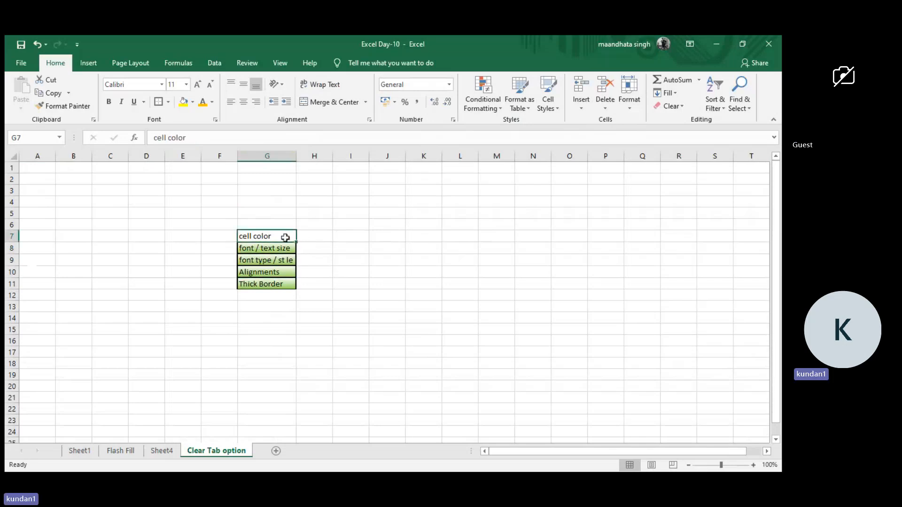
{"action": "type", "text": "0"}
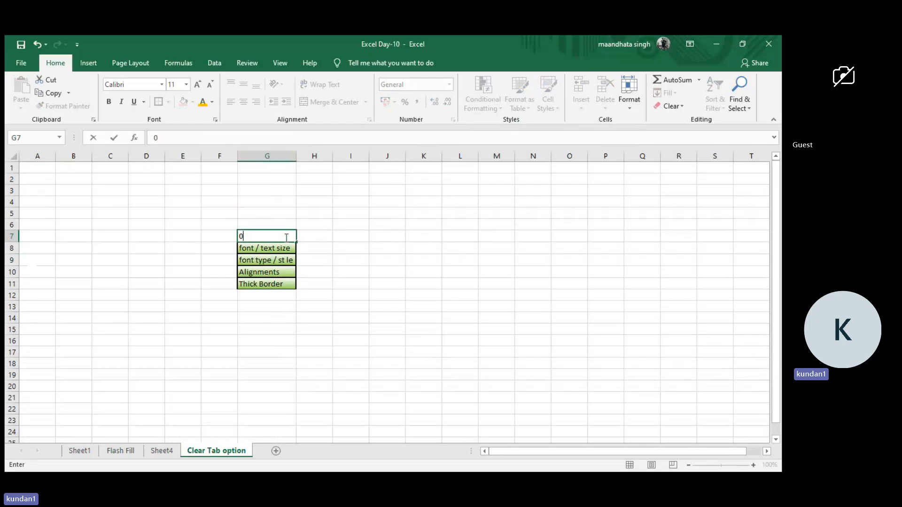
{"action": "key", "text": "Escape"}
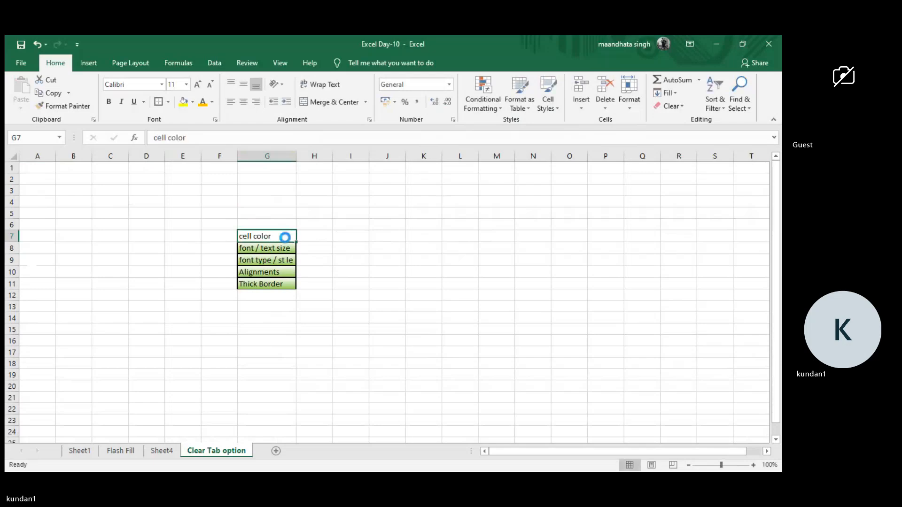
{"action": "key", "text": "ctrl+x"}
{"action": "key", "text": "Right"}
{"action": "key", "text": "ctrl+v"}
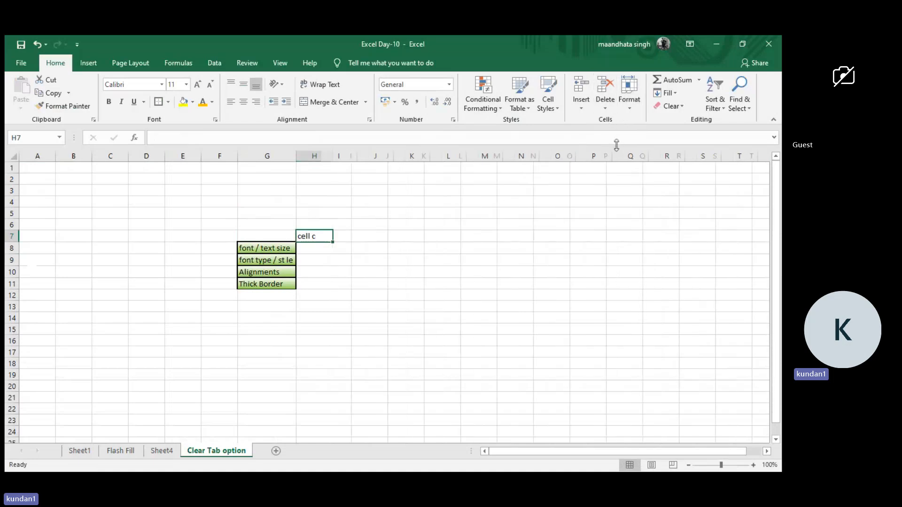
{"action": "key", "text": "Delete"}
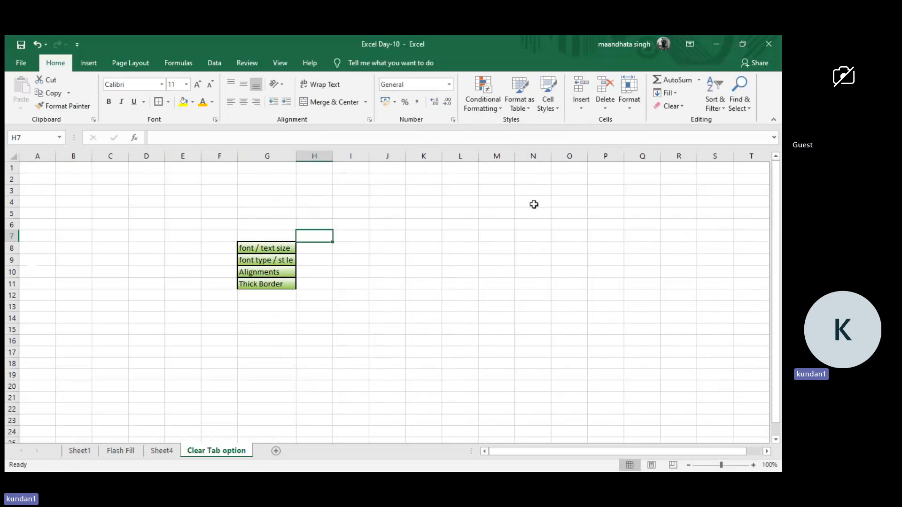
Insert a blank column before the topic list on Sheet1.
{"action": "left_click", "coordinate": [81, 451]}
{"action": "scroll", "coordinate": [177, 213], "scroll_direction": "down", "scroll_amount": 5}
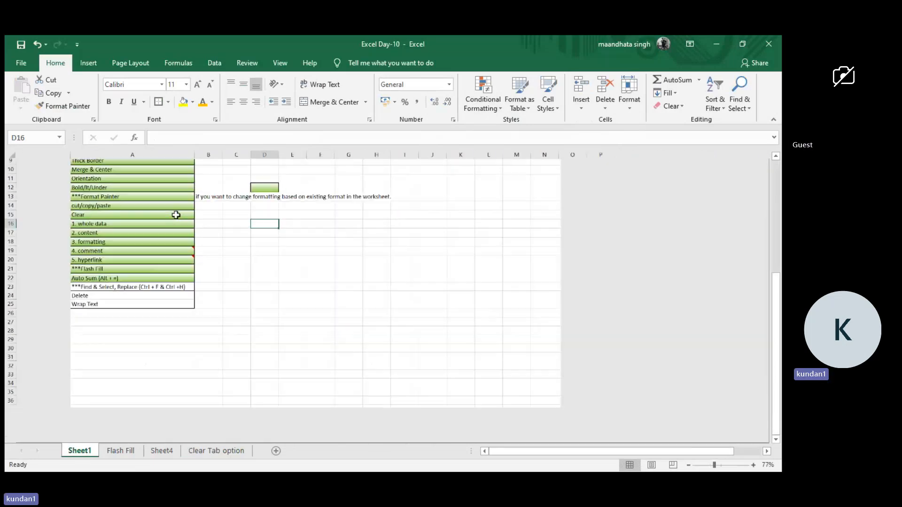
{"action": "left_click", "coordinate": [89, 154]}
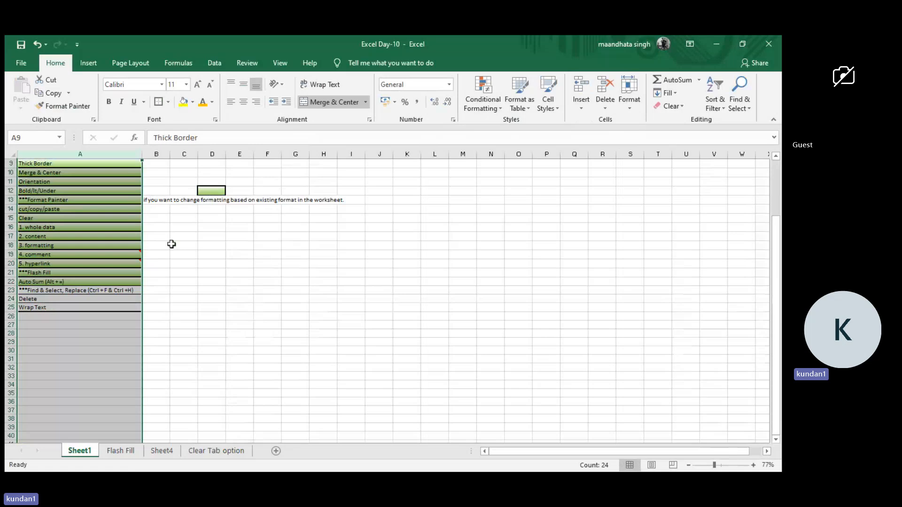
{"action": "left_click", "coordinate": [86, 154]}
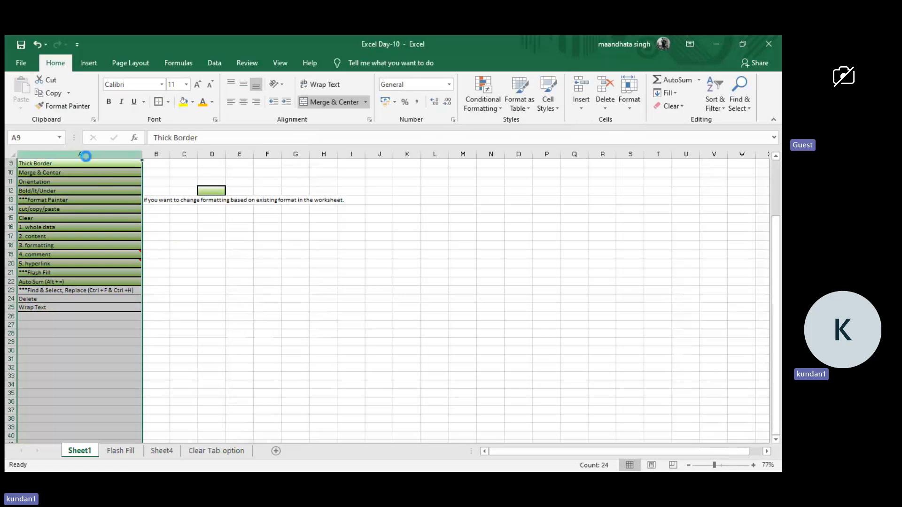
{"action": "key", "text": "ctrl+plus"}
{"action": "scroll", "coordinate": [44, 218], "scroll_direction": "up", "scroll_amount": 3}
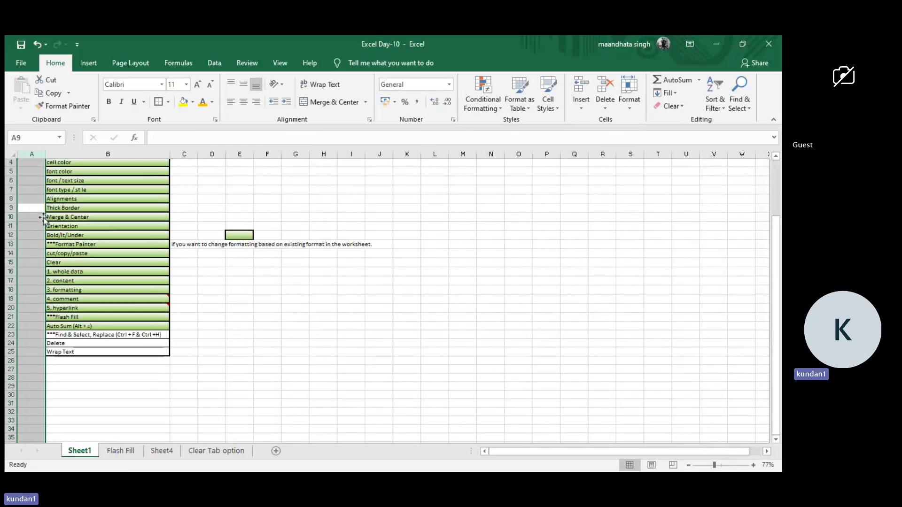
Insert a blank row above the Home Tab Formatting title.
{"action": "left_click", "coordinate": [3, 174]}
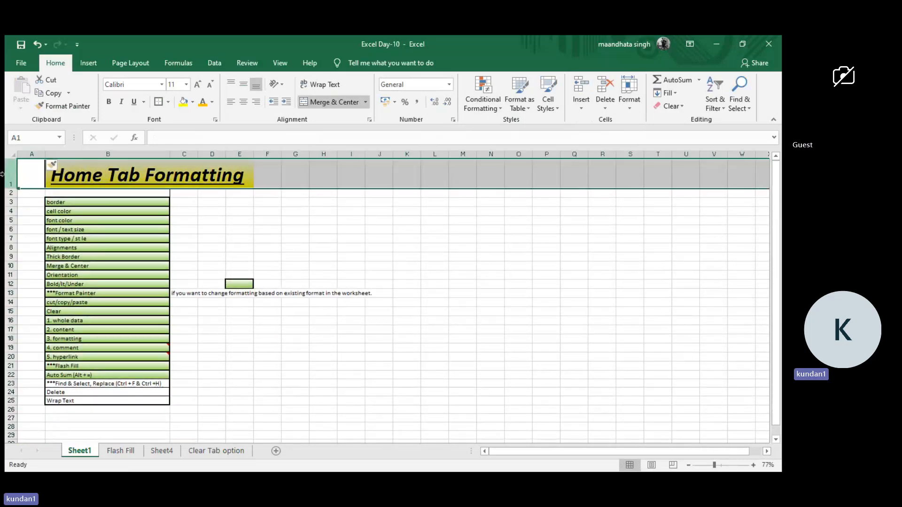
{"action": "key", "text": "ctrl+plus"}
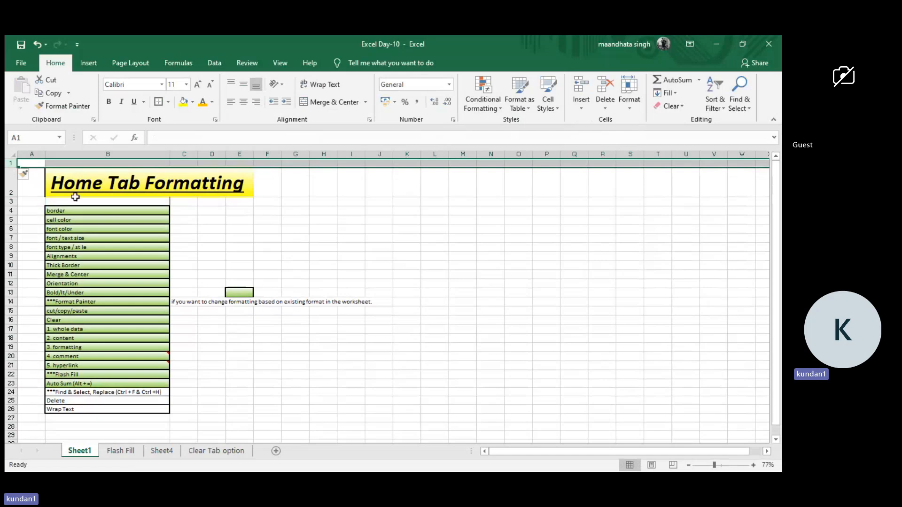
{"action": "left_click", "coordinate": [218, 268]}
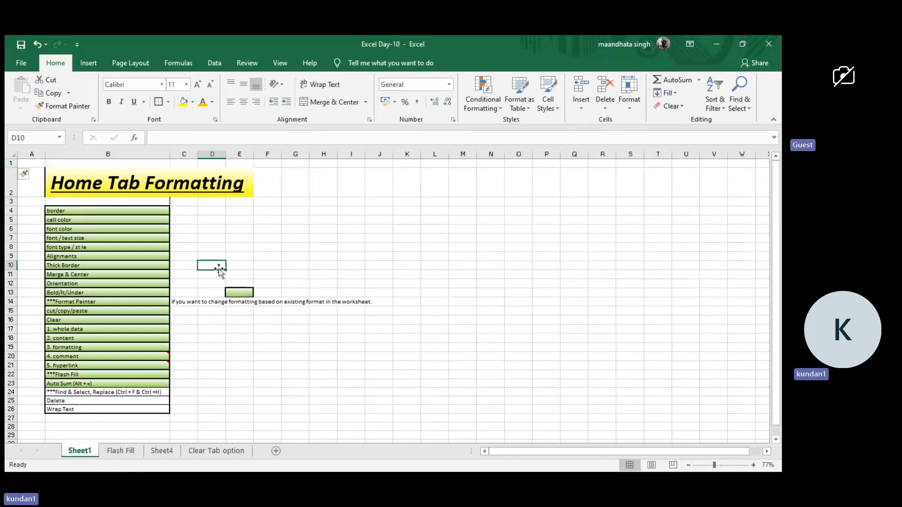
Delete the blank row 1 above the title and the blank column A before the topic list.
{"action": "left_click", "coordinate": [3, 161]}
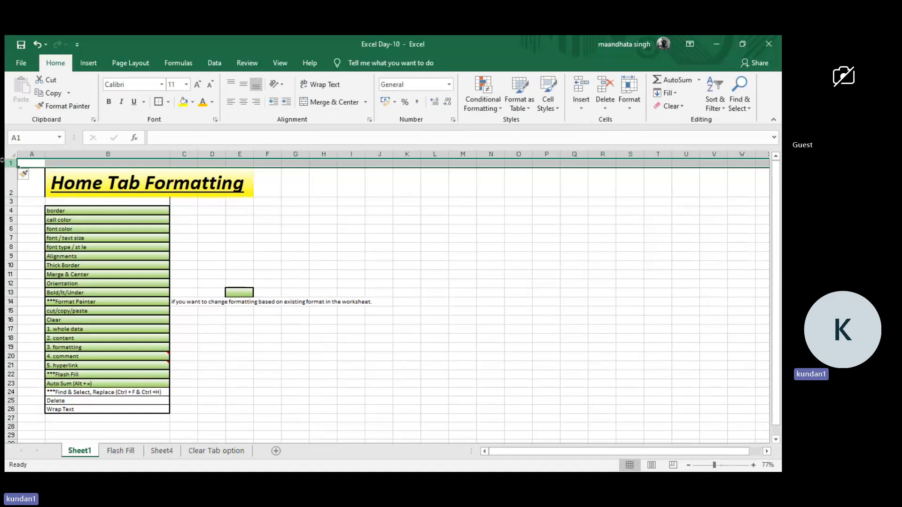
{"action": "key", "text": "ctrl+minus"}
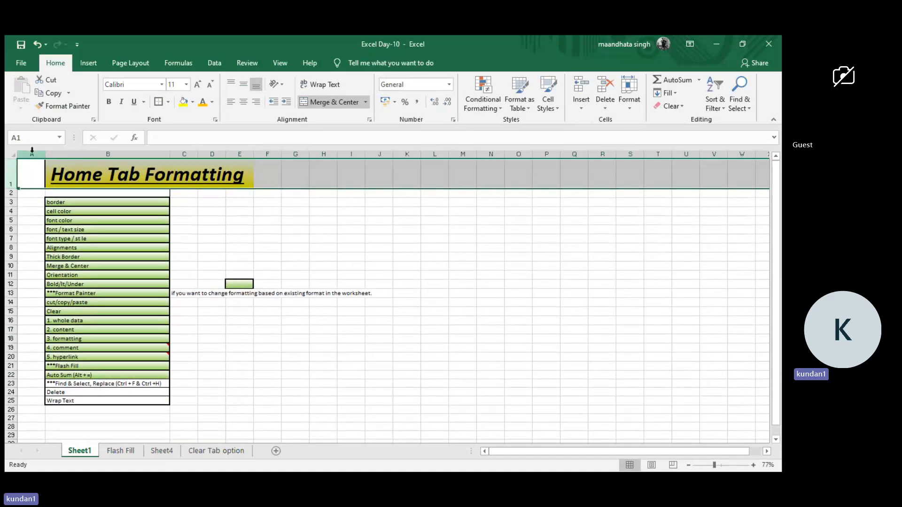
{"action": "left_click", "coordinate": [32, 152]}
{"action": "key", "text": "ctrl+minus"}
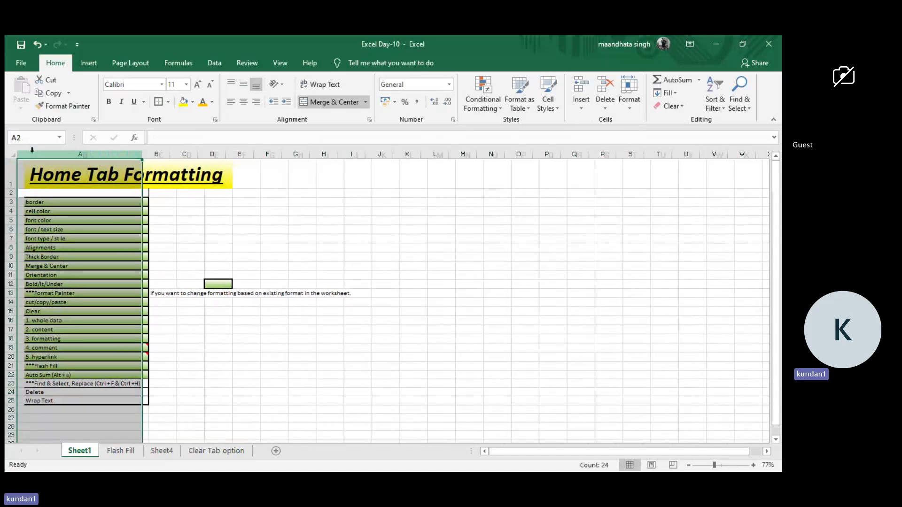
{"action": "left_click", "coordinate": [251, 217]}
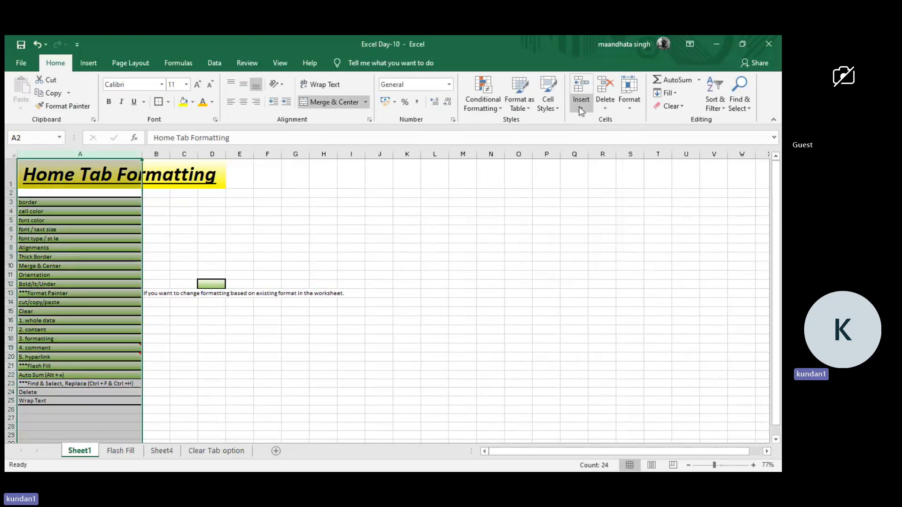
Insert a blank column before the topic list and a blank row above the Home Tab Formatting title.
{"action": "left_click", "coordinate": [601, 124]}
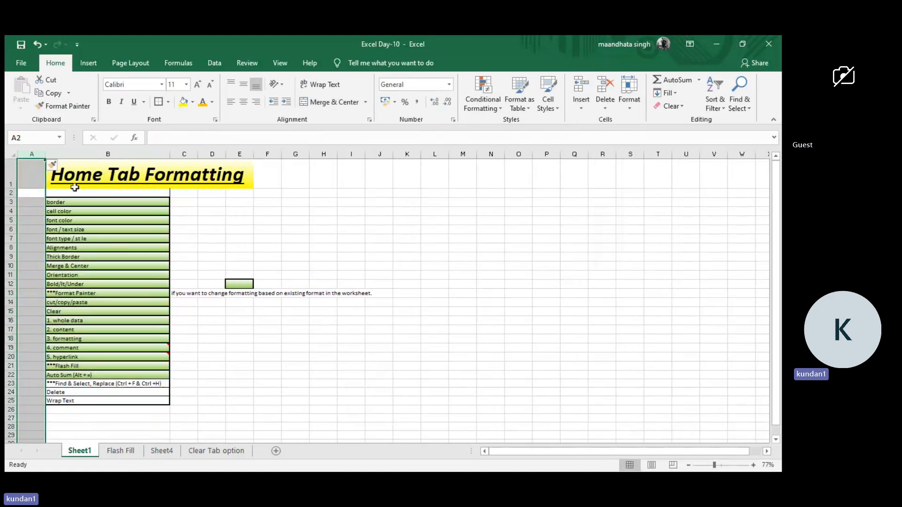
{"action": "left_click", "coordinate": [10, 176]}
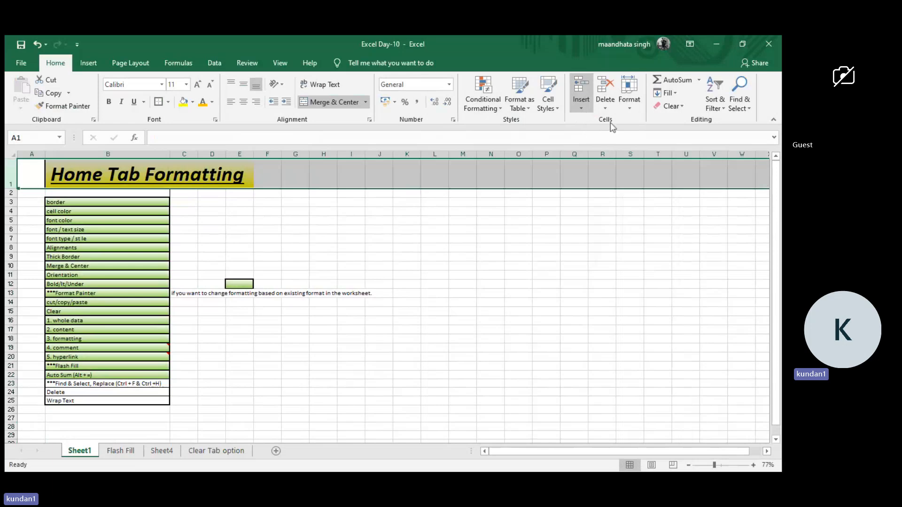
{"action": "left_click", "coordinate": [463, 210]}
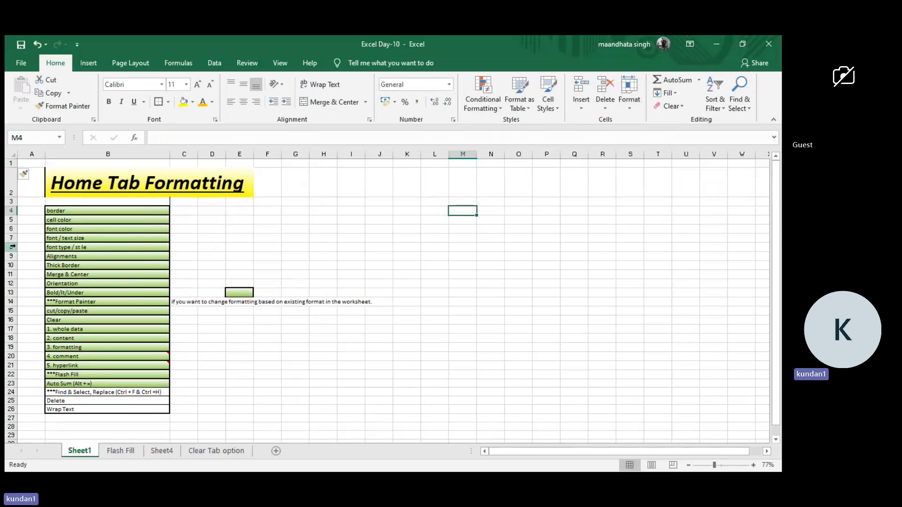
Hide rows 6 through 13 of the topic list, from font color to Bold/It/Under.
{"action": "left_click_drag", "start_coordinate": [5, 229], "coordinate": [6, 290]}
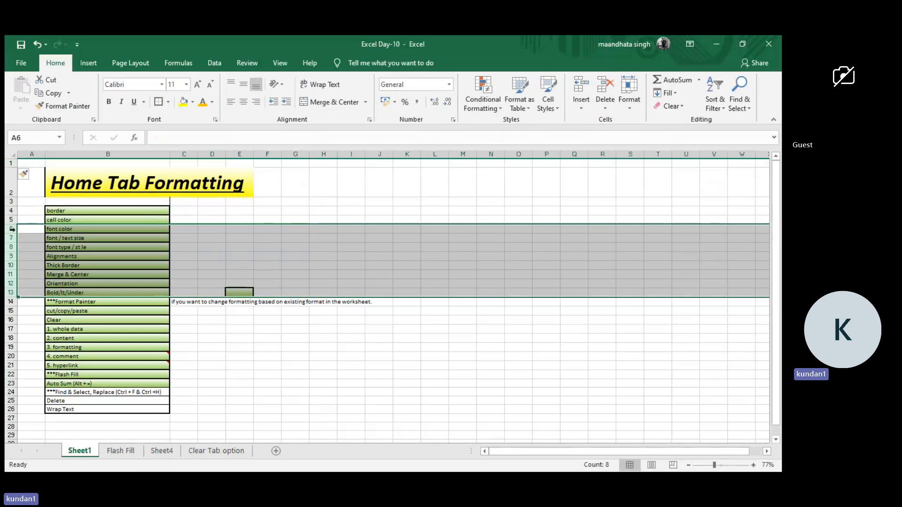
{"action": "left_click_drag", "start_coordinate": [10, 227], "coordinate": [4, 290]}
{"action": "key", "text": "ctrl+9"}
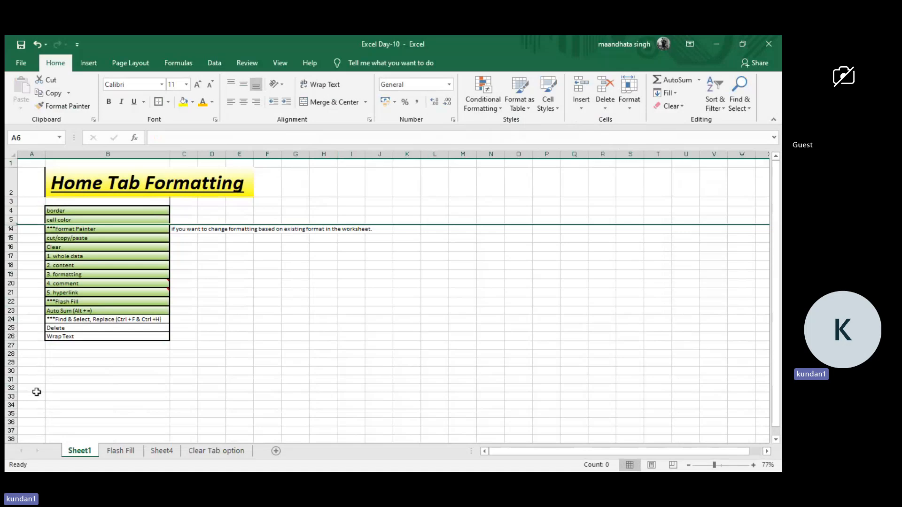
Unhide the hidden rows between the cell color and Format Painter topics.
{"action": "left_click_drag", "start_coordinate": [196, 278], "coordinate": [224, 303]}
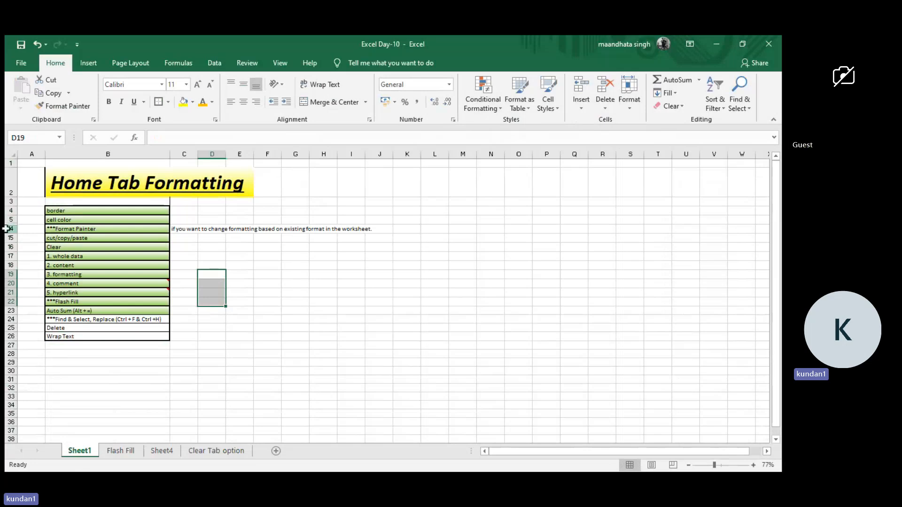
{"action": "left_click_drag", "start_coordinate": [4, 229], "coordinate": [2, 183]}
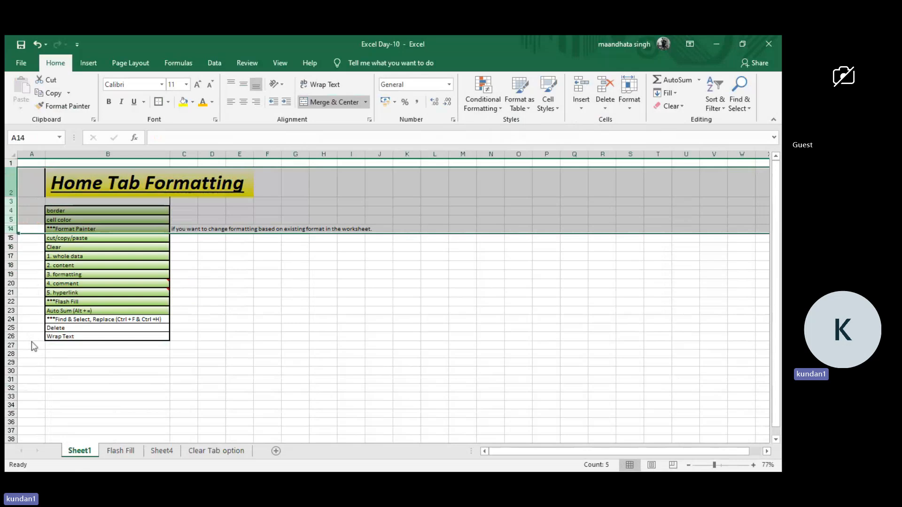
{"action": "key", "text": "ctrl+shift+9"}
{"action": "left_click", "coordinate": [200, 348]}
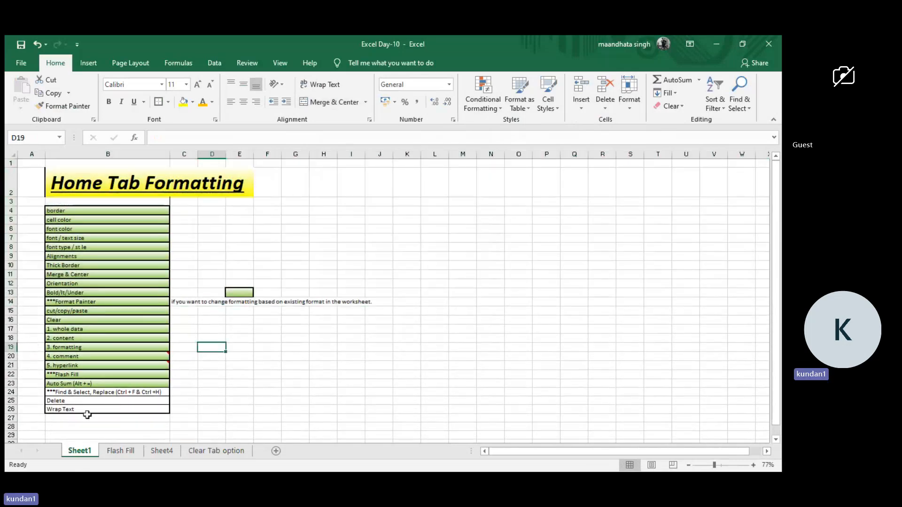
Enter Hide in B28 below the topic list on Sheet1.
{"action": "scroll", "coordinate": [87, 415], "scroll_direction": "down", "scroll_amount": 1}
{"action": "left_click", "coordinate": [103, 374]}
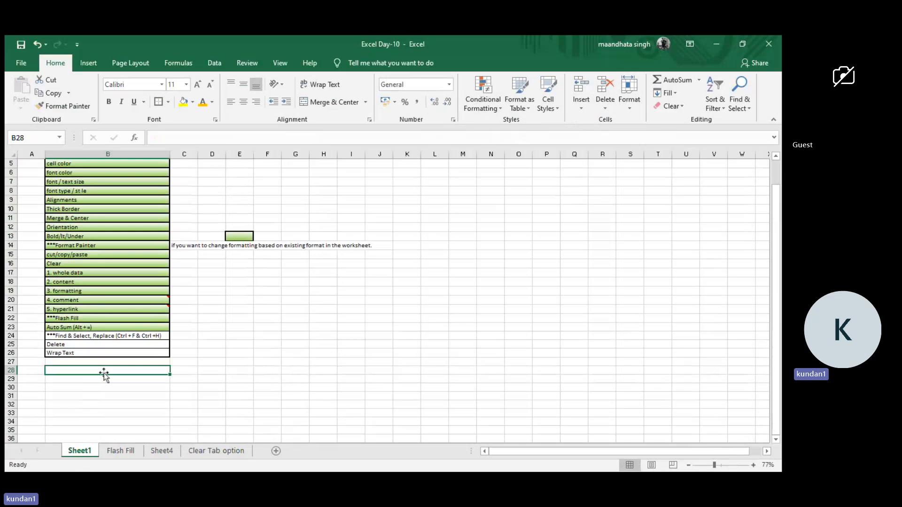
{"action": "double_click", "coordinate": [104, 373]}
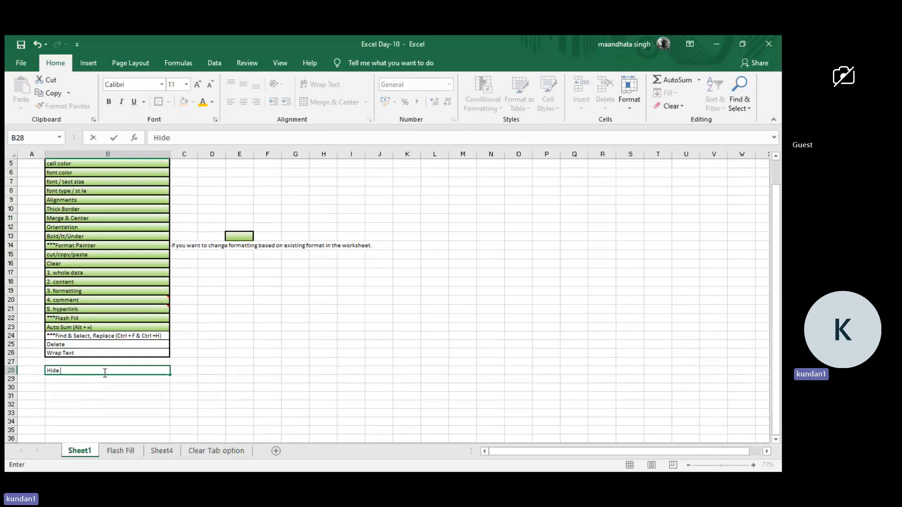
{"action": "left_click", "coordinate": [130, 453]}
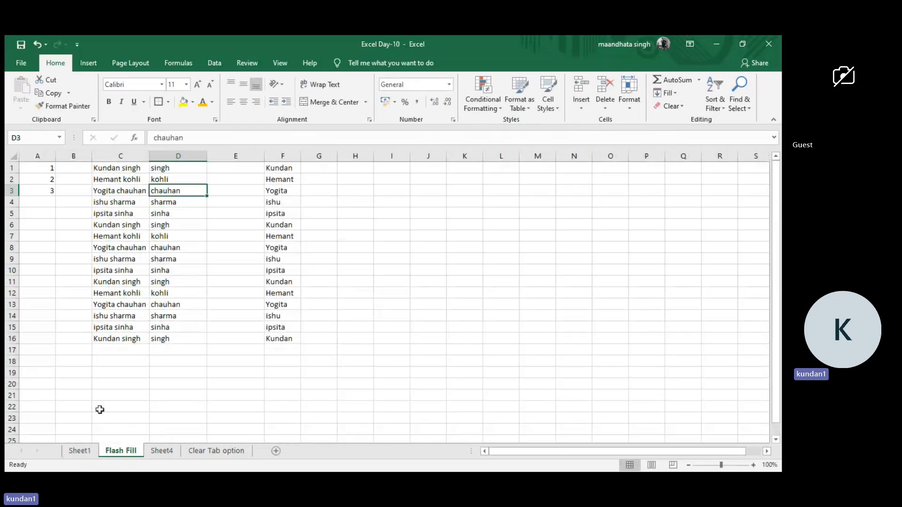
{"action": "left_click", "coordinate": [80, 452]}
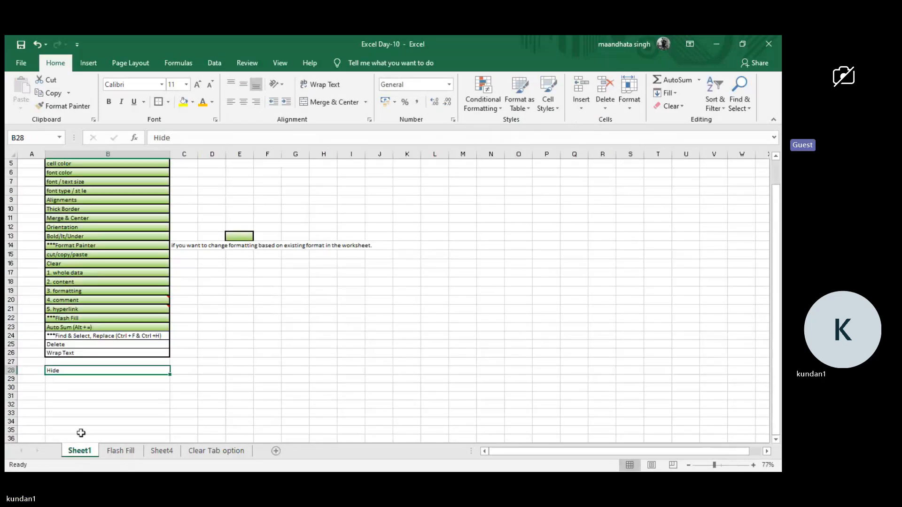
Extend the entry in B28 so that it reads "Hide rows/colums".
{"action": "double_click", "coordinate": [96, 372]}
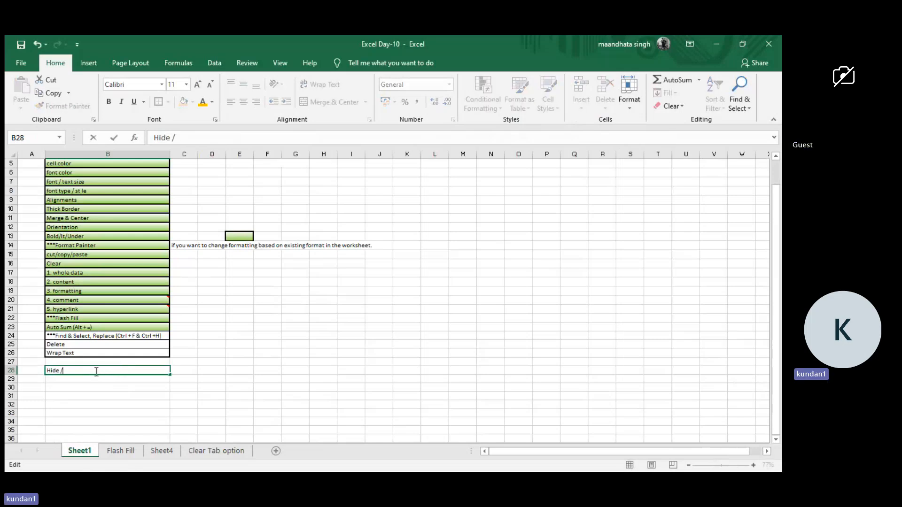
{"action": "type", "text": "/Colums"}
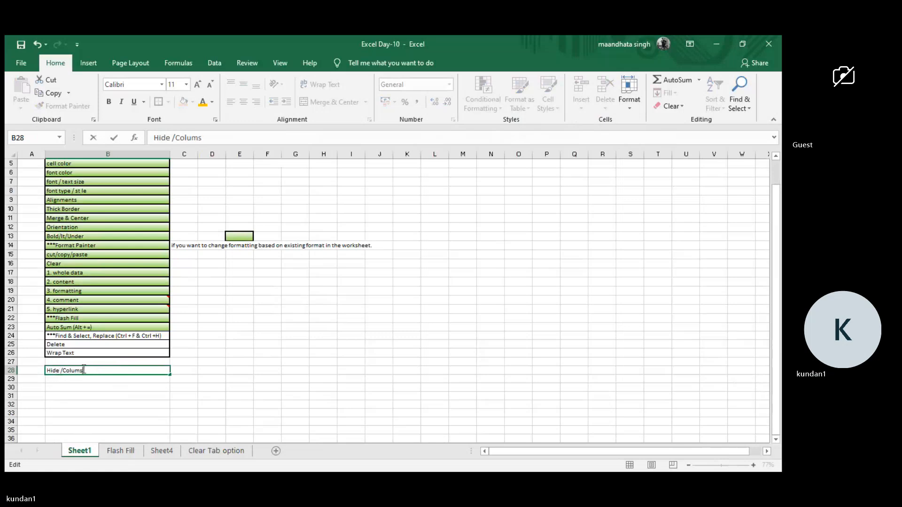
{"action": "key", "text": "BackSpace"}
{"action": "key", "text": "BackSpace"}
{"action": "key", "text": "BackSpace"}
{"action": "key", "text": "BackSpace"}
{"action": "key", "text": "BackSpace"}
{"action": "key", "text": "BackSpace"}
{"action": "key", "text": "BackSpace"}
{"action": "key", "text": "BackSpace"}
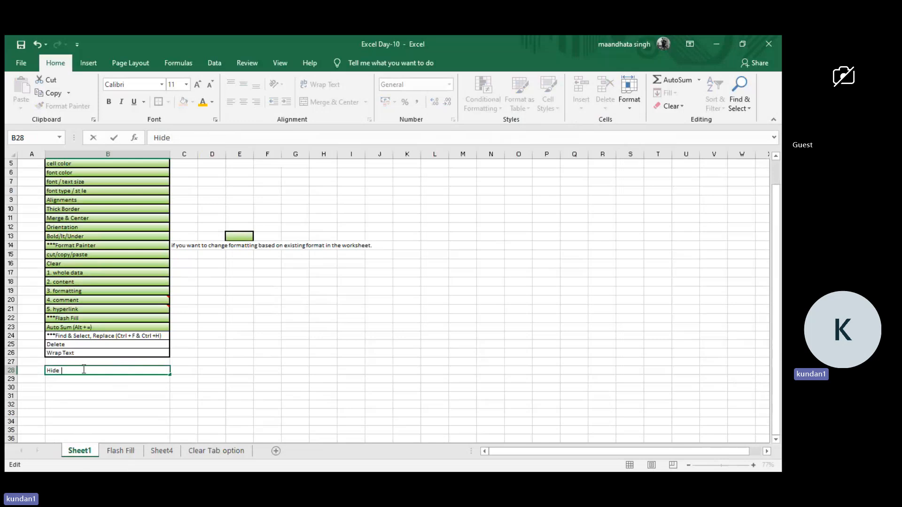
{"action": "type", "text": "rows "}
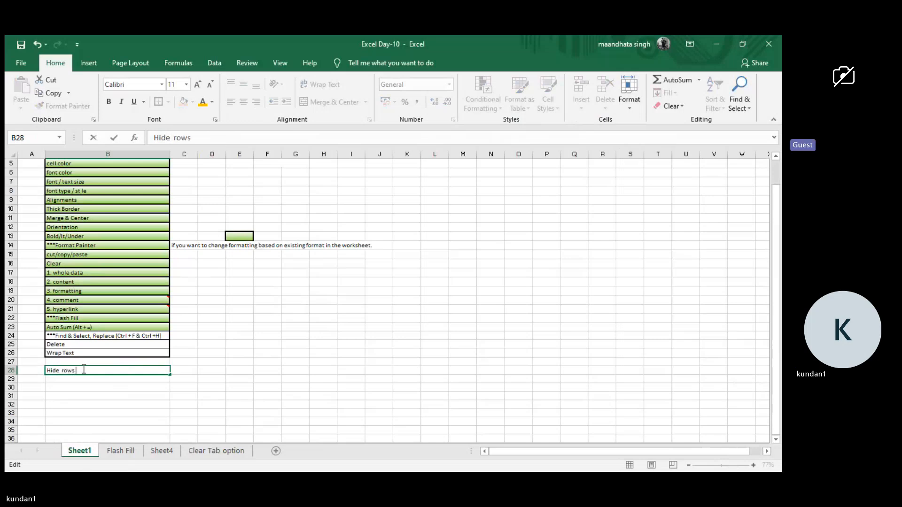
{"action": "type", "text": "/"}
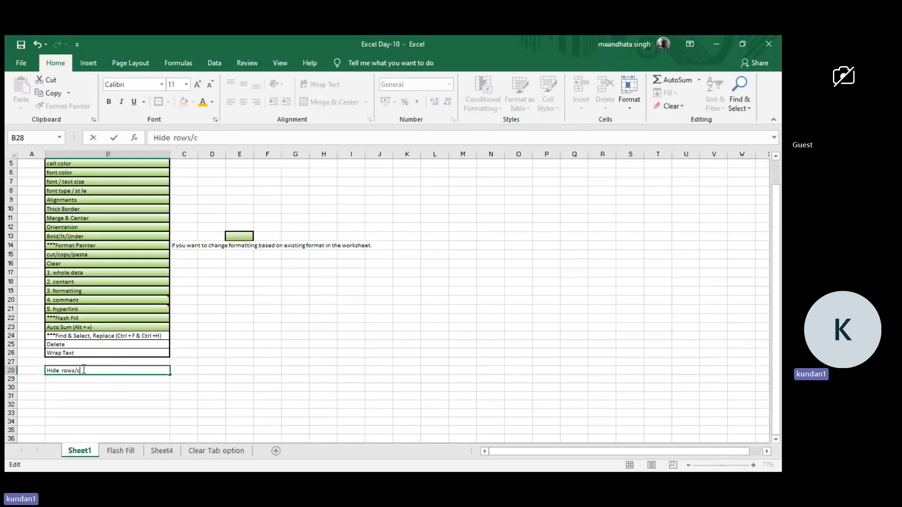
{"action": "type", "text": "columns"}
{"action": "key", "text": "Return"}
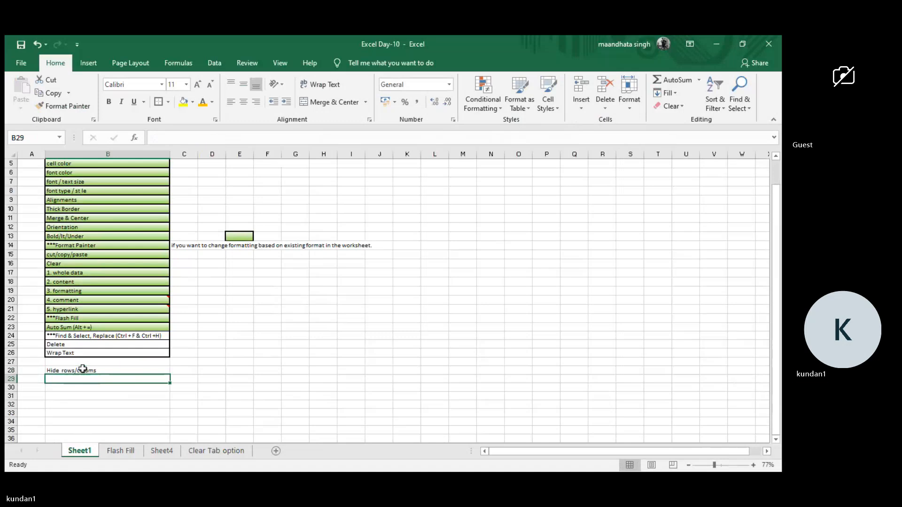
Fill the B28 entry down into B29 and change the copy to "unHide rows/colums".
{"action": "key", "text": "ctrl+d"}
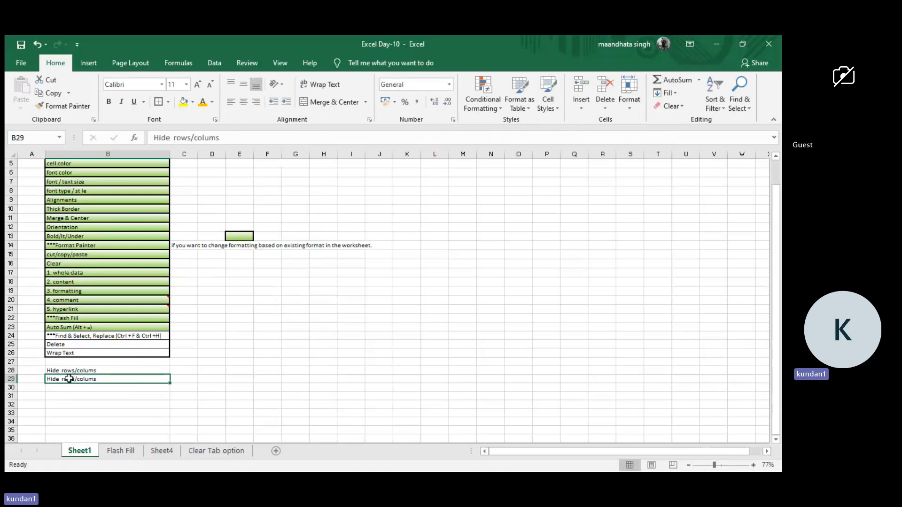
{"action": "double_click", "coordinate": [49, 380]}
{"action": "type", "text": "un"}
{"action": "key", "text": "Return"}
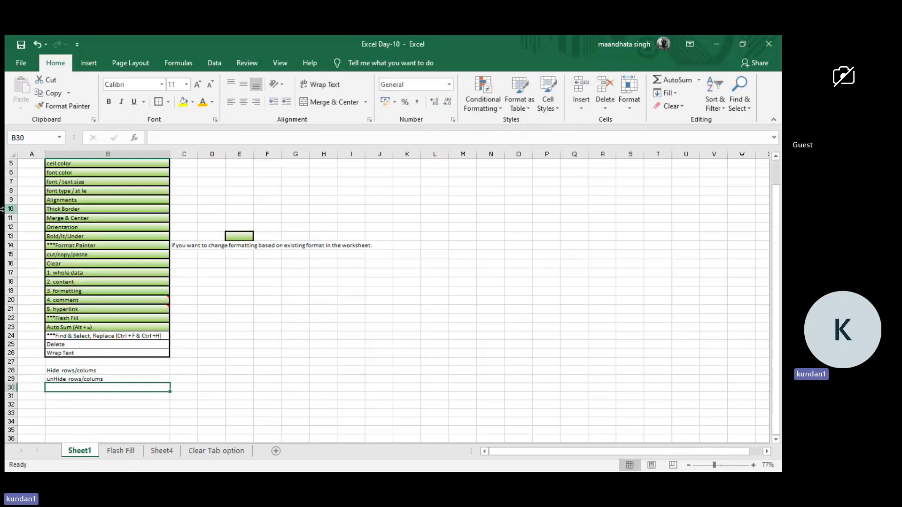
{"action": "left_click_drag", "start_coordinate": [10, 209], "coordinate": [12, 250]}
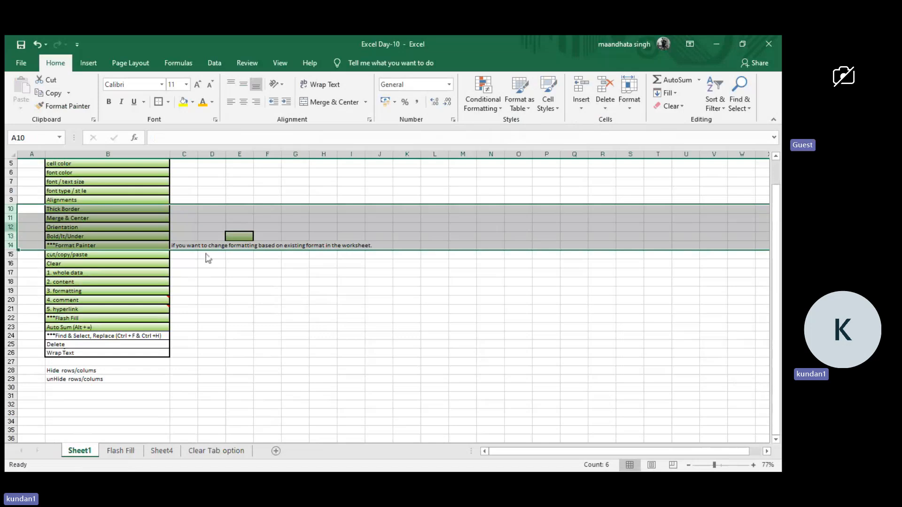
{"action": "left_click_drag", "start_coordinate": [7, 348], "coordinate": [6, 299]}
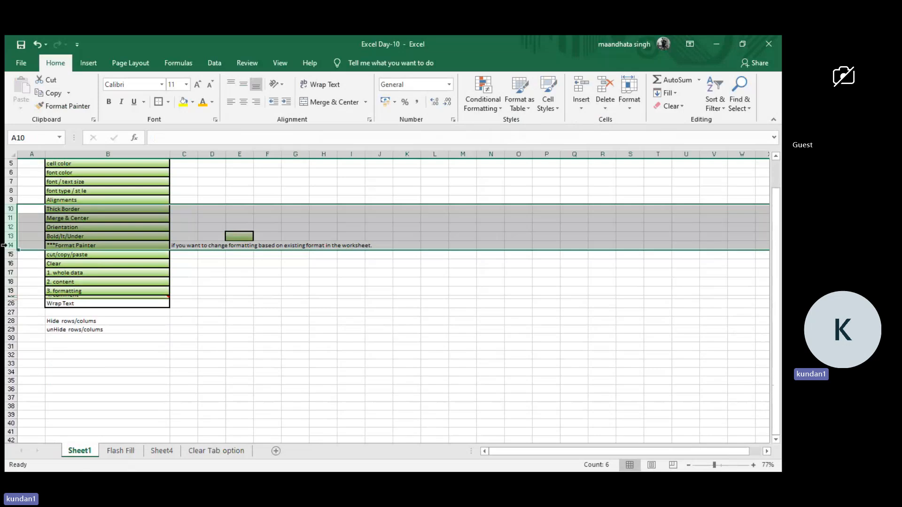
{"action": "key", "text": "ctrl+z"}
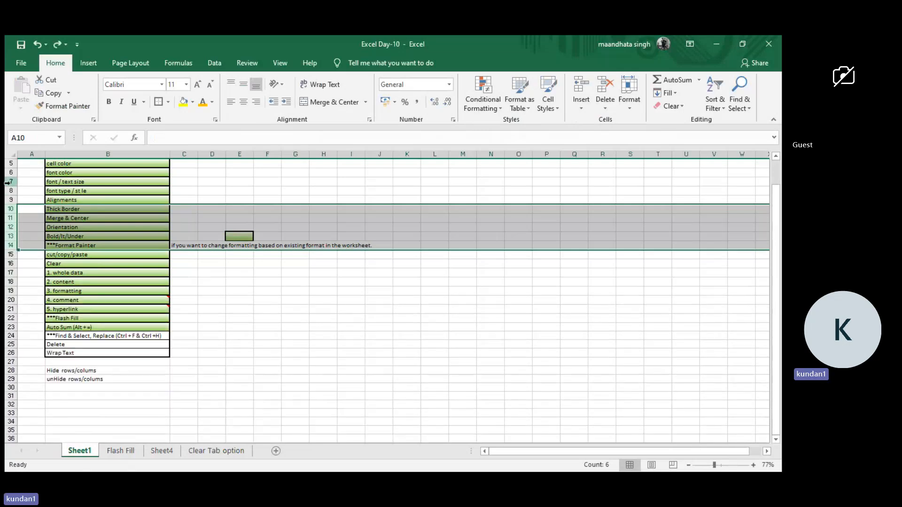
{"action": "left_click_drag", "start_coordinate": [9, 183], "coordinate": [6, 317]}
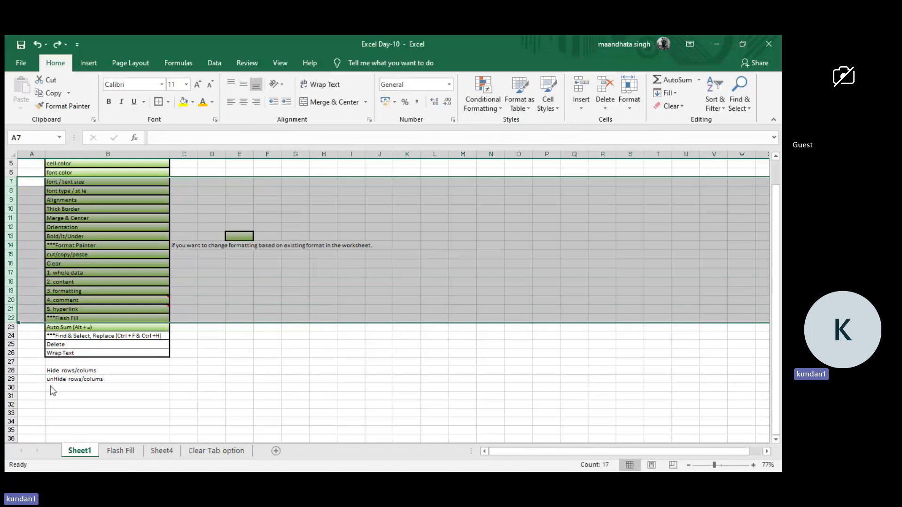
{"action": "left_click", "coordinate": [215, 337]}
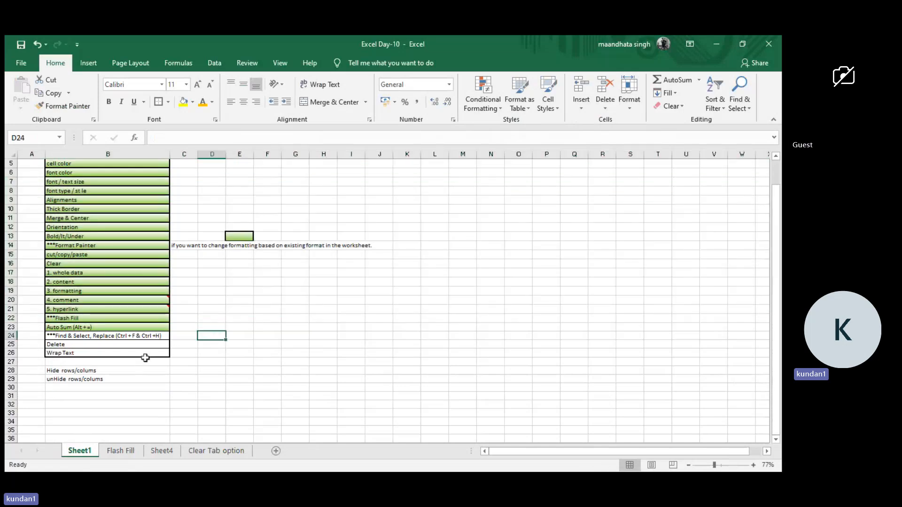
{"action": "left_click", "coordinate": [120, 371]}
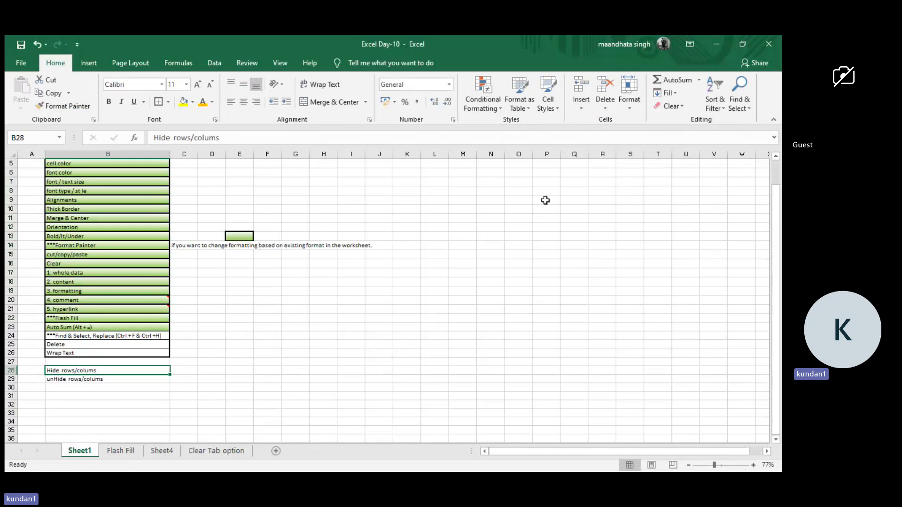
{"action": "left_click", "coordinate": [449, 84]}
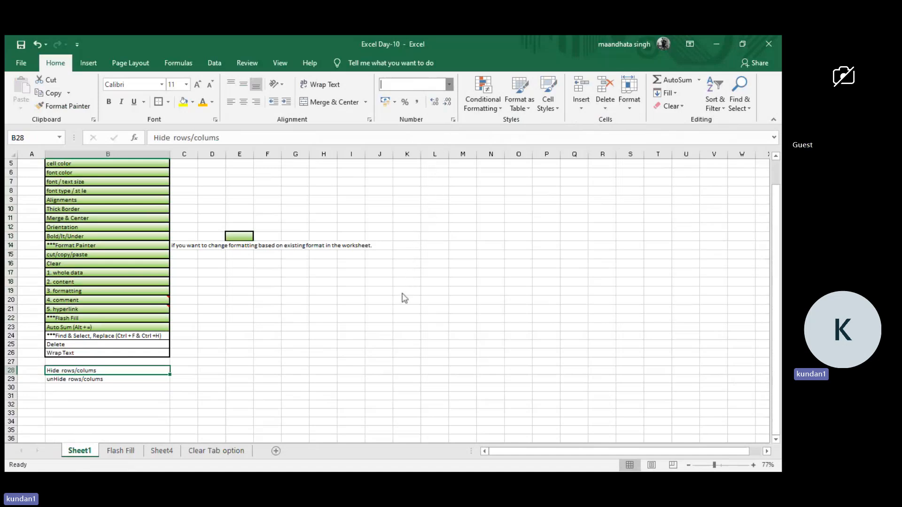
{"action": "left_click", "coordinate": [347, 253]}
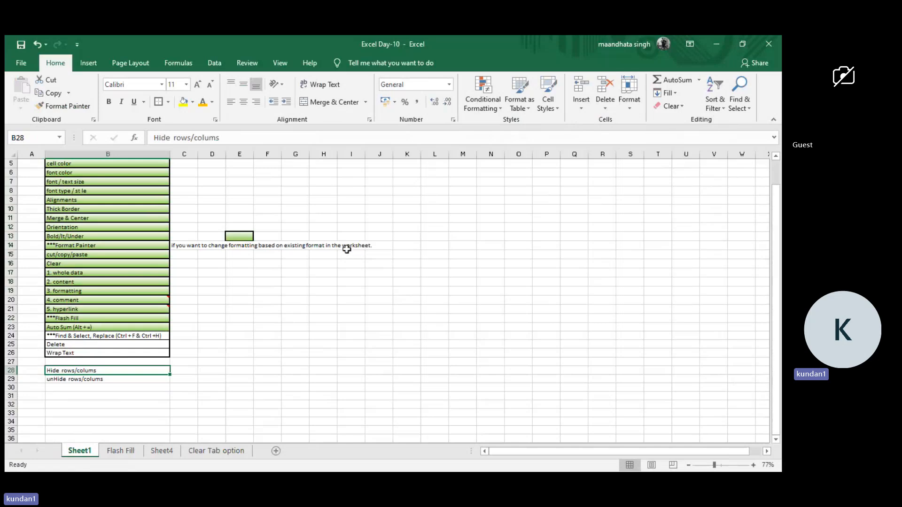
{"action": "left_click", "coordinate": [328, 218]}
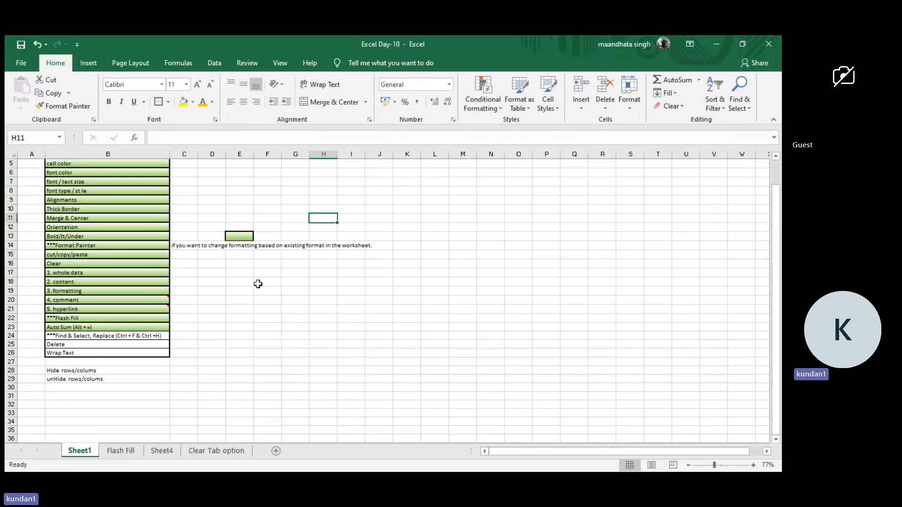
Try the percent format on cells A1:A3 of the Flash Fill sheet, and undo it.
{"action": "left_click", "coordinate": [116, 449]}
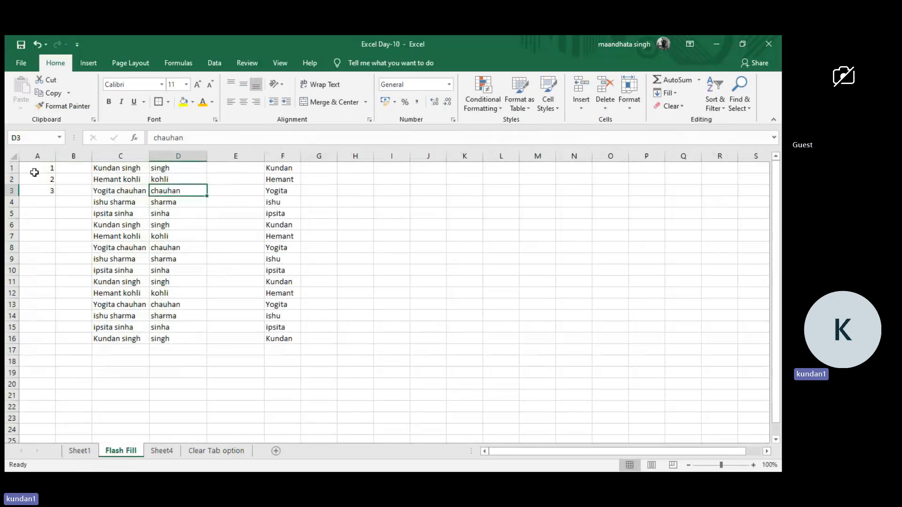
{"action": "left_click_drag", "start_coordinate": [44, 169], "coordinate": [45, 187]}
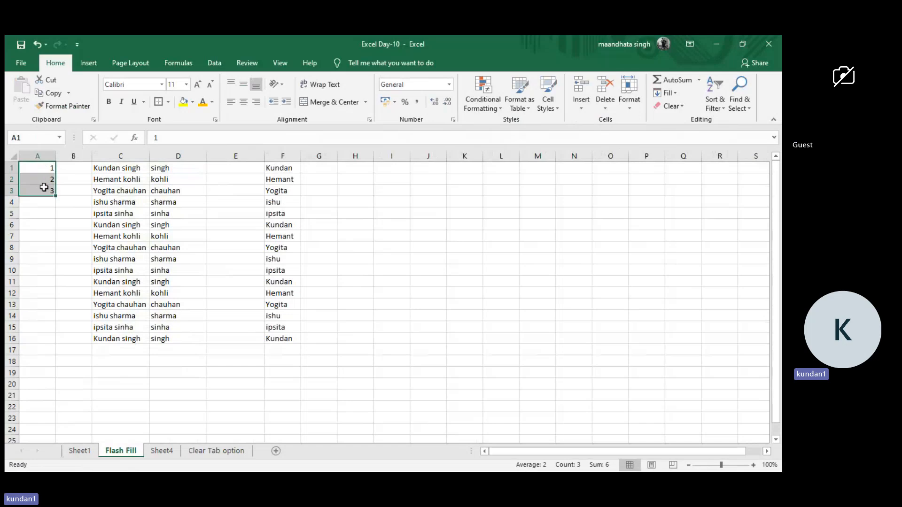
{"action": "left_click", "coordinate": [406, 105]}
{"action": "left_click", "coordinate": [310, 217]}
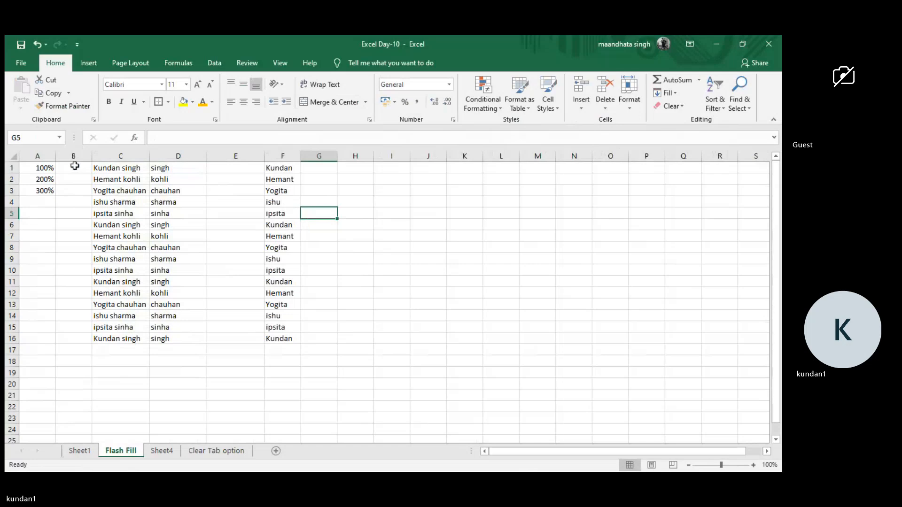
{"action": "key", "text": "ctrl+z"}
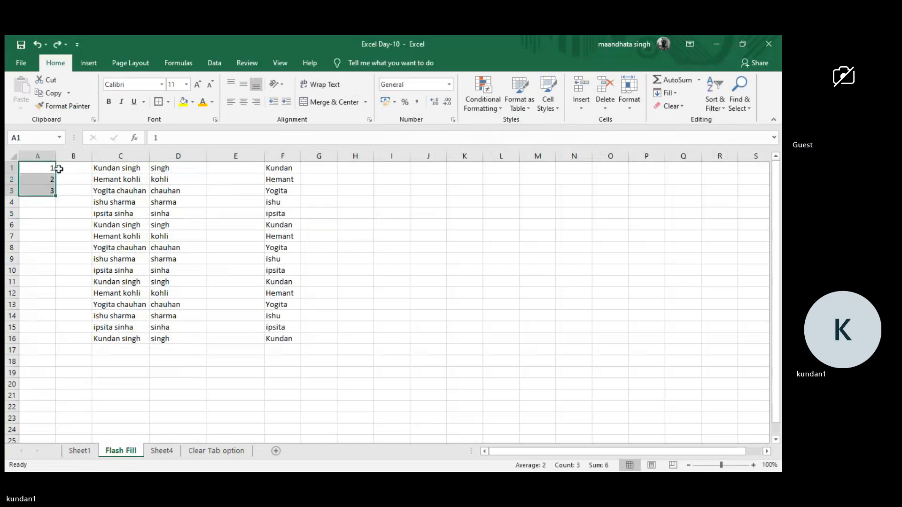
Apply the comma number style to A1:A3 and enter 200000 in A1.
{"action": "left_click", "coordinate": [422, 105]}
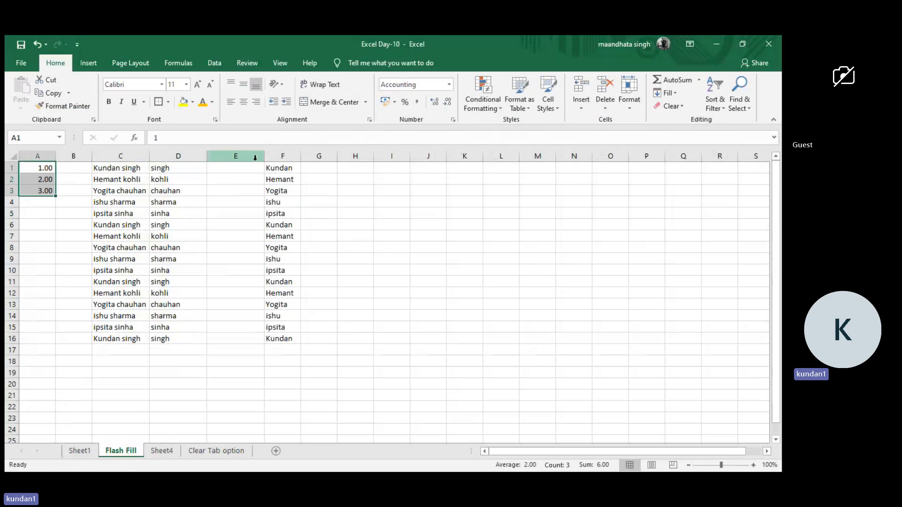
{"action": "left_click", "coordinate": [39, 172]}
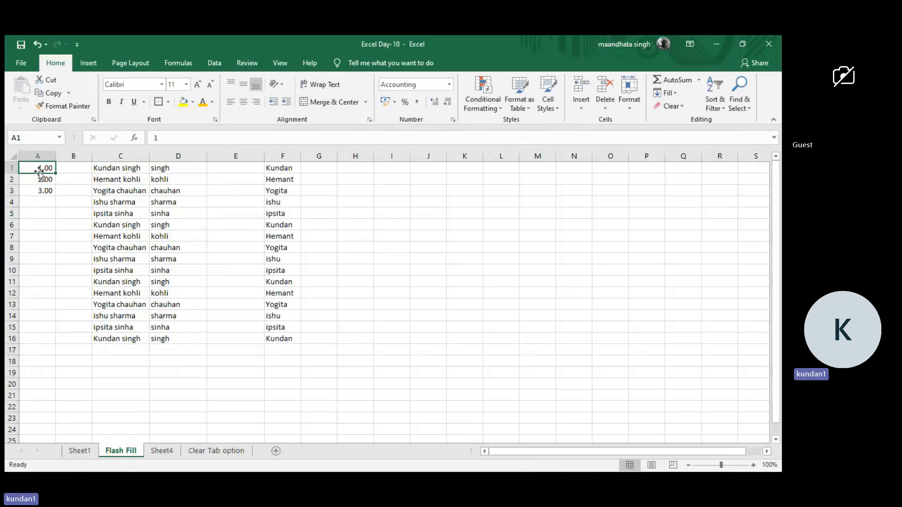
{"action": "type", "text": "20"}
{"action": "type", "text": "0000"}
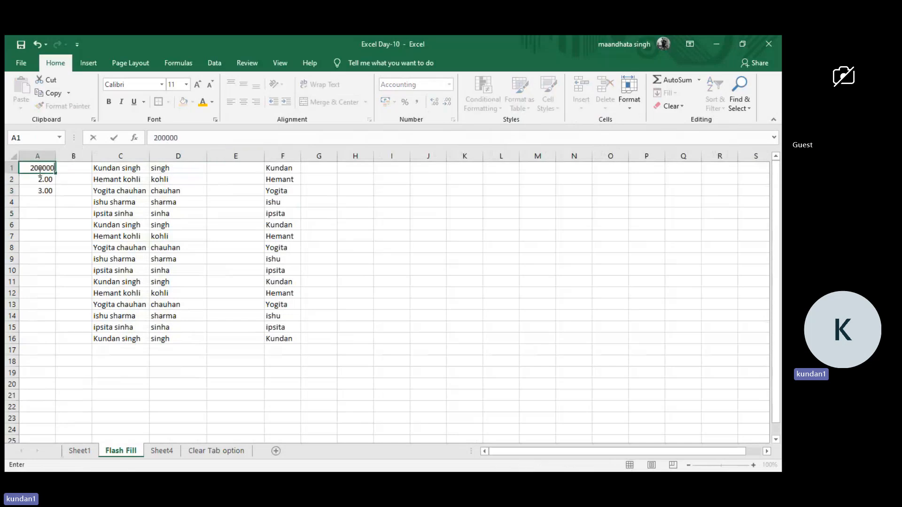
{"action": "key", "text": "Return"}
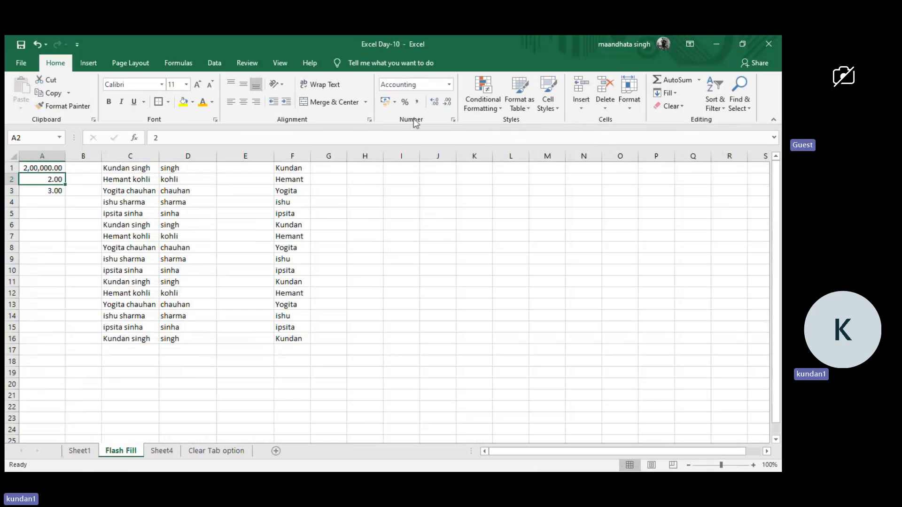
Format the amount in A1 as accounting with the ₹ currency symbol.
{"action": "left_click", "coordinate": [32, 170]}
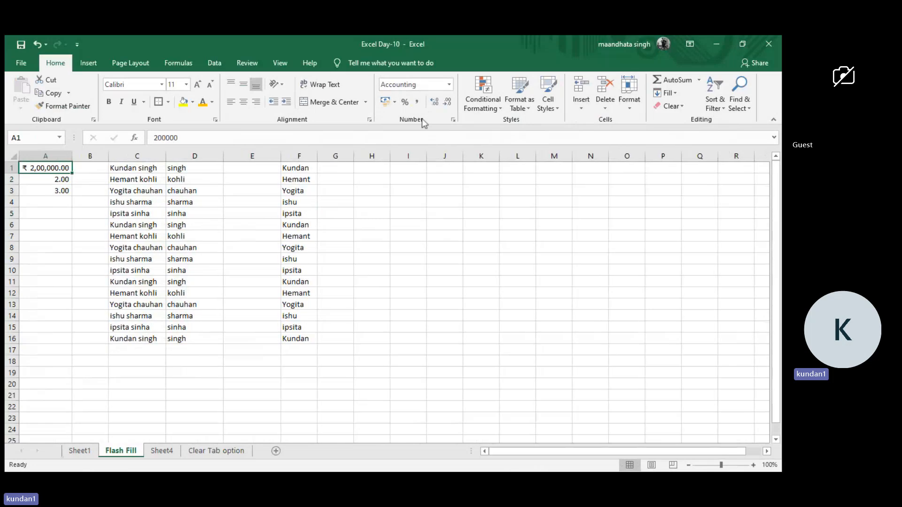
{"action": "left_click", "coordinate": [47, 183]}
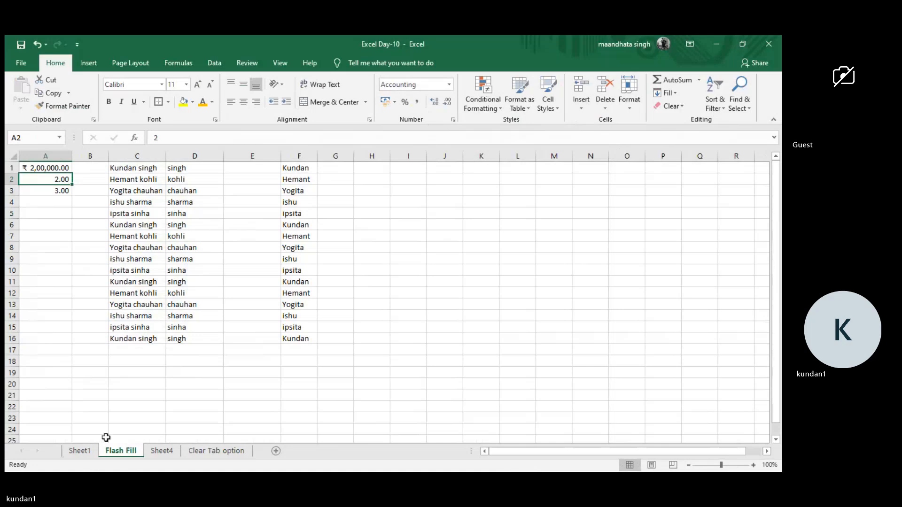
{"action": "left_click", "coordinate": [81, 451]}
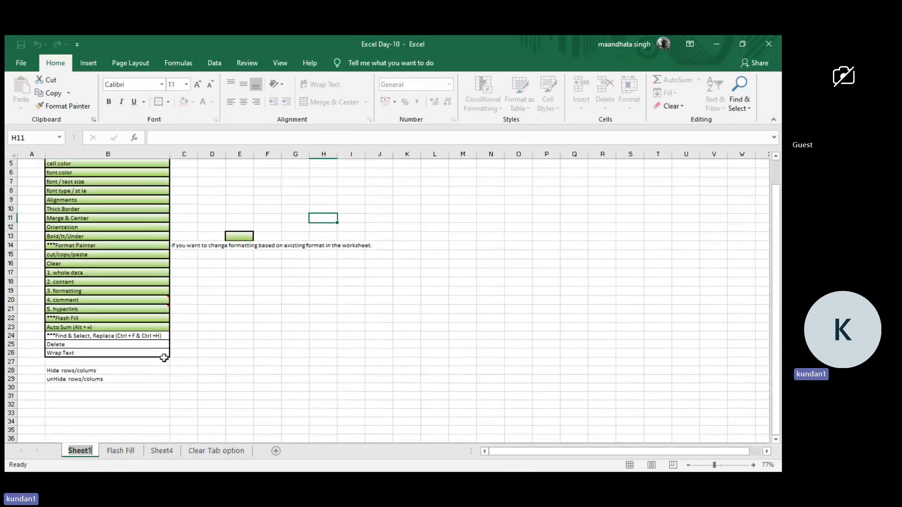
{"action": "scroll", "coordinate": [164, 358], "scroll_direction": "up", "scroll_amount": 1}
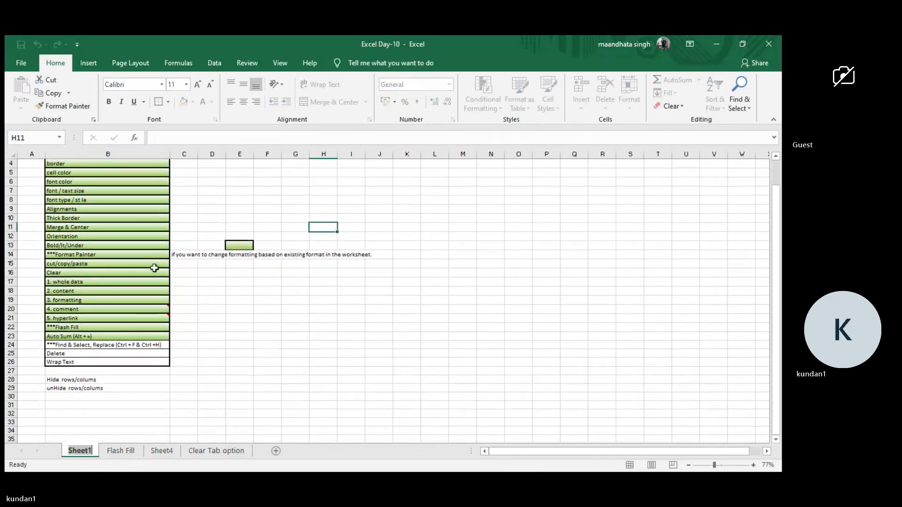
{"action": "scroll", "coordinate": [187, 254], "scroll_direction": "up", "scroll_amount": 1}
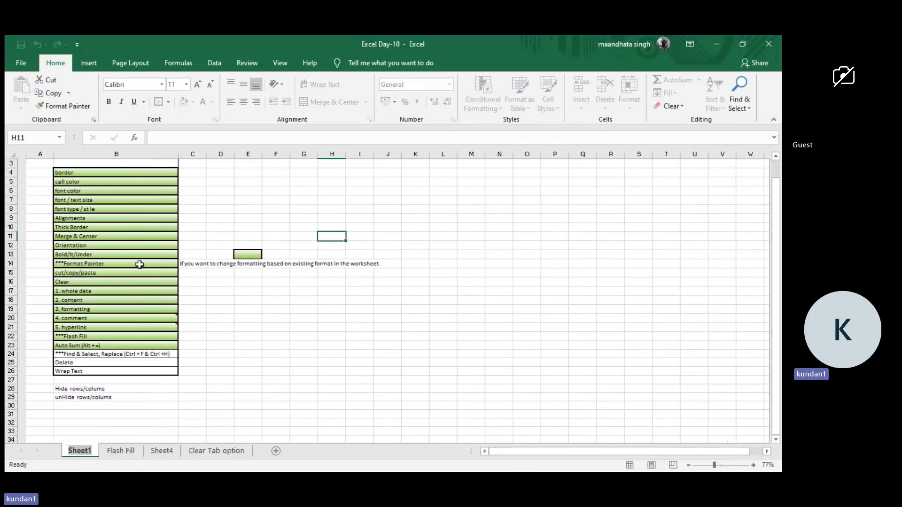
Return to the Flash Fill sheet and examine the full names in column C.
{"action": "left_click", "coordinate": [122, 452]}
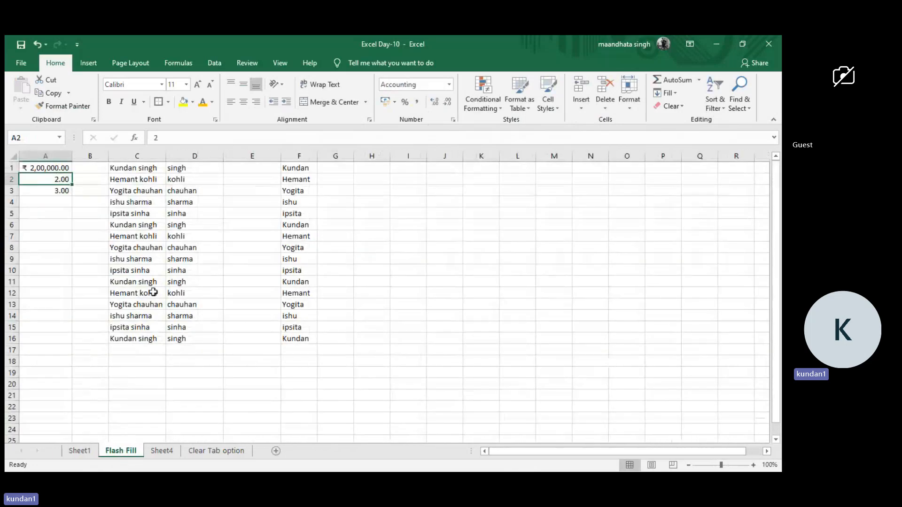
{"action": "scroll", "coordinate": [165, 229], "scroll_direction": "up", "scroll_amount": 4}
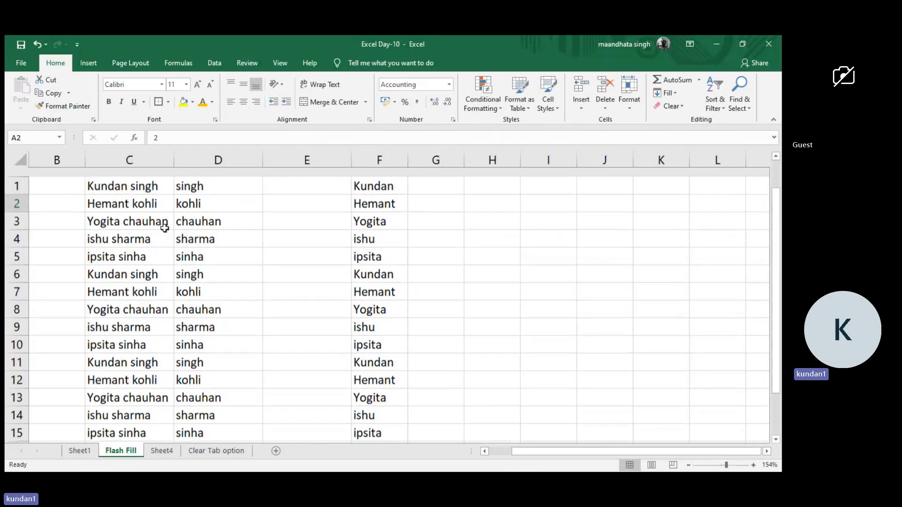
{"action": "left_click_drag", "start_coordinate": [135, 177], "coordinate": [120, 403]}
{"action": "scroll", "coordinate": [120, 403], "scroll_direction": "up", "scroll_amount": 1}
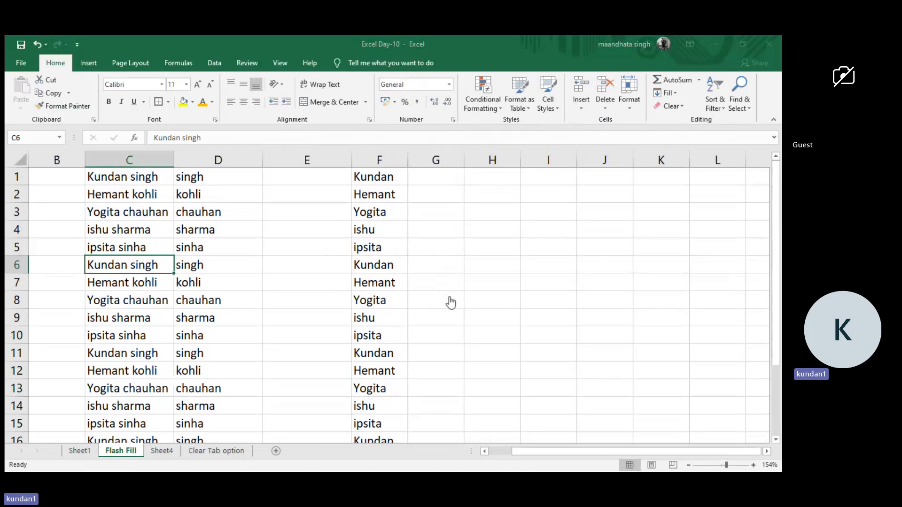
{"action": "left_click", "coordinate": [539, 164]}
{"action": "scroll", "coordinate": [254, 228], "scroll_direction": "up", "scroll_amount": 2}
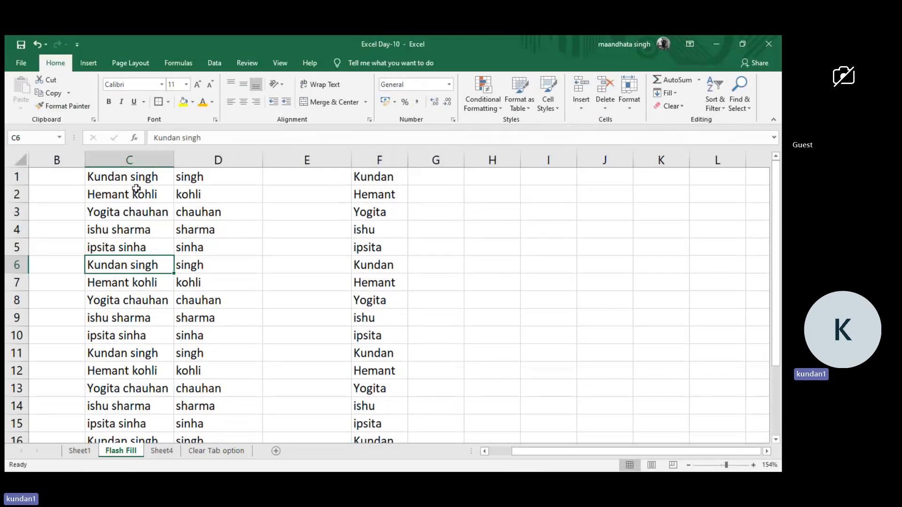
Replace every occurrence of the first name used in C1 with nothing throughout column C.
{"action": "left_click", "coordinate": [142, 153]}
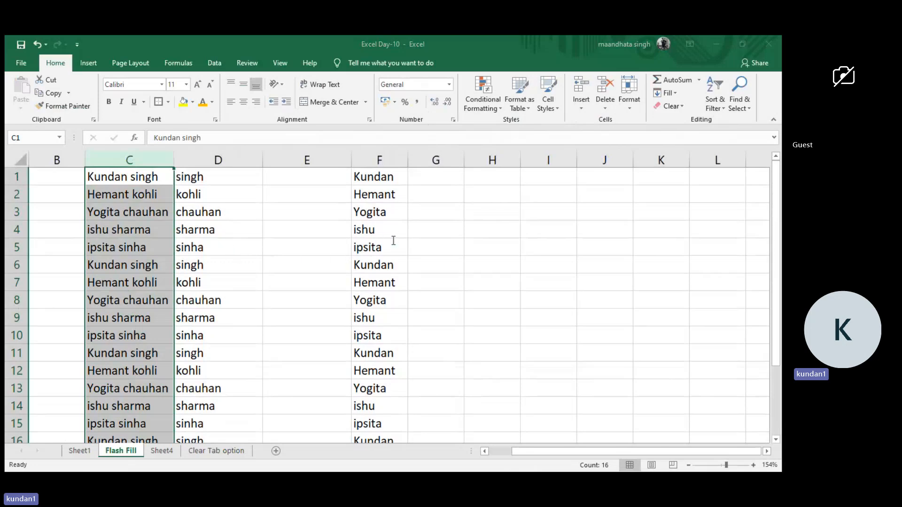
{"action": "left_click", "coordinate": [312, 293]}
{"action": "left_click", "coordinate": [415, 296]}
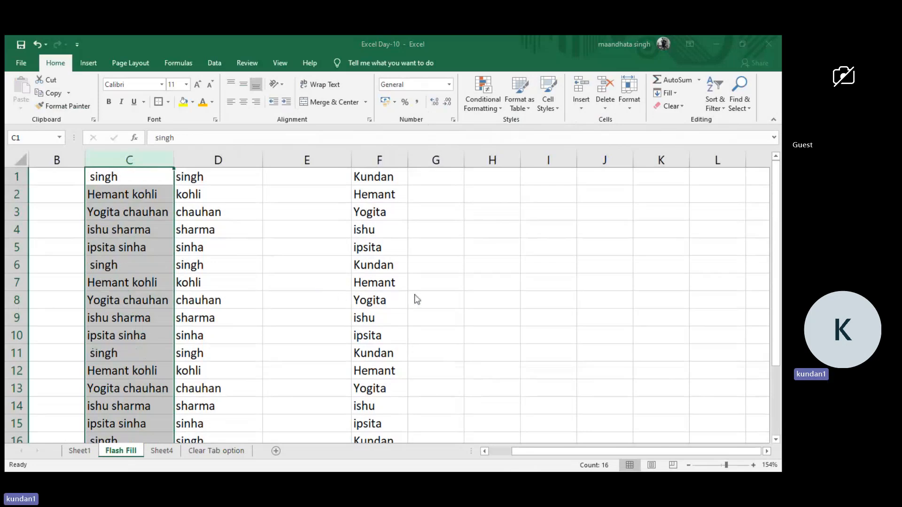
{"action": "left_click", "coordinate": [540, 208]}
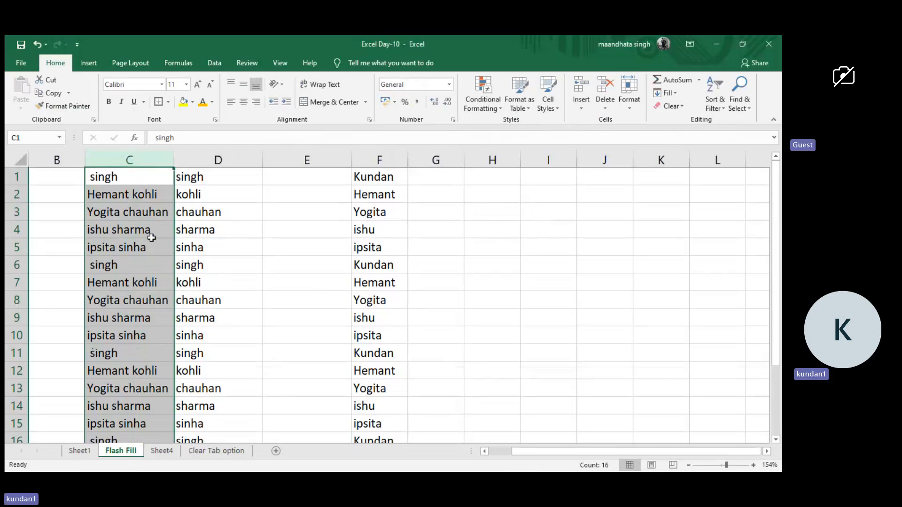
Undo the empty replacement and instead replace the first name used in C1 with a different first name throughout column C.
{"action": "scroll", "coordinate": [150, 353], "scroll_direction": "down", "scroll_amount": 2}
{"action": "scroll", "coordinate": [150, 353], "scroll_direction": "up", "scroll_amount": 2}
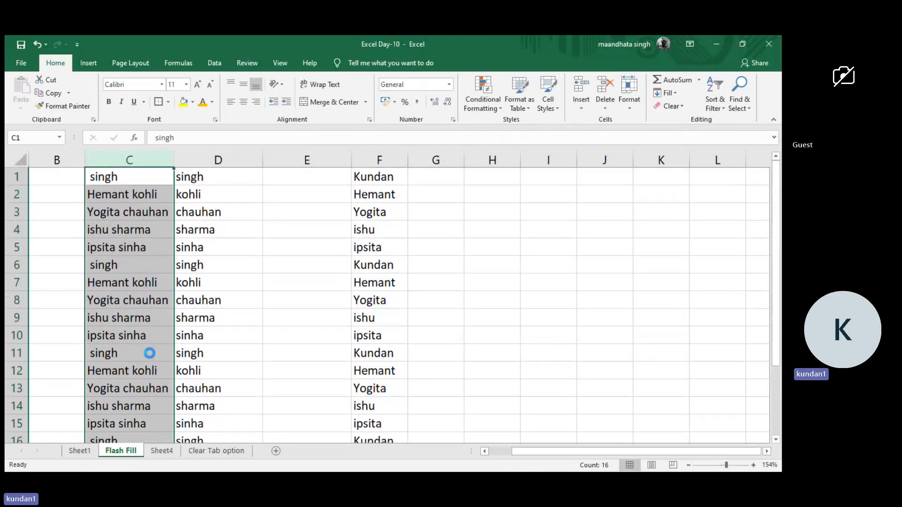
{"action": "key", "text": "ctrl+z"}
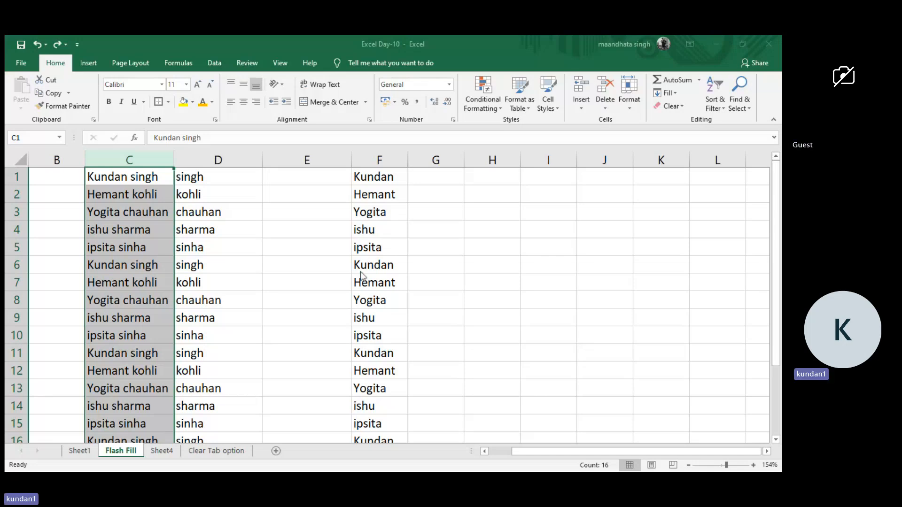
{"action": "key", "text": "ctrl+y"}
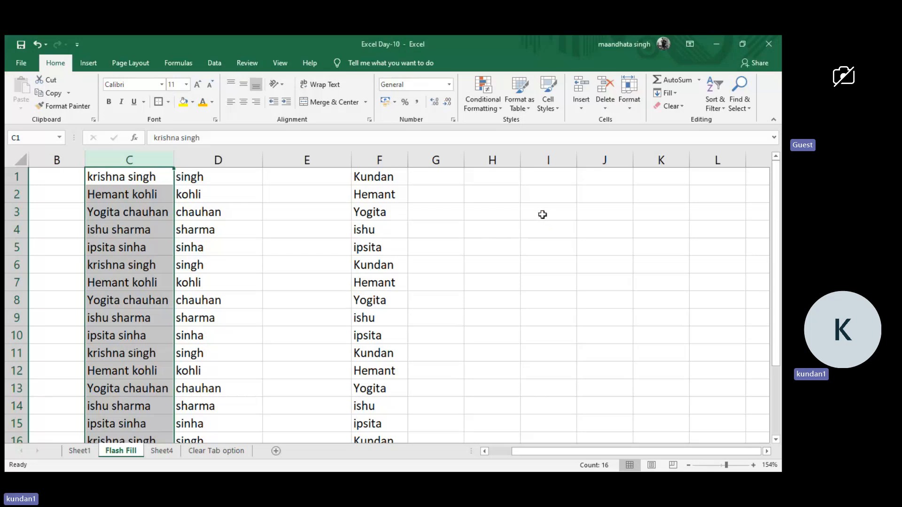
Enter Male in E1 as the gender for the first row of names.
{"action": "left_click", "coordinate": [298, 177]}
{"action": "type", "text": "Males"}
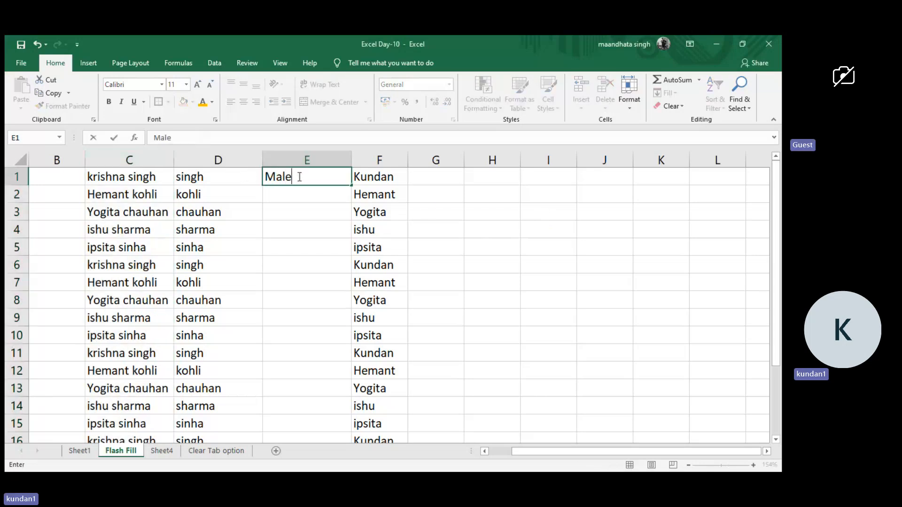
{"action": "key", "text": "Return"}
{"action": "left_click", "coordinate": [303, 176]}
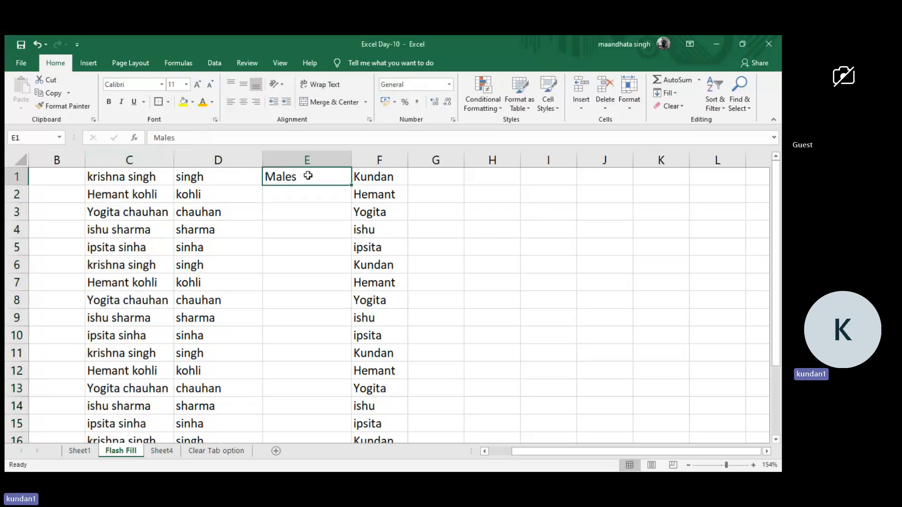
{"action": "type", "text": "Male"}
{"action": "key", "text": "Return"}
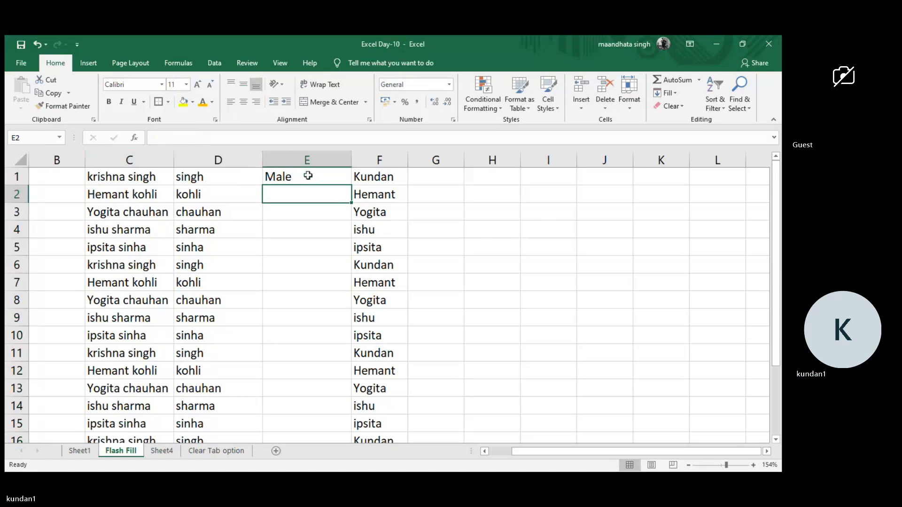
Continue the gender column with Female in E2, Male in E3 and E4, and Female in E5.
{"action": "type", "text": "f"}
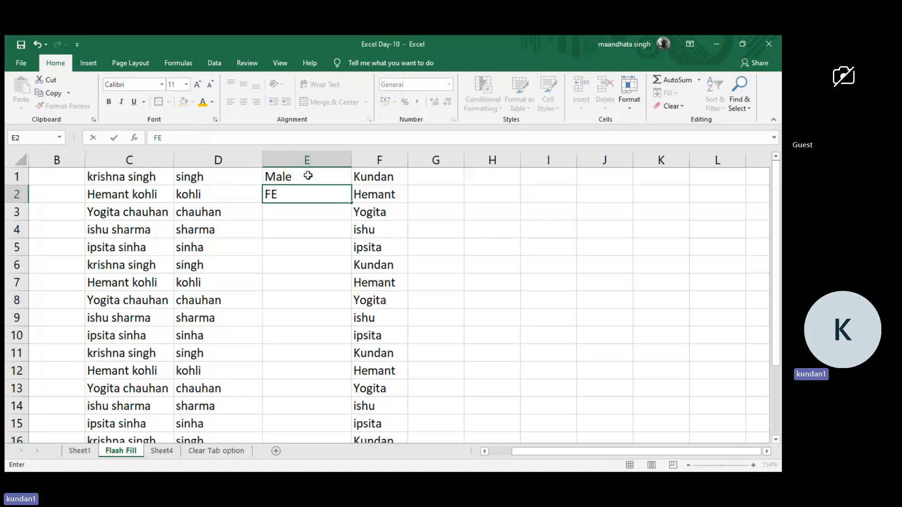
{"action": "type", "text": "emale"}
{"action": "key", "text": "Return"}
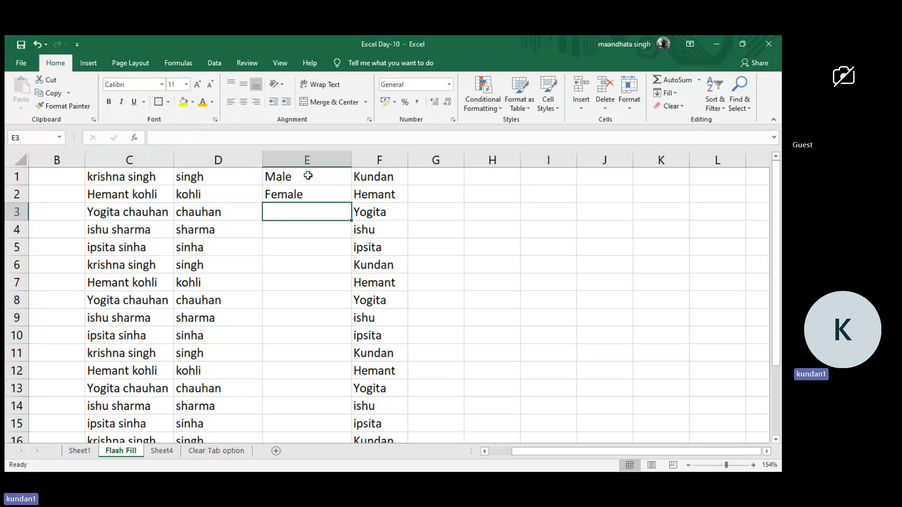
{"action": "type", "text": "Male"}
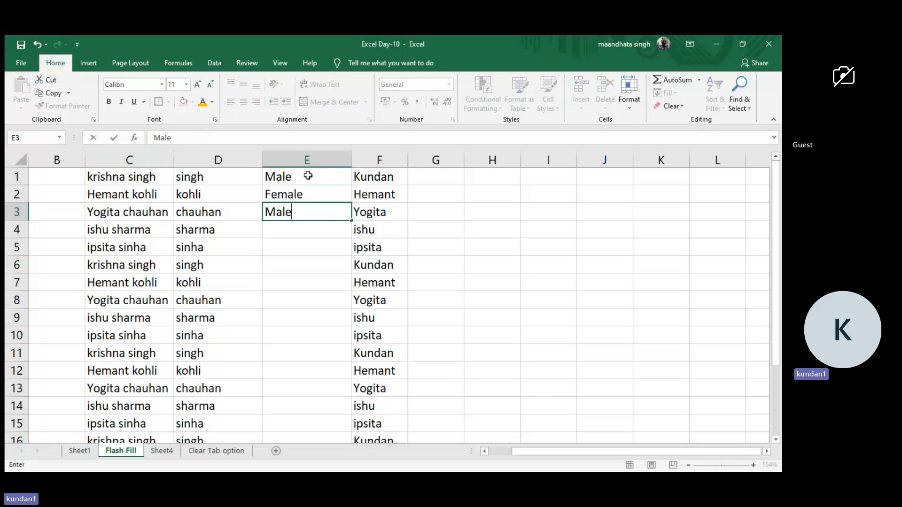
{"action": "key", "text": "Return"}
{"action": "type", "text": "Male"}
{"action": "key", "text": "Return"}
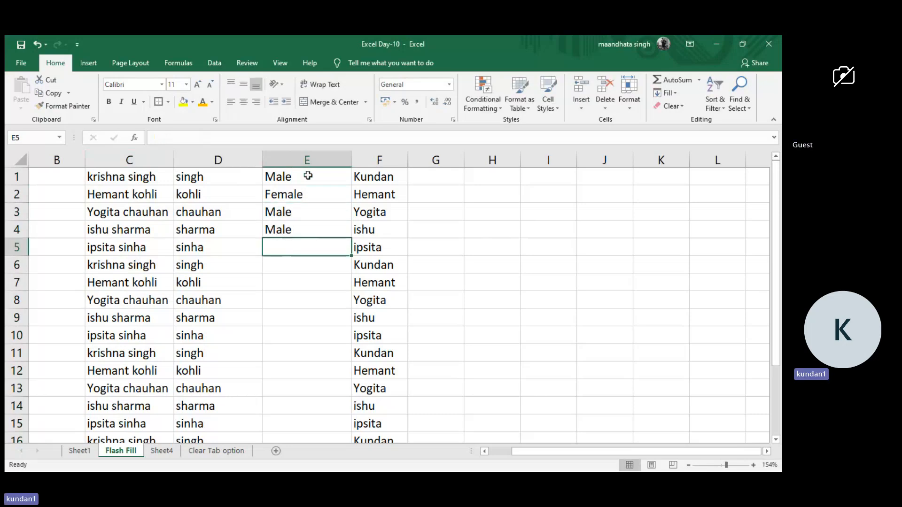
{"action": "type", "text": "Female"}
{"action": "key", "text": "Return"}
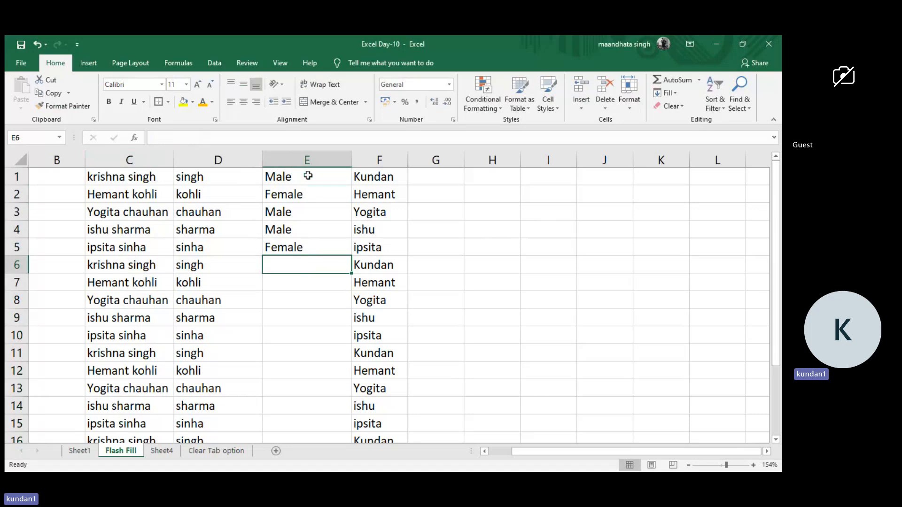
Enter Male in E6, M in E7 and F in E8 of the gender column.
{"action": "type", "text": "M"}
{"action": "key", "text": "Return"}
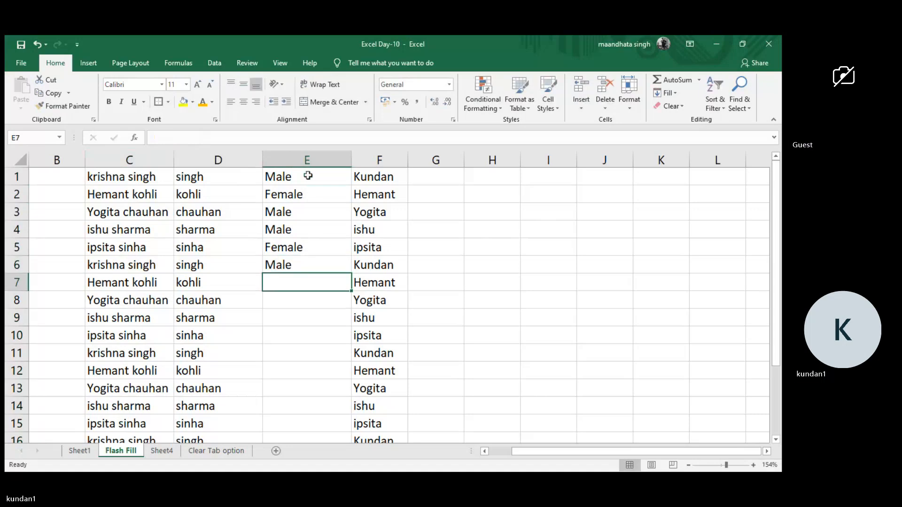
{"action": "type", "text": "M"}
{"action": "key", "text": "BackSpace"}
{"action": "key", "text": "Return"}
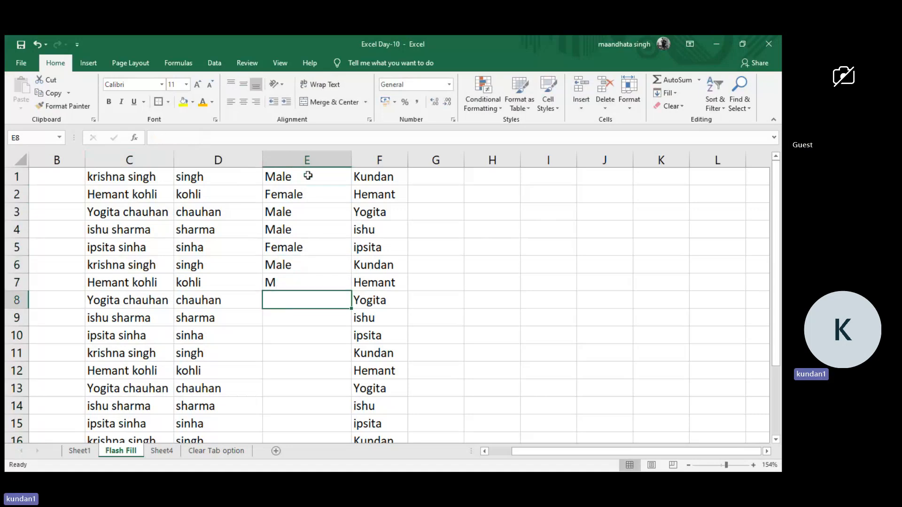
{"action": "type", "text": "F"}
{"action": "key", "text": "BackSpace"}
{"action": "key", "text": "Return"}
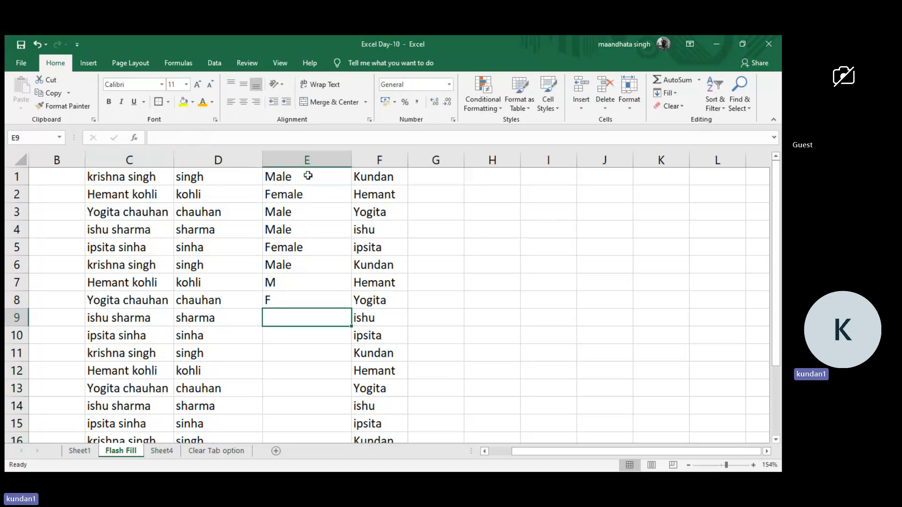
Continue the gender column with M in E9, F in E10 and E11, and M in E12.
{"action": "type", "text": "M"}
{"action": "key", "text": "Return"}
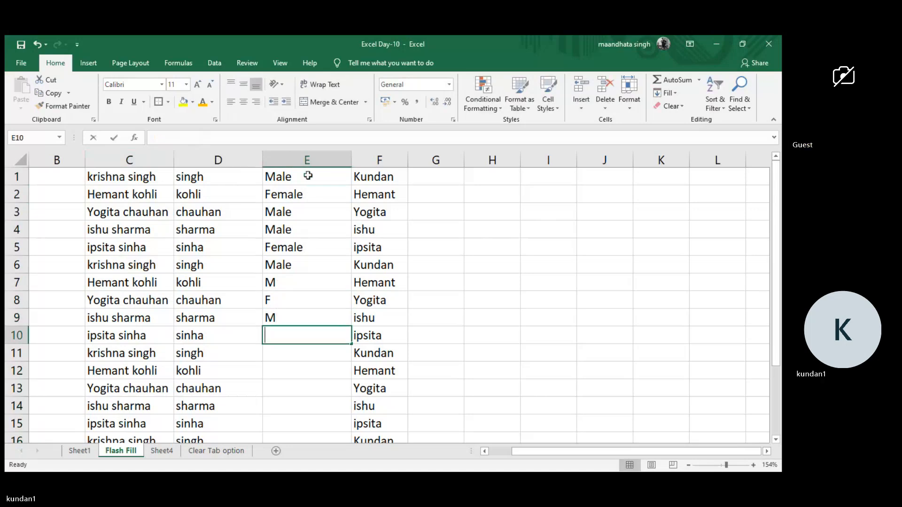
{"action": "type", "text": "F"}
{"action": "key", "text": "Return"}
{"action": "type", "text": "F"}
{"action": "key", "text": "Return"}
{"action": "type", "text": "M"}
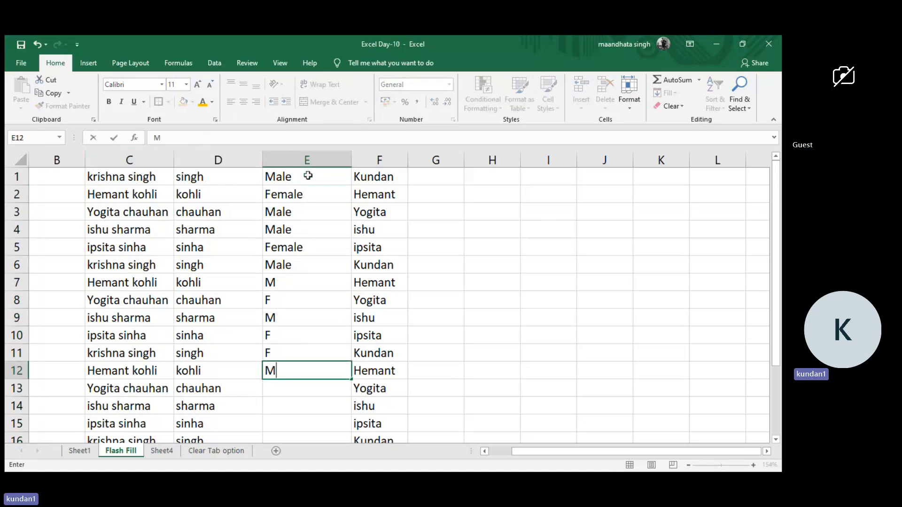
{"action": "key", "text": "Return"}
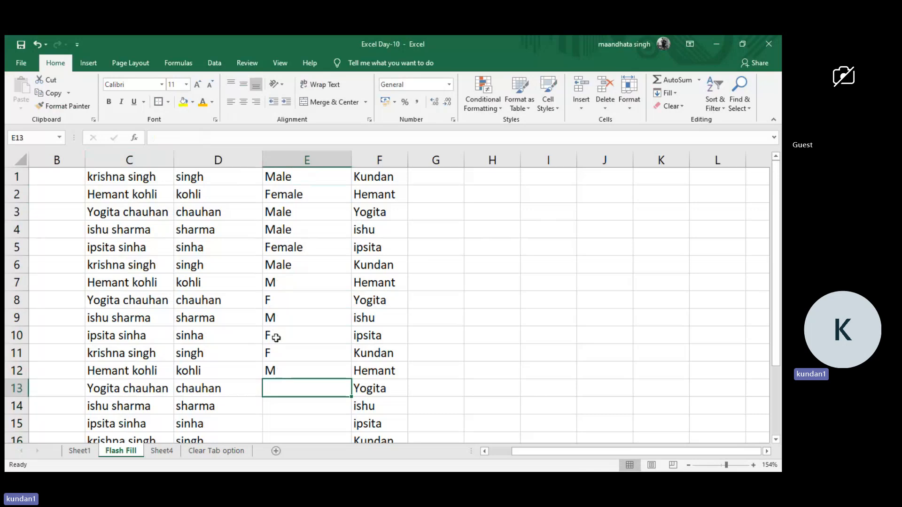
Turn on filters for the names and genders in C1:F16 and remove them again.
{"action": "left_click_drag", "start_coordinate": [294, 179], "coordinate": [278, 368]}
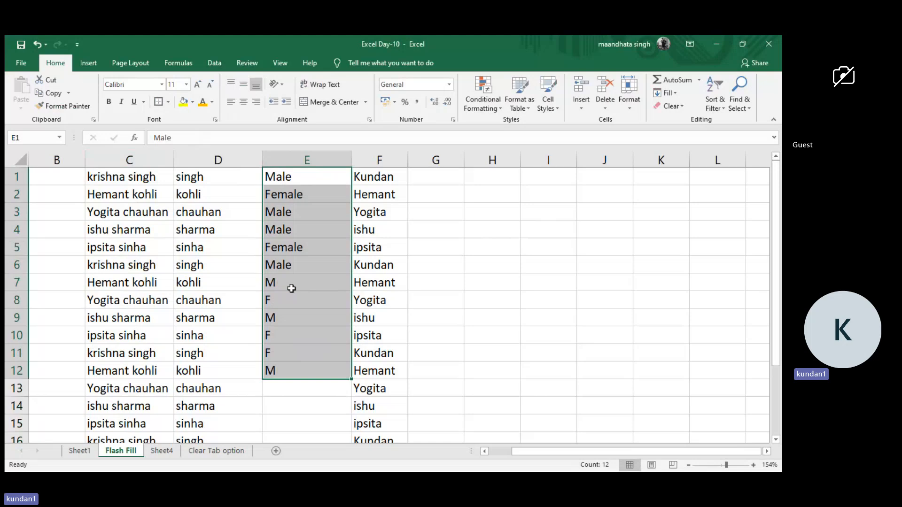
{"action": "left_click", "coordinate": [139, 181]}
{"action": "key", "text": "shift+Down"}
{"action": "key", "text": "shift+Down"}
{"action": "key", "text": "shift+Down"}
{"action": "key", "text": "shift+Down"}
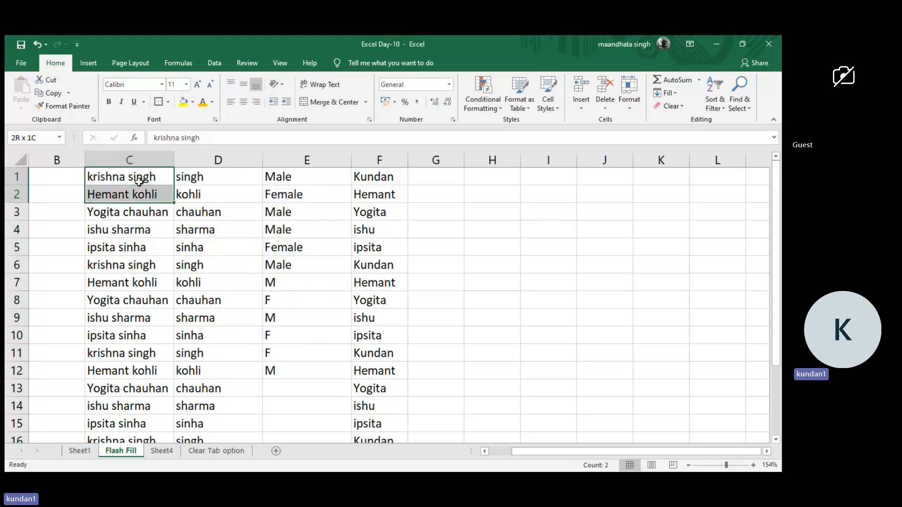
{"action": "key", "text": "ctrl+shift+End"}
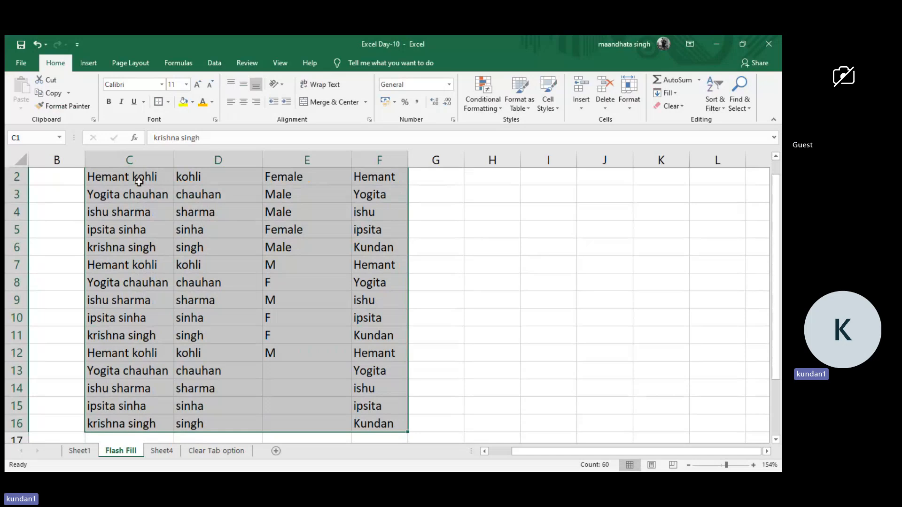
{"action": "key", "text": "ctrl+shift+l"}
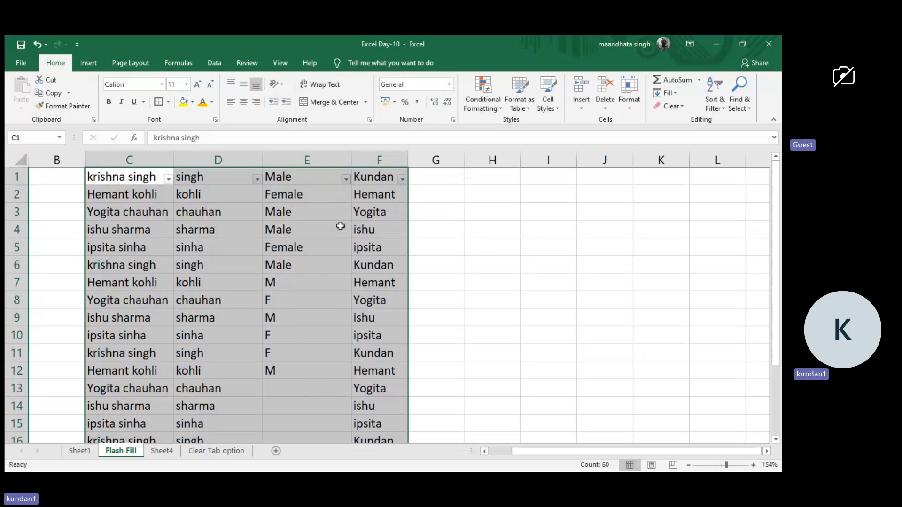
{"action": "key", "text": "ctrl+shift+l"}
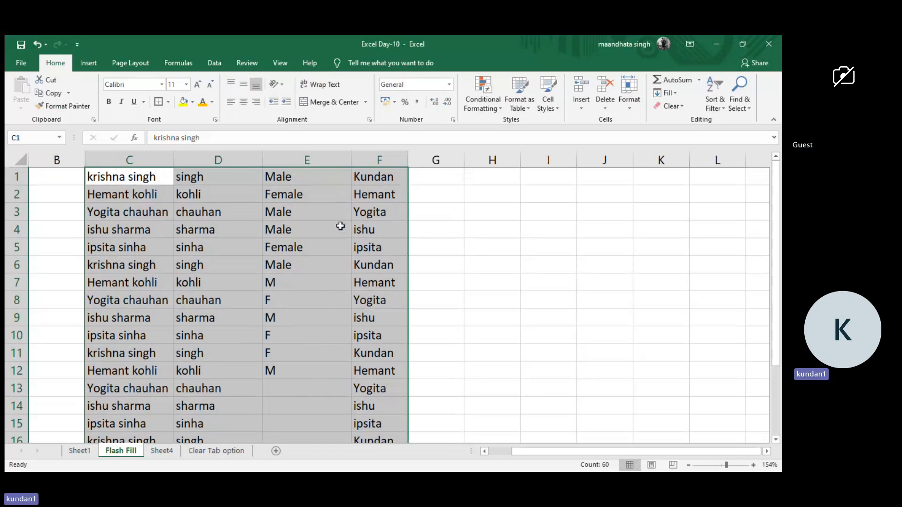
Try replacing Male with M throughout the gender cells E1:E12 and undo the replacement.
{"action": "left_click_drag", "start_coordinate": [301, 184], "coordinate": [295, 369]}
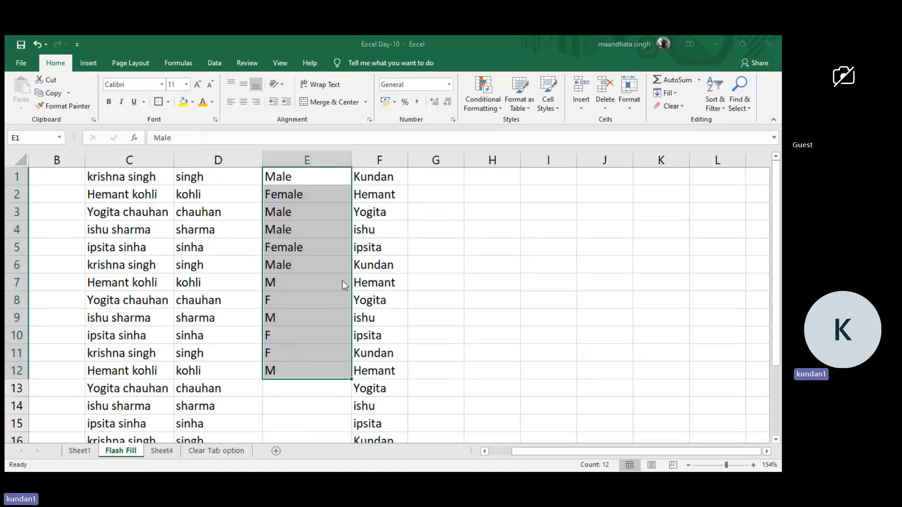
{"action": "left_click", "coordinate": [329, 319]}
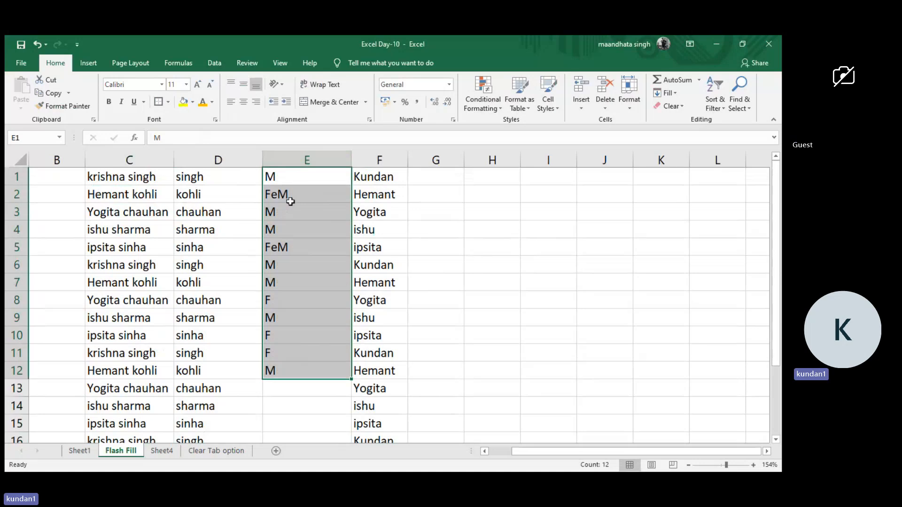
{"action": "key", "text": "ctrl+z"}
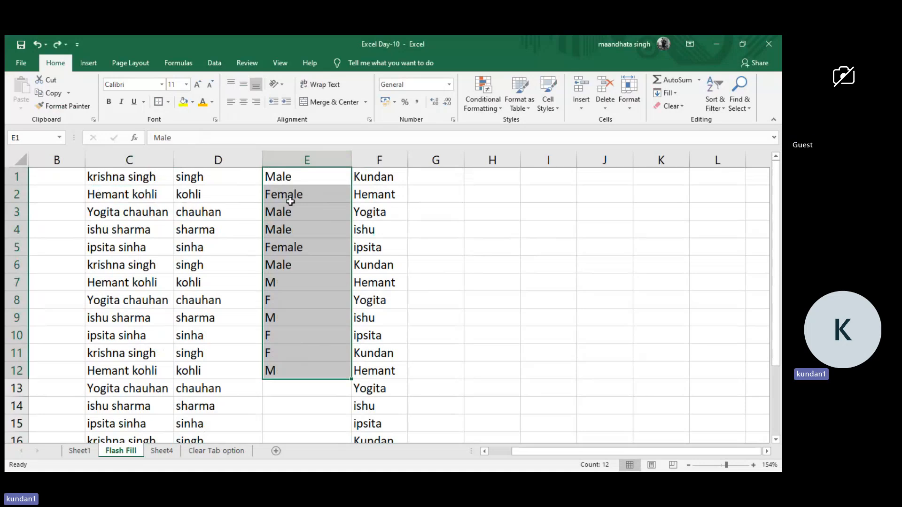
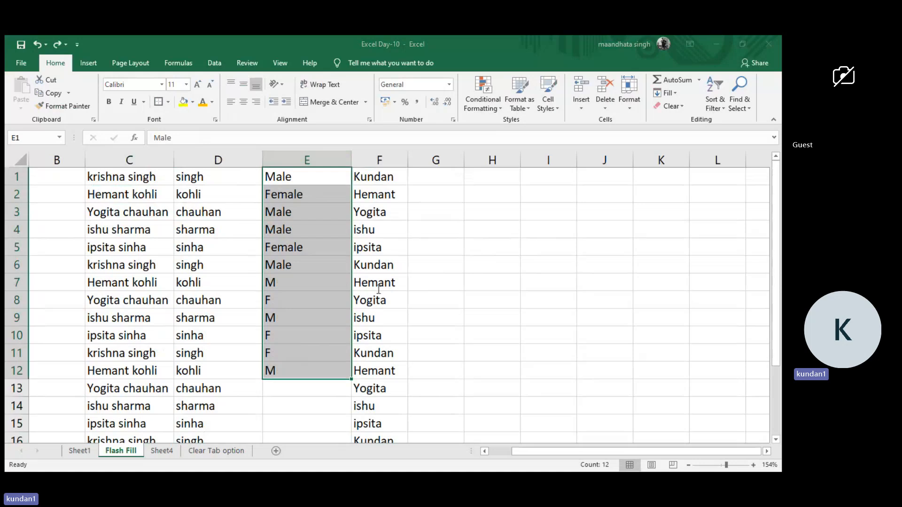
Replace Female with F and Male with M throughout the gender cells E1:E12.
{"action": "left_click", "coordinate": [321, 331]}
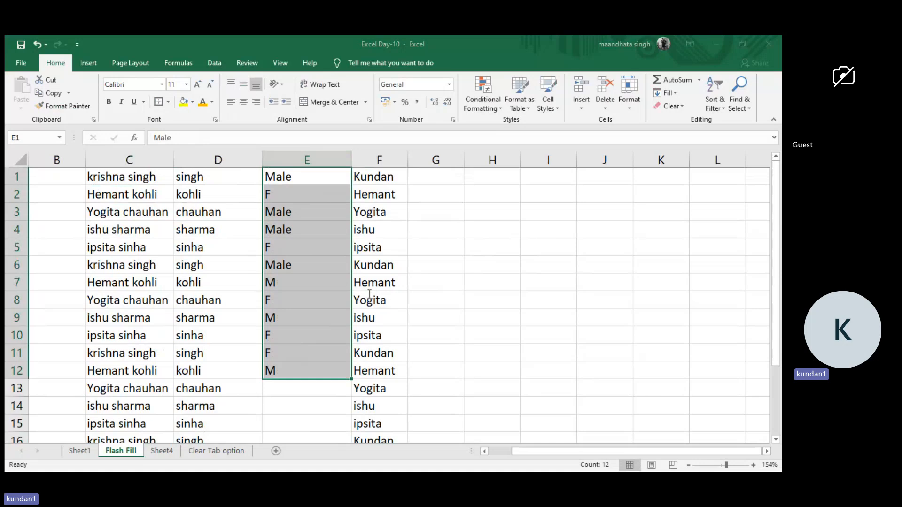
{"action": "left_click", "coordinate": [332, 336]}
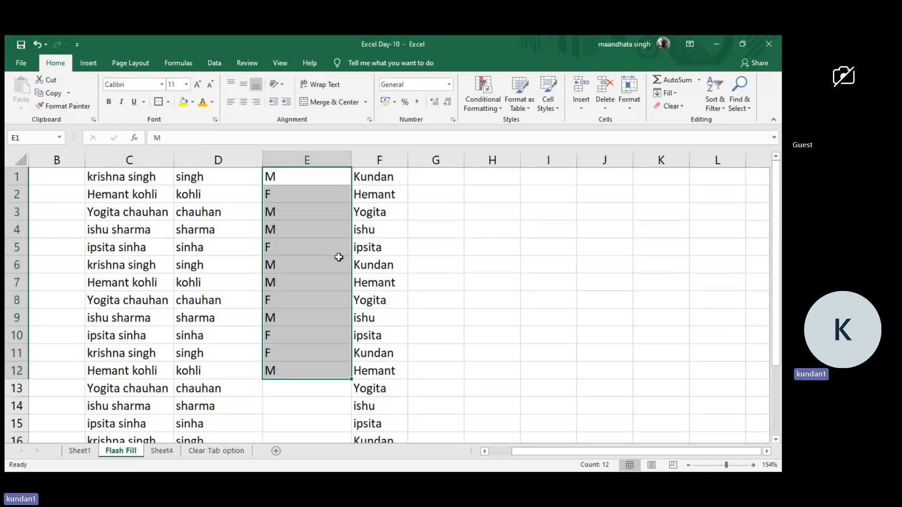
{"action": "left_click", "coordinate": [254, 388]}
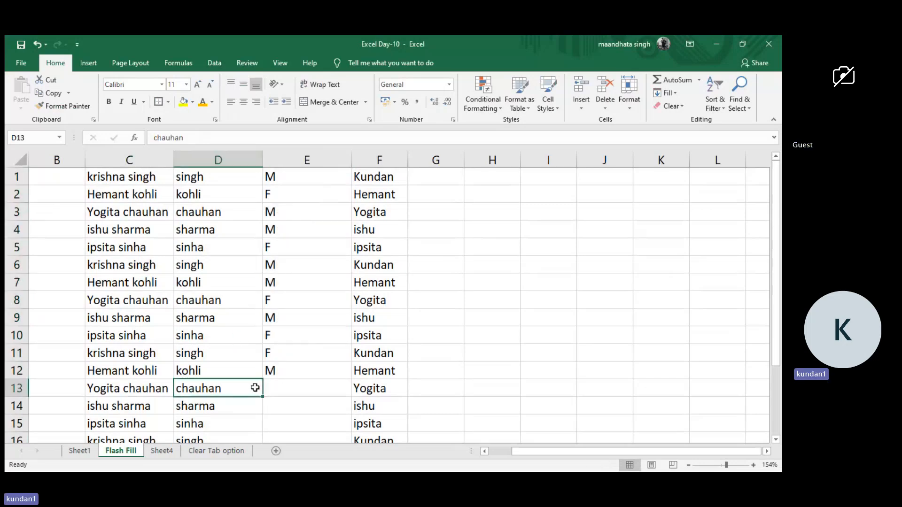
Review the Find & Select, Replace and Wrap Text topics on Sheet1 and the gender cells E1:E12 on Flash Fill.
{"action": "left_click", "coordinate": [78, 453]}
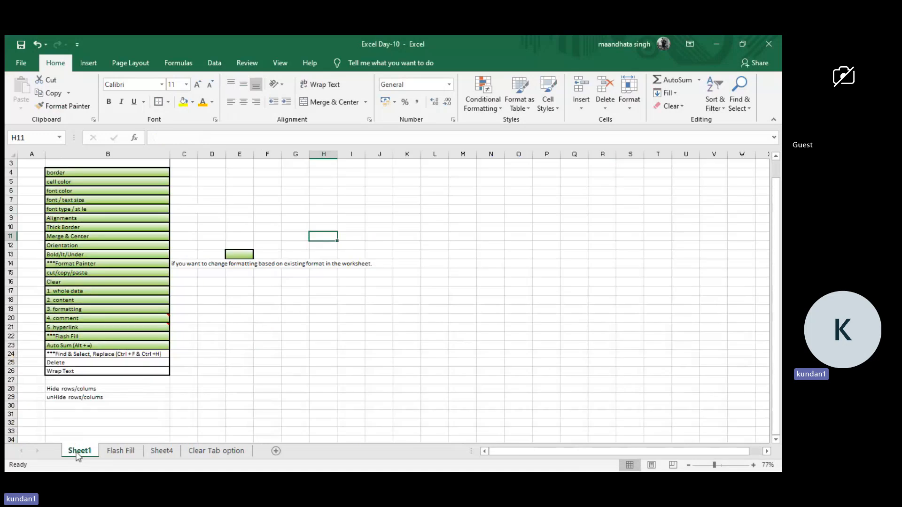
{"action": "scroll", "coordinate": [99, 327], "scroll_direction": "down", "scroll_amount": 2}
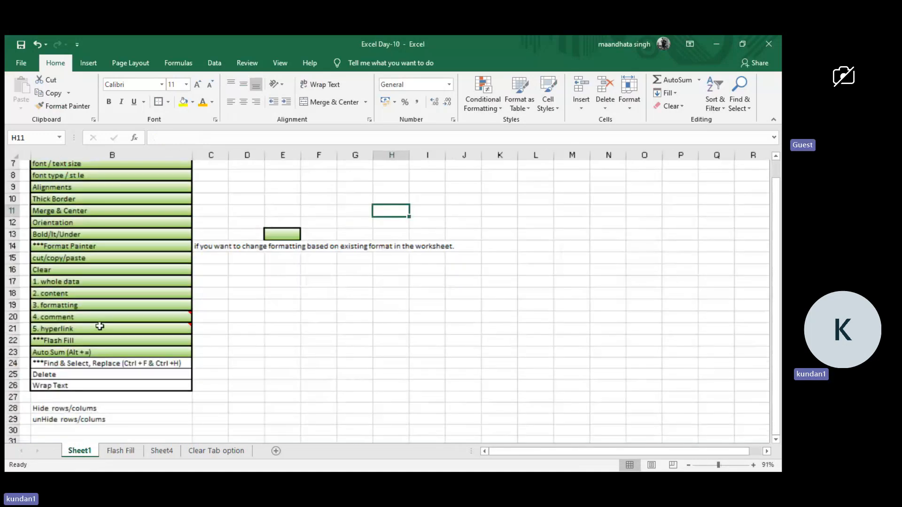
{"action": "scroll", "coordinate": [99, 326], "scroll_direction": "up", "scroll_amount": 10, "text": "ctrl"}
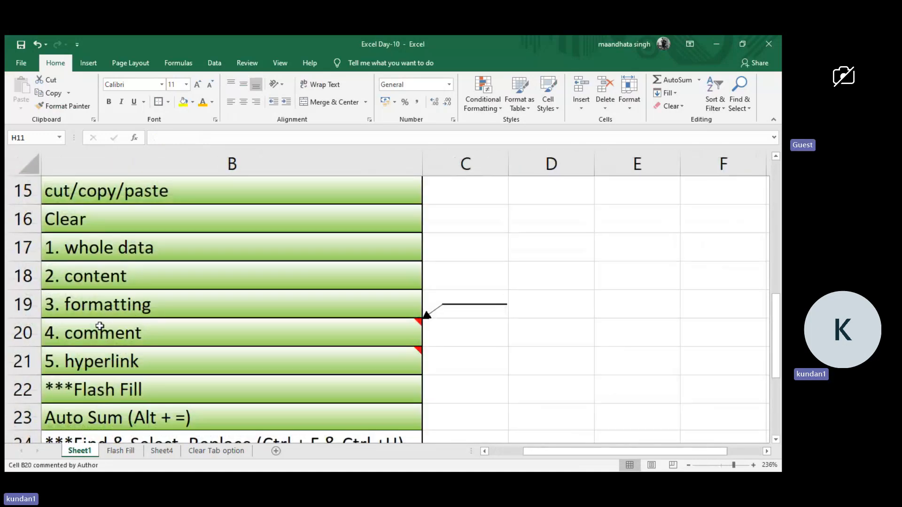
{"action": "scroll", "coordinate": [100, 327], "scroll_direction": "down", "scroll_amount": 2}
{"action": "left_click", "coordinate": [99, 328]}
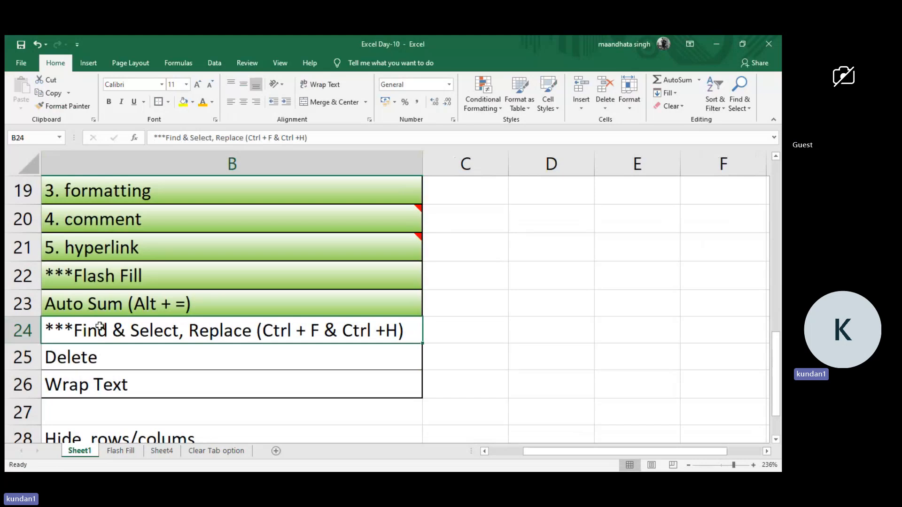
{"action": "left_click", "coordinate": [123, 451]}
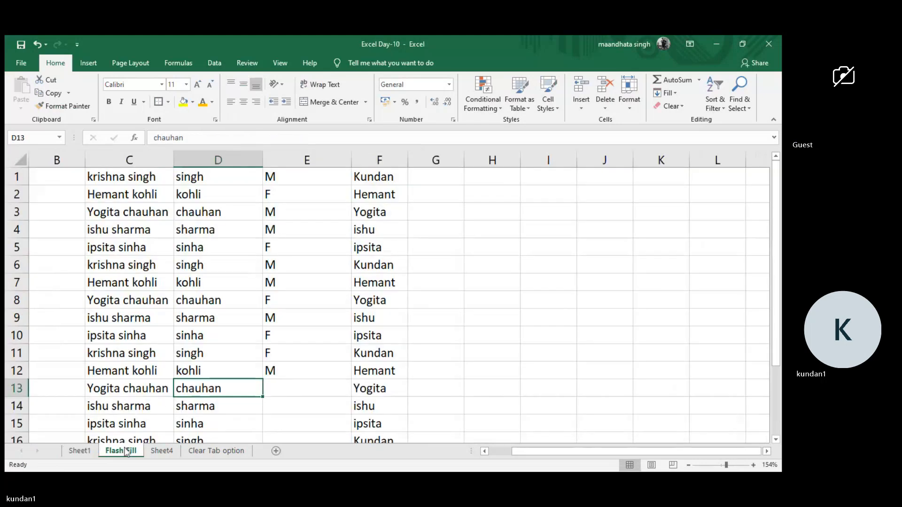
{"action": "left_click_drag", "start_coordinate": [272, 175], "coordinate": [274, 370]}
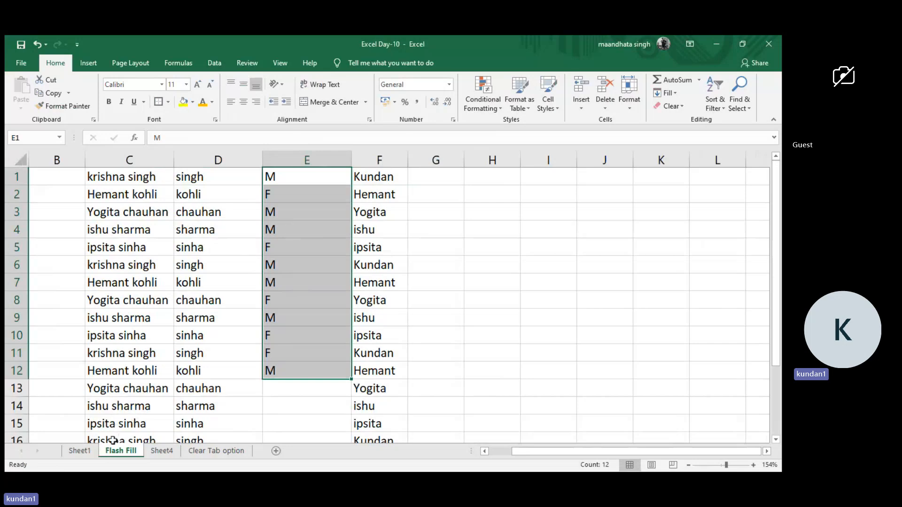
{"action": "left_click", "coordinate": [80, 451]}
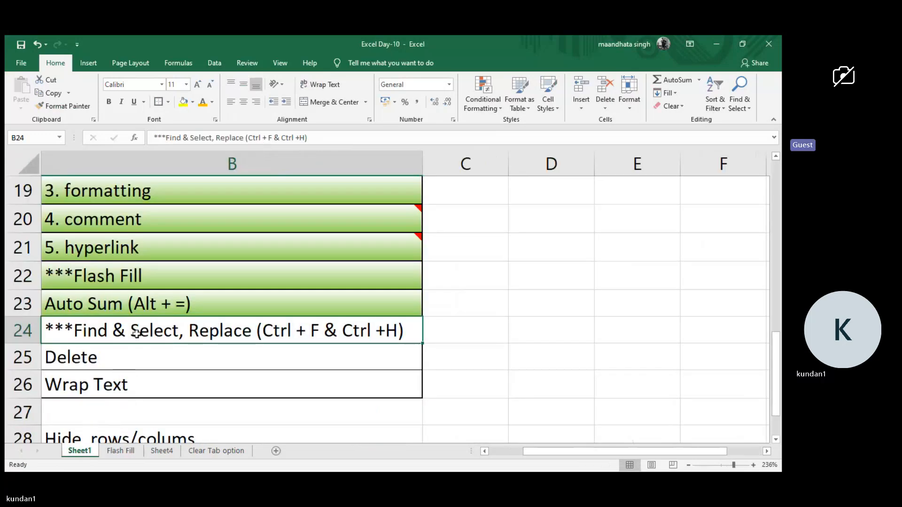
{"action": "left_click", "coordinate": [127, 385]}
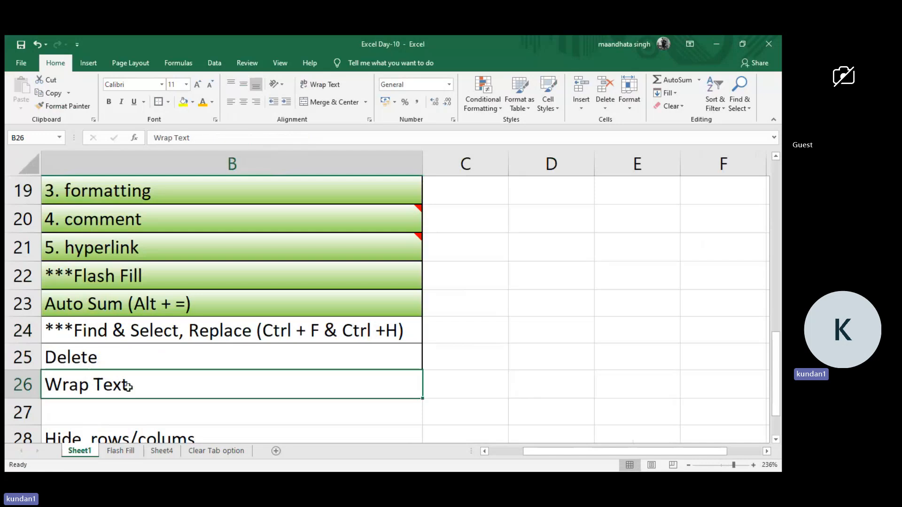
{"action": "scroll", "coordinate": [126, 383], "scroll_direction": "down", "scroll_amount": 1}
{"action": "scroll", "coordinate": [126, 383], "scroll_direction": "up", "scroll_amount": 7}
{"action": "scroll", "coordinate": [129, 388], "scroll_direction": "left", "scroll_amount": 1}
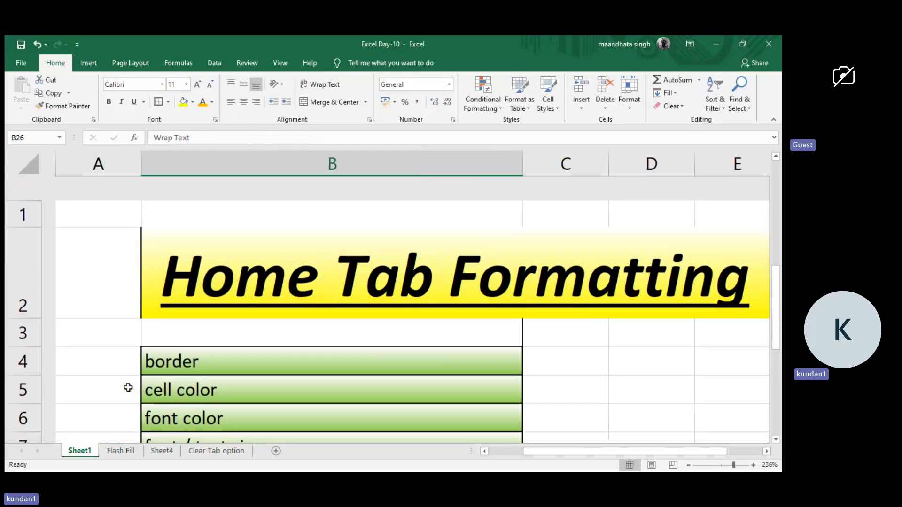
{"action": "scroll", "coordinate": [128, 388], "scroll_direction": "down", "scroll_amount": 10}
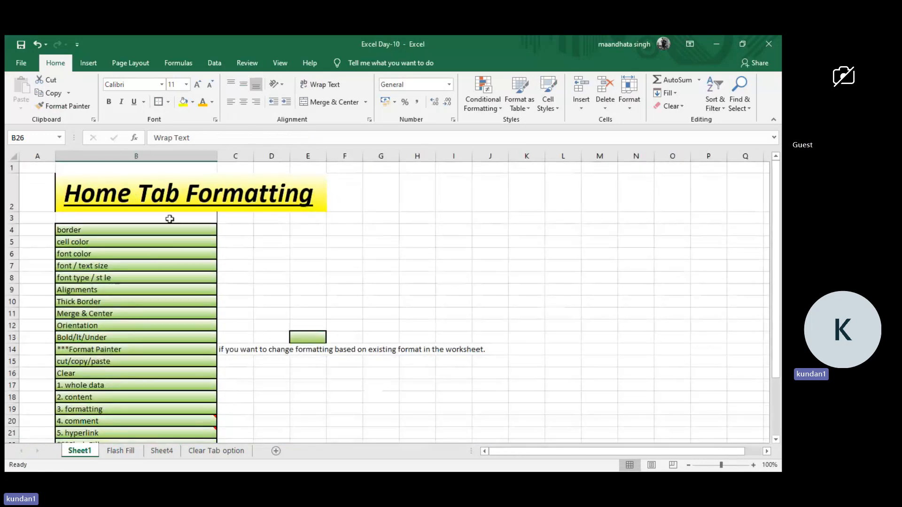
Unmerge the Home Tab Formatting title across B2:E2 and check the separated cells one by one.
{"action": "left_click", "coordinate": [189, 185]}
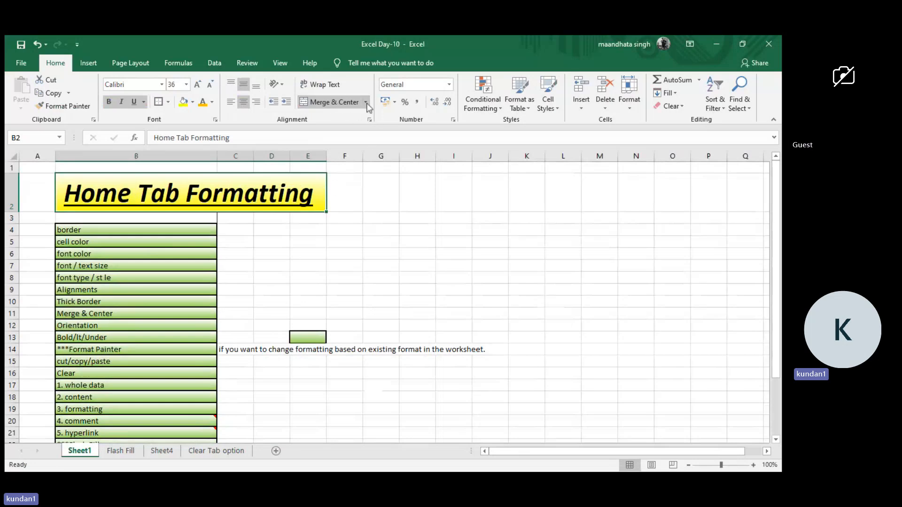
{"action": "left_click", "coordinate": [337, 203]}
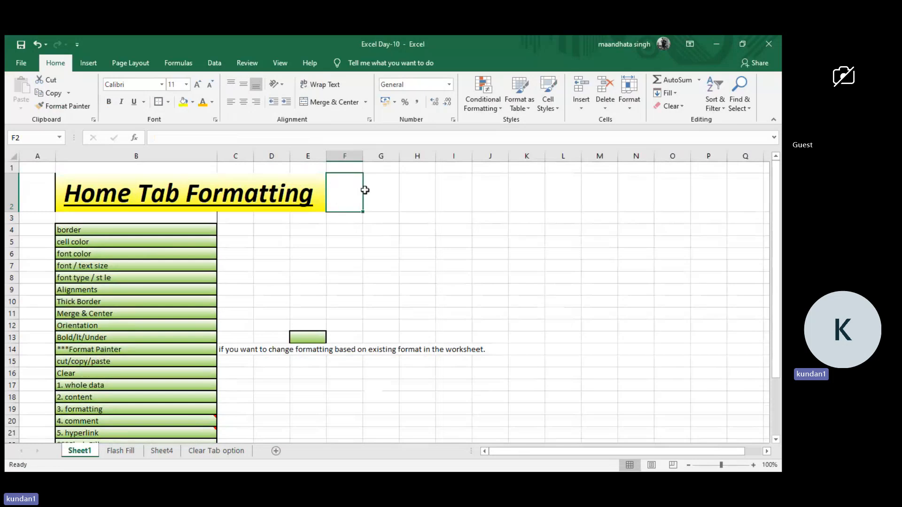
{"action": "left_click", "coordinate": [297, 188]}
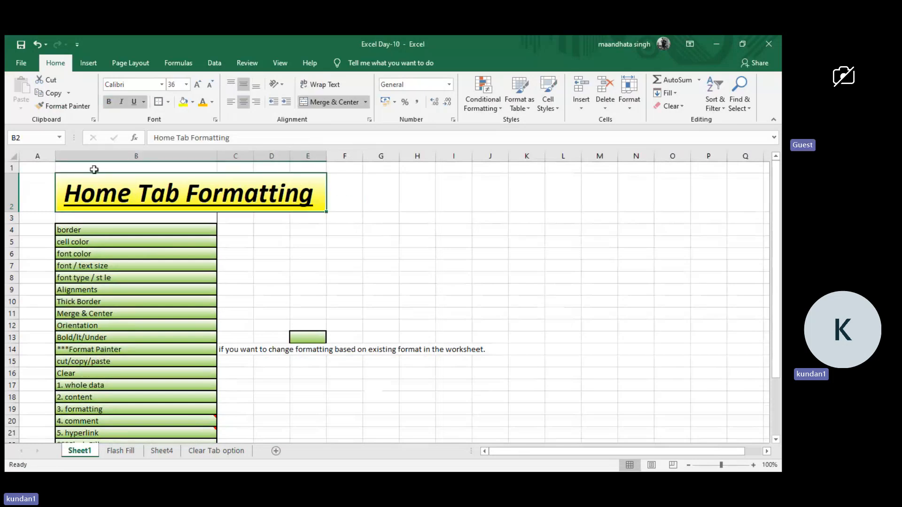
{"action": "left_click", "coordinate": [362, 106]}
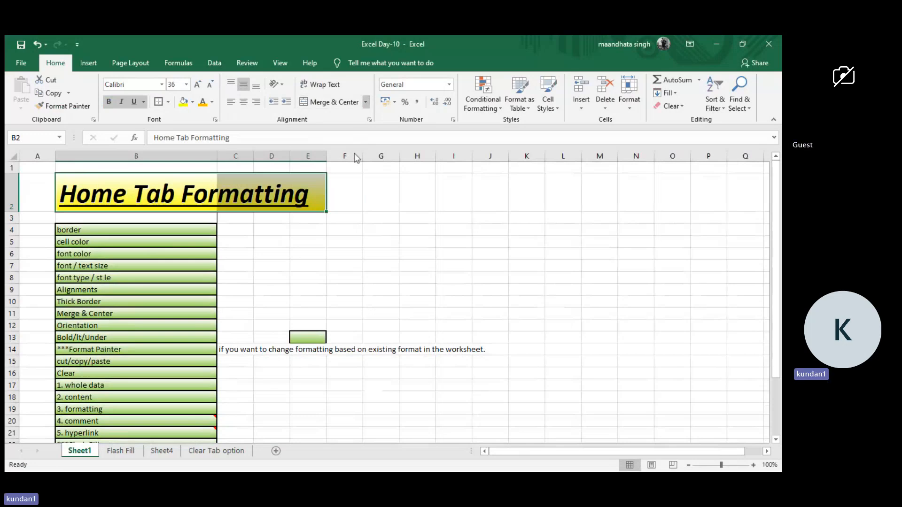
{"action": "left_click", "coordinate": [293, 216]}
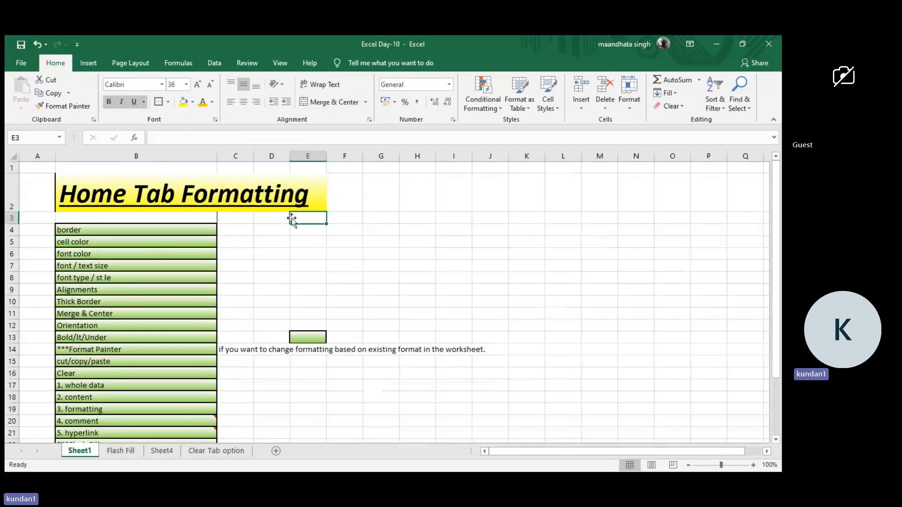
{"action": "left_click", "coordinate": [237, 192]}
{"action": "left_click", "coordinate": [272, 192]}
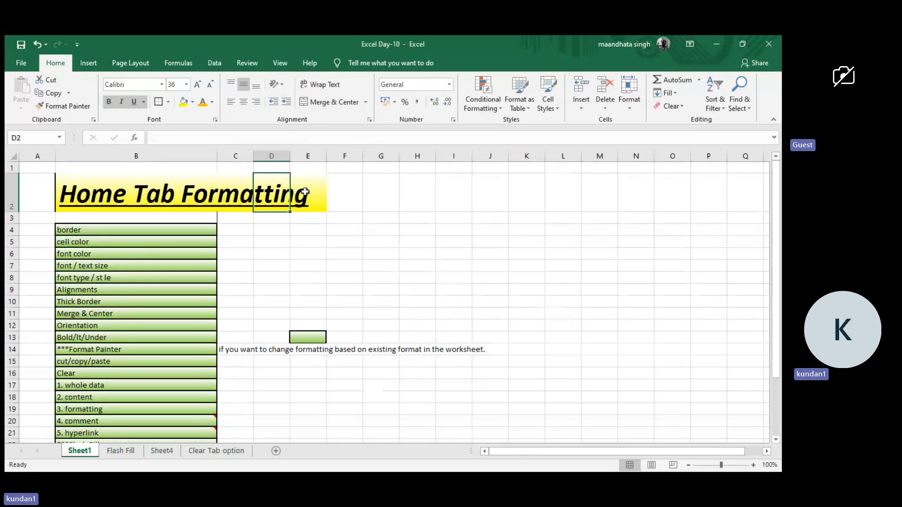
{"action": "left_click", "coordinate": [295, 192]}
{"action": "left_click", "coordinate": [186, 195]}
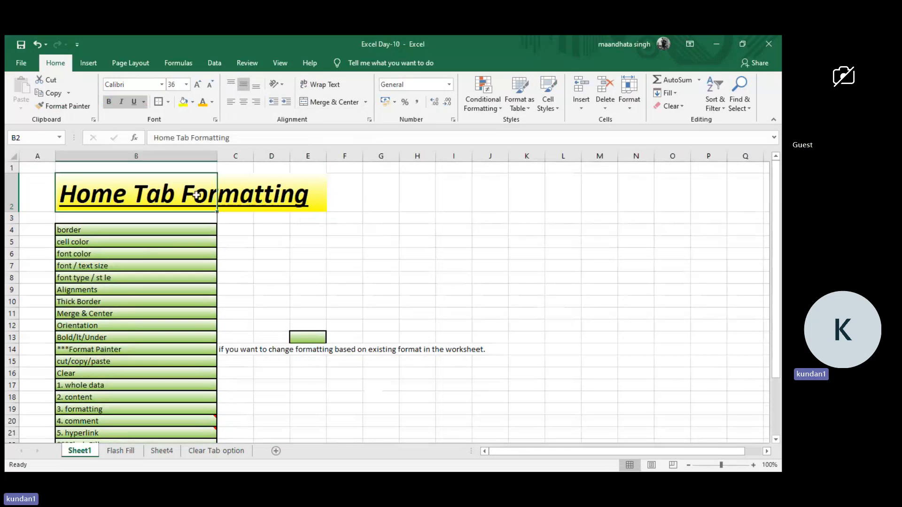
Try auto-fitting column B to the title in B2 and undo the width change.
{"action": "mouse_move", "coordinate": [217, 155]}
{"action": "left_mouse_down"}
{"action": "mouse_move", "coordinate": [230, 156]}
{"action": "mouse_move", "coordinate": [217, 155]}
{"action": "left_mouse_up"}
{"action": "double_click", "coordinate": [217, 154]}
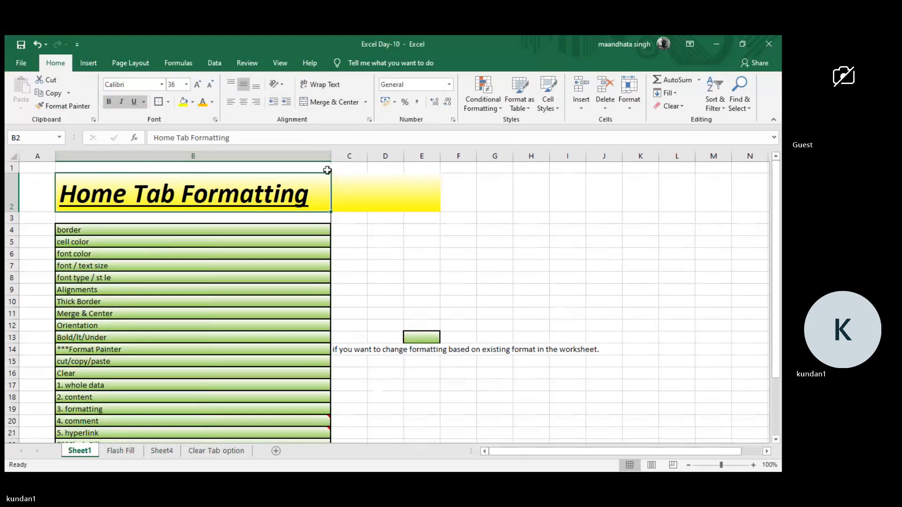
{"action": "key", "text": "ctrl+z"}
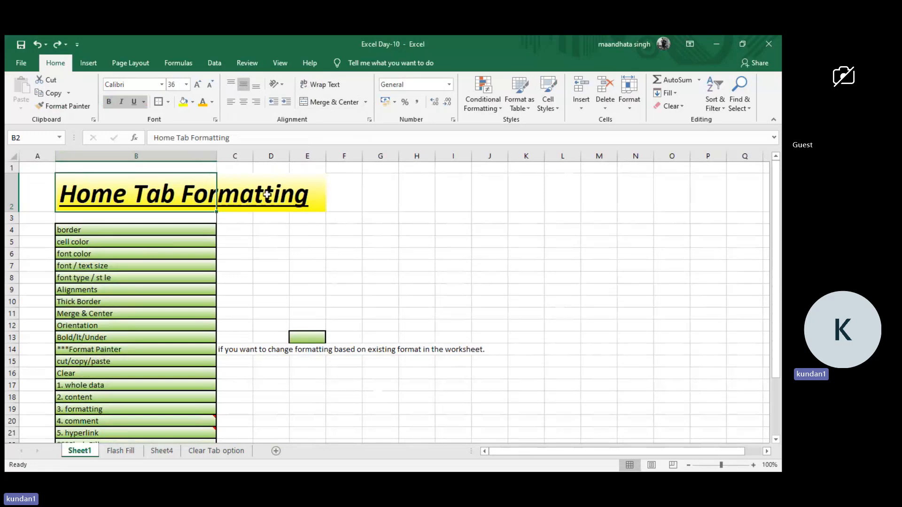
Enter dsf in C2 and 45 in D2 beside the Home Tab Formatting title.
{"action": "left_click", "coordinate": [245, 195]}
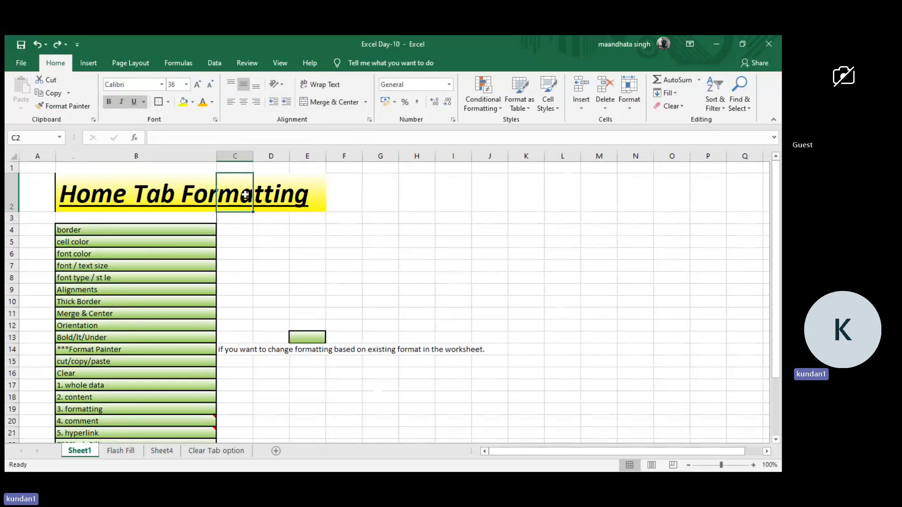
{"action": "type", "text": "dsf"}
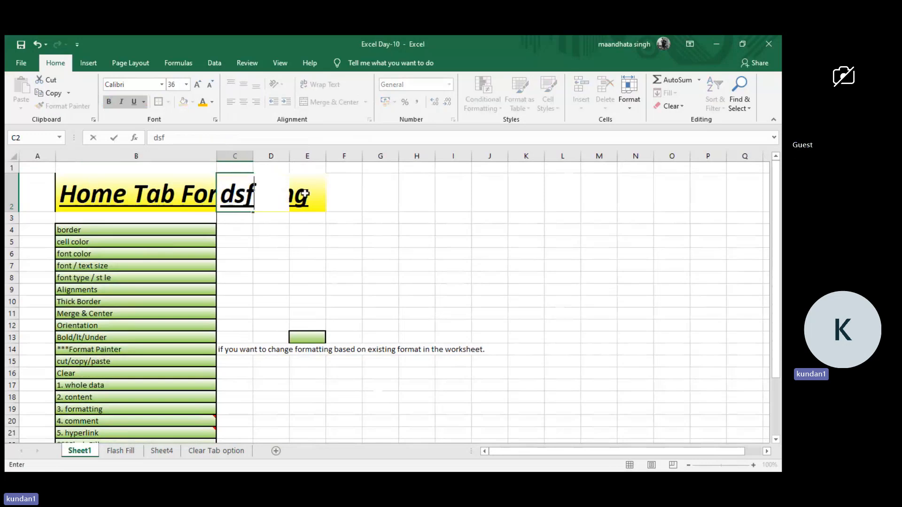
{"action": "key", "text": "ctrl+Return"}
{"action": "key", "text": "Right"}
{"action": "type", "text": "45"}
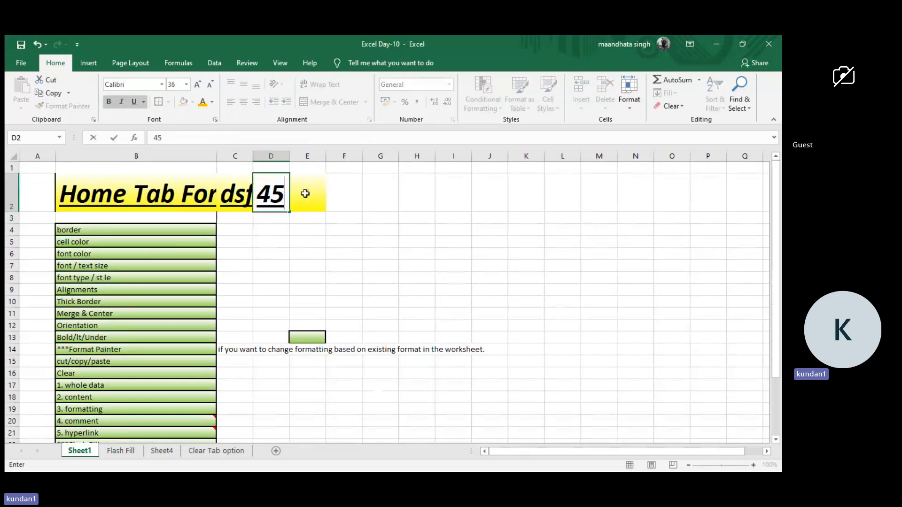
{"action": "key", "text": "Return"}
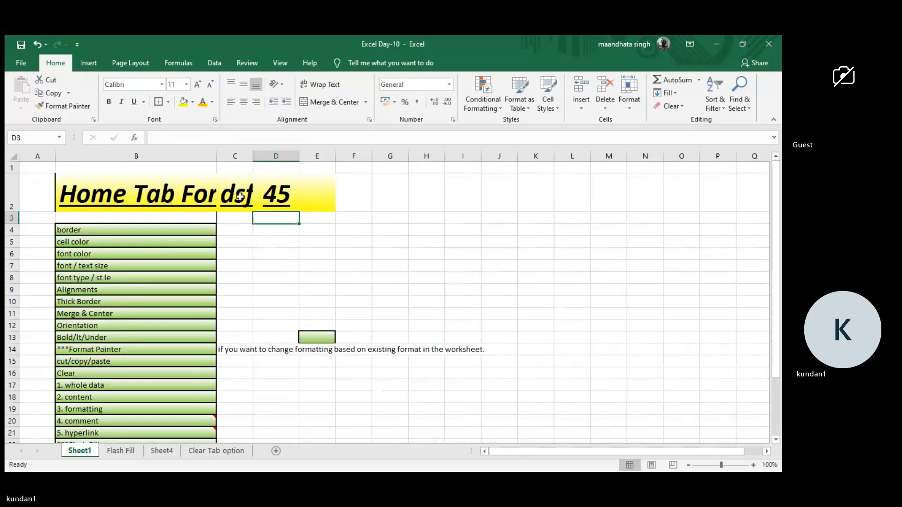
Wrap the text in B2 and C2, fitting row 2's height to the wrapped title.
{"action": "left_click", "coordinate": [193, 196]}
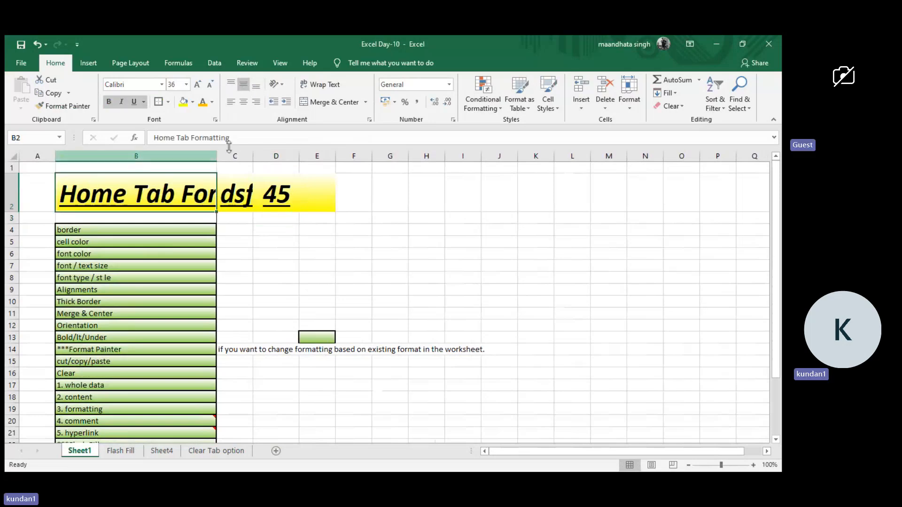
{"action": "left_click", "coordinate": [337, 87]}
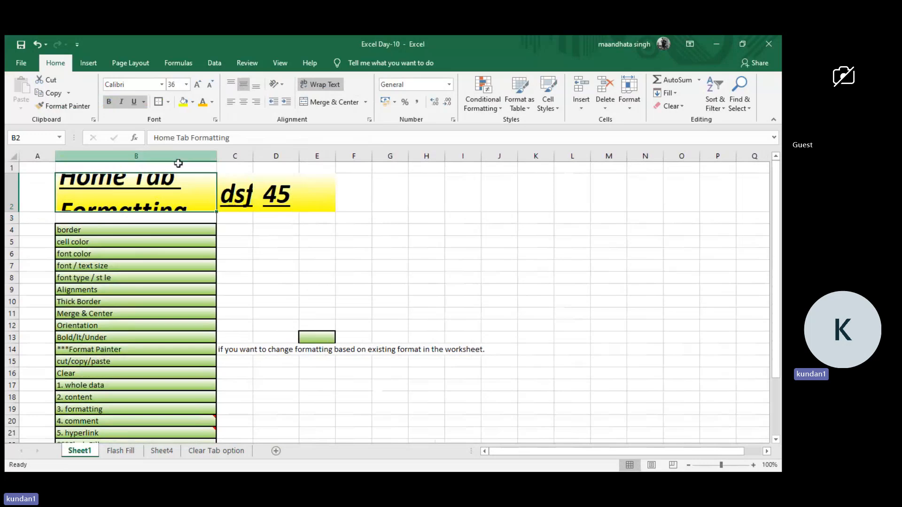
{"action": "double_click", "coordinate": [12, 213]}
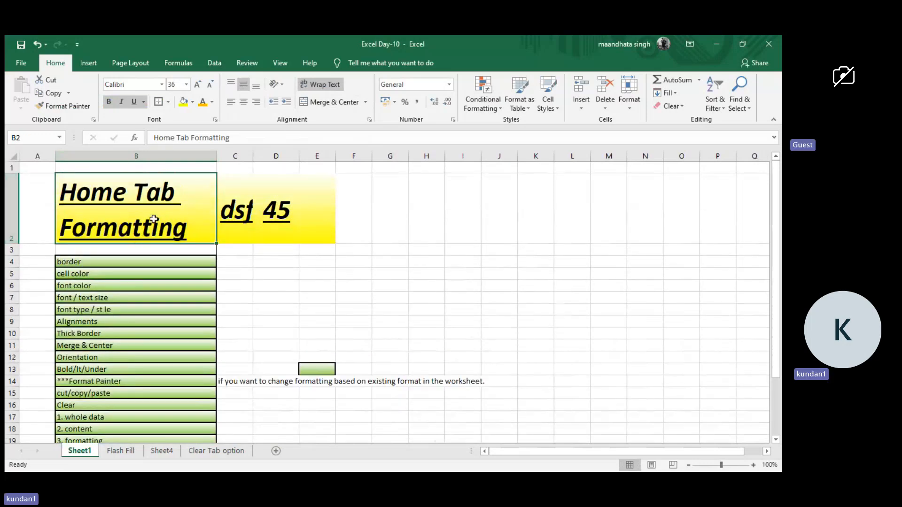
{"action": "left_click", "coordinate": [241, 204]}
{"action": "left_click", "coordinate": [320, 84]}
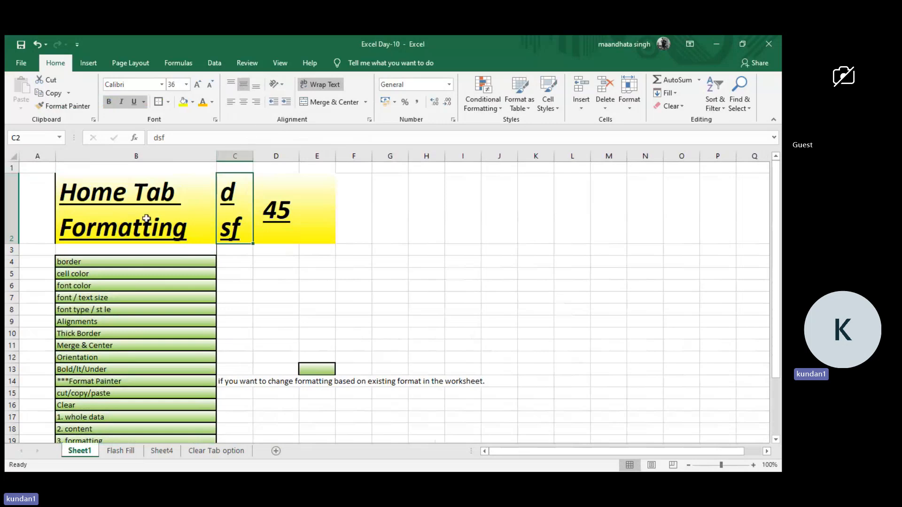
{"action": "left_click", "coordinate": [146, 219]}
Merge and center cells A4:A26 beside the list of Home tab topics.
{"action": "left_click", "coordinate": [34, 233]}
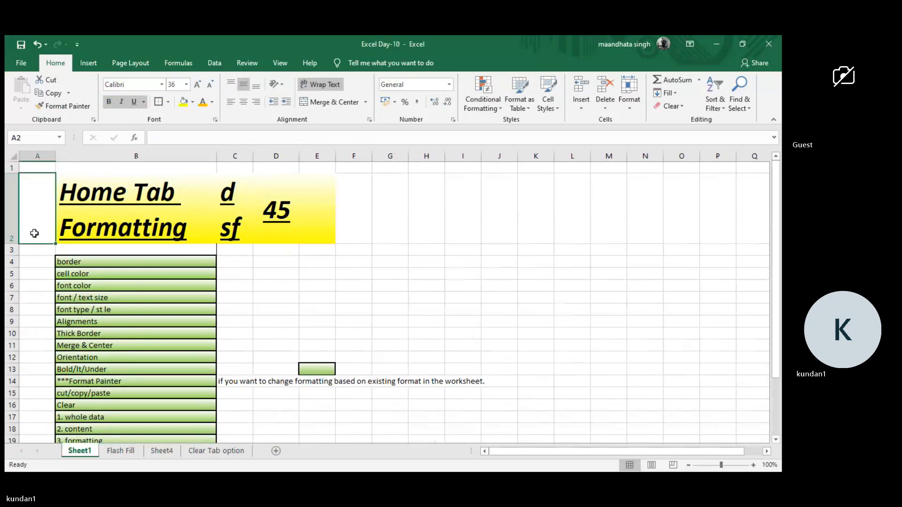
{"action": "key", "text": "ctrl+shift+Down"}
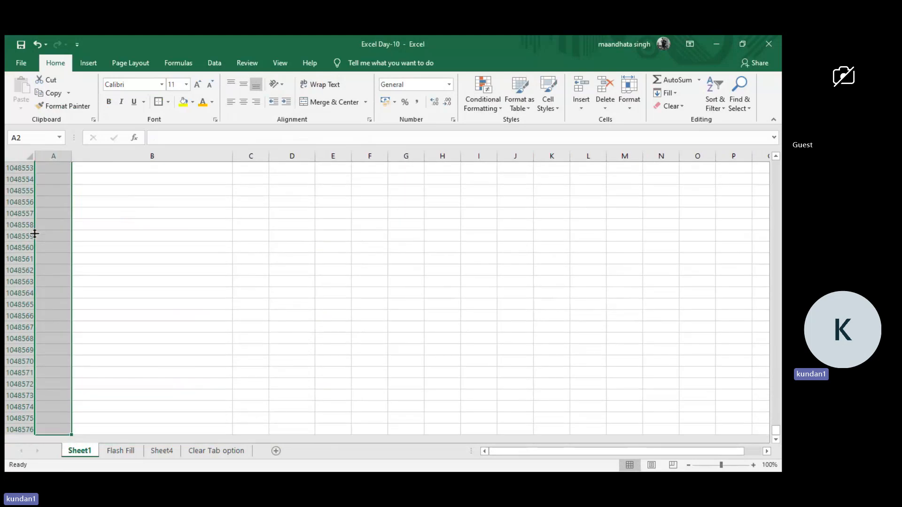
{"action": "key", "text": "Right"}
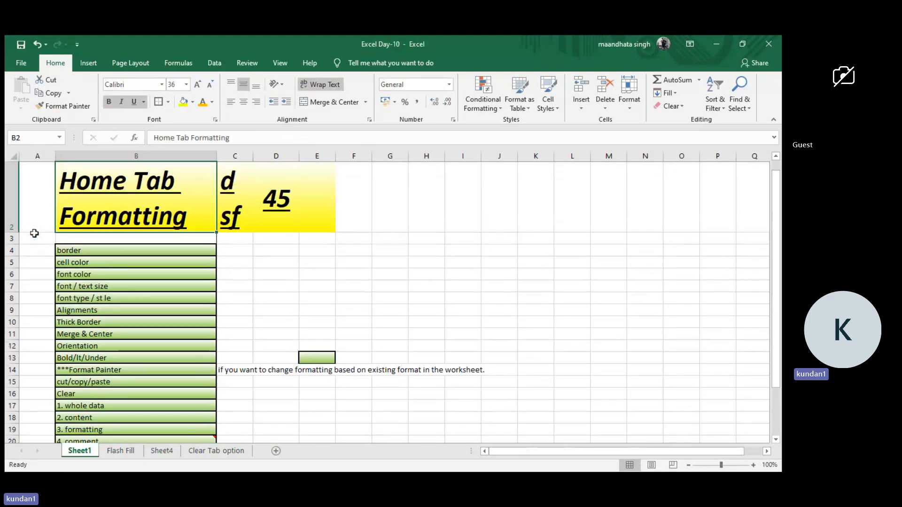
{"action": "key", "text": "ctrl+Down"}
{"action": "key", "text": "ctrl+shift+Down"}
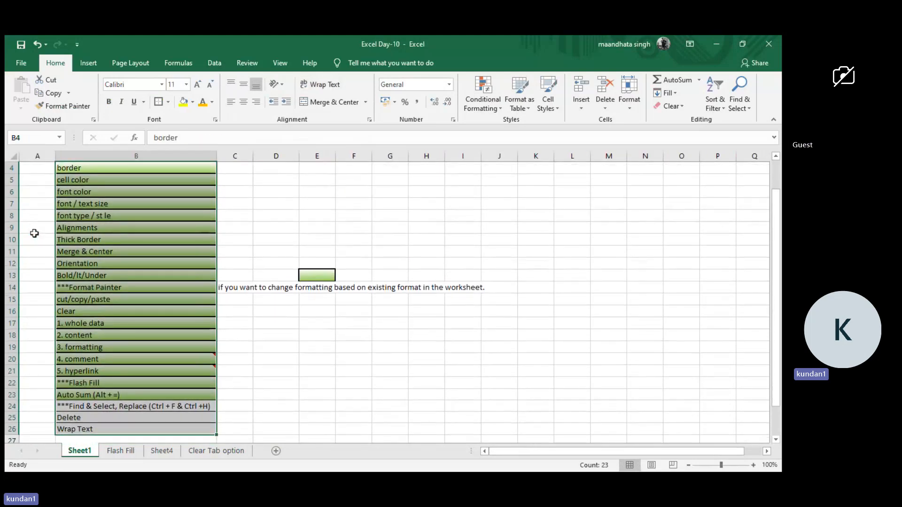
{"action": "key", "text": "Left"}
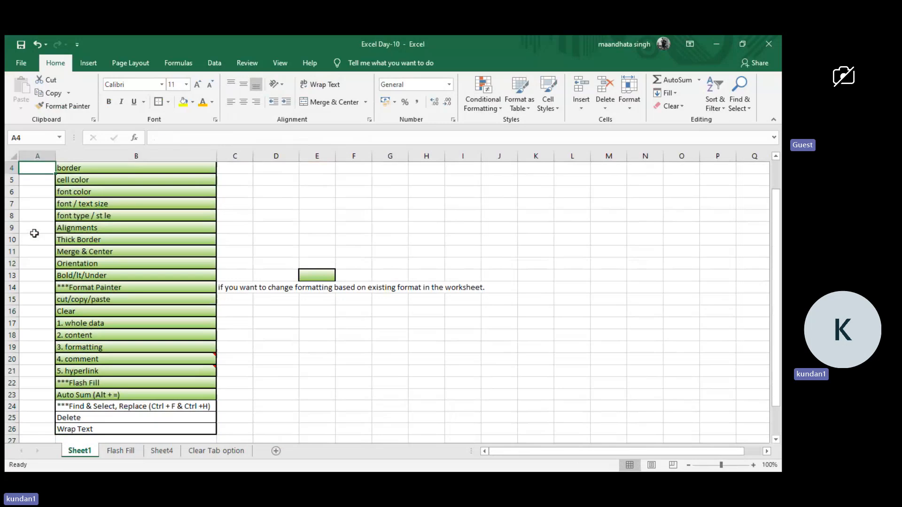
{"action": "key", "text": "shift+Down"}
{"action": "key", "text": "shift+Down"}
{"action": "key", "text": "shift+Down"}
{"action": "key", "text": "shift+Down"}
{"action": "key", "text": "shift+Down"}
{"action": "key", "text": "shift+Down"}
{"action": "key", "text": "shift+Down"}
{"action": "key", "text": "shift+Down"}
{"action": "key", "text": "shift+Down"}
{"action": "key", "text": "shift+Down"}
{"action": "key", "text": "shift+Down"}
{"action": "key", "text": "shift+Down"}
{"action": "key", "text": "shift+Down"}
{"action": "key", "text": "shift+Down"}
{"action": "key", "text": "shift+Down"}
{"action": "key", "text": "shift+Down"}
{"action": "key", "text": "shift+Down"}
{"action": "key", "text": "shift+Down"}
{"action": "key", "text": "shift+Down"}
{"action": "key", "text": "shift+Down"}
{"action": "key", "text": "shift+Down"}
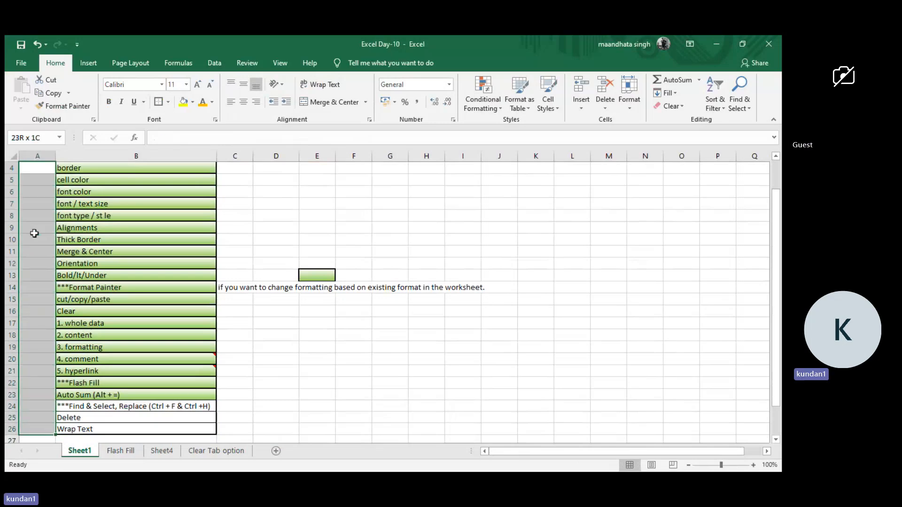
{"action": "left_click", "coordinate": [323, 102]}
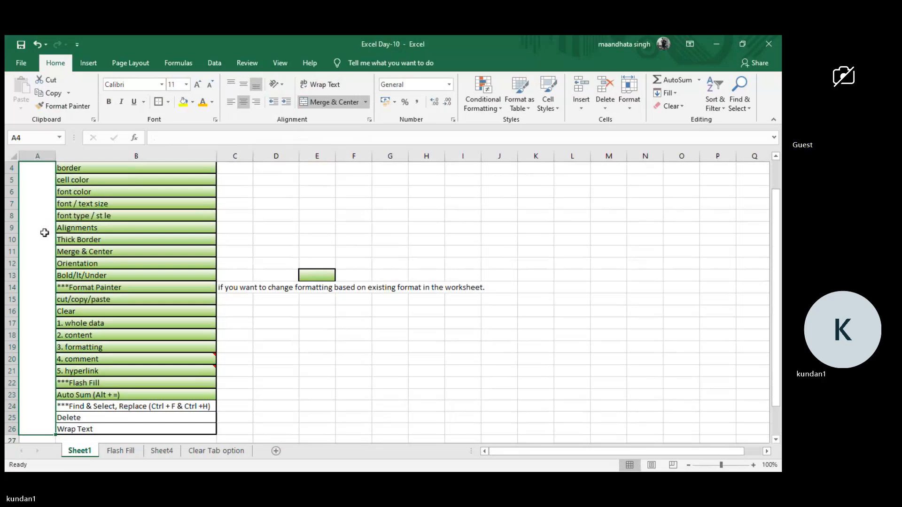
Enter Functions in the merged cell A4:A26 and widen column A to fit the word.
{"action": "type", "text": "Functions"}
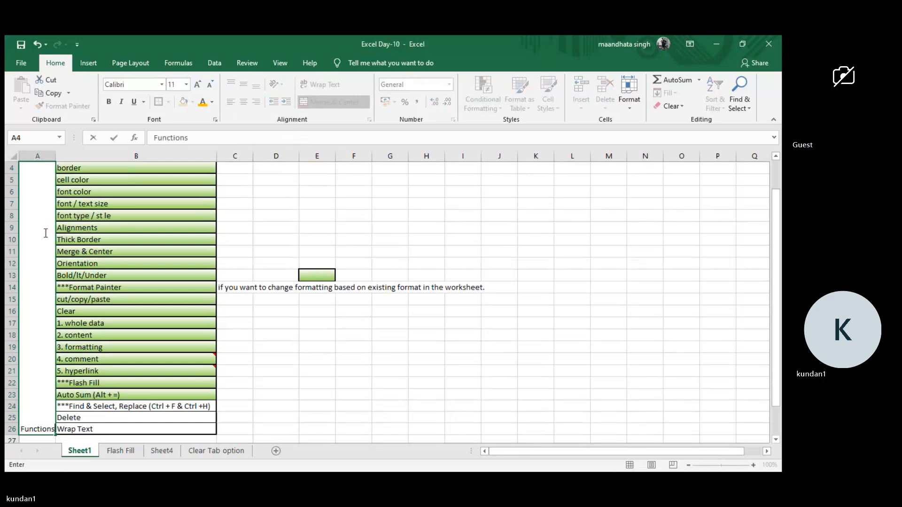
{"action": "key", "text": "Return"}
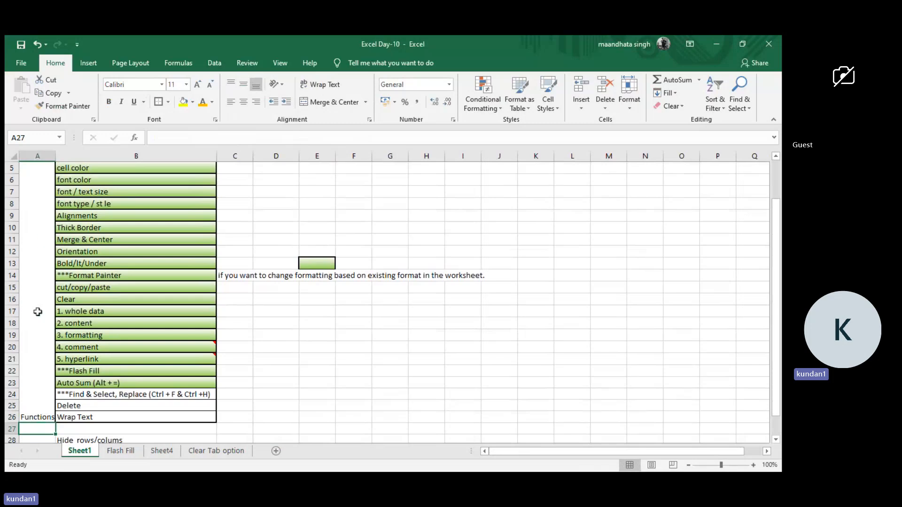
{"action": "left_click", "coordinate": [34, 336]}
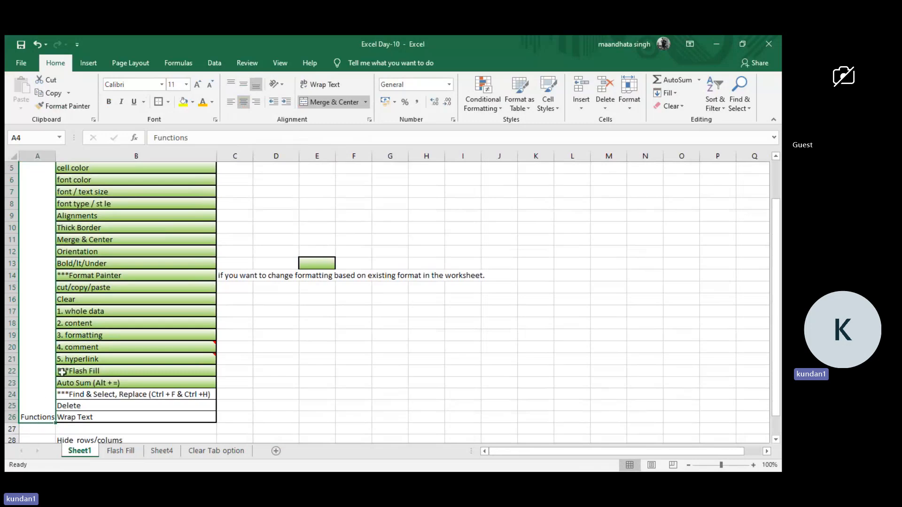
{"action": "left_click_drag", "start_coordinate": [54, 157], "coordinate": [87, 157]}
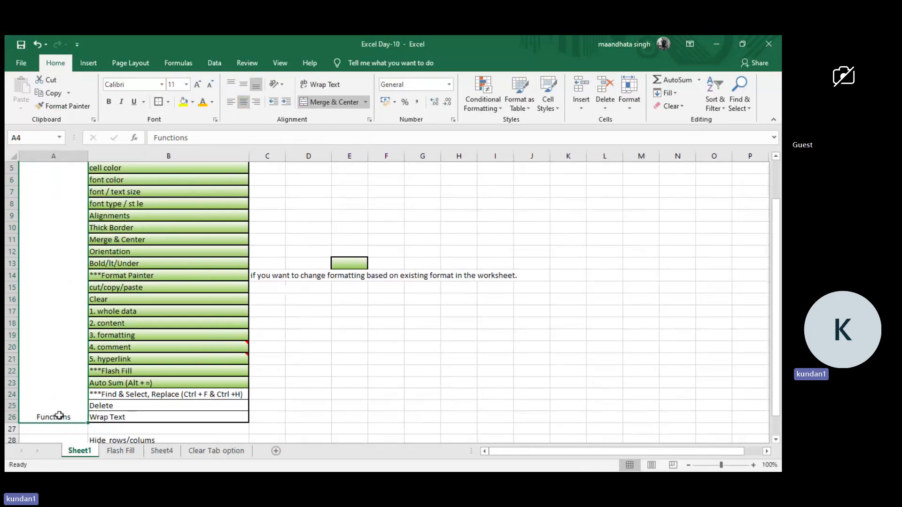
Angle the Functions text counterclockwise and set its font size to 28.
{"action": "scroll", "coordinate": [59, 413], "scroll_direction": "up", "scroll_amount": 2}
{"action": "scroll", "coordinate": [93, 229], "scroll_direction": "down", "scroll_amount": 2}
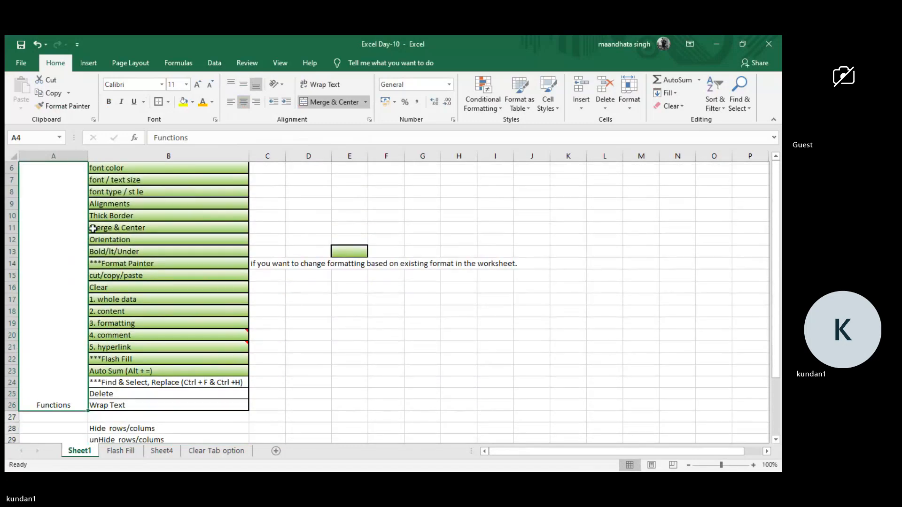
{"action": "scroll", "coordinate": [91, 235], "scroll_direction": "up", "scroll_amount": 2}
{"action": "scroll", "coordinate": [82, 314], "scroll_direction": "down", "scroll_amount": 1}
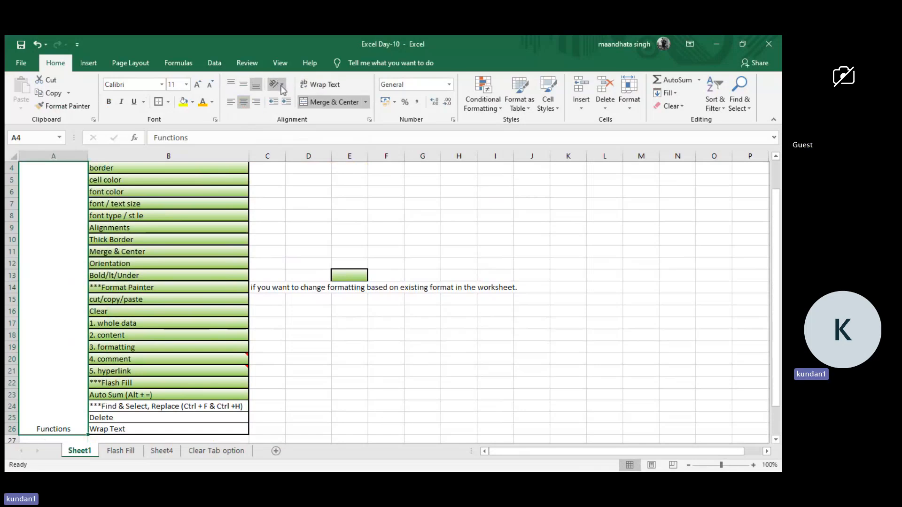
{"action": "left_click", "coordinate": [298, 102]}
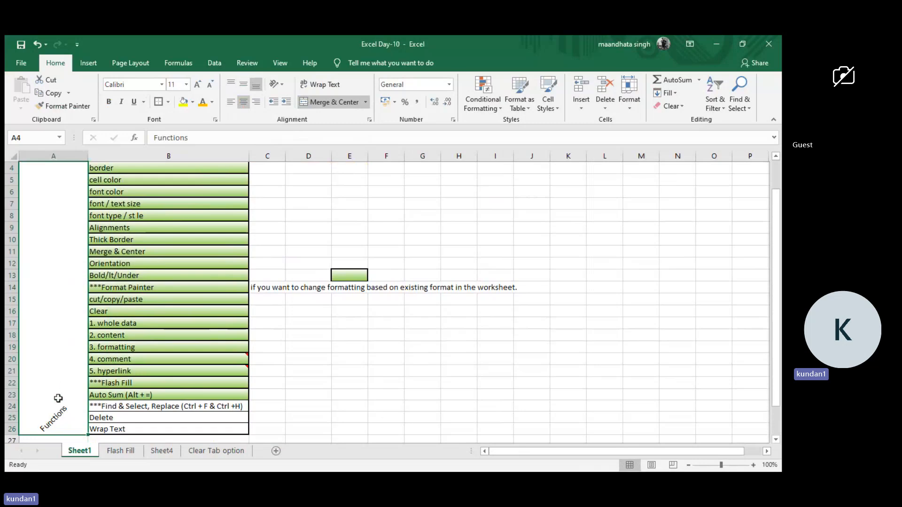
{"action": "left_click", "coordinate": [197, 85]}
{"action": "left_click", "coordinate": [198, 85]}
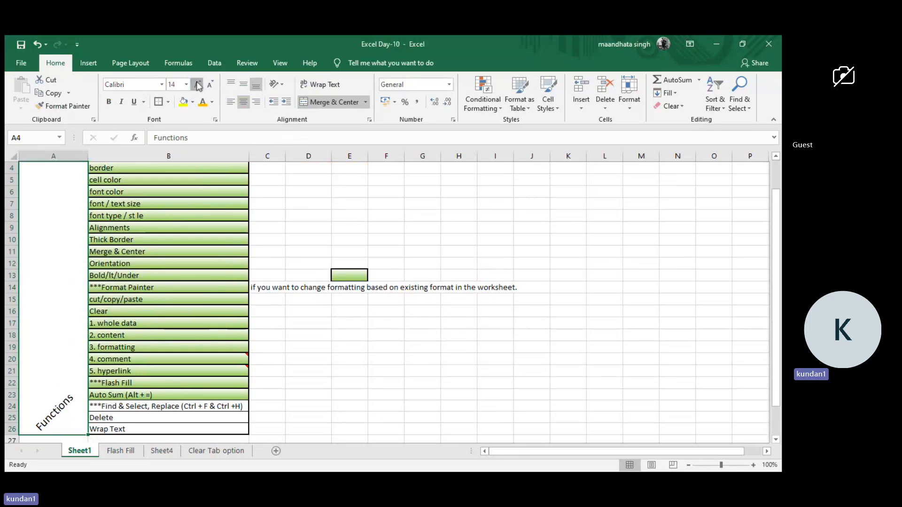
{"action": "left_click", "coordinate": [198, 85]}
{"action": "left_click", "coordinate": [197, 85]}
{"action": "left_click", "coordinate": [198, 85]}
{"action": "left_click", "coordinate": [197, 85]}
{"action": "left_click", "coordinate": [198, 84]}
{"action": "left_click", "coordinate": [197, 84]}
{"action": "left_click", "coordinate": [198, 85]}
{"action": "left_click", "coordinate": [198, 85]}
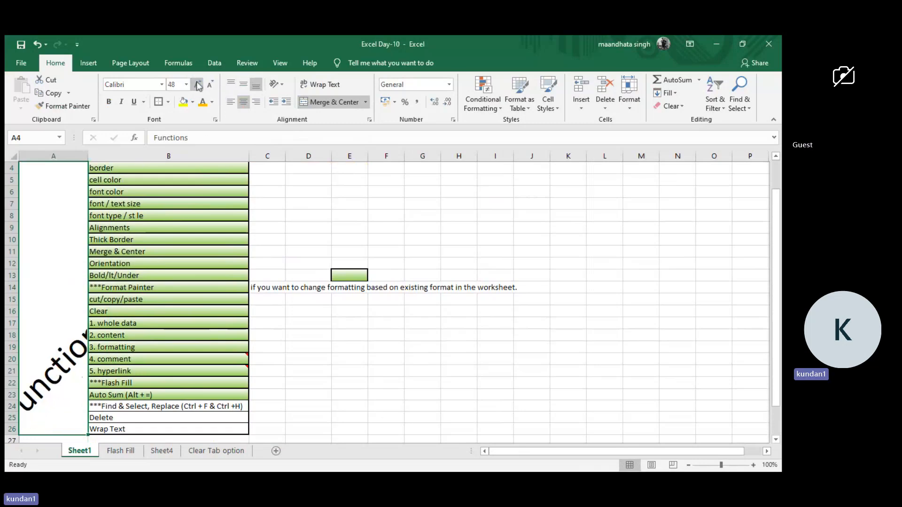
{"action": "left_click", "coordinate": [211, 85]}
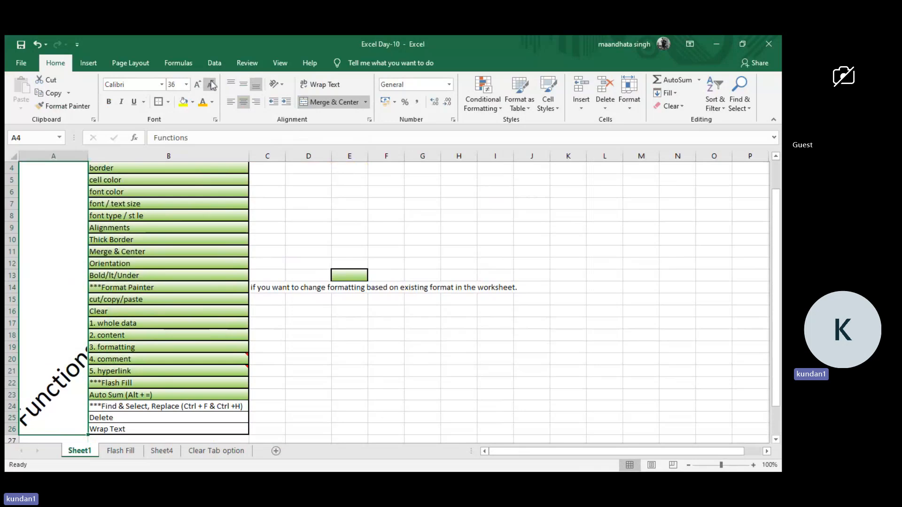
{"action": "left_click", "coordinate": [211, 84]}
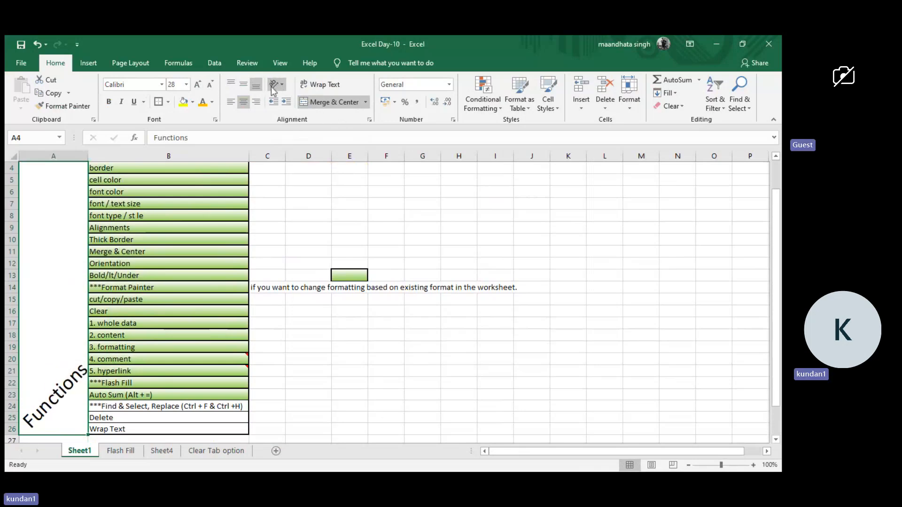
Rotate the Functions text upward to read vertically and set its font size to 72.
{"action": "left_click", "coordinate": [289, 137]}
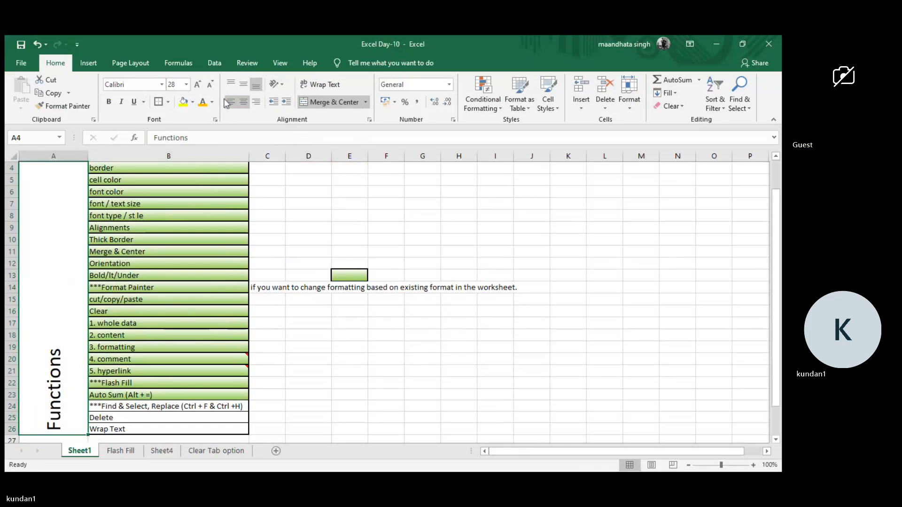
{"action": "left_click", "coordinate": [198, 84]}
{"action": "left_click", "coordinate": [198, 85]}
{"action": "left_click", "coordinate": [198, 84]}
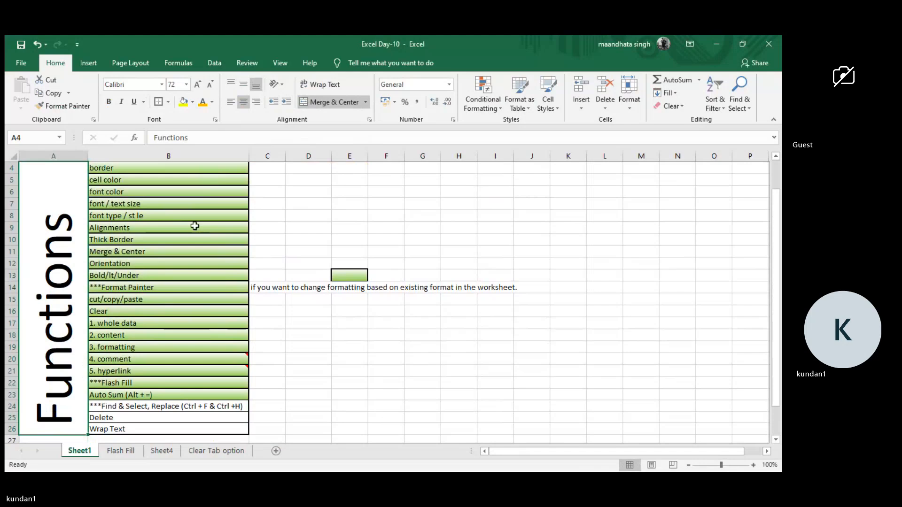
Fill the merged Functions cell with yellow and narrow column A closely around the rotated text.
{"action": "left_click", "coordinate": [183, 101]}
{"action": "double_click", "coordinate": [85, 157]}
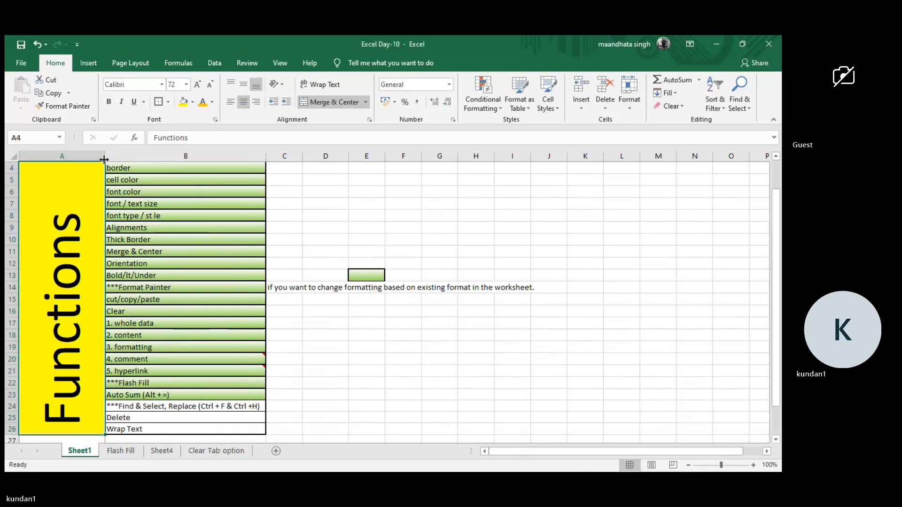
{"action": "left_click_drag", "start_coordinate": [107, 158], "coordinate": [70, 161]}
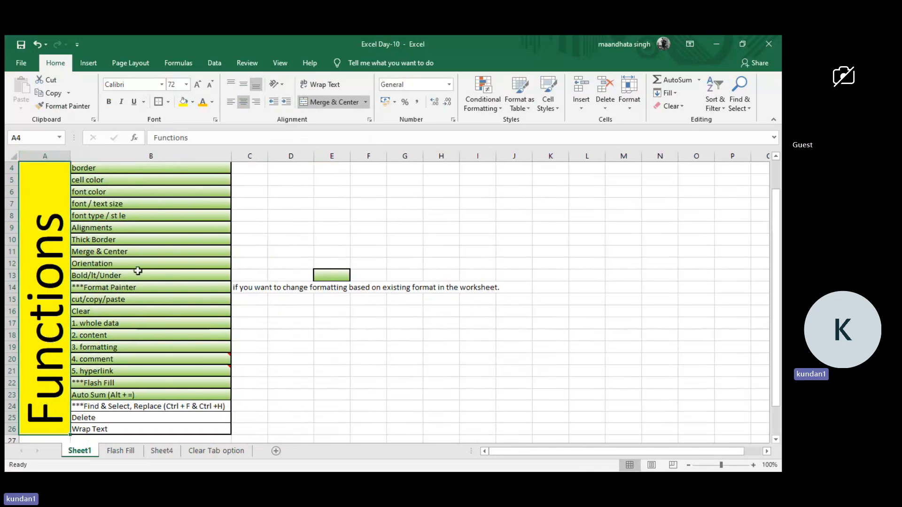
Middle-align the Functions text vertically with its horizontal centering turned off, and widen column A around it.
{"action": "scroll", "coordinate": [138, 271], "scroll_direction": "up", "scroll_amount": 1}
{"action": "scroll", "coordinate": [138, 271], "scroll_direction": "down", "scroll_amount": 2}
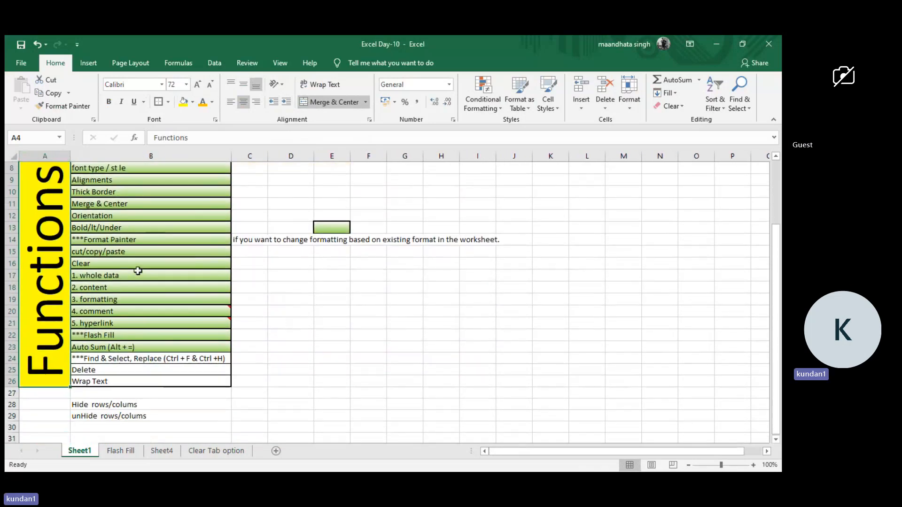
{"action": "scroll", "coordinate": [54, 264], "scroll_direction": "up", "scroll_amount": 2}
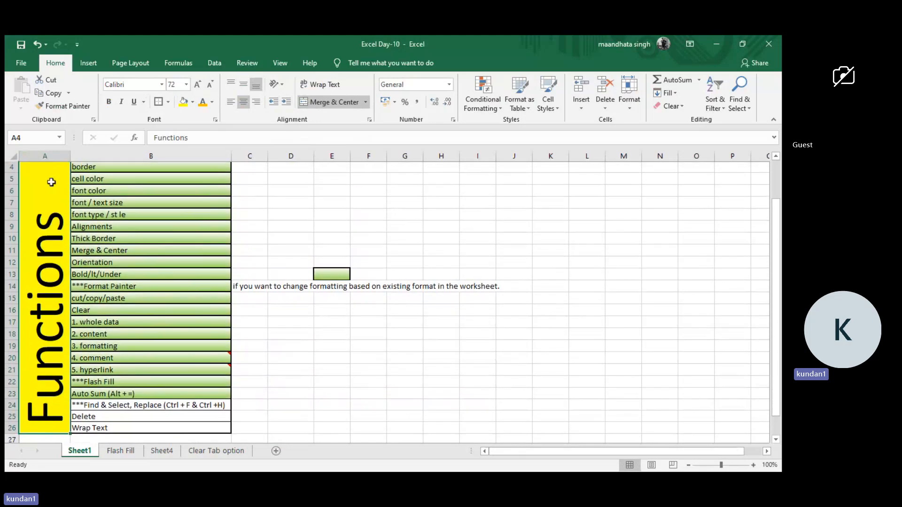
{"action": "scroll", "coordinate": [60, 245], "scroll_direction": "down", "scroll_amount": 2}
{"action": "scroll", "coordinate": [52, 251], "scroll_direction": "up", "scroll_amount": 2}
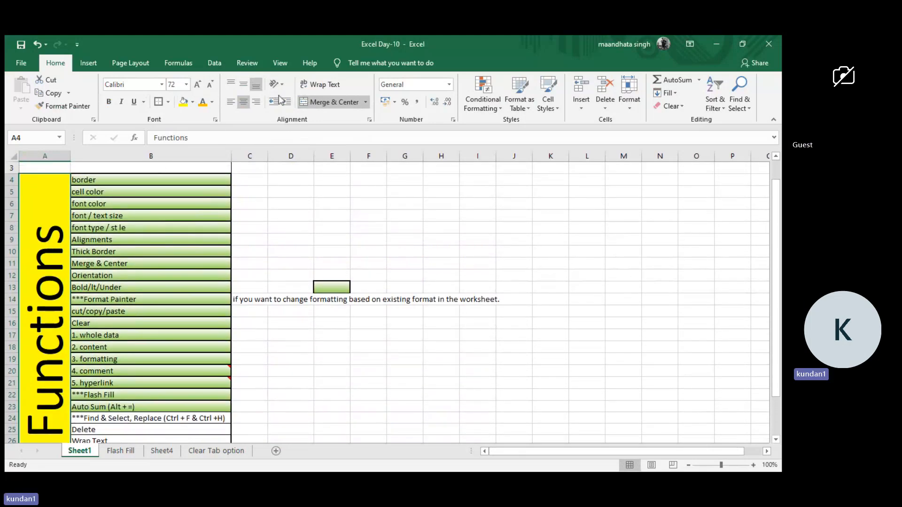
{"action": "left_click", "coordinate": [244, 87]}
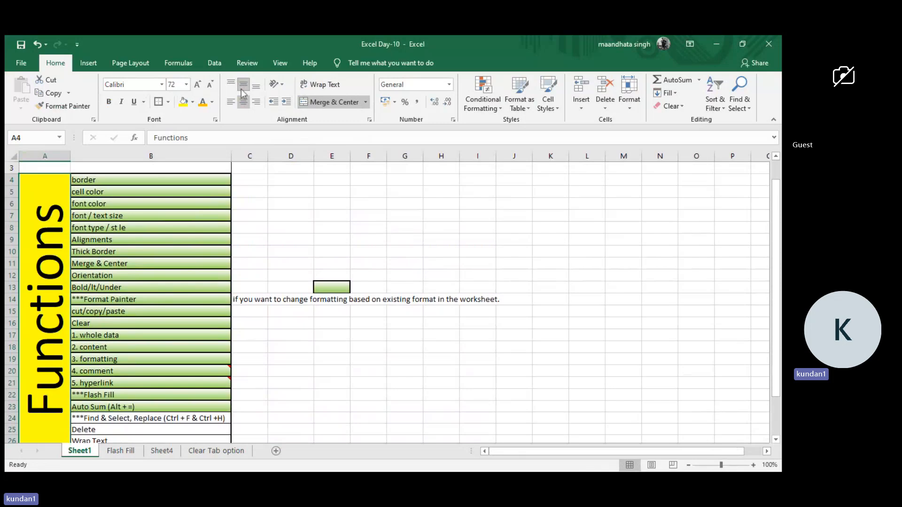
{"action": "left_click", "coordinate": [243, 101]}
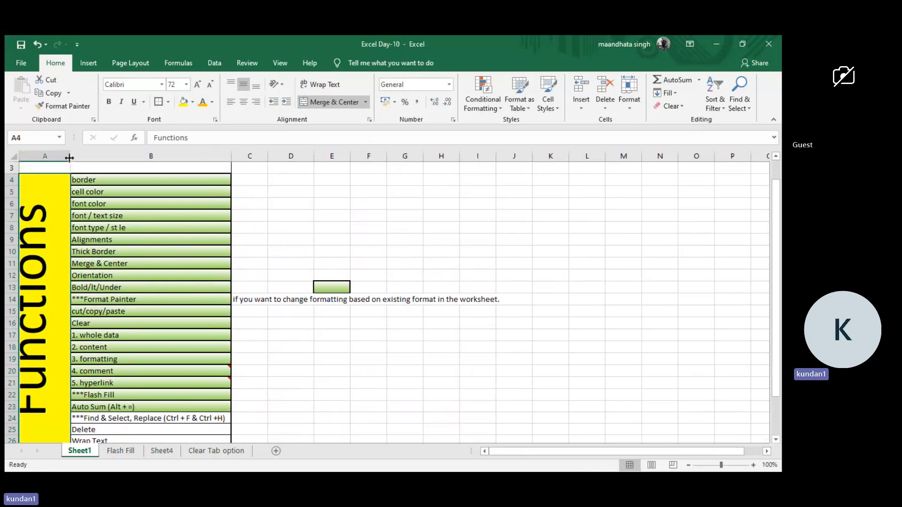
{"action": "left_click_drag", "start_coordinate": [69, 158], "coordinate": [104, 158]}
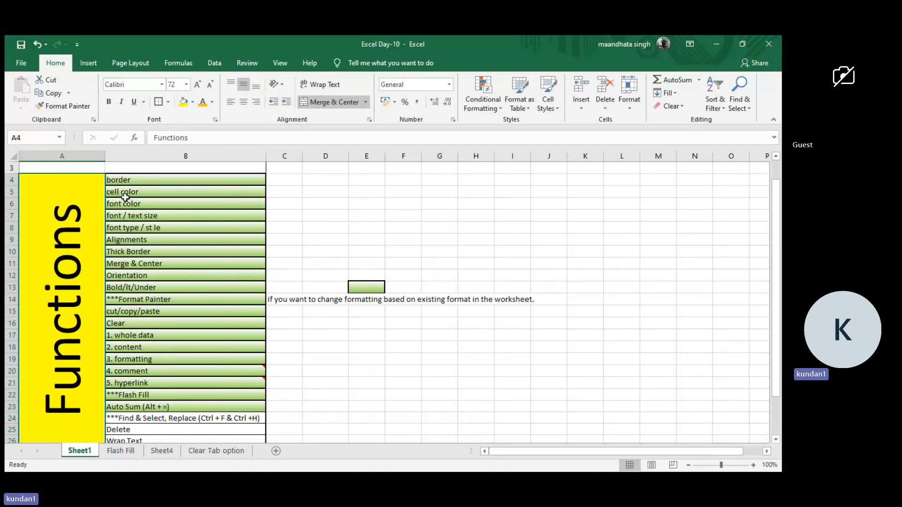
Clear the sample entries from C2:D2 beside the Home Tab Formatting title.
{"action": "scroll", "coordinate": [187, 197], "scroll_direction": "down", "scroll_amount": 1}
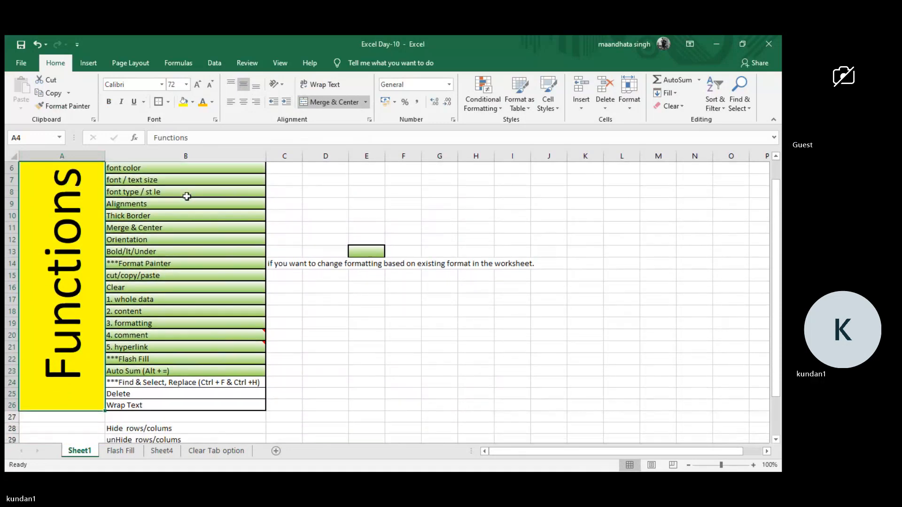
{"action": "scroll", "coordinate": [187, 196], "scroll_direction": "up", "scroll_amount": 2}
{"action": "scroll", "coordinate": [187, 196], "scroll_direction": "down", "scroll_amount": 1}
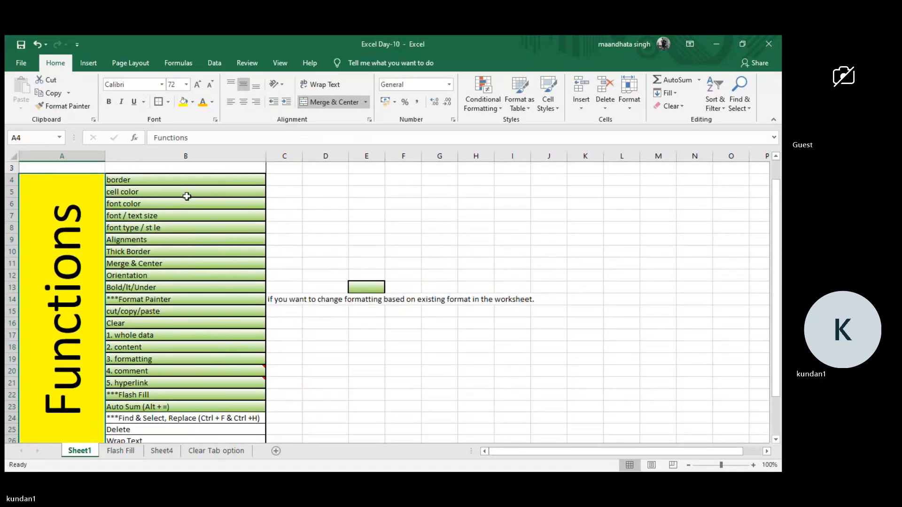
{"action": "scroll", "coordinate": [187, 197], "scroll_direction": "up", "scroll_amount": 1}
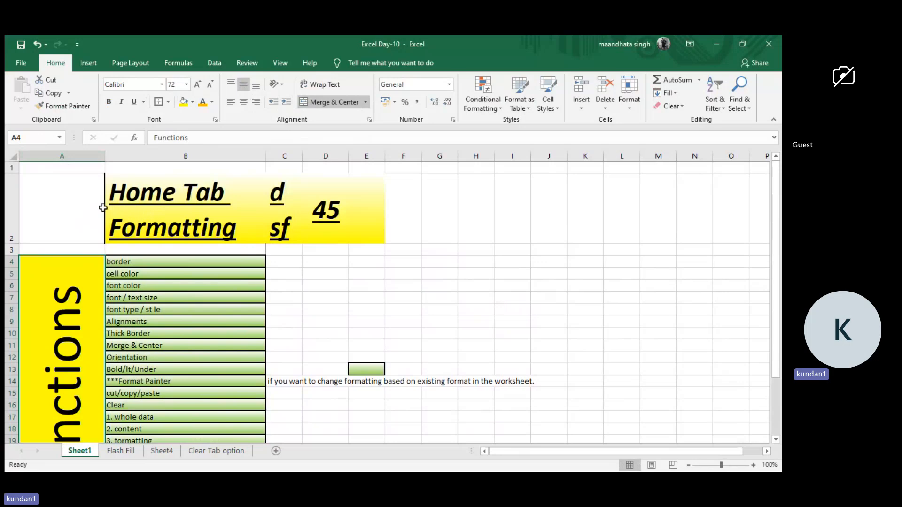
{"action": "left_click", "coordinate": [287, 156]}
{"action": "left_click_drag", "start_coordinate": [287, 155], "coordinate": [326, 186]}
{"action": "key", "text": "Delete"}
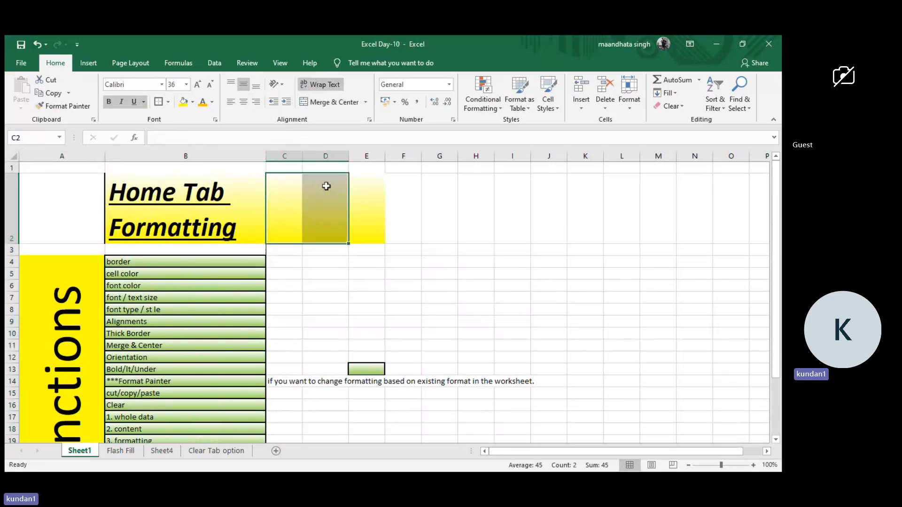
Turn off text wrapping for the Home Tab Formatting title in B2.
{"action": "left_click", "coordinate": [175, 211]}
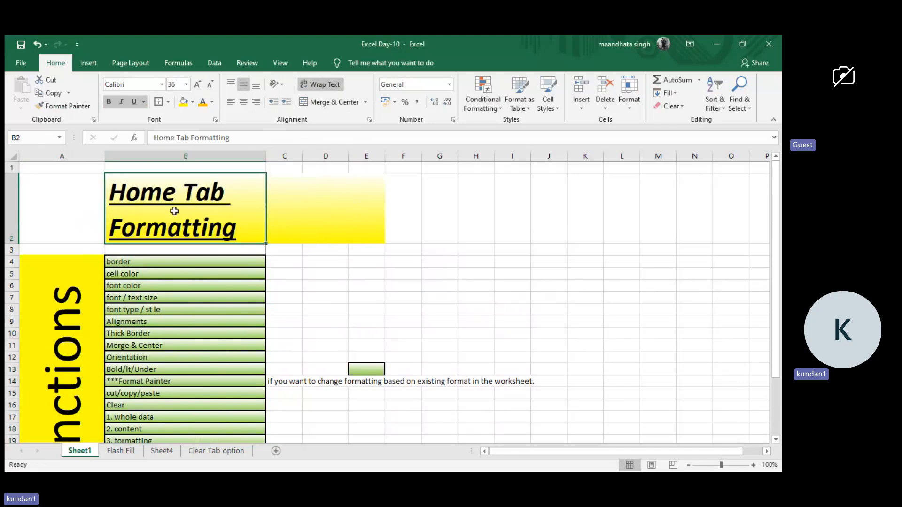
{"action": "left_click", "coordinate": [328, 84]}
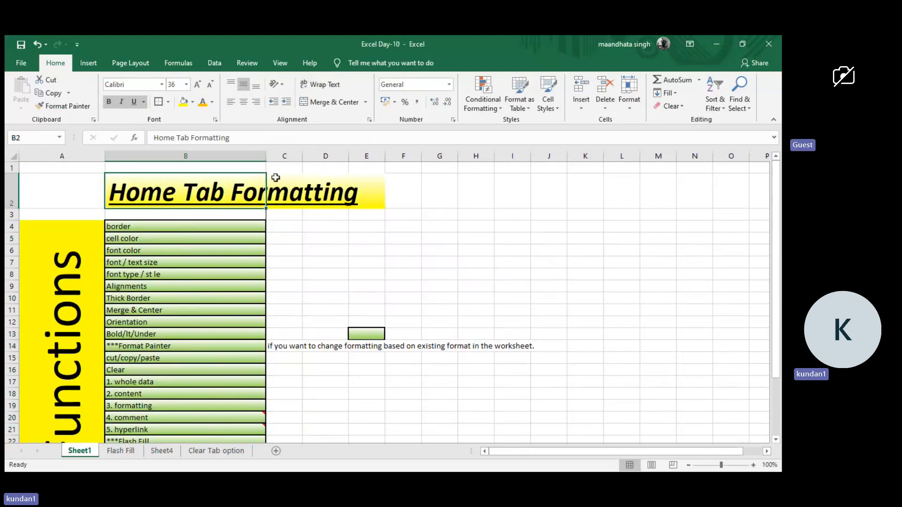
{"action": "left_click", "coordinate": [298, 225]}
{"action": "scroll", "coordinate": [300, 225], "scroll_direction": "down", "scroll_amount": 1}
{"action": "scroll", "coordinate": [300, 224], "scroll_direction": "down", "scroll_amount": 2}
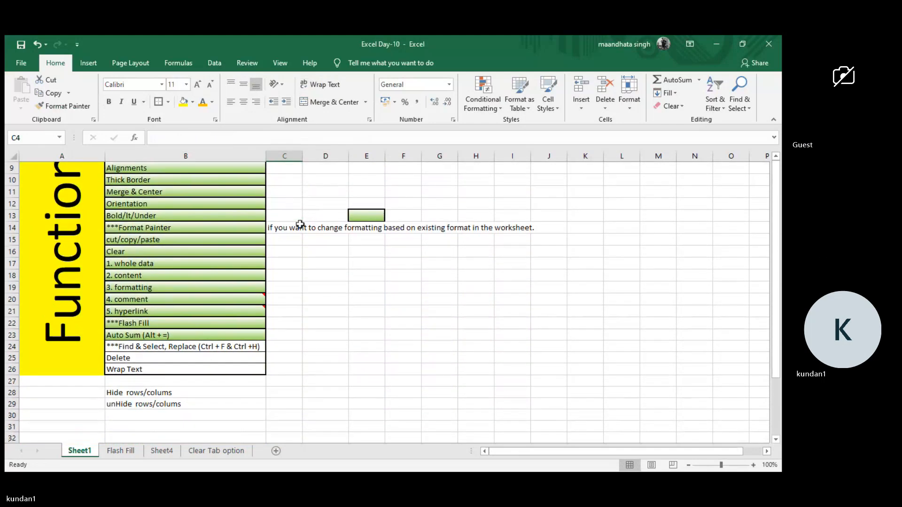
Fill B24:B29 with green and apply borders around every cell in the range.
{"action": "left_click_drag", "start_coordinate": [175, 348], "coordinate": [162, 404]}
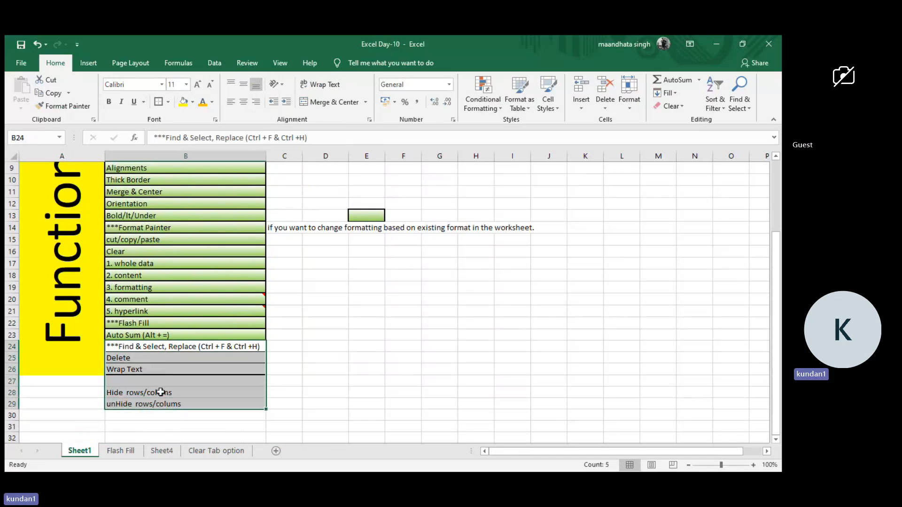
{"action": "left_click", "coordinate": [187, 102]}
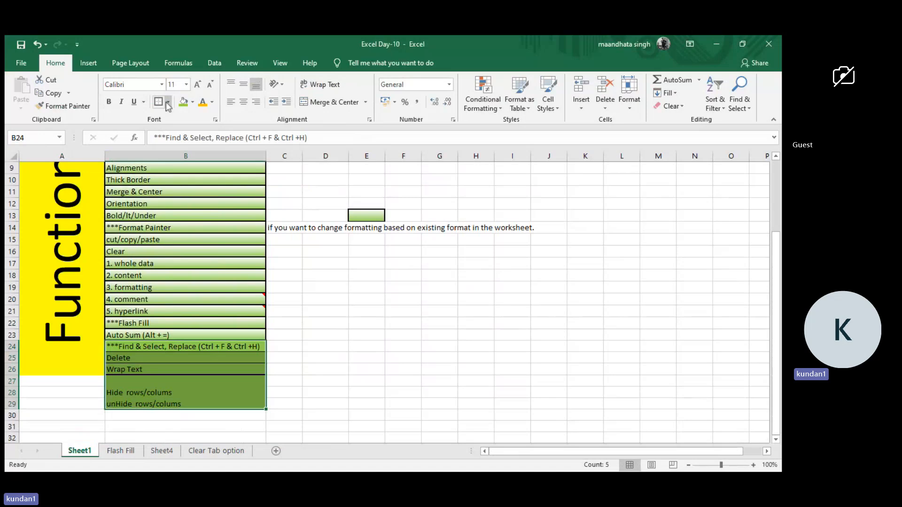
{"action": "left_click", "coordinate": [188, 194]}
Copy the formatting of "3. formatting" in B19 onto B23:B29 with Format Painter.
{"action": "left_click", "coordinate": [156, 290]}
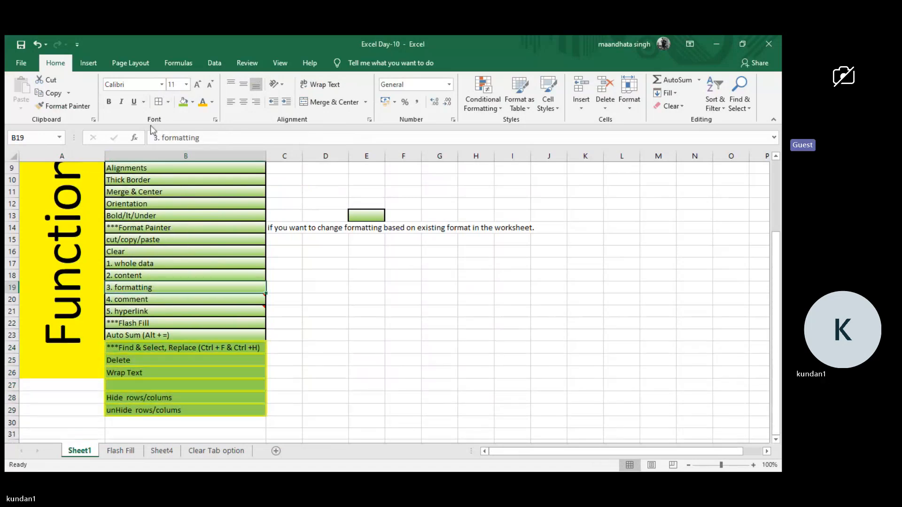
{"action": "left_click", "coordinate": [56, 107]}
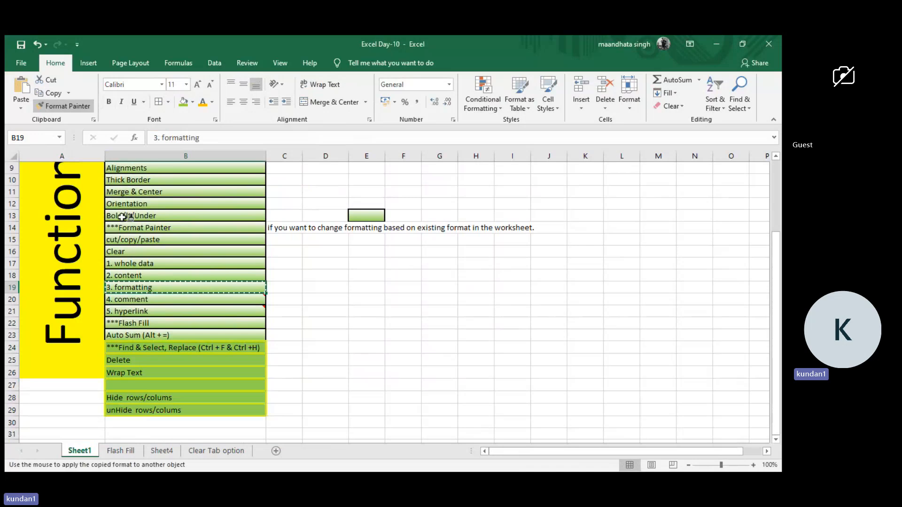
{"action": "left_click", "coordinate": [151, 334]}
{"action": "mouse_move", "coordinate": [152, 334]}
{"action": "left_mouse_down"}
{"action": "mouse_move", "coordinate": [151, 405]}
{"action": "mouse_move", "coordinate": [167, 427]}
{"action": "mouse_move", "coordinate": [180, 390]}
{"action": "left_mouse_up"}
{"action": "left_click", "coordinate": [306, 347]}
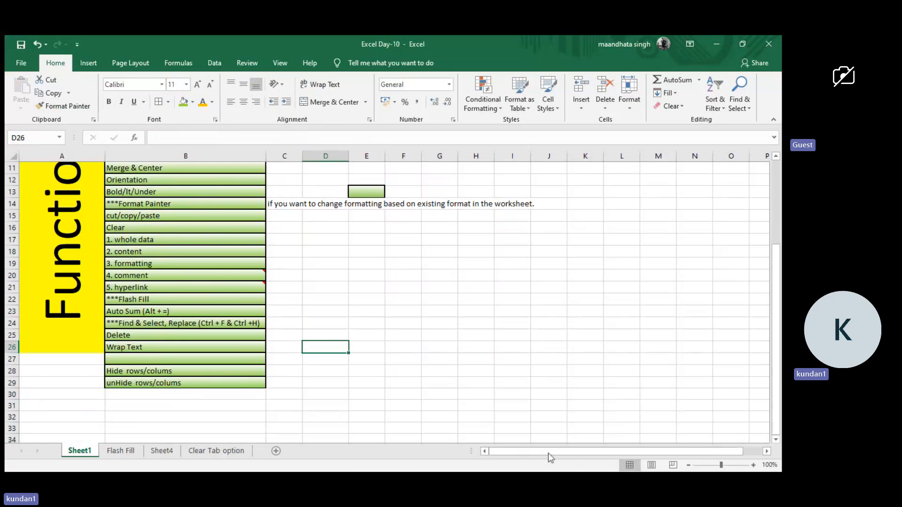
Switch to the Summary Sheet workbook and review the Home Tab & Formatting topics listed on Sheet2 in columns B and C.
{"action": "left_click", "coordinate": [616, 403]}
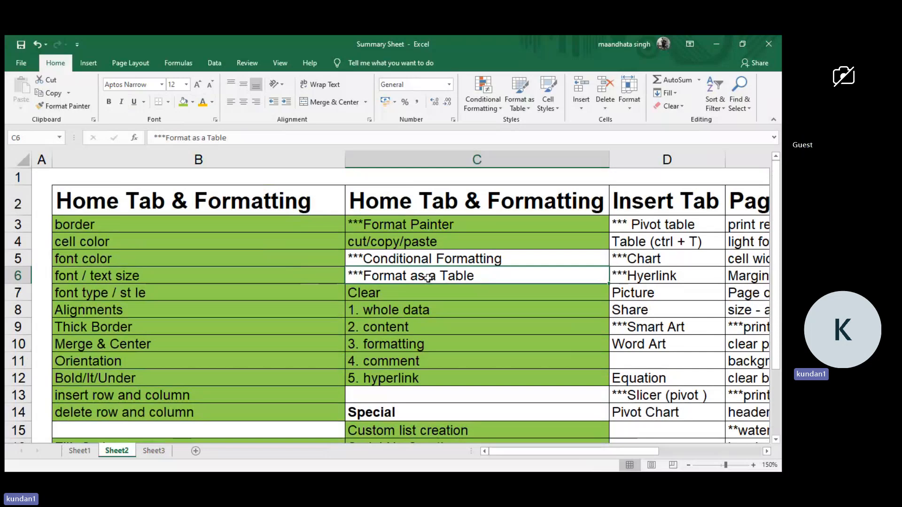
{"action": "key", "text": "alt+Tab"}
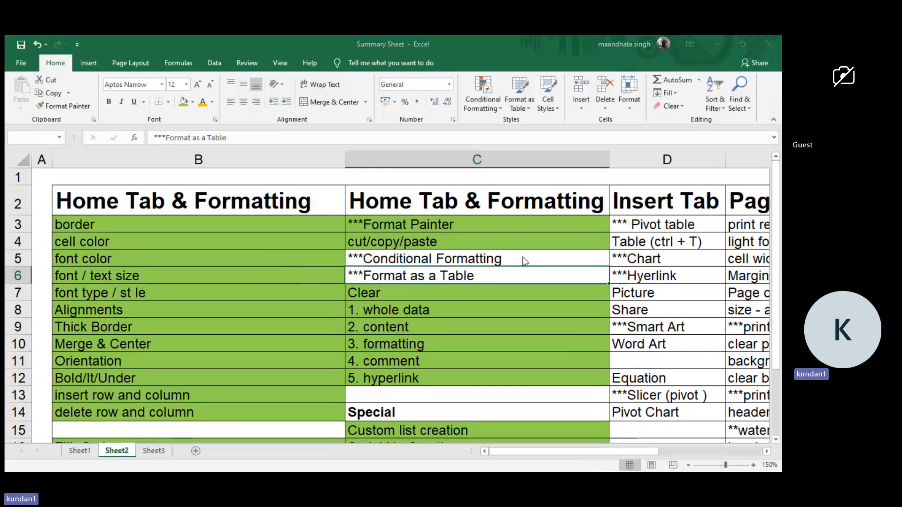
{"action": "key", "text": "alt+Tab"}
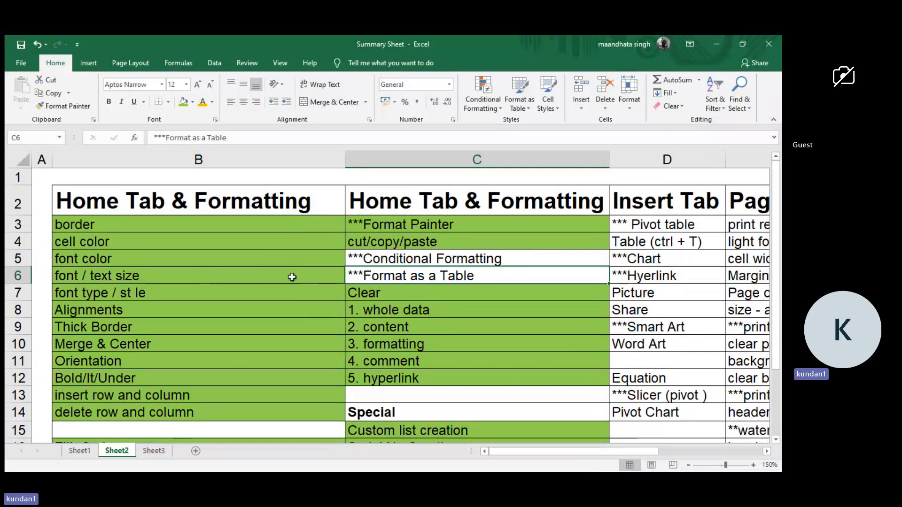
{"action": "scroll", "coordinate": [292, 277], "scroll_direction": "down", "scroll_amount": 1}
{"action": "scroll", "coordinate": [292, 277], "scroll_direction": "right", "scroll_amount": 2}
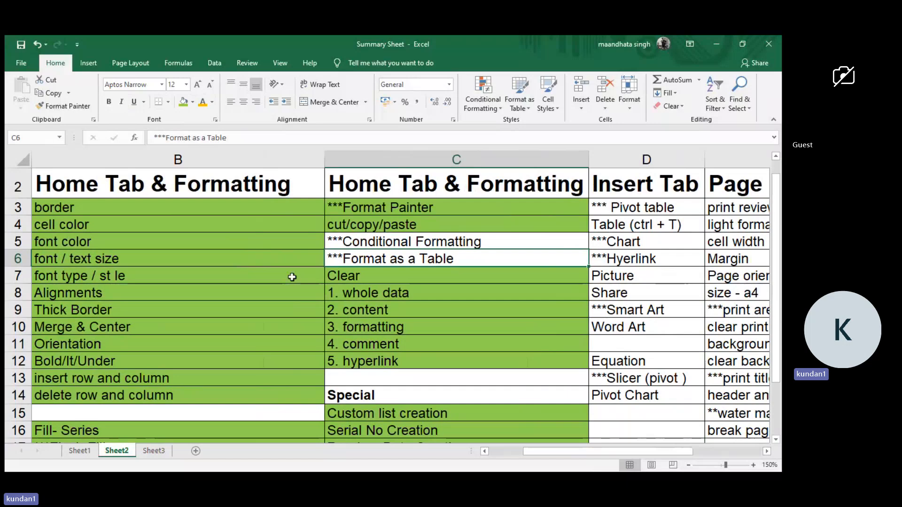
{"action": "scroll", "coordinate": [293, 277], "scroll_direction": "left", "scroll_amount": 1}
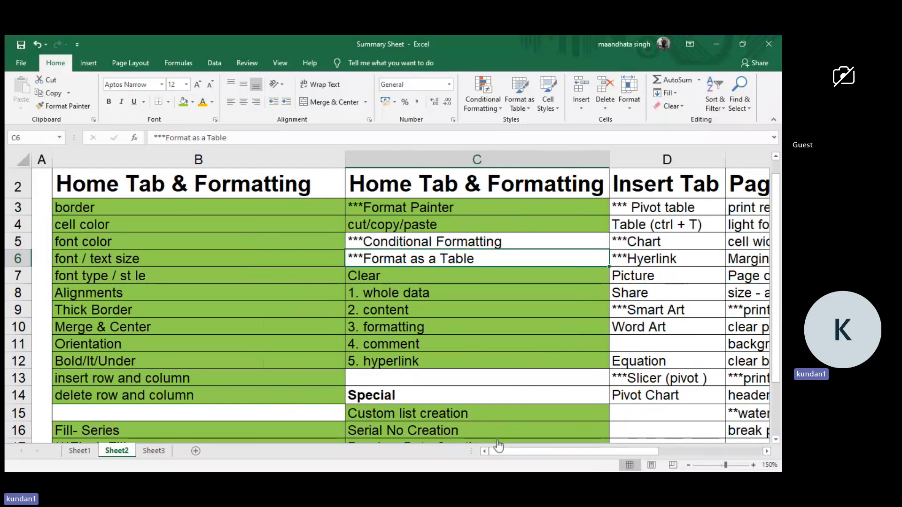
{"action": "scroll", "coordinate": [526, 400], "scroll_direction": "down", "scroll_amount": 1}
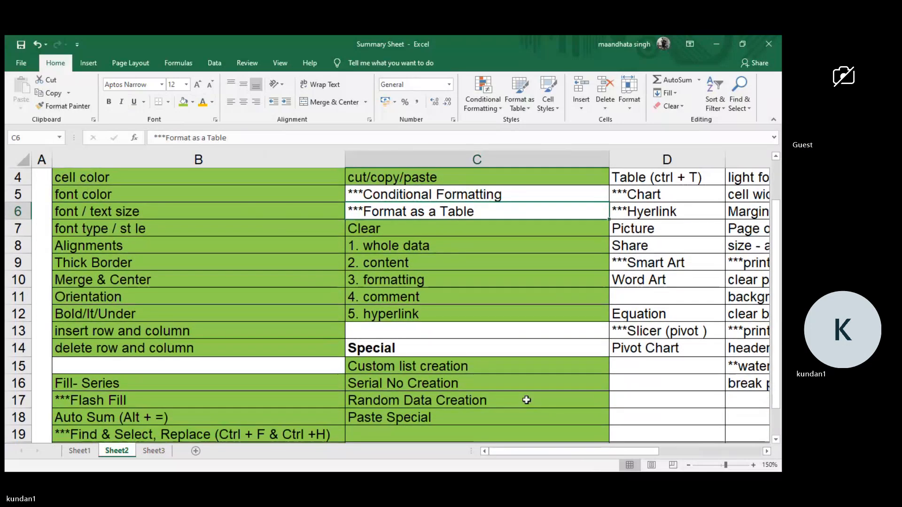
{"action": "scroll", "coordinate": [384, 370], "scroll_direction": "down", "scroll_amount": 2}
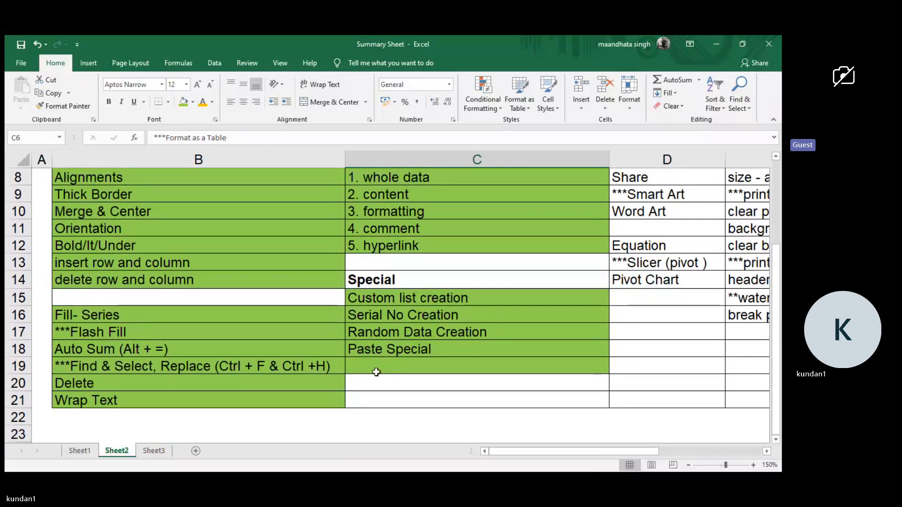
Review the functions on Sheet1, selecting the unfilled entries C16:C22 and D21:D22 and the yellow group D9:D14.
{"action": "left_click", "coordinate": [80, 452]}
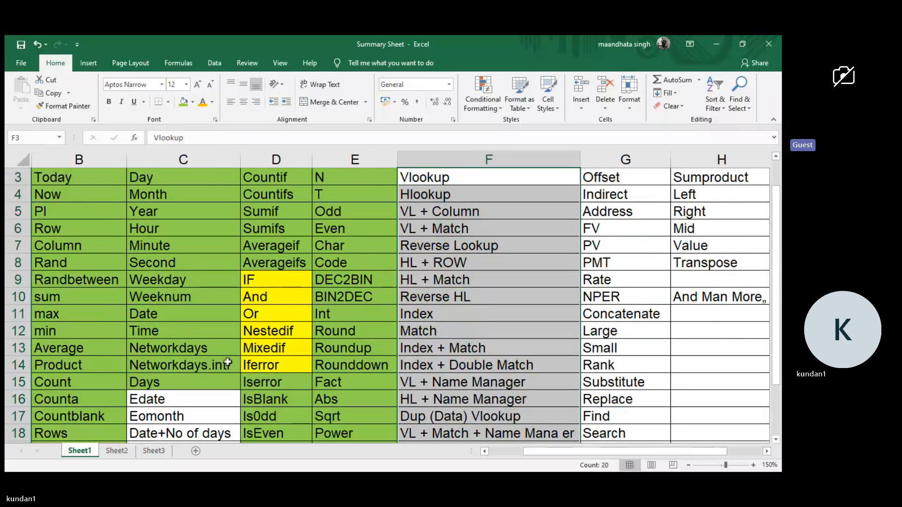
{"action": "scroll", "coordinate": [281, 316], "scroll_direction": "down", "scroll_amount": 2}
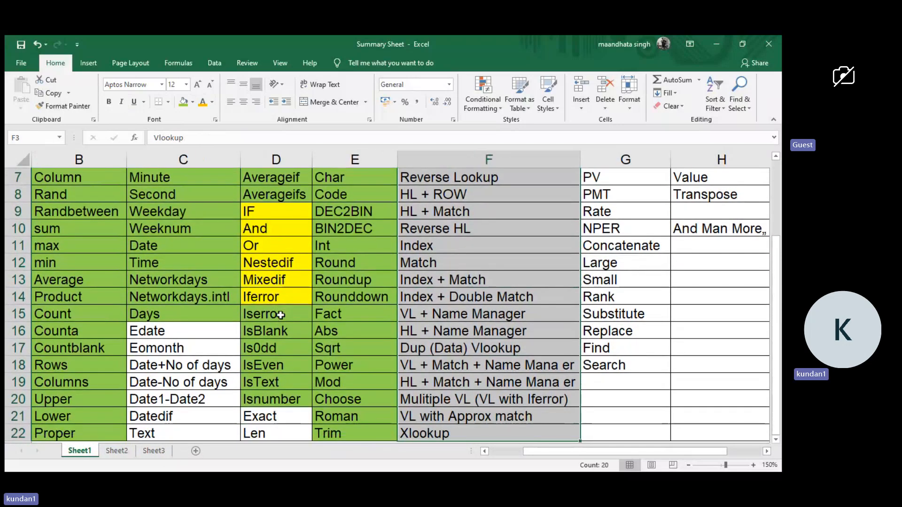
{"action": "scroll", "coordinate": [203, 396], "scroll_direction": "down", "scroll_amount": 1}
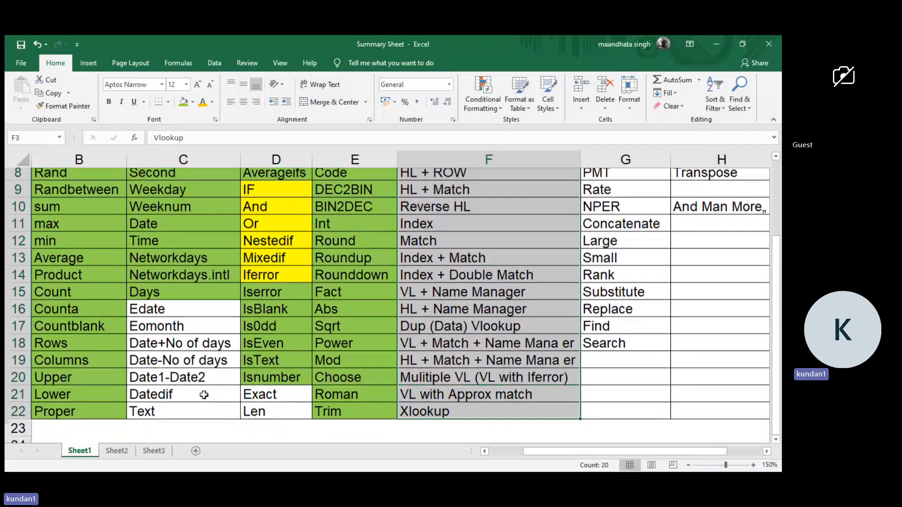
{"action": "left_click_drag", "start_coordinate": [211, 302], "coordinate": [201, 398]}
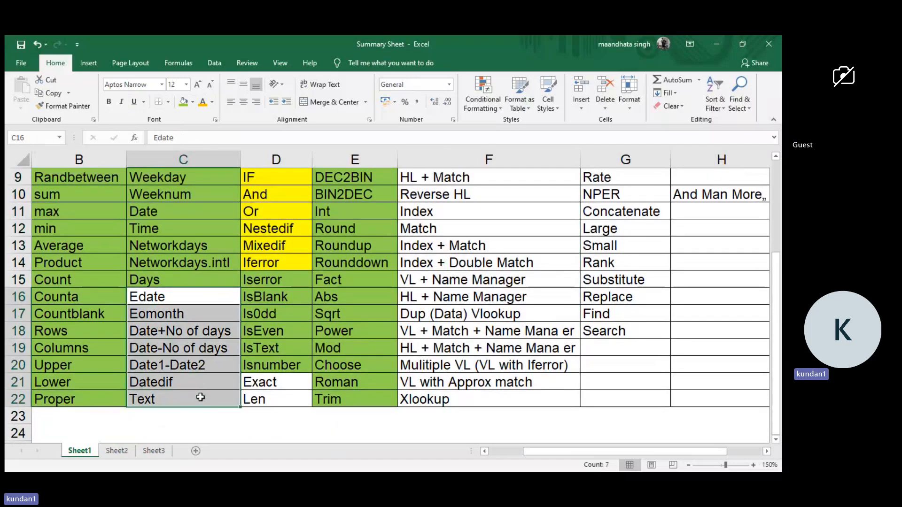
{"action": "left_click_drag", "start_coordinate": [261, 384], "coordinate": [263, 397]}
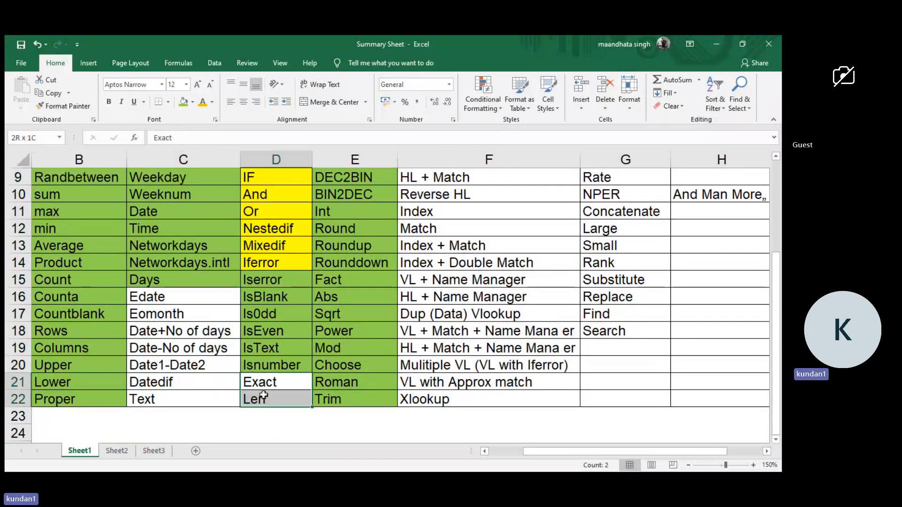
{"action": "scroll", "coordinate": [384, 341], "scroll_direction": "up", "scroll_amount": 1}
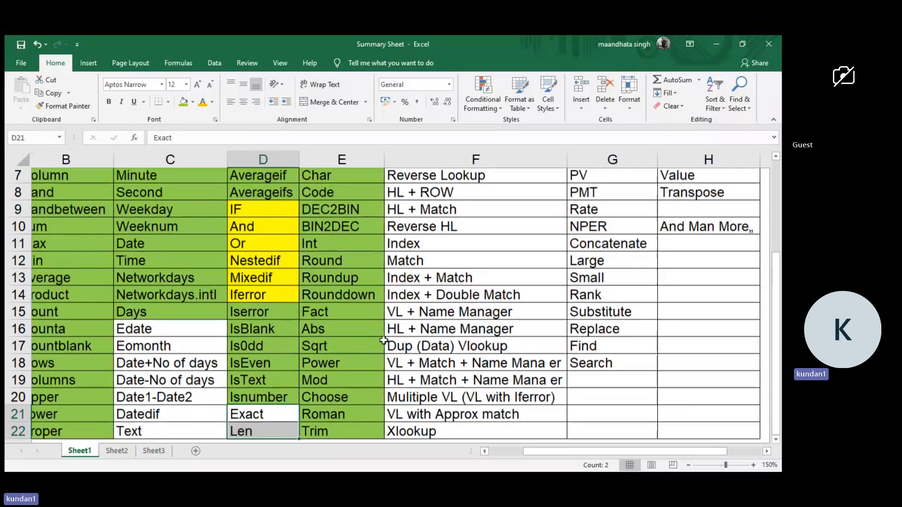
{"action": "left_click_drag", "start_coordinate": [273, 210], "coordinate": [273, 291]}
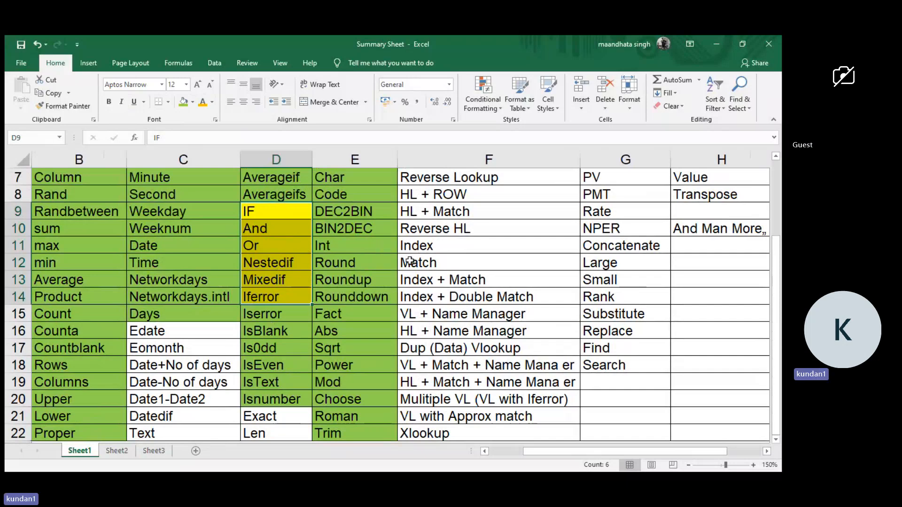
{"action": "scroll", "coordinate": [410, 262], "scroll_direction": "left", "scroll_amount": 1}
{"action": "scroll", "coordinate": [410, 262], "scroll_direction": "up", "scroll_amount": 2}
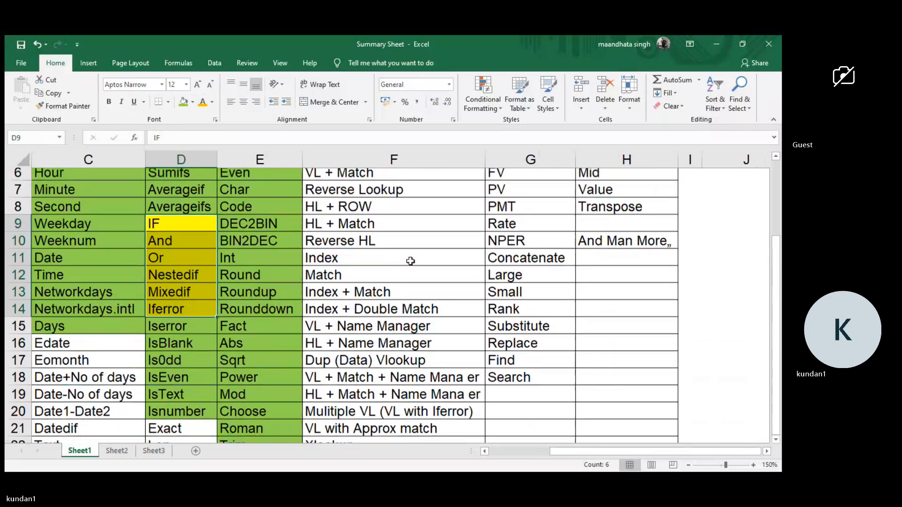
{"action": "scroll", "coordinate": [410, 262], "scroll_direction": "down", "scroll_amount": 2}
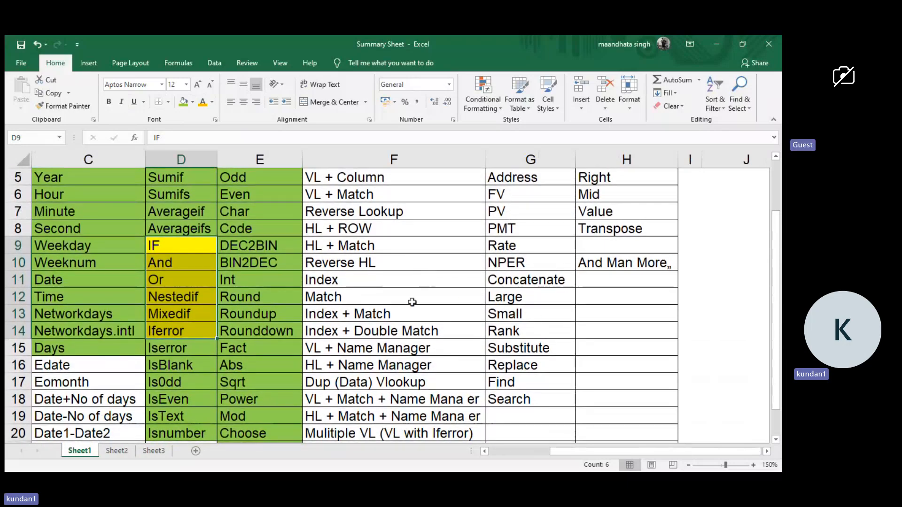
{"action": "scroll", "coordinate": [571, 235], "scroll_direction": "up", "scroll_amount": 2}
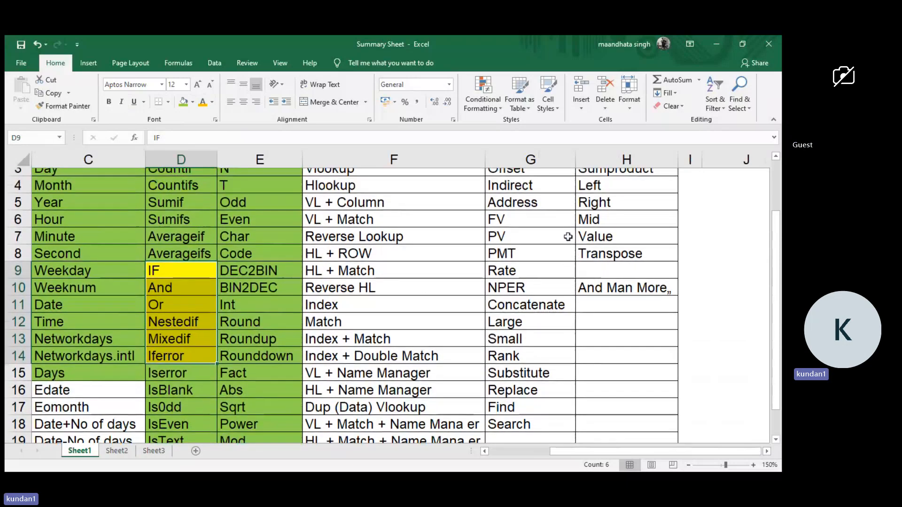
Examine the lookup topics from Vlookup to Xlookup in F3:F22 of the Fun & Formula table, viewing the sheet at 110% zoom.
{"action": "left_click", "coordinate": [427, 204]}
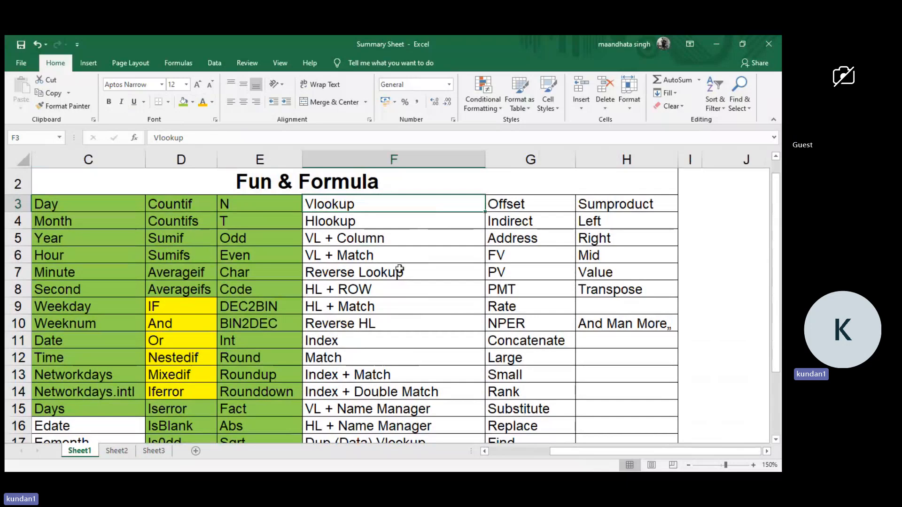
{"action": "left_click_drag", "start_coordinate": [414, 206], "coordinate": [383, 377]}
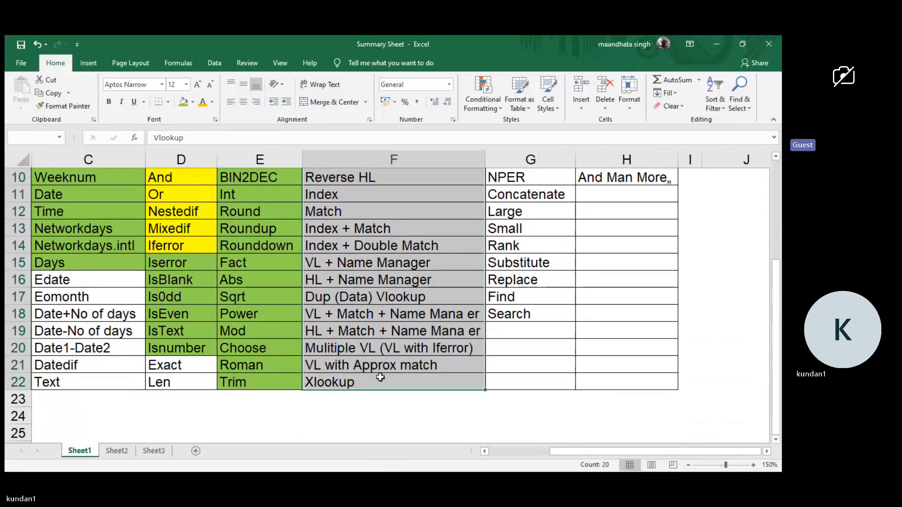
{"action": "scroll", "coordinate": [388, 321], "scroll_direction": "up", "scroll_amount": 3}
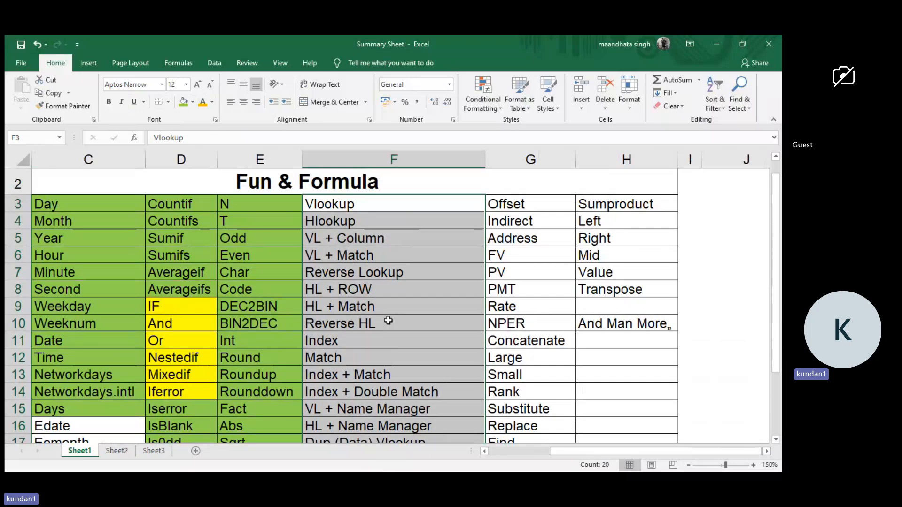
{"action": "scroll", "coordinate": [388, 321], "scroll_direction": "down", "scroll_amount": 3}
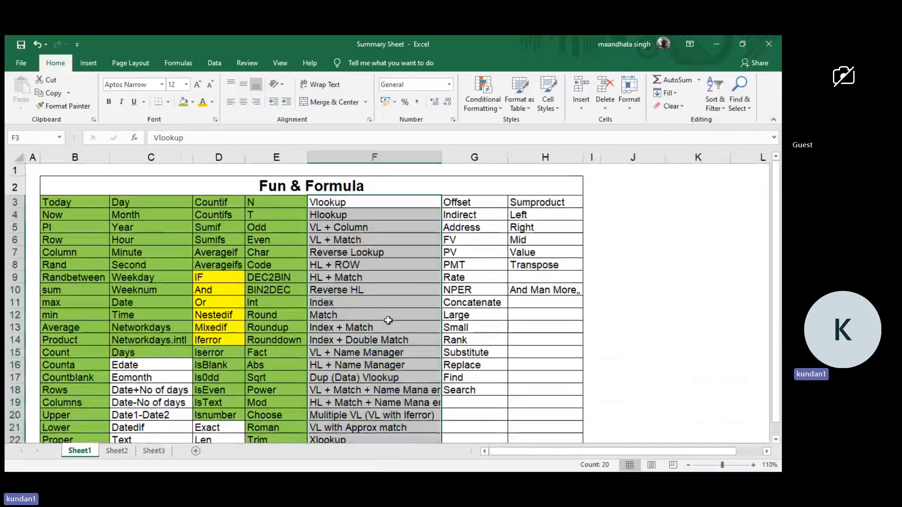
{"action": "scroll", "coordinate": [388, 320], "scroll_direction": "down", "scroll_amount": 1}
{"action": "scroll", "coordinate": [388, 321], "scroll_direction": "up", "scroll_amount": 1}
{"action": "left_click", "coordinate": [655, 288]}
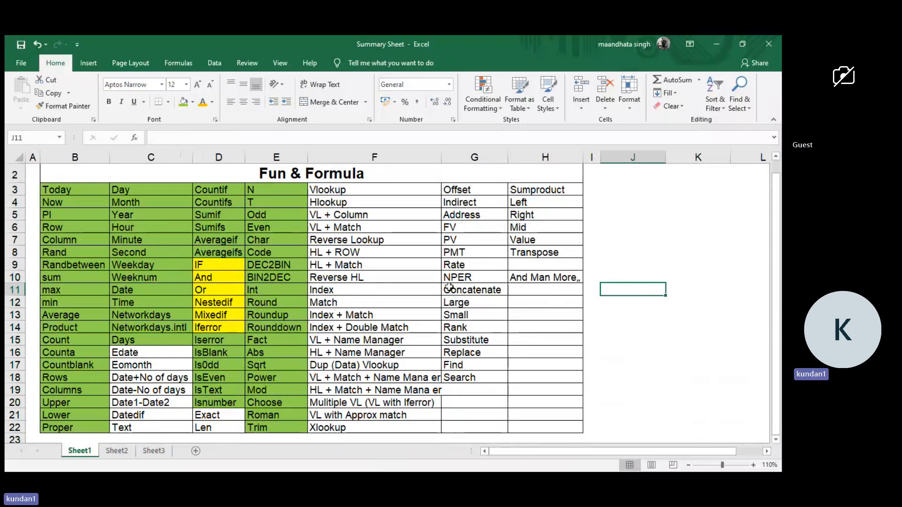
{"action": "left_click", "coordinate": [592, 265]}
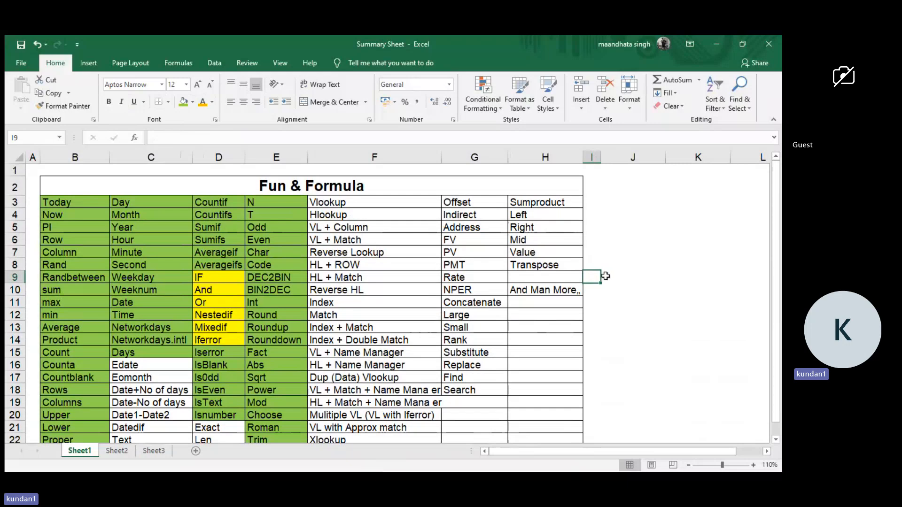
{"action": "left_click", "coordinate": [593, 263]}
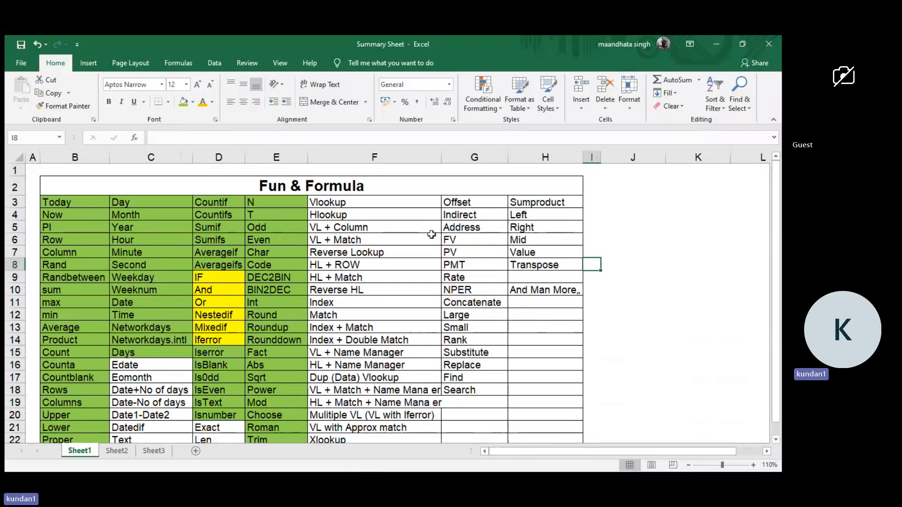
{"action": "left_click_drag", "start_coordinate": [389, 205], "coordinate": [382, 407]}
{"action": "scroll", "coordinate": [383, 407], "scroll_direction": "up", "scroll_amount": 1}
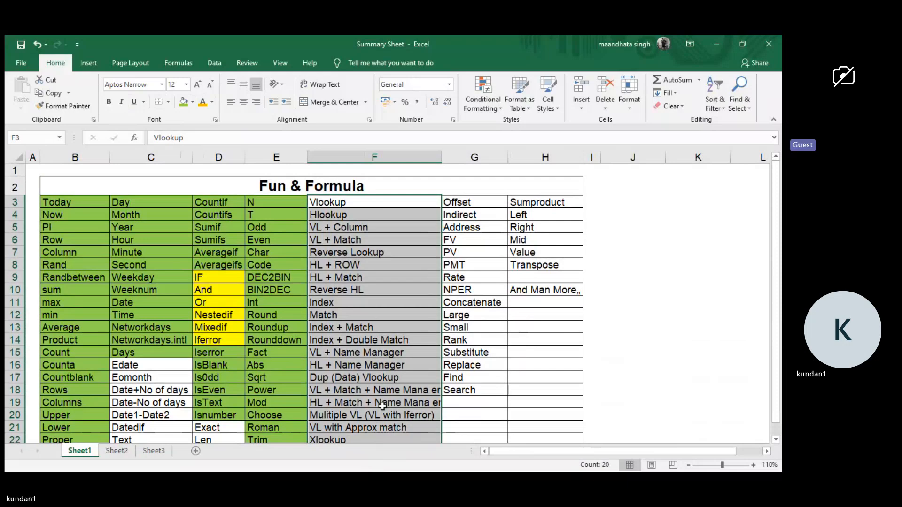
{"action": "left_click", "coordinate": [606, 303]}
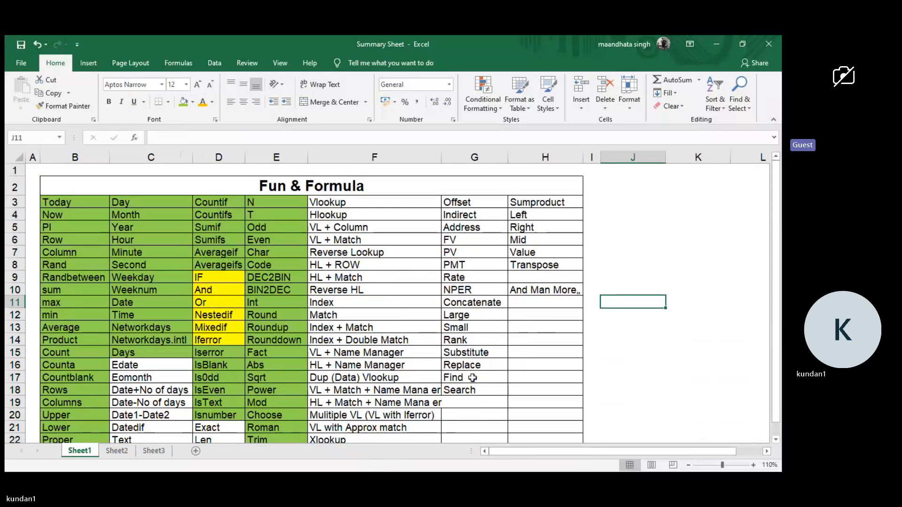